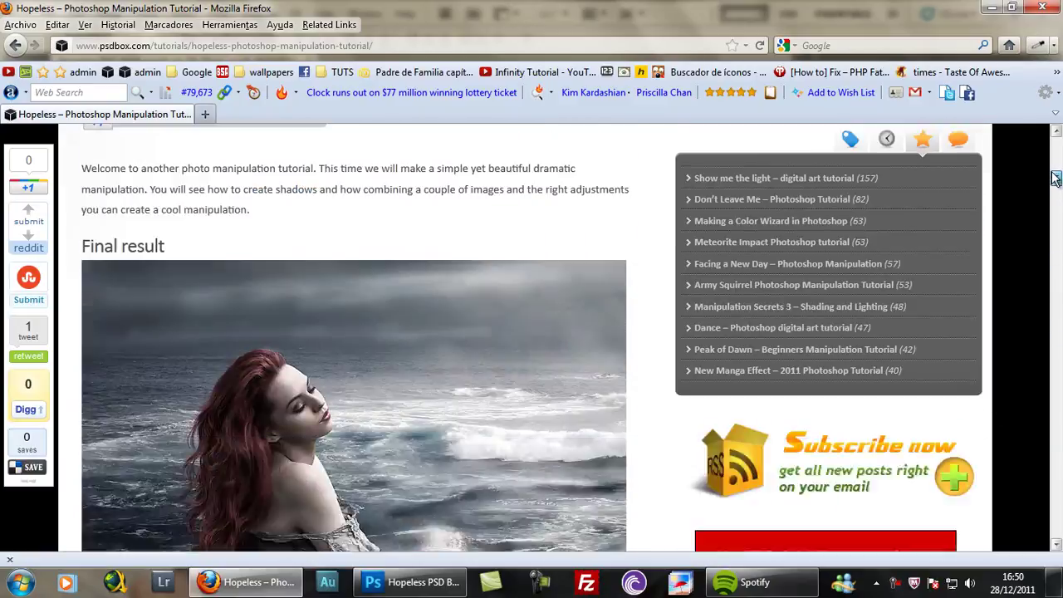
Examine the final result image on the tutorial page and switch to Photoshop
{"action": "scroll", "coordinate": [329, 223], "scroll_direction": "down", "scroll_amount": 5}
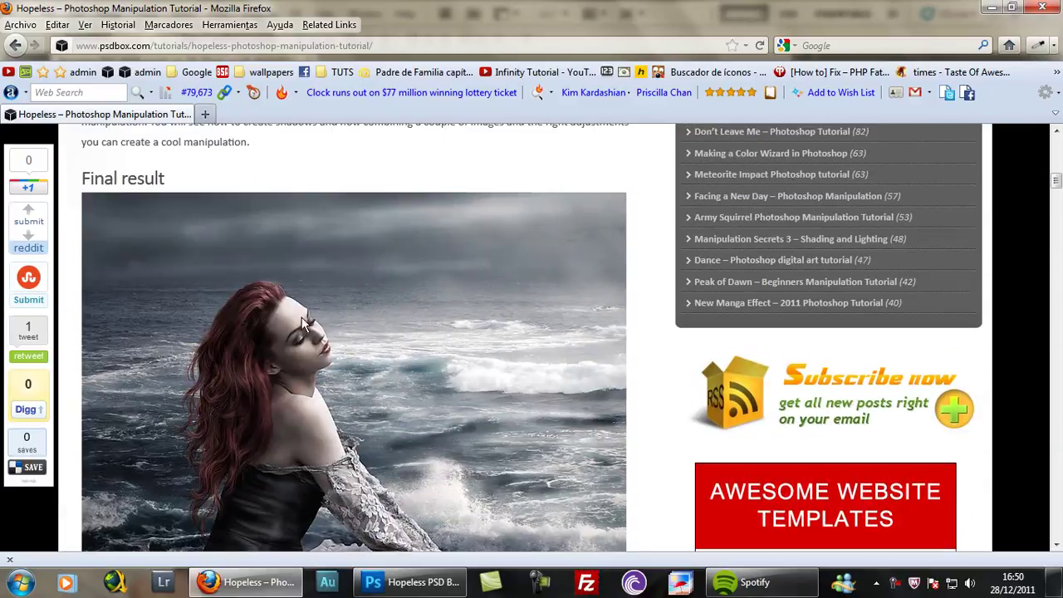
{"action": "scroll", "coordinate": [367, 412], "scroll_direction": "down", "scroll_amount": 5}
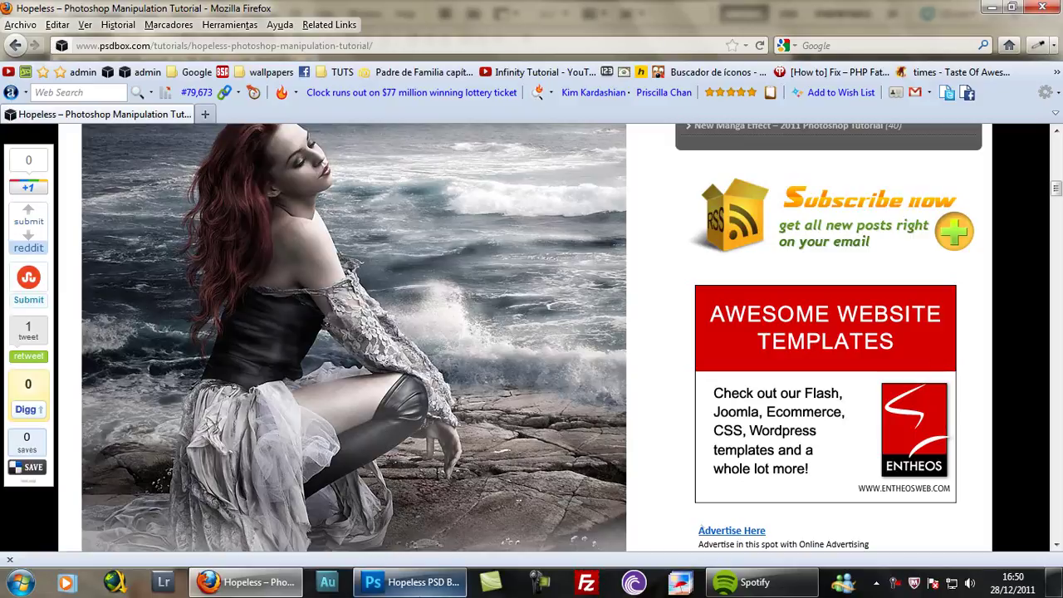
{"action": "left_click", "coordinate": [410, 582]}
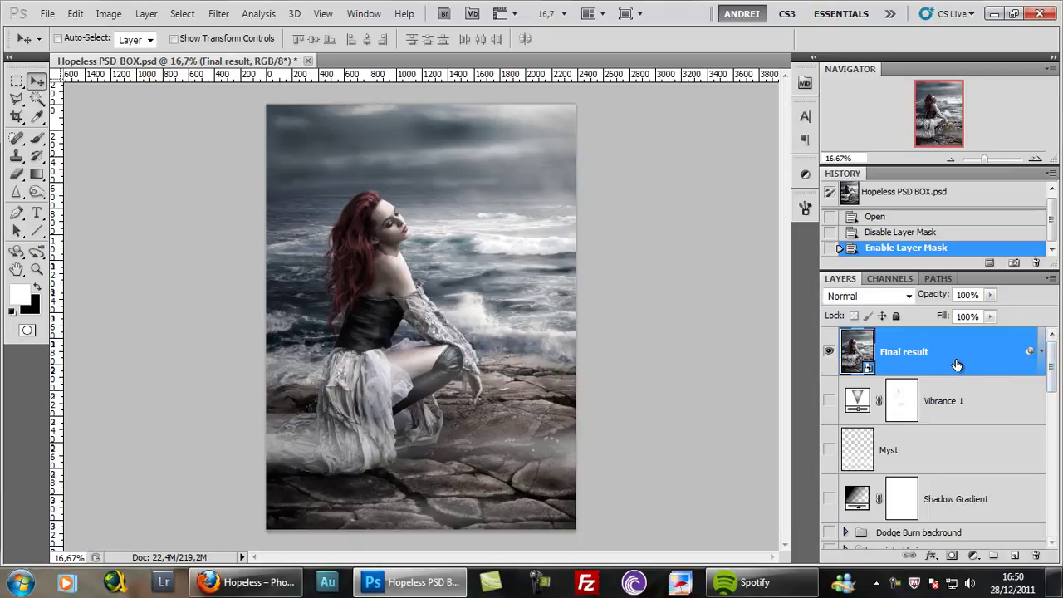
Hide the Final result layer, select the Rocks layer and make the Sea layer visible above it
{"action": "left_click", "coordinate": [828, 351]}
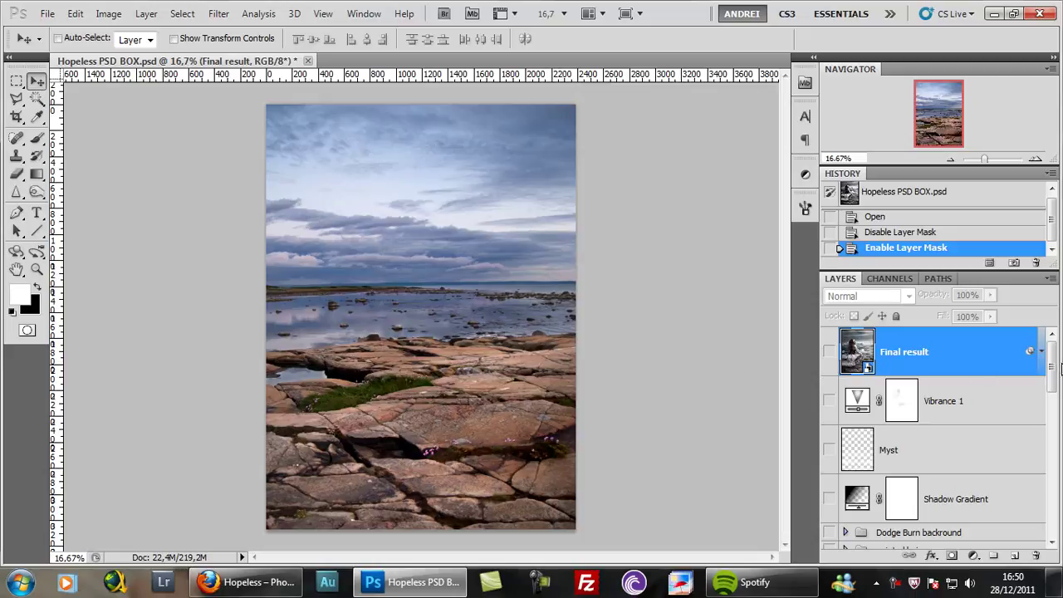
{"action": "left_click_drag", "start_coordinate": [1051, 357], "coordinate": [1048, 502]}
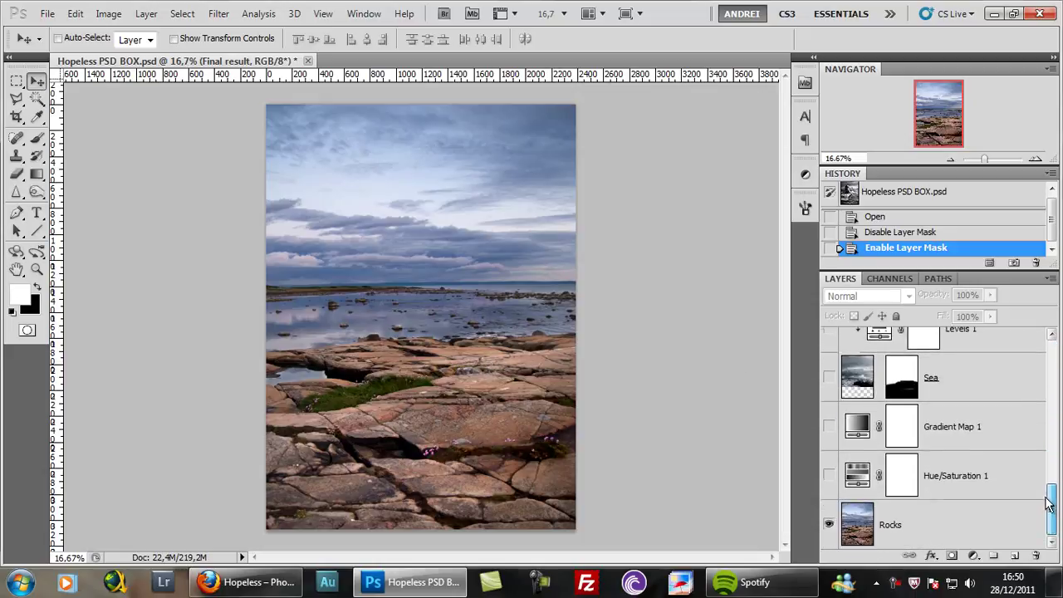
{"action": "left_click", "coordinate": [992, 524]}
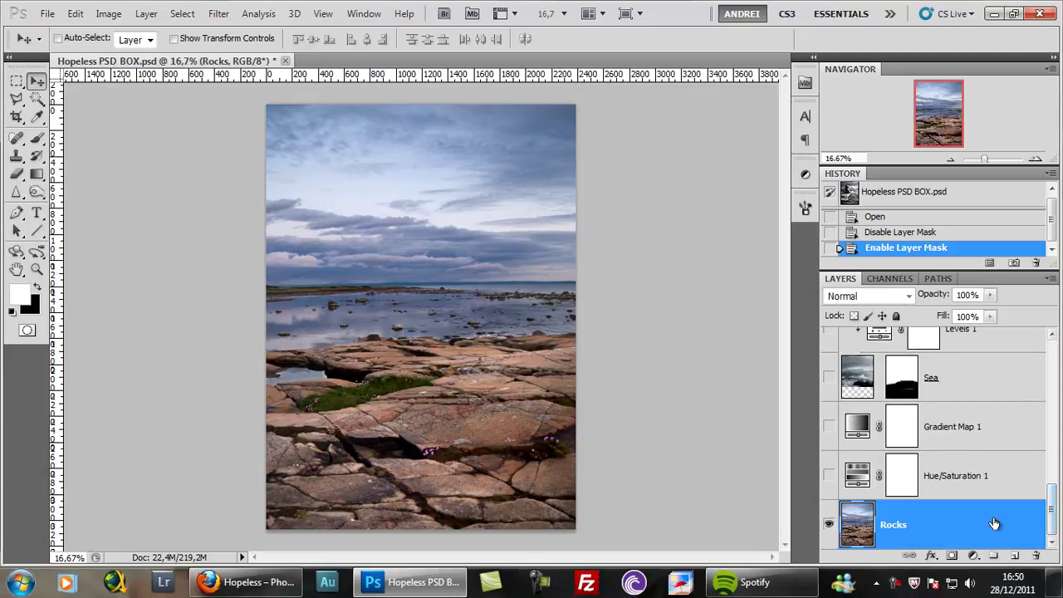
{"action": "left_click", "coordinate": [828, 378]}
{"action": "left_click", "coordinate": [828, 379]}
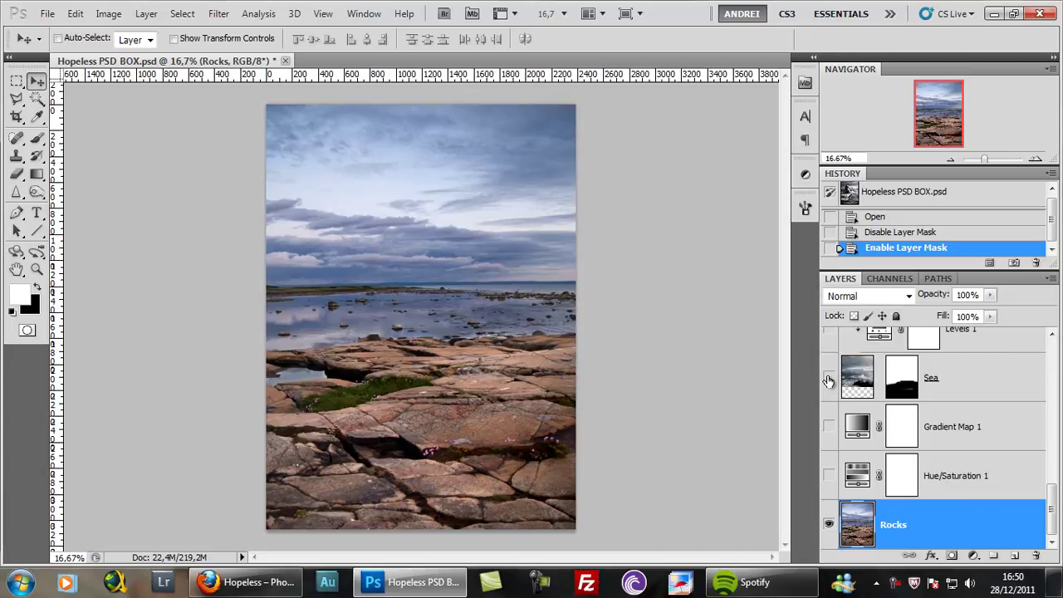
{"action": "left_click", "coordinate": [828, 378]}
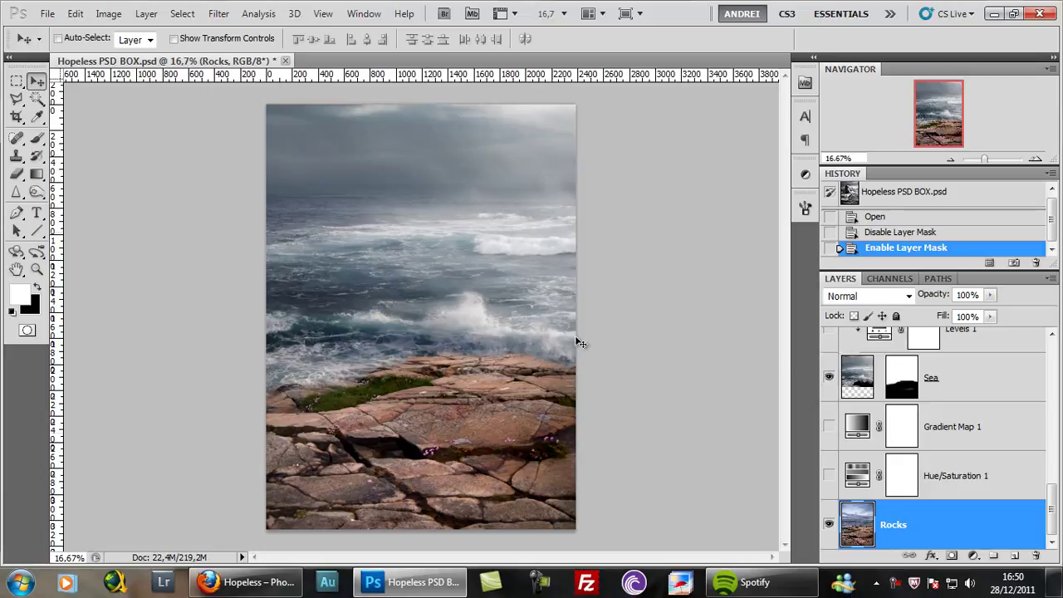
Open the recent file Landscape_Stock_60_by_Colourize_Stock.jpg and inspect the rocks and the web-address strip along its lower edge
{"action": "left_click", "coordinate": [47, 13]}
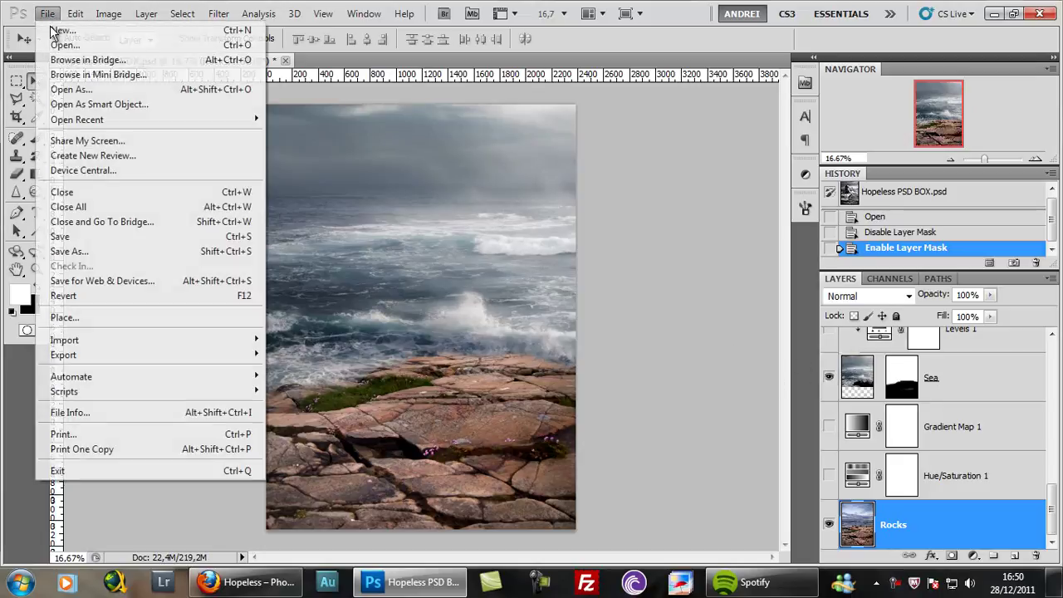
{"action": "mouse_move", "coordinate": [93, 119]}
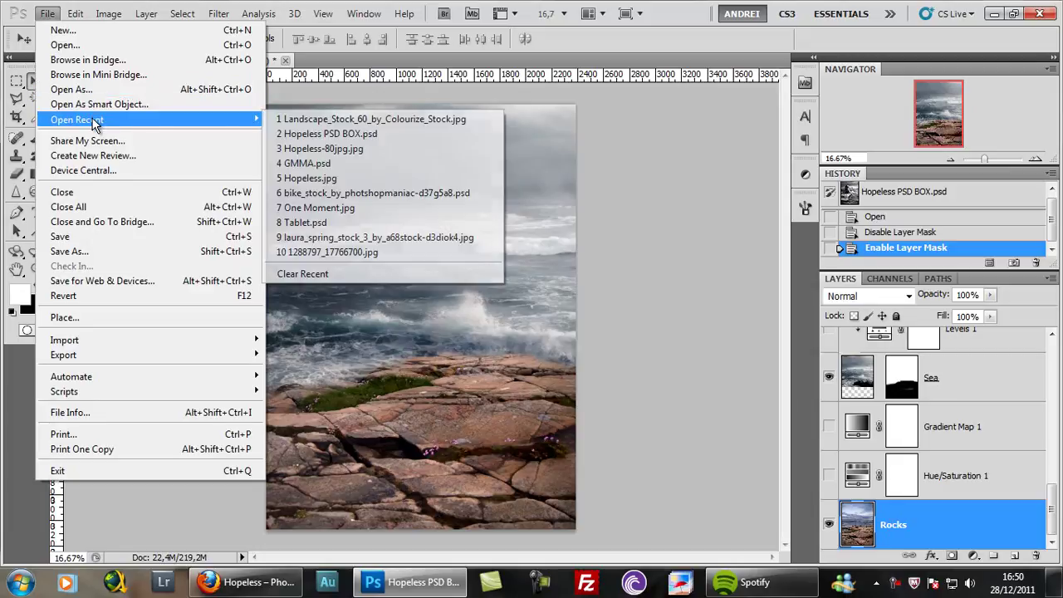
{"action": "left_click", "coordinate": [377, 121]}
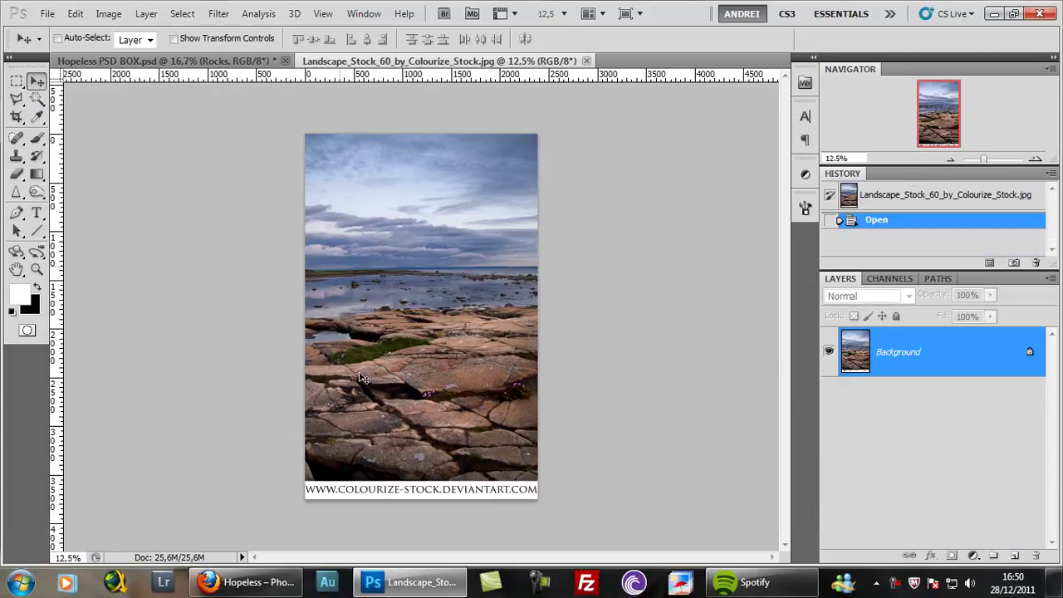
{"action": "scroll", "coordinate": [369, 508], "scroll_direction": "up", "scroll_amount": 1, "text": "alt"}
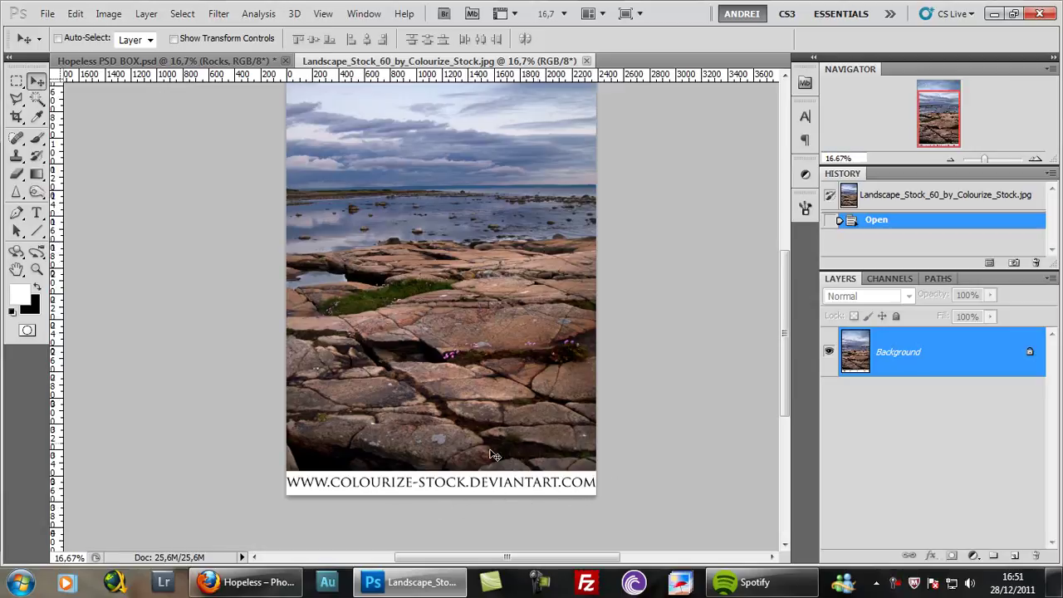
{"action": "left_click_drag", "start_coordinate": [946, 143], "coordinate": [946, 135]}
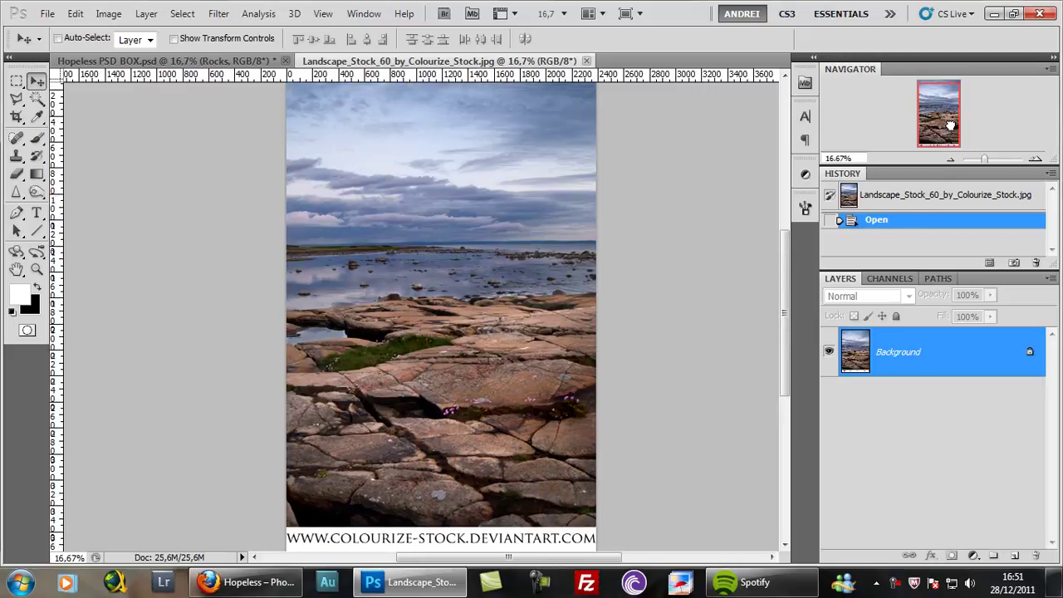
{"action": "scroll", "coordinate": [639, 207], "scroll_direction": "down", "scroll_amount": 1, "text": "alt"}
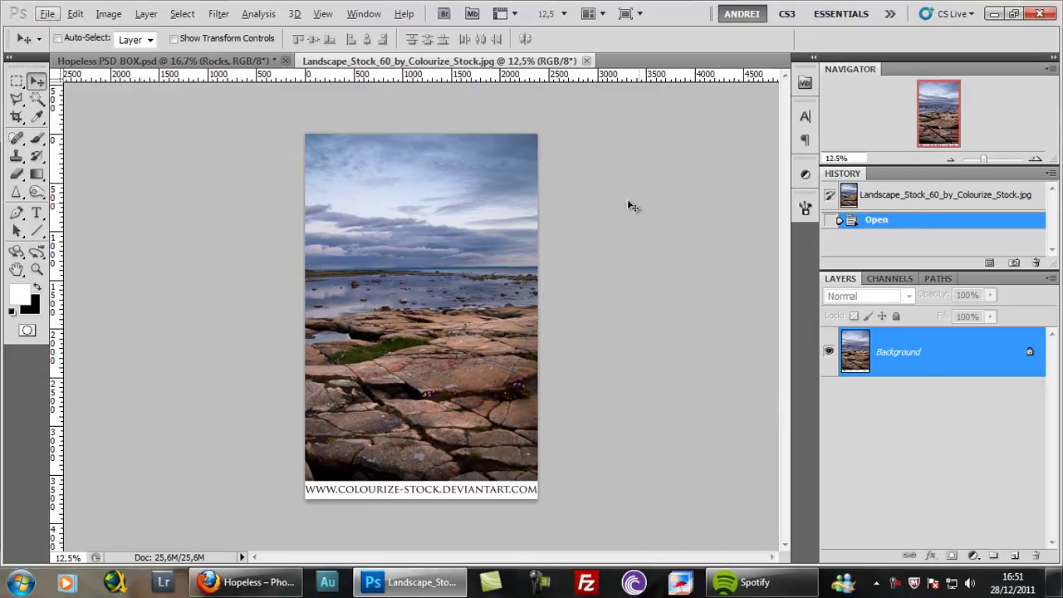
Crop the landscape image with a rectangular selection that excludes the white web-address strip, and deselect
{"action": "left_click", "coordinate": [17, 81]}
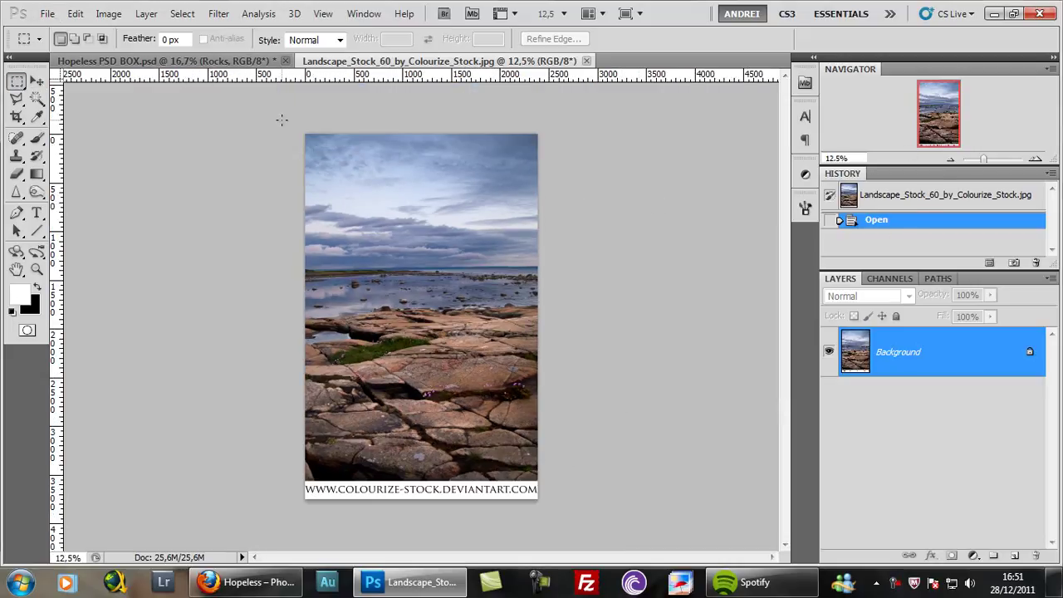
{"action": "left_click_drag", "start_coordinate": [672, 471], "coordinate": [672, 479]}
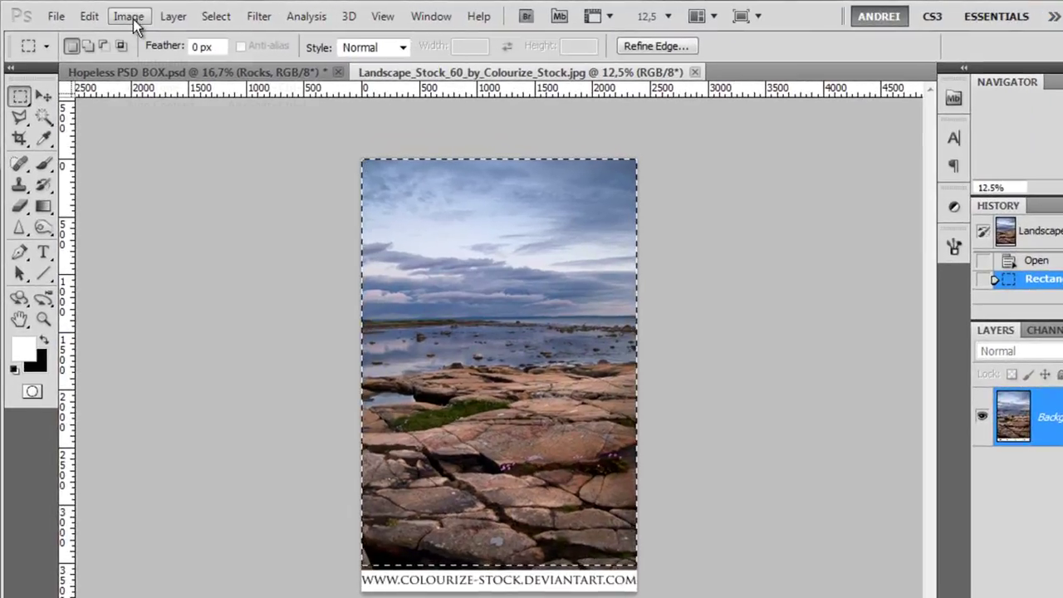
{"action": "left_click", "coordinate": [108, 13]}
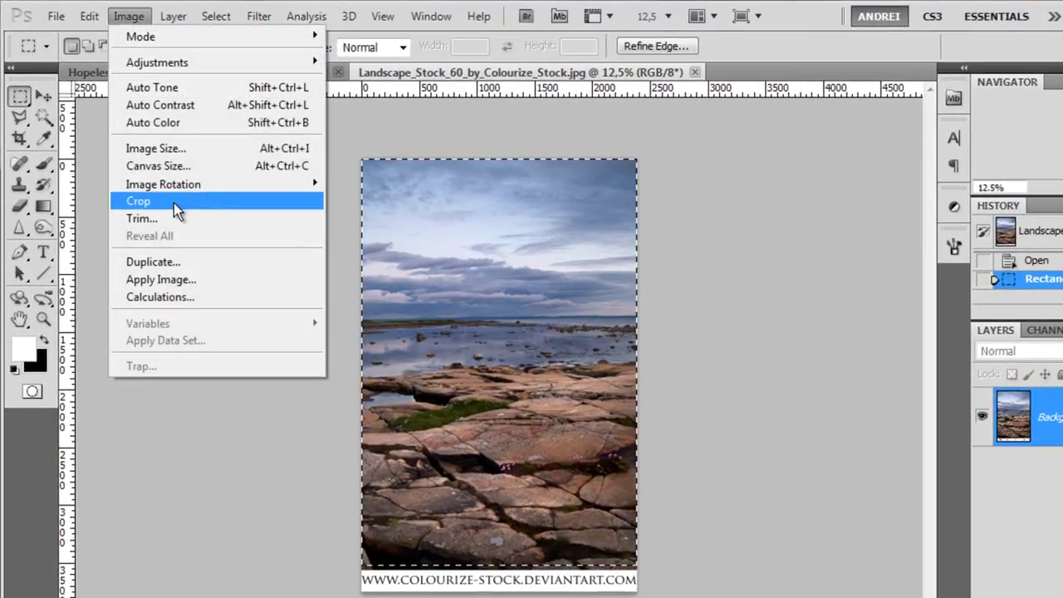
{"action": "left_click", "coordinate": [170, 201]}
{"action": "key", "text": "ctrl+d"}
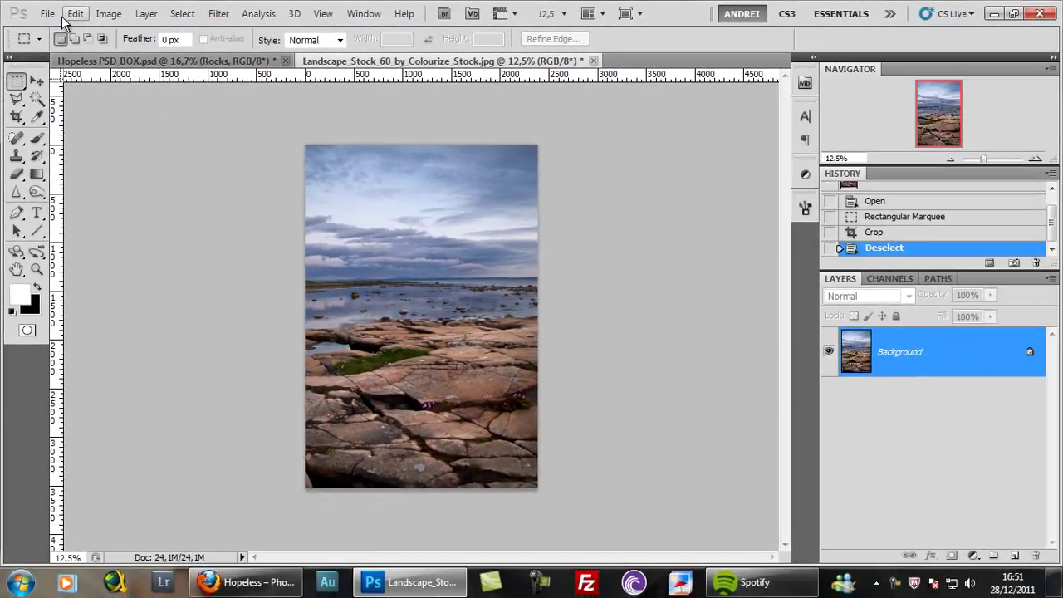
Open the stock image STORM_AT_SEA_BG_STOCK_II_by_ArwenArts from the Stock folder
{"action": "left_click", "coordinate": [55, 16]}
{"action": "left_click", "coordinate": [72, 46]}
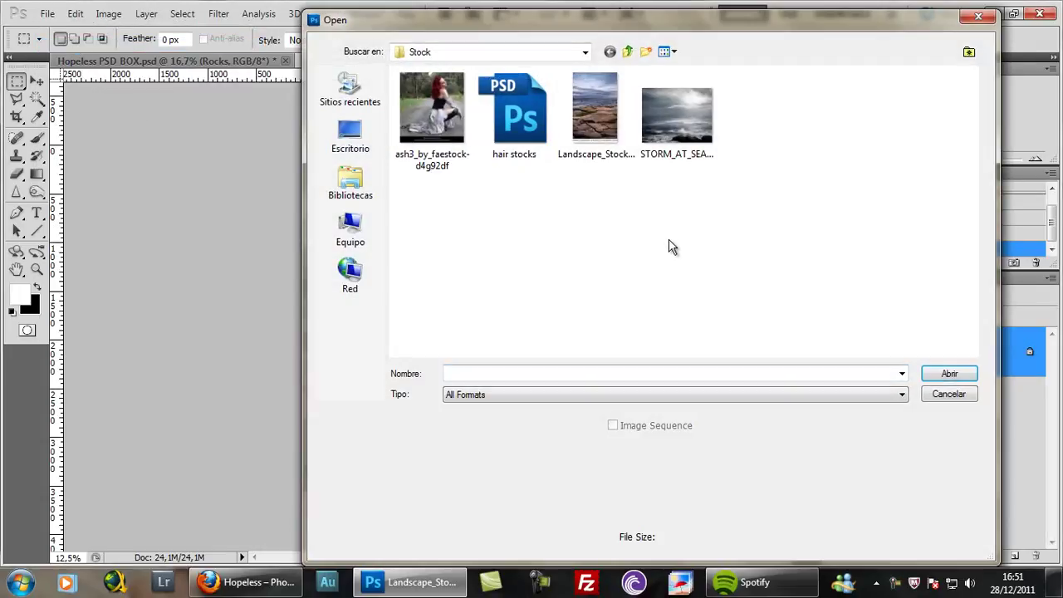
{"action": "left_click", "coordinate": [689, 140]}
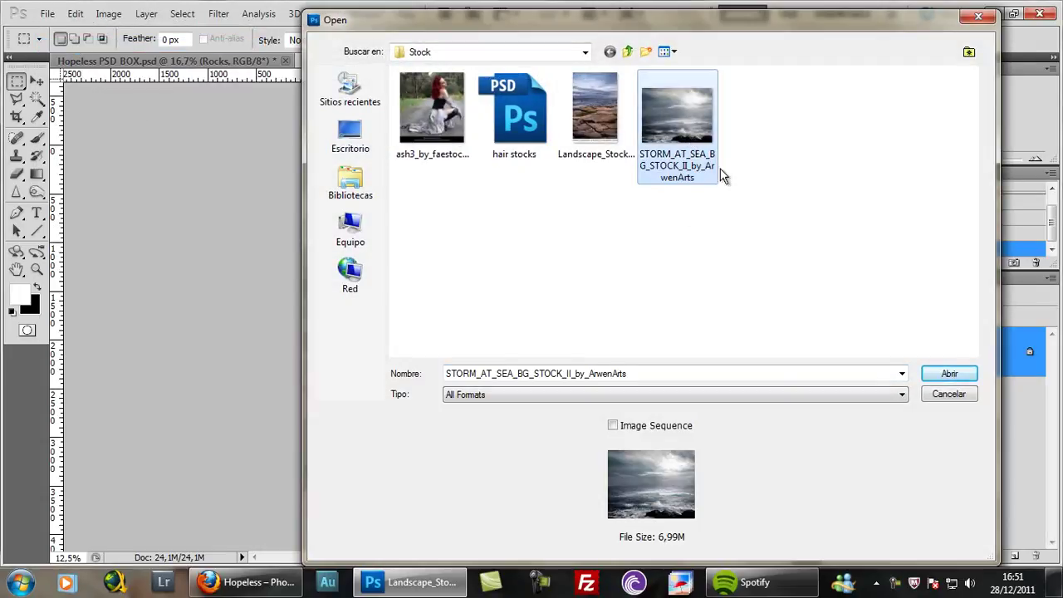
{"action": "left_click", "coordinate": [950, 376]}
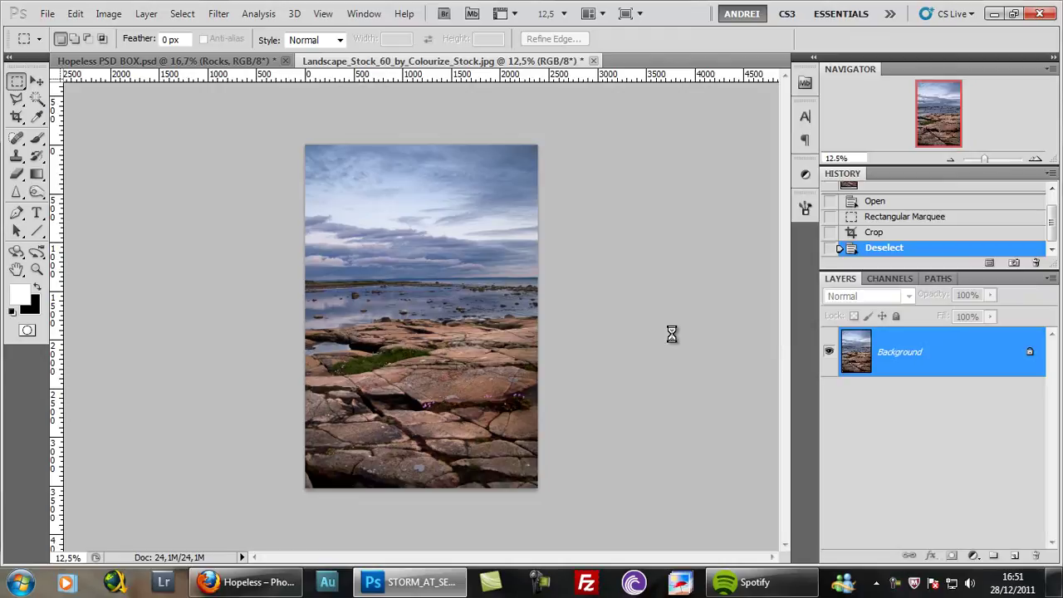
Copy the entire storm-at-sea image to the clipboard and close its file
{"action": "key", "text": "ctrl+a"}
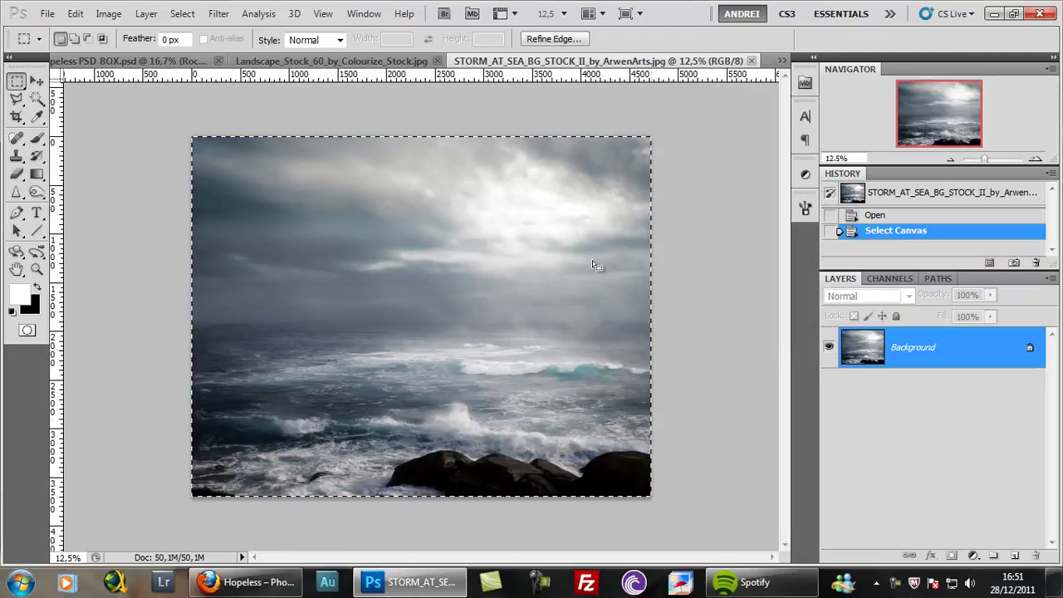
{"action": "left_click", "coordinate": [182, 14]}
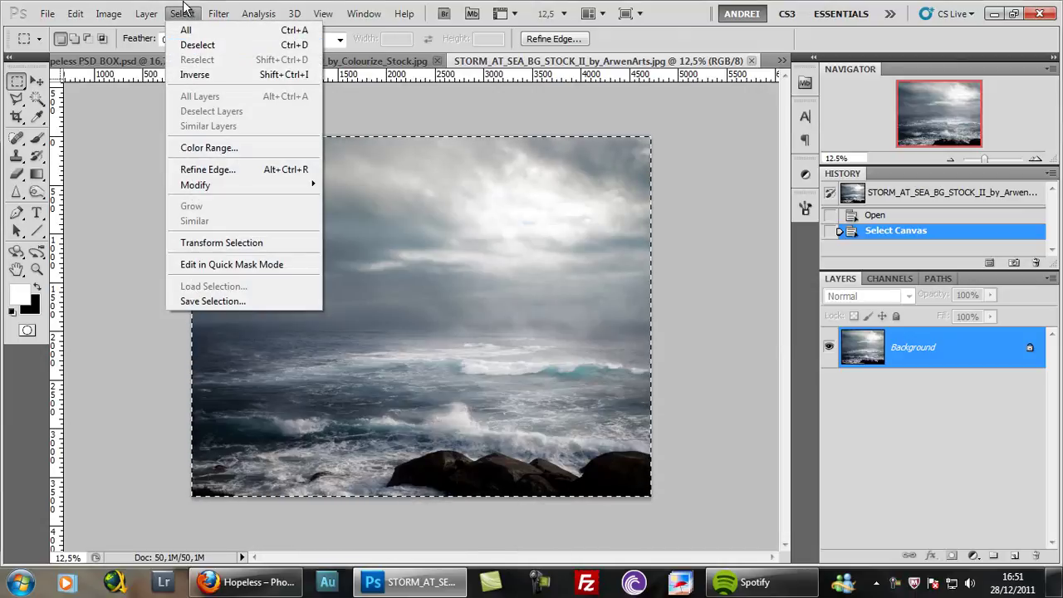
{"action": "mouse_move", "coordinate": [109, 14]}
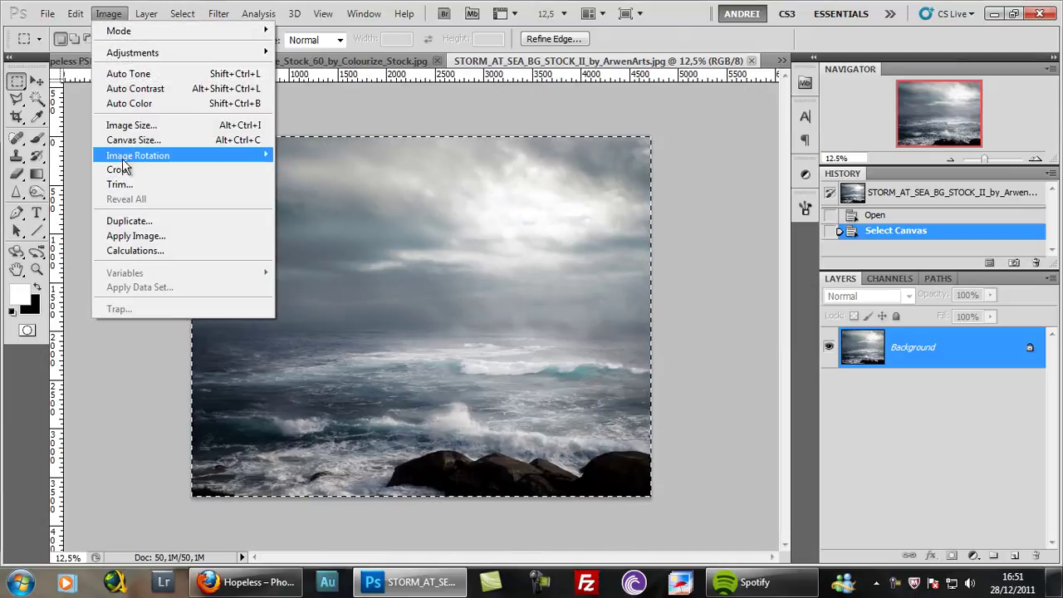
{"action": "mouse_move", "coordinate": [75, 14]}
{"action": "key", "text": "ctrl+c"}
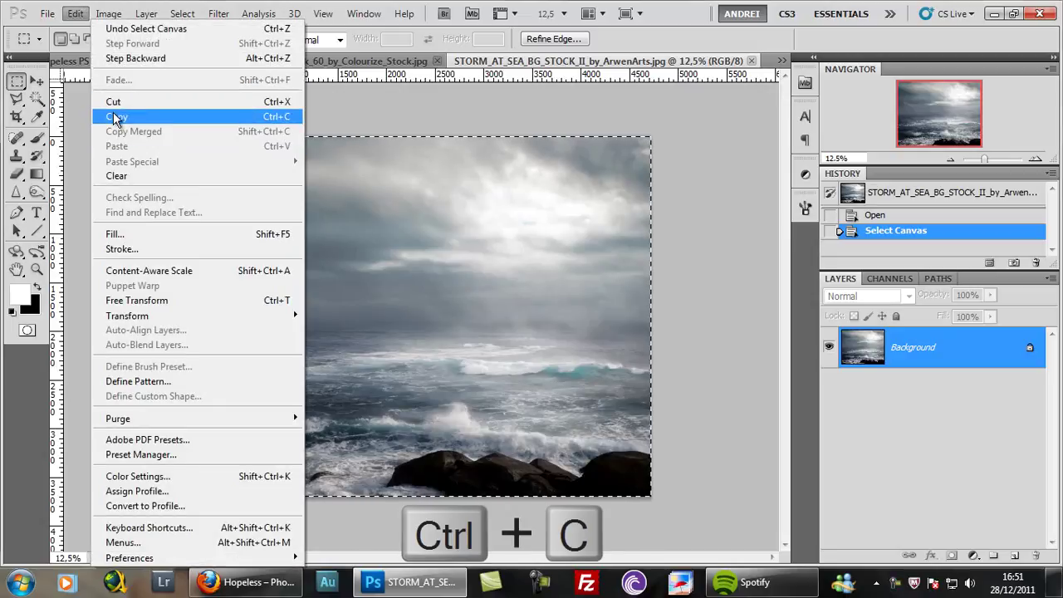
{"action": "key", "text": "ctrl+w"}
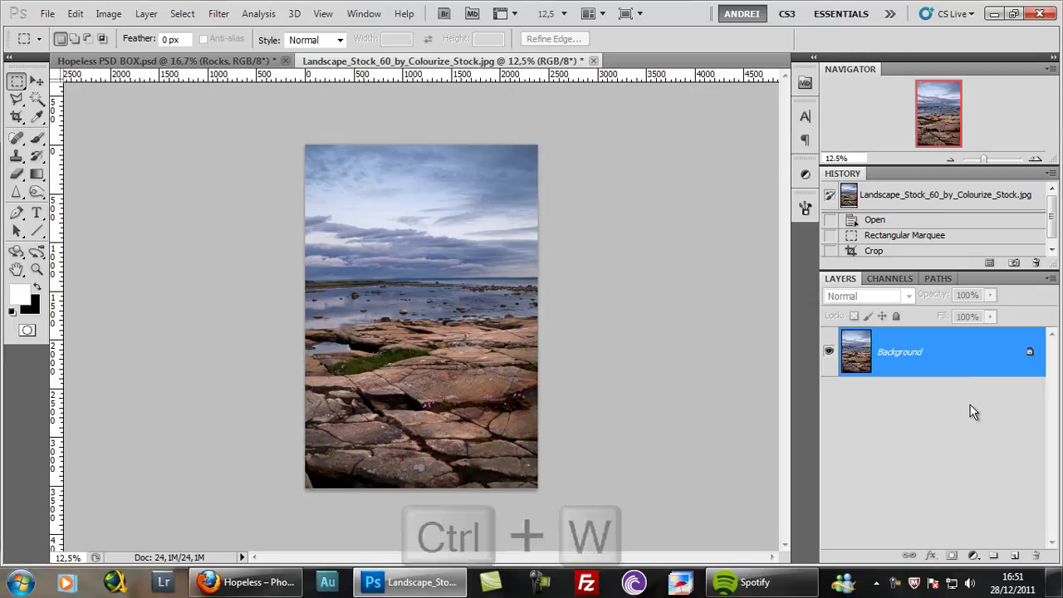
Paste the copied sea image into the landscape document and move it up and left, exposing the foreground rocks
{"action": "key", "text": "ctrl+v"}
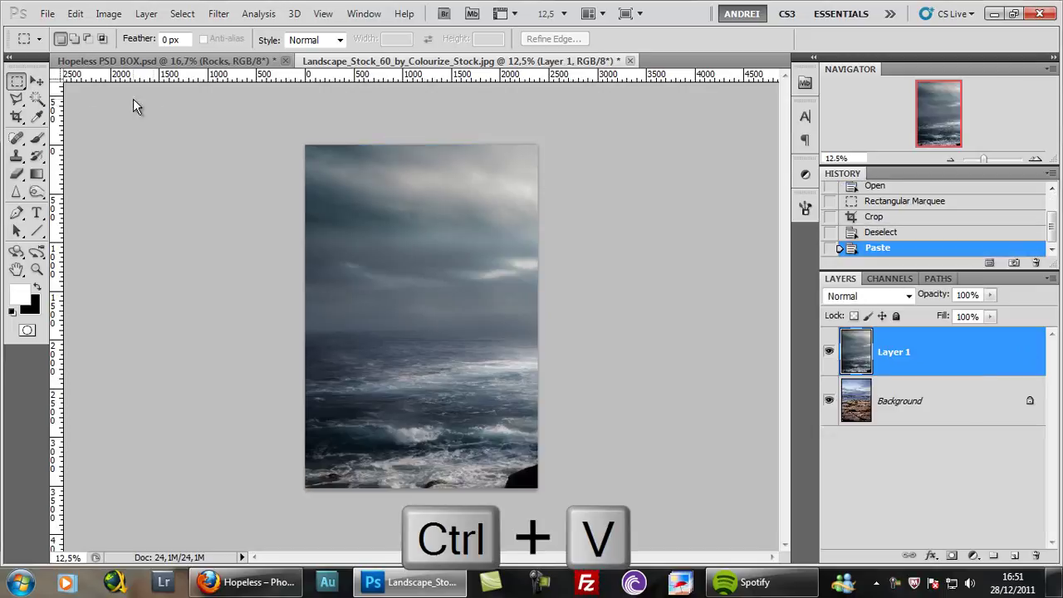
{"action": "left_click", "coordinate": [37, 81]}
{"action": "left_click_drag", "start_coordinate": [574, 441], "coordinate": [516, 270]}
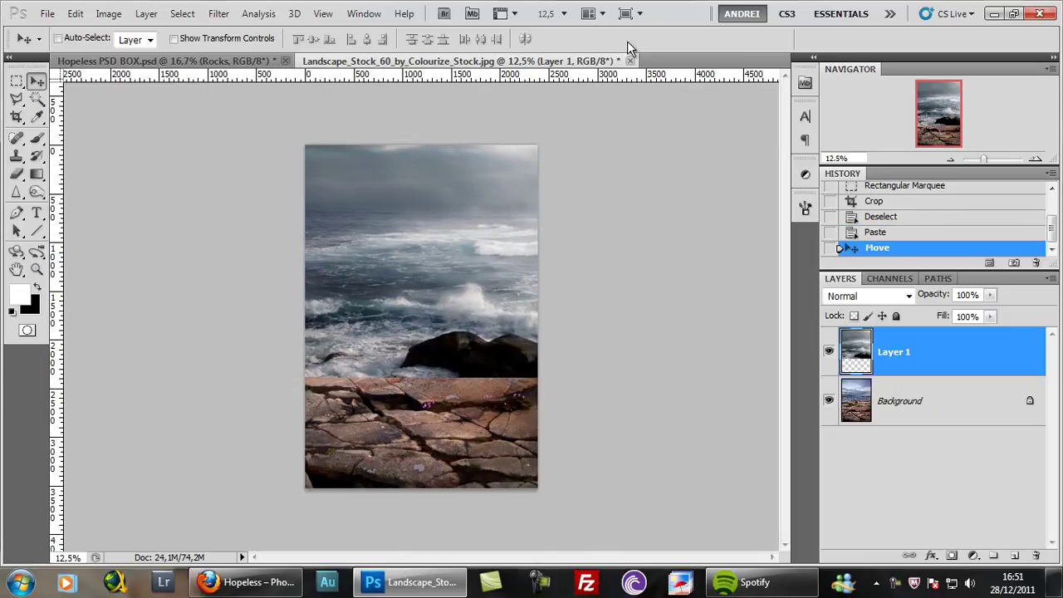
Check the landscape document's image size and leave the dimensions as they are
{"action": "key", "text": "ctrl+alt+i"}
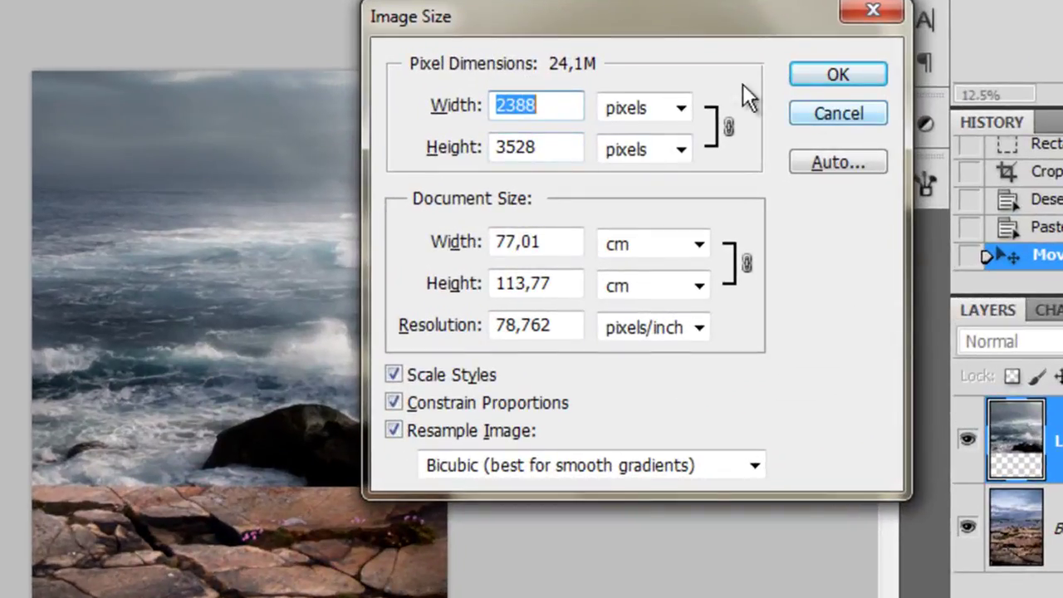
{"action": "left_click", "coordinate": [833, 123]}
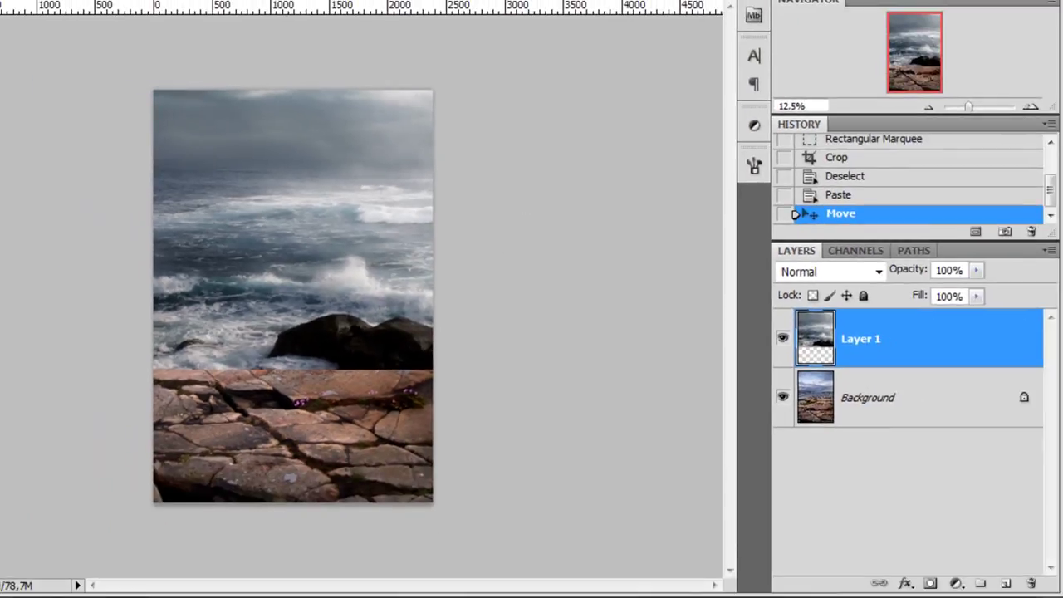
{"action": "key", "text": "ctrl+plus"}
{"action": "key", "text": "ctrl+minus"}
Lower Layer 1's opacity to 40% and reposition the sea against the shoreline of the rocks beneath
{"action": "left_click_drag", "start_coordinate": [417, 360], "coordinate": [392, 330]}
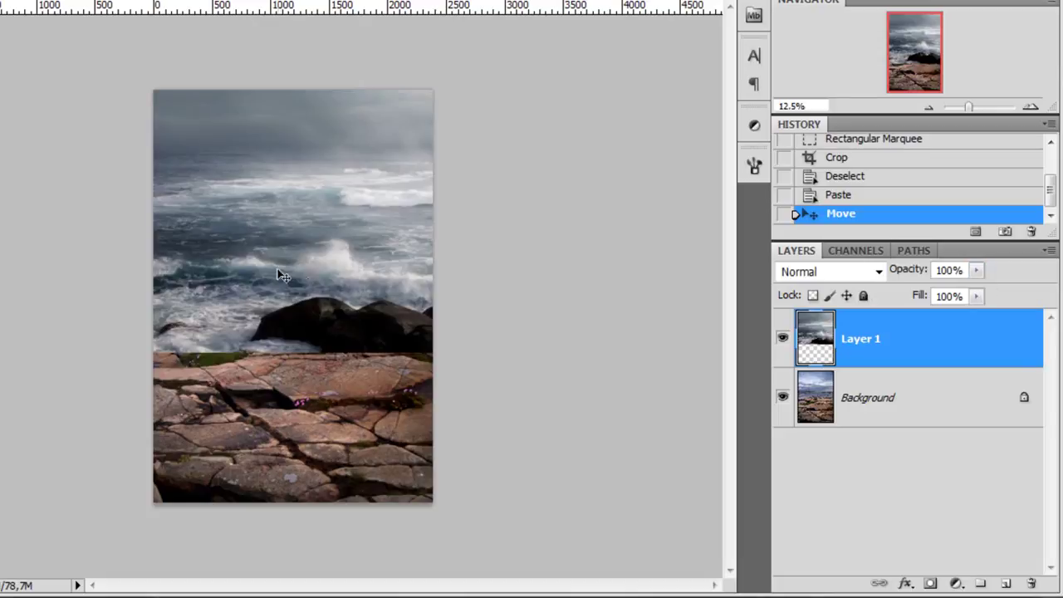
{"action": "left_click_drag", "start_coordinate": [355, 299], "coordinate": [315, 335]}
{"action": "left_click_drag", "start_coordinate": [984, 272], "coordinate": [920, 298]}
{"action": "left_click_drag", "start_coordinate": [373, 312], "coordinate": [362, 291]}
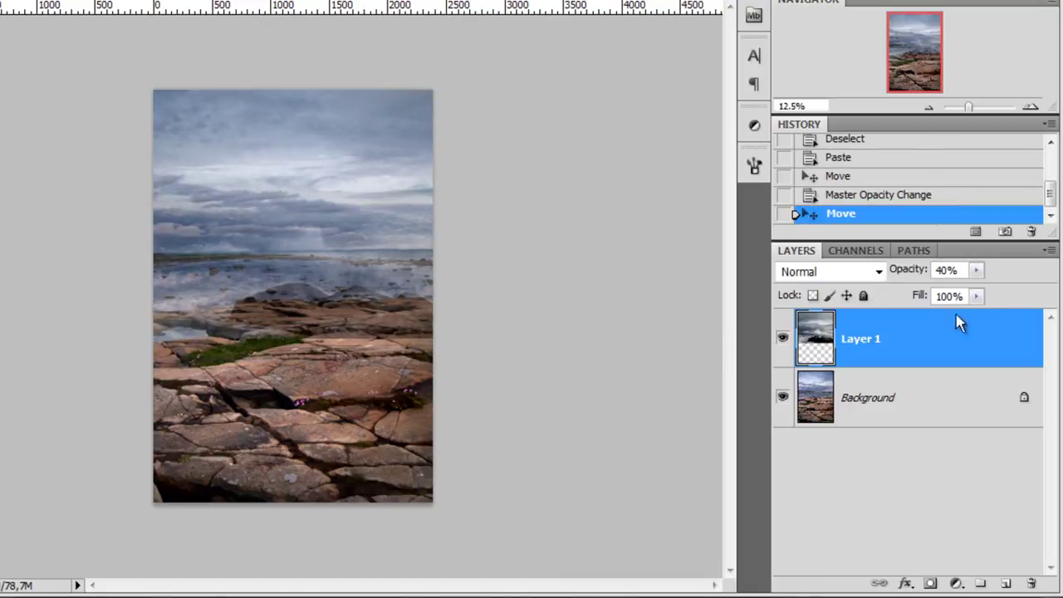
Set the opacity of Layer 1 with the sea back to 100%
{"action": "left_click_drag", "start_coordinate": [976, 270], "coordinate": [1032, 294]}
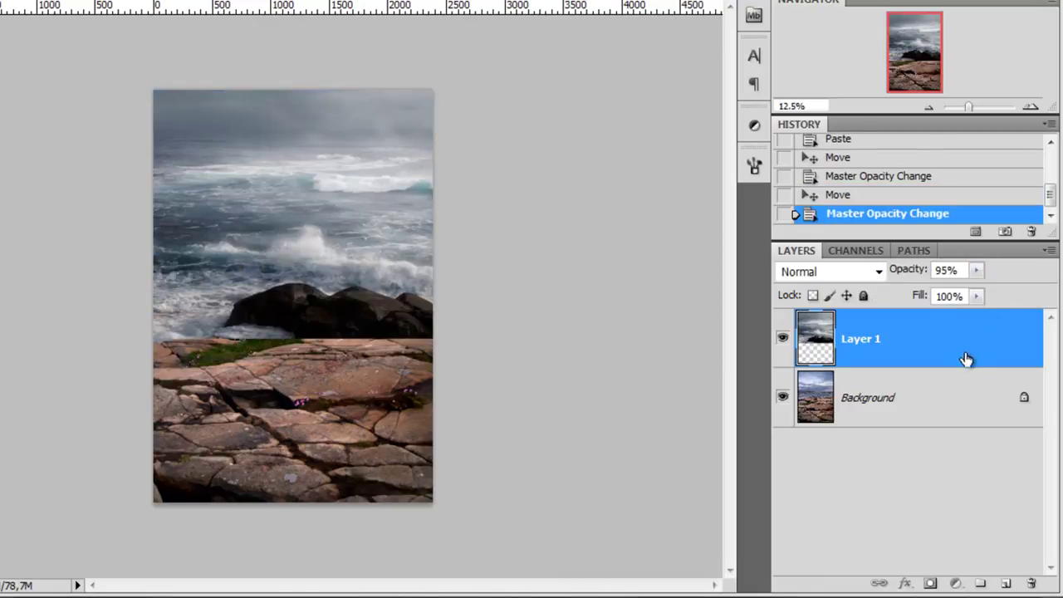
{"action": "left_click", "coordinate": [976, 271]}
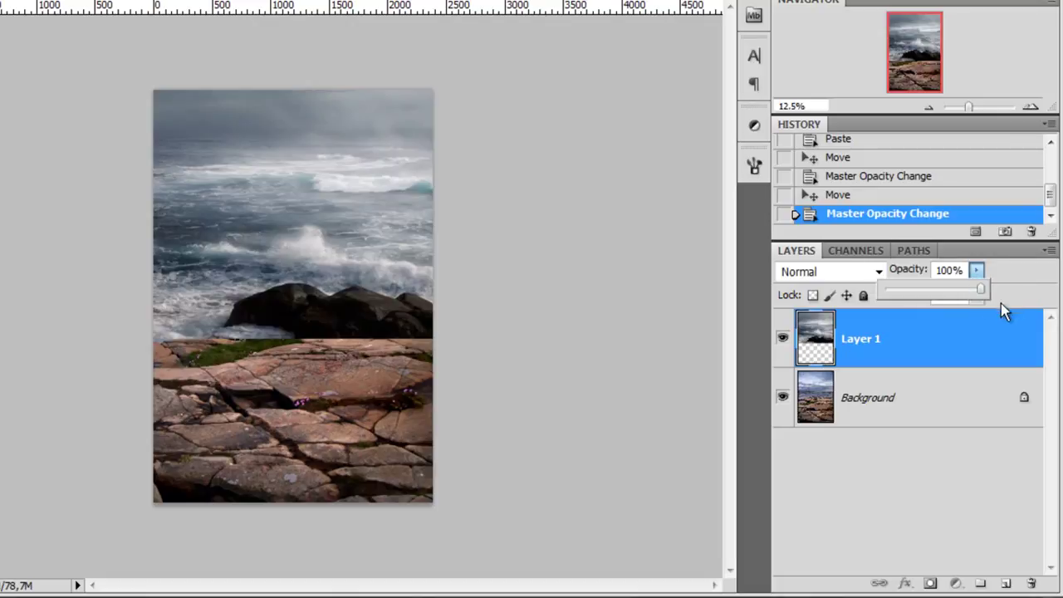
{"action": "left_click", "coordinate": [974, 326]}
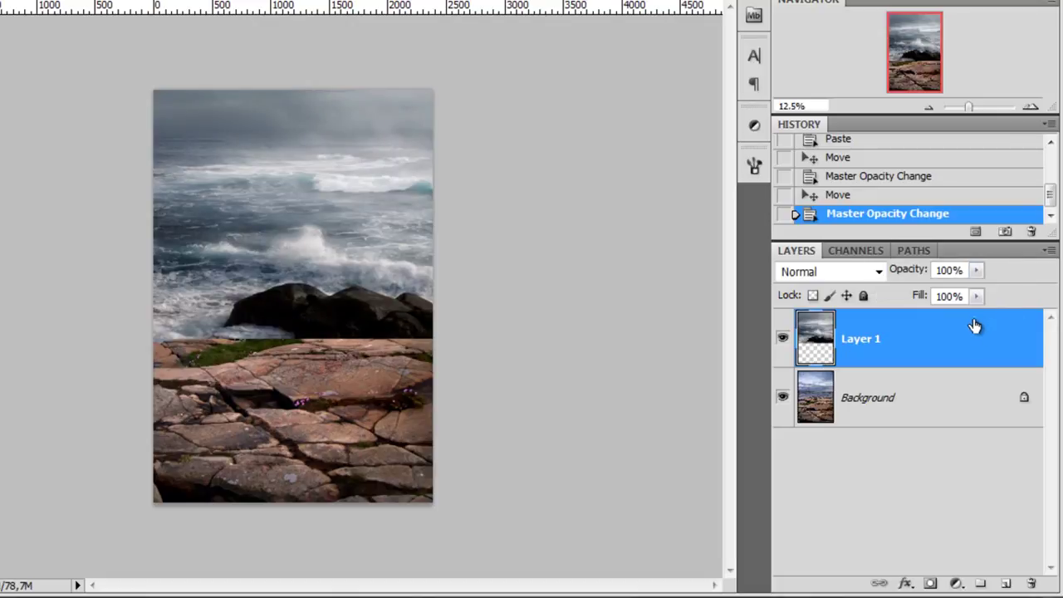
Rename Layer 1 as Sea
{"action": "double_click", "coordinate": [862, 340]}
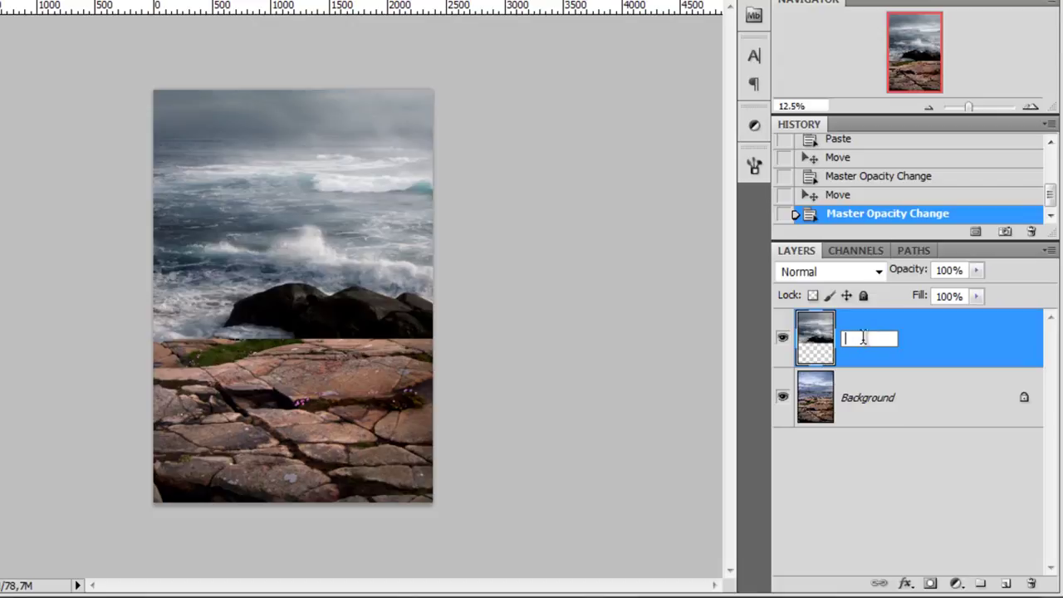
{"action": "type", "text": "Sea"}
{"action": "key", "text": "Return"}
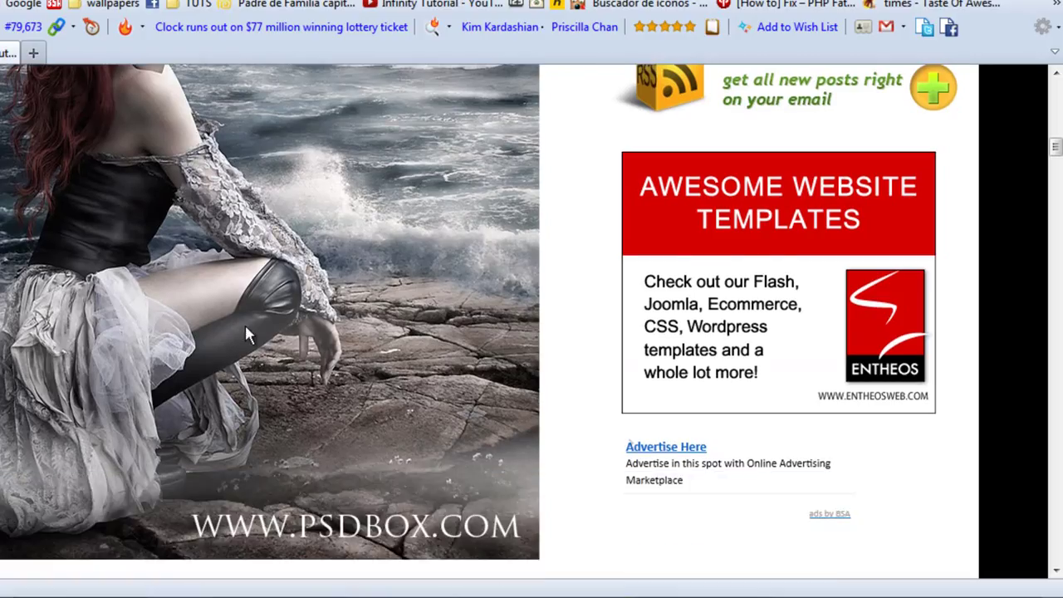
Check the Step 1 masking instructions on the tutorial web page, and add a layer mask to the Sea layer in Photoshop
{"action": "scroll", "coordinate": [249, 324], "scroll_direction": "down", "scroll_amount": 8}
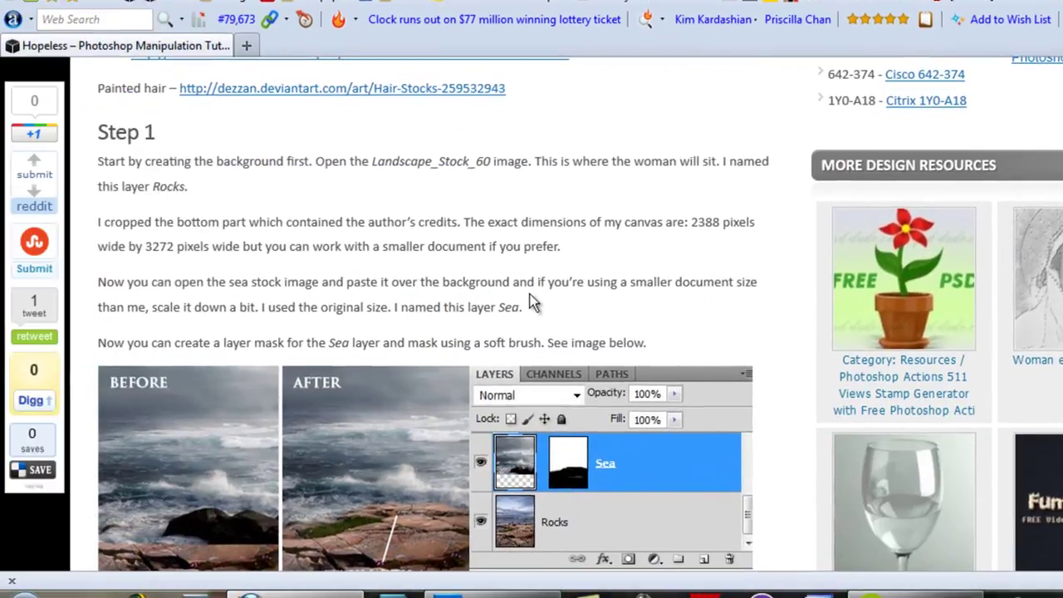
{"action": "left_click_drag", "start_coordinate": [380, 307], "coordinate": [568, 317]}
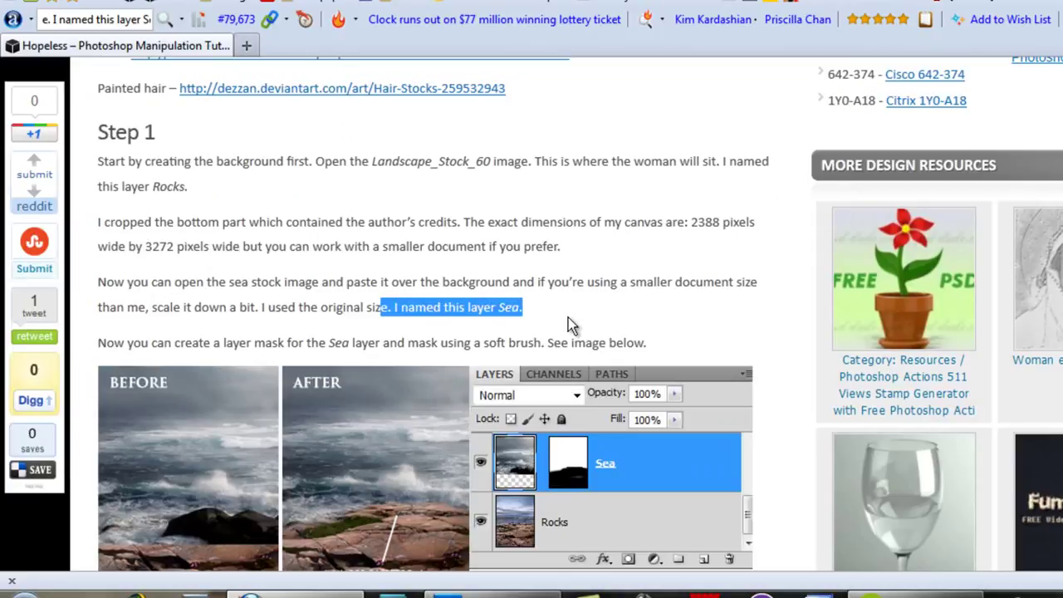
{"action": "scroll", "coordinate": [621, 404], "scroll_direction": "down", "scroll_amount": 2}
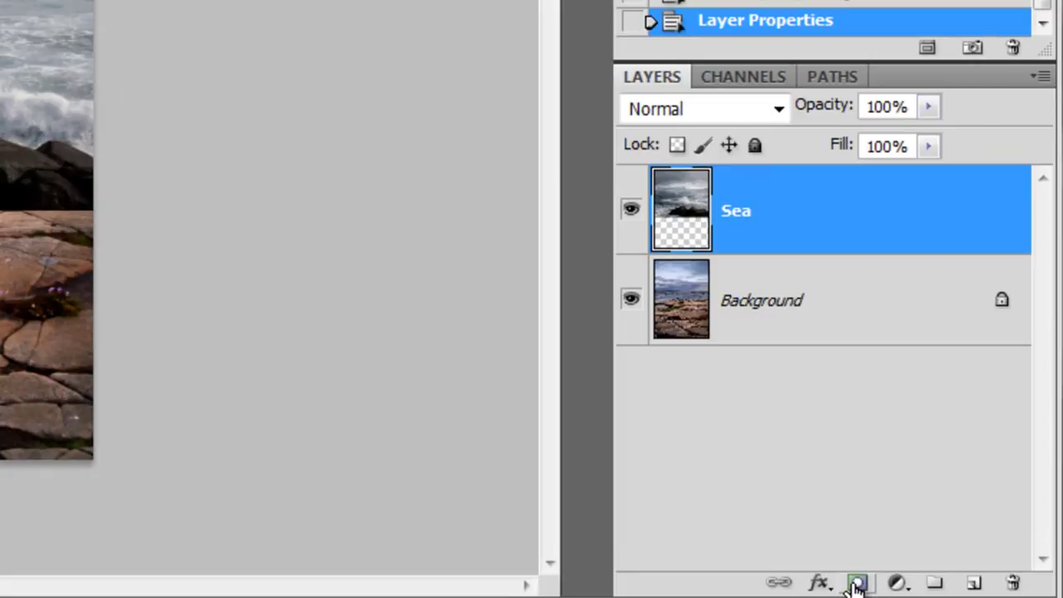
{"action": "left_click", "coordinate": [856, 583]}
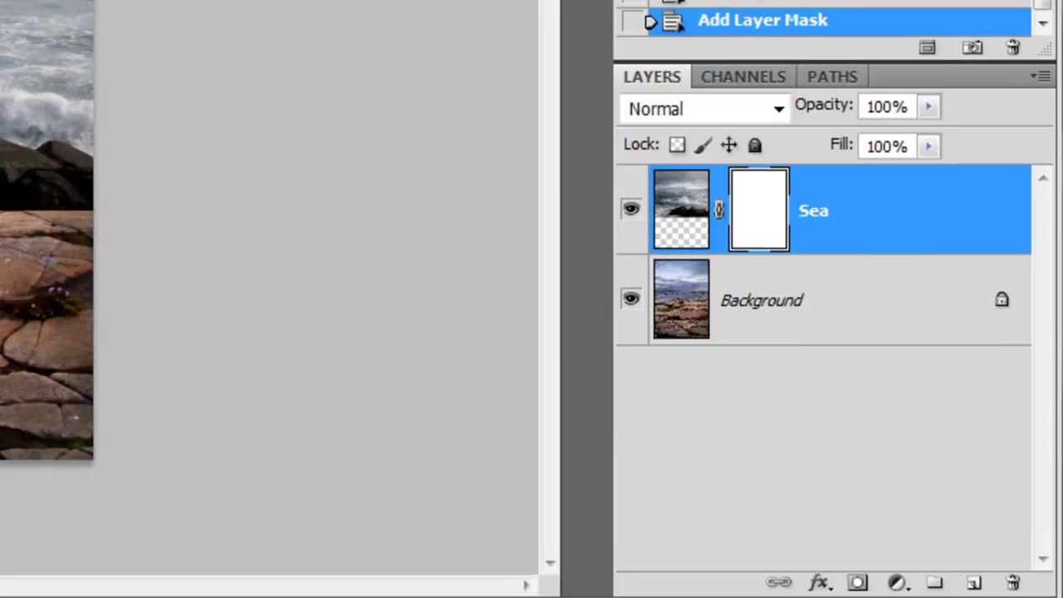
Set up a soft black brush with 0% hardness and a size of 411 px for masking
{"action": "right_click", "coordinate": [655, 456]}
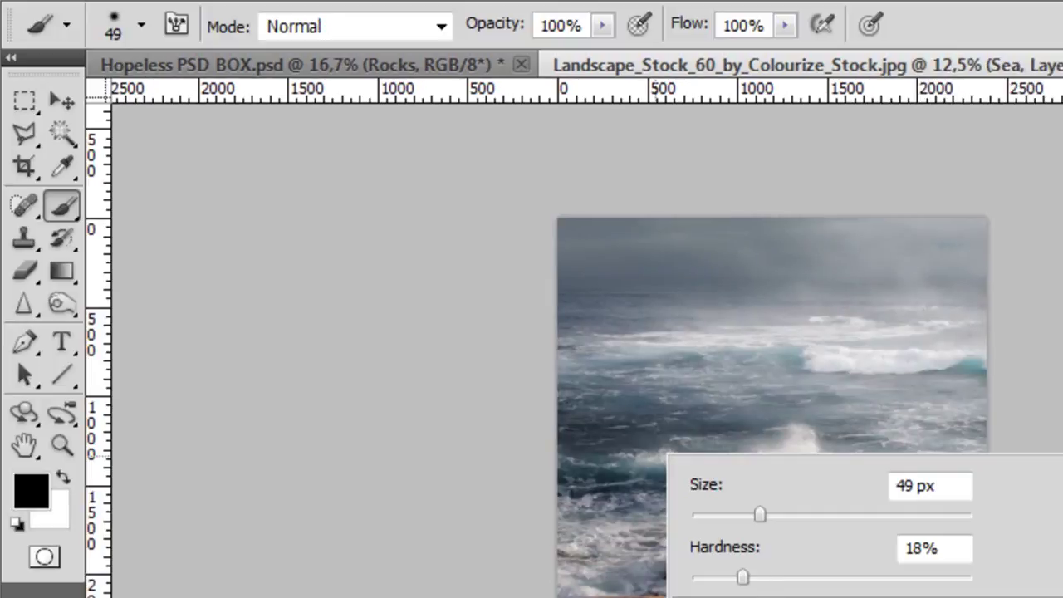
{"action": "left_click_drag", "start_coordinate": [742, 577], "coordinate": [675, 586]}
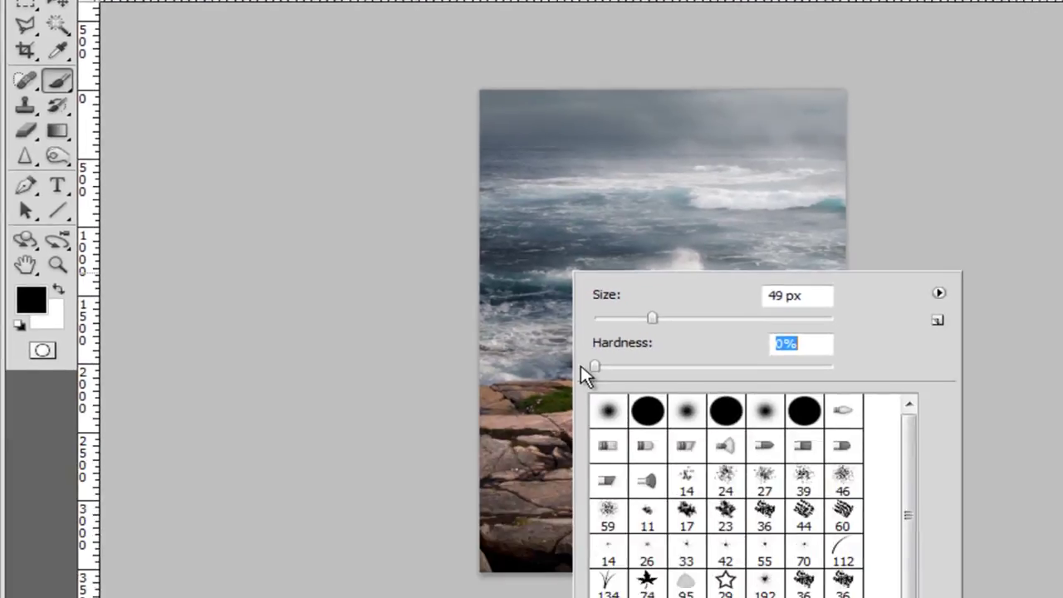
{"action": "left_click_drag", "start_coordinate": [759, 515], "coordinate": [853, 517]}
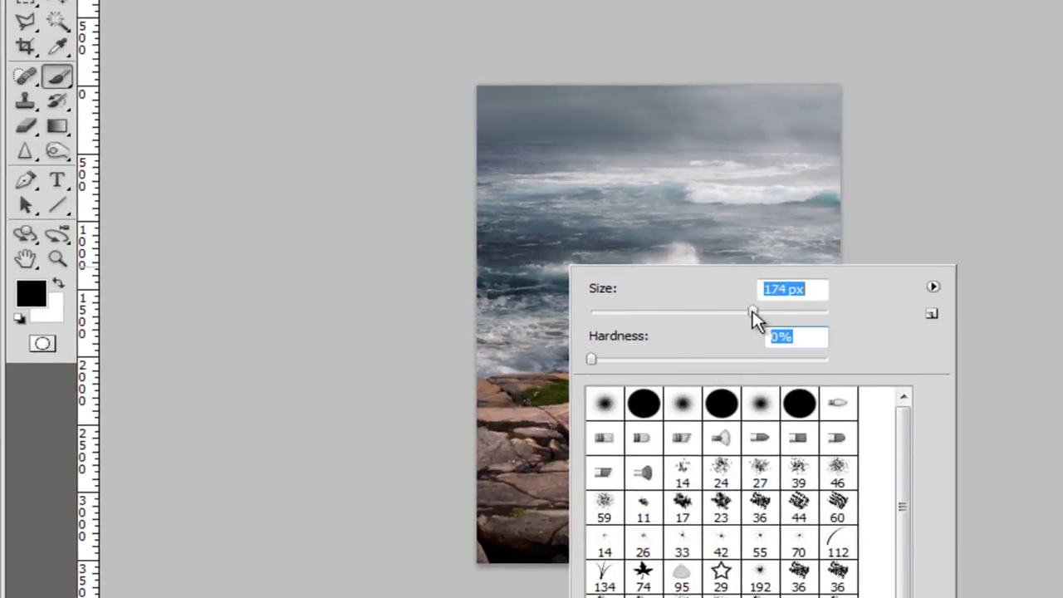
{"action": "left_click_drag", "start_coordinate": [752, 312], "coordinate": [766, 311]}
{"action": "key", "text": "Return"}
{"action": "key", "text": "ctrl+plus"}
{"action": "key", "text": "ctrl+plus"}
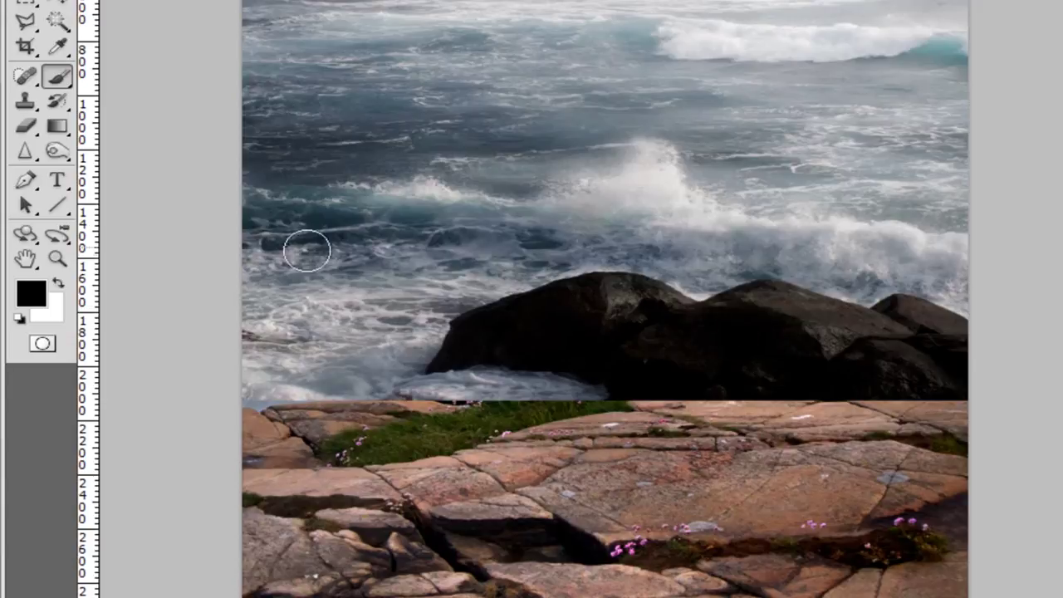
{"action": "right_click", "coordinate": [755, 249]}
{"action": "left_click_drag", "start_coordinate": [962, 294], "coordinate": [986, 293]}
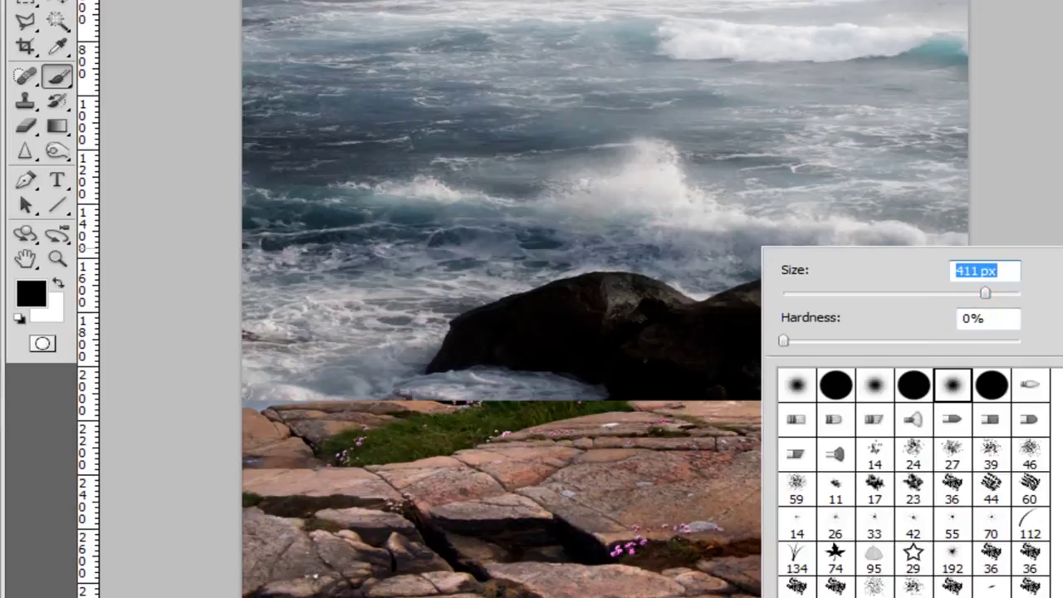
{"action": "key", "text": "Return"}
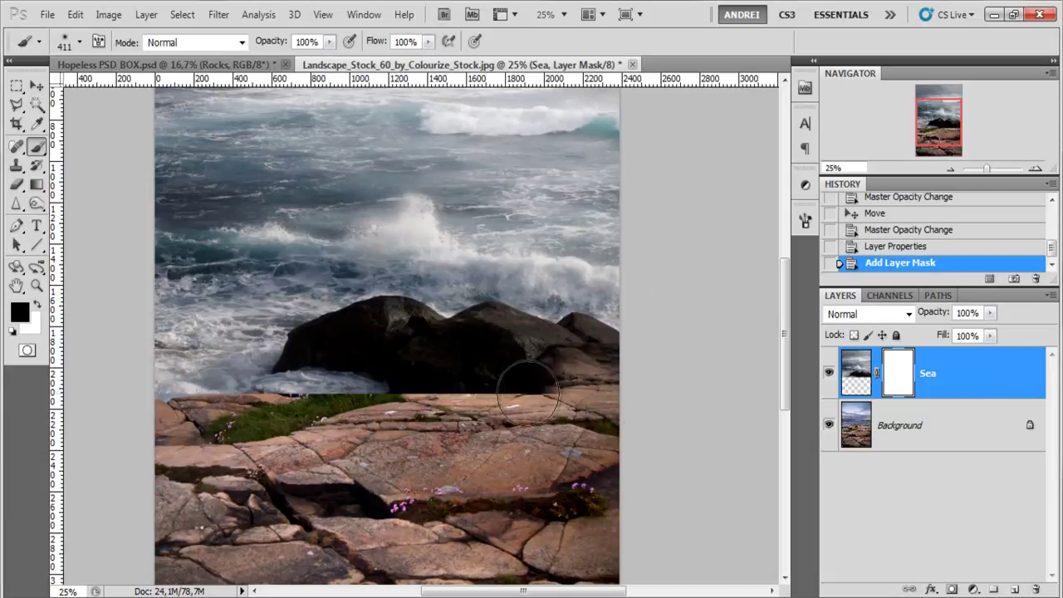
Paint black on the Sea mask along the shoreline to hide the dark boulders and the hard lower edge of the sea
{"action": "mouse_move", "coordinate": [528, 393]}
{"action": "left_mouse_down"}
{"action": "mouse_move", "coordinate": [614, 398]}
{"action": "mouse_move", "coordinate": [480, 379]}
{"action": "mouse_move", "coordinate": [536, 390]}
{"action": "mouse_move", "coordinate": [473, 349]}
{"action": "mouse_move", "coordinate": [531, 359]}
{"action": "mouse_move", "coordinate": [464, 331]}
{"action": "mouse_move", "coordinate": [617, 364]}
{"action": "left_mouse_up"}
{"action": "left_click_drag", "start_coordinate": [617, 363], "coordinate": [586, 343]}
{"action": "mouse_move", "coordinate": [449, 357]}
{"action": "left_mouse_down"}
{"action": "mouse_move", "coordinate": [349, 343]}
{"action": "mouse_move", "coordinate": [461, 398]}
{"action": "mouse_move", "coordinate": [197, 389]}
{"action": "mouse_move", "coordinate": [235, 398]}
{"action": "mouse_move", "coordinate": [162, 382]}
{"action": "mouse_move", "coordinate": [246, 382]}
{"action": "mouse_move", "coordinate": [191, 397]}
{"action": "left_mouse_up"}
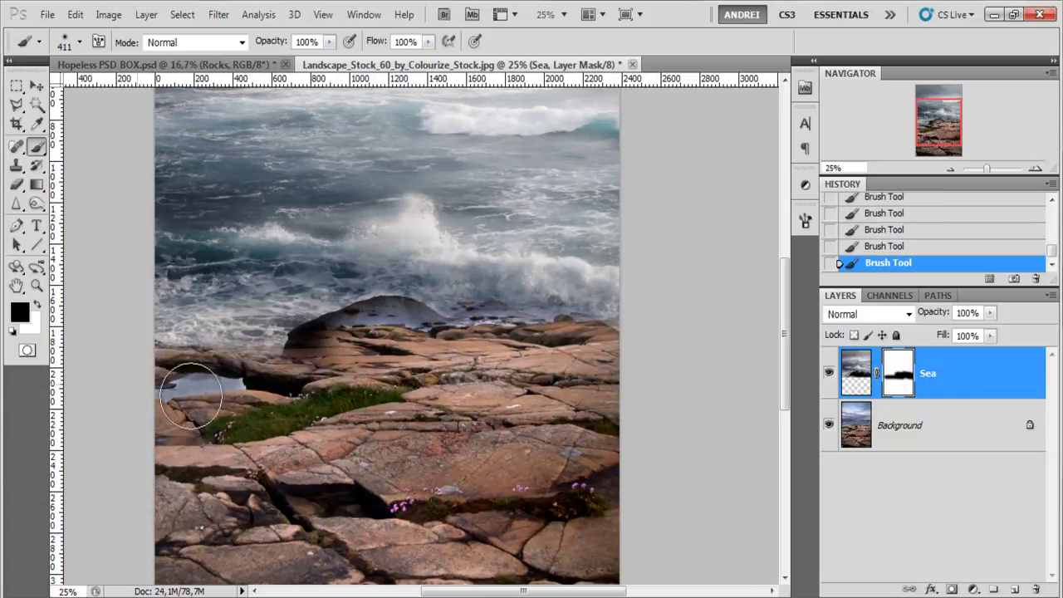
{"action": "mouse_move", "coordinate": [332, 356]}
{"action": "left_mouse_down"}
{"action": "mouse_move", "coordinate": [320, 332]}
{"action": "mouse_move", "coordinate": [297, 332]}
{"action": "mouse_move", "coordinate": [375, 342]}
{"action": "mouse_move", "coordinate": [357, 336]}
{"action": "mouse_move", "coordinate": [400, 322]}
{"action": "mouse_move", "coordinate": [410, 340]}
{"action": "mouse_move", "coordinate": [485, 347]}
{"action": "mouse_move", "coordinate": [449, 351]}
{"action": "left_mouse_up"}
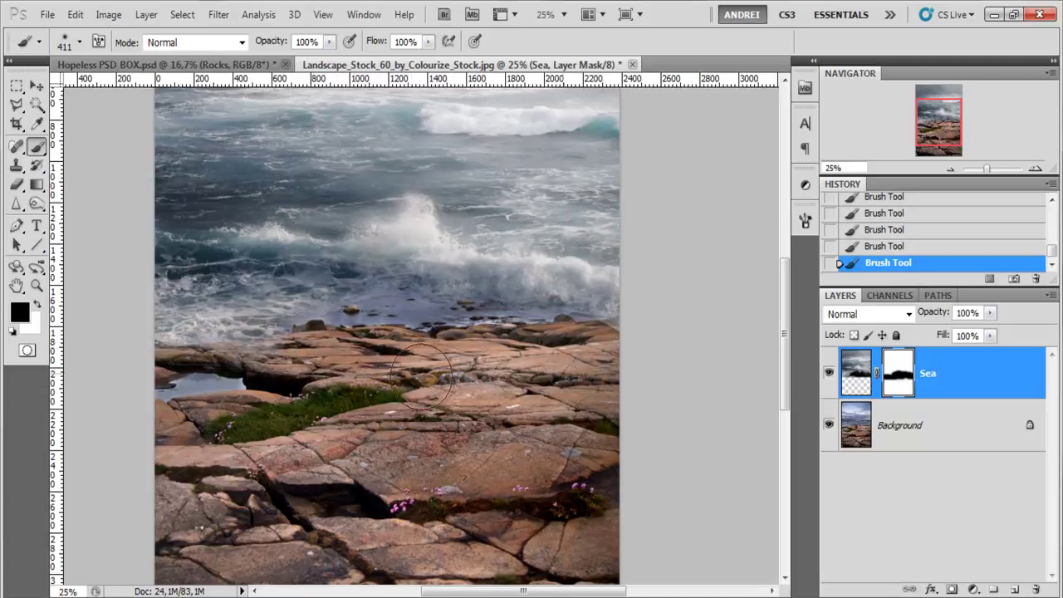
Move the masked Sea layer down so the waves meet the foreground rocks
{"action": "left_click", "coordinate": [37, 86]}
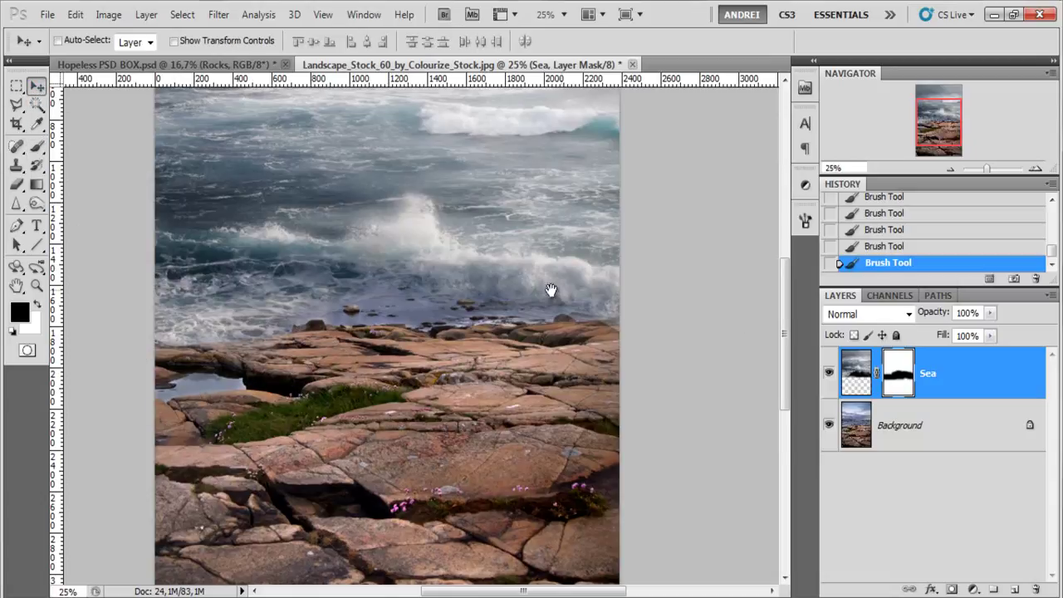
{"action": "left_click_drag", "start_coordinate": [420, 264], "coordinate": [446, 299]}
{"action": "key", "text": "ctrl+minus"}
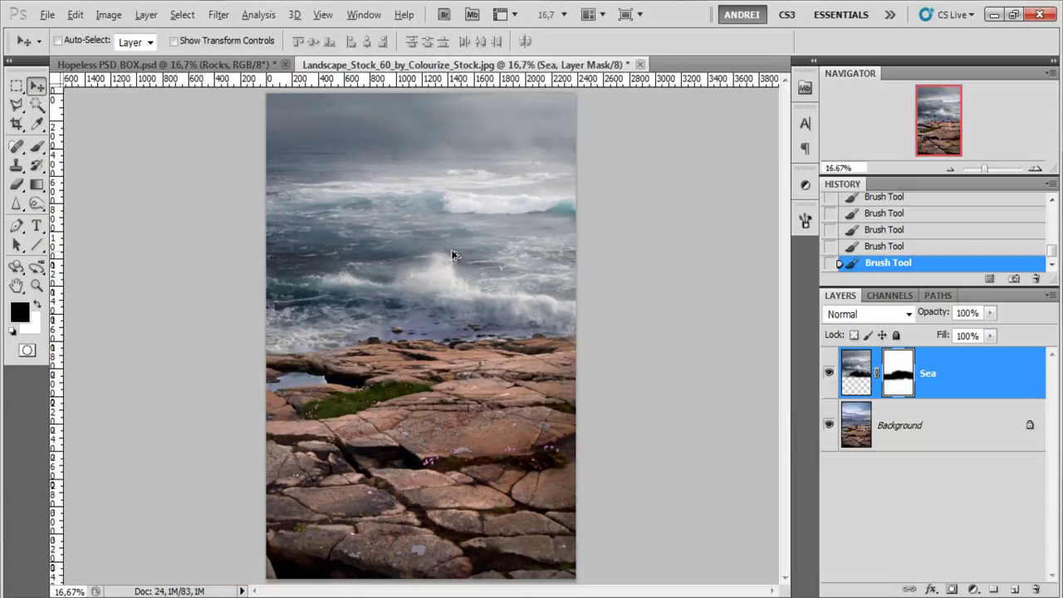
{"action": "left_click_drag", "start_coordinate": [471, 236], "coordinate": [472, 248]}
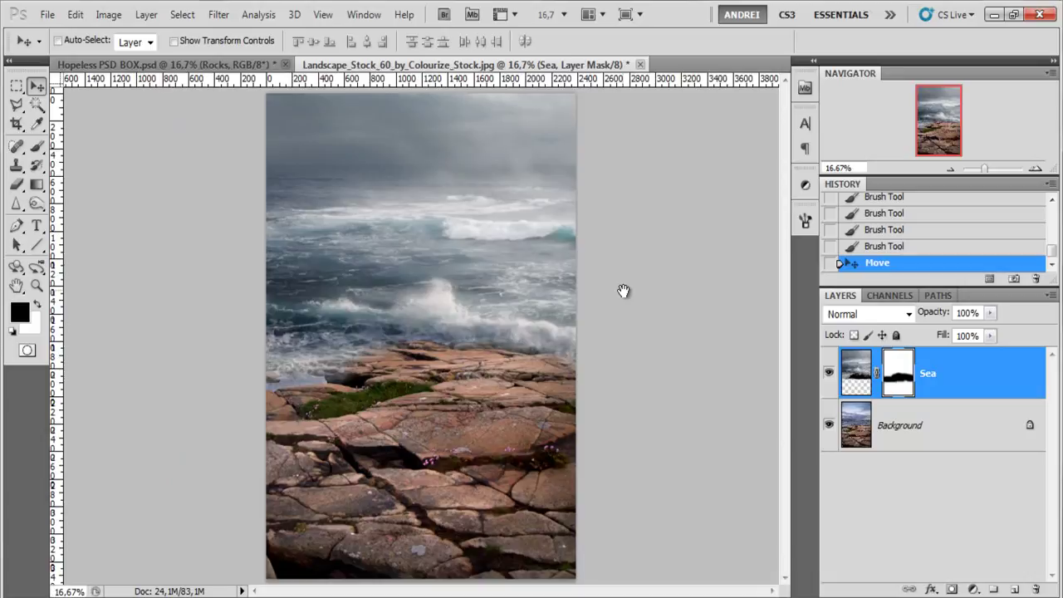
{"action": "left_click_drag", "start_coordinate": [508, 216], "coordinate": [511, 233]}
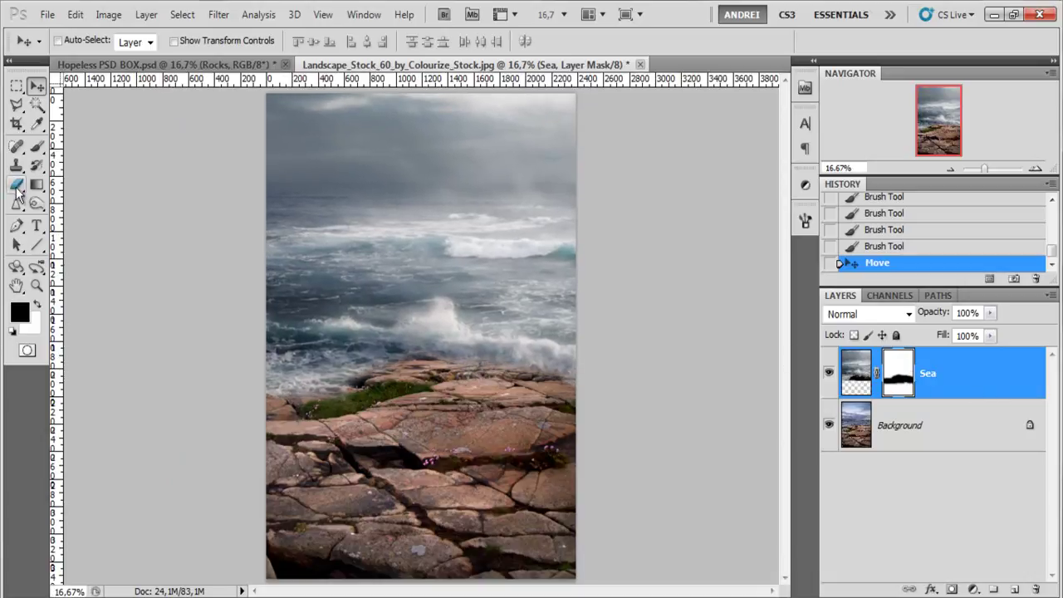
Refine the Sea mask beside the grassy patch, painting with black and white to blend the water into the rocks
{"action": "left_click", "coordinate": [36, 203]}
{"action": "left_click", "coordinate": [36, 145]}
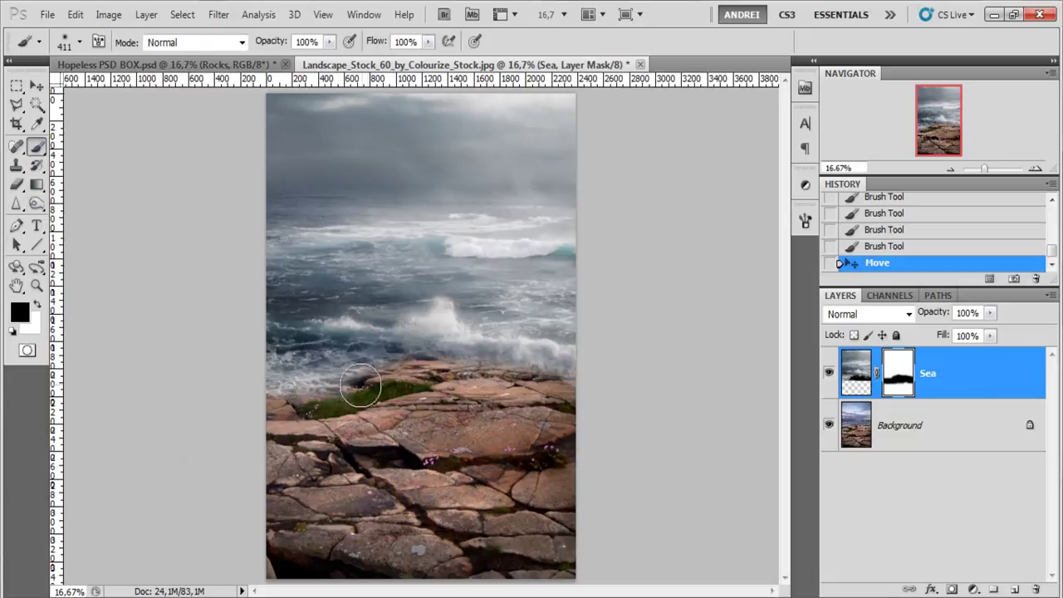
{"action": "left_click_drag", "start_coordinate": [360, 384], "coordinate": [319, 410]}
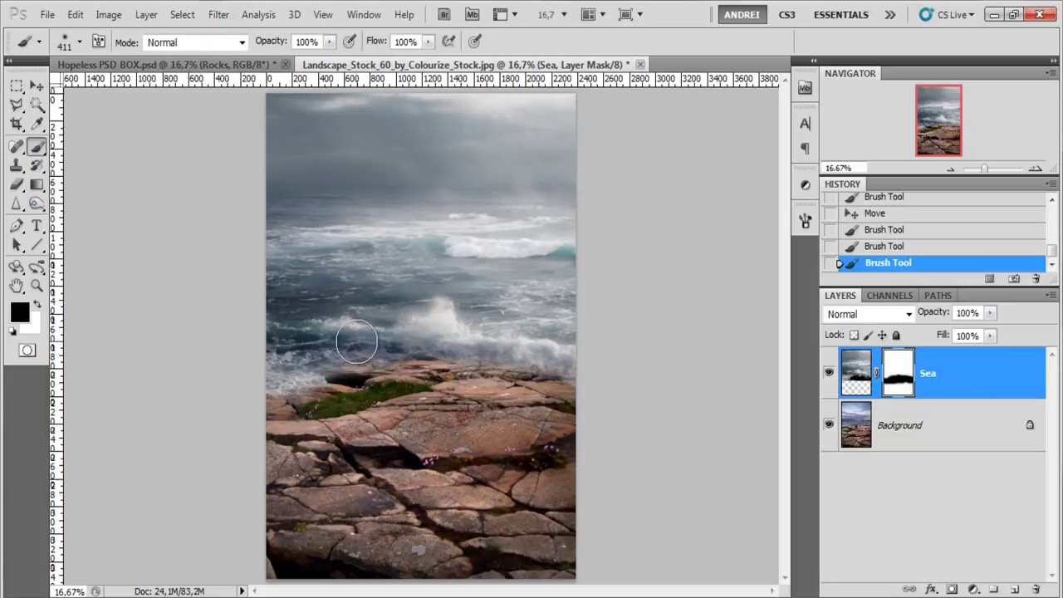
{"action": "key", "text": "x"}
{"action": "mouse_move", "coordinate": [356, 349]}
{"action": "left_mouse_down"}
{"action": "mouse_move", "coordinate": [313, 367]}
{"action": "mouse_move", "coordinate": [377, 355]}
{"action": "mouse_move", "coordinate": [342, 365]}
{"action": "left_mouse_up"}
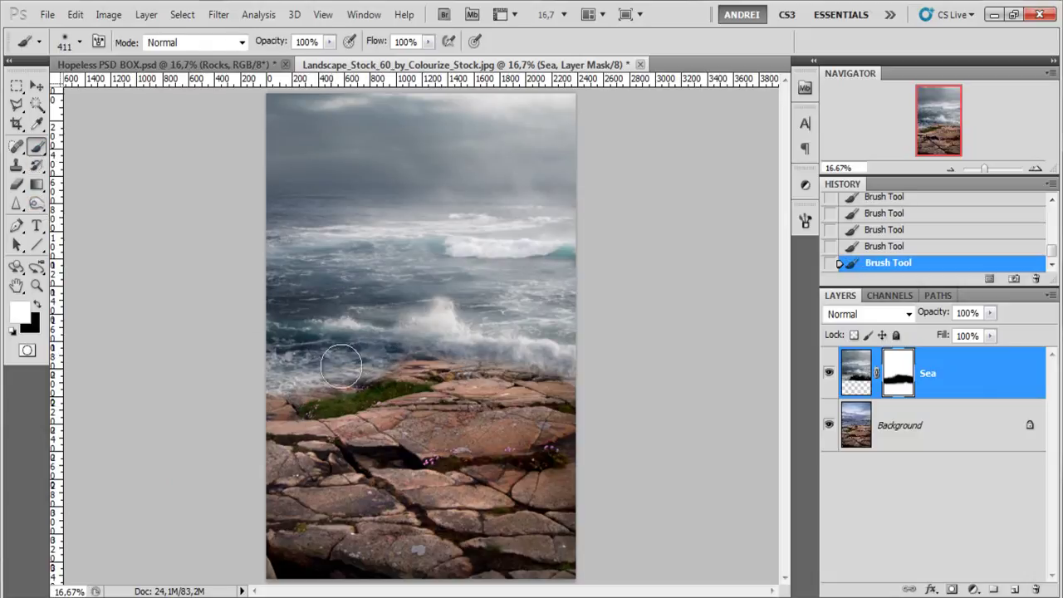
{"action": "key", "text": "x"}
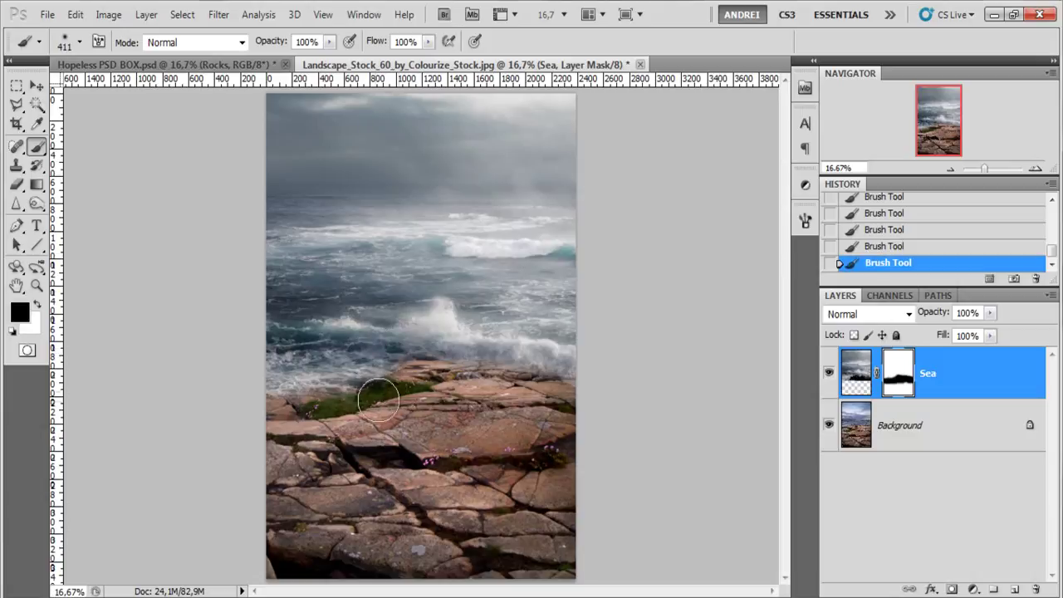
Close the landscape document and select the Rocks layer in Hopeless PSD BOX.psd
{"action": "left_click", "coordinate": [640, 65]}
{"action": "left_click", "coordinate": [540, 255]}
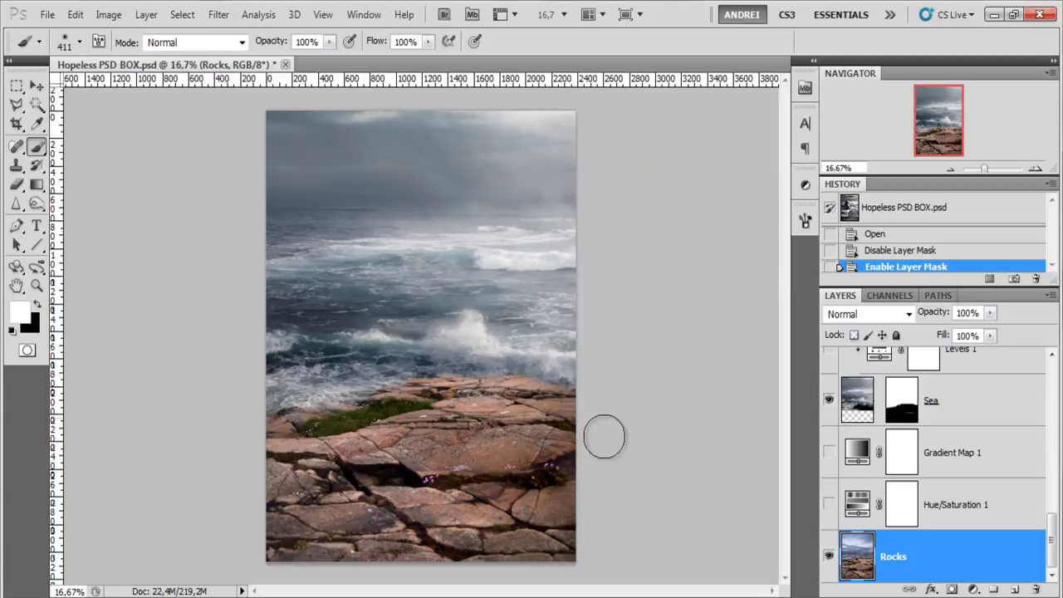
{"action": "left_click", "coordinate": [1000, 516]}
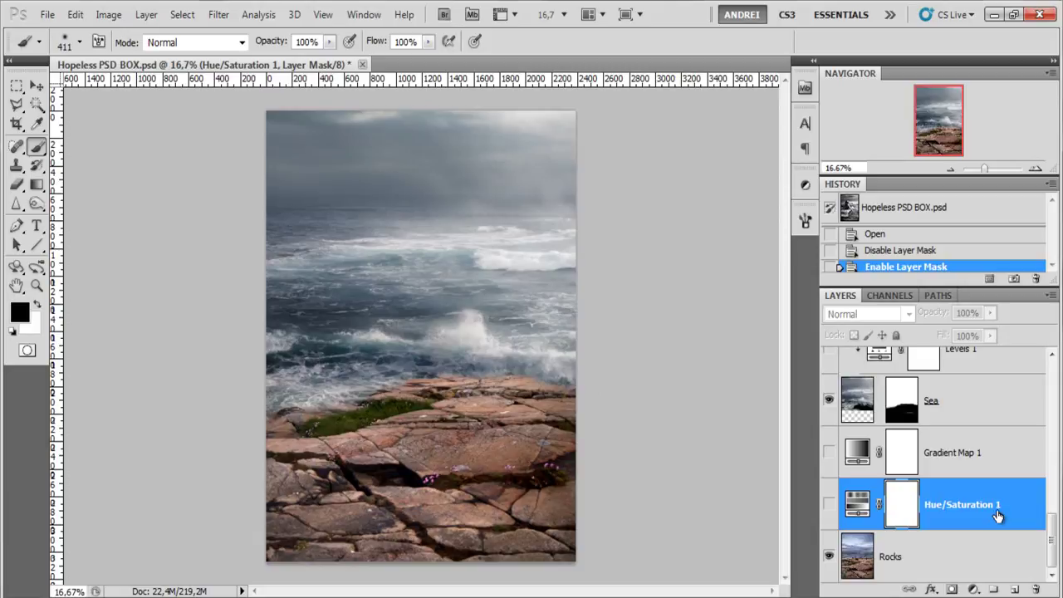
{"action": "left_click", "coordinate": [950, 566]}
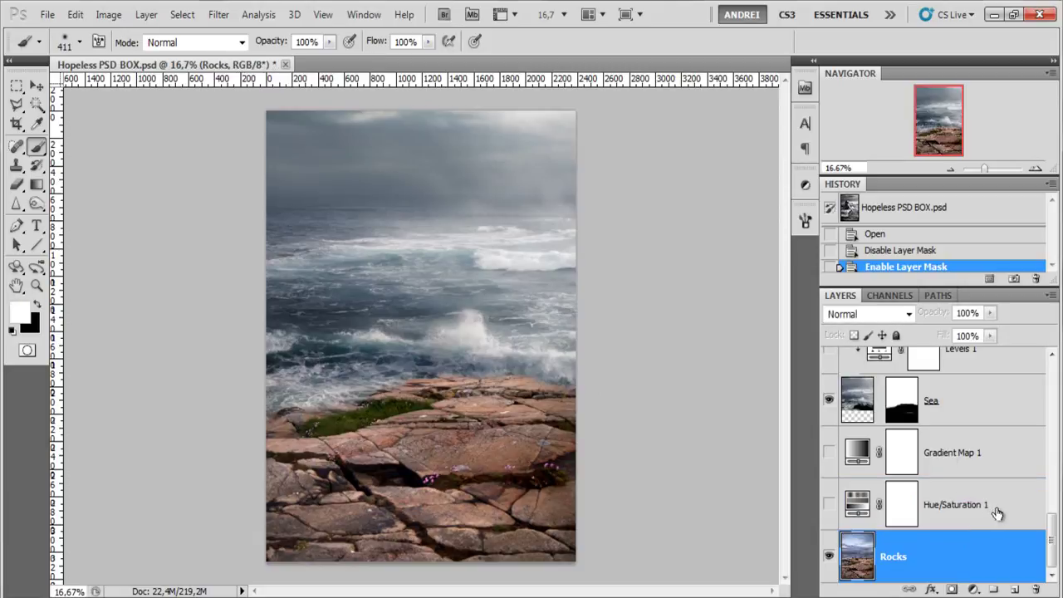
Make the Hue/Saturation 1 layer above Rocks visible and inspect its saturation setting
{"action": "left_click", "coordinate": [995, 513]}
{"action": "left_click", "coordinate": [828, 507]}
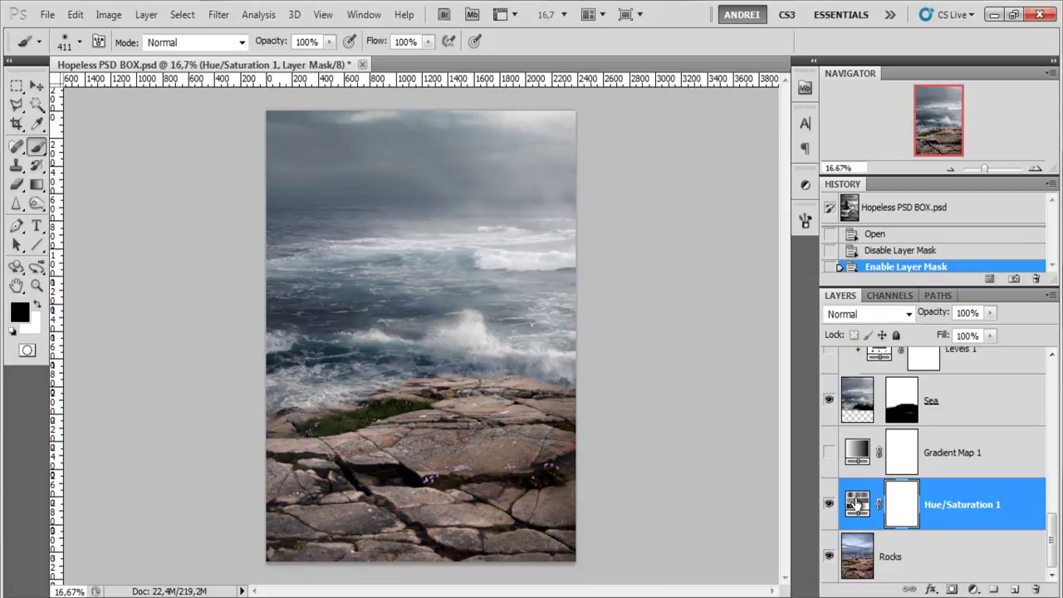
{"action": "double_click", "coordinate": [856, 504]}
{"action": "left_click", "coordinate": [718, 284]}
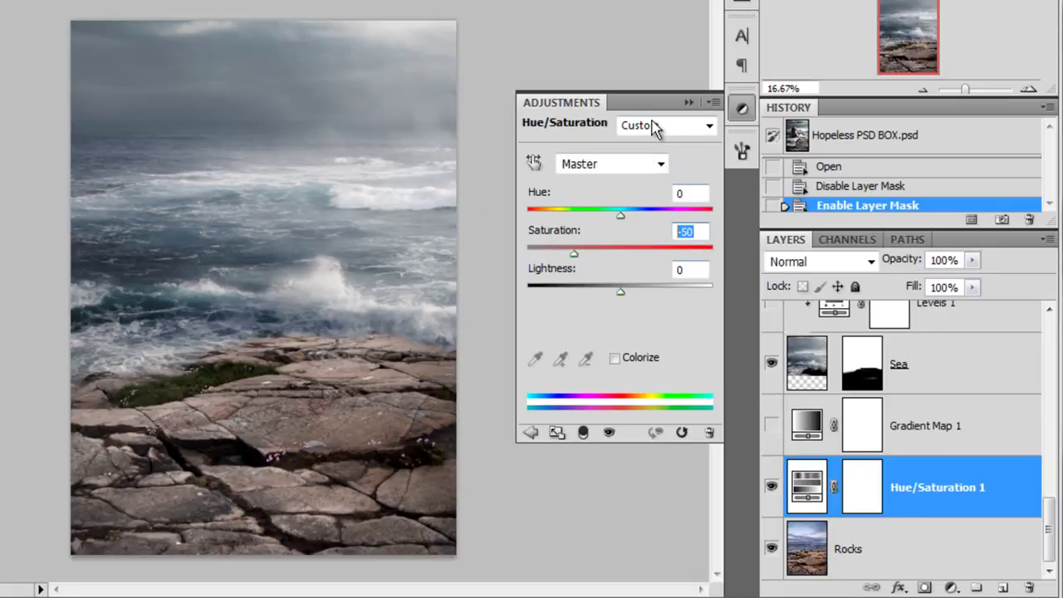
{"action": "left_click", "coordinate": [688, 103]}
Make the Gradient Map 1 layer visible, inspect its gradient and opacity, and compare the rocks with and without it
{"action": "left_click", "coordinate": [961, 442]}
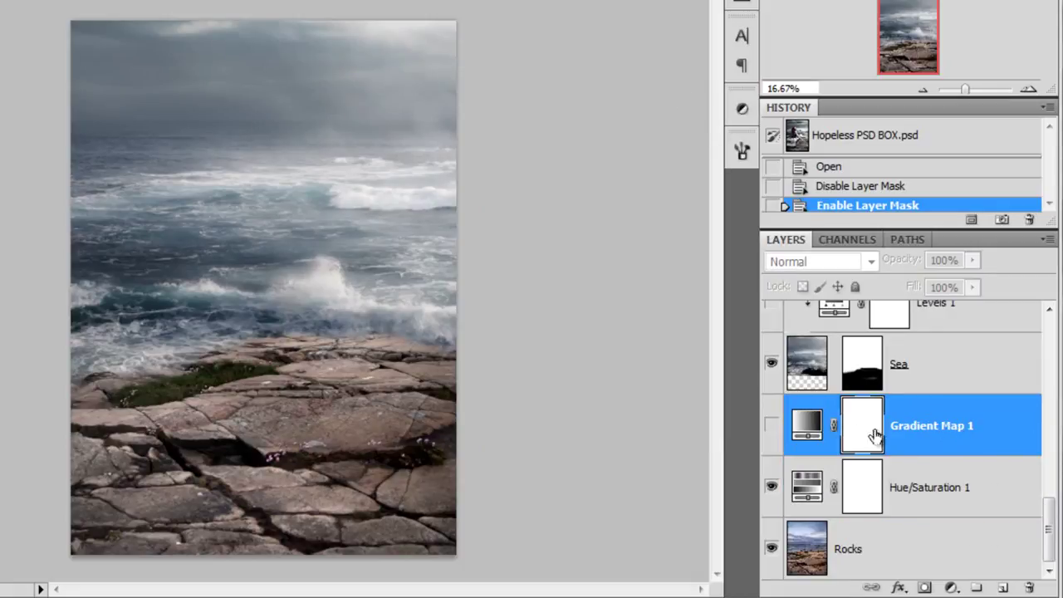
{"action": "double_click", "coordinate": [802, 428]}
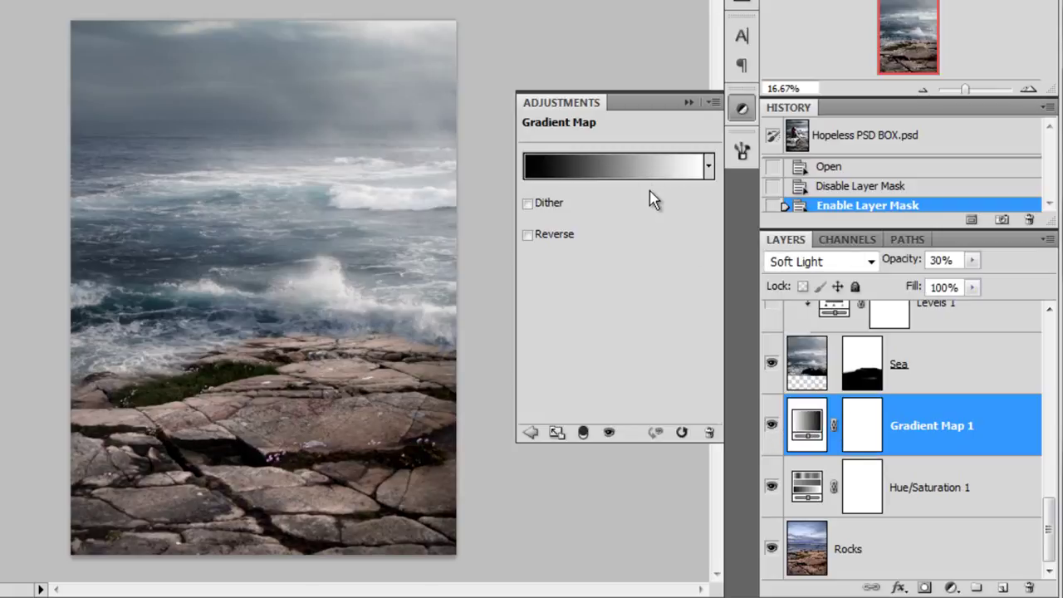
{"action": "left_click", "coordinate": [688, 103]}
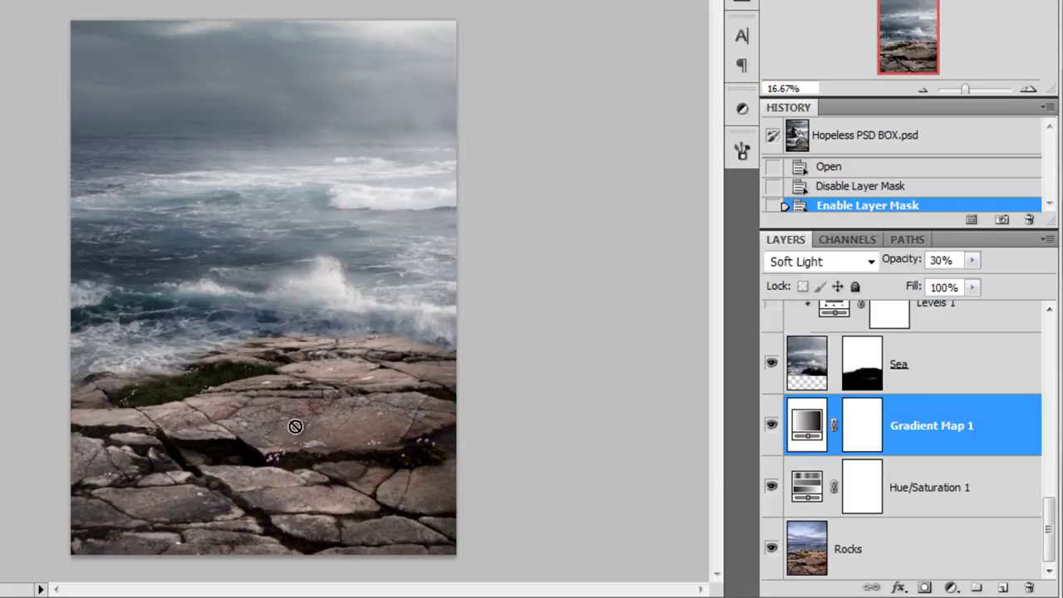
{"action": "left_click", "coordinate": [771, 425]}
{"action": "left_click", "coordinate": [772, 425]}
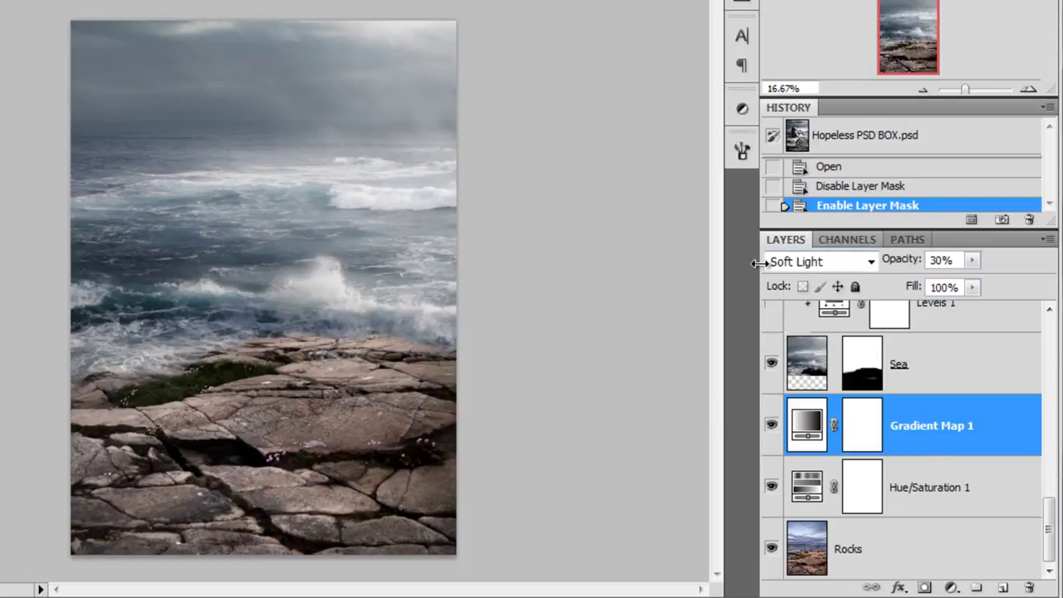
{"action": "left_click", "coordinate": [971, 263]}
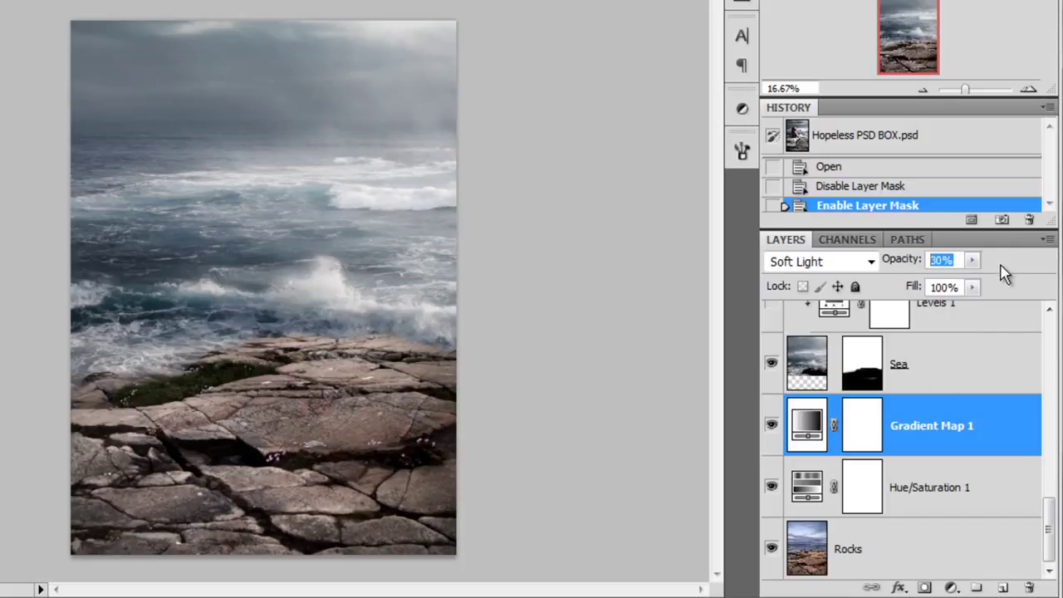
Compare the sea with the Levels 1 adjustment clipped to the Sea layer switched on and off
{"action": "scroll", "coordinate": [967, 415], "scroll_direction": "up", "scroll_amount": 1}
{"action": "left_click", "coordinate": [967, 419]}
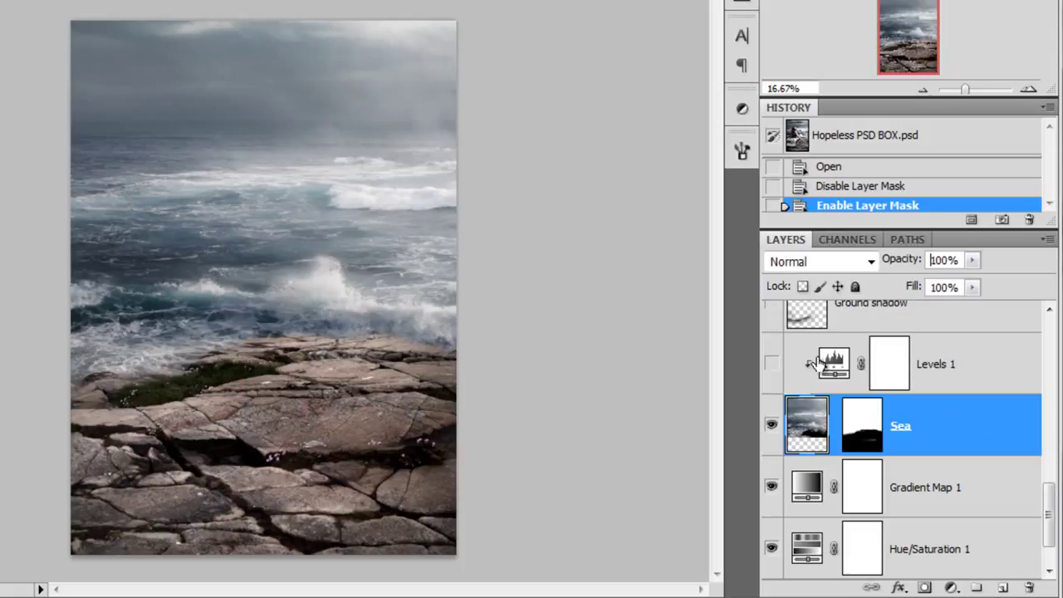
{"action": "left_click", "coordinate": [771, 368]}
{"action": "left_click", "coordinate": [959, 377]}
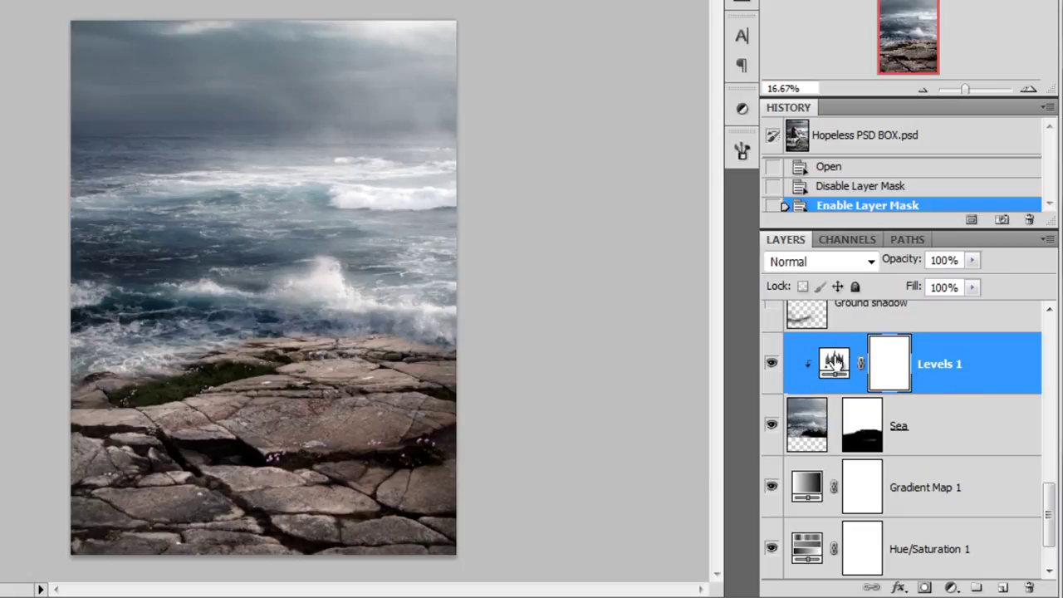
{"action": "left_click", "coordinate": [771, 366]}
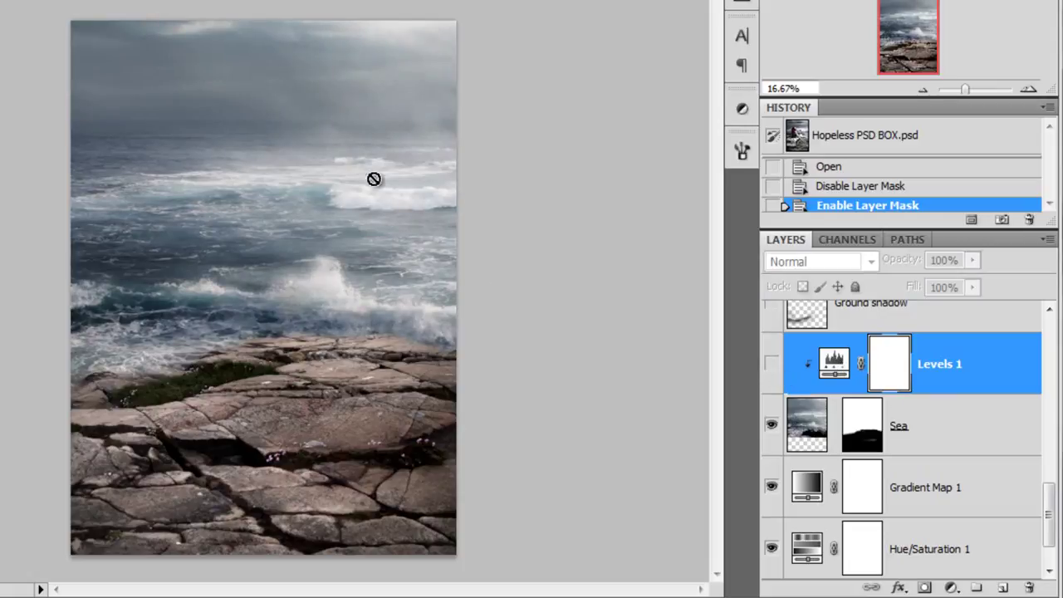
Make the Levels 1 adjustment above the Sea layer visible again and inspect its input levels
{"action": "left_click", "coordinate": [770, 364]}
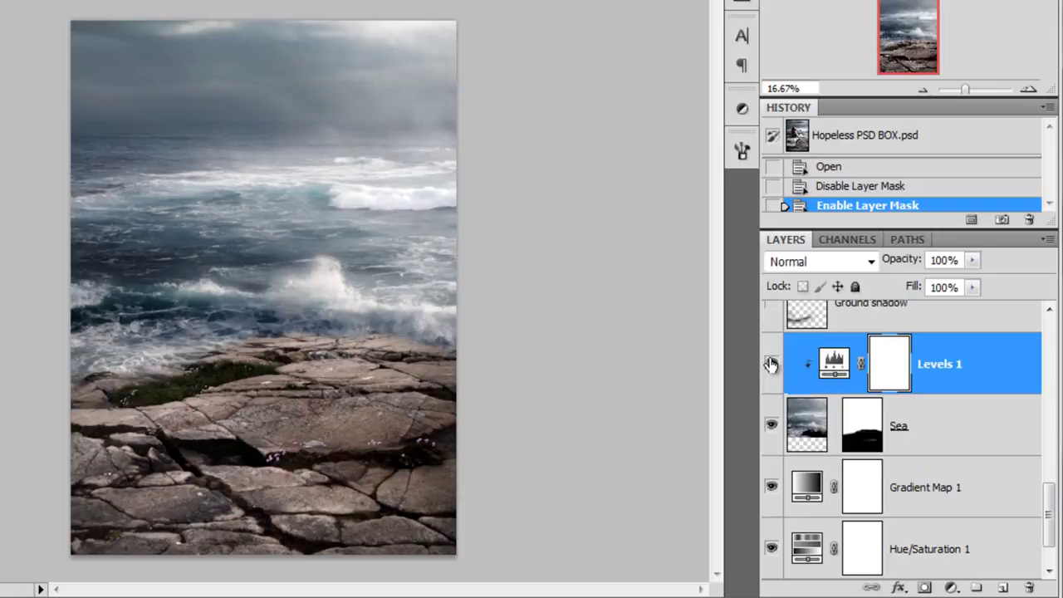
{"action": "left_click", "coordinate": [771, 365]}
{"action": "left_click", "coordinate": [771, 365]}
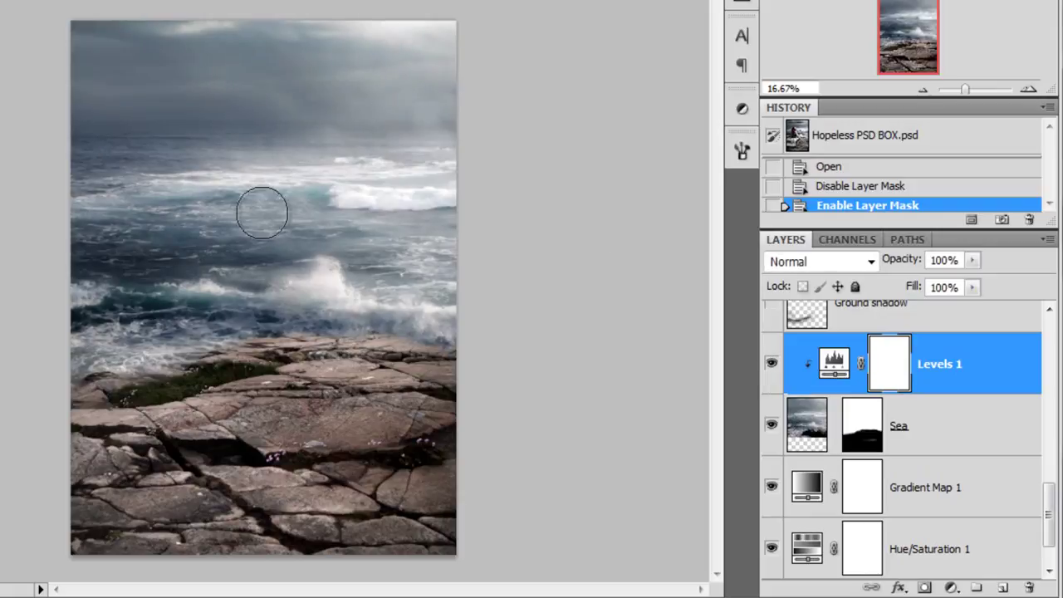
{"action": "double_click", "coordinate": [835, 364]}
{"action": "left_click_drag", "start_coordinate": [649, 287], "coordinate": [591, 287]}
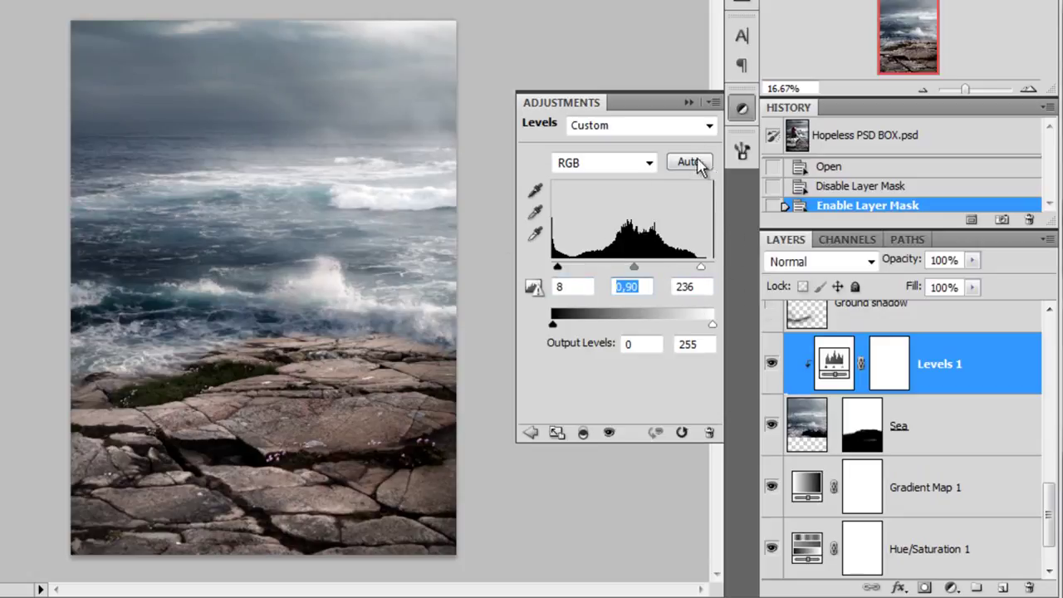
{"action": "left_click", "coordinate": [688, 103]}
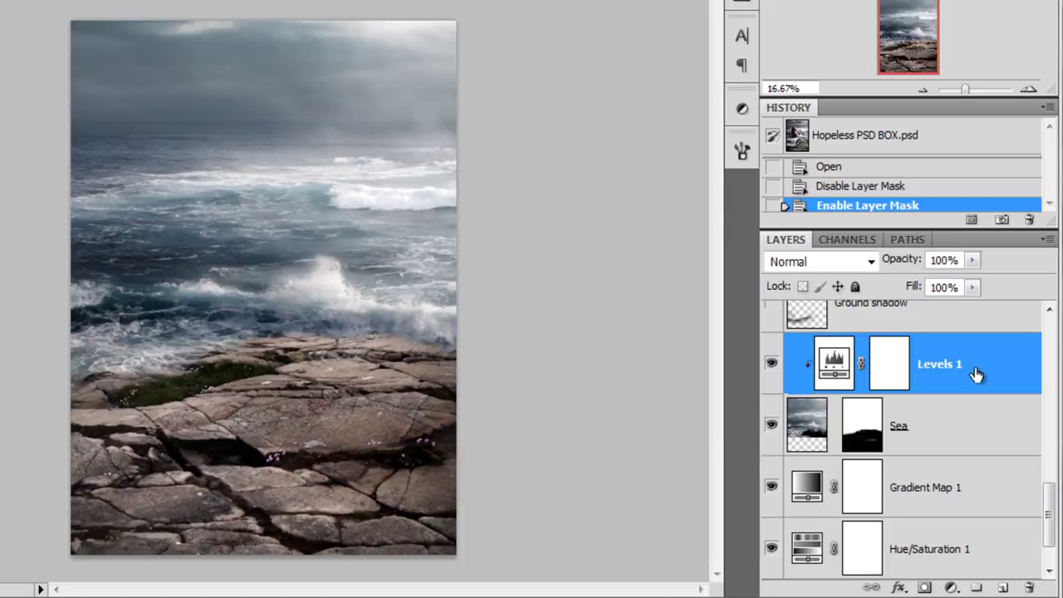
Select the Woman layer above Ground shadow and make it visible in the composition
{"action": "left_click_drag", "start_coordinate": [1051, 514], "coordinate": [1053, 469]}
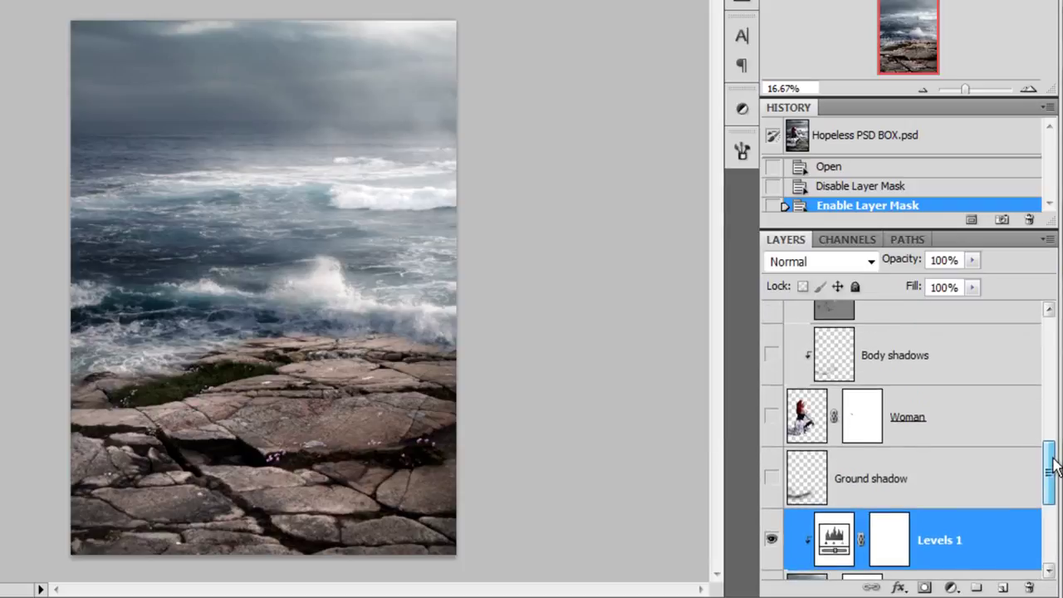
{"action": "left_click", "coordinate": [995, 424]}
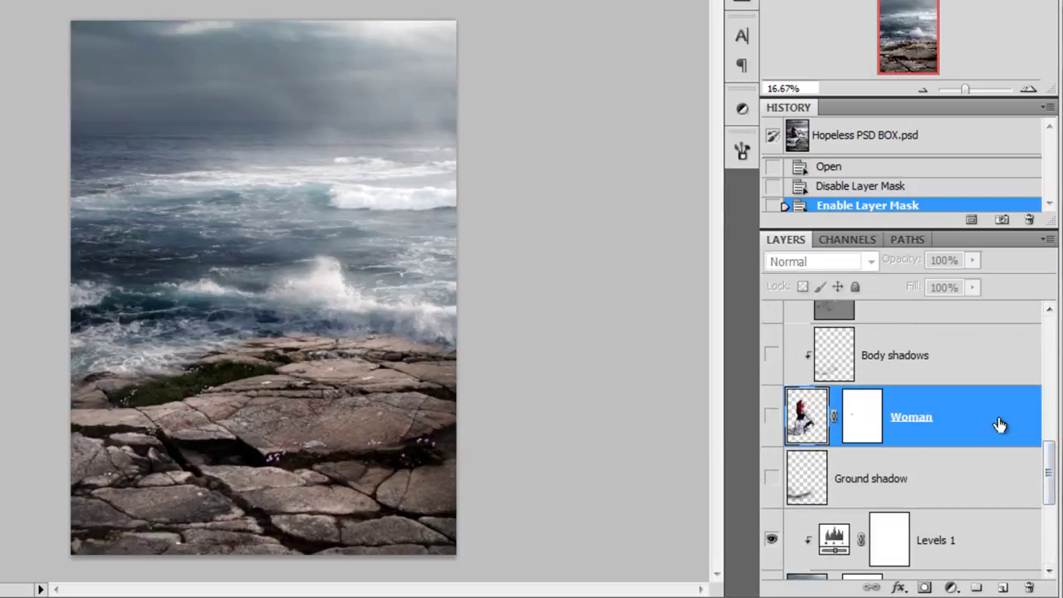
{"action": "left_click", "coordinate": [771, 420]}
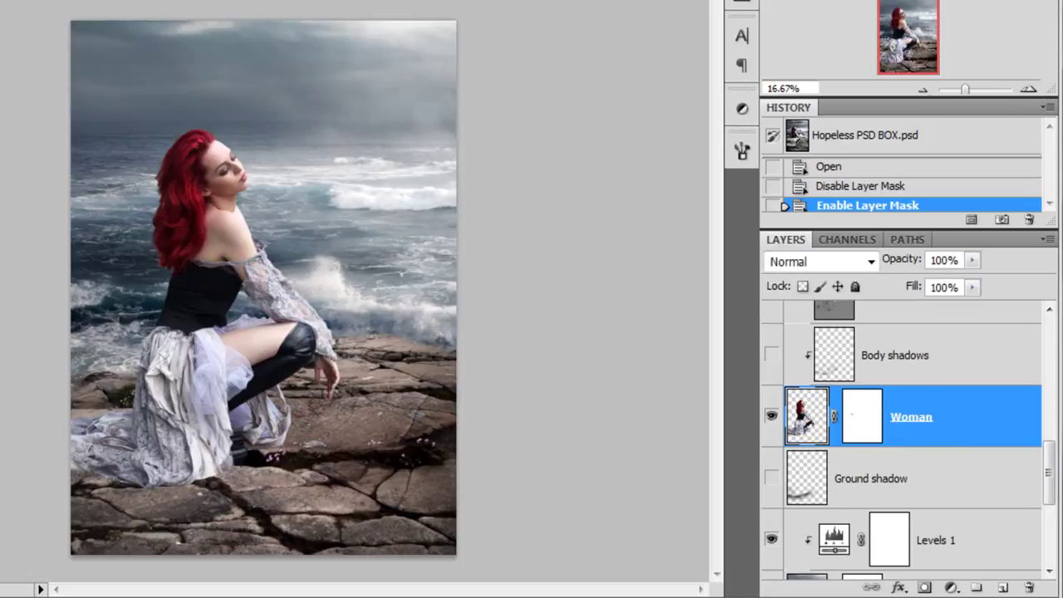
Open the stock photo of the red-haired woman, ash3_by_faestock-d4g92df.jpg
{"action": "left_click", "coordinate": [1, 1]}
{"action": "left_click", "coordinate": [8, 2]}
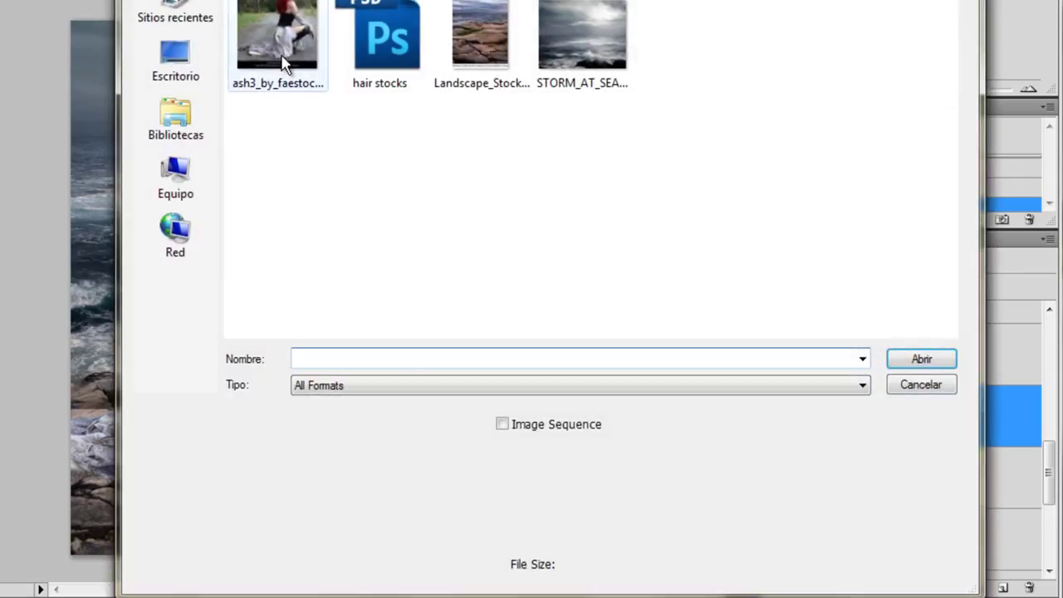
{"action": "left_click", "coordinate": [282, 65]}
{"action": "left_click", "coordinate": [920, 359]}
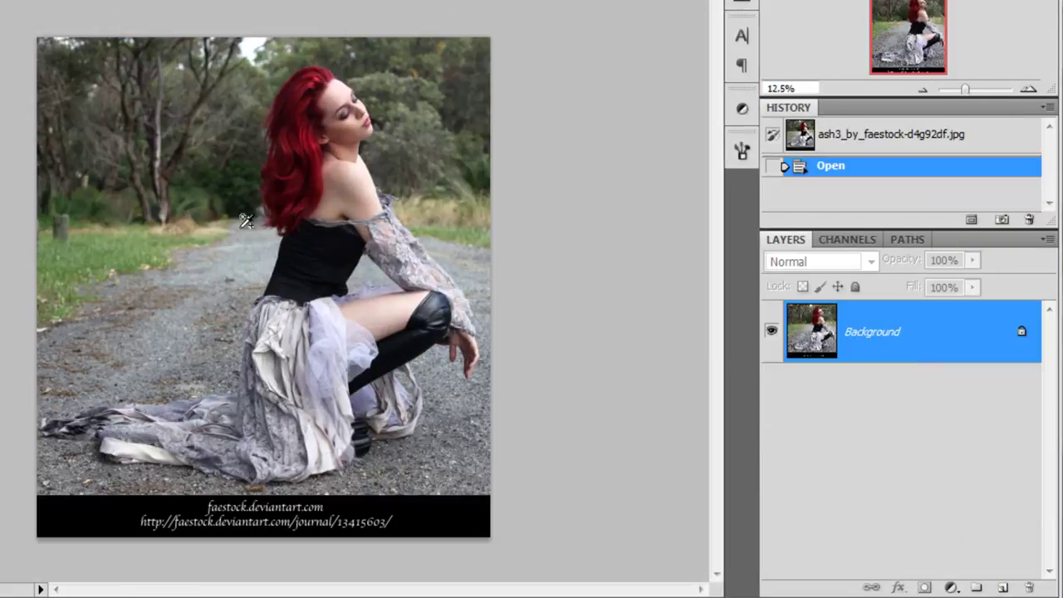
Ready the Pen tool in Paths mode, convert the locked Background into a regular layer and add a layer mask to it
{"action": "scroll", "coordinate": [189, 449], "scroll_direction": "up", "scroll_amount": 1}
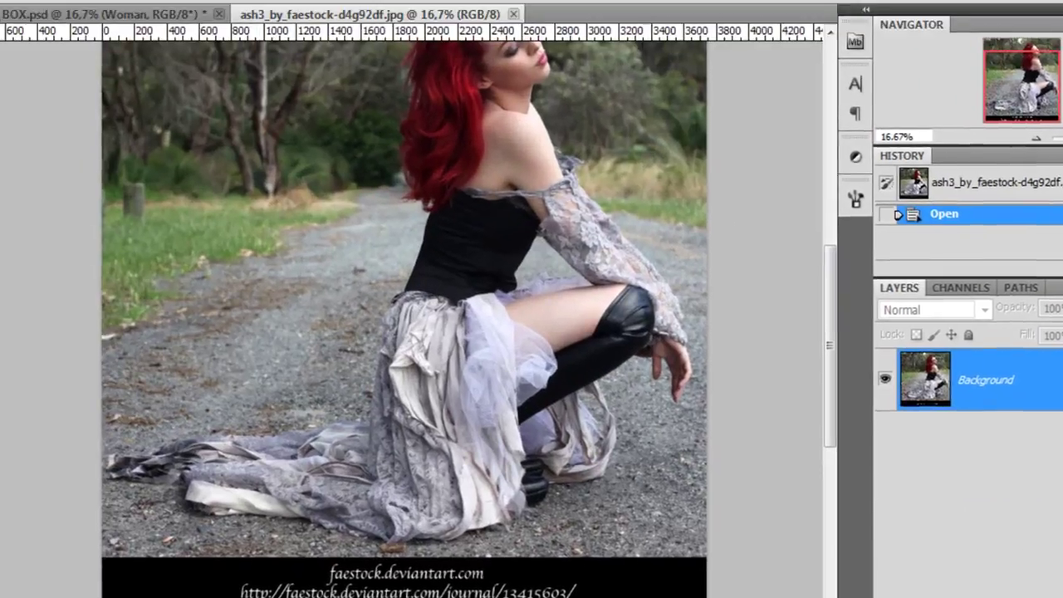
{"action": "left_click", "coordinate": [19, 266]}
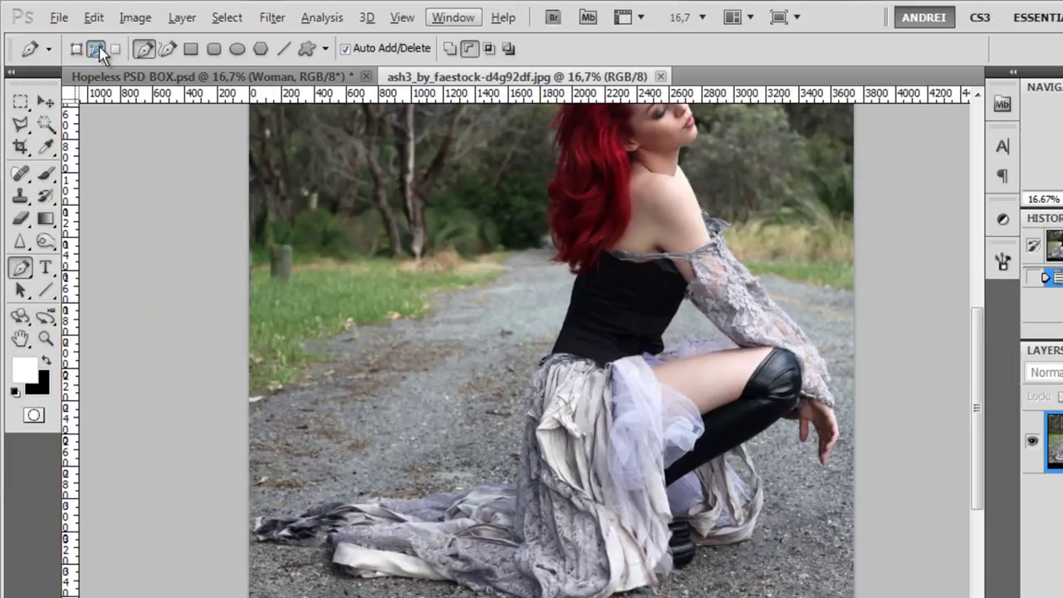
{"action": "scroll", "coordinate": [635, 241], "scroll_direction": "up", "scroll_amount": 3}
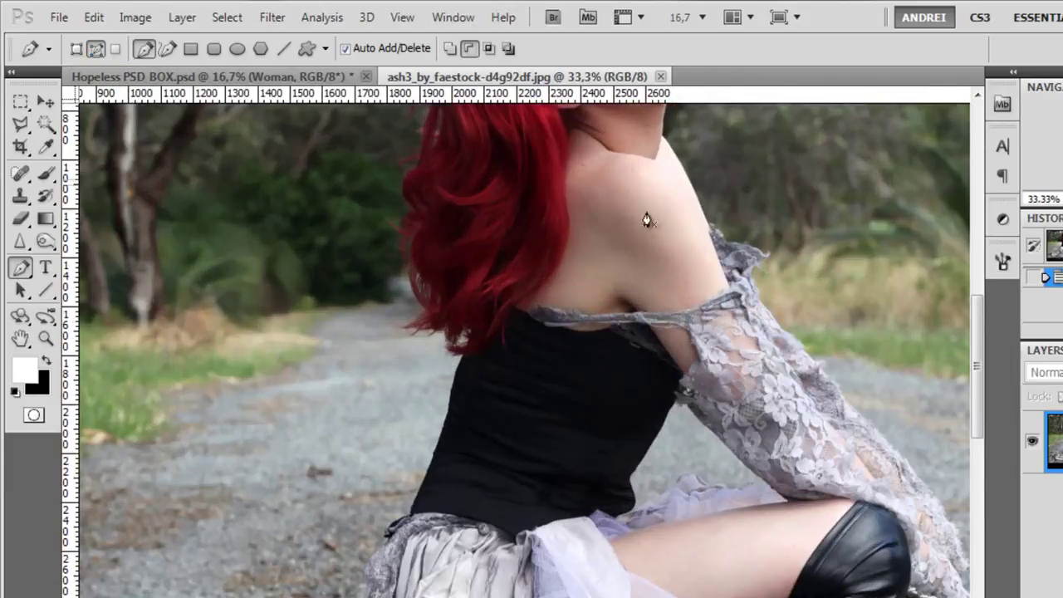
{"action": "scroll", "coordinate": [442, 410], "scroll_direction": "up", "scroll_amount": 2}
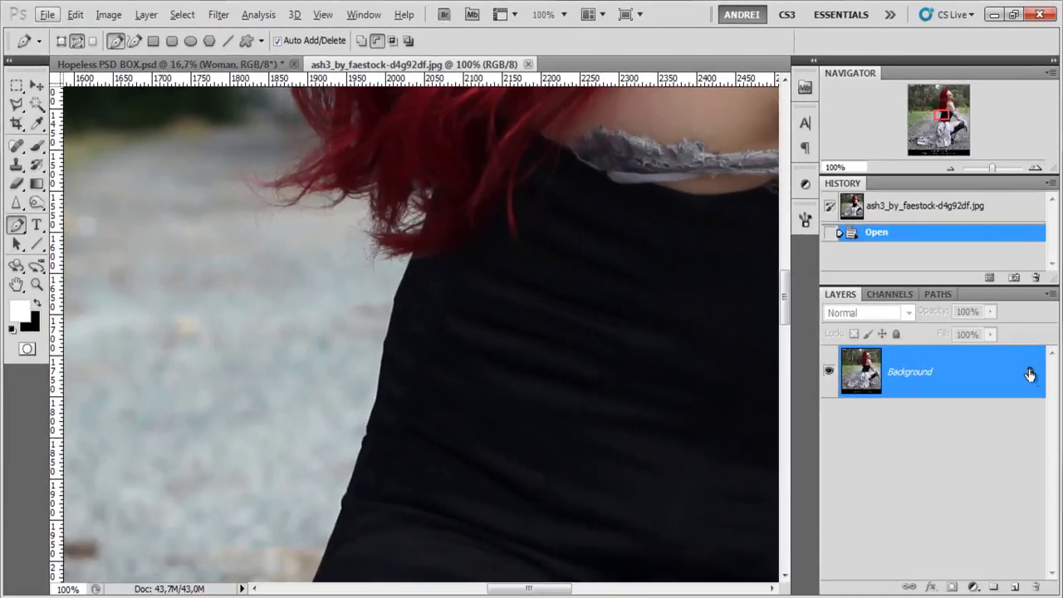
{"action": "left_click_drag", "start_coordinate": [1030, 375], "coordinate": [1036, 586]}
{"action": "left_click", "coordinate": [952, 587]}
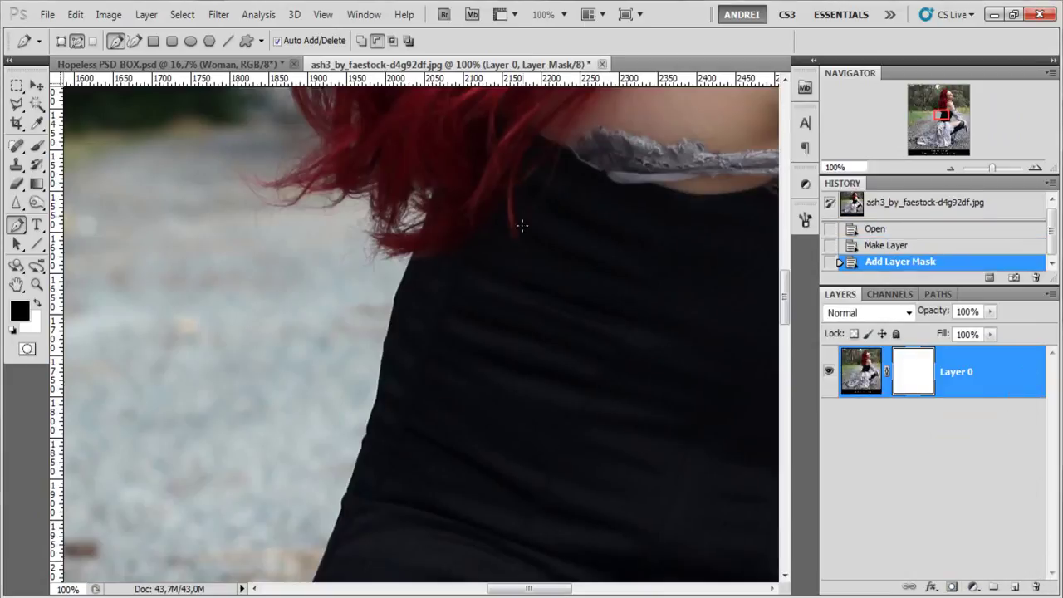
Trace a pen path along the back edge of the black corset, from below the hair down to the skirt
{"action": "left_click", "coordinate": [405, 271]}
{"action": "left_click", "coordinate": [390, 296]}
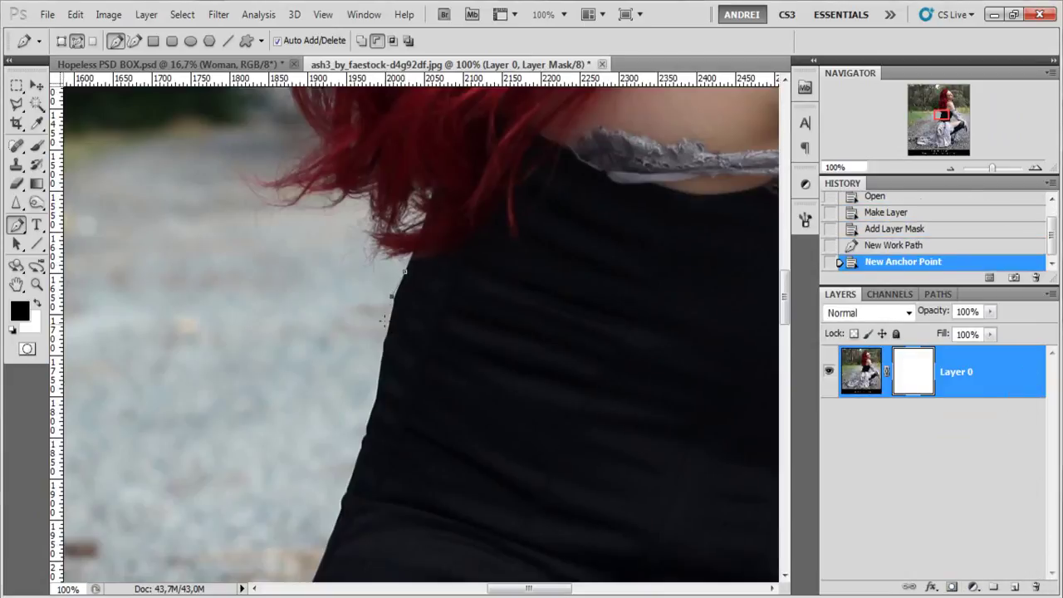
{"action": "key", "text": "ctrl+z"}
{"action": "left_click", "coordinate": [385, 328]}
{"action": "left_click", "coordinate": [379, 386]}
{"action": "left_click", "coordinate": [362, 441]}
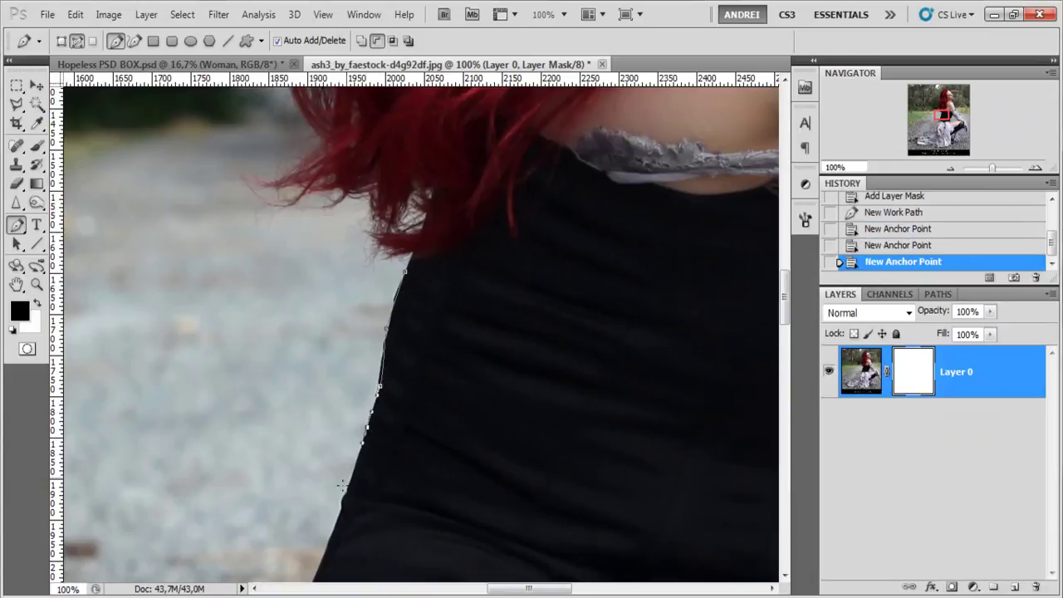
{"action": "left_click_drag", "start_coordinate": [368, 536], "coordinate": [475, 402]}
{"action": "left_click", "coordinate": [425, 413]}
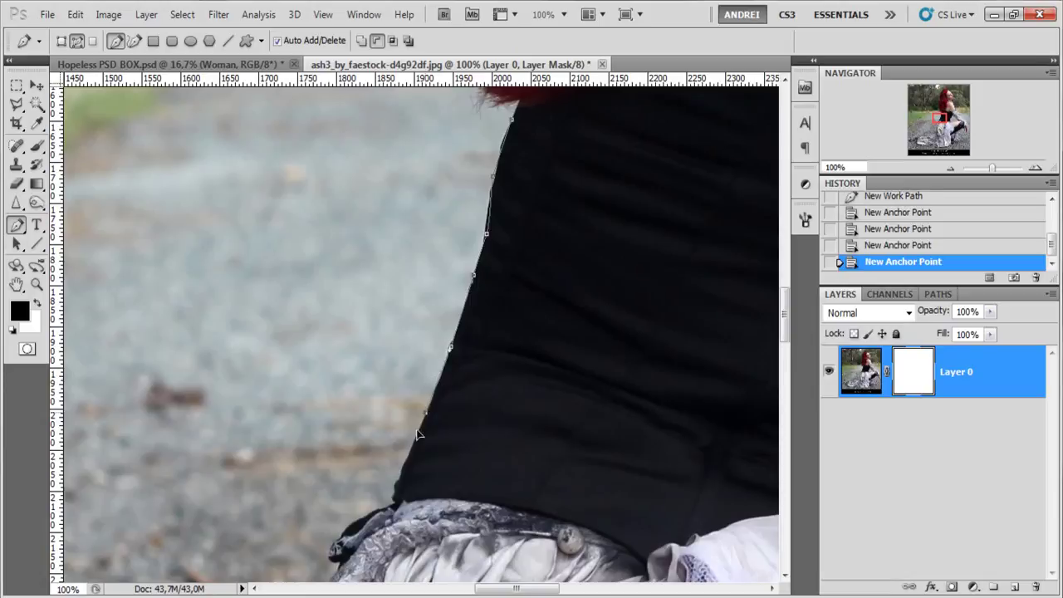
{"action": "left_click", "coordinate": [406, 456]}
Extend the path from the waist out through the background behind the woman and over the image's upper edge to beyond her forehead
{"action": "key", "text": "ctrl+minus"}
{"action": "key", "text": "ctrl+minus"}
{"action": "key", "text": "ctrl+minus"}
{"action": "key", "text": "ctrl+minus"}
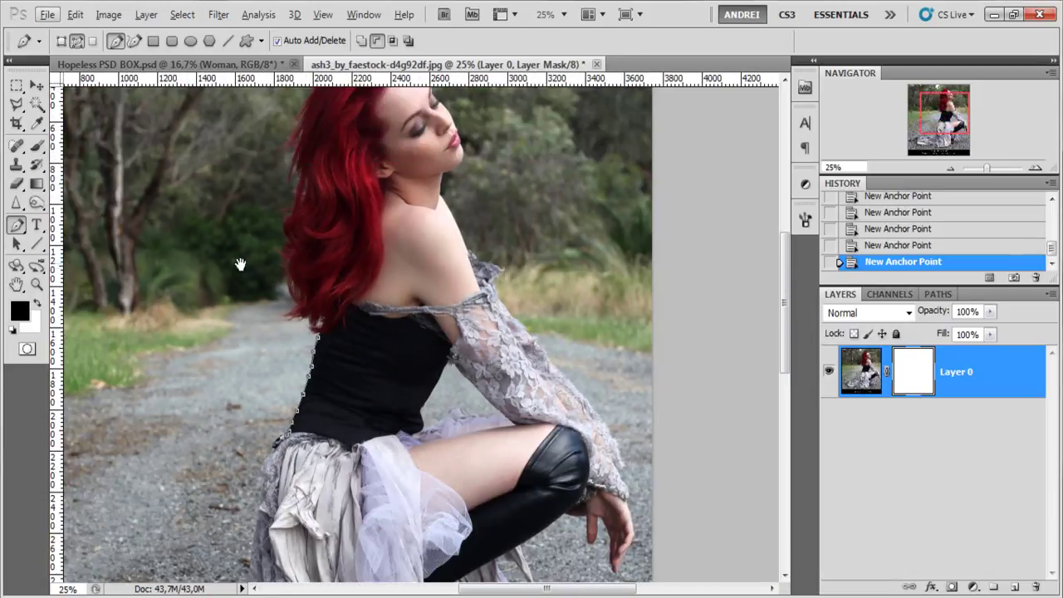
{"action": "left_click_drag", "start_coordinate": [240, 264], "coordinate": [357, 386]}
{"action": "left_click_drag", "start_coordinate": [187, 225], "coordinate": [288, 343]}
{"action": "left_click_drag", "start_coordinate": [421, 254], "coordinate": [452, 231]}
{"action": "left_click_drag", "start_coordinate": [526, 219], "coordinate": [537, 218]}
Trace the crown of the hair closely, continue loosely outside the loose strands and close the path at the corset's upper back
{"action": "key", "text": "ctrl+plus"}
{"action": "key", "text": "ctrl+plus"}
{"action": "key", "text": "ctrl+plus"}
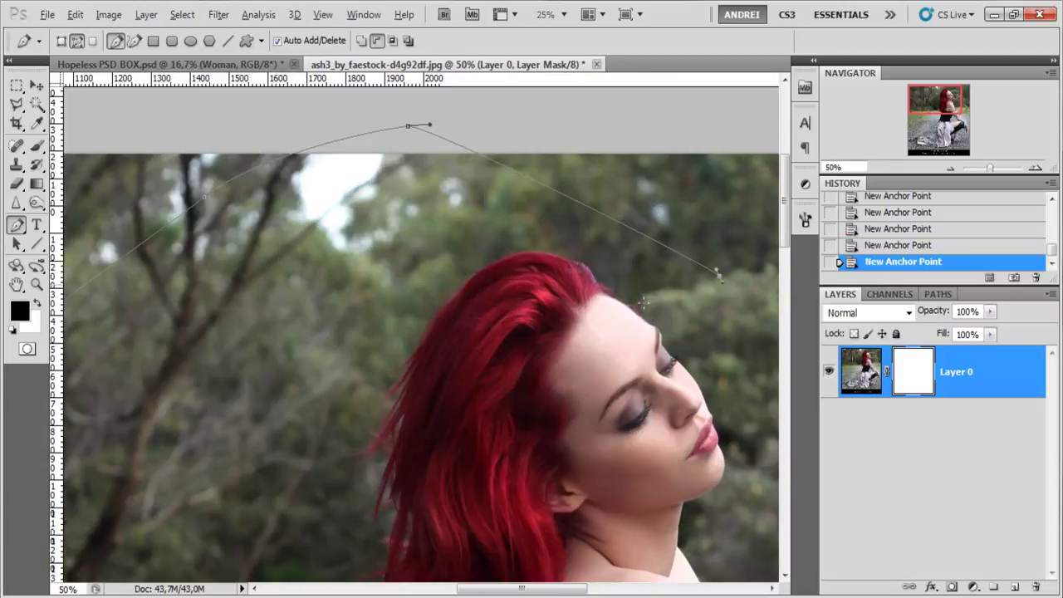
{"action": "key", "text": "ctrl+plus"}
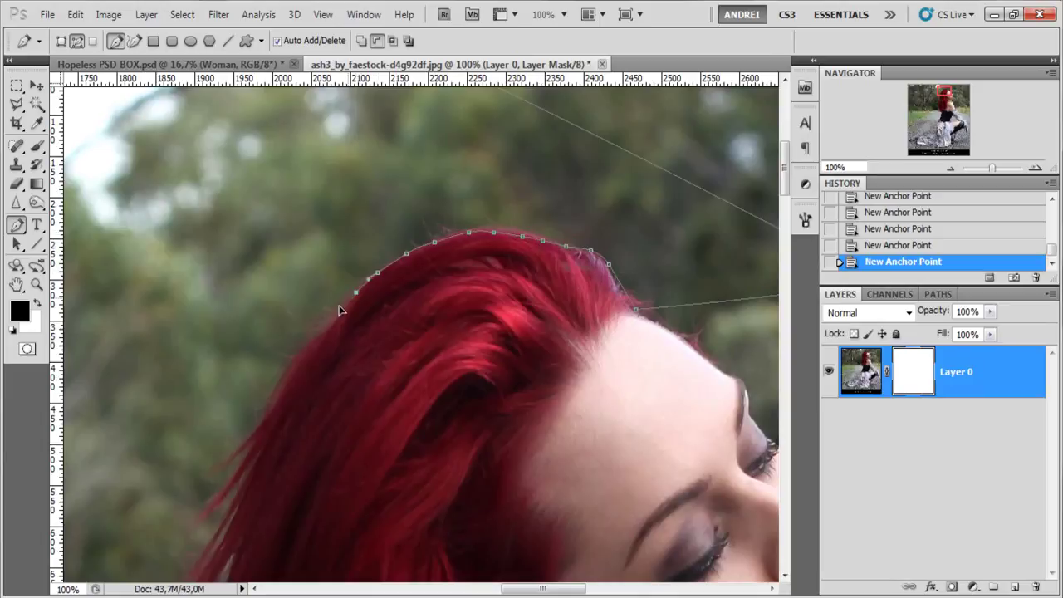
{"action": "left_click_drag", "start_coordinate": [268, 411], "coordinate": [476, 148]}
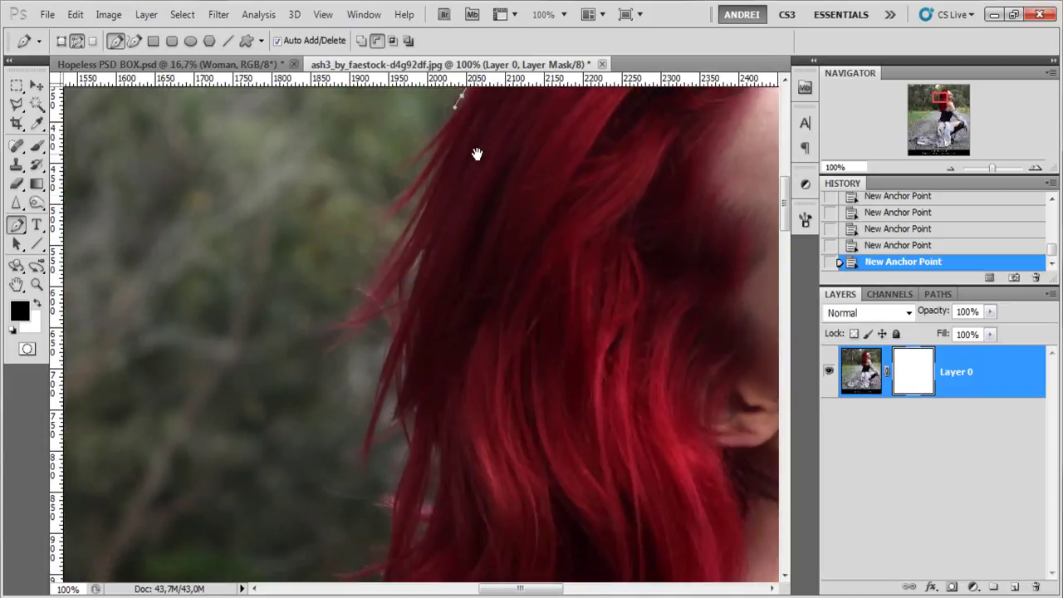
{"action": "key", "text": "ctrl+minus"}
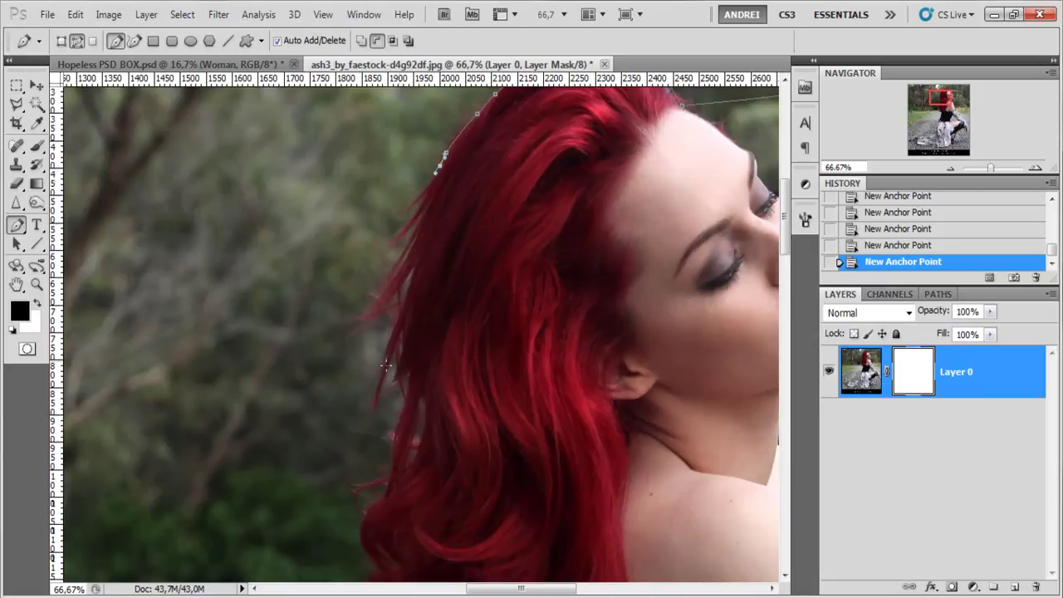
{"action": "key", "text": "ctrl+minus"}
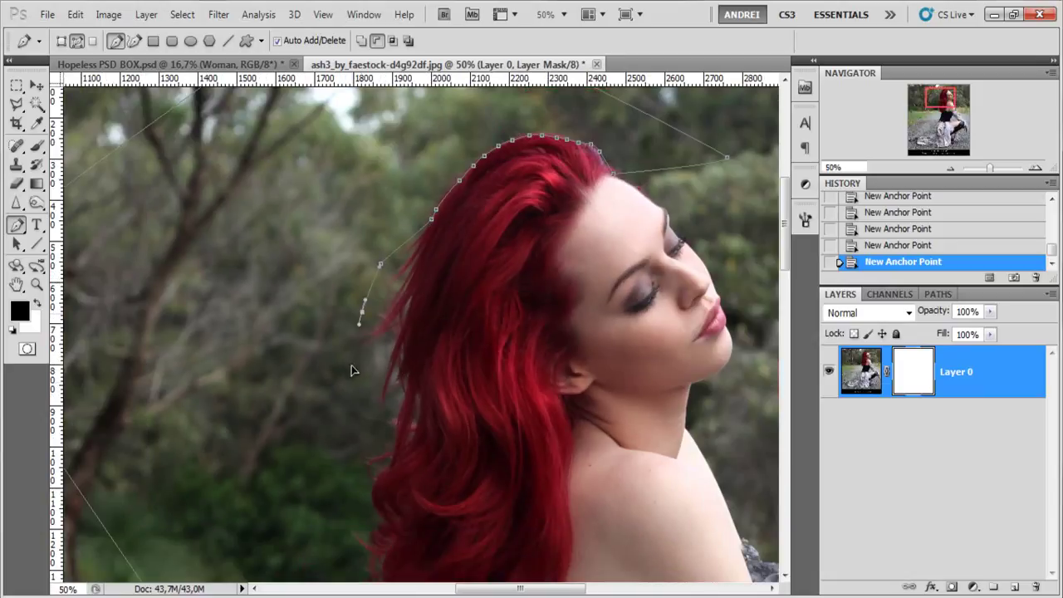
{"action": "left_click_drag", "start_coordinate": [352, 379], "coordinate": [352, 384]}
{"action": "left_click_drag", "start_coordinate": [353, 453], "coordinate": [369, 215]}
{"action": "left_click_drag", "start_coordinate": [363, 304], "coordinate": [363, 310]}
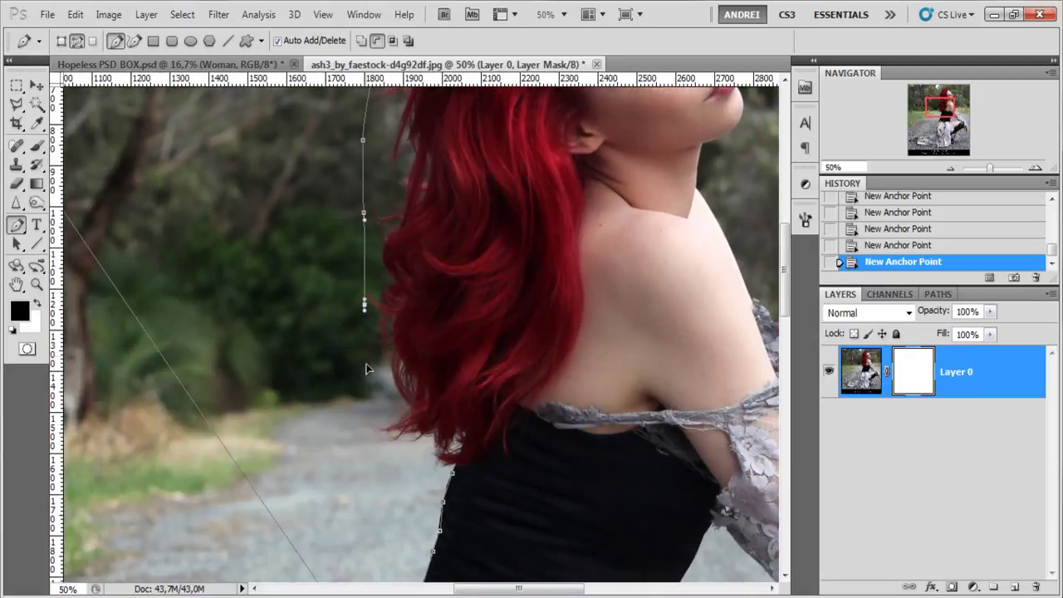
{"action": "left_click", "coordinate": [452, 479]}
Examine the closed path around the hair and back against the whole figure, including the skirt and arm
{"action": "right_click", "coordinate": [393, 264]}
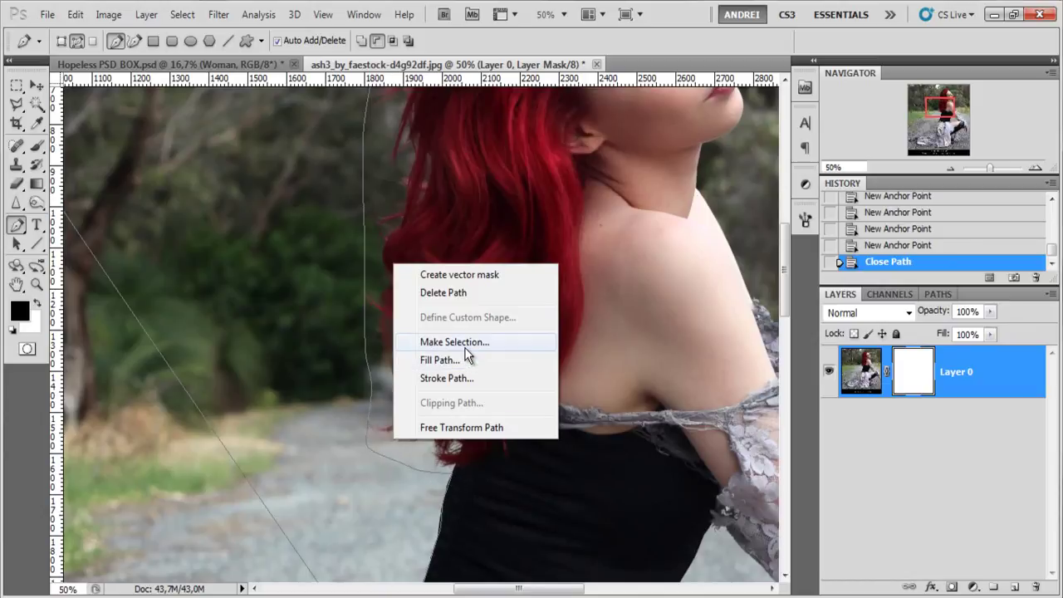
{"action": "key", "text": "Escape"}
{"action": "key", "text": "ctrl+minus"}
{"action": "key", "text": "ctrl+minus"}
{"action": "key", "text": "ctrl+minus"}
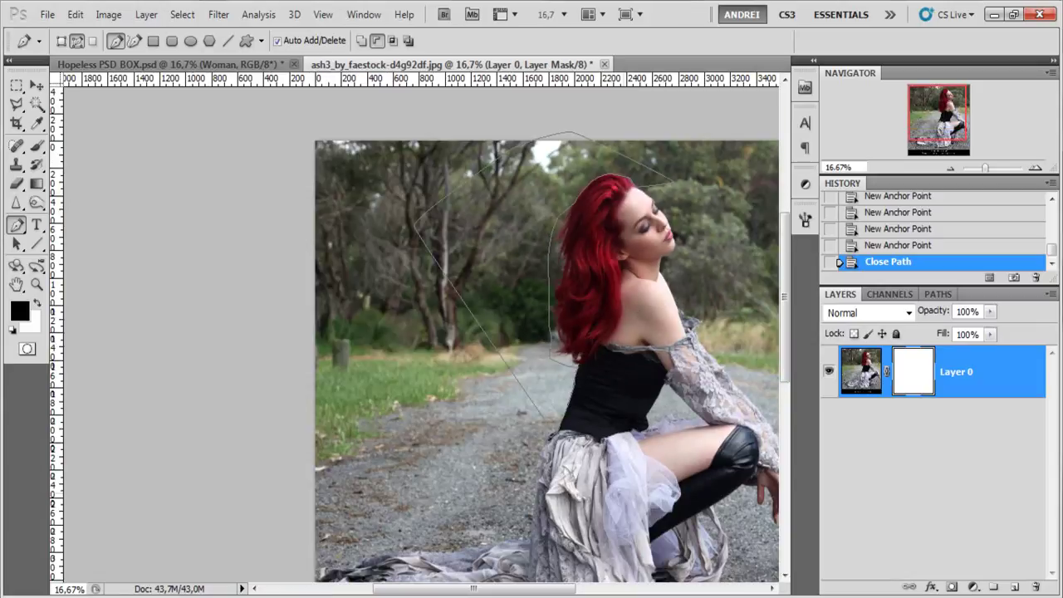
{"action": "left_click_drag", "start_coordinate": [544, 357], "coordinate": [443, 230]}
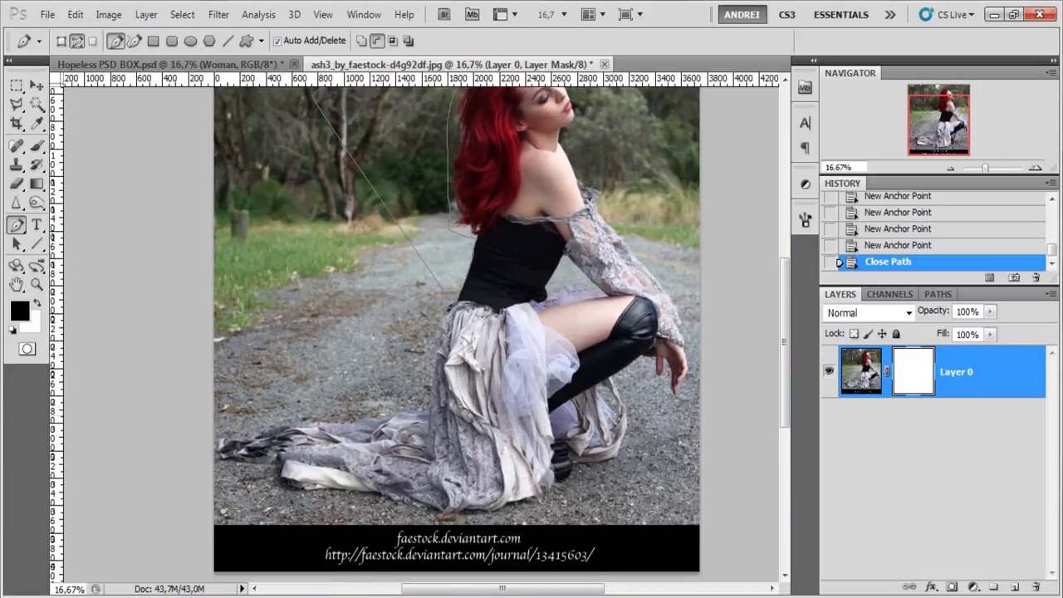
{"action": "left_click_drag", "start_coordinate": [601, 227], "coordinate": [631, 449]}
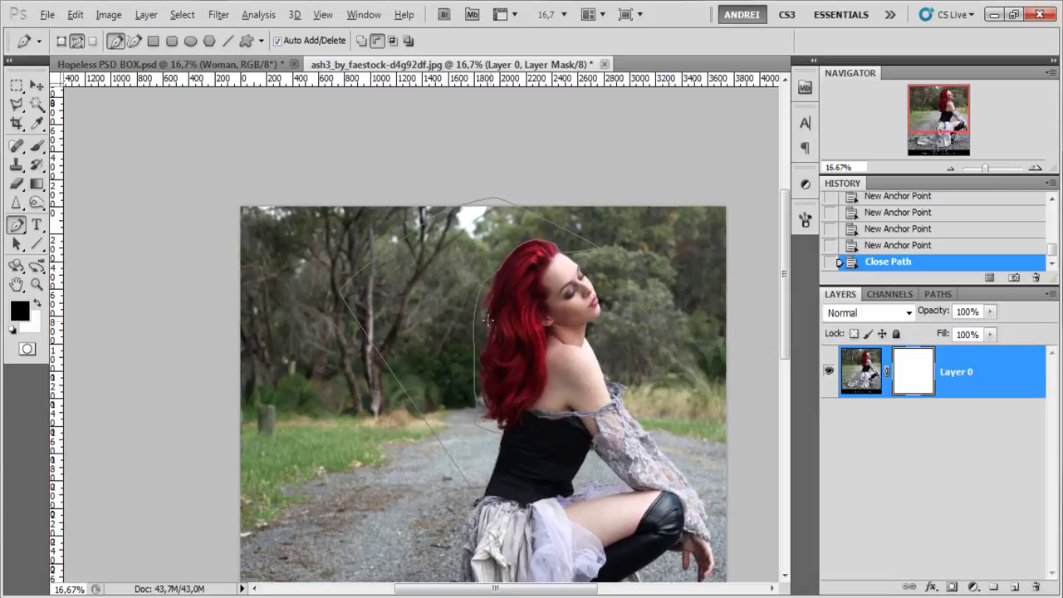
{"action": "scroll", "coordinate": [471, 312], "scroll_direction": "up", "scroll_amount": 1}
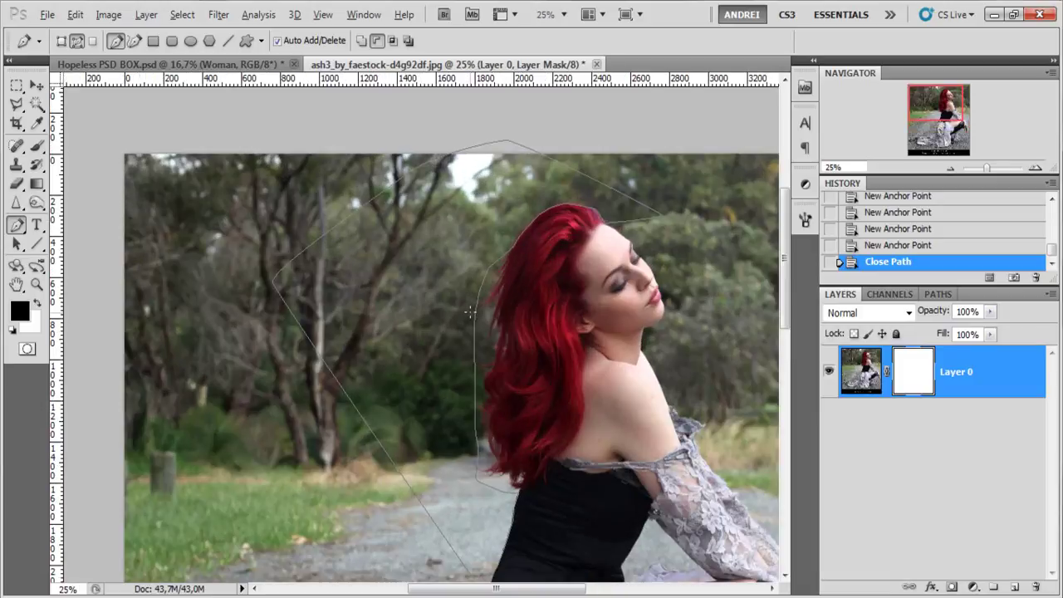
Convert the path into a new anti-aliased selection with a feather radius of 0 pixels
{"action": "right_click", "coordinate": [429, 302]}
{"action": "left_click", "coordinate": [490, 381]}
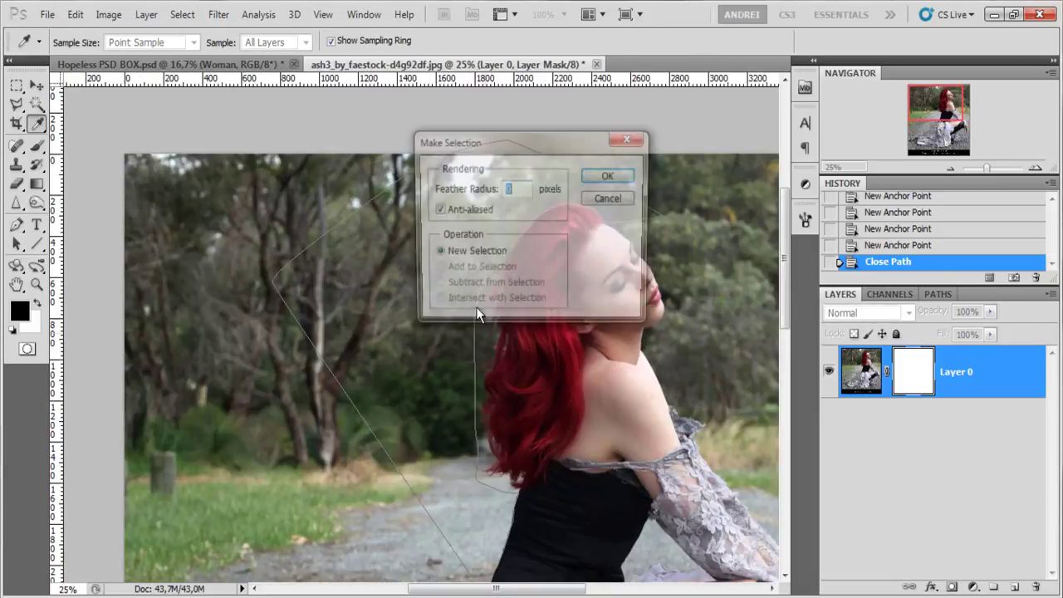
{"action": "left_click", "coordinate": [619, 177]}
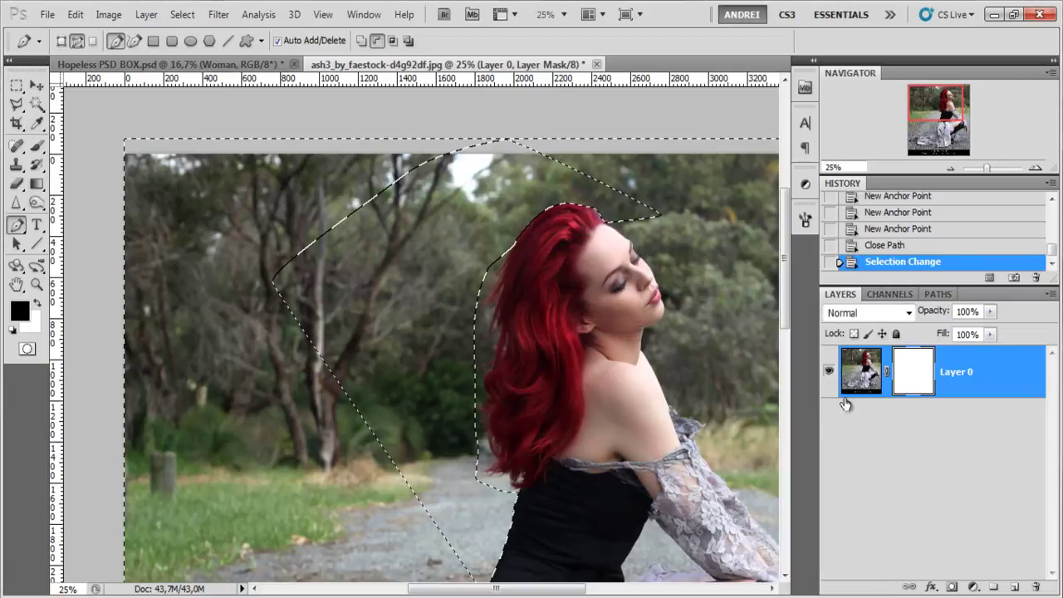
Fill the selected area of the Layer 0 mask with black
{"action": "key", "text": "ctrl+minus"}
{"action": "key", "text": "ctrl+minus"}
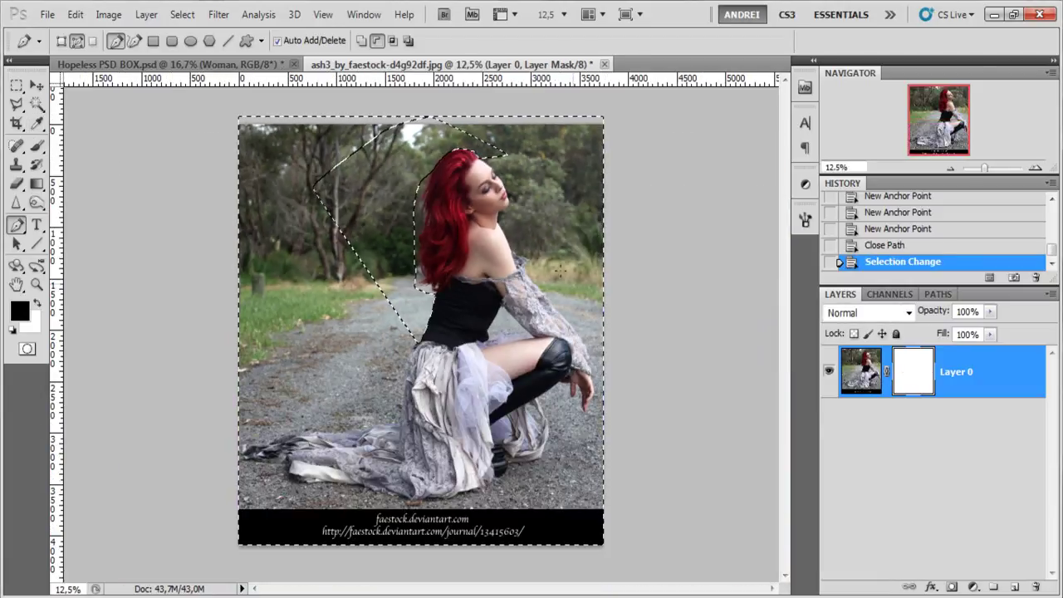
{"action": "key", "text": "ctrl+plus"}
{"action": "key", "text": "ctrl+plus"}
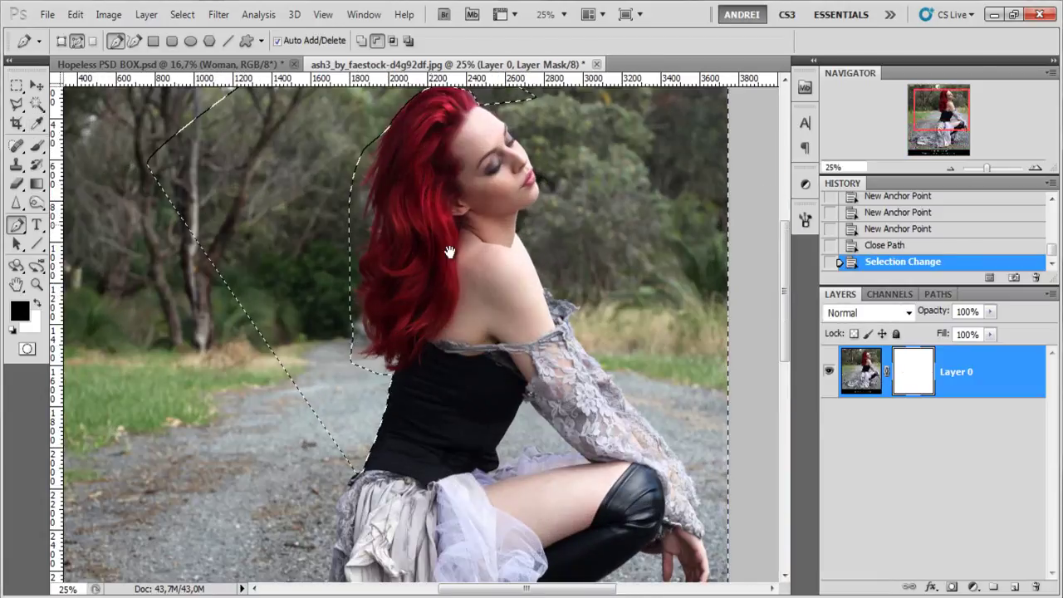
{"action": "left_click_drag", "start_coordinate": [448, 252], "coordinate": [470, 283]}
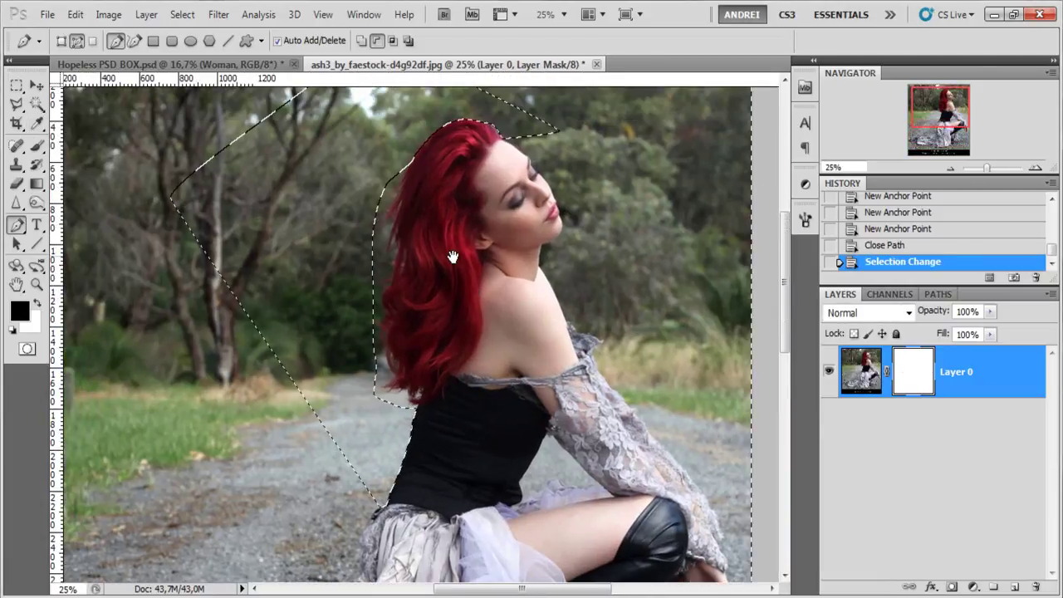
{"action": "key", "text": "alt+BackSpace"}
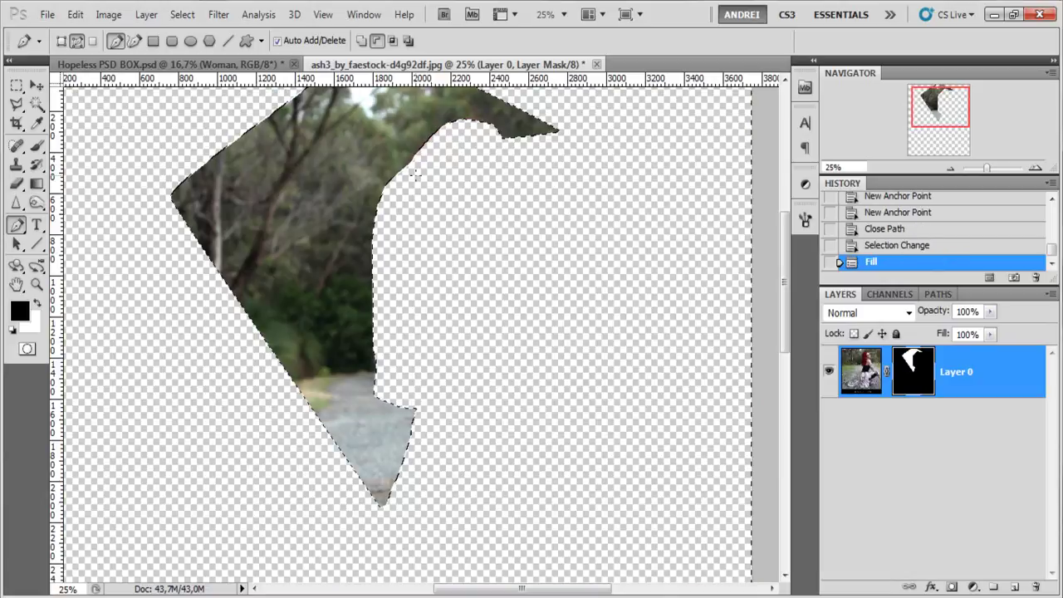
Drop the selection and invert the Layer 0 mask so the area behind the hair is hidden
{"action": "key", "text": "ctrl+d"}
{"action": "key", "text": "ctrl+i"}
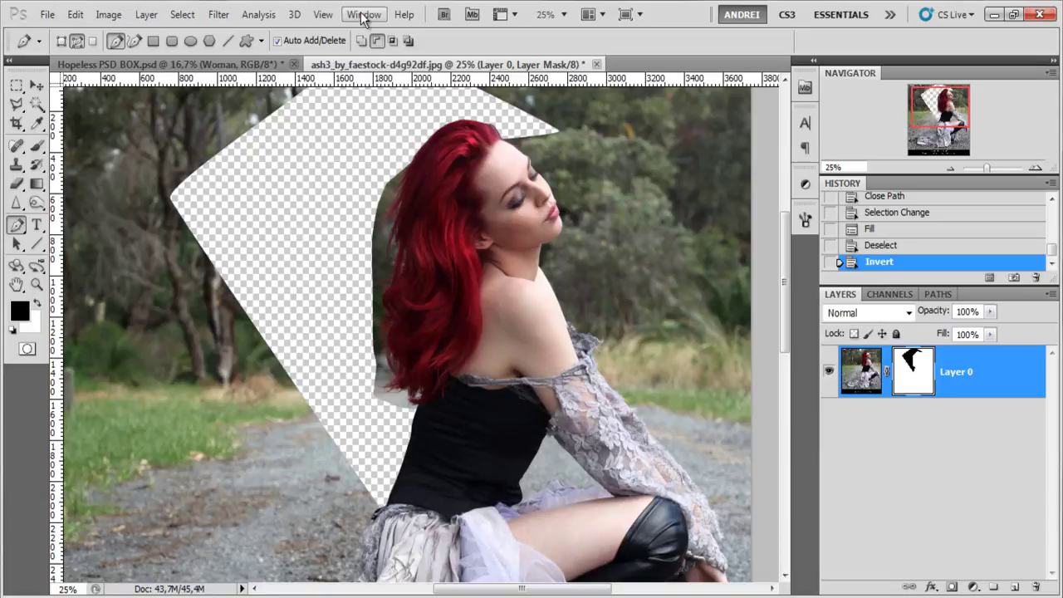
{"action": "scroll", "coordinate": [405, 272], "scroll_direction": "down", "scroll_amount": 1}
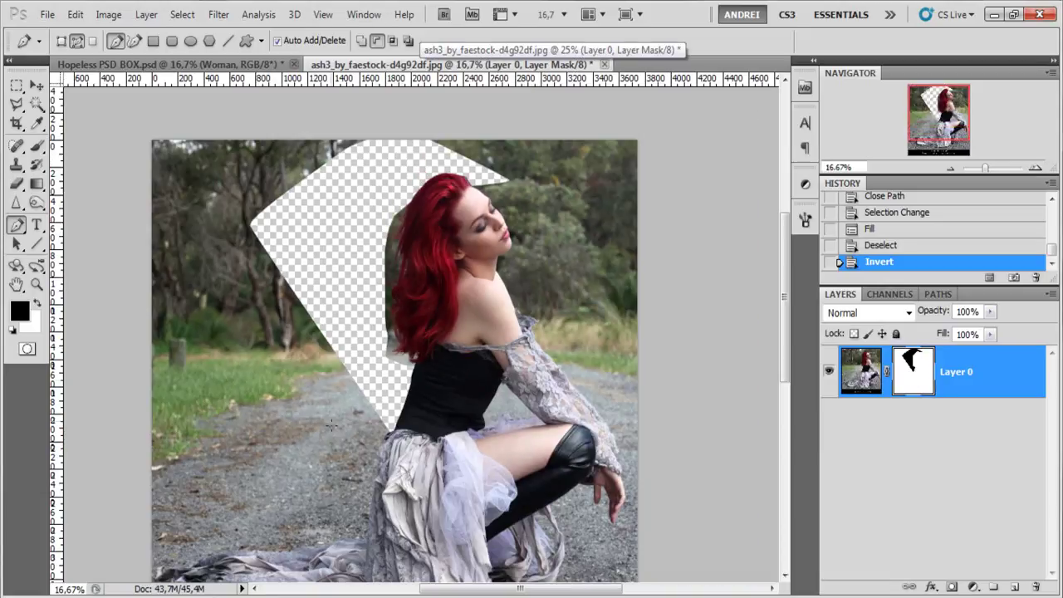
{"action": "left_click_drag", "start_coordinate": [346, 443], "coordinate": [319, 287]}
{"action": "left_click_drag", "start_coordinate": [381, 133], "coordinate": [407, 469]}
{"action": "scroll", "coordinate": [408, 469], "scroll_direction": "up", "scroll_amount": 2}
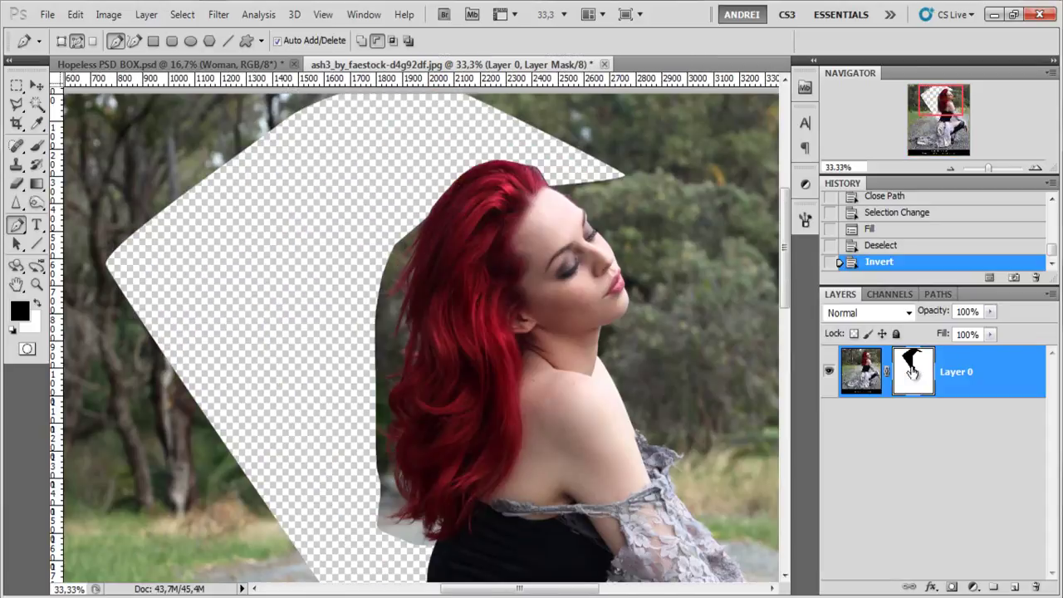
Paint black on the mask along the outer edge of the hair with a soft 127 px brush at 0% hardness
{"action": "left_click", "coordinate": [36, 142]}
{"action": "key", "text": "ctrl+plus"}
{"action": "right_click", "coordinate": [545, 277]}
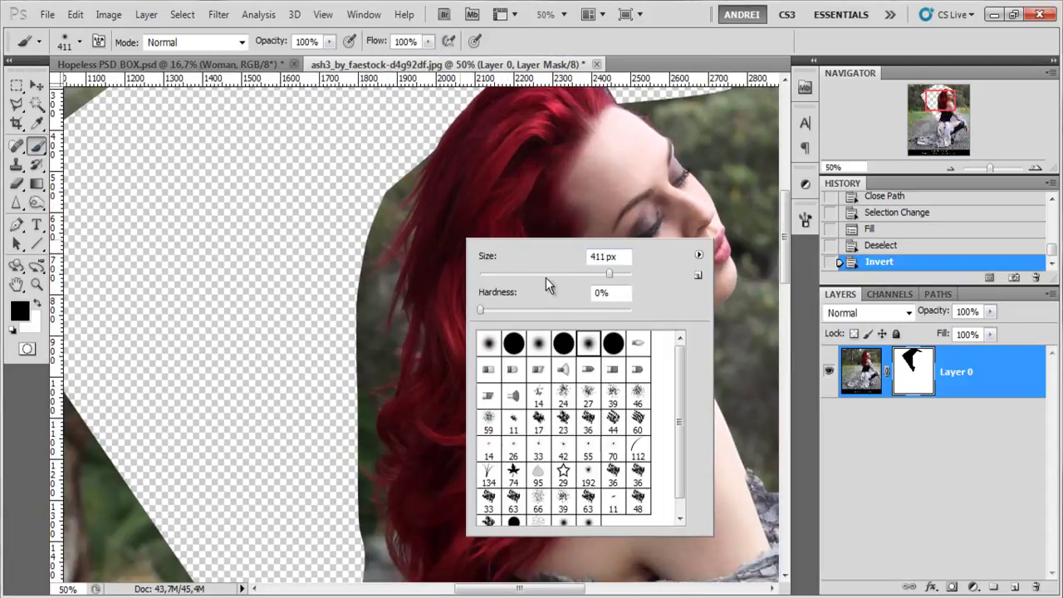
{"action": "left_click", "coordinate": [566, 274]}
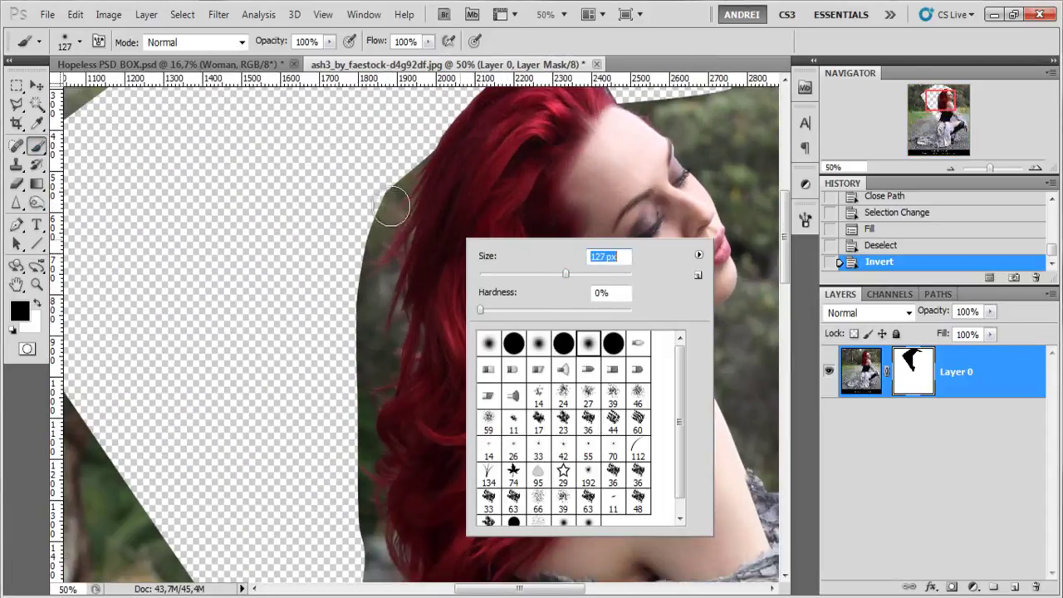
{"action": "mouse_move", "coordinate": [392, 168]}
{"action": "left_mouse_down"}
{"action": "mouse_move", "coordinate": [339, 266]}
{"action": "mouse_move", "coordinate": [392, 152]}
{"action": "mouse_move", "coordinate": [380, 201]}
{"action": "mouse_move", "coordinate": [380, 190]}
{"action": "mouse_move", "coordinate": [323, 304]}
{"action": "mouse_move", "coordinate": [321, 385]}
{"action": "mouse_move", "coordinate": [356, 343]}
{"action": "mouse_move", "coordinate": [373, 291]}
{"action": "mouse_move", "coordinate": [334, 434]}
{"action": "left_mouse_up"}
{"action": "key", "text": "space"}
{"action": "mouse_move", "coordinate": [327, 346]}
{"action": "left_mouse_down"}
{"action": "mouse_move", "coordinate": [345, 489]}
{"action": "mouse_move", "coordinate": [359, 542]}
{"action": "mouse_move", "coordinate": [338, 400]}
{"action": "mouse_move", "coordinate": [346, 335]}
{"action": "mouse_move", "coordinate": [357, 547]}
{"action": "mouse_move", "coordinate": [394, 548]}
{"action": "mouse_move", "coordinate": [397, 380]}
{"action": "left_mouse_up"}
Mask out the remaining background between the loose hair strands down to the tips with the 27 spatter brush set to 60 px
{"action": "right_click", "coordinate": [397, 379]}
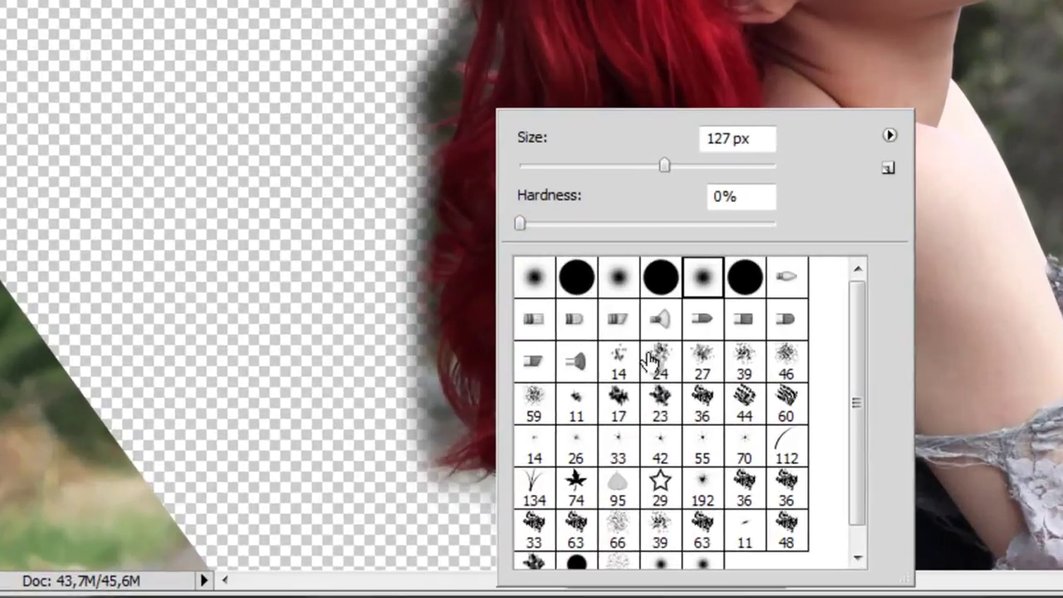
{"action": "left_click", "coordinate": [698, 368]}
{"action": "left_click_drag", "start_coordinate": [553, 165], "coordinate": [594, 166]}
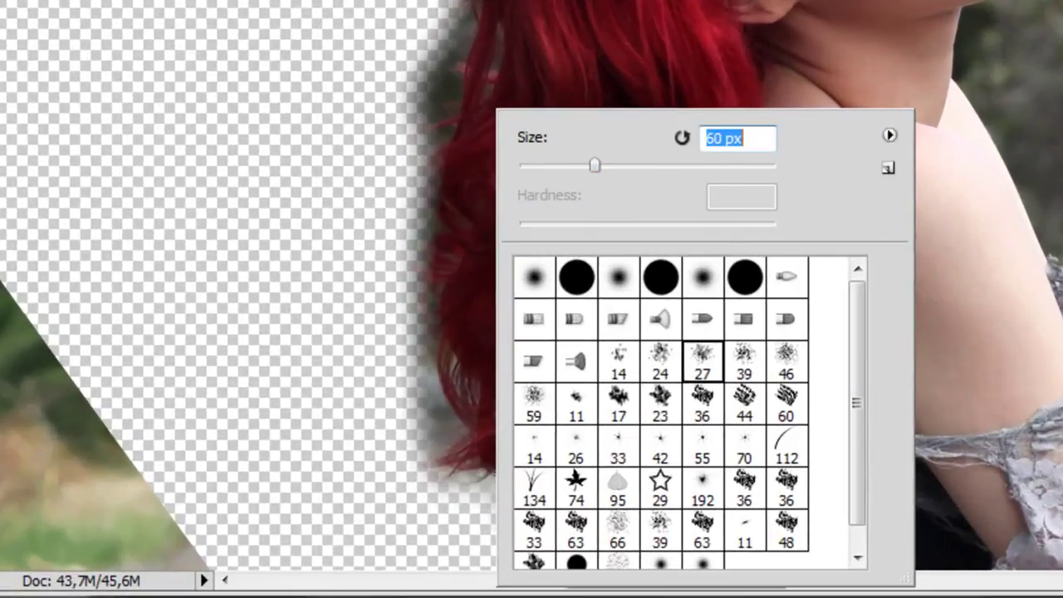
{"action": "key", "text": "Return"}
{"action": "scroll", "coordinate": [467, 12], "scroll_direction": "up", "scroll_amount": 4}
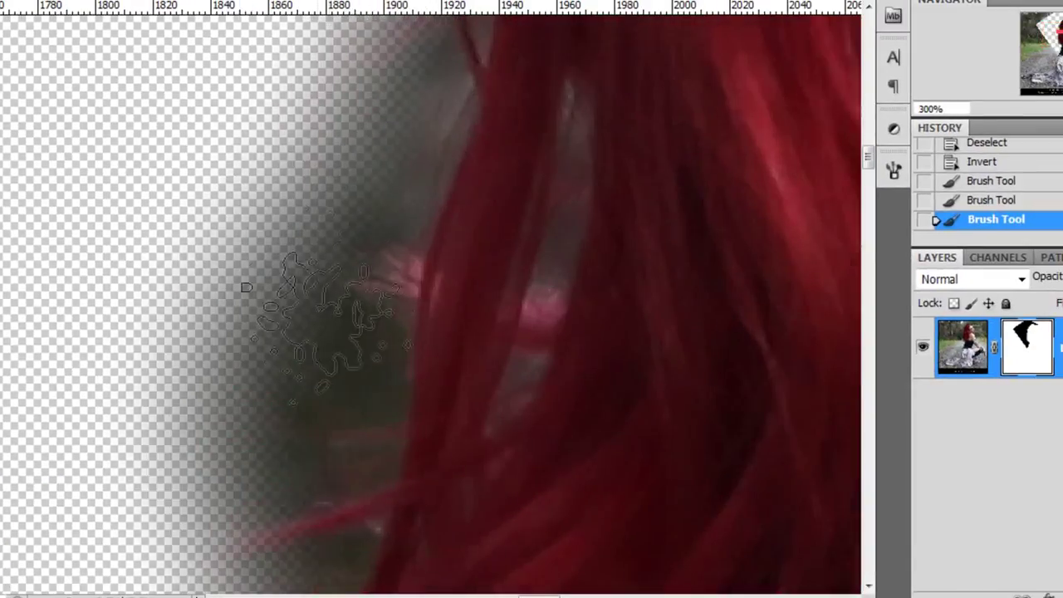
{"action": "left_click_drag", "start_coordinate": [415, 223], "coordinate": [241, 294]}
{"action": "mouse_move", "coordinate": [233, 404]}
{"action": "left_mouse_down"}
{"action": "mouse_move", "coordinate": [354, 274]}
{"action": "mouse_move", "coordinate": [338, 195]}
{"action": "mouse_move", "coordinate": [366, 149]}
{"action": "mouse_move", "coordinate": [355, 145]}
{"action": "mouse_move", "coordinate": [375, 104]}
{"action": "mouse_move", "coordinate": [242, 178]}
{"action": "mouse_move", "coordinate": [251, 286]}
{"action": "mouse_move", "coordinate": [232, 292]}
{"action": "mouse_move", "coordinate": [245, 369]}
{"action": "mouse_move", "coordinate": [259, 371]}
{"action": "mouse_move", "coordinate": [259, 419]}
{"action": "mouse_move", "coordinate": [422, 261]}
{"action": "mouse_move", "coordinate": [378, 259]}
{"action": "mouse_move", "coordinate": [345, 315]}
{"action": "mouse_move", "coordinate": [379, 274]}
{"action": "mouse_move", "coordinate": [351, 369]}
{"action": "mouse_move", "coordinate": [379, 307]}
{"action": "mouse_move", "coordinate": [352, 398]}
{"action": "mouse_move", "coordinate": [375, 380]}
{"action": "mouse_move", "coordinate": [361, 448]}
{"action": "mouse_move", "coordinate": [400, 332]}
{"action": "mouse_move", "coordinate": [421, 148]}
{"action": "mouse_move", "coordinate": [418, 184]}
{"action": "left_mouse_up"}
{"action": "scroll", "coordinate": [281, 195], "scroll_direction": "down", "scroll_amount": 2}
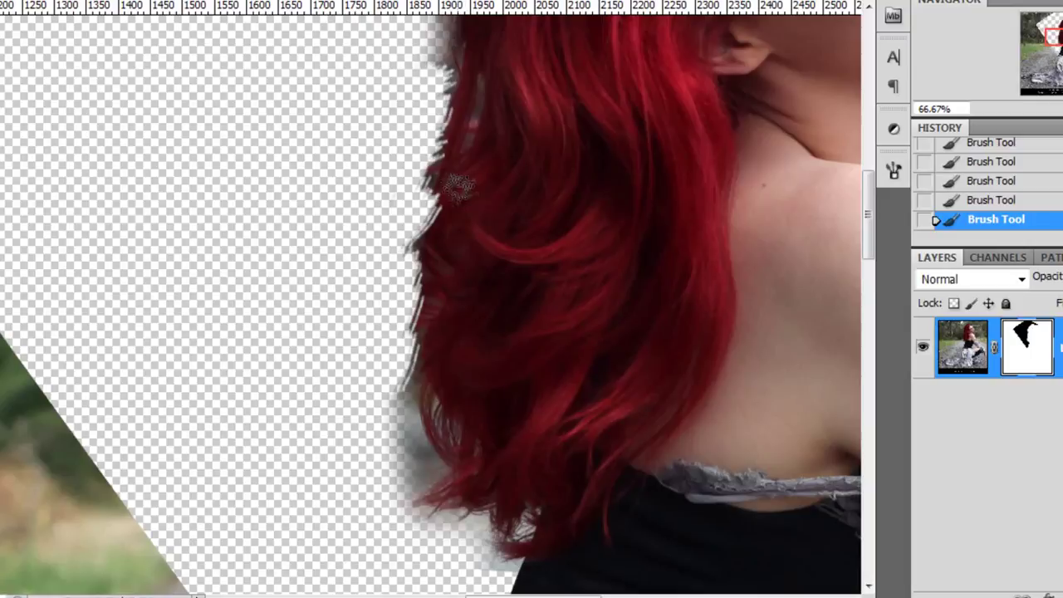
{"action": "mouse_move", "coordinate": [405, 440]}
{"action": "left_mouse_down"}
{"action": "mouse_move", "coordinate": [419, 461]}
{"action": "mouse_move", "coordinate": [410, 484]}
{"action": "mouse_move", "coordinate": [447, 526]}
{"action": "mouse_move", "coordinate": [430, 541]}
{"action": "mouse_move", "coordinate": [466, 549]}
{"action": "mouse_move", "coordinate": [496, 561]}
{"action": "left_mouse_up"}
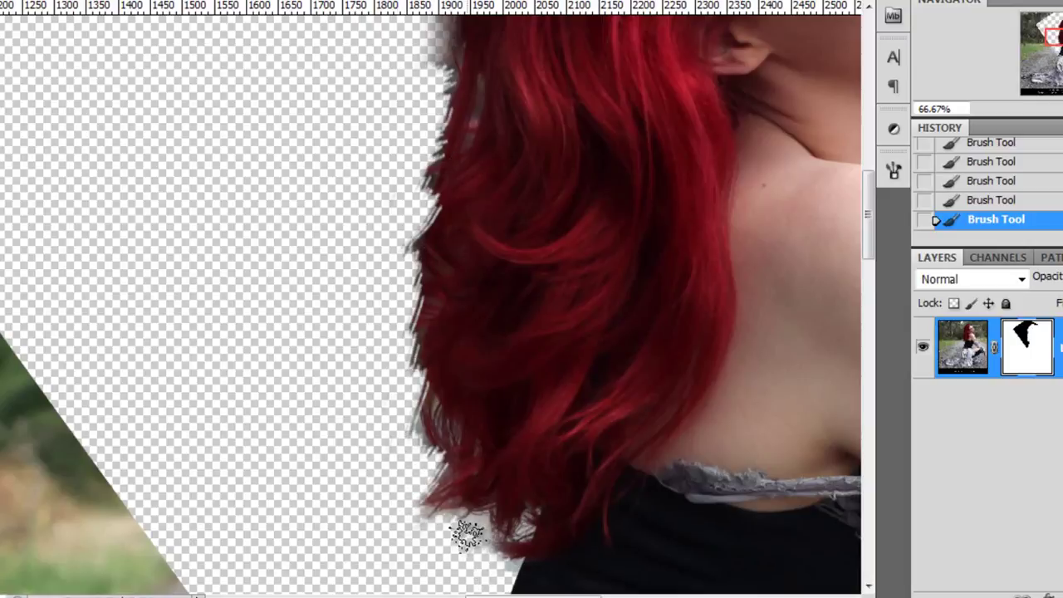
Close the ash3_by_faestock-d4g92df.jpg document without saving and return to Hopeless PSD BOX.psd
{"action": "scroll", "coordinate": [465, 527], "scroll_direction": "down", "scroll_amount": 1}
{"action": "scroll", "coordinate": [479, 503], "scroll_direction": "down", "scroll_amount": 1}
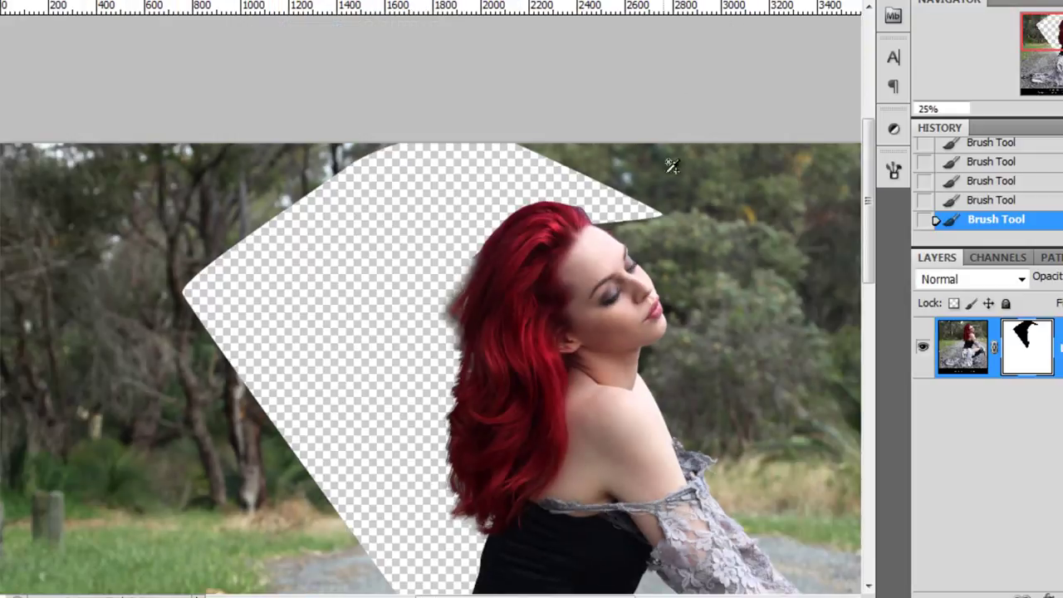
{"action": "scroll", "coordinate": [671, 166], "scroll_direction": "down", "scroll_amount": 1}
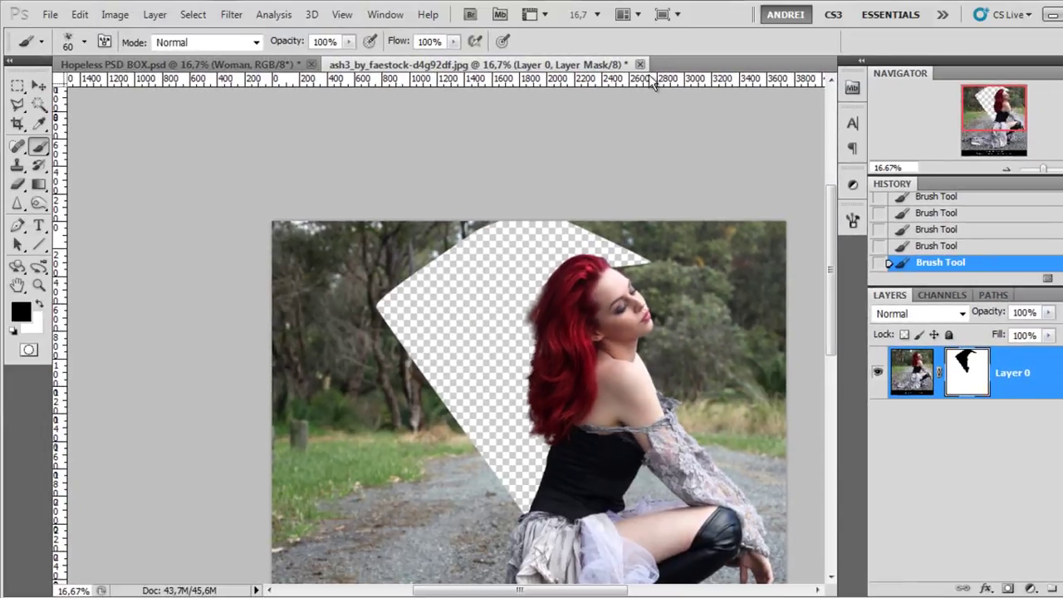
{"action": "left_click_drag", "start_coordinate": [635, 309], "coordinate": [599, 276]}
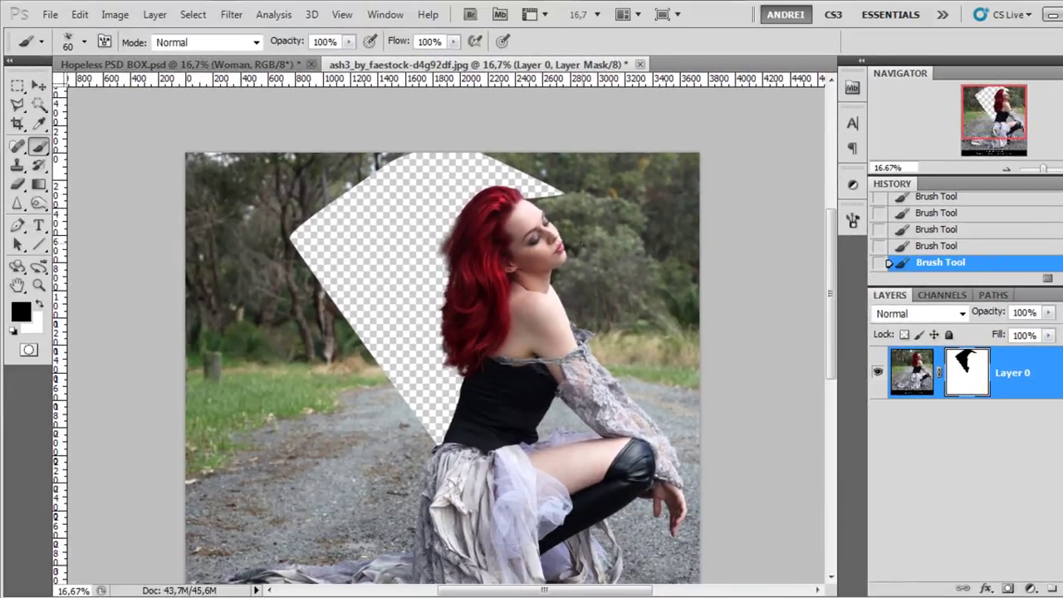
{"action": "left_click", "coordinate": [639, 64]}
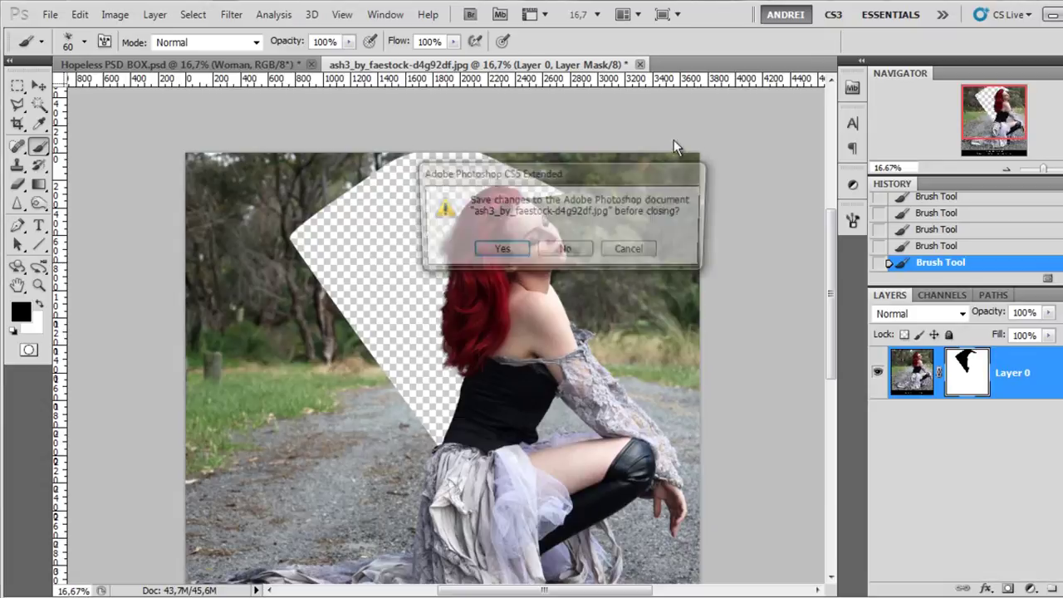
{"action": "left_click", "coordinate": [572, 247]}
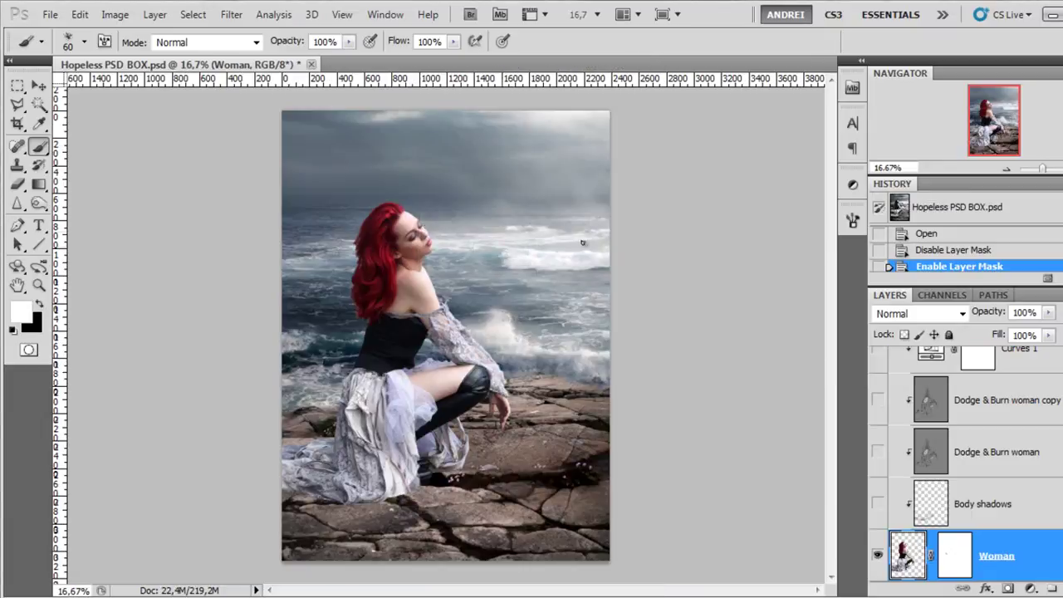
Examine the cut-out edges of the woman's red hair against the sea at close range
{"action": "scroll", "coordinate": [343, 265], "scroll_direction": "up", "scroll_amount": 4}
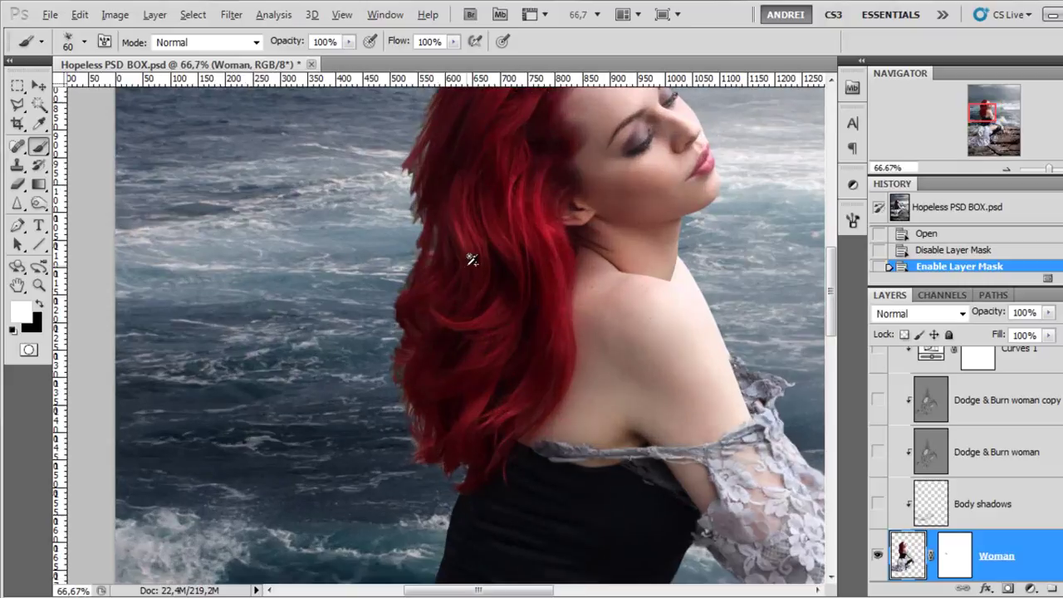
{"action": "scroll", "coordinate": [420, 191], "scroll_direction": "up", "scroll_amount": 1}
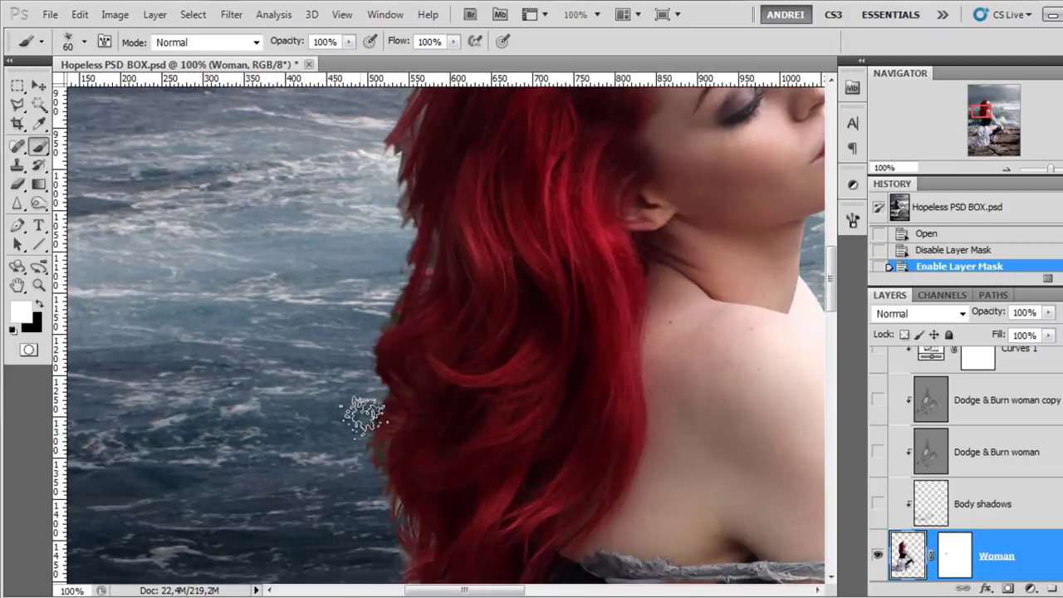
{"action": "scroll", "coordinate": [363, 416], "scroll_direction": "up", "scroll_amount": 2}
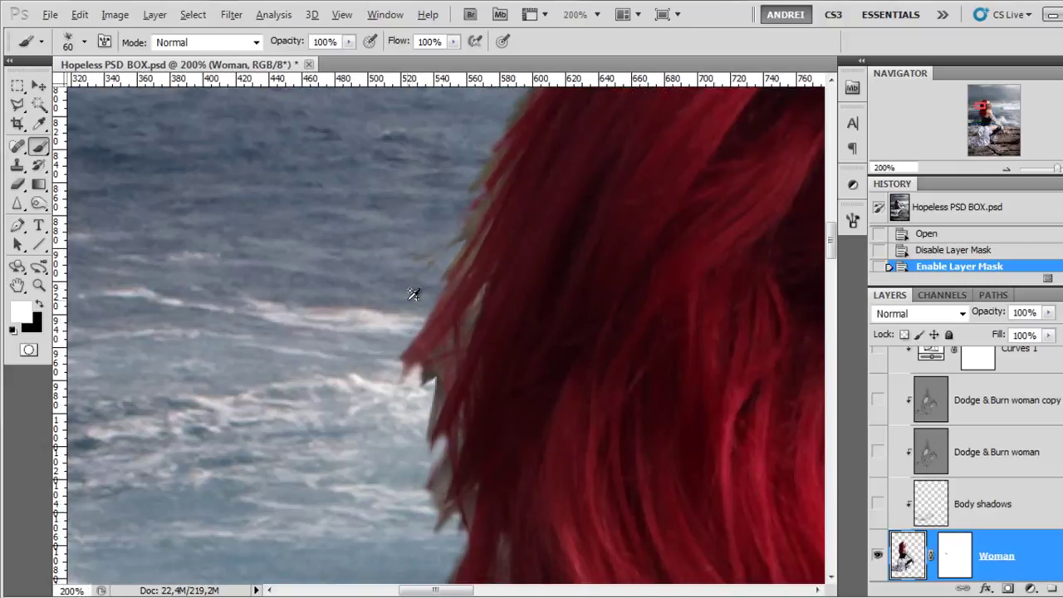
{"action": "scroll", "coordinate": [412, 294], "scroll_direction": "down", "scroll_amount": 2}
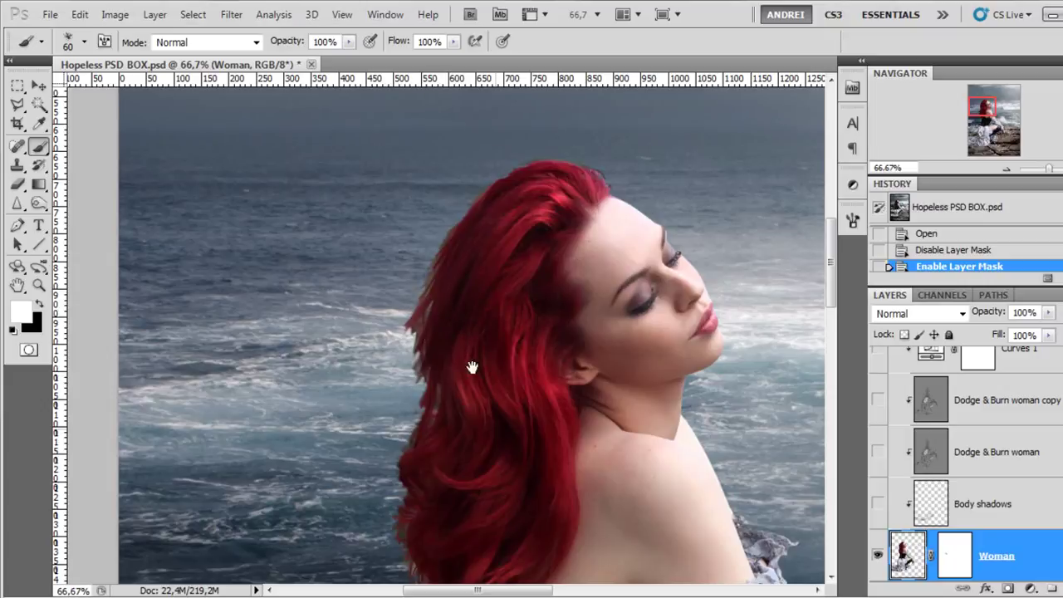
{"action": "scroll", "coordinate": [465, 349], "scroll_direction": "down", "scroll_amount": 1}
Examine the cut-out edges along the shoulder, lace sleeve, hand, boots and skirt hem against the sea and rocks
{"action": "scroll", "coordinate": [666, 502], "scroll_direction": "up", "scroll_amount": 2}
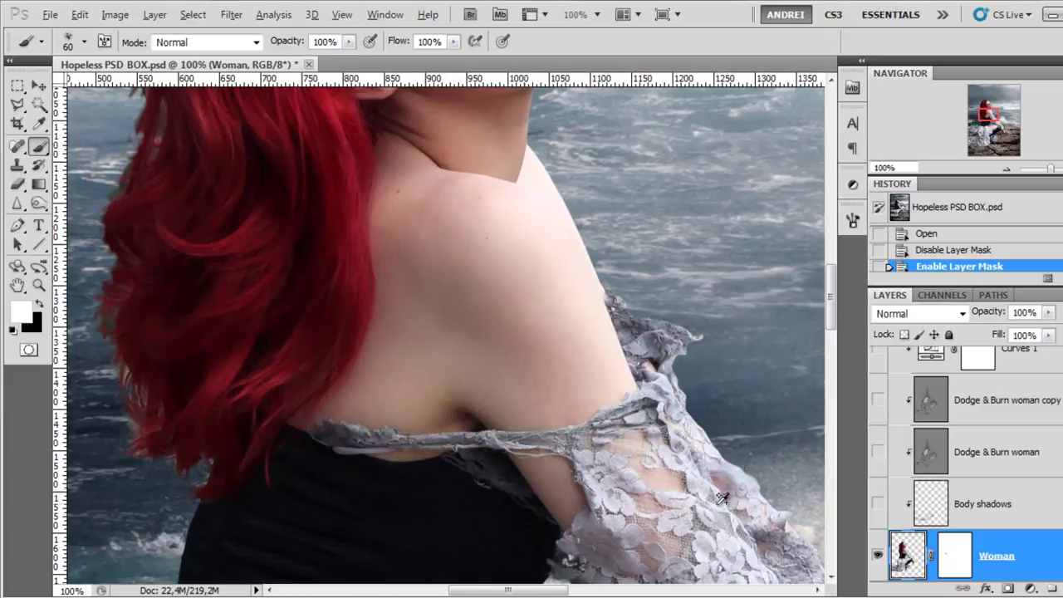
{"action": "scroll", "coordinate": [731, 365], "scroll_direction": "up", "scroll_amount": 1}
{"action": "left_click_drag", "start_coordinate": [681, 474], "coordinate": [596, 304]}
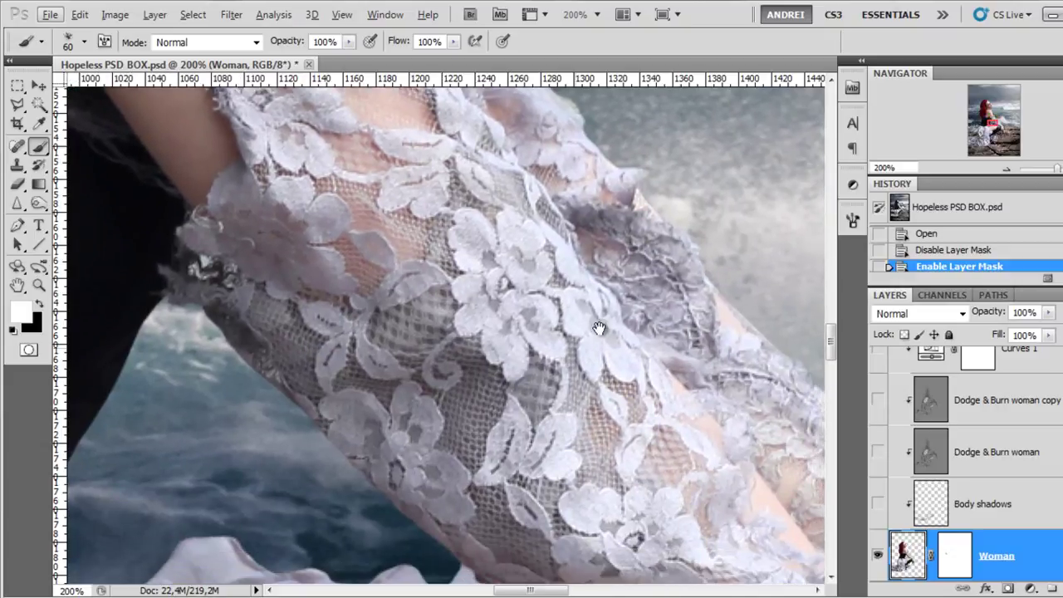
{"action": "left_click_drag", "start_coordinate": [400, 470], "coordinate": [604, 297]}
{"action": "left_click_drag", "start_coordinate": [631, 440], "coordinate": [274, 405]}
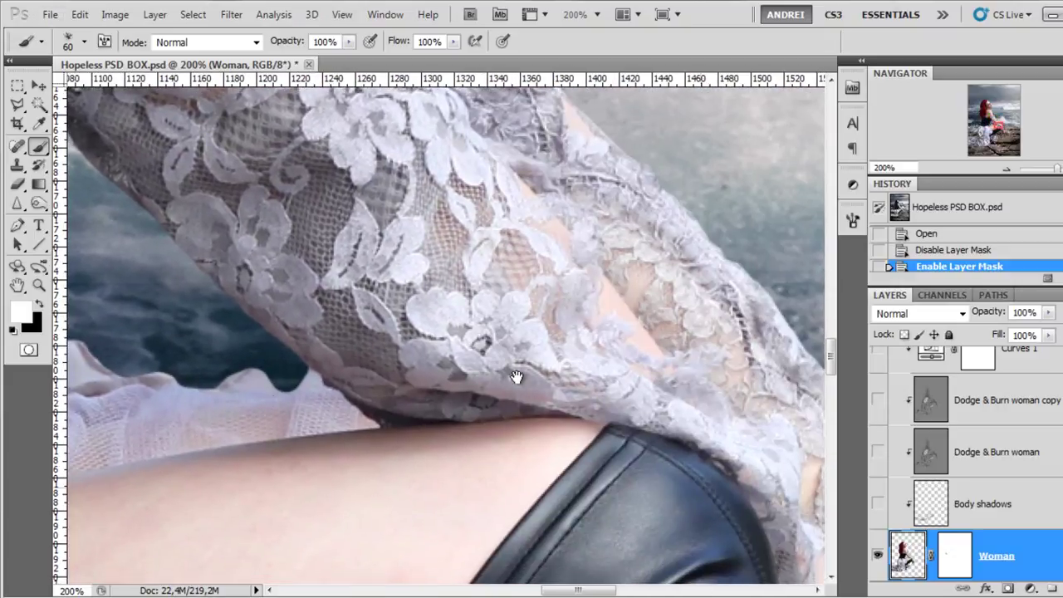
{"action": "left_click_drag", "start_coordinate": [519, 377], "coordinate": [320, 262]}
{"action": "left_click_drag", "start_coordinate": [606, 472], "coordinate": [432, 257]}
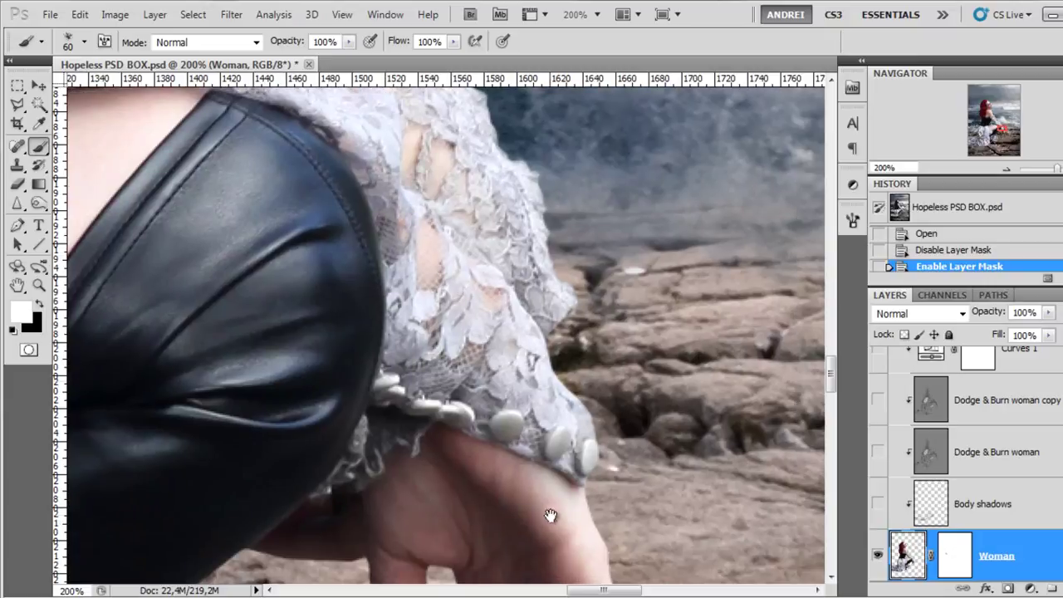
{"action": "left_click_drag", "start_coordinate": [550, 515], "coordinate": [538, 197]}
{"action": "left_click_drag", "start_coordinate": [374, 406], "coordinate": [946, 263]}
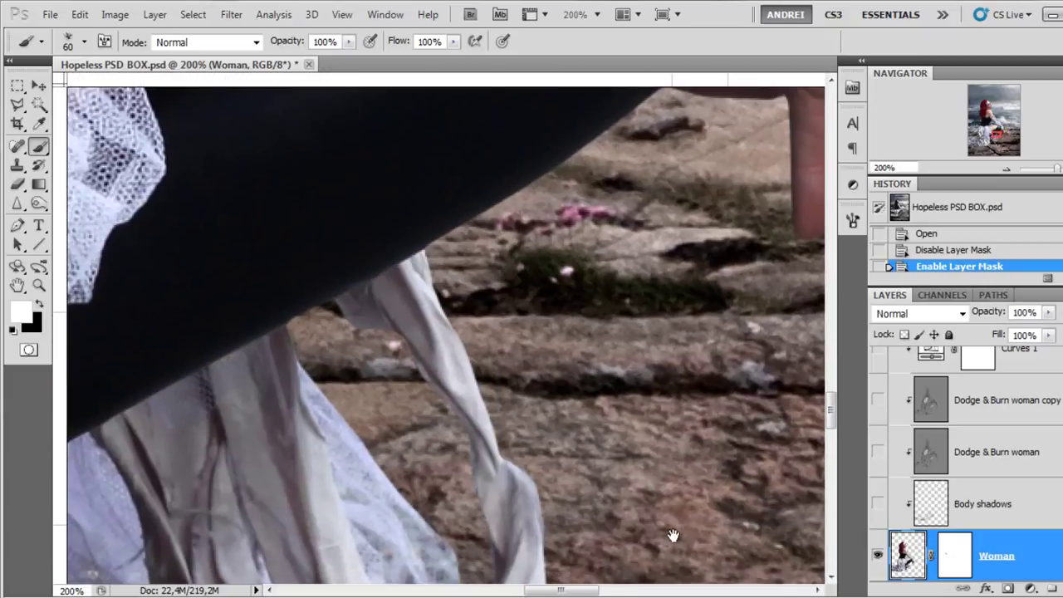
{"action": "left_click_drag", "start_coordinate": [673, 536], "coordinate": [611, 223]}
{"action": "left_click_drag", "start_coordinate": [368, 493], "coordinate": [644, 378]}
{"action": "scroll", "coordinate": [644, 378], "scroll_direction": "down", "scroll_amount": 1}
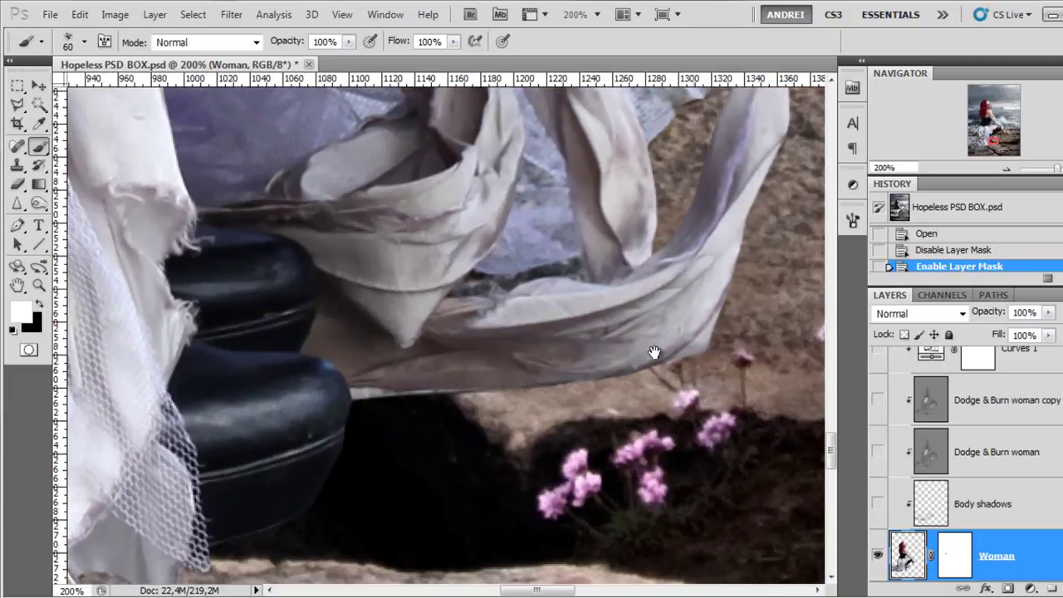
{"action": "scroll", "coordinate": [573, 356], "scroll_direction": "down", "scroll_amount": 3}
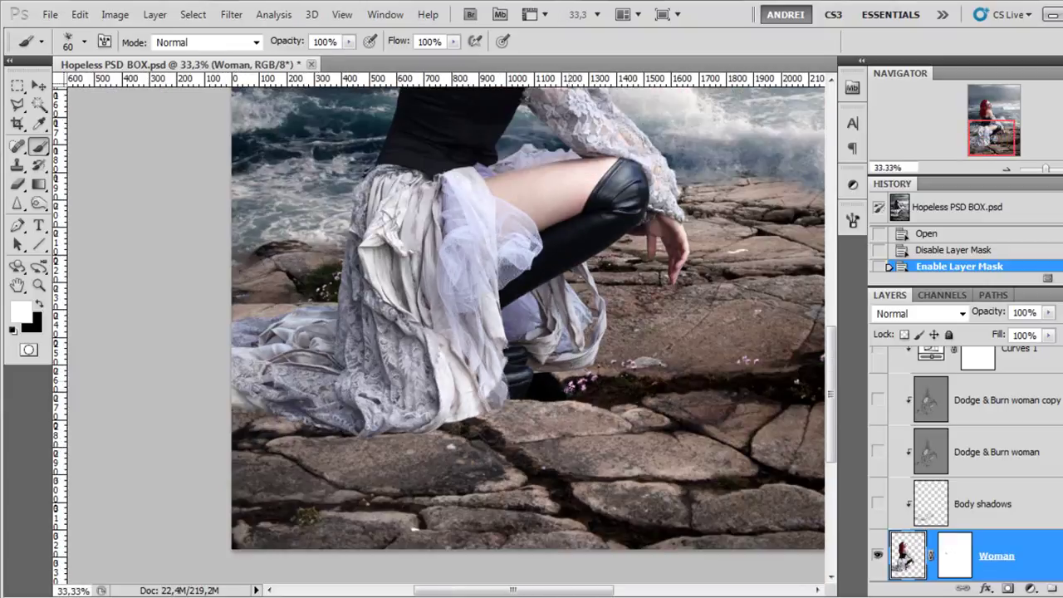
{"action": "scroll", "coordinate": [607, 329], "scroll_direction": "up", "scroll_amount": 5}
{"action": "scroll", "coordinate": [625, 332], "scroll_direction": "up", "scroll_amount": 5}
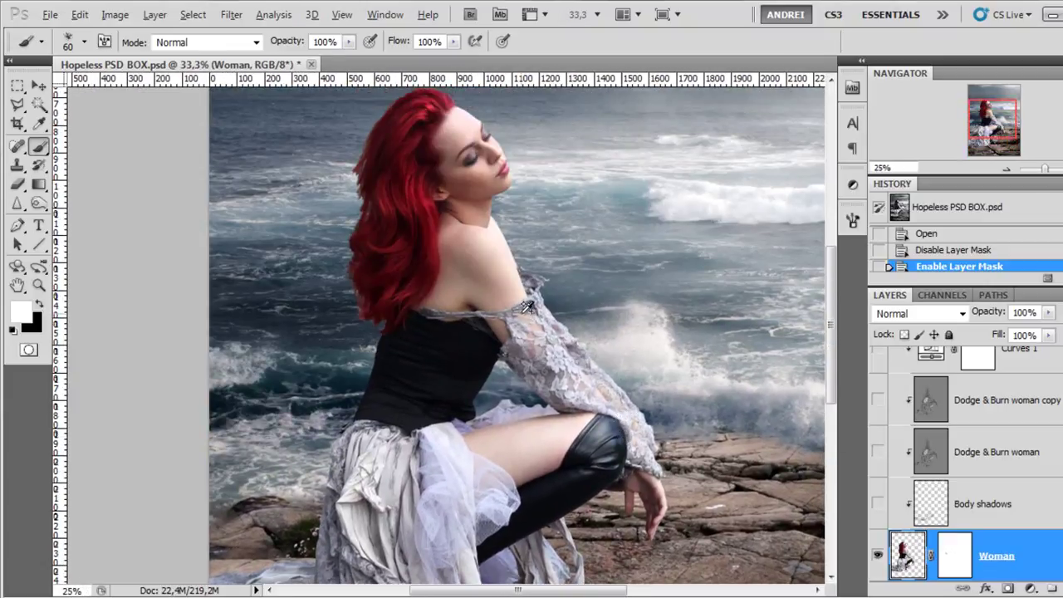
Select the Ground shadow layer beneath the Woman layer
{"action": "scroll", "coordinate": [528, 308], "scroll_direction": "down", "scroll_amount": 1}
{"action": "scroll", "coordinate": [992, 540], "scroll_direction": "down", "scroll_amount": 2}
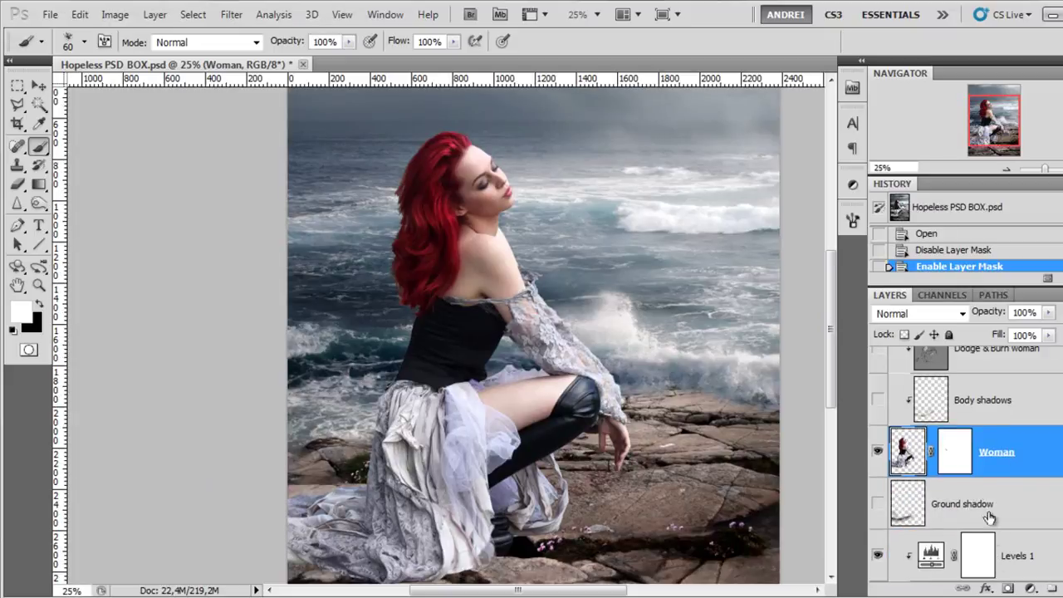
{"action": "scroll", "coordinate": [973, 451], "scroll_direction": "down", "scroll_amount": 1}
{"action": "left_click", "coordinate": [995, 461]}
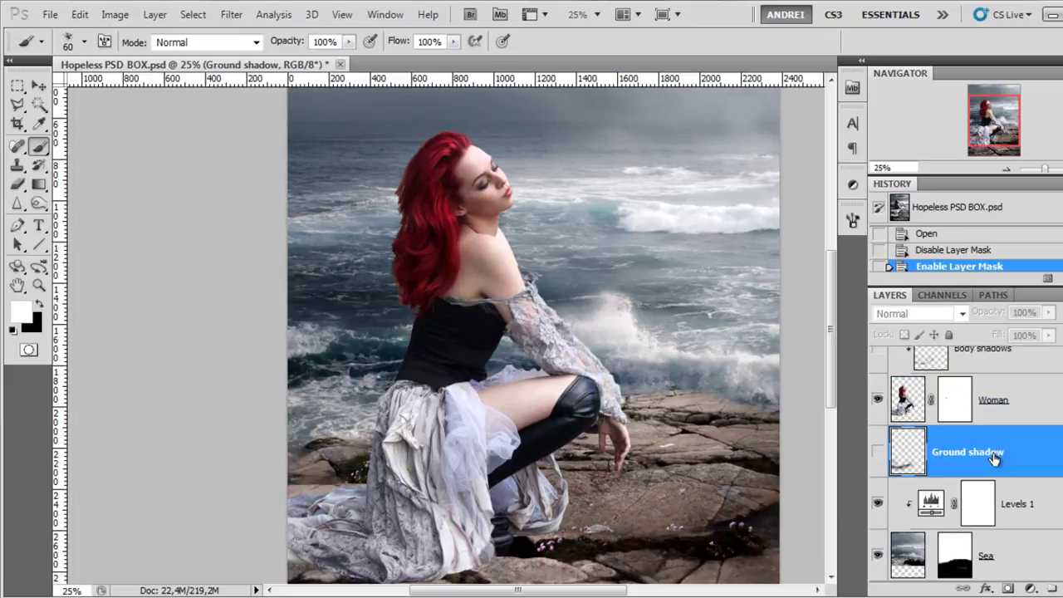
{"action": "key", "text": "ctrl+minus"}
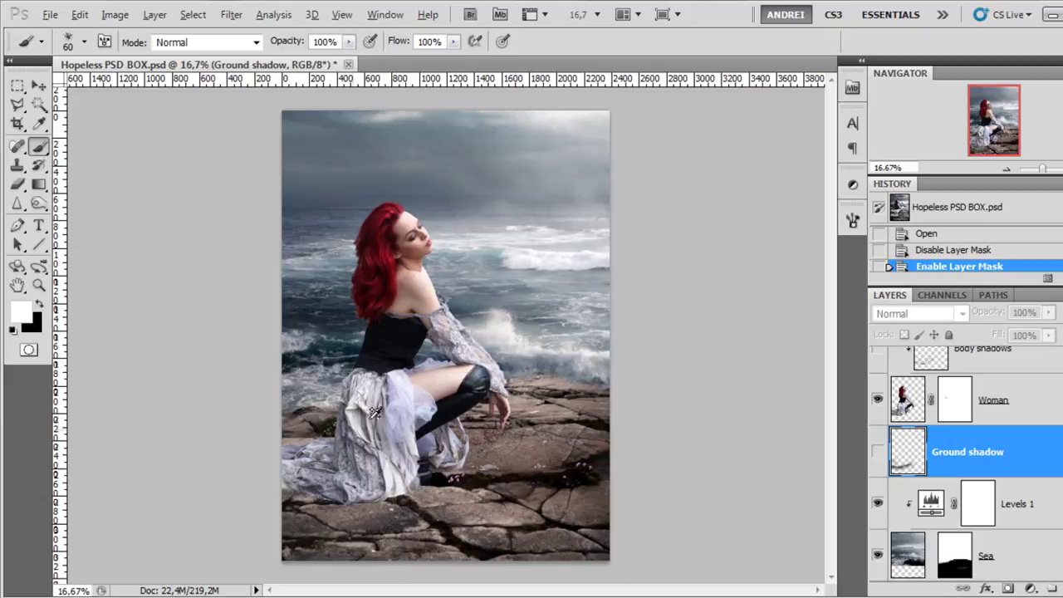
{"action": "scroll", "coordinate": [375, 412], "scroll_direction": "up", "scroll_amount": 1}
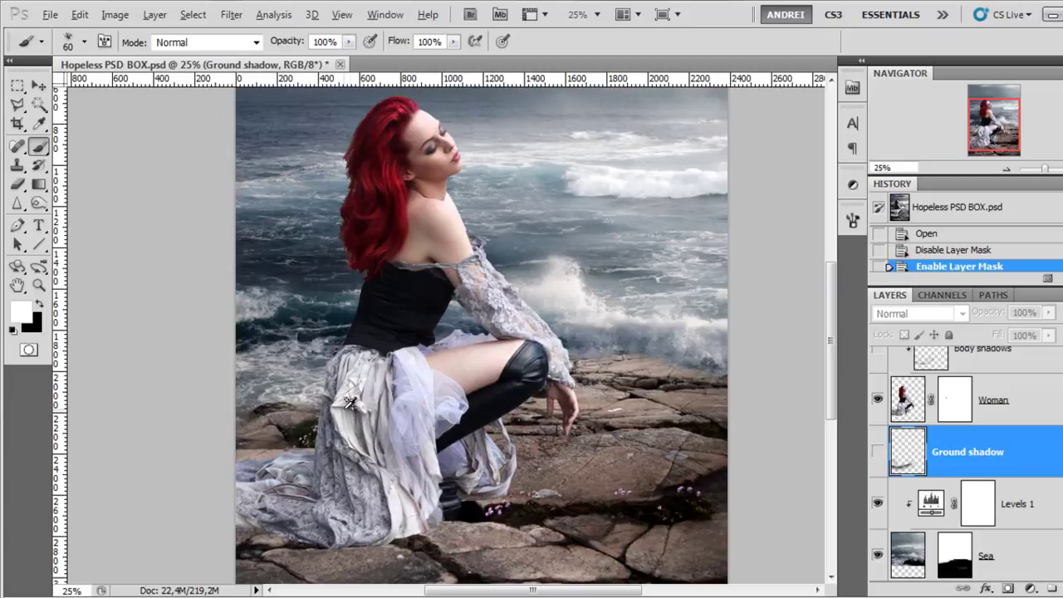
{"action": "scroll", "coordinate": [333, 417], "scroll_direction": "up", "scroll_amount": 1}
{"action": "scroll", "coordinate": [486, 414], "scroll_direction": "down", "scroll_amount": 1}
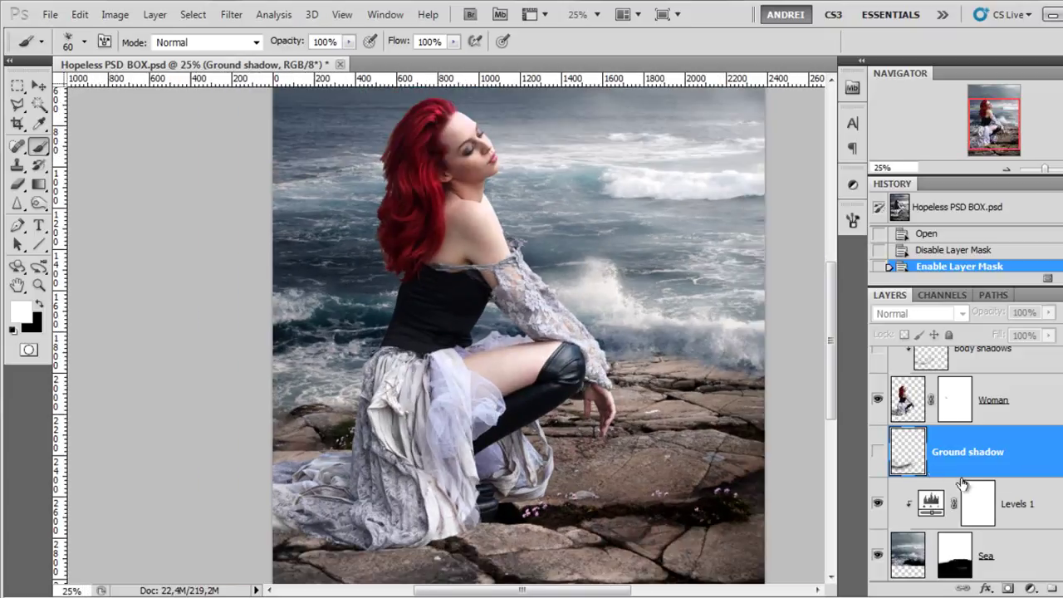
Show the Ground shadow layer and hide it again to compare the rocks beneath the dress with and without it
{"action": "left_click", "coordinate": [877, 452]}
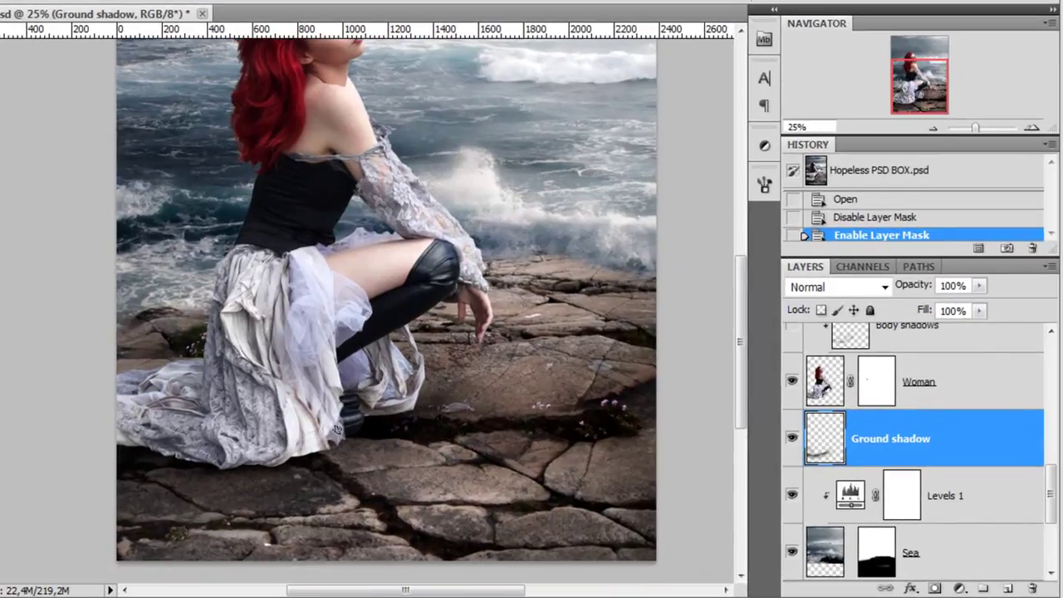
{"action": "scroll", "coordinate": [221, 477], "scroll_direction": "up", "scroll_amount": 1}
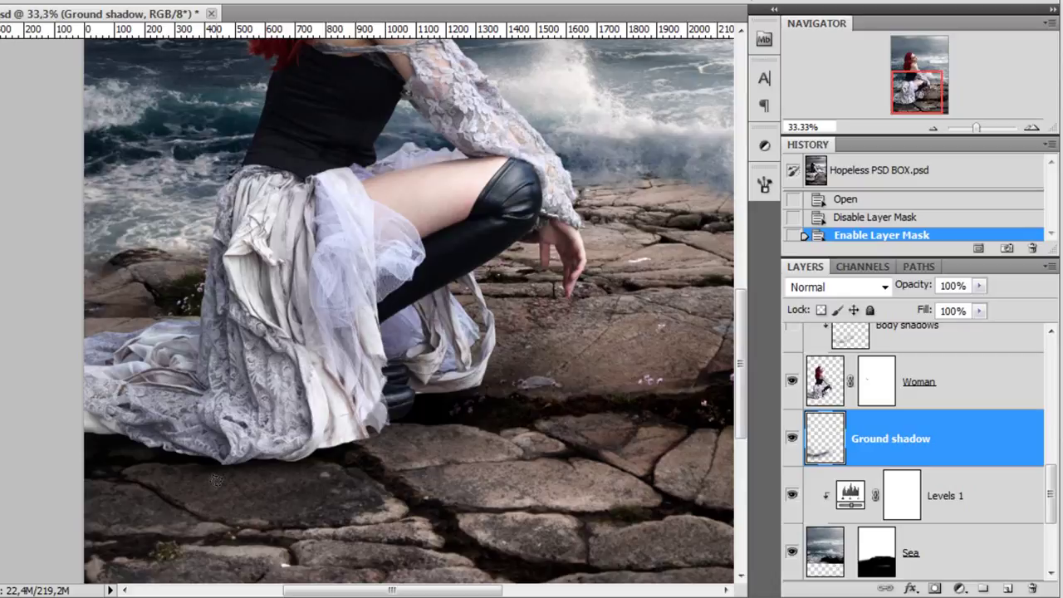
{"action": "left_click", "coordinate": [791, 440]}
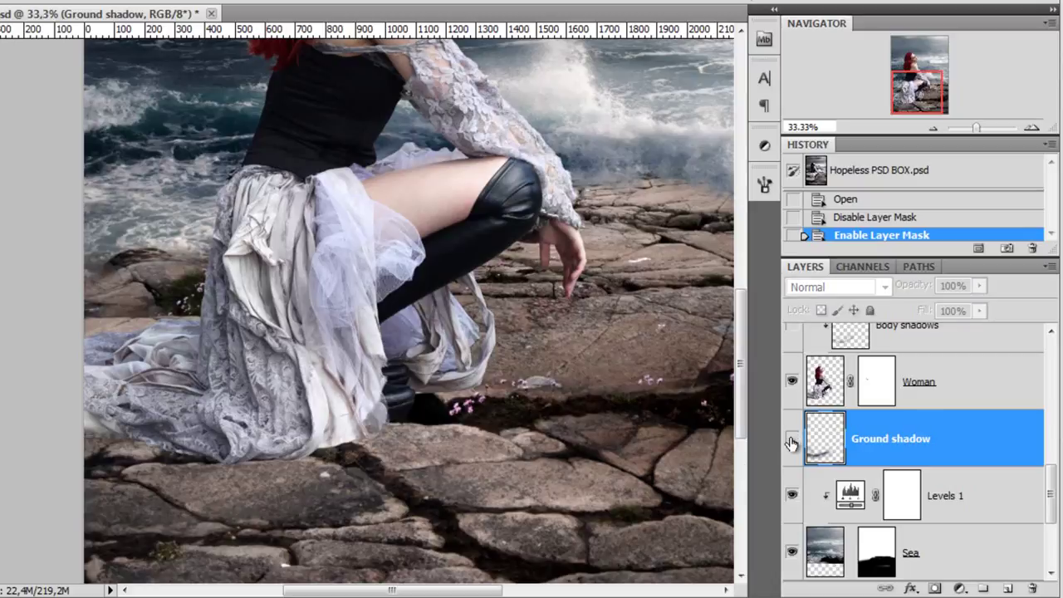
Keep the Ground shadow layer hidden and create a new empty layer directly above it, beneath the Woman layer
{"action": "left_click", "coordinate": [792, 439]}
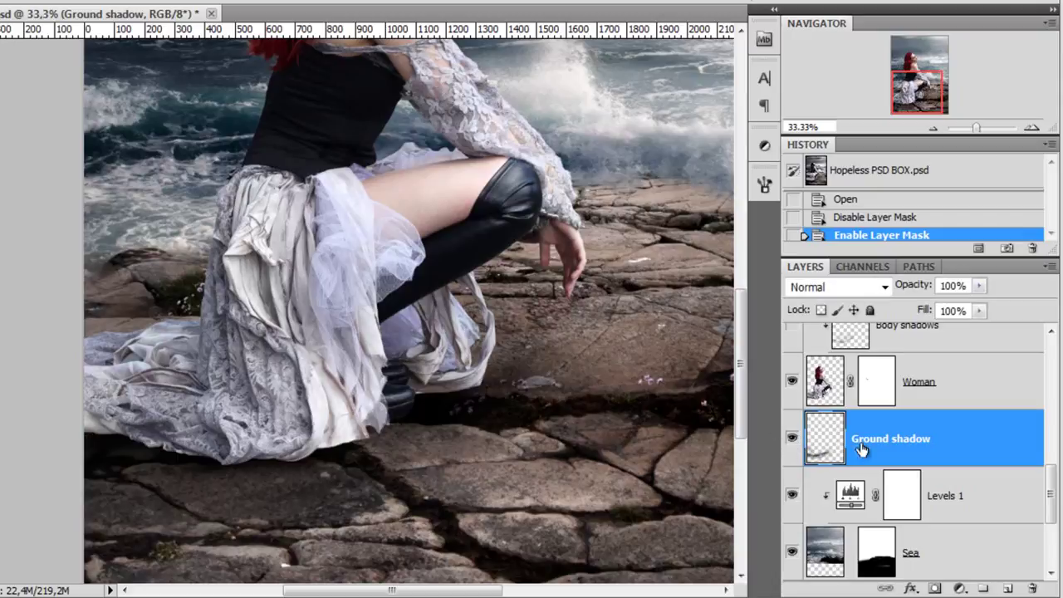
{"action": "left_click", "coordinate": [792, 440]}
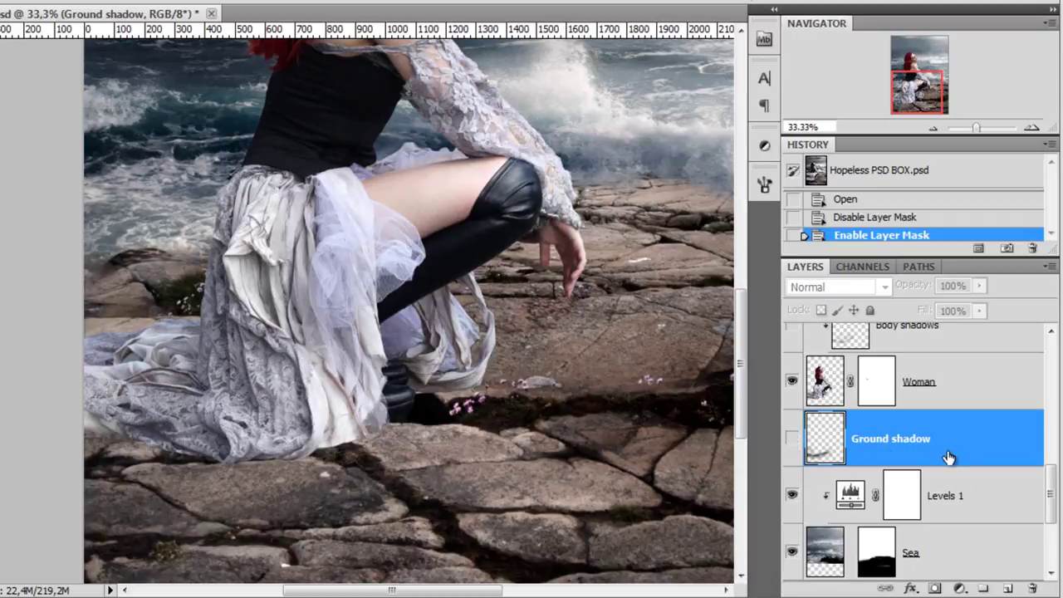
{"action": "left_click", "coordinate": [1008, 588]}
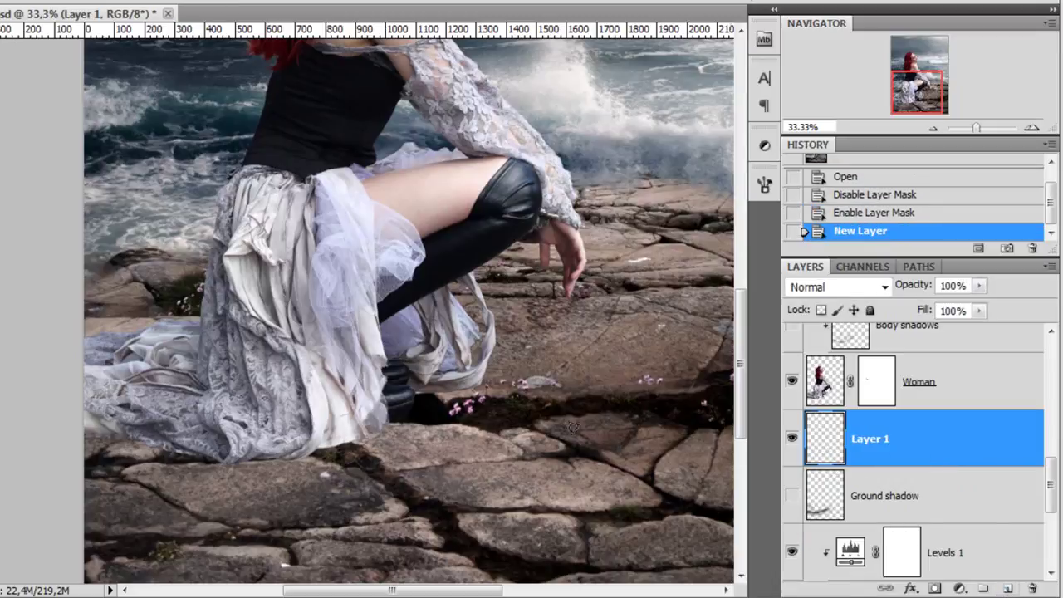
Choose a soft round brush for painting the shadow and set it to 95 px with 28% hardness
{"action": "scroll", "coordinate": [493, 417], "scroll_direction": "up", "scroll_amount": 1}
{"action": "left_click_drag", "start_coordinate": [403, 368], "coordinate": [469, 380]}
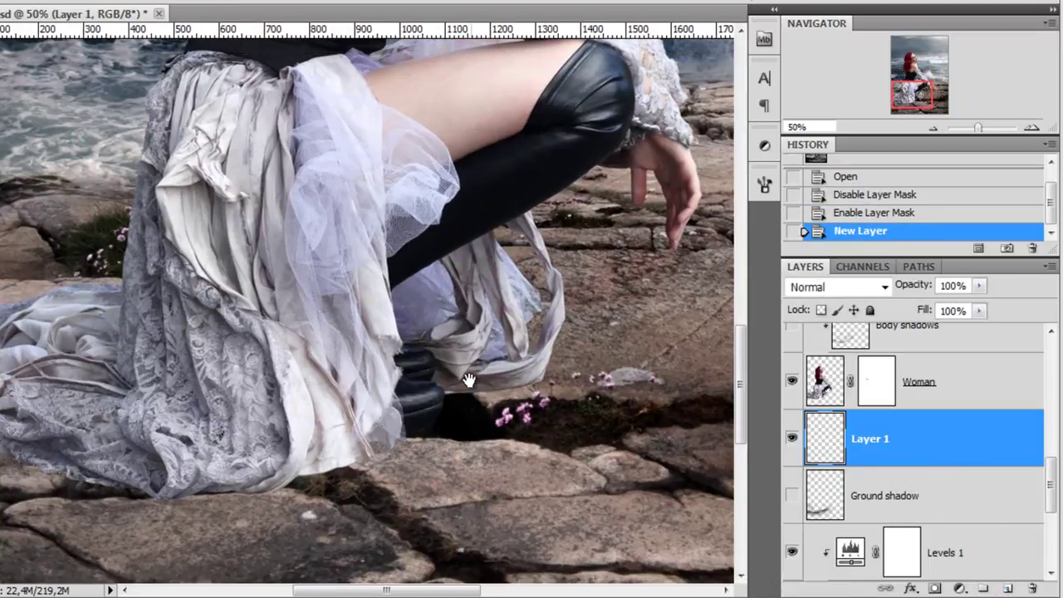
{"action": "right_click", "coordinate": [508, 274]}
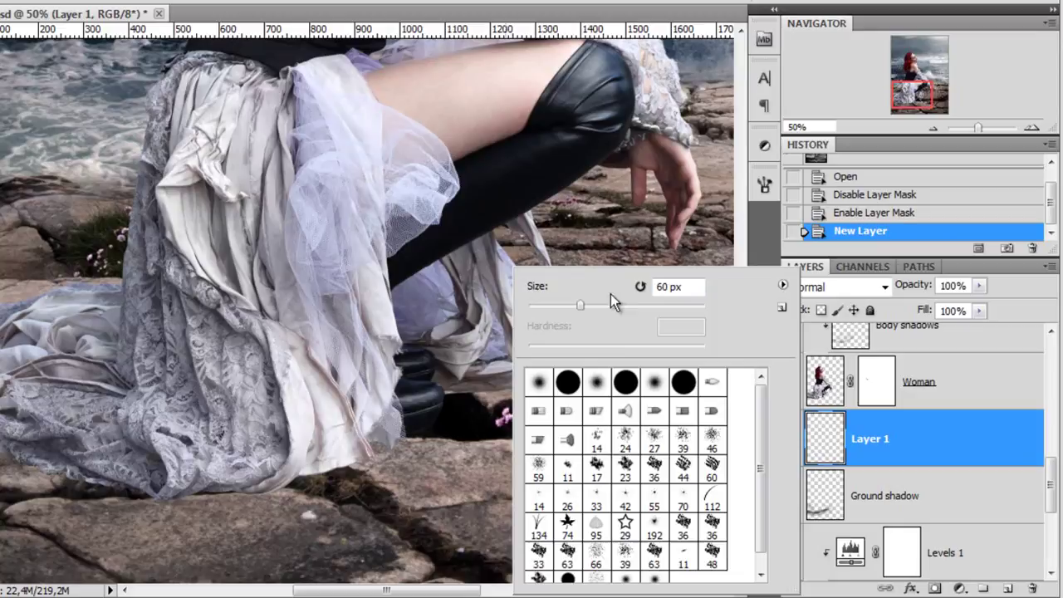
{"action": "left_click", "coordinate": [596, 382]}
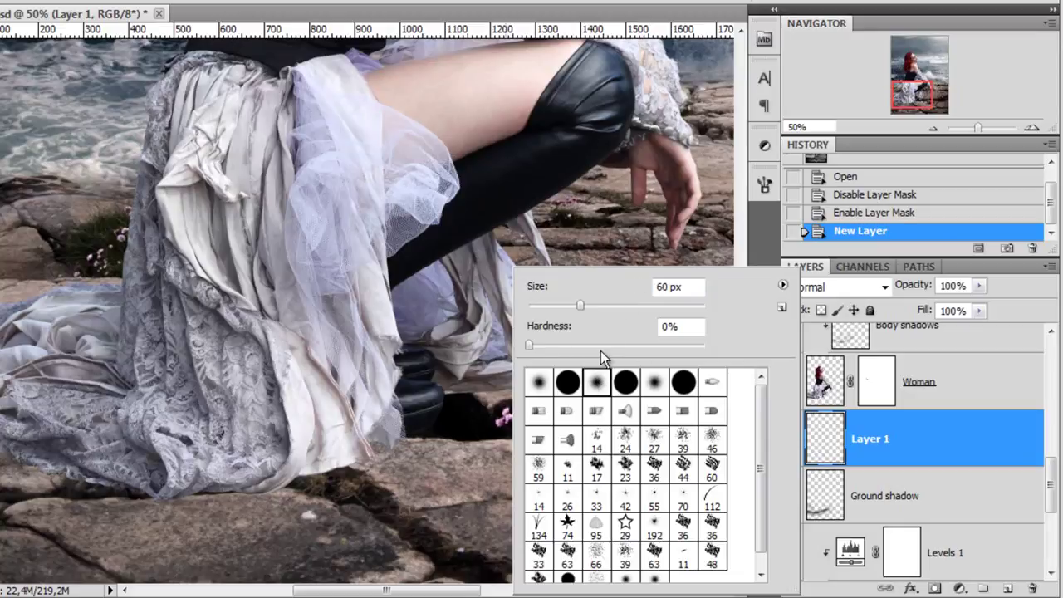
{"action": "left_click_drag", "start_coordinate": [577, 343], "coordinate": [578, 343]}
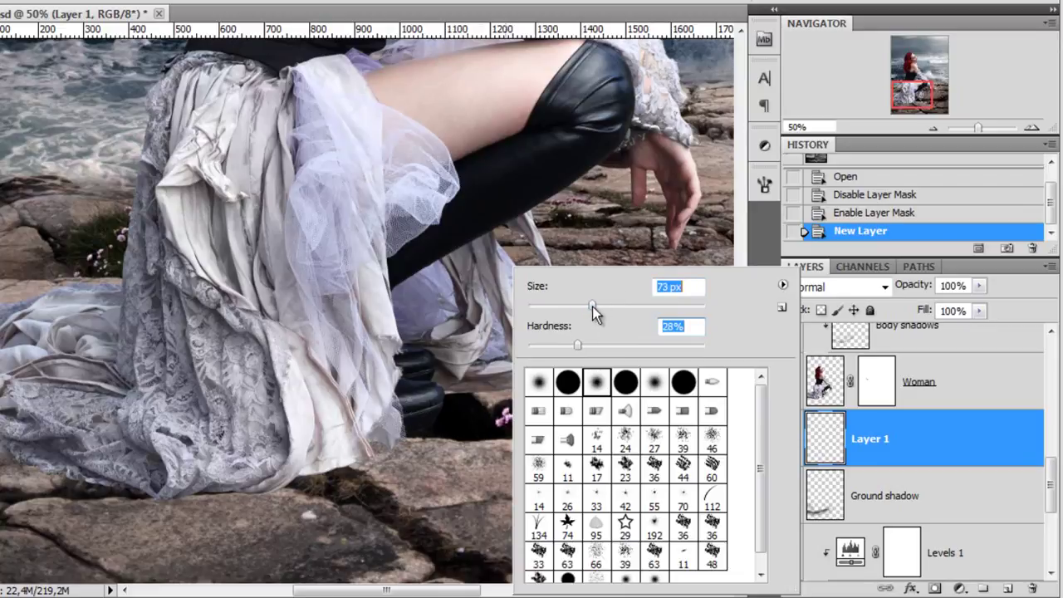
{"action": "left_click", "coordinate": [914, 446]}
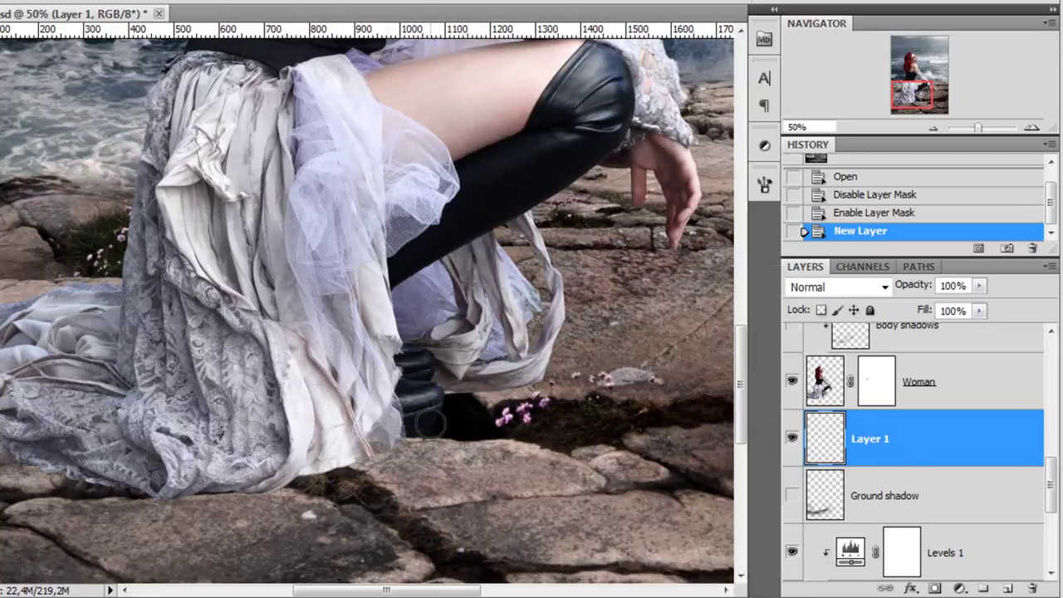
{"action": "right_click", "coordinate": [416, 346]}
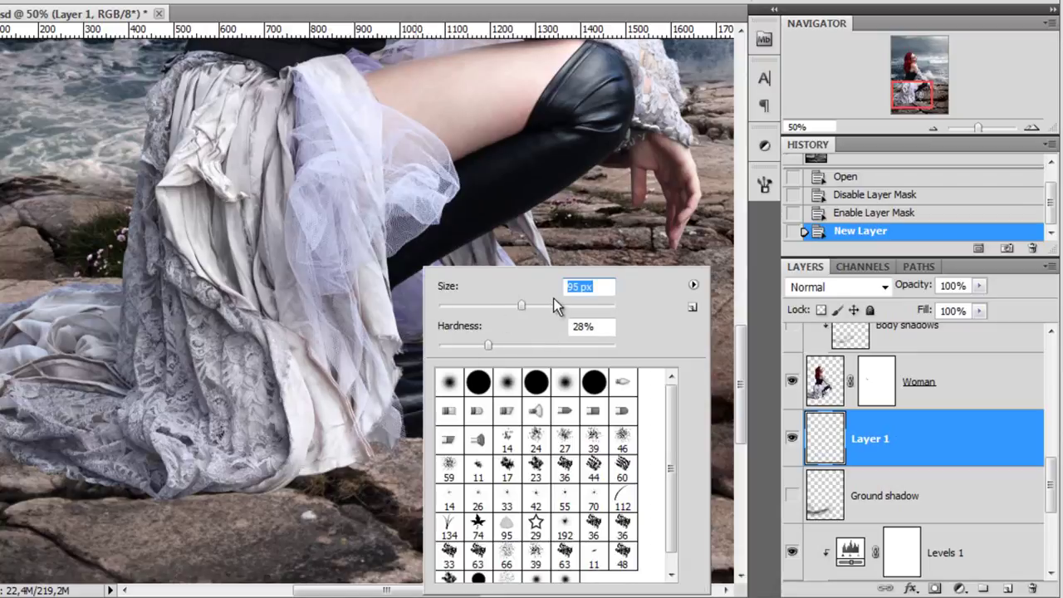
{"action": "left_click", "coordinate": [950, 457]}
Set the brush to 50% opacity and 50% flow, and reduce its size to 52 px
{"action": "left_click_drag", "start_coordinate": [406, 462], "coordinate": [487, 381]}
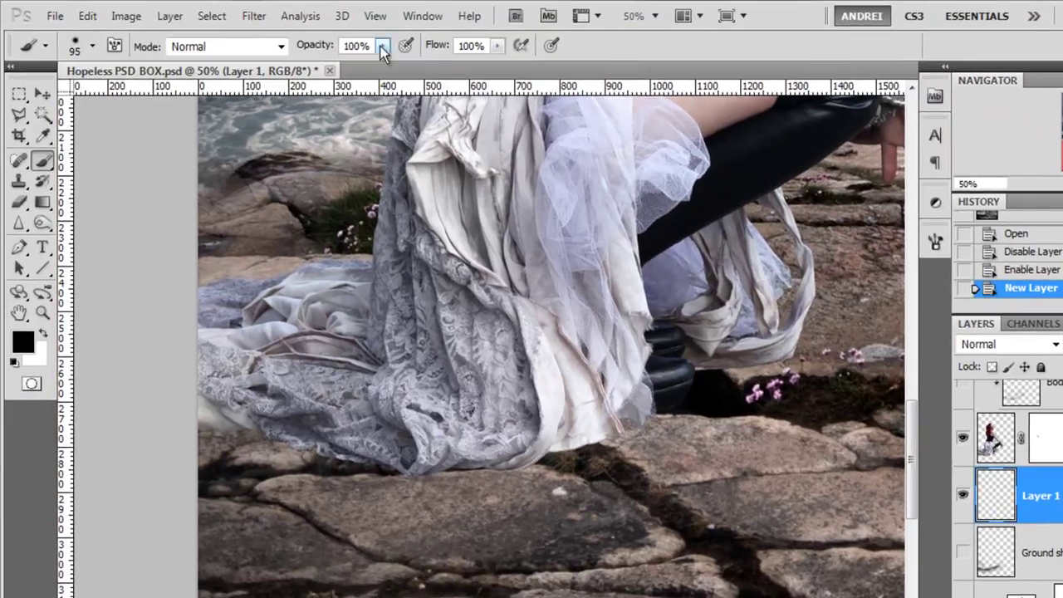
{"action": "left_click_drag", "start_coordinate": [372, 47], "coordinate": [311, 48]}
{"action": "type", "text": "50"}
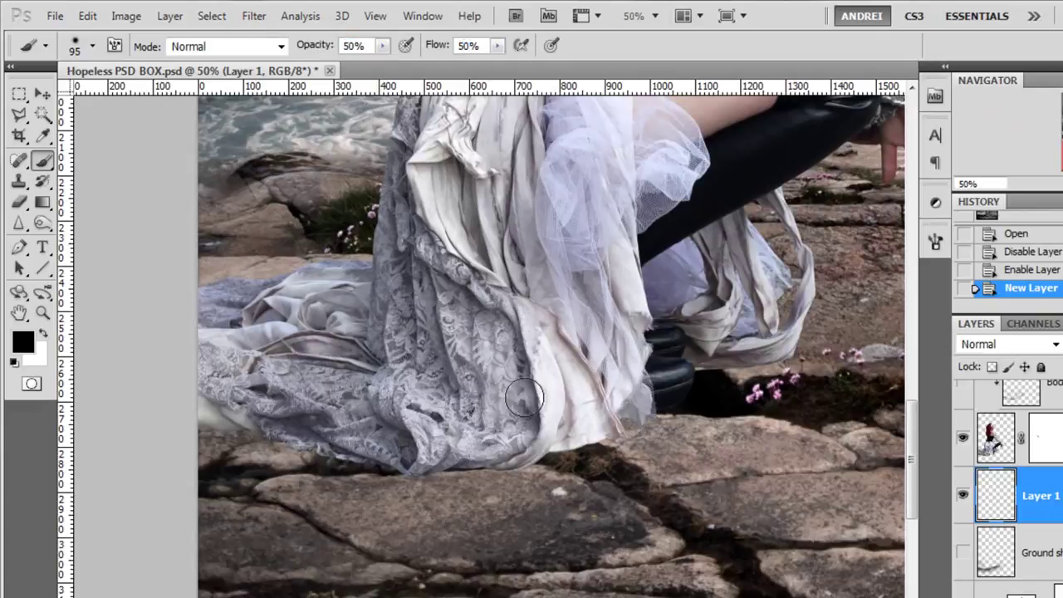
{"action": "scroll", "coordinate": [228, 441], "scroll_direction": "up", "scroll_amount": 3}
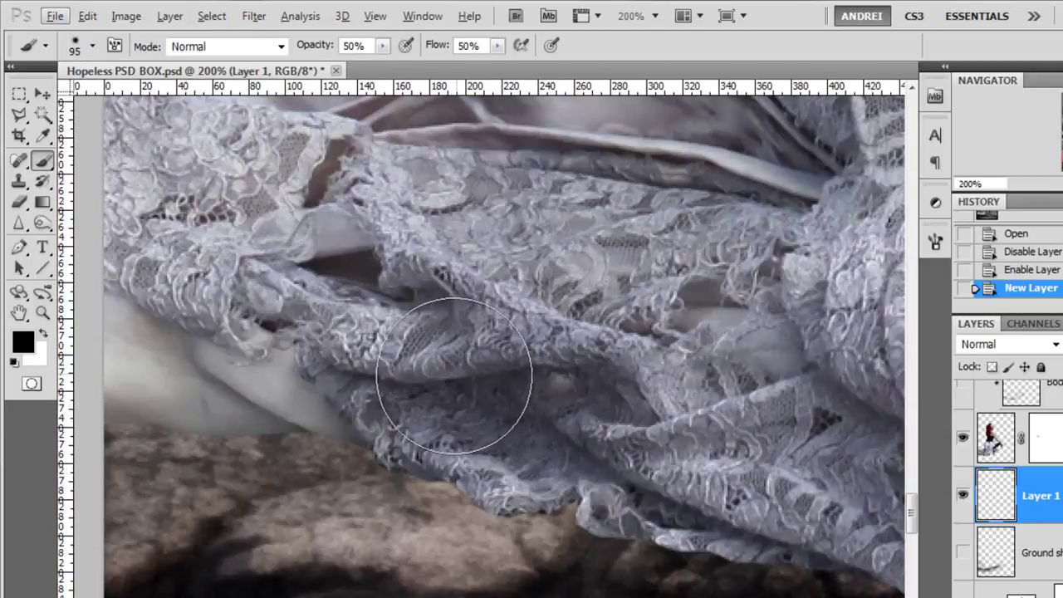
{"action": "right_click", "coordinate": [454, 375]}
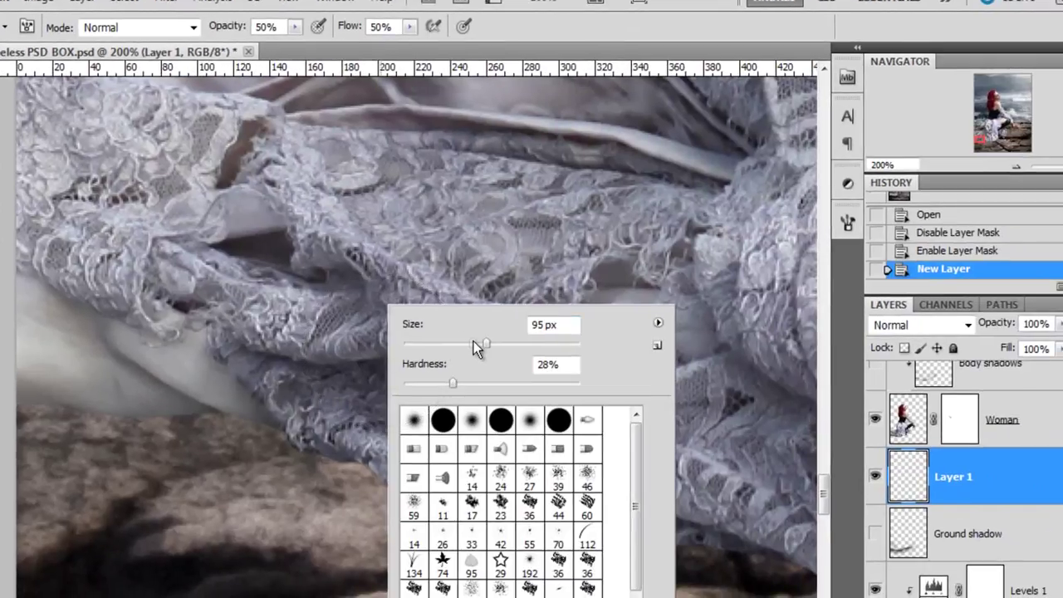
{"action": "left_click_drag", "start_coordinate": [473, 341], "coordinate": [455, 345]}
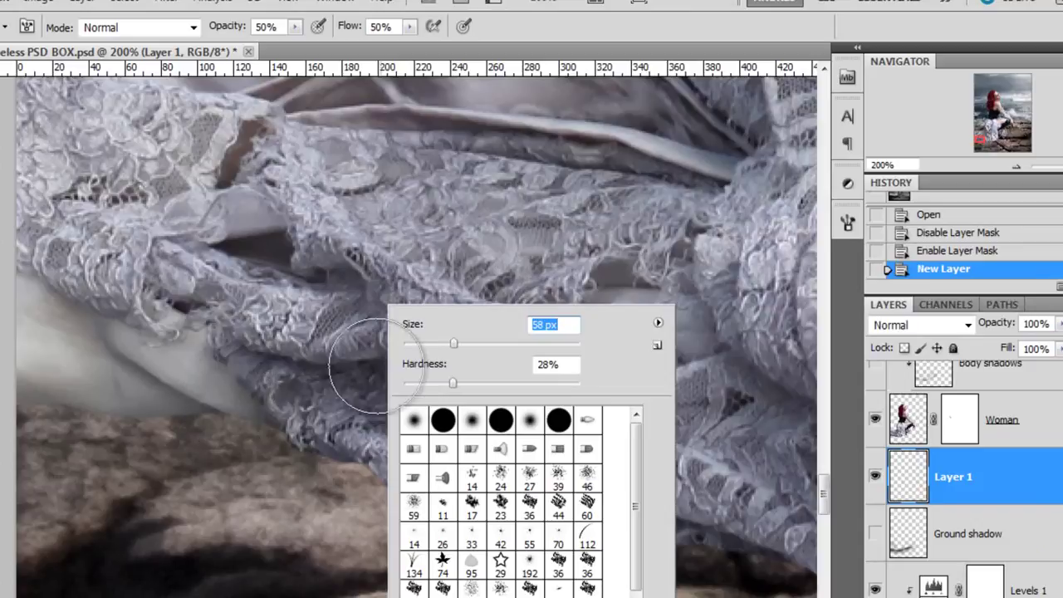
{"action": "key", "text": "Return"}
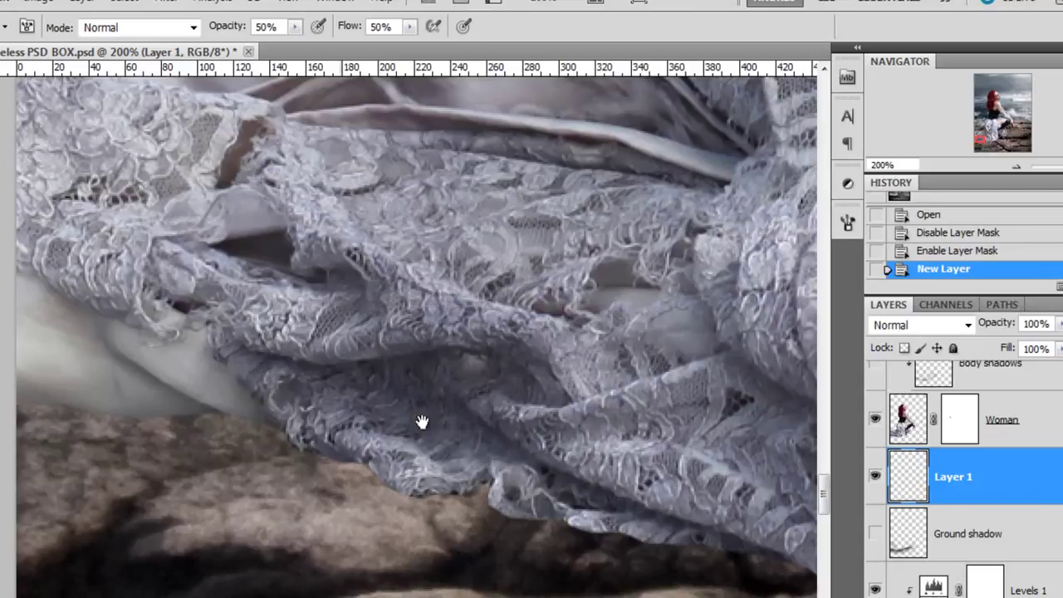
Paint a thin black contact shadow on the rocks along the lace hem of the skirt's train, up to its lowest fold
{"action": "left_click_drag", "start_coordinate": [421, 422], "coordinate": [460, 429]}
{"action": "left_click_drag", "start_coordinate": [490, 486], "coordinate": [461, 410]}
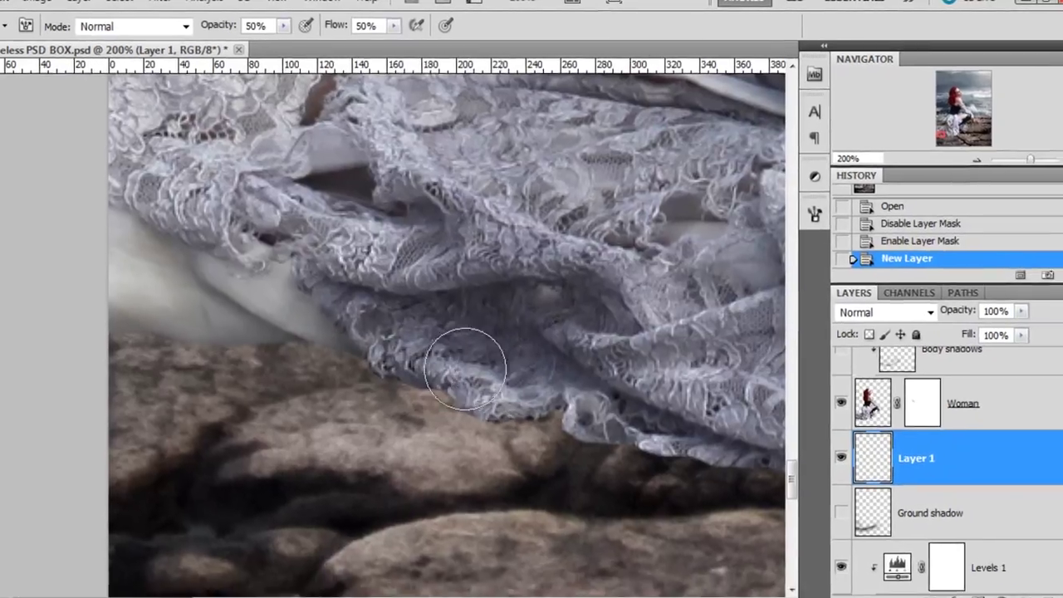
{"action": "mouse_move", "coordinate": [392, 326]}
{"action": "left_mouse_down"}
{"action": "mouse_move", "coordinate": [237, 319]}
{"action": "mouse_move", "coordinate": [278, 323]}
{"action": "left_mouse_up"}
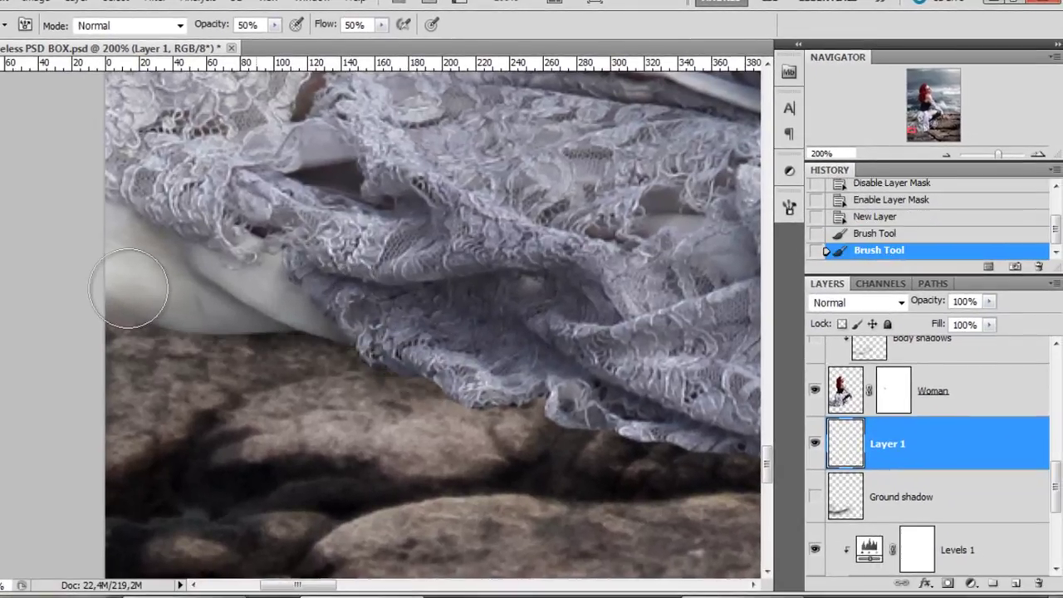
{"action": "mouse_move", "coordinate": [129, 288]}
{"action": "left_mouse_down"}
{"action": "mouse_move", "coordinate": [137, 287]}
{"action": "mouse_move", "coordinate": [98, 285]}
{"action": "mouse_move", "coordinate": [230, 291]}
{"action": "mouse_move", "coordinate": [322, 325]}
{"action": "left_mouse_up"}
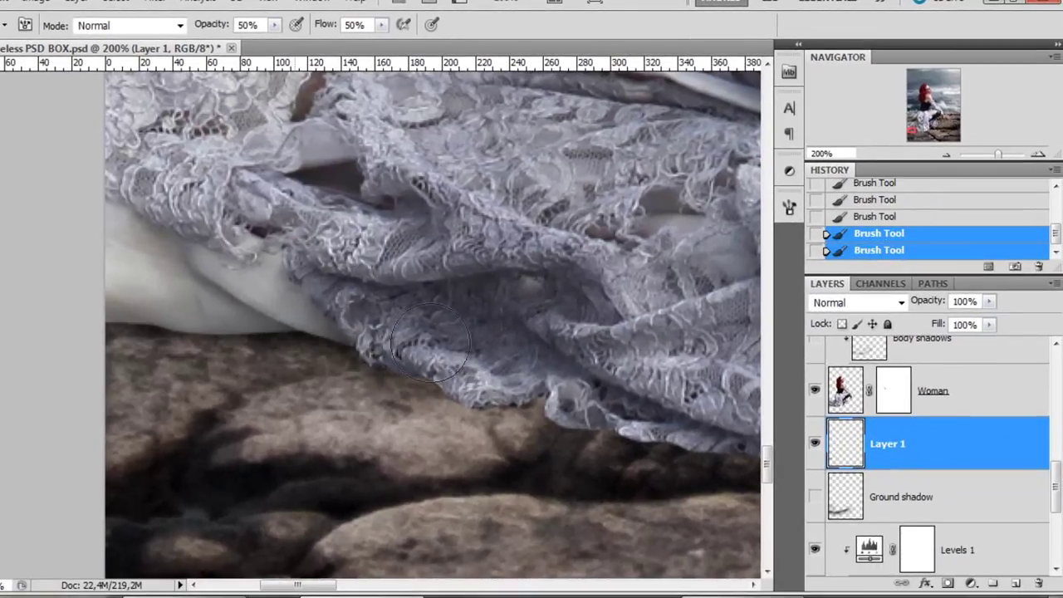
{"action": "mouse_move", "coordinate": [387, 322]}
{"action": "left_mouse_down"}
{"action": "mouse_move", "coordinate": [593, 405]}
{"action": "mouse_move", "coordinate": [538, 404]}
{"action": "left_mouse_up"}
{"action": "left_click_drag", "start_coordinate": [470, 347], "coordinate": [330, 287]}
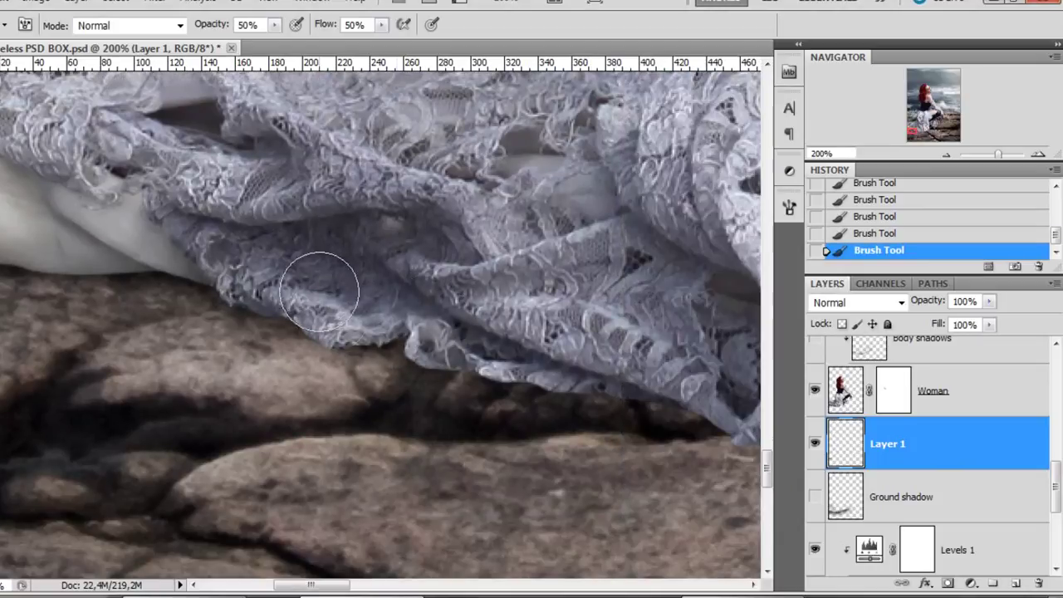
{"action": "mouse_move", "coordinate": [453, 334]}
{"action": "left_mouse_down"}
{"action": "mouse_move", "coordinate": [194, 291]}
{"action": "mouse_move", "coordinate": [313, 329]}
{"action": "mouse_move", "coordinate": [67, 342]}
{"action": "left_mouse_up"}
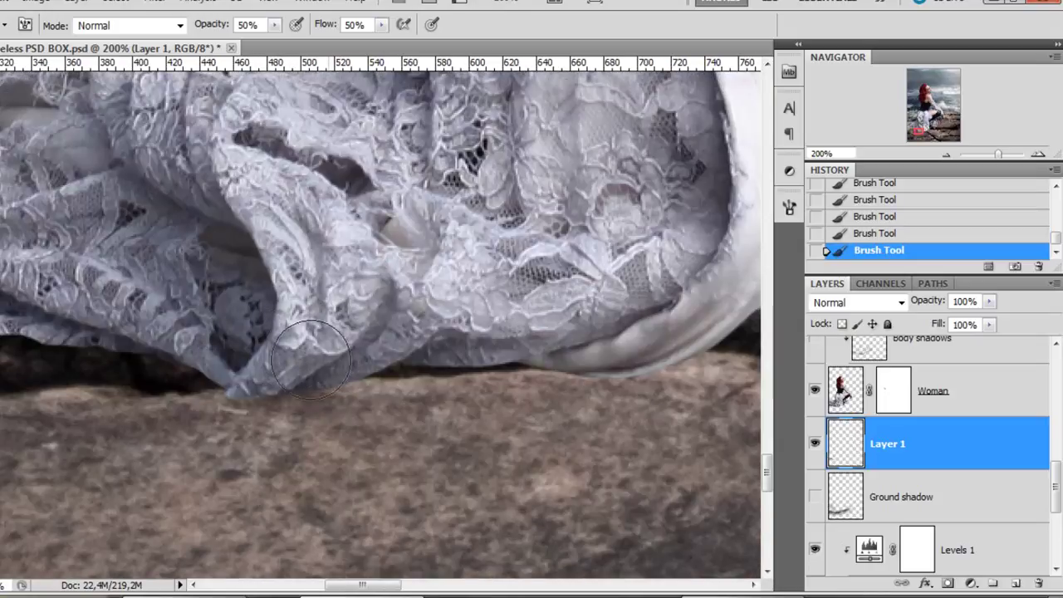
{"action": "mouse_move", "coordinate": [310, 360]}
{"action": "left_mouse_down"}
{"action": "mouse_move", "coordinate": [274, 358]}
{"action": "mouse_move", "coordinate": [380, 334]}
{"action": "mouse_move", "coordinate": [373, 358]}
{"action": "mouse_move", "coordinate": [623, 334]}
{"action": "mouse_move", "coordinate": [463, 326]}
{"action": "left_mouse_up"}
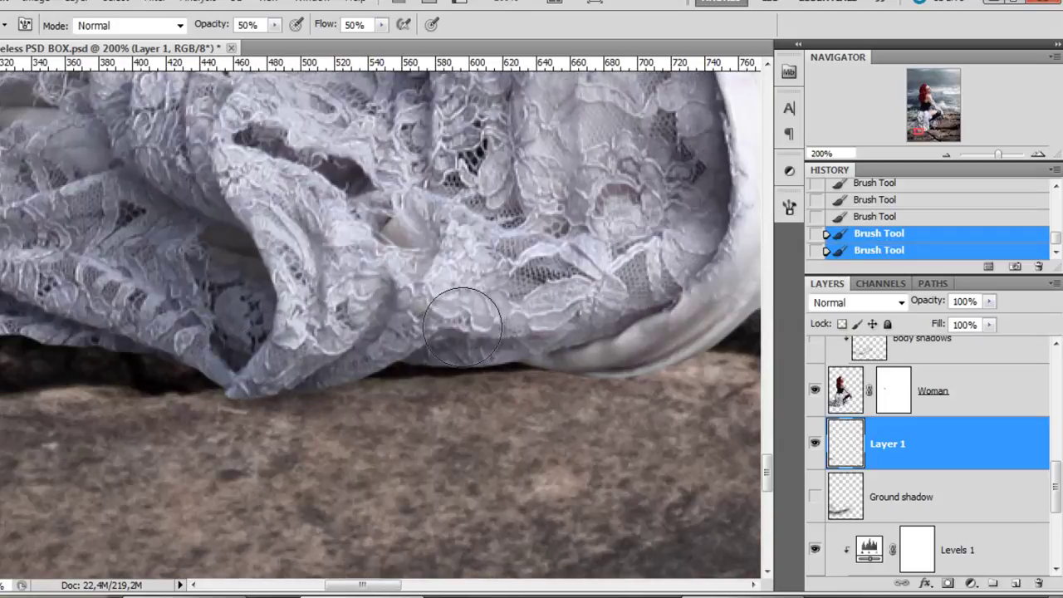
Set the brush to 46% hardness and 43 px, and paint the contact shadow beneath the lace hem beside its lowest fold
{"action": "right_click", "coordinate": [463, 326]}
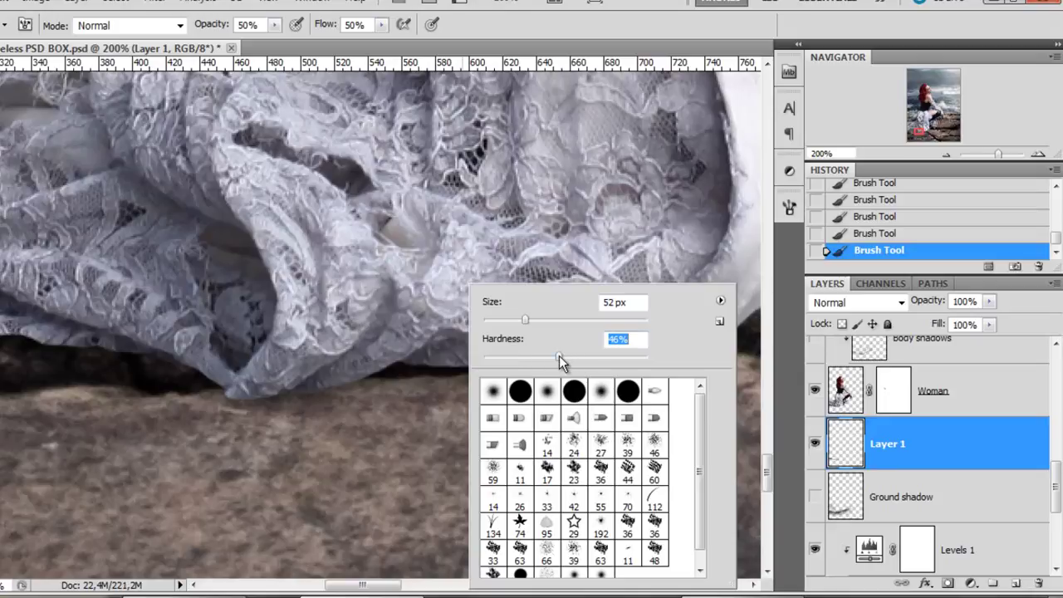
{"action": "left_click", "coordinate": [904, 449]}
{"action": "left_click_drag", "start_coordinate": [519, 413], "coordinate": [398, 421]}
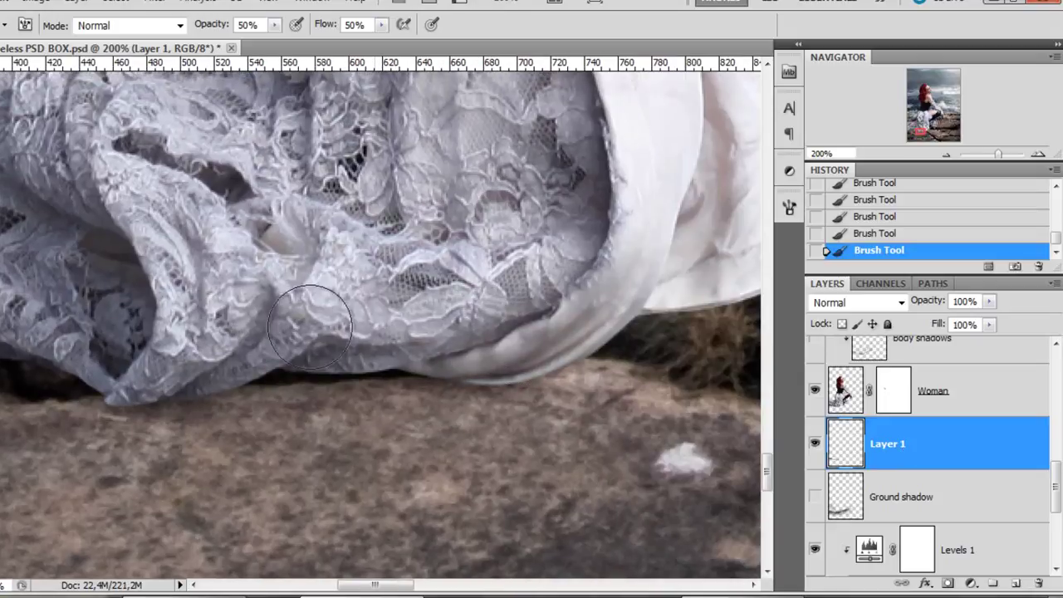
{"action": "right_click", "coordinate": [566, 316]}
{"action": "left_click_drag", "start_coordinate": [621, 319], "coordinate": [619, 320]}
{"action": "mouse_move", "coordinate": [322, 337]}
{"action": "left_mouse_down"}
{"action": "mouse_move", "coordinate": [478, 334]}
{"action": "mouse_move", "coordinate": [297, 337]}
{"action": "mouse_move", "coordinate": [265, 347]}
{"action": "left_mouse_up"}
{"action": "mouse_move", "coordinate": [231, 359]}
{"action": "left_mouse_down"}
{"action": "mouse_move", "coordinate": [189, 360]}
{"action": "mouse_move", "coordinate": [263, 340]}
{"action": "mouse_move", "coordinate": [136, 382]}
{"action": "mouse_move", "coordinate": [259, 355]}
{"action": "left_mouse_up"}
Continue the contact shadow beneath the white skirt hem, the netting tip, the boot and the trailing cloth behind it
{"action": "left_click_drag", "start_coordinate": [511, 348], "coordinate": [124, 418]}
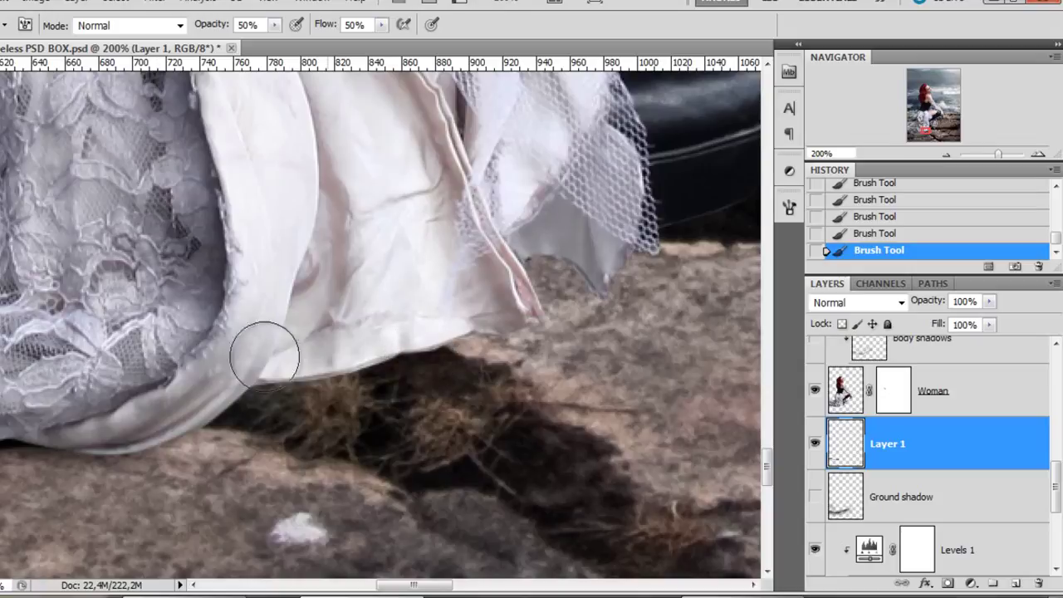
{"action": "mouse_move", "coordinate": [220, 390]}
{"action": "left_mouse_down"}
{"action": "mouse_move", "coordinate": [201, 411]}
{"action": "mouse_move", "coordinate": [98, 433]}
{"action": "mouse_move", "coordinate": [56, 406]}
{"action": "left_mouse_up"}
{"action": "mouse_move", "coordinate": [477, 344]}
{"action": "left_mouse_down"}
{"action": "mouse_move", "coordinate": [293, 414]}
{"action": "mouse_move", "coordinate": [64, 472]}
{"action": "mouse_move", "coordinate": [34, 520]}
{"action": "left_mouse_up"}
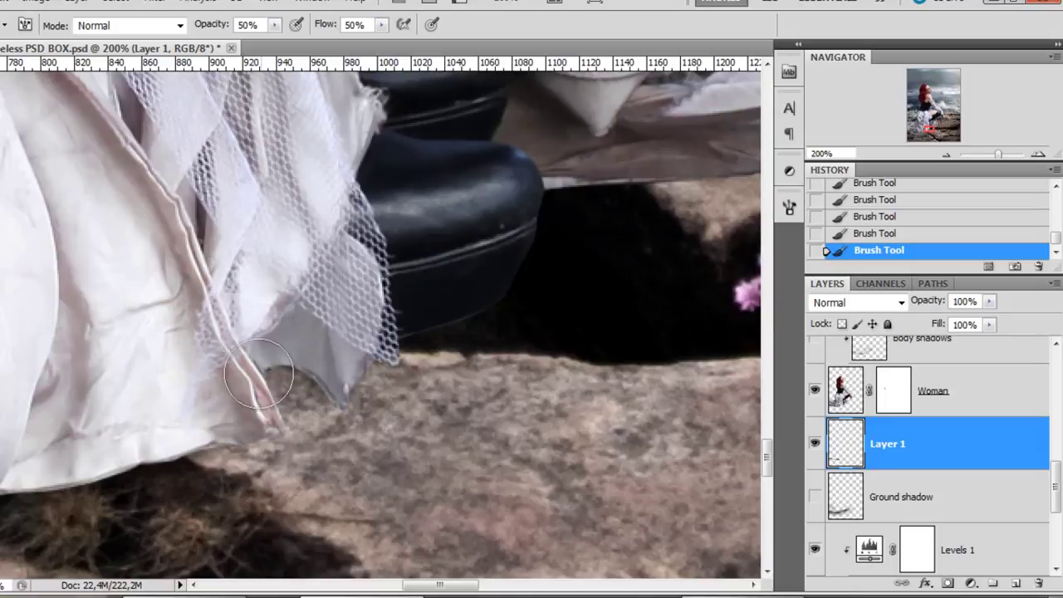
{"action": "mouse_move", "coordinate": [249, 407]}
{"action": "left_mouse_down"}
{"action": "mouse_move", "coordinate": [260, 436]}
{"action": "mouse_move", "coordinate": [273, 368]}
{"action": "mouse_move", "coordinate": [340, 394]}
{"action": "mouse_move", "coordinate": [382, 349]}
{"action": "left_mouse_up"}
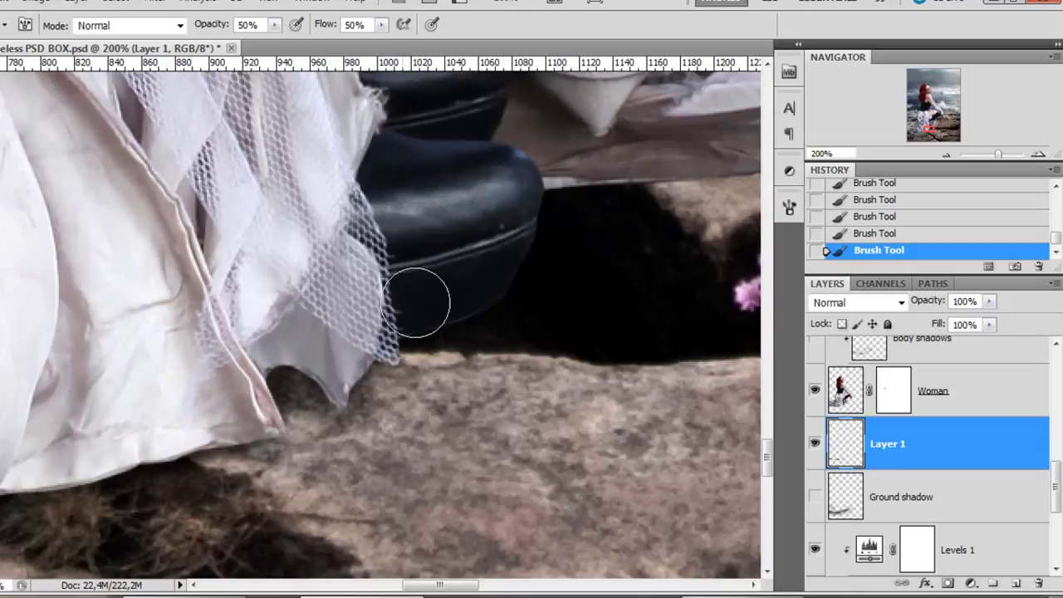
{"action": "left_click_drag", "start_coordinate": [567, 241], "coordinate": [258, 454]}
{"action": "mouse_move", "coordinate": [580, 337]}
{"action": "left_mouse_down"}
{"action": "mouse_move", "coordinate": [396, 374]}
{"action": "mouse_move", "coordinate": [532, 338]}
{"action": "mouse_move", "coordinate": [316, 374]}
{"action": "mouse_move", "coordinate": [485, 363]}
{"action": "mouse_move", "coordinate": [550, 330]}
{"action": "mouse_move", "coordinate": [244, 380]}
{"action": "mouse_move", "coordinate": [401, 365]}
{"action": "mouse_move", "coordinate": [520, 332]}
{"action": "mouse_move", "coordinate": [425, 364]}
{"action": "mouse_move", "coordinate": [537, 347]}
{"action": "mouse_move", "coordinate": [458, 353]}
{"action": "left_mouse_up"}
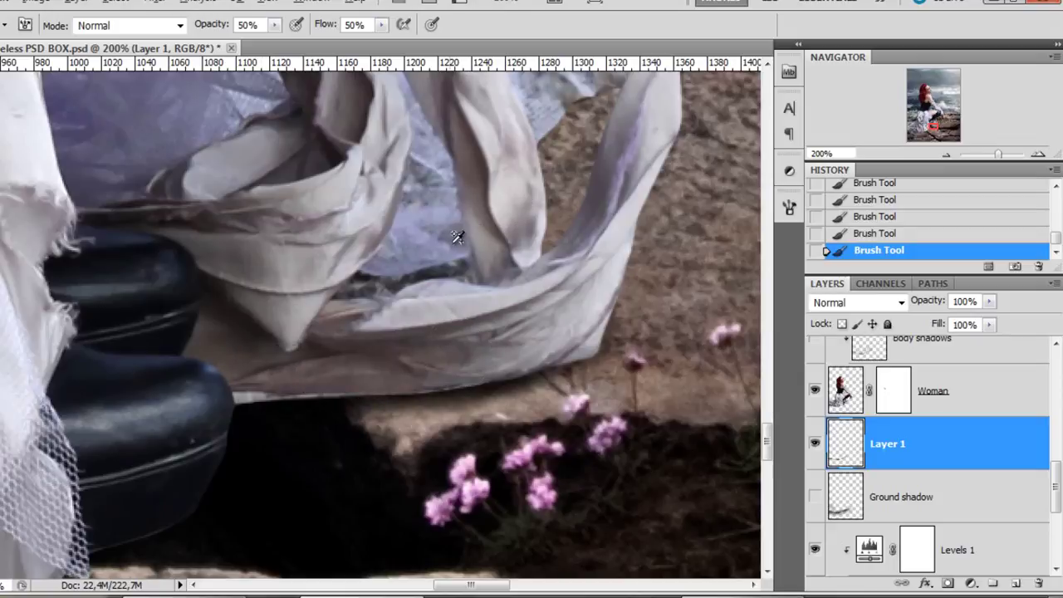
Hide and show Layer 1 to compare the skirt hem on the rocks with and without the painted contact shadow
{"action": "scroll", "coordinate": [453, 242], "scroll_direction": "down", "scroll_amount": 3}
{"action": "left_click_drag", "start_coordinate": [214, 370], "coordinate": [420, 389]}
{"action": "scroll", "coordinate": [314, 362], "scroll_direction": "up", "scroll_amount": 1}
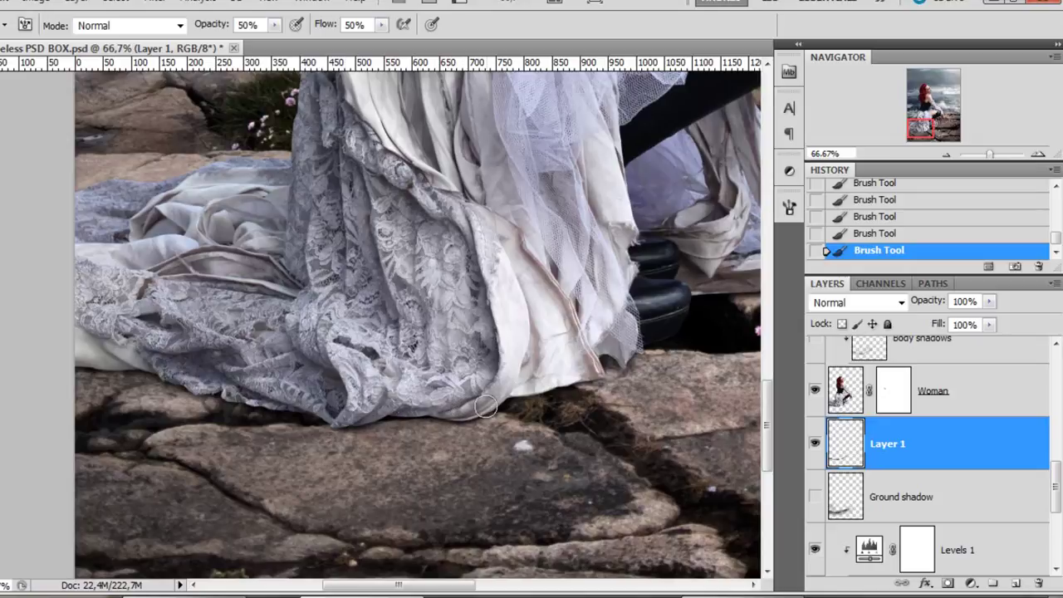
{"action": "left_click", "coordinate": [814, 446]}
{"action": "left_click", "coordinate": [815, 446]}
{"action": "left_click", "coordinate": [815, 446]}
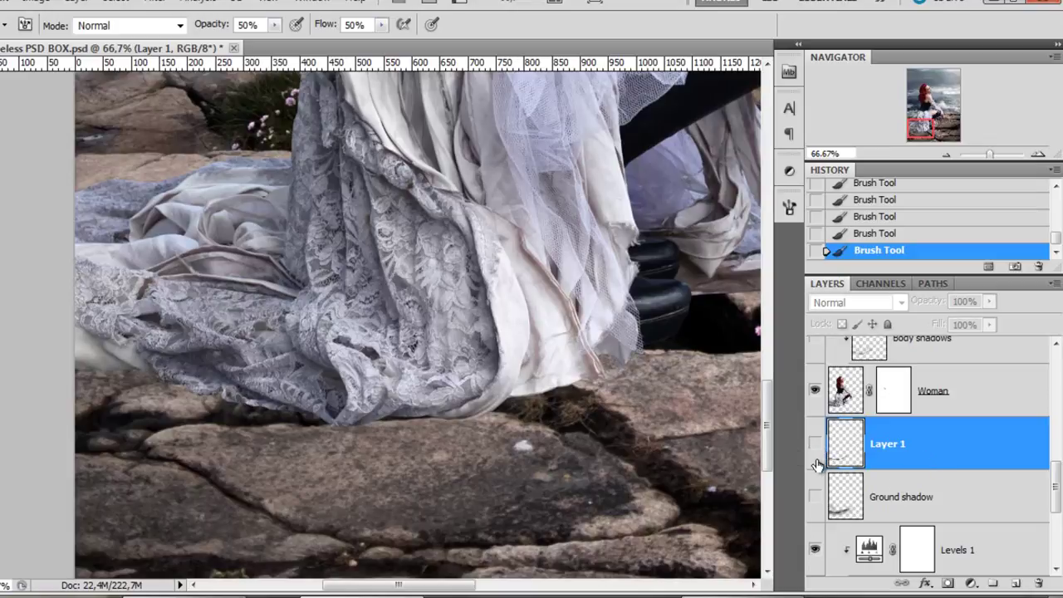
{"action": "left_click", "coordinate": [817, 448]}
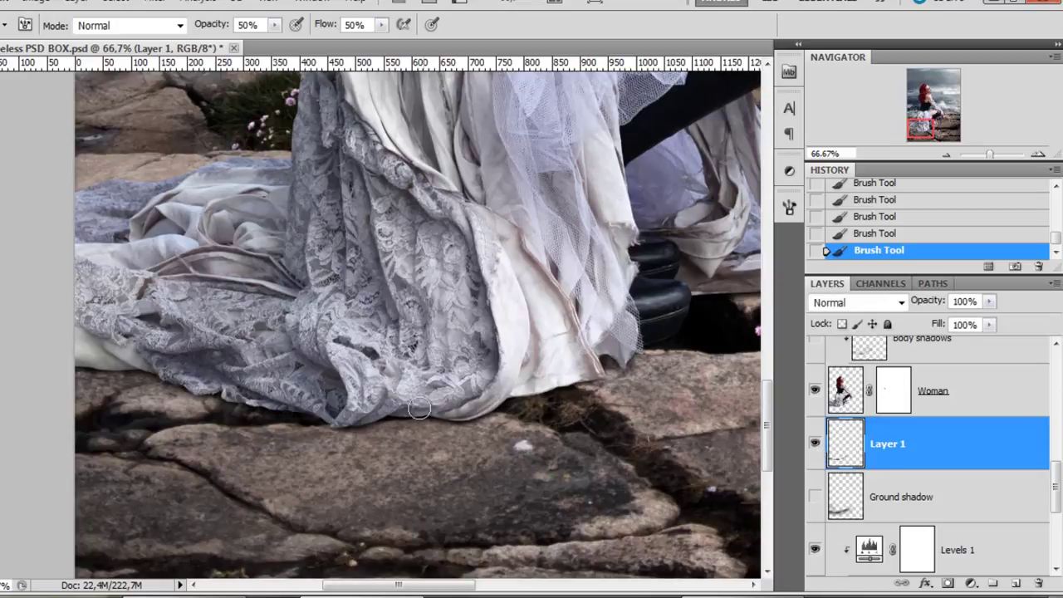
Set the brush to 93 px with minimum hardness, 25% opacity and 25% flow for a softer shadow
{"action": "right_click", "coordinate": [296, 345]}
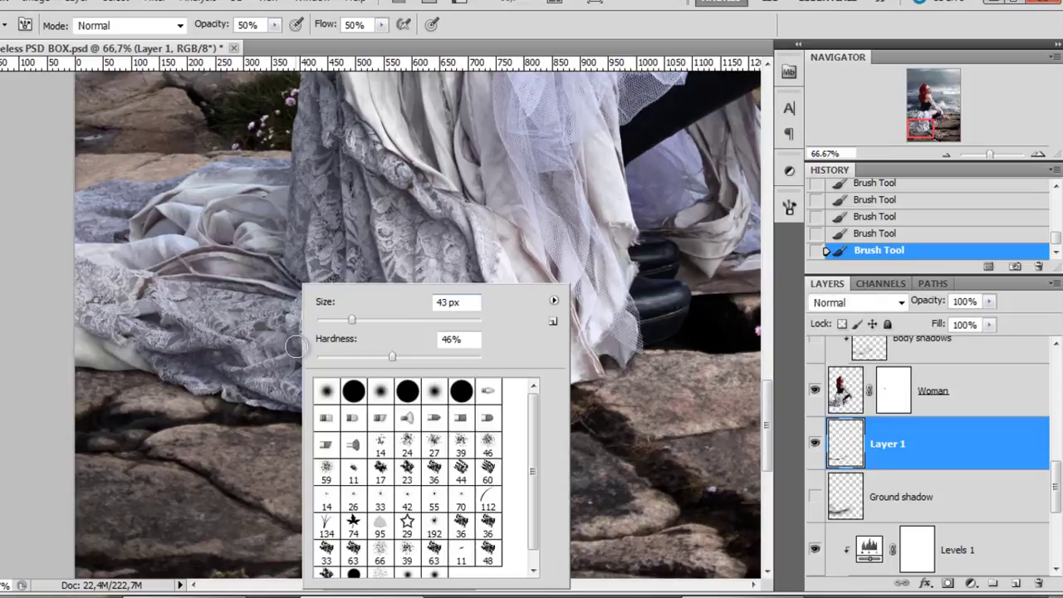
{"action": "left_click", "coordinate": [392, 322]}
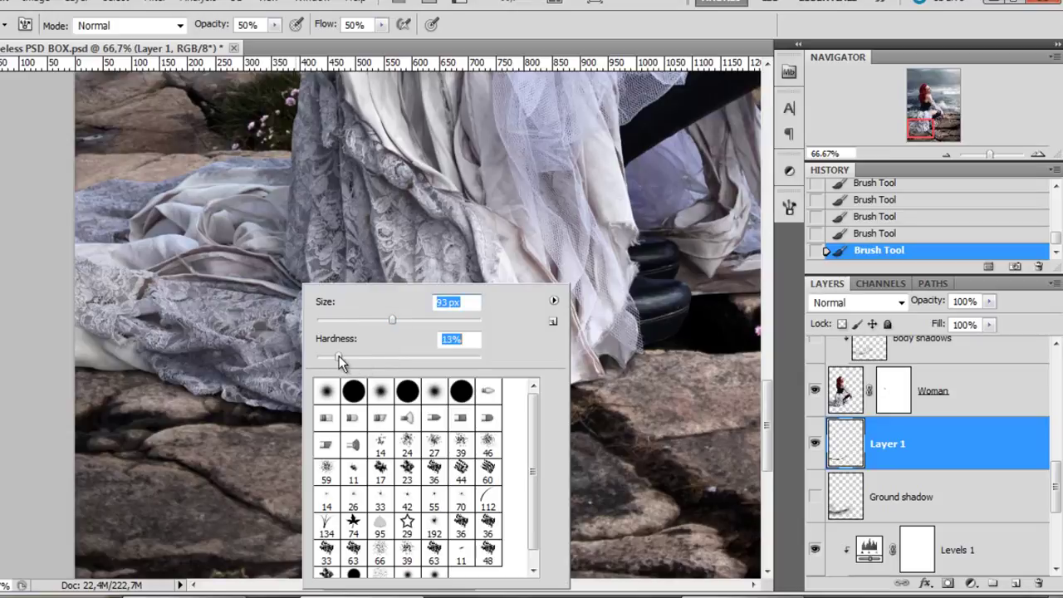
{"action": "left_click_drag", "start_coordinate": [339, 359], "coordinate": [314, 358]}
{"action": "left_click", "coordinate": [262, 27]}
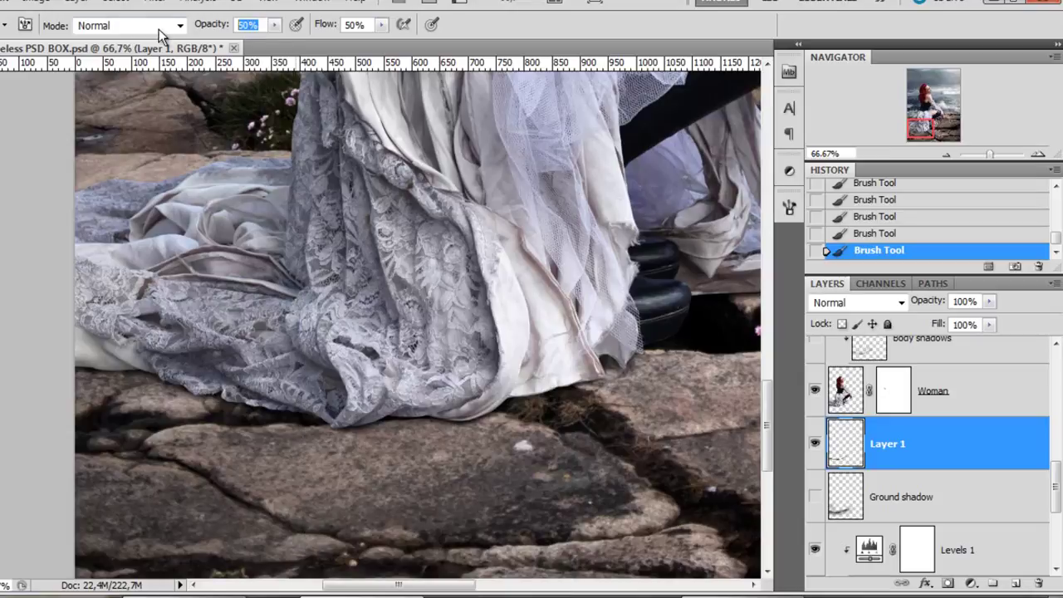
{"action": "type", "text": "25"}
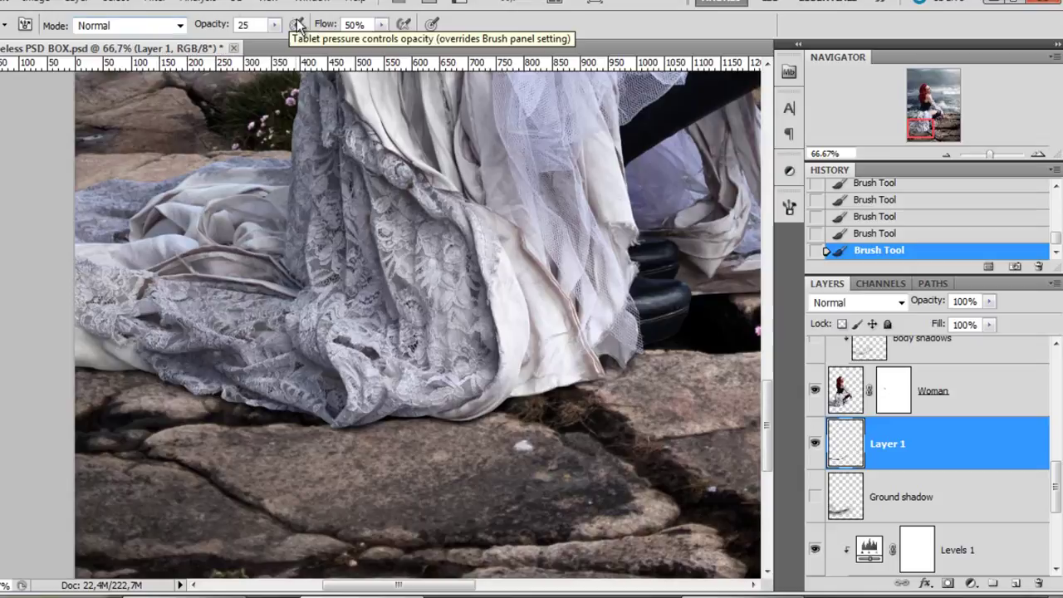
{"action": "key", "text": "Tab"}
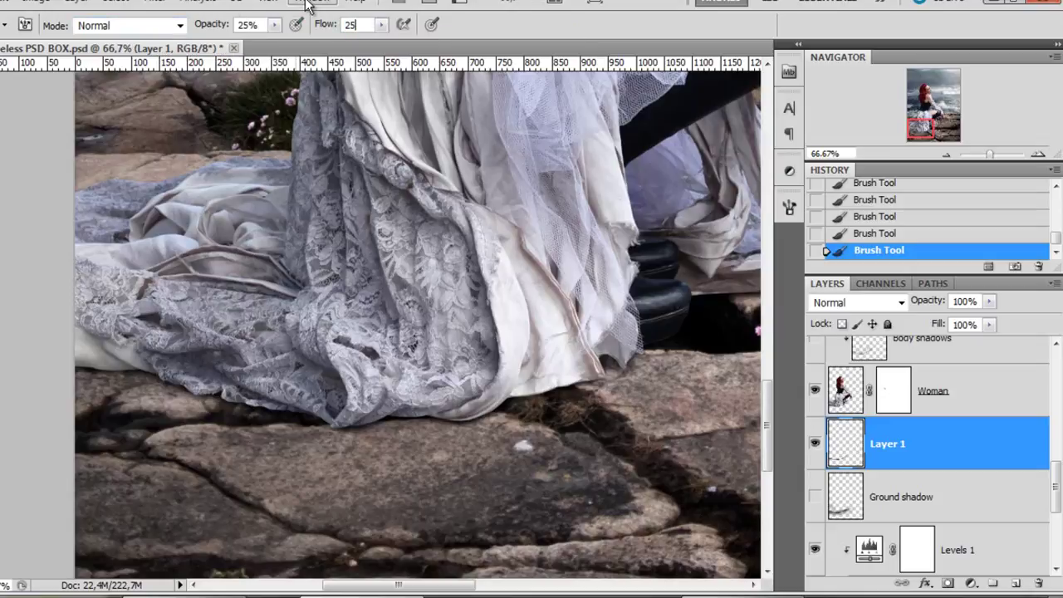
Set the soft brush to 114 px at 25% flow and paint soft shadow on Layer 1 along the skirt hem
{"action": "type", "text": "25"}
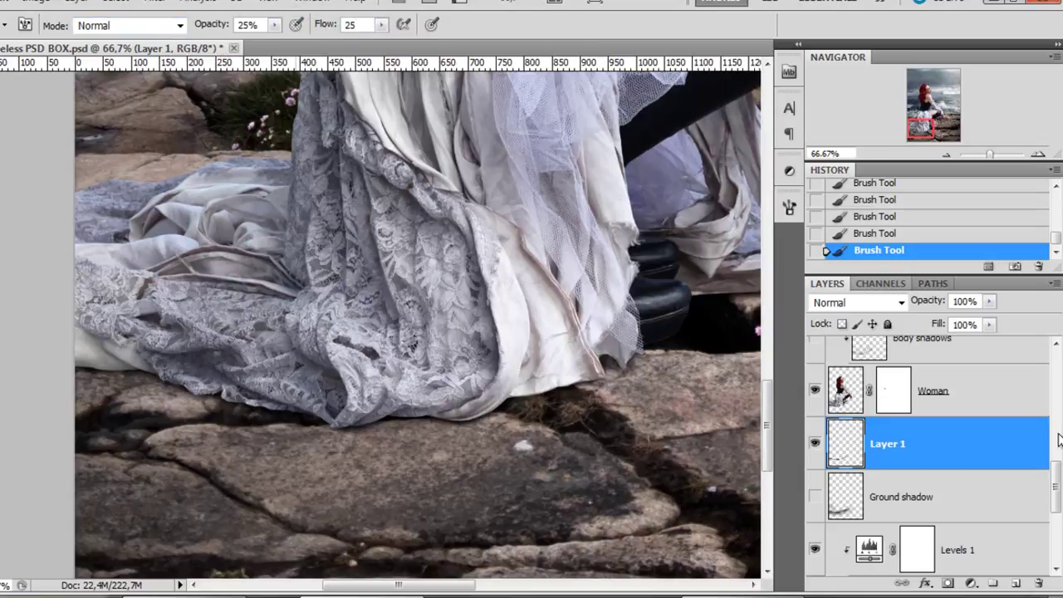
{"action": "right_click", "coordinate": [338, 331]}
{"action": "left_click_drag", "start_coordinate": [441, 320], "coordinate": [448, 324]}
{"action": "left_click", "coordinate": [974, 461]}
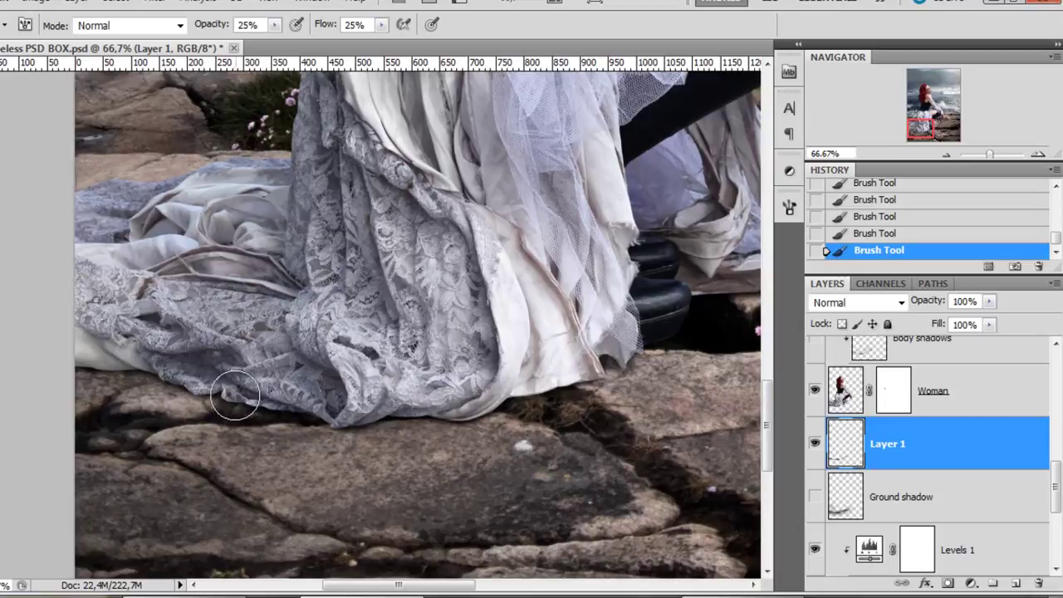
{"action": "mouse_move", "coordinate": [67, 375]}
{"action": "left_mouse_down"}
{"action": "mouse_move", "coordinate": [510, 447]}
{"action": "mouse_move", "coordinate": [387, 433]}
{"action": "mouse_move", "coordinate": [202, 387]}
{"action": "mouse_move", "coordinate": [59, 404]}
{"action": "mouse_move", "coordinate": [239, 428]}
{"action": "mouse_move", "coordinate": [515, 407]}
{"action": "mouse_move", "coordinate": [578, 387]}
{"action": "mouse_move", "coordinate": [256, 413]}
{"action": "mouse_move", "coordinate": [146, 405]}
{"action": "left_mouse_up"}
{"action": "key", "text": "space"}
{"action": "mouse_move", "coordinate": [564, 383]}
{"action": "left_mouse_down"}
{"action": "mouse_move", "coordinate": [312, 455]}
{"action": "mouse_move", "coordinate": [396, 435]}
{"action": "left_mouse_up"}
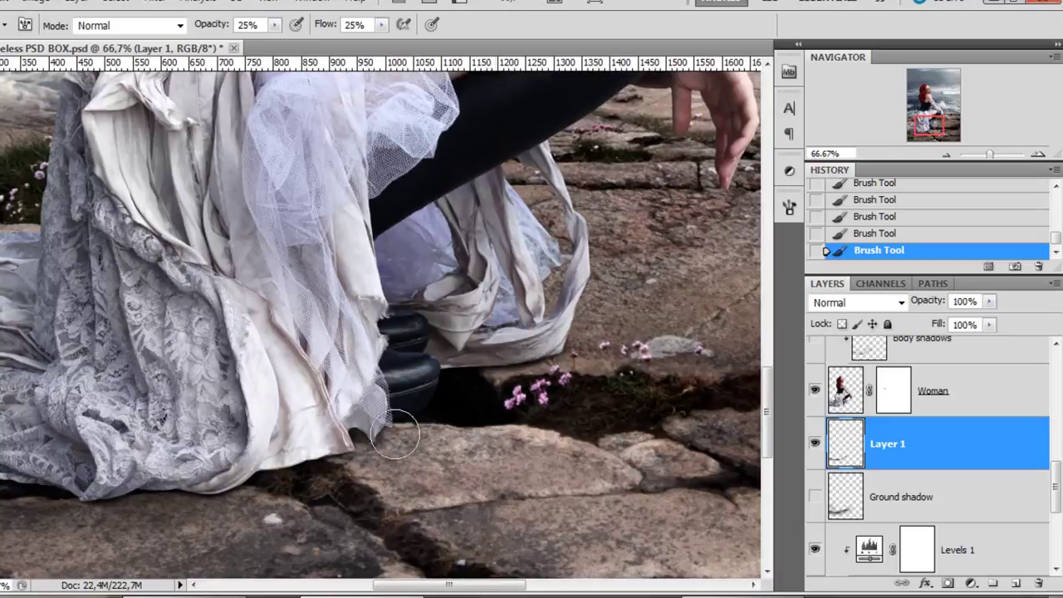
{"action": "key", "text": "space"}
{"action": "mouse_move", "coordinate": [153, 526]}
{"action": "left_mouse_down"}
{"action": "mouse_move", "coordinate": [474, 436]}
{"action": "mouse_move", "coordinate": [577, 371]}
{"action": "mouse_move", "coordinate": [266, 439]}
{"action": "mouse_move", "coordinate": [216, 468]}
{"action": "mouse_move", "coordinate": [224, 465]}
{"action": "left_mouse_up"}
{"action": "left_click_drag", "start_coordinate": [331, 443], "coordinate": [93, 443]}
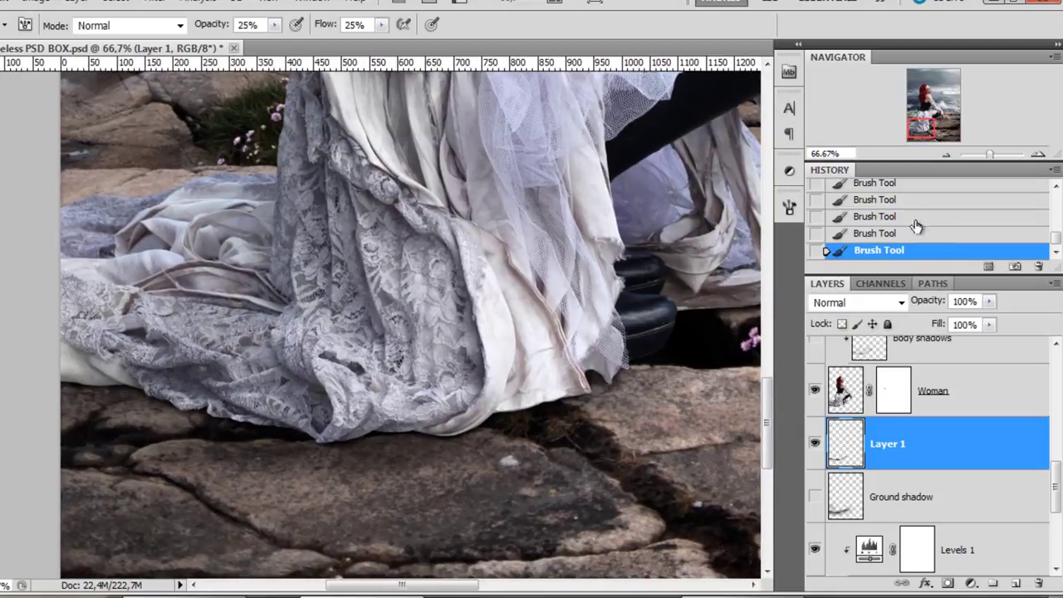
Revert the last four brush strokes, enlarge the brush, and paint a broader soft shadow beneath the skirt from the lace hem to the boot
{"action": "left_click", "coordinate": [879, 184]}
{"action": "right_click", "coordinate": [394, 285]}
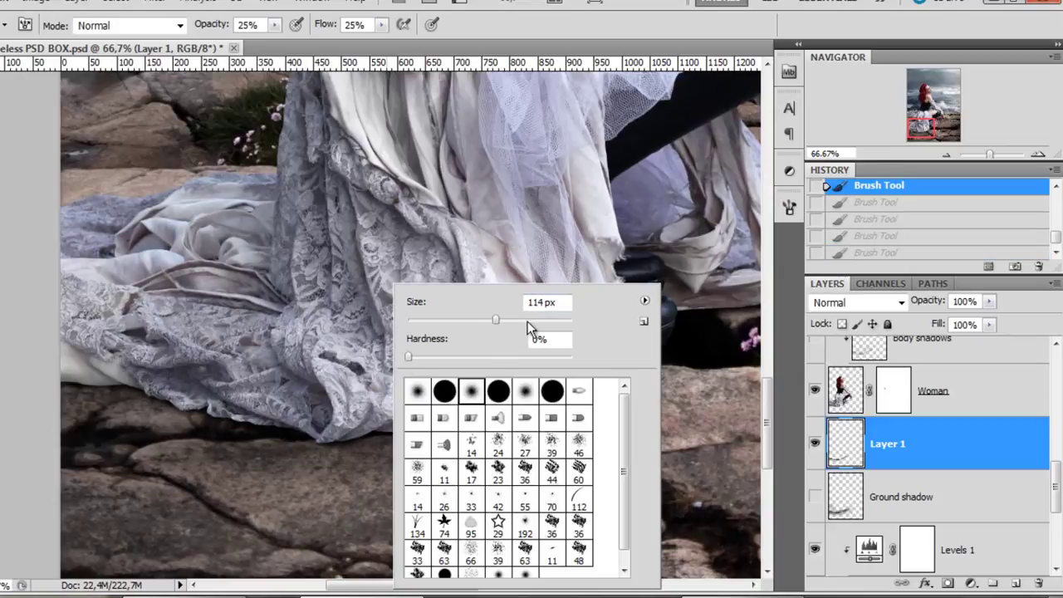
{"action": "left_click", "coordinate": [540, 321]}
{"action": "mouse_move", "coordinate": [145, 438]}
{"action": "left_mouse_down"}
{"action": "mouse_move", "coordinate": [355, 463]}
{"action": "mouse_move", "coordinate": [668, 359]}
{"action": "mouse_move", "coordinate": [684, 325]}
{"action": "left_mouse_up"}
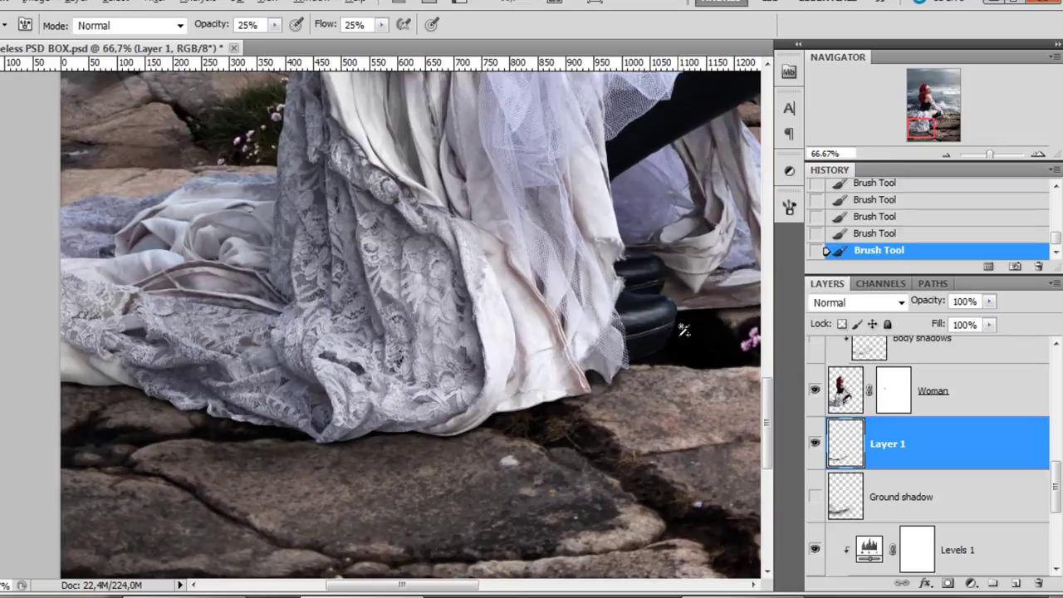
Hide and show Layer 1 to compare the rocks with and without the broad soft shadow
{"action": "key", "text": "ctrl+minus"}
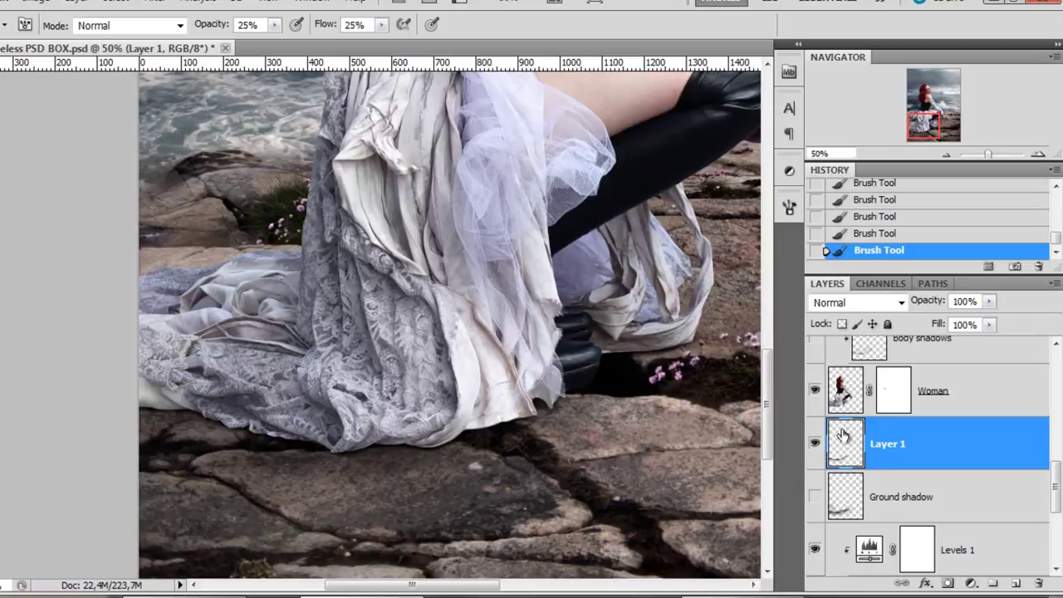
{"action": "left_click", "coordinate": [814, 446]}
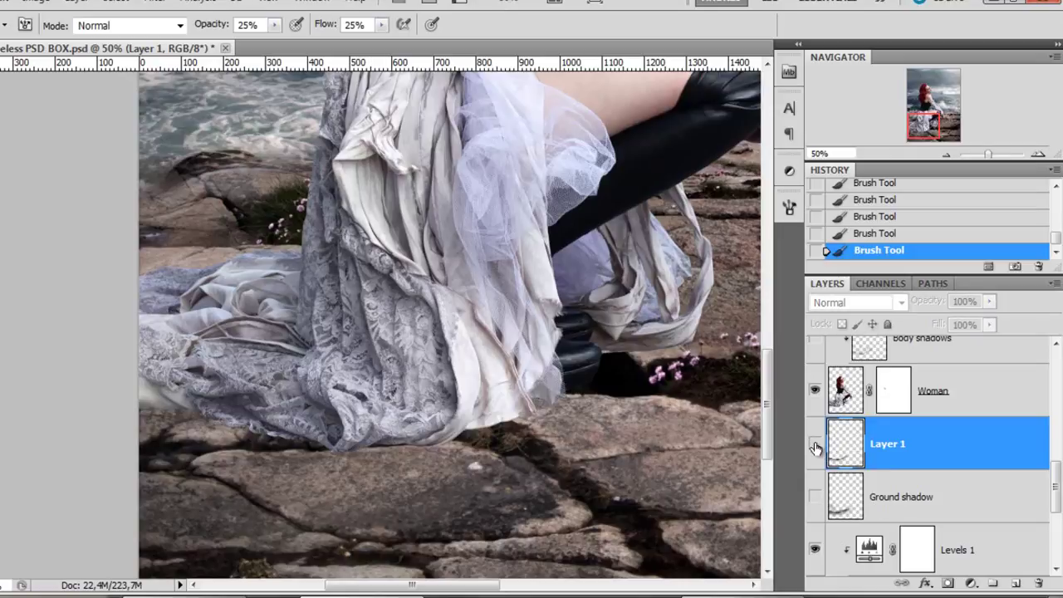
{"action": "left_click", "coordinate": [815, 446]}
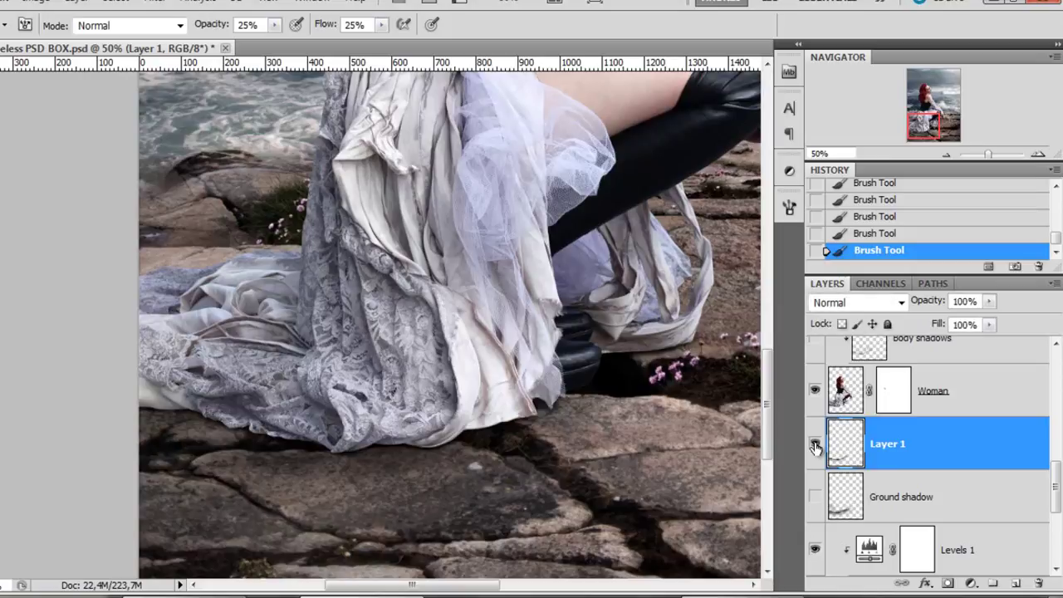
Delete Layer 1 and make the prepared Ground shadow layer visible
{"action": "left_click_drag", "start_coordinate": [996, 451], "coordinate": [1039, 583]}
{"action": "left_click", "coordinate": [814, 392]}
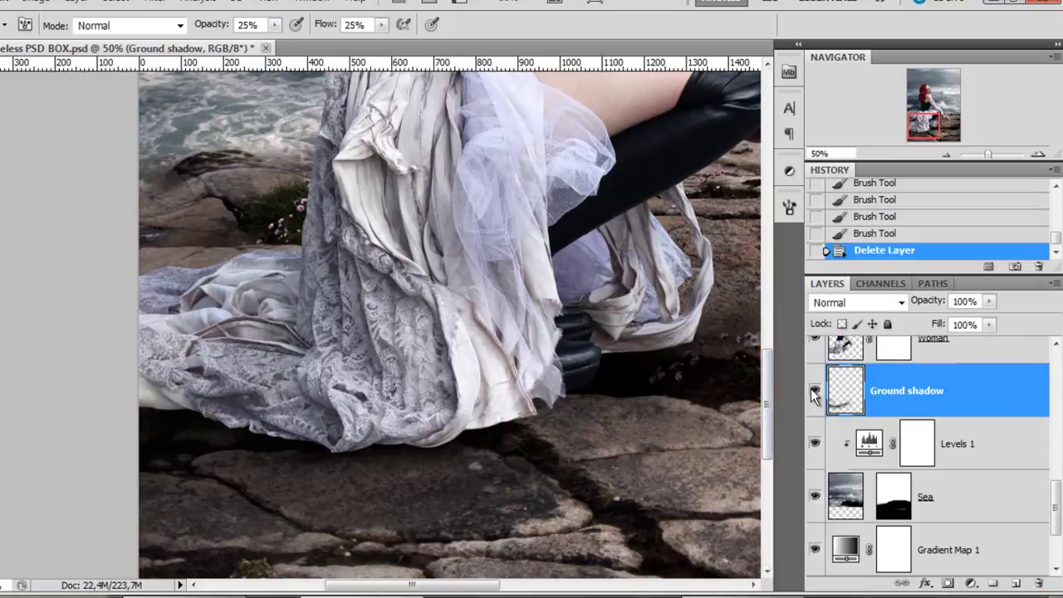
{"action": "mouse_move", "coordinate": [631, 445]}
{"action": "left_mouse_down"}
{"action": "mouse_move", "coordinate": [589, 443]}
{"action": "mouse_move", "coordinate": [587, 452]}
{"action": "left_mouse_up"}
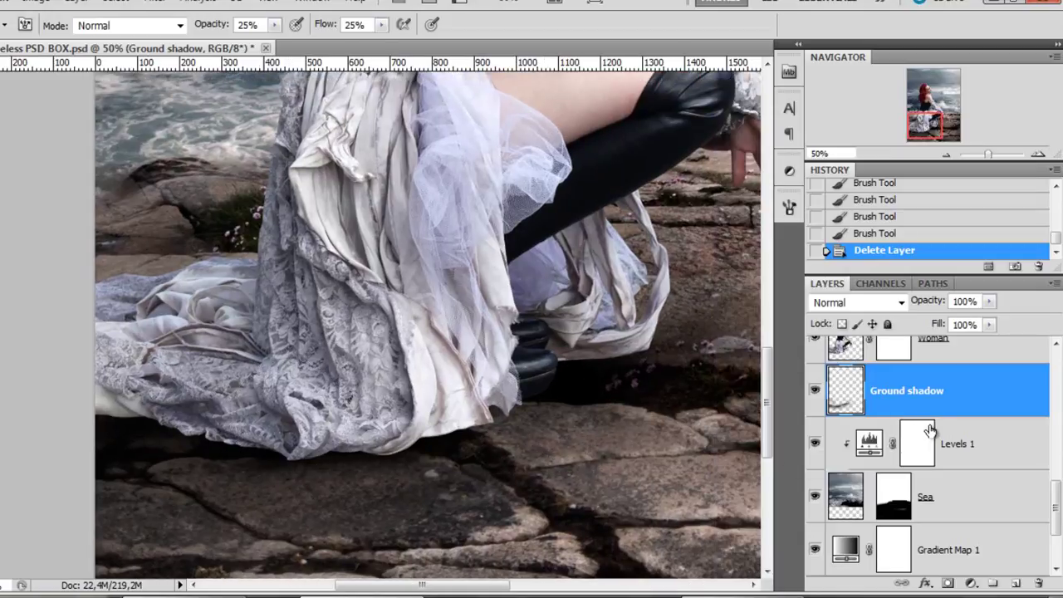
Select the Body shadows layer and show and hide it to preview its shading on the dress
{"action": "scroll", "coordinate": [954, 419], "scroll_direction": "up", "scroll_amount": 2}
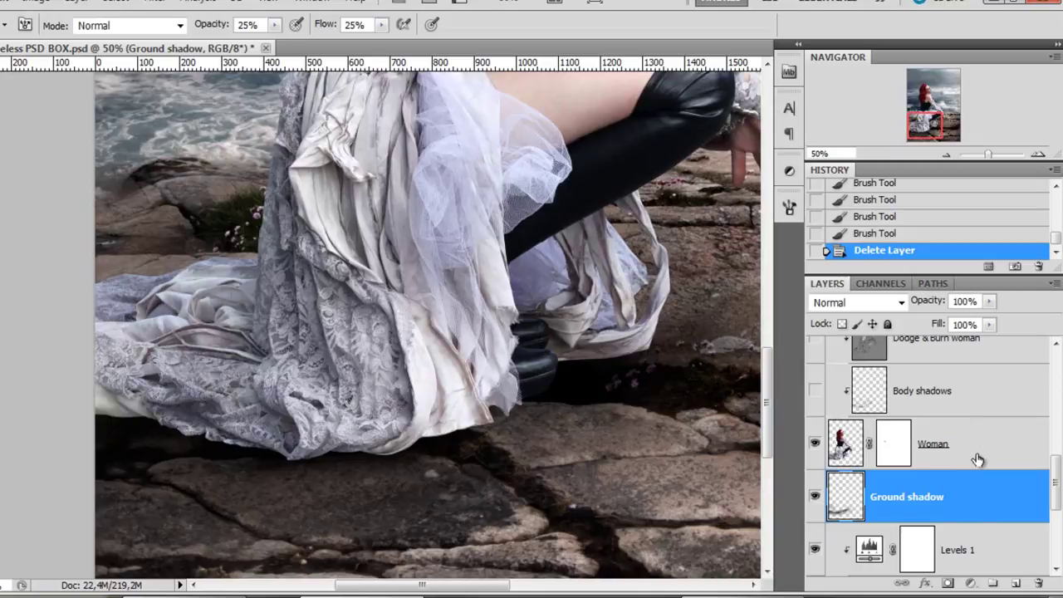
{"action": "left_click", "coordinate": [978, 456]}
{"action": "left_click", "coordinate": [976, 407]}
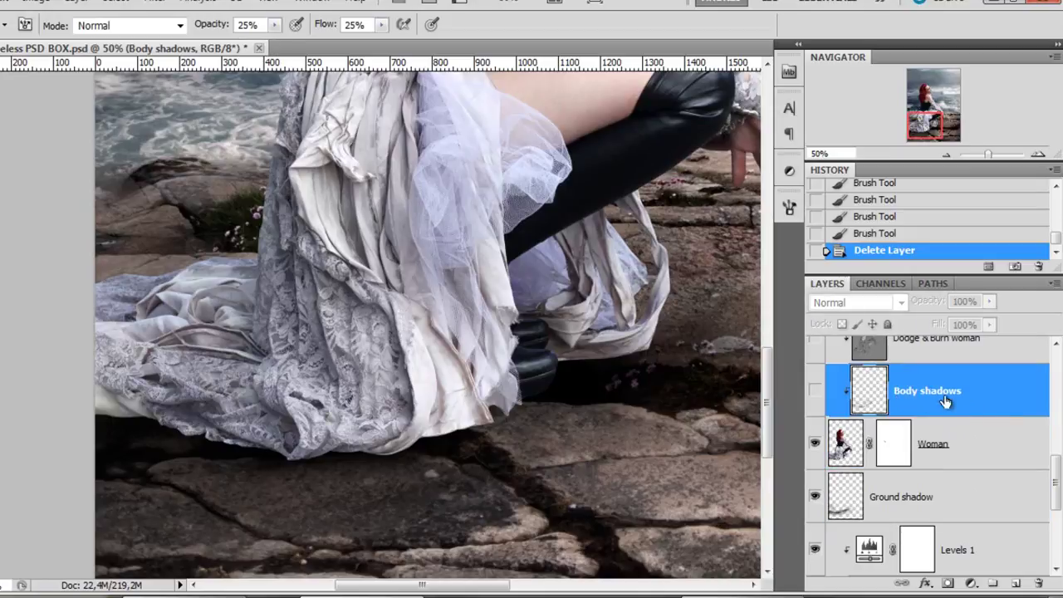
{"action": "left_click", "coordinate": [815, 396]}
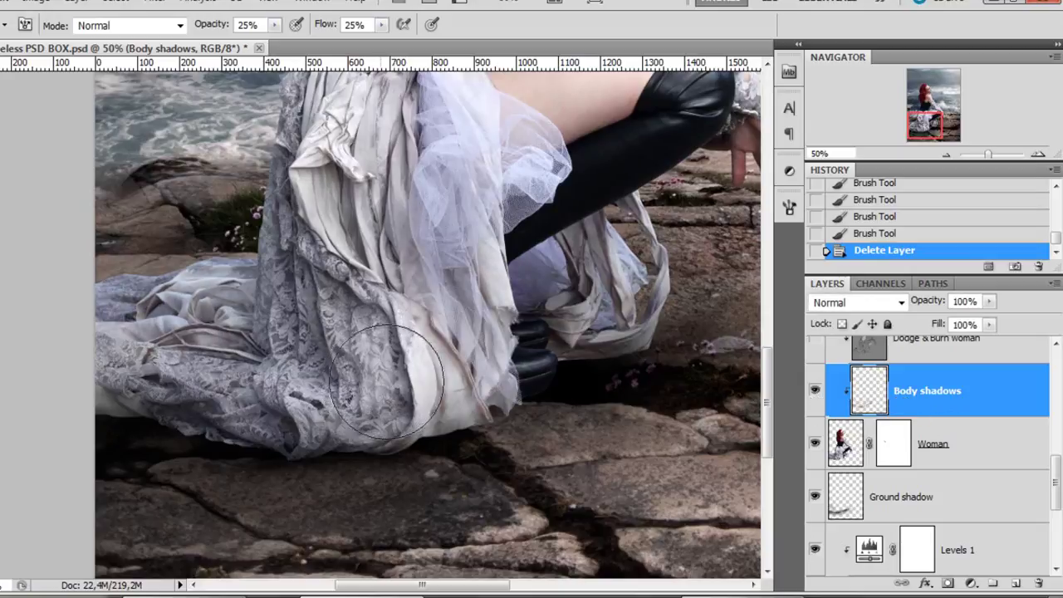
{"action": "left_click", "coordinate": [815, 396]}
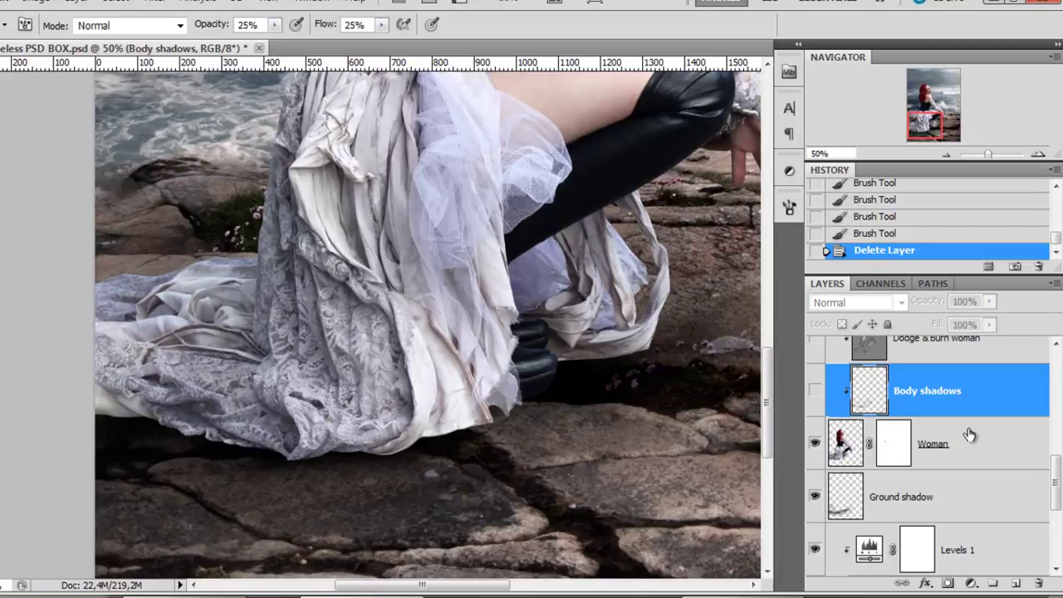
Create a new layer directly above the Woman layer, clipped to it
{"action": "left_click", "coordinate": [969, 436]}
{"action": "left_click", "coordinate": [1016, 583]}
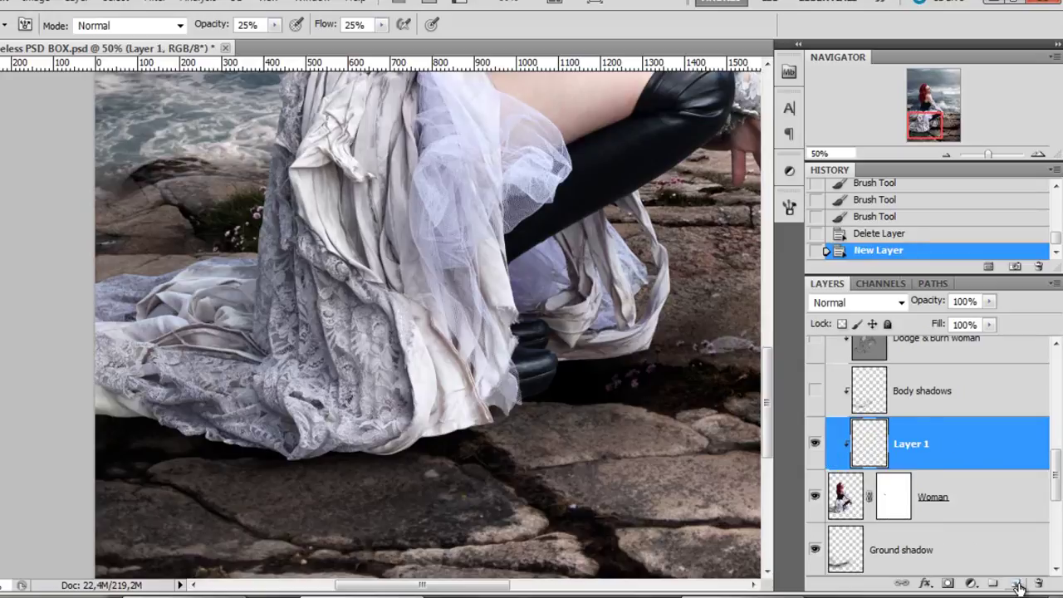
{"action": "right_click", "coordinate": [984, 443]}
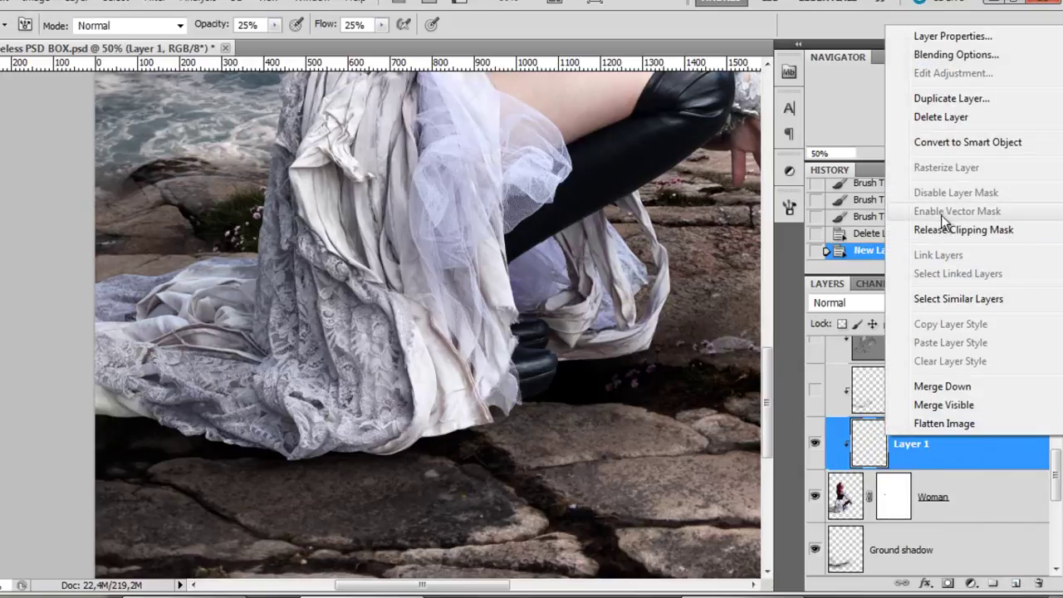
{"action": "left_click", "coordinate": [1000, 491]}
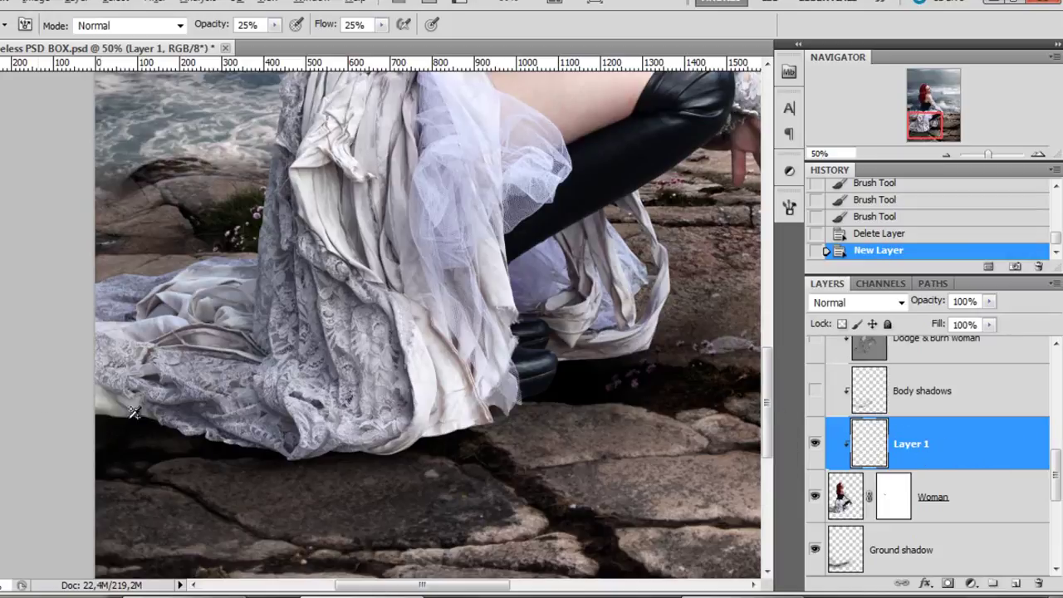
Paint soft shadows on the clipped Layer 1 over the lower edge of the dress, from the netting tip to the trailing lace
{"action": "key", "text": "ctrl+plus"}
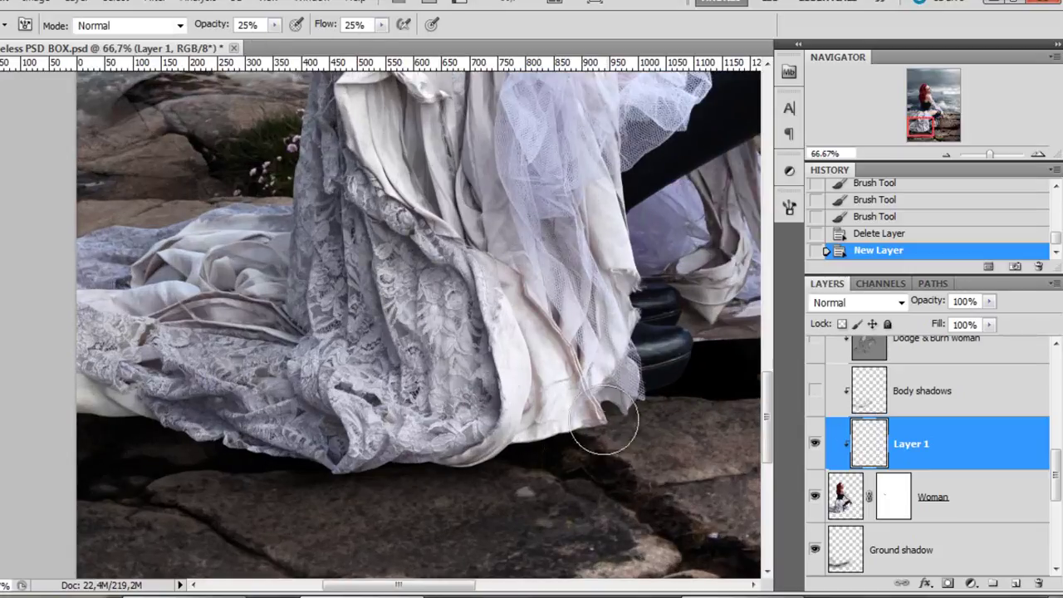
{"action": "mouse_move", "coordinate": [613, 400]}
{"action": "left_mouse_down"}
{"action": "mouse_move", "coordinate": [427, 442]}
{"action": "mouse_move", "coordinate": [334, 439]}
{"action": "left_mouse_up"}
{"action": "mouse_move", "coordinate": [522, 443]}
{"action": "left_mouse_down"}
{"action": "mouse_move", "coordinate": [277, 425]}
{"action": "mouse_move", "coordinate": [313, 430]}
{"action": "left_mouse_up"}
{"action": "mouse_move", "coordinate": [51, 374]}
{"action": "left_mouse_down"}
{"action": "mouse_move", "coordinate": [82, 376]}
{"action": "mouse_move", "coordinate": [185, 421]}
{"action": "left_mouse_up"}
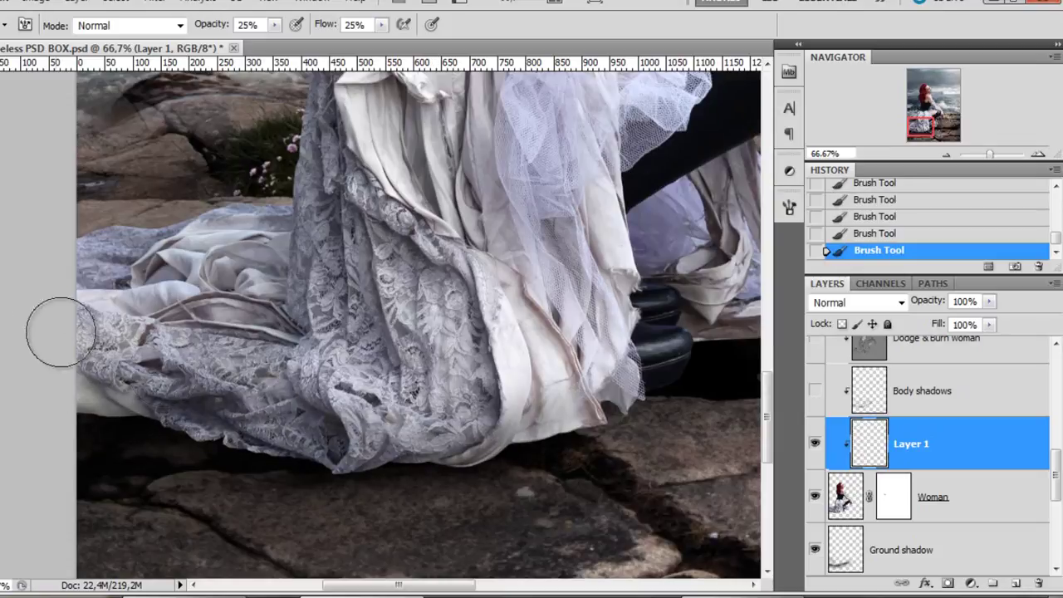
{"action": "left_click_drag", "start_coordinate": [62, 334], "coordinate": [202, 365]}
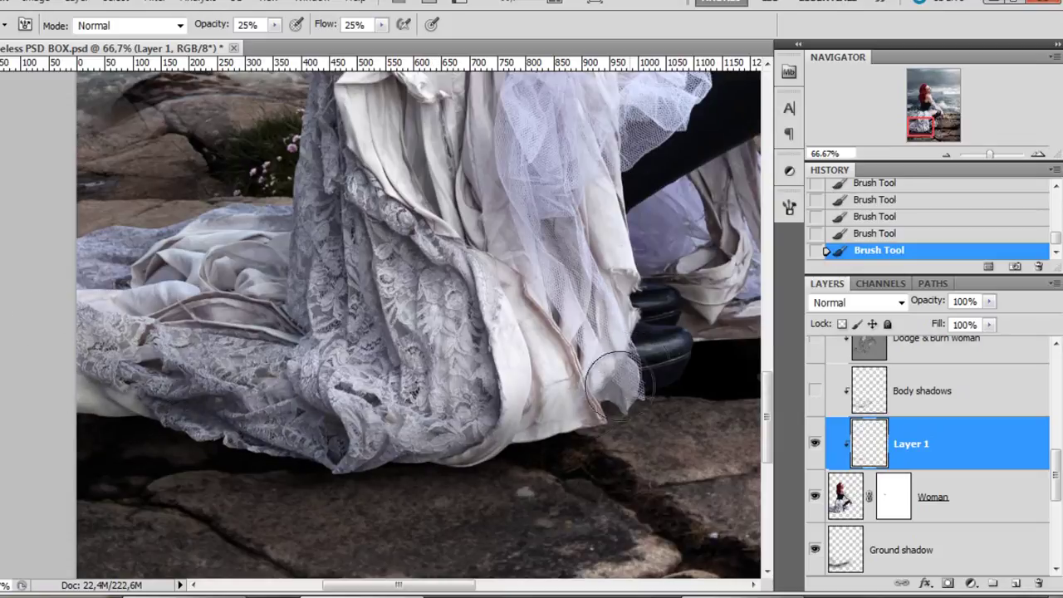
{"action": "mouse_move", "coordinate": [613, 384]}
{"action": "left_mouse_down"}
{"action": "mouse_move", "coordinate": [451, 437]}
{"action": "mouse_move", "coordinate": [301, 441]}
{"action": "mouse_move", "coordinate": [248, 410]}
{"action": "left_mouse_up"}
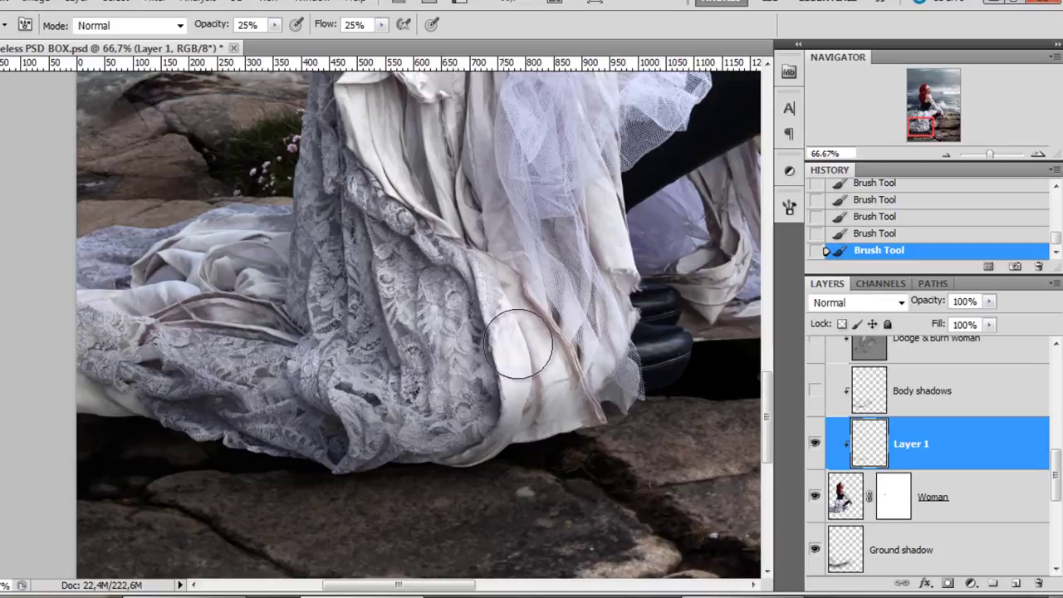
Lower the brush opacity to 16% and build up the shadow on the trailing lace and the lower folds of the skirt
{"action": "left_click", "coordinate": [276, 25]}
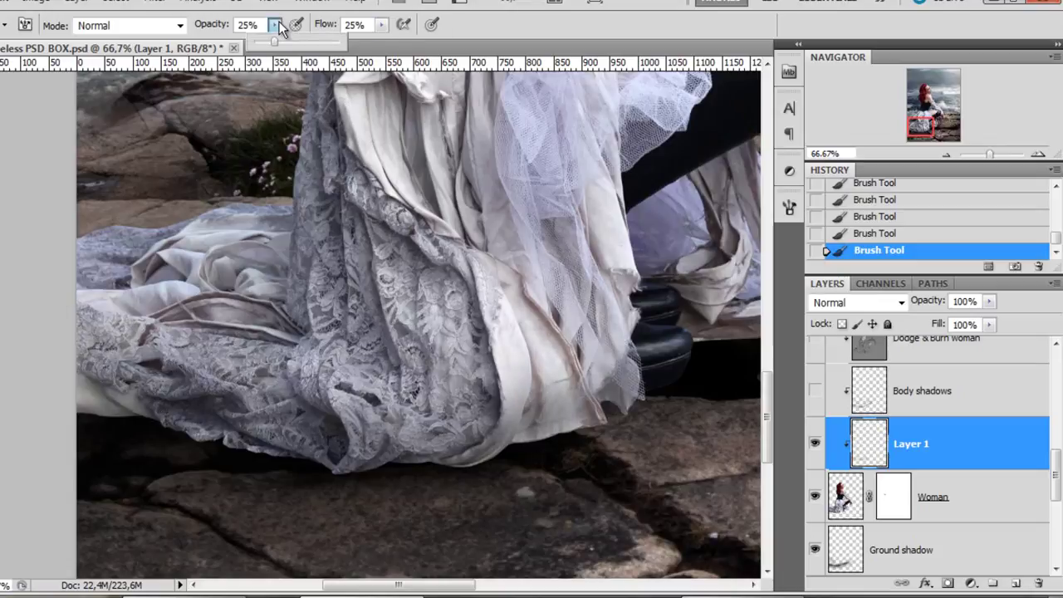
{"action": "left_click_drag", "start_coordinate": [267, 46], "coordinate": [265, 46]}
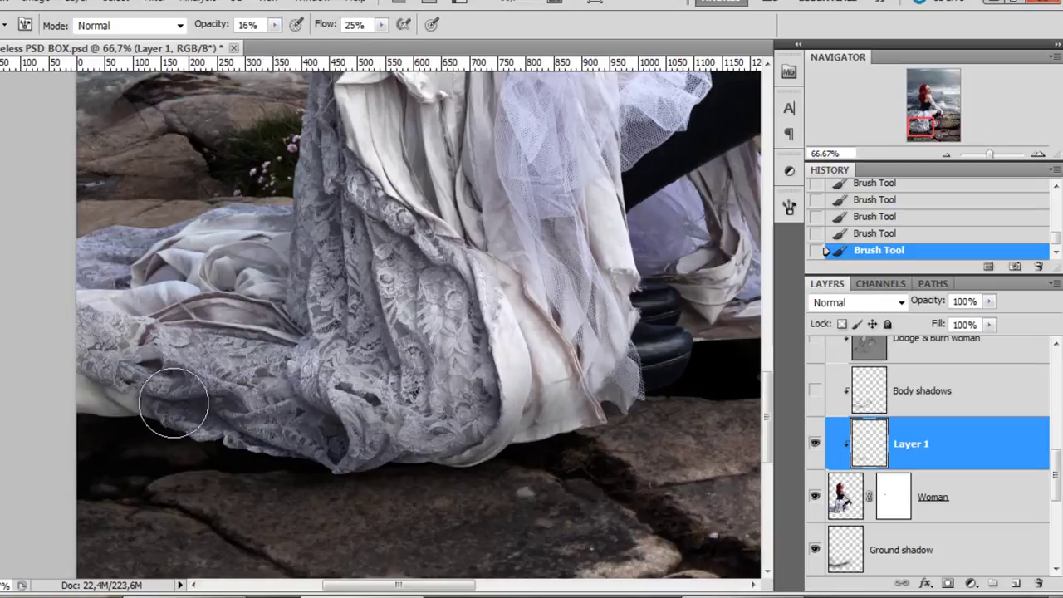
{"action": "left_click_drag", "start_coordinate": [53, 342], "coordinate": [234, 356]}
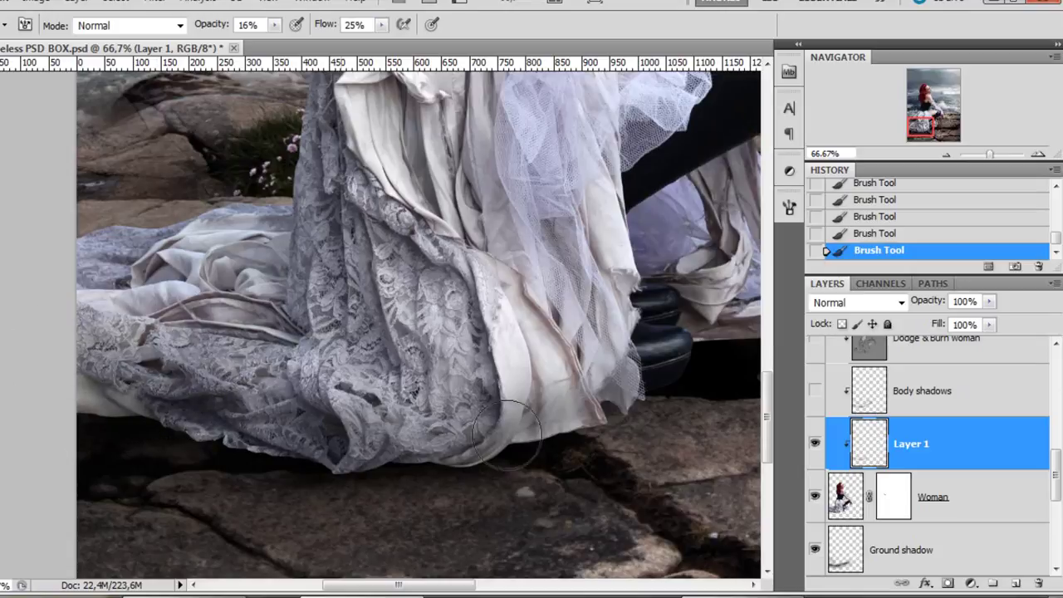
{"action": "left_click_drag", "start_coordinate": [429, 415], "coordinate": [359, 409]}
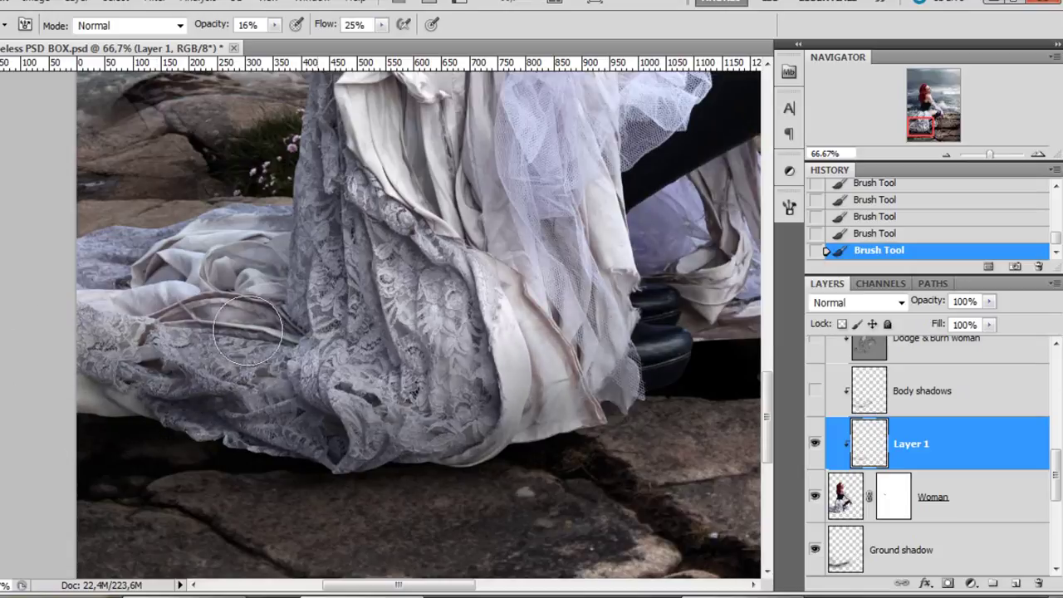
{"action": "scroll", "coordinate": [310, 309], "scroll_direction": "down", "scroll_amount": 1}
{"action": "mouse_move", "coordinate": [608, 296]}
{"action": "left_mouse_down"}
{"action": "mouse_move", "coordinate": [669, 283]}
{"action": "mouse_move", "coordinate": [695, 290]}
{"action": "mouse_move", "coordinate": [699, 249]}
{"action": "left_mouse_up"}
{"action": "mouse_move", "coordinate": [538, 228]}
{"action": "left_mouse_down"}
{"action": "mouse_move", "coordinate": [548, 355]}
{"action": "mouse_move", "coordinate": [506, 395]}
{"action": "left_mouse_up"}
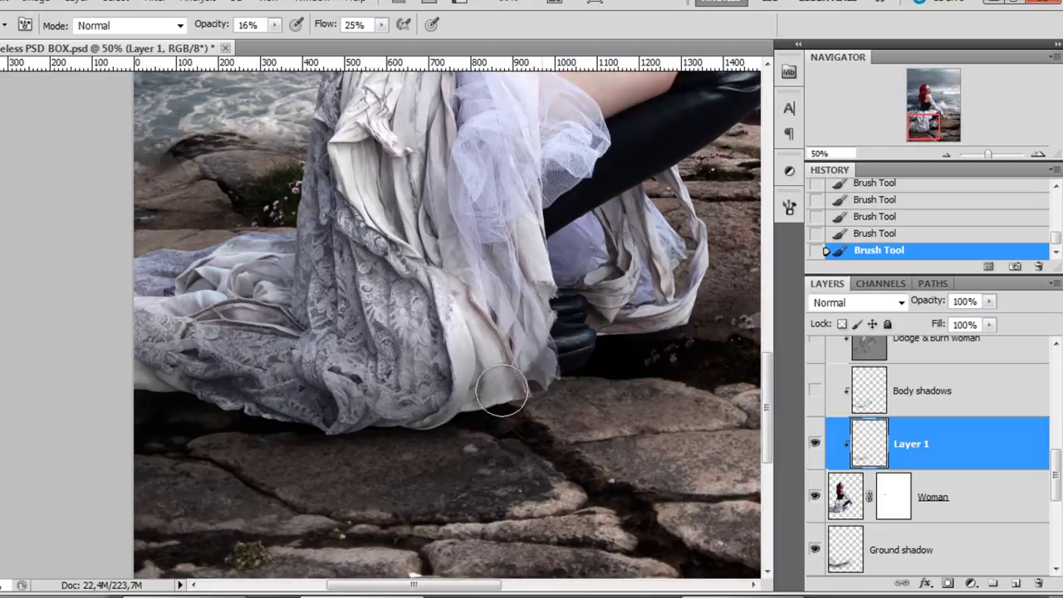
Hide and show the clipped Layer 1 to compare the dress with and without the painted body shadow
{"action": "scroll", "coordinate": [446, 380], "scroll_direction": "down", "scroll_amount": 1}
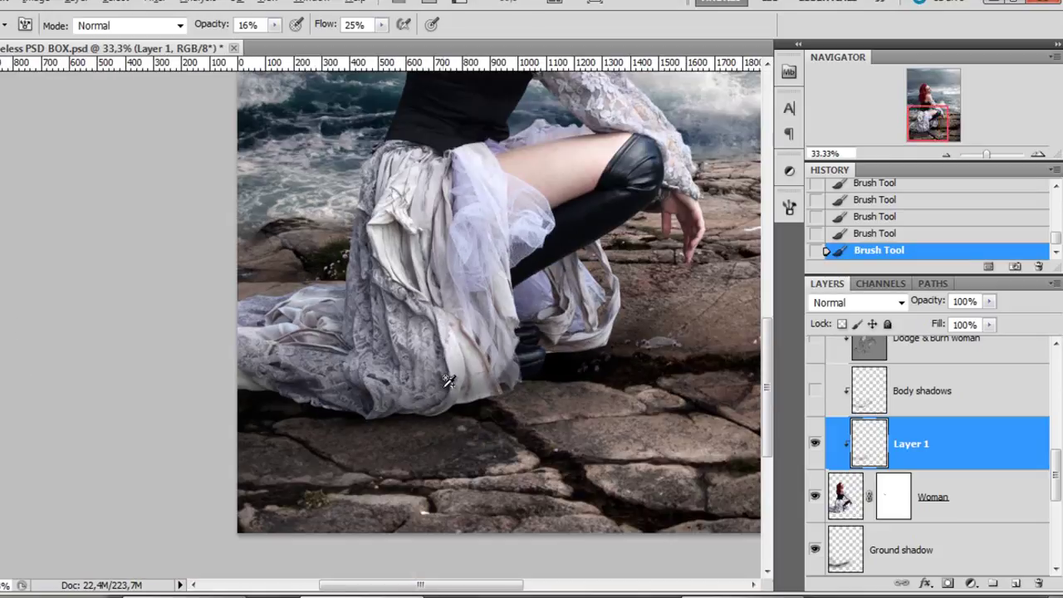
{"action": "scroll", "coordinate": [432, 364], "scroll_direction": "up", "scroll_amount": 1}
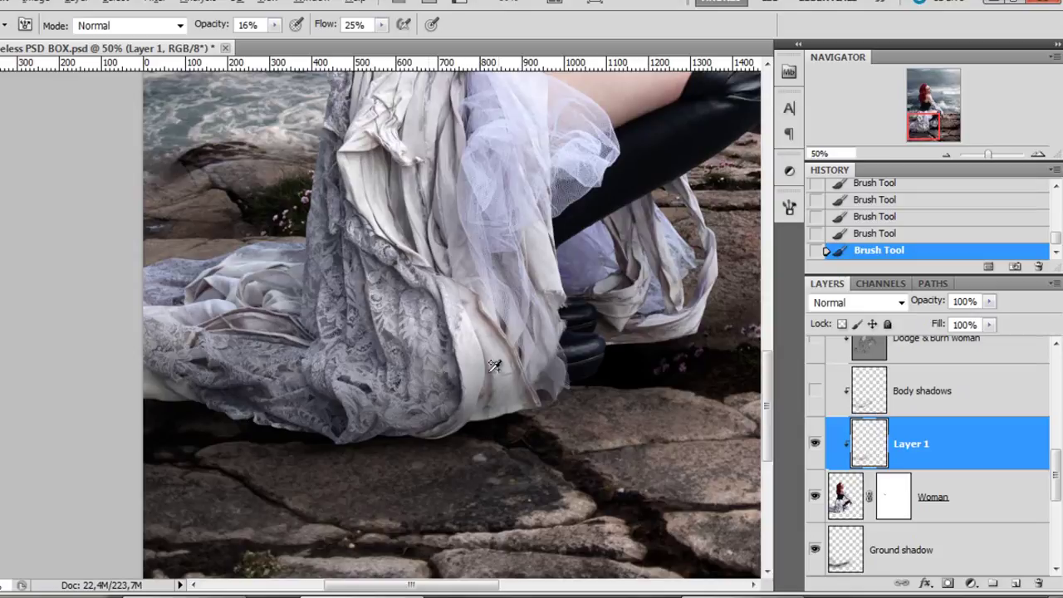
{"action": "left_click", "coordinate": [815, 444]}
{"action": "left_click", "coordinate": [815, 444]}
Delete the clipped Layer 1, then make the prepared Body shadows layer visible and select it
{"action": "key", "text": "Delete"}
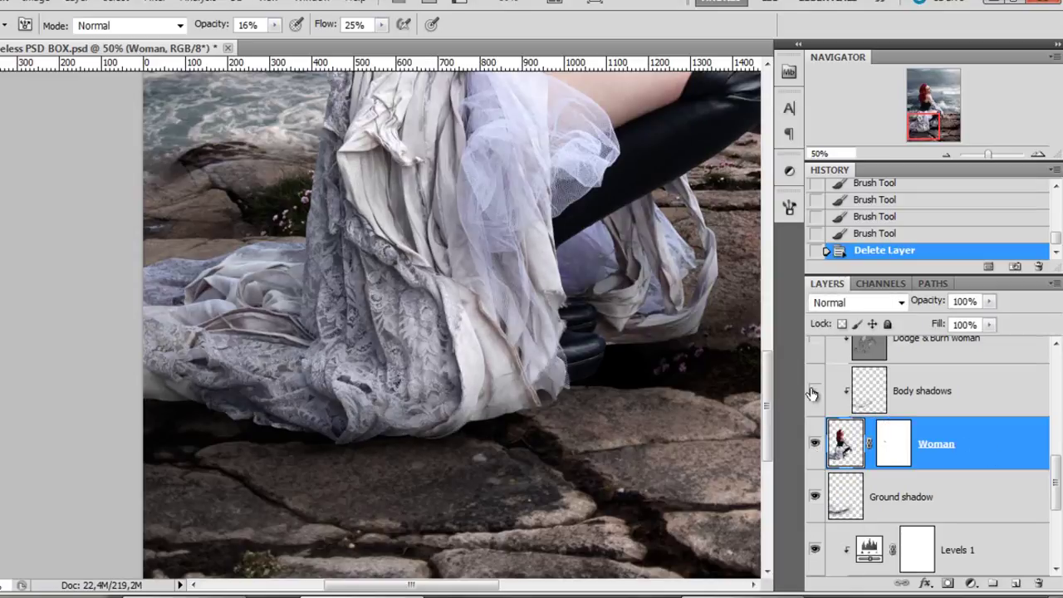
{"action": "left_click", "coordinate": [814, 391]}
{"action": "left_click", "coordinate": [813, 392]}
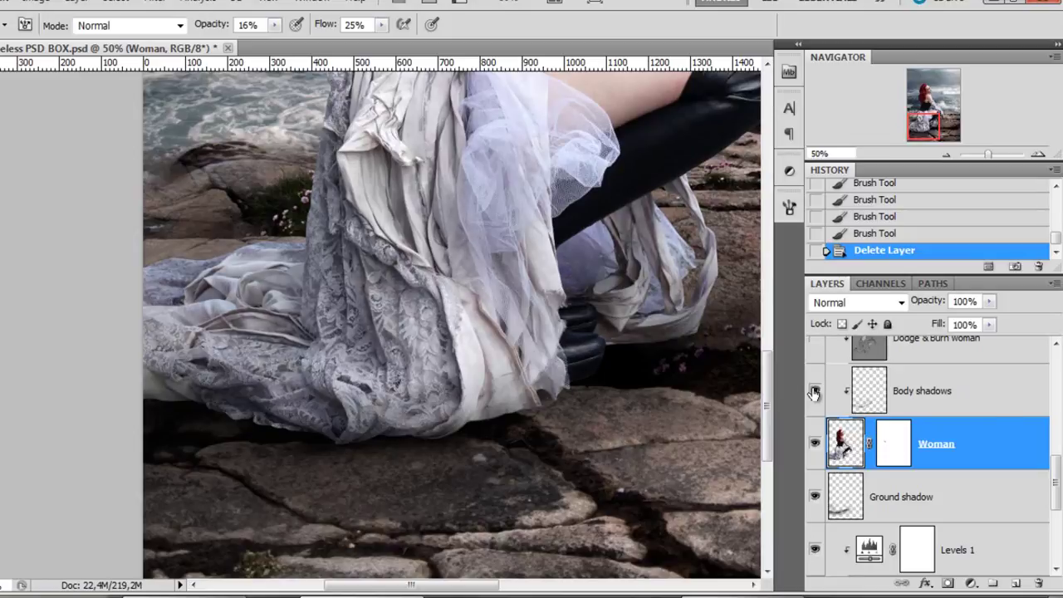
{"action": "left_click", "coordinate": [992, 402]}
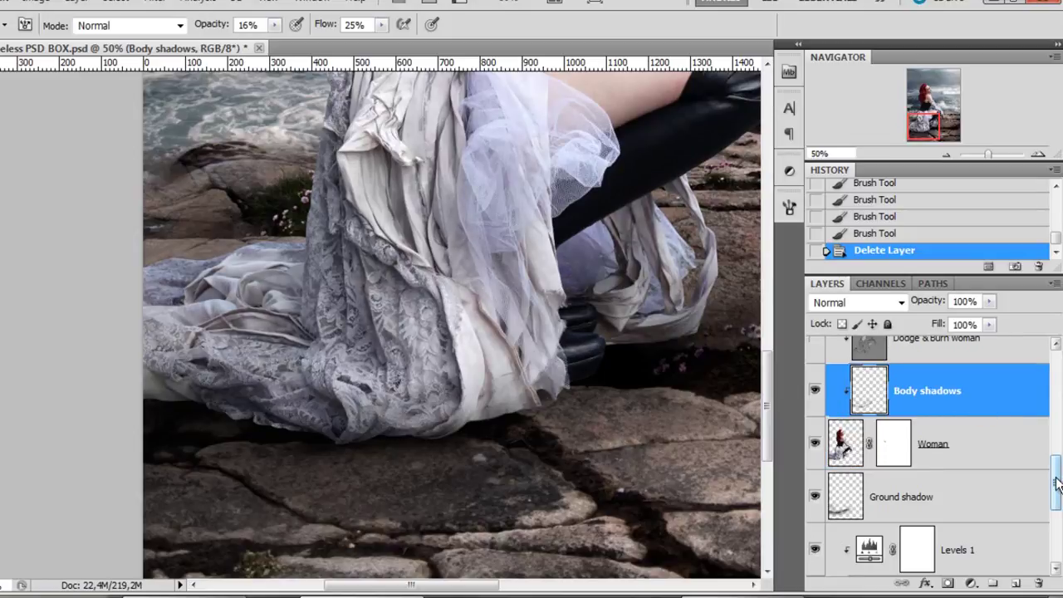
Switch to the Hopeless manipulation tutorial in the browser and read through it to Step 4 – Ground shadow
{"action": "left_click_drag", "start_coordinate": [1057, 485], "coordinate": [1057, 506]}
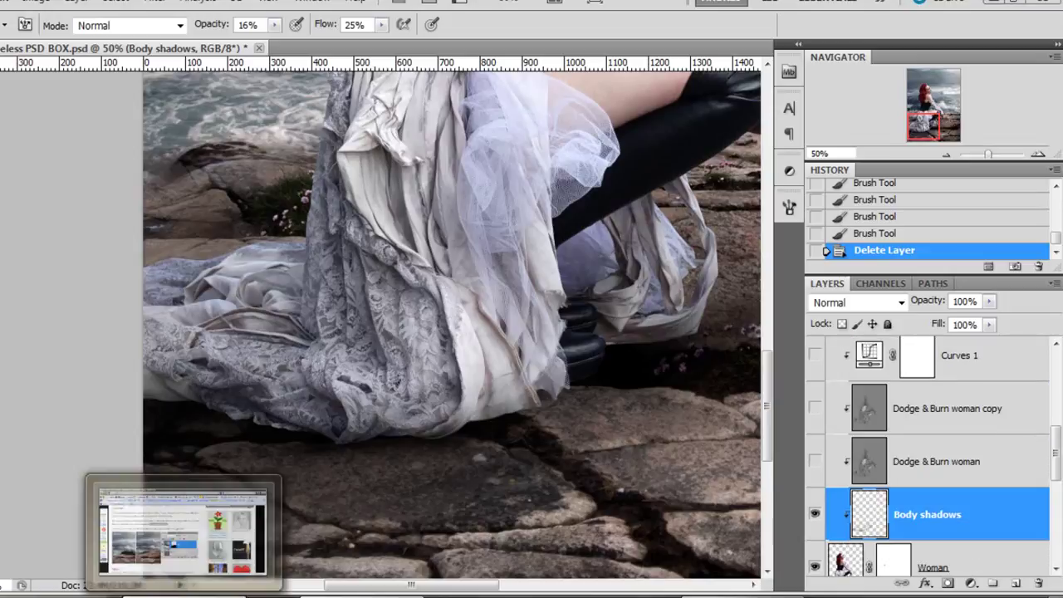
{"action": "left_click", "coordinate": [183, 596]}
{"action": "scroll", "coordinate": [275, 348], "scroll_direction": "down", "scroll_amount": 12}
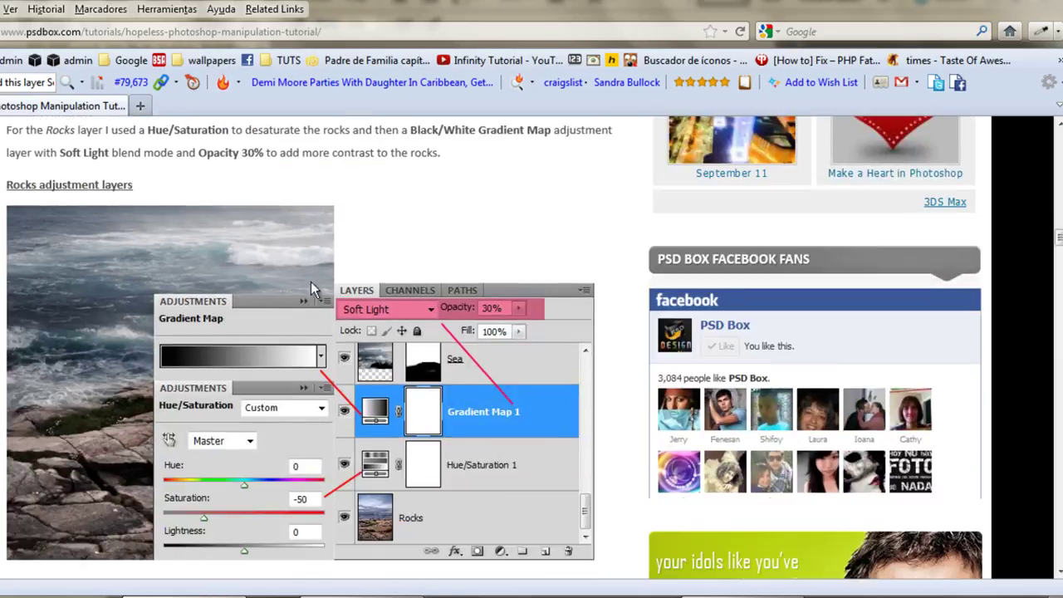
{"action": "scroll", "coordinate": [436, 216], "scroll_direction": "down", "scroll_amount": 10}
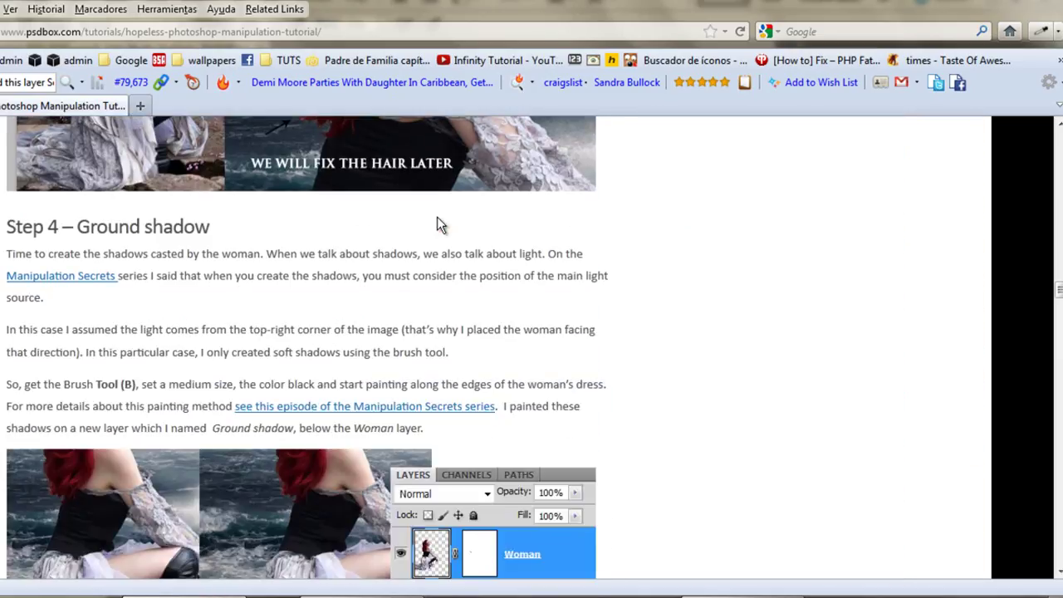
Read on in the Hopeless tutorial to the Curves and Hue/Saturation adjustments of Step 6, and return to the Photoshop document
{"action": "scroll", "coordinate": [187, 216], "scroll_direction": "down", "scroll_amount": 6}
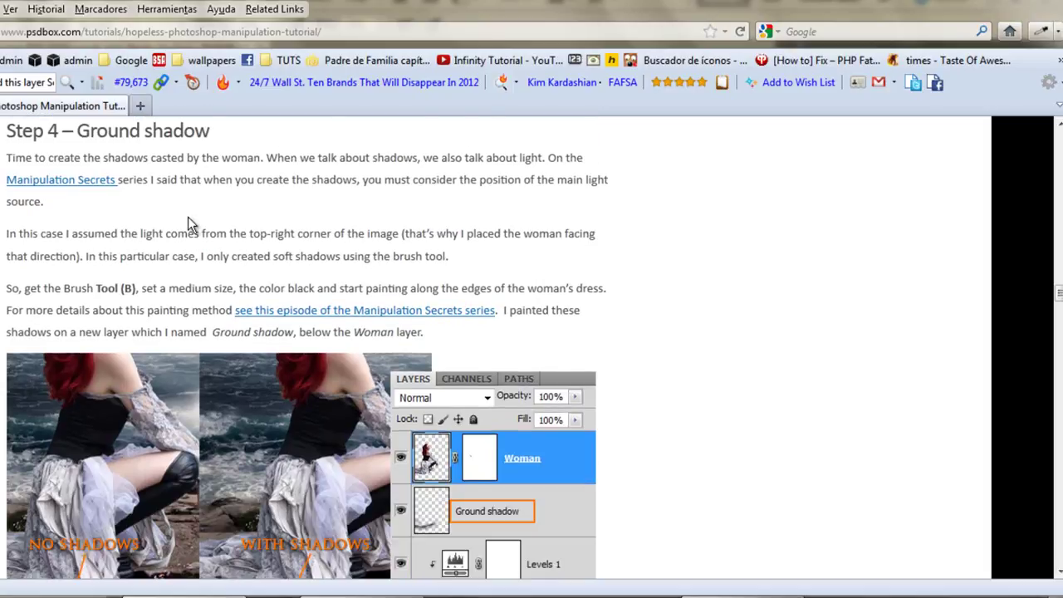
{"action": "scroll", "coordinate": [120, 347], "scroll_direction": "down", "scroll_amount": 7}
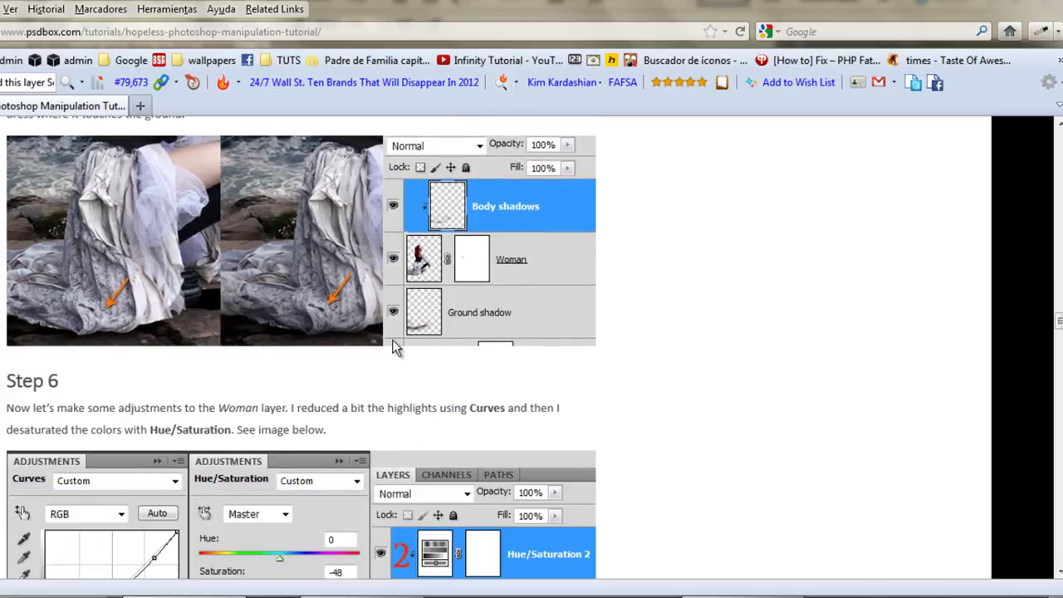
{"action": "scroll", "coordinate": [395, 348], "scroll_direction": "down", "scroll_amount": 4}
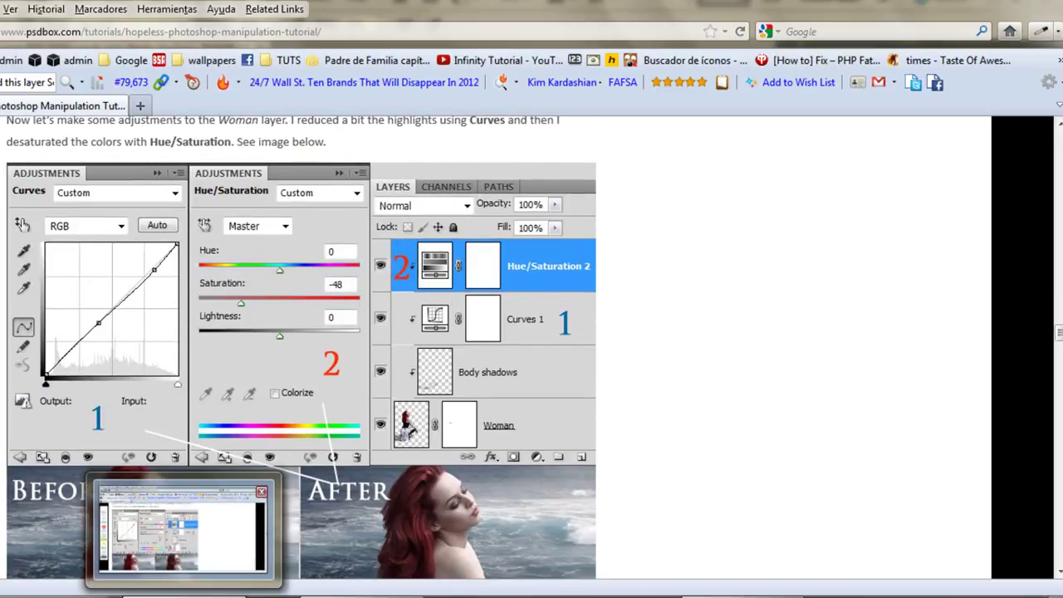
{"action": "left_click", "coordinate": [184, 596]}
Select the clipped Curves 1 adjustment layer above the Dodge & Burn layers and make it visible
{"action": "scroll", "coordinate": [706, 390], "scroll_direction": "down", "scroll_amount": 2}
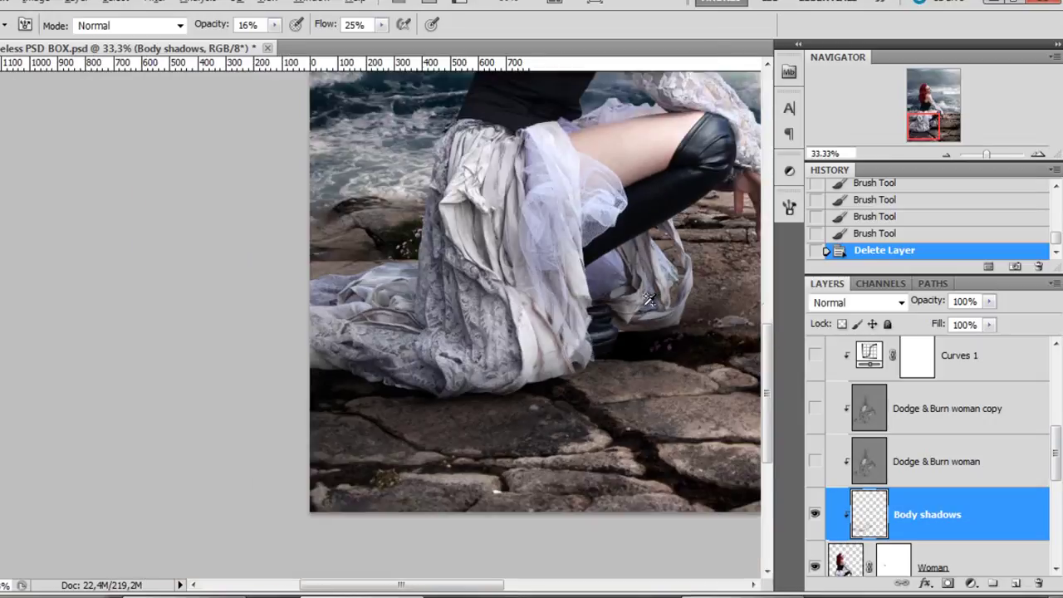
{"action": "left_click_drag", "start_coordinate": [564, 382], "coordinate": [550, 401]}
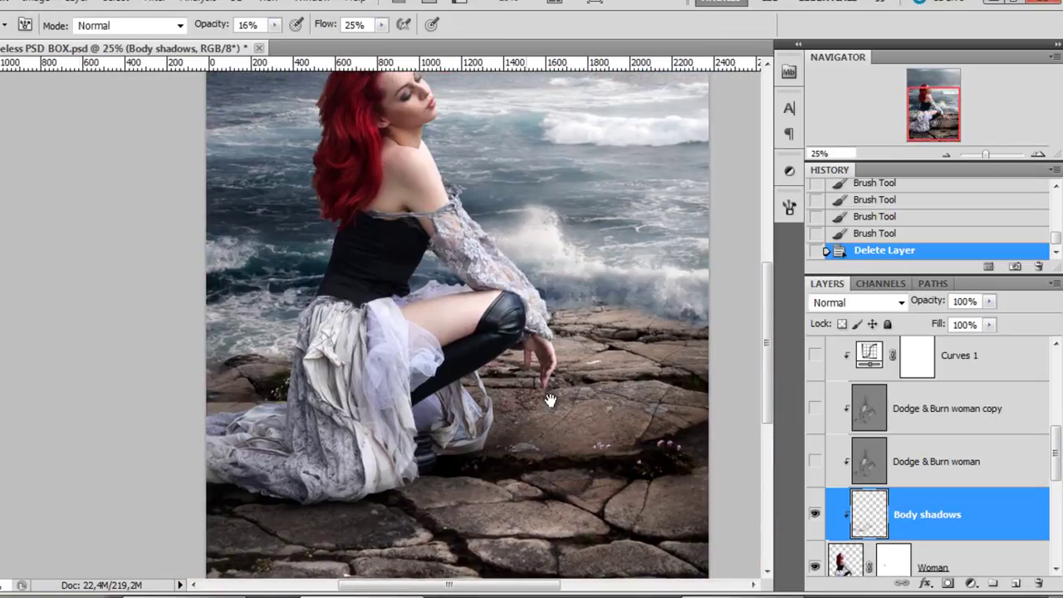
{"action": "left_click", "coordinate": [979, 447]}
{"action": "scroll", "coordinate": [988, 428], "scroll_direction": "up", "scroll_amount": 2}
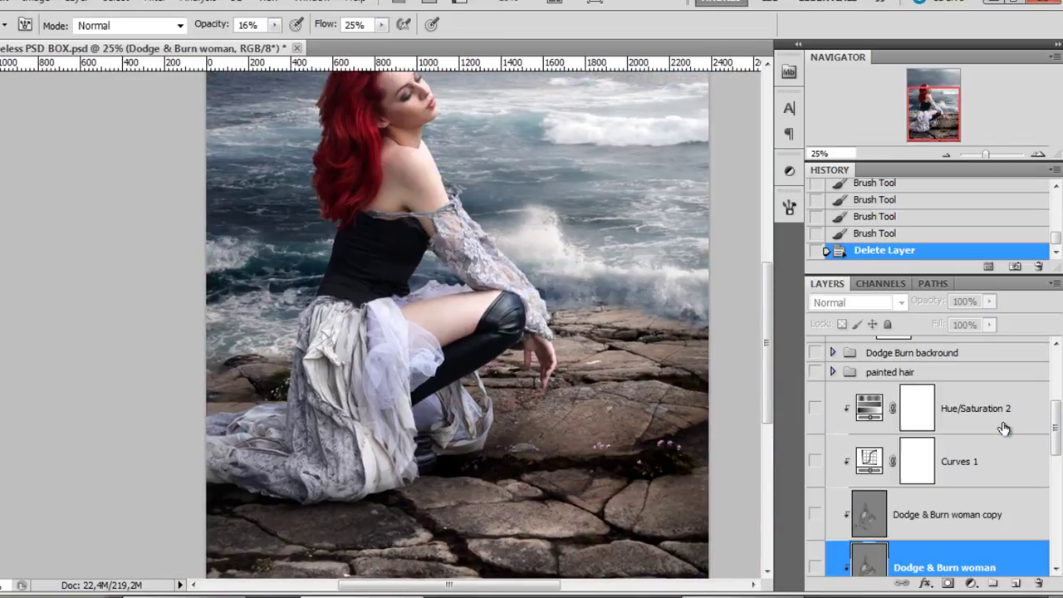
{"action": "left_click", "coordinate": [981, 462]}
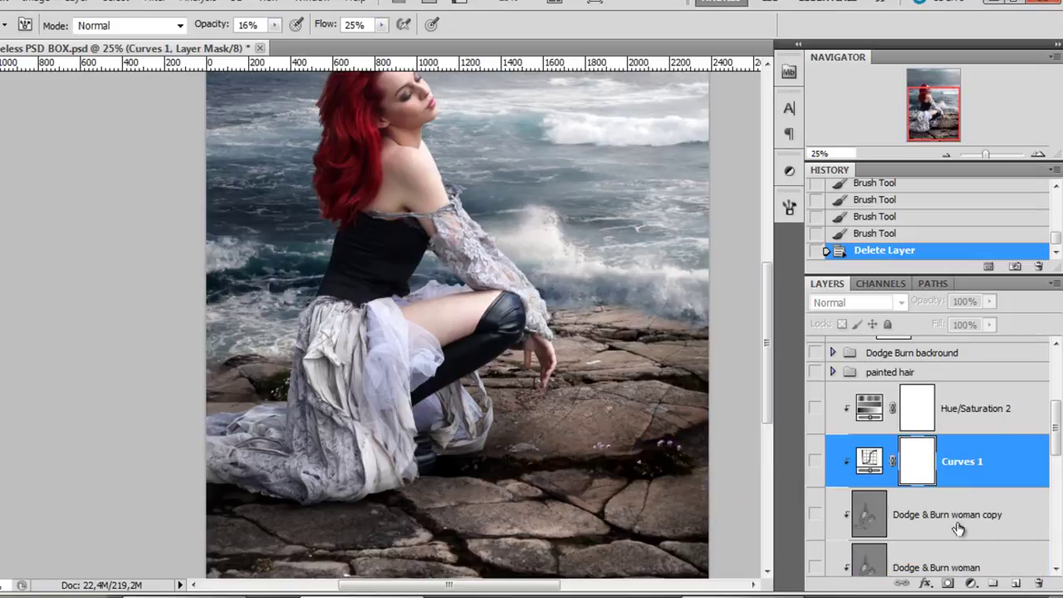
{"action": "left_click", "coordinate": [813, 463]}
{"action": "left_click_drag", "start_coordinate": [510, 280], "coordinate": [492, 310]}
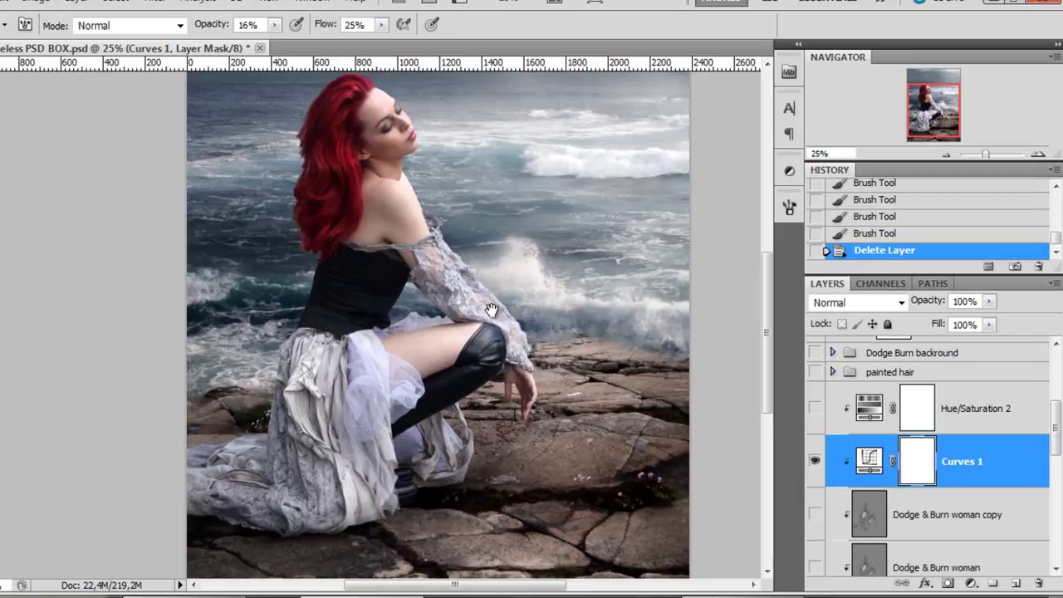
Reduce the woman's highlights in Curves 1 by moving the upper curve point to input 216, output 202
{"action": "double_click", "coordinate": [869, 462]}
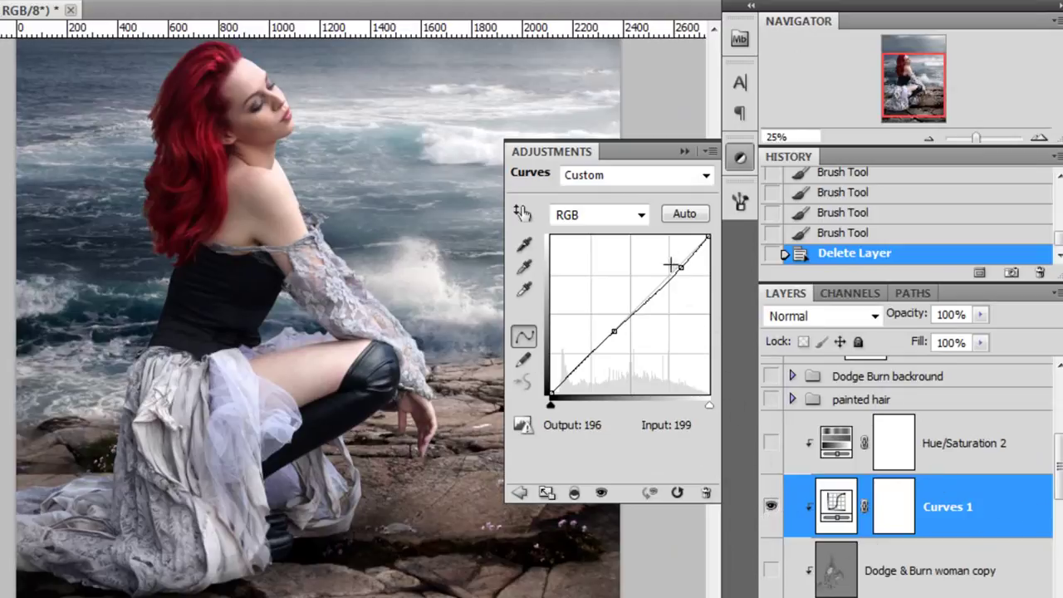
{"action": "left_click_drag", "start_coordinate": [682, 267], "coordinate": [690, 268]}
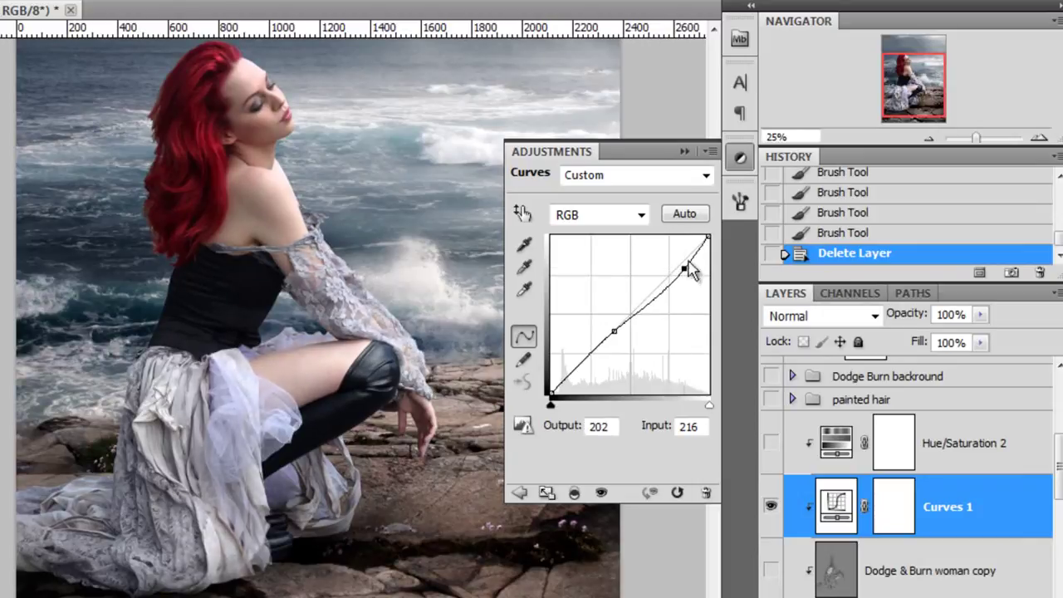
{"action": "left_click", "coordinate": [685, 151]}
Hide and show Curves 1 to compare the highlights on the woman's face and shoulder, leaving it visible
{"action": "left_click", "coordinate": [770, 507]}
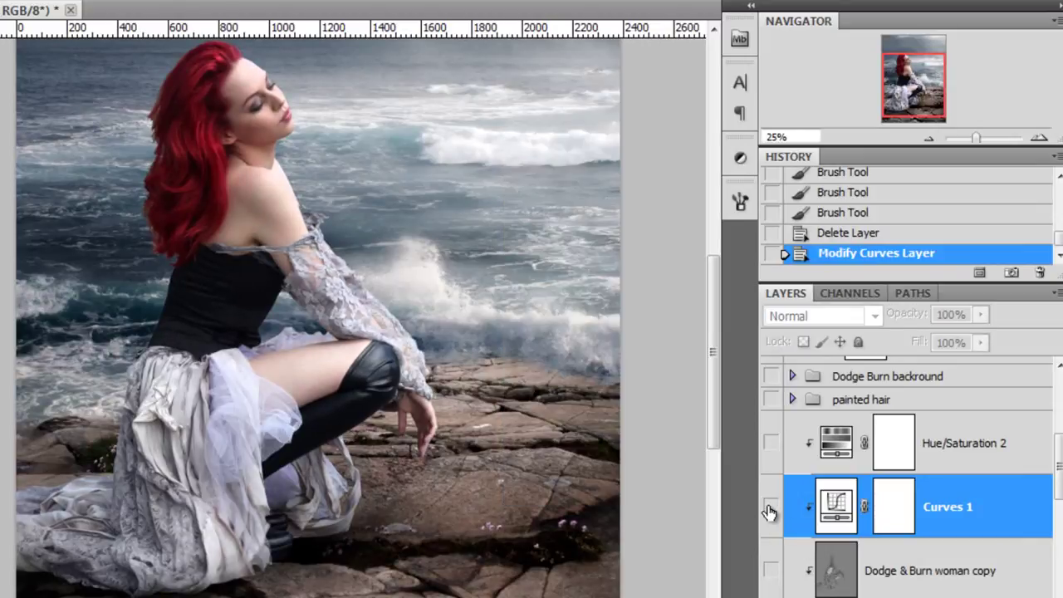
{"action": "left_click", "coordinate": [771, 508]}
{"action": "scroll", "coordinate": [277, 78], "scroll_direction": "up", "scroll_amount": 3}
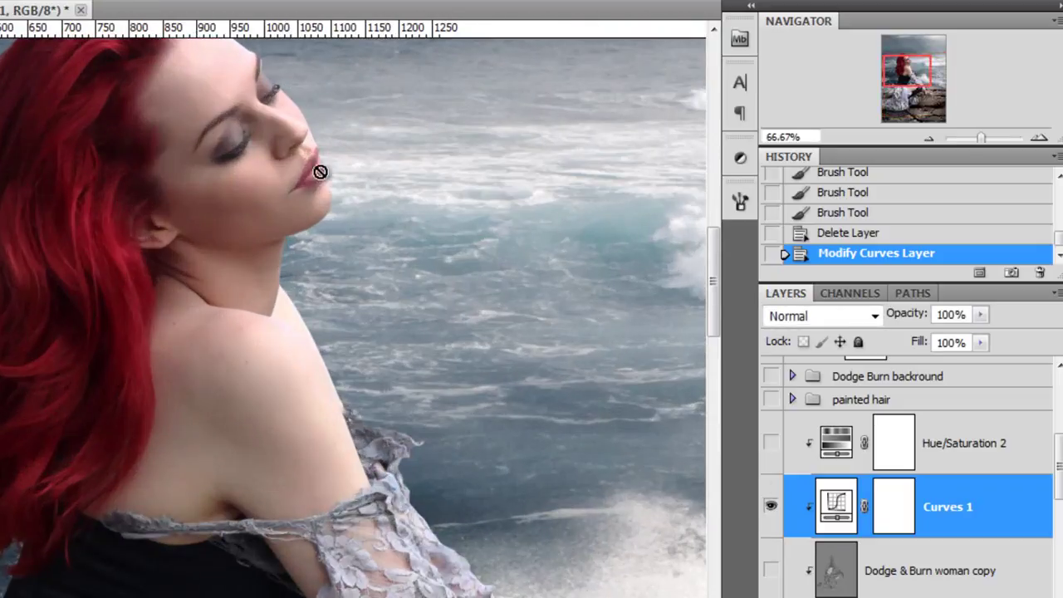
{"action": "left_click_drag", "start_coordinate": [441, 413], "coordinate": [423, 426]}
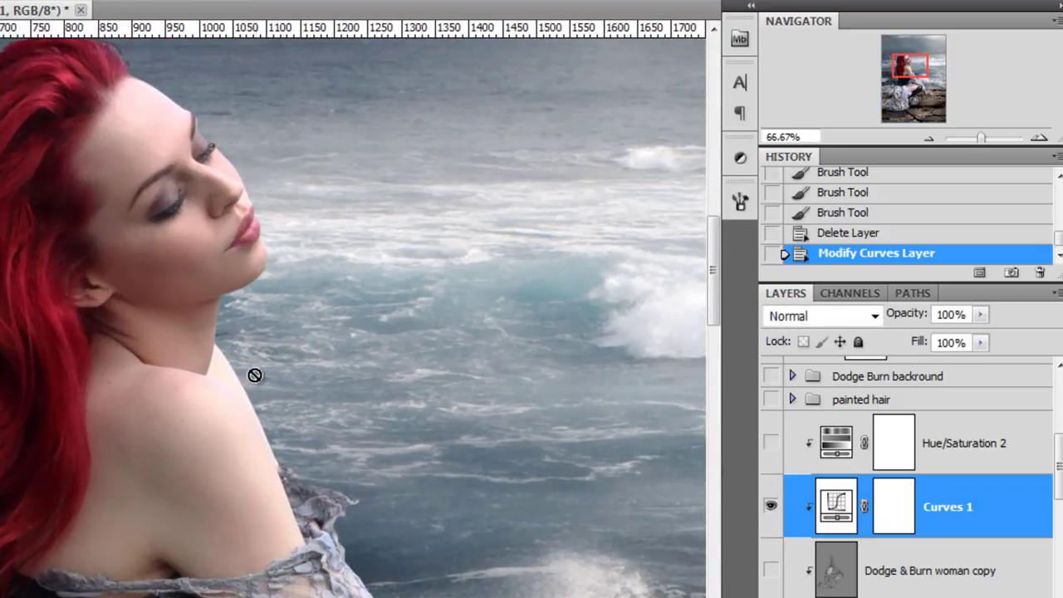
{"action": "left_click", "coordinate": [771, 515]}
{"action": "left_click", "coordinate": [771, 512]}
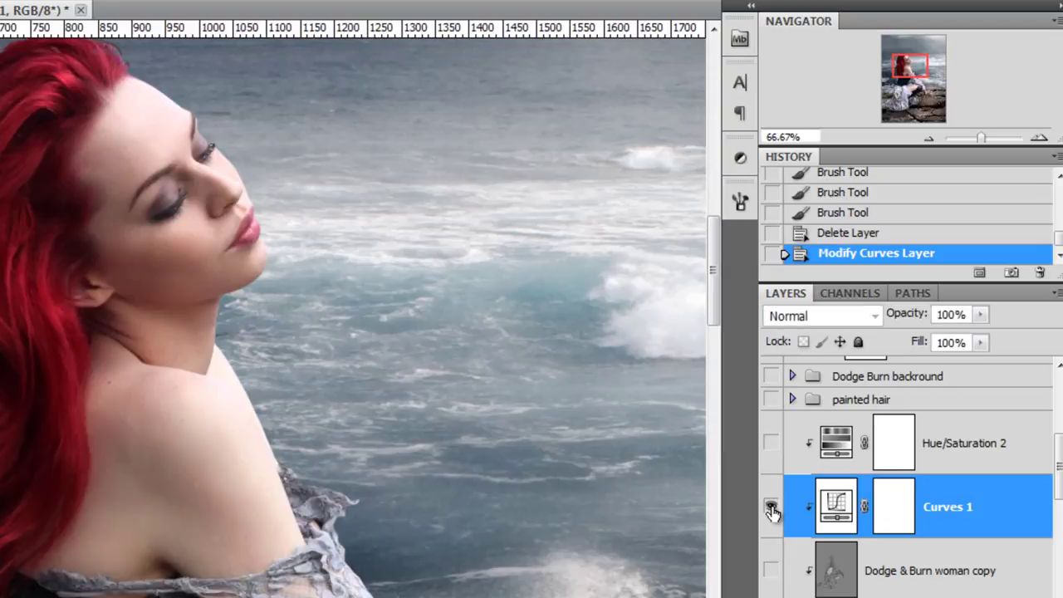
{"action": "left_click", "coordinate": [771, 509]}
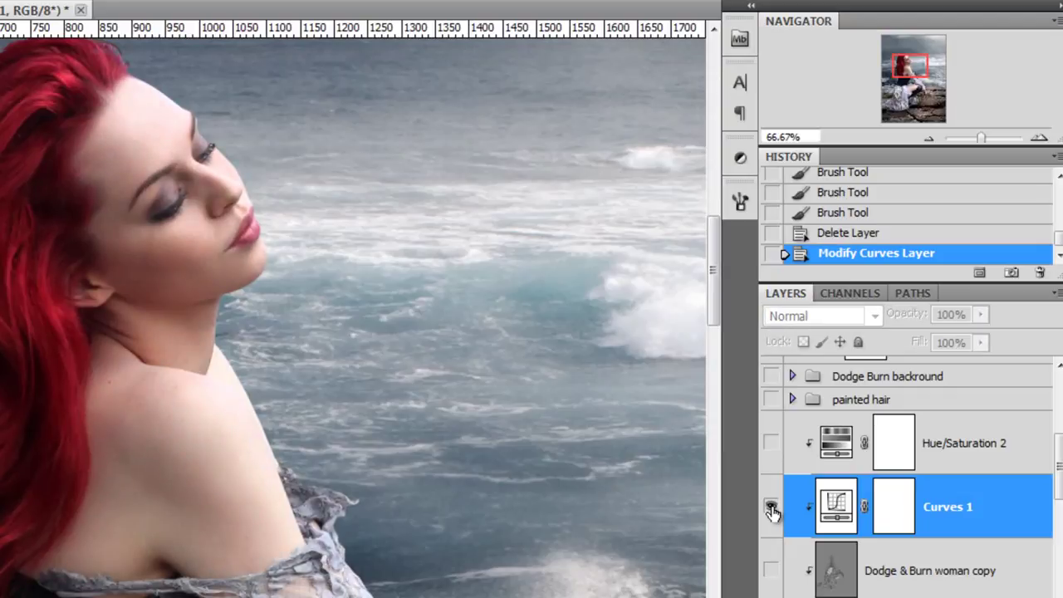
{"action": "left_click", "coordinate": [772, 509]}
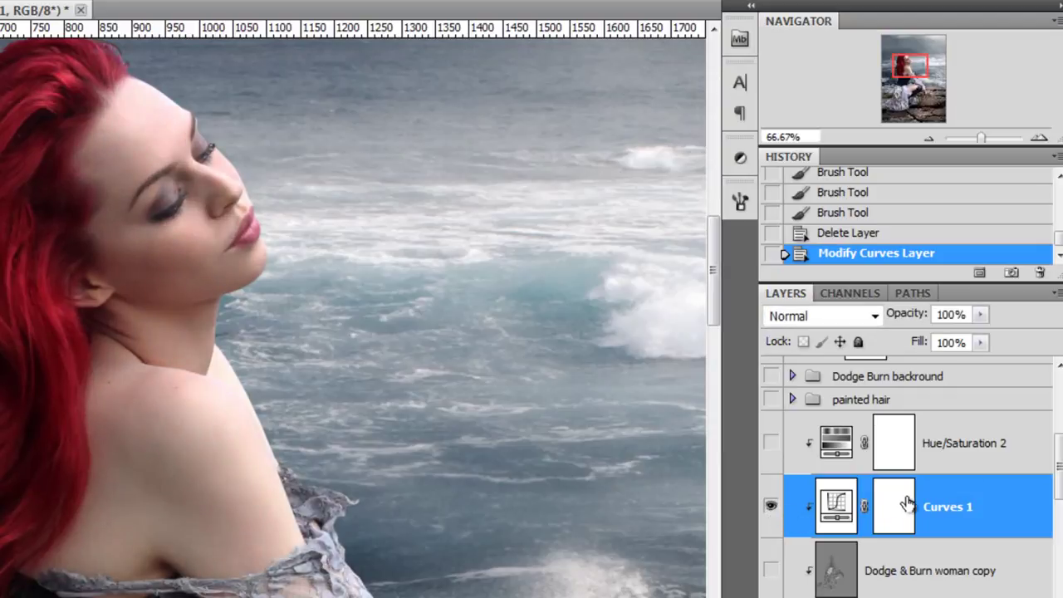
Select the clipped Hue/Saturation 2 adjustment layer and make it visible to desaturate the woman
{"action": "left_click", "coordinate": [1003, 451]}
{"action": "scroll", "coordinate": [545, 394], "scroll_direction": "down", "scroll_amount": 1}
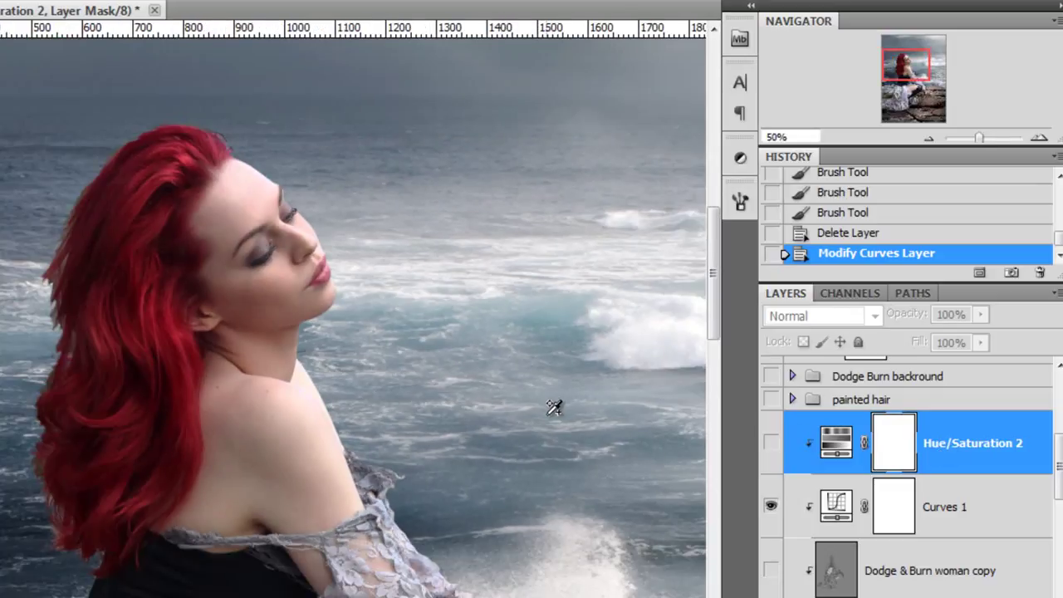
{"action": "scroll", "coordinate": [556, 420], "scroll_direction": "down", "scroll_amount": 1}
{"action": "left_click_drag", "start_coordinate": [544, 470], "coordinate": [487, 377]}
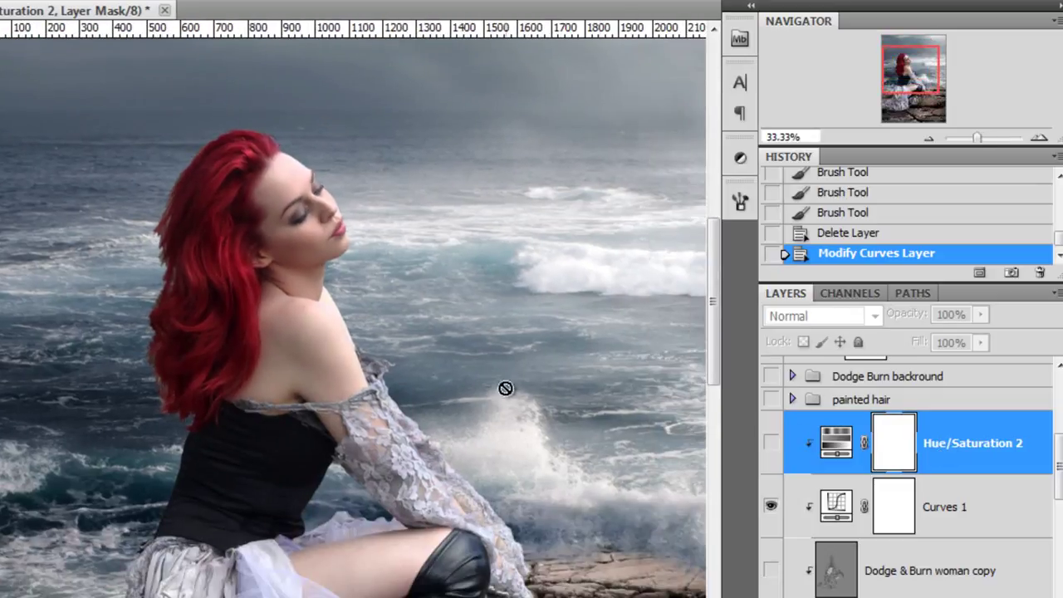
{"action": "left_click", "coordinate": [770, 445]}
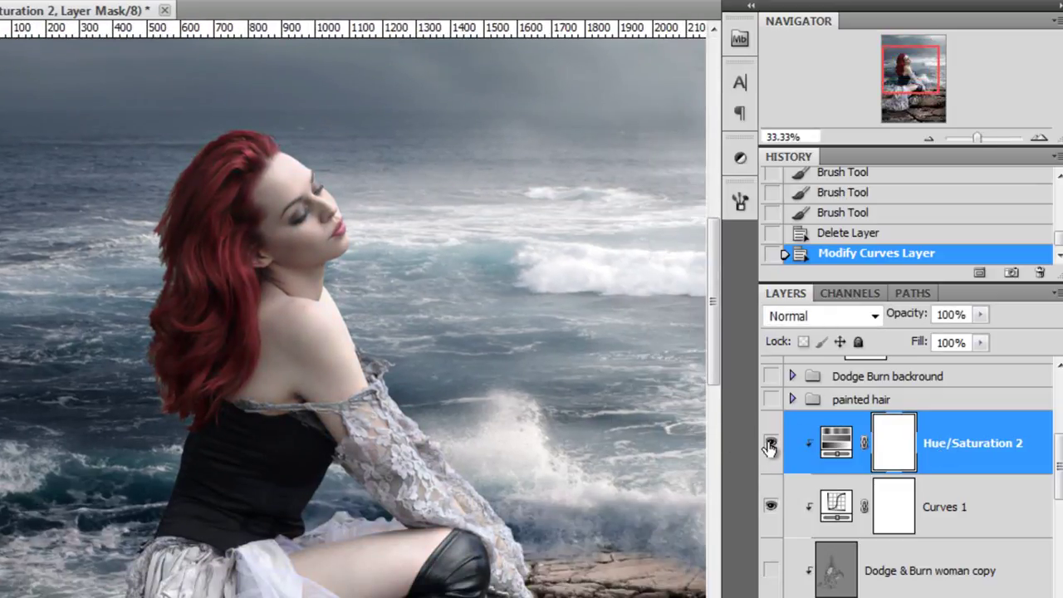
Set the Saturation of the Hue/Saturation 2 adjustment to -50
{"action": "double_click", "coordinate": [837, 445]}
{"action": "left_click", "coordinate": [689, 286]}
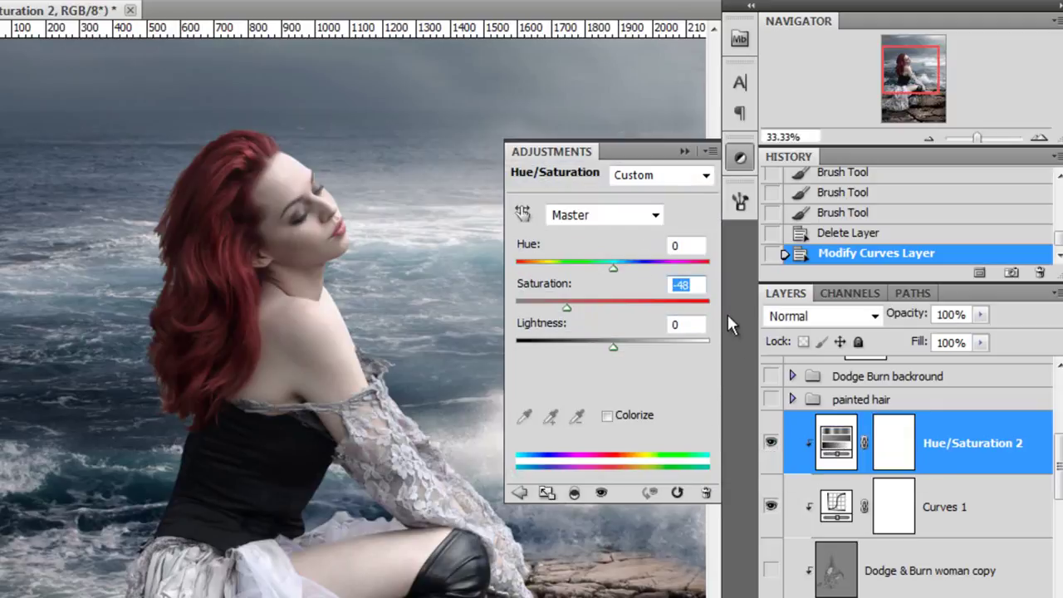
{"action": "key", "text": "Down"}
{"action": "key", "text": "Down"}
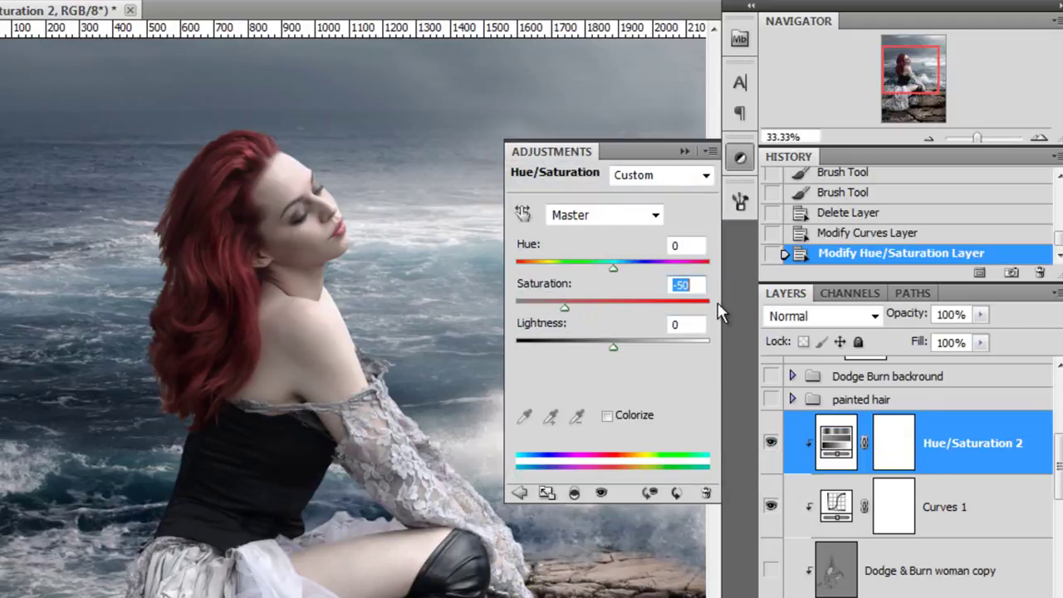
{"action": "left_click", "coordinate": [684, 151]}
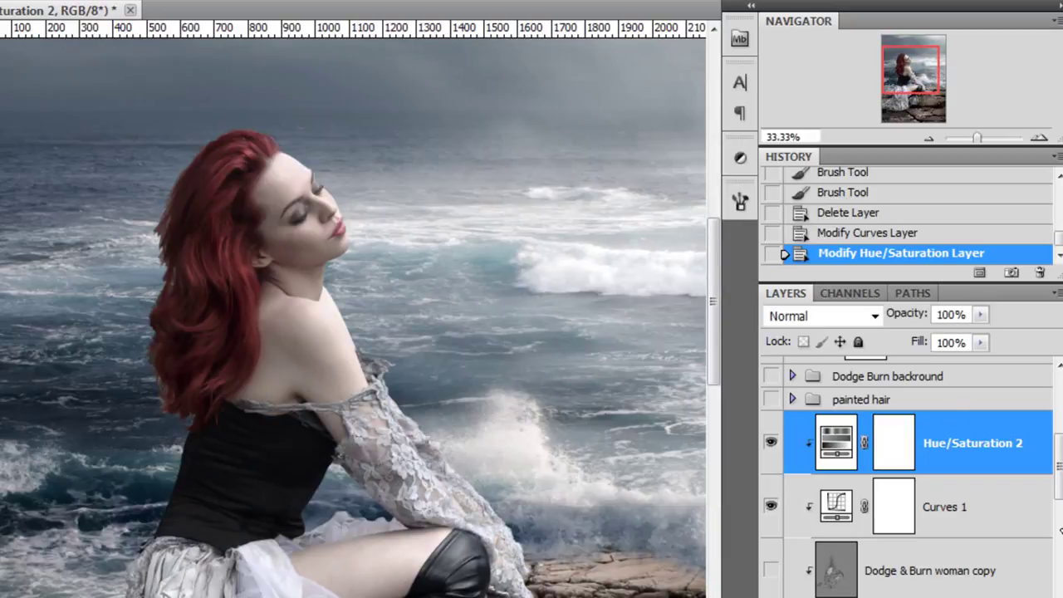
Move Hue/Saturation 2 and Curves 1 together below Dodge & Burn woman, directly above the Body shadows layer
{"action": "left_click", "coordinate": [1010, 511], "text": "shift"}
{"action": "scroll", "coordinate": [1054, 519], "scroll_direction": "down", "scroll_amount": 1}
{"action": "left_click_drag", "start_coordinate": [1012, 441], "coordinate": [994, 581]}
{"action": "scroll", "coordinate": [992, 507], "scroll_direction": "down", "scroll_amount": 1}
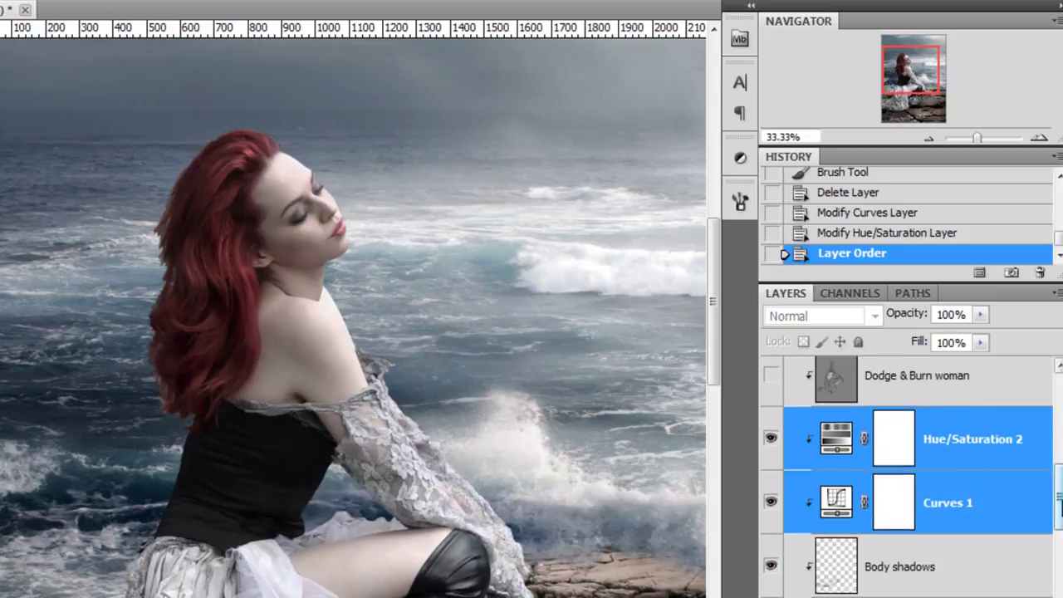
{"action": "scroll", "coordinate": [991, 487], "scroll_direction": "down", "scroll_amount": 1}
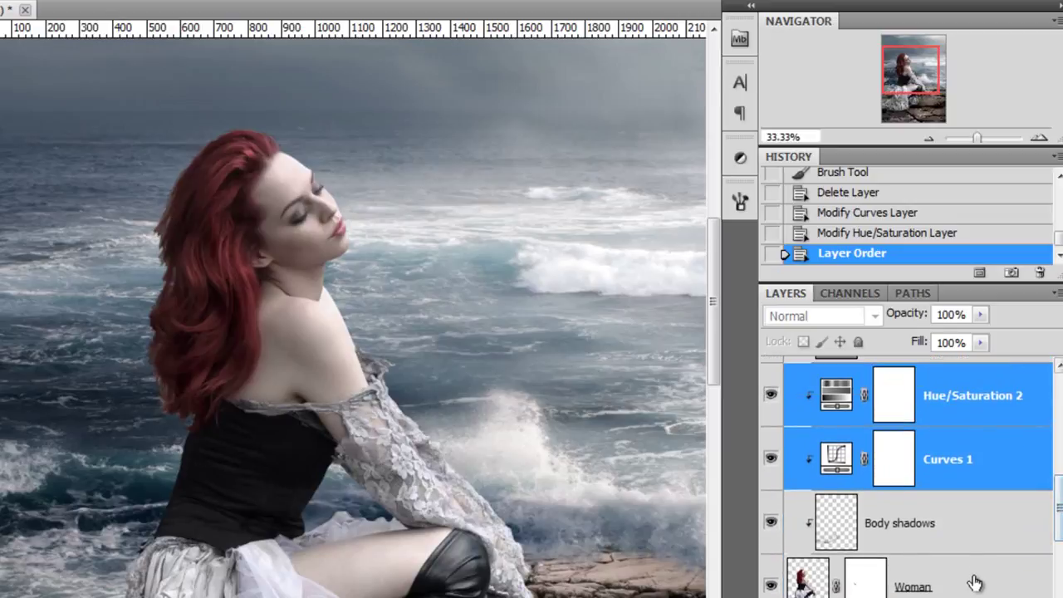
Check the clipped layer stack from Woman up to the Dodge & Burn layers and examine the woman's hair with Hue/Saturation 2 selected
{"action": "left_click", "coordinate": [974, 583]}
{"action": "left_click", "coordinate": [993, 514]}
{"action": "left_click", "coordinate": [985, 458]}
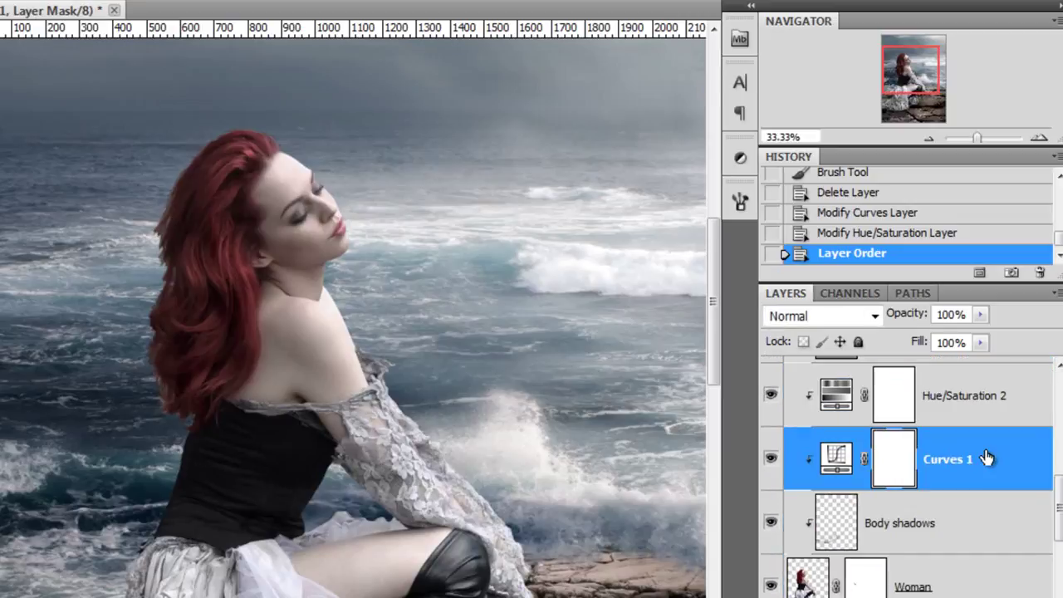
{"action": "scroll", "coordinate": [1008, 500], "scroll_direction": "up", "scroll_amount": 3}
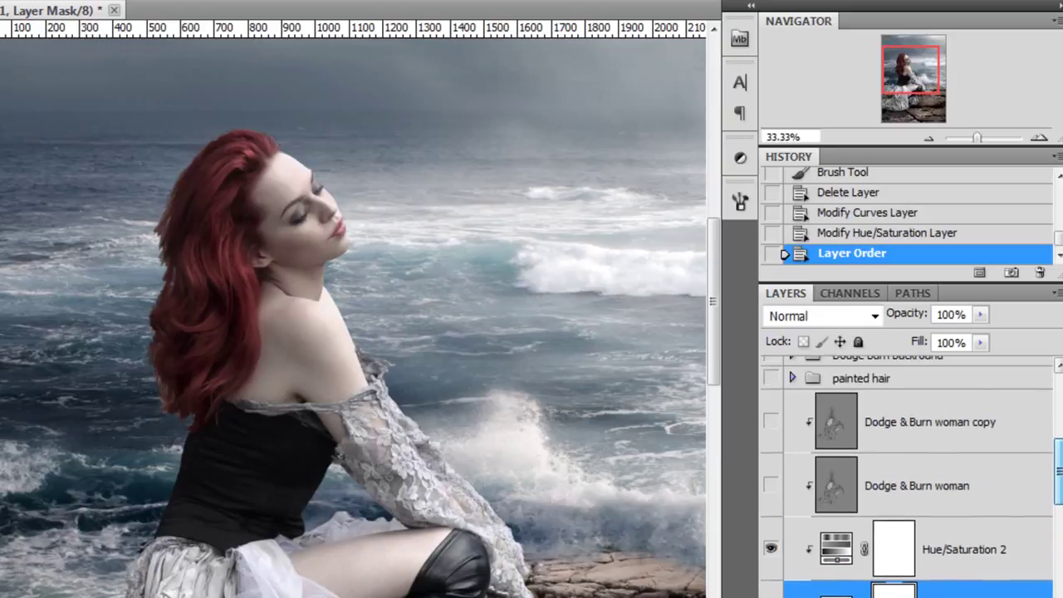
{"action": "left_click", "coordinate": [1008, 498]}
{"action": "left_click", "coordinate": [1008, 548]}
{"action": "scroll", "coordinate": [1008, 553], "scroll_direction": "down", "scroll_amount": 2}
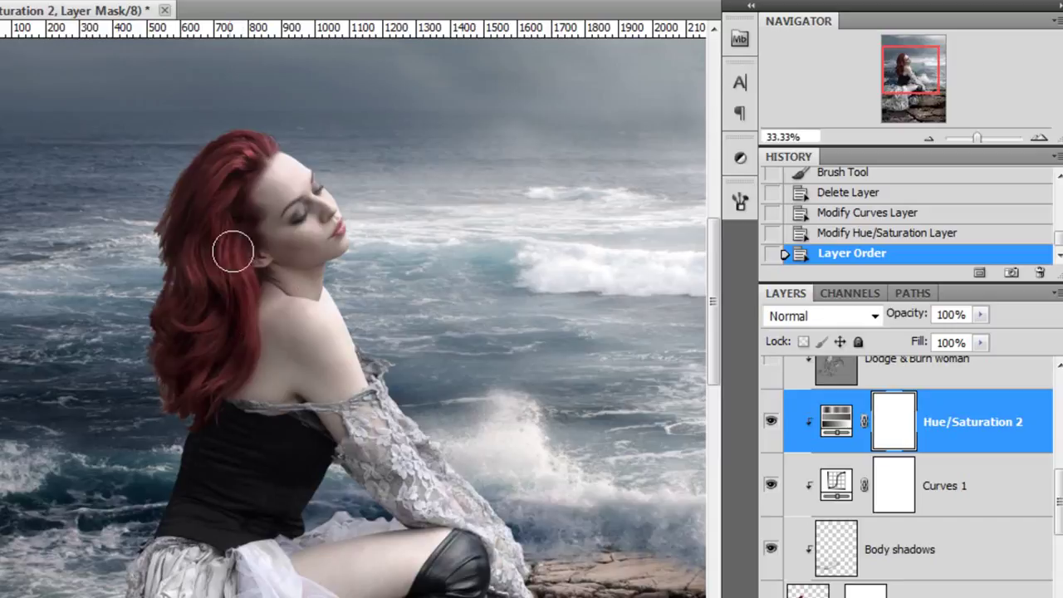
{"action": "left_click_drag", "start_coordinate": [935, 78], "coordinate": [938, 97]}
{"action": "scroll", "coordinate": [913, 473], "scroll_direction": "up", "scroll_amount": 2}
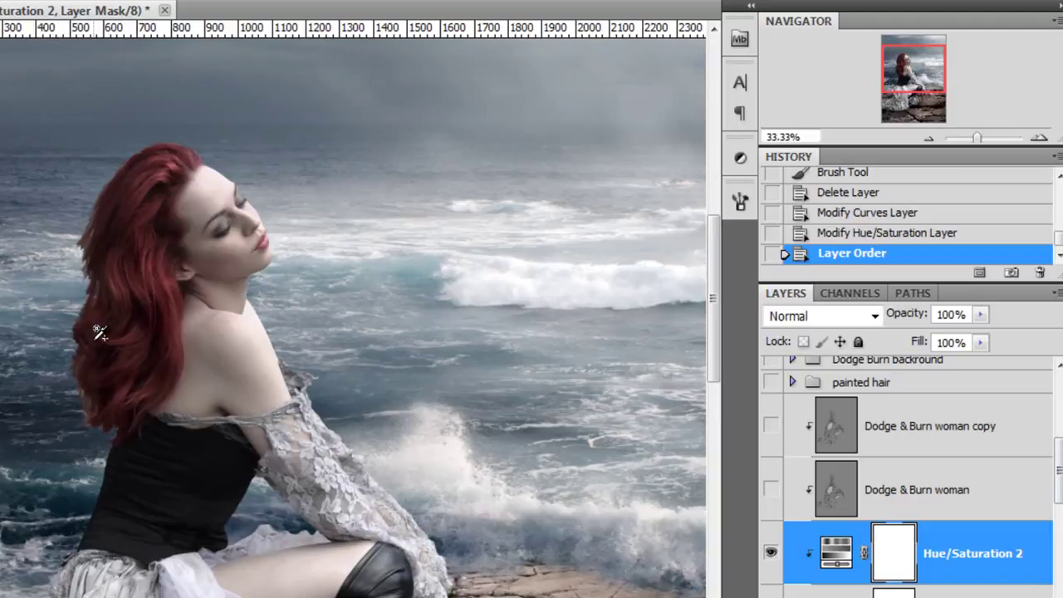
Inspect the edges of the woman's hair, then switch to the browser tutorial and read Step 7 about fixing them
{"action": "scroll", "coordinate": [99, 332], "scroll_direction": "up", "scroll_amount": 1}
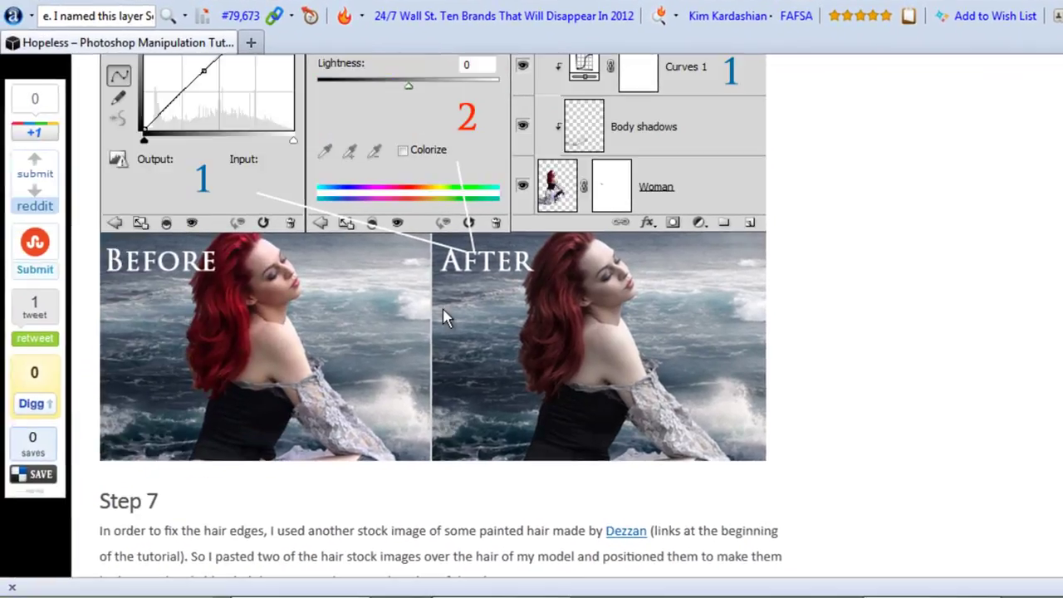
{"action": "scroll", "coordinate": [446, 311], "scroll_direction": "down", "scroll_amount": 3}
{"action": "scroll", "coordinate": [446, 312], "scroll_direction": "down", "scroll_amount": 3}
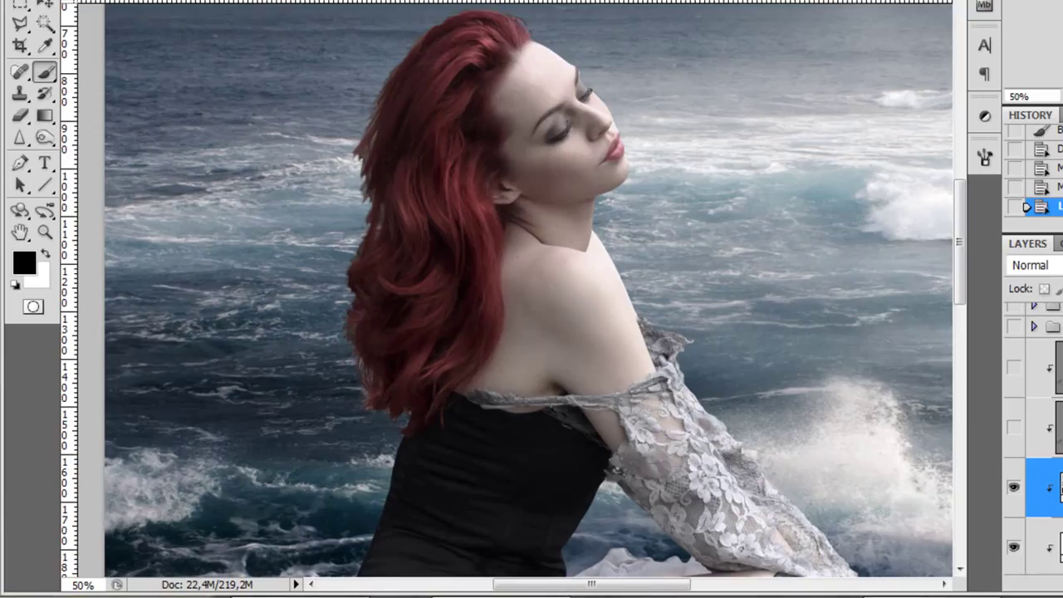
Switch back to Photoshop and open the hair stocks PSD file
{"action": "left_click", "coordinate": [57, 1]}
{"action": "key", "text": "ctrl+o"}
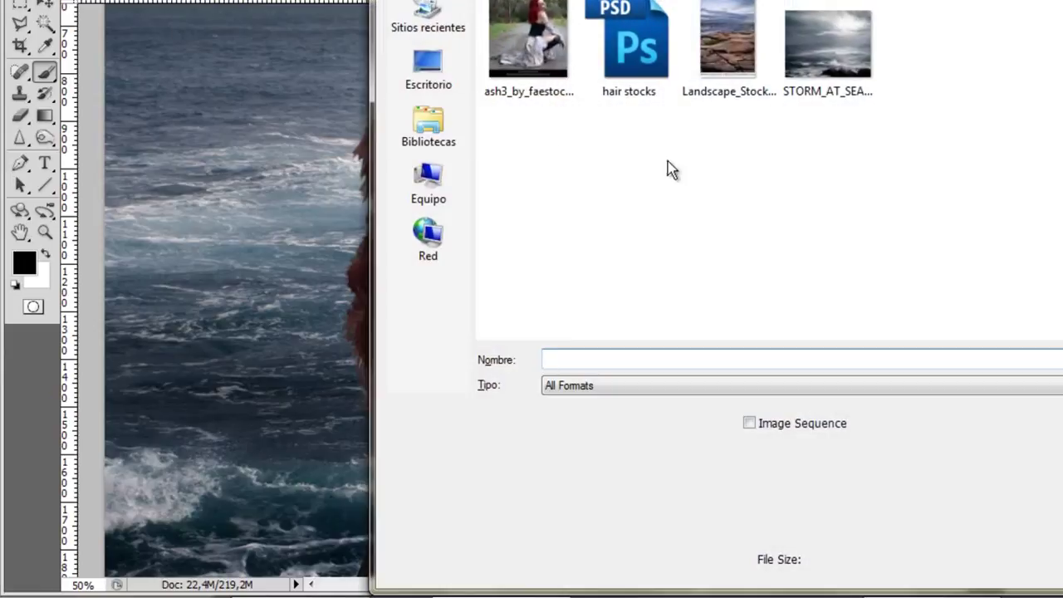
{"action": "left_click", "coordinate": [641, 53]}
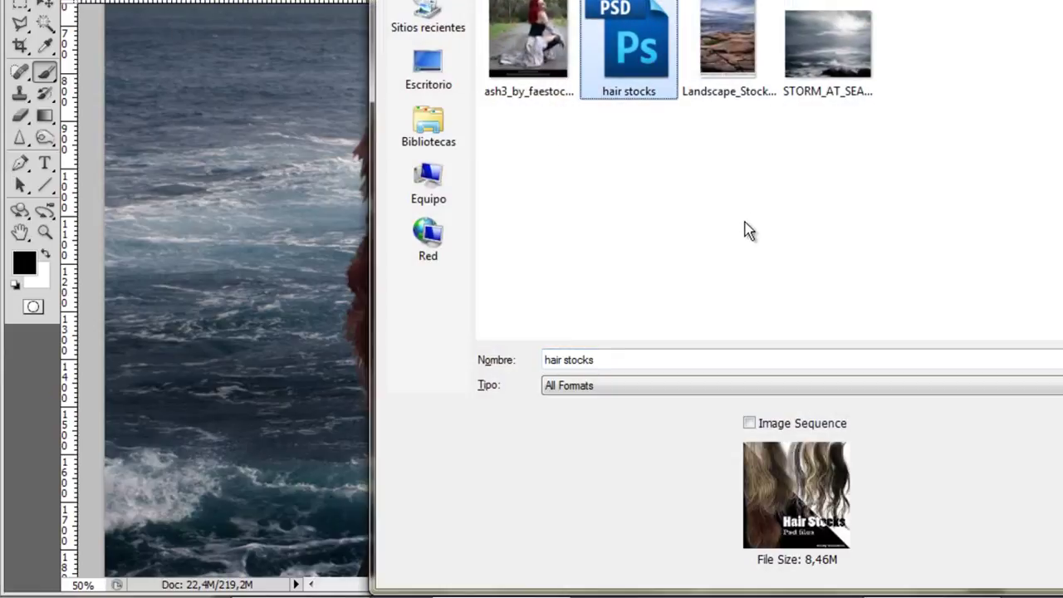
{"action": "double_click", "coordinate": [654, 34]}
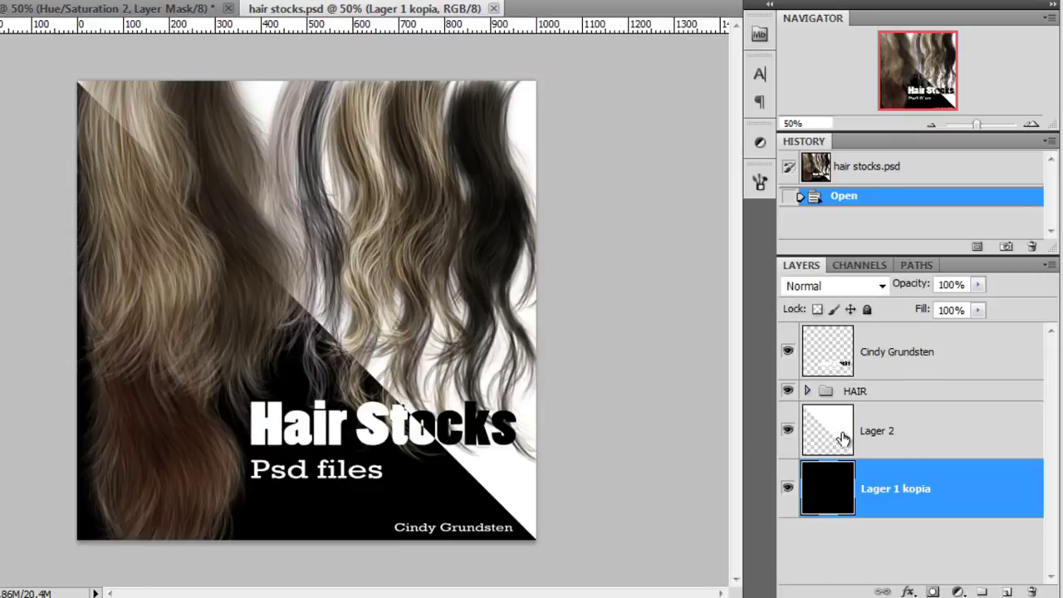
Hide and show the Lager 2 and Lager 1 kopia background layers to examine the painted hair strands in the stock file
{"action": "left_click", "coordinate": [929, 356]}
{"action": "left_click", "coordinate": [787, 430]}
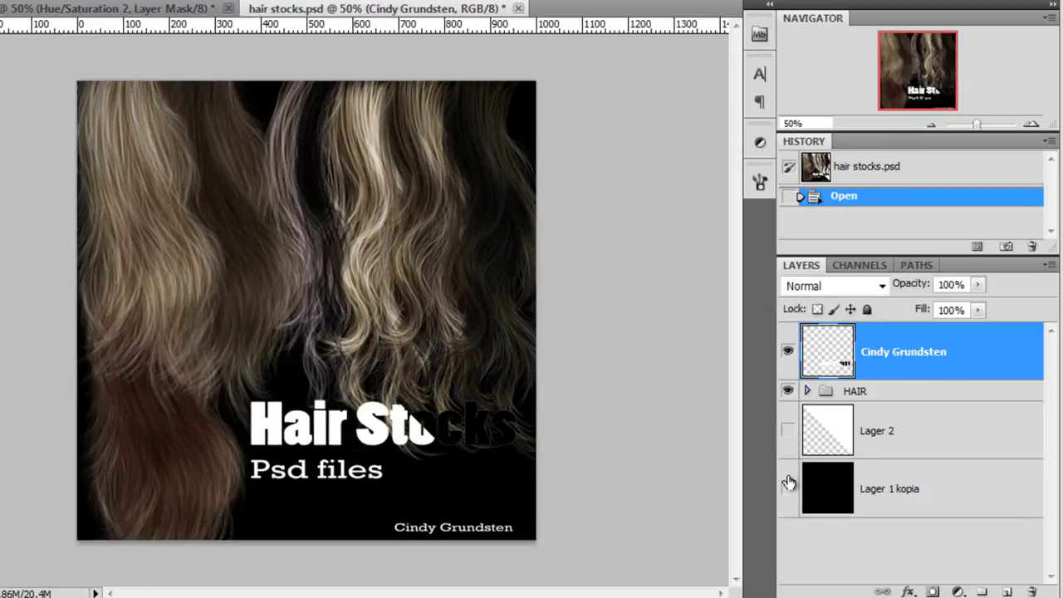
{"action": "left_click", "coordinate": [787, 484]}
{"action": "left_click", "coordinate": [787, 430]}
{"action": "left_click", "coordinate": [786, 482]}
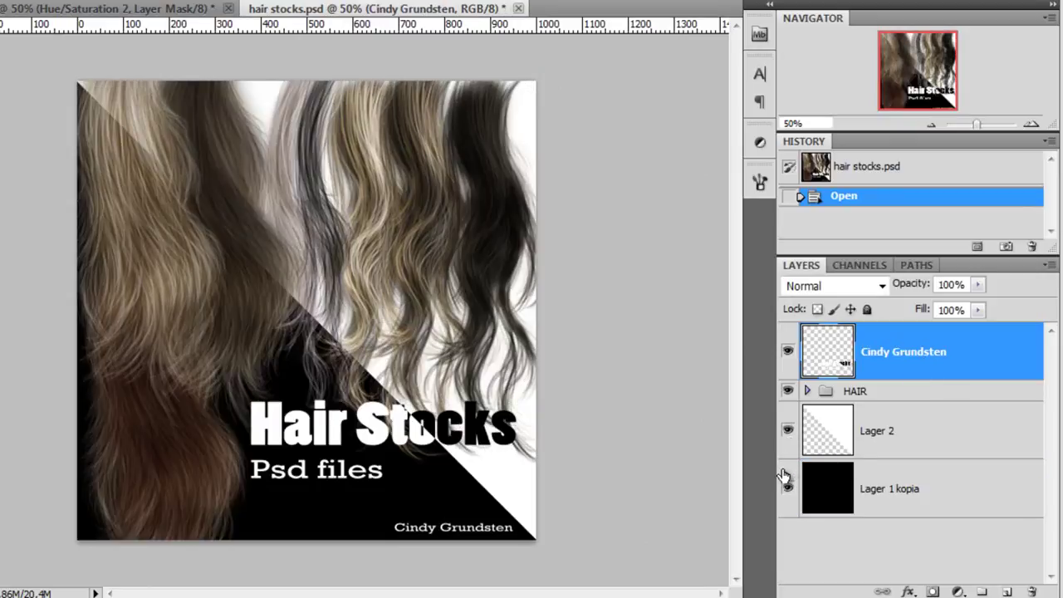
Hide the Cindy Grundsten text layer, expand the HAIR group, and hide its top LIGHT, BROWN and BROWN-RED strand layers
{"action": "left_click", "coordinate": [785, 352]}
{"action": "left_click", "coordinate": [807, 391]}
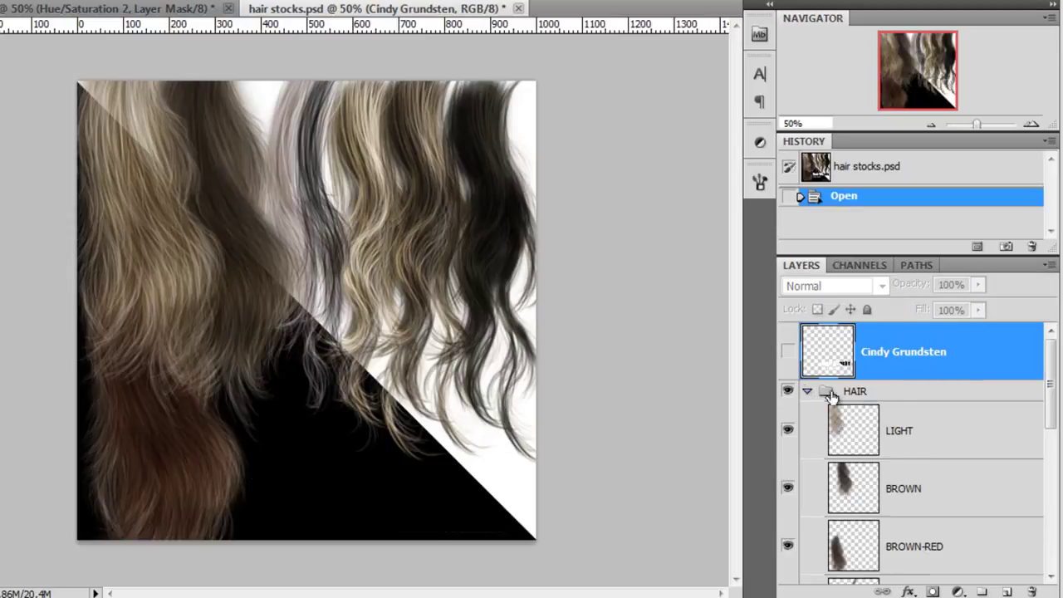
{"action": "left_click", "coordinate": [878, 398]}
{"action": "left_click", "coordinate": [787, 430]}
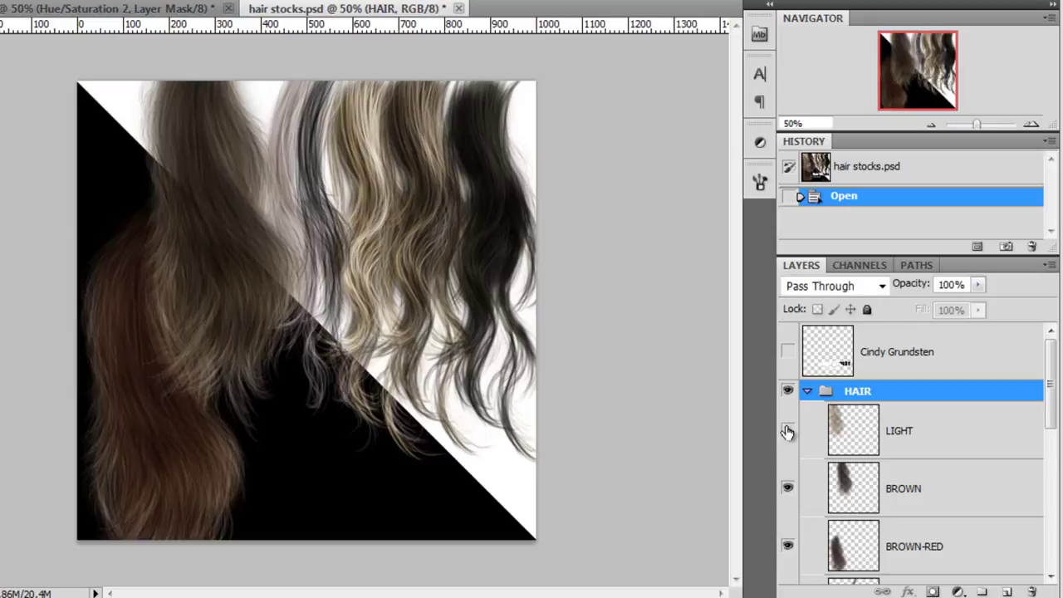
{"action": "left_click", "coordinate": [787, 488]}
{"action": "scroll", "coordinate": [787, 490], "scroll_direction": "down", "scroll_amount": 1}
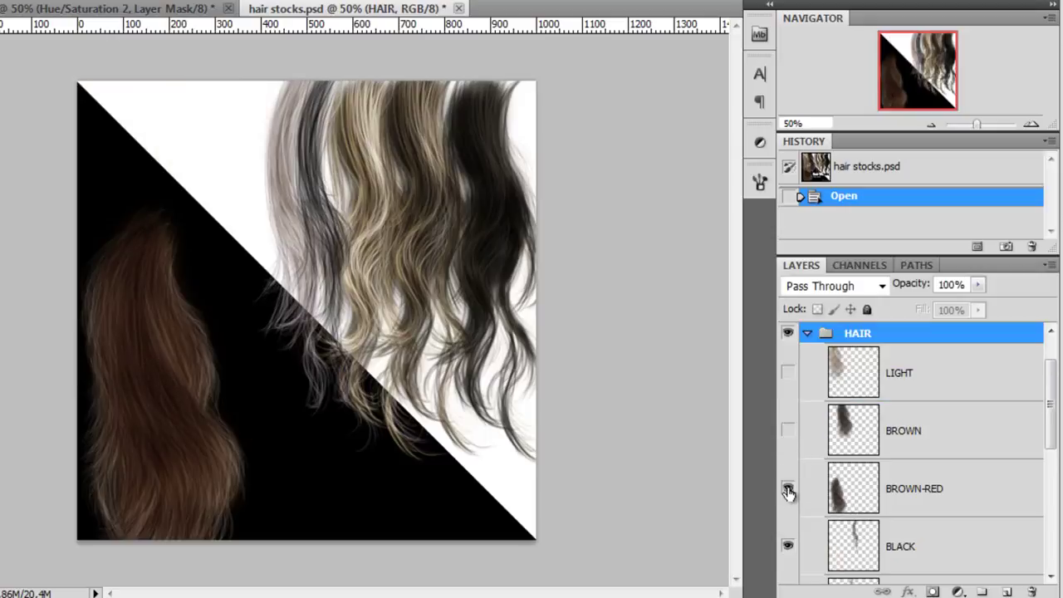
{"action": "left_click", "coordinate": [787, 488]}
Look through the BLACK and LIGHT strand layers below BROWN-RED, briefly isolating the LIGHT strand and restoring the other layers
{"action": "left_click", "coordinate": [798, 532]}
{"action": "scroll", "coordinate": [830, 506], "scroll_direction": "down", "scroll_amount": 2}
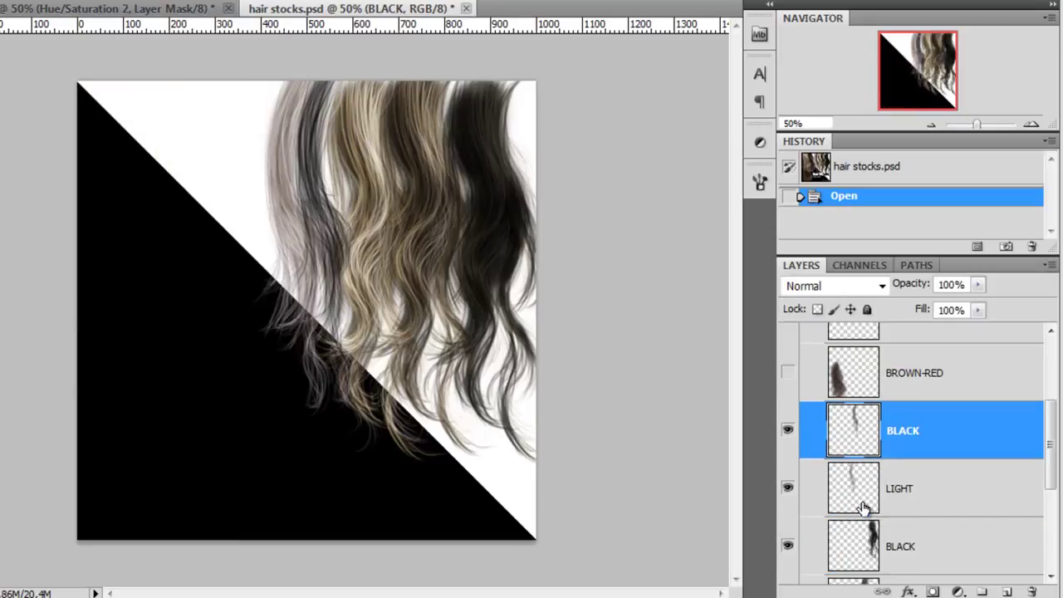
{"action": "left_click", "coordinate": [809, 492]}
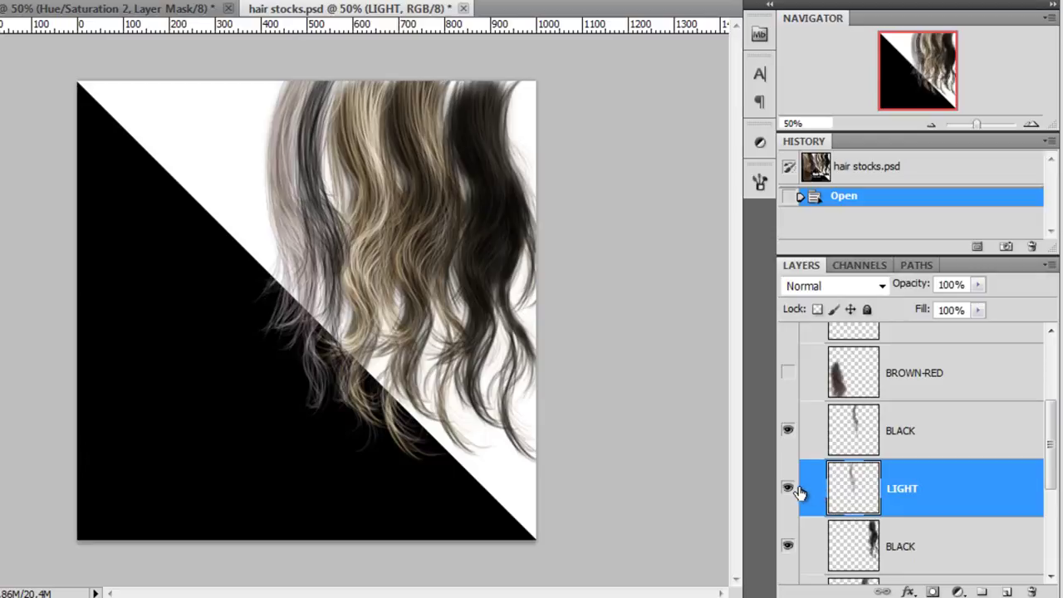
{"action": "left_click", "coordinate": [789, 489], "text": "alt"}
{"action": "left_click", "coordinate": [789, 489], "text": "alt"}
{"action": "scroll", "coordinate": [791, 490], "scroll_direction": "down", "scroll_amount": 2}
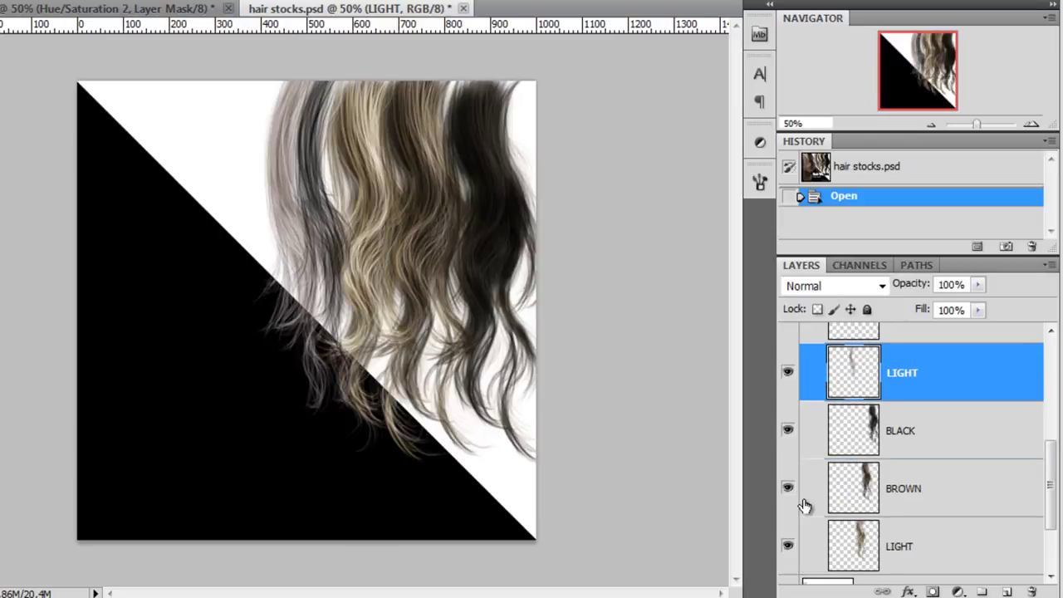
Isolate the wavy BROWN strand layer between BLACK and LIGHT so that all other layers are hidden
{"action": "left_click", "coordinate": [942, 496]}
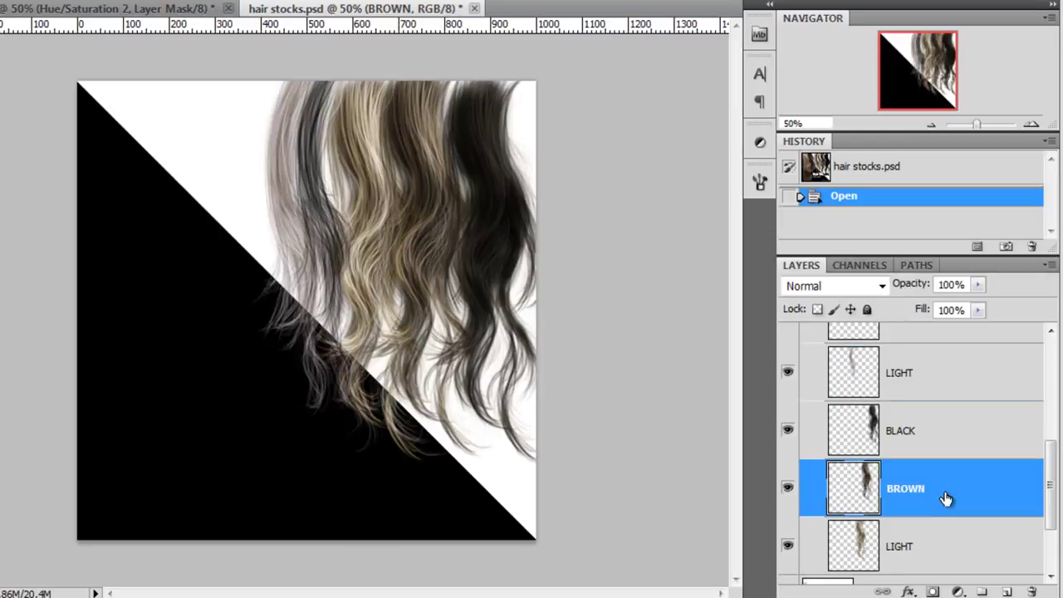
{"action": "left_click", "coordinate": [789, 490], "text": "alt"}
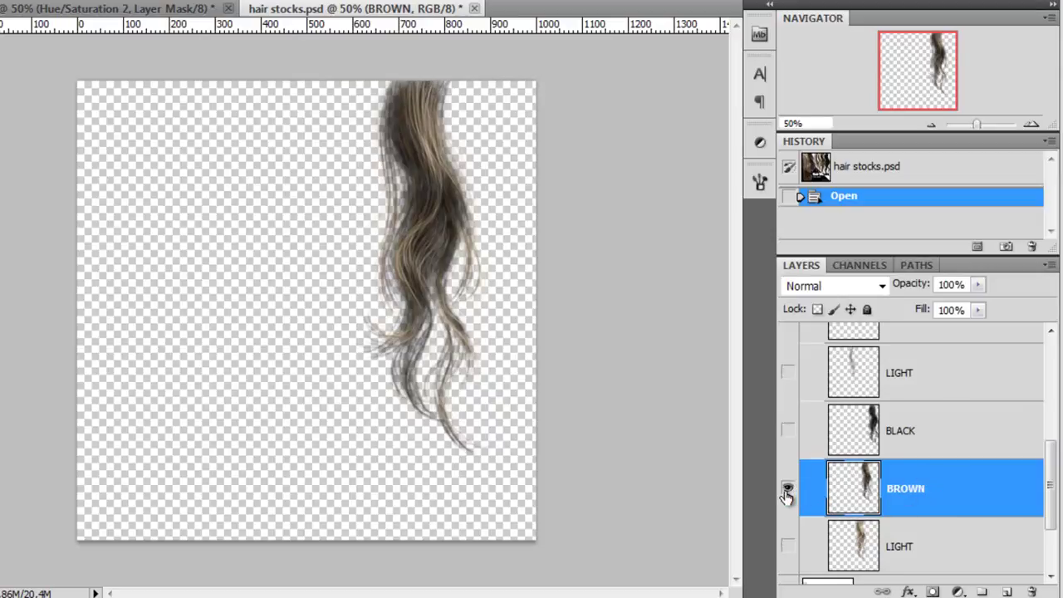
{"action": "key", "text": "alt"}
{"action": "left_click", "coordinate": [790, 491], "text": "alt"}
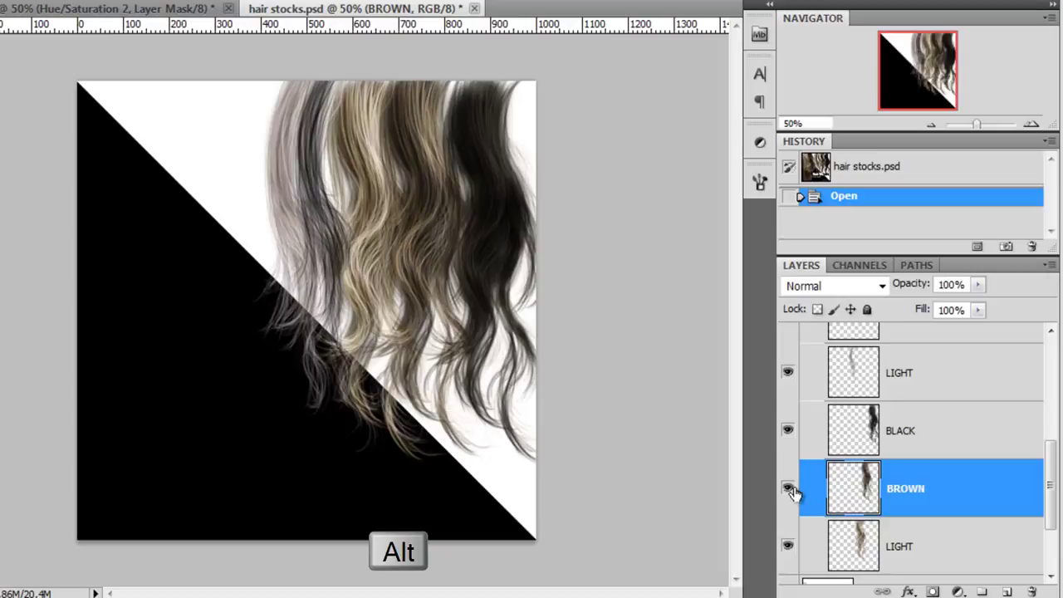
{"action": "left_click", "coordinate": [787, 496], "text": "alt"}
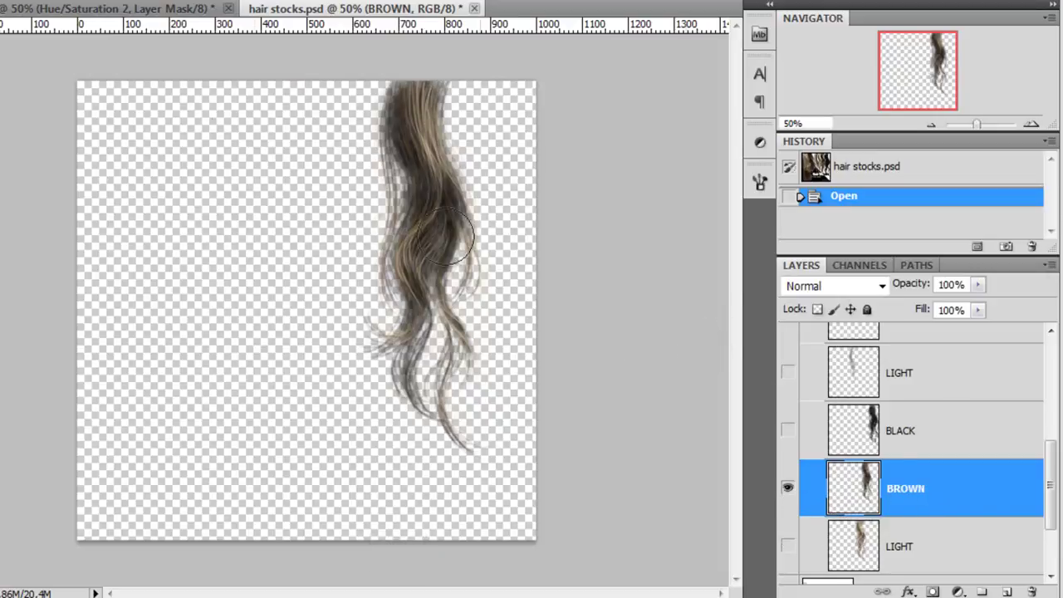
Select the whole canvas and copy the BROWN hair strand
{"action": "key", "text": "ctrl+a"}
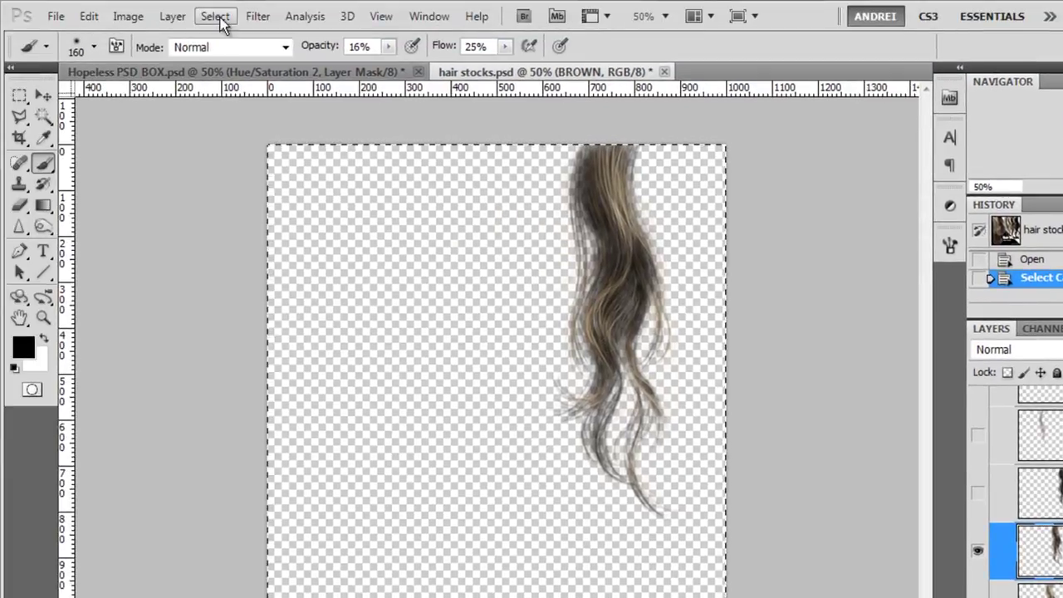
{"action": "left_click", "coordinate": [215, 16]}
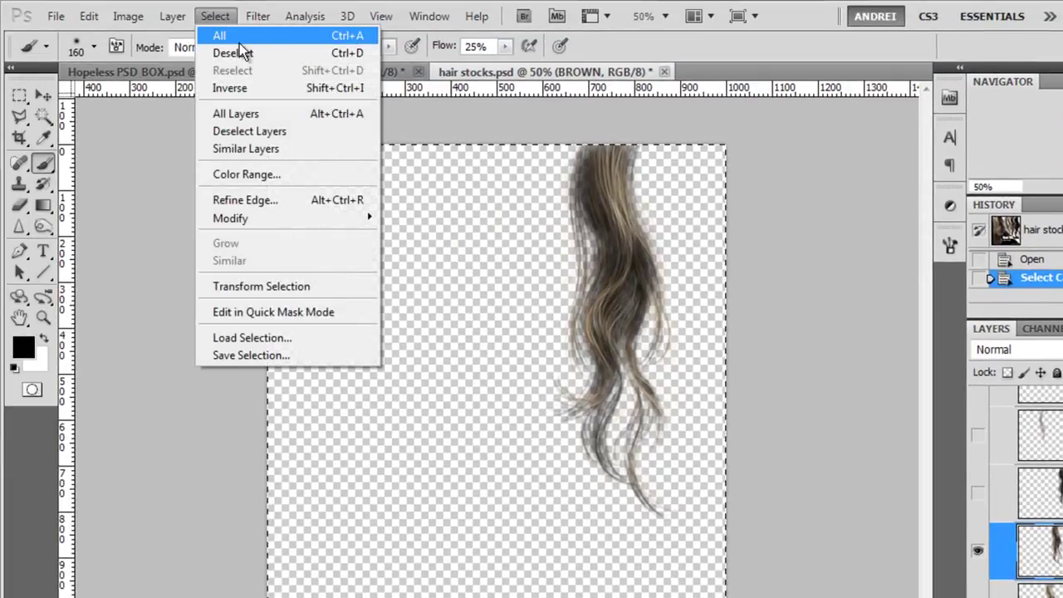
{"action": "mouse_move", "coordinate": [89, 17]}
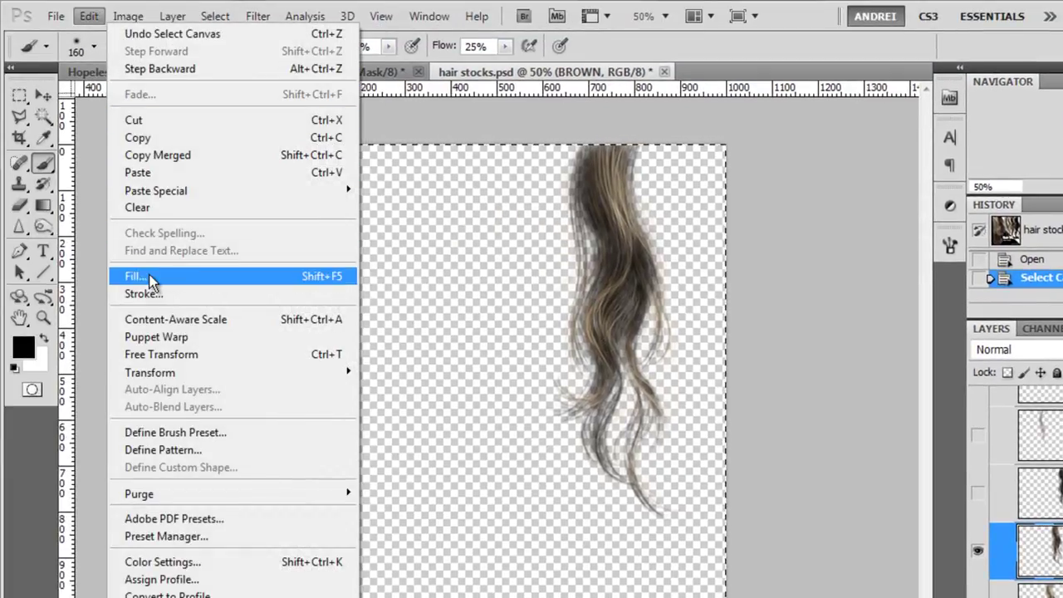
{"action": "left_click", "coordinate": [138, 137]}
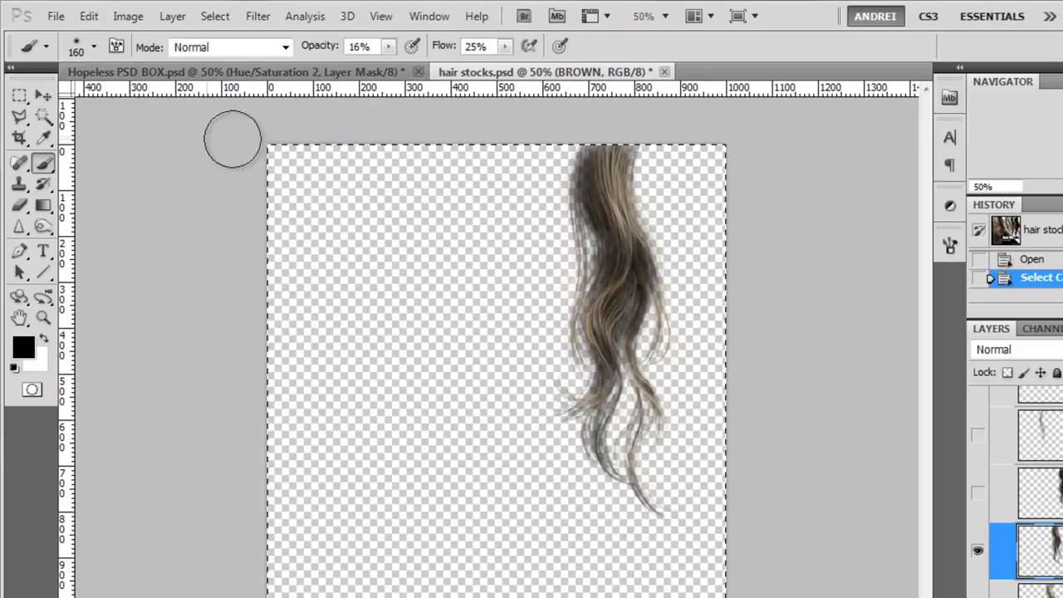
Paste the strand into Hopeless PSD BOX.psd above the Dodge & Burn woman copy layer and rename the new layer Hair
{"action": "left_click", "coordinate": [275, 70]}
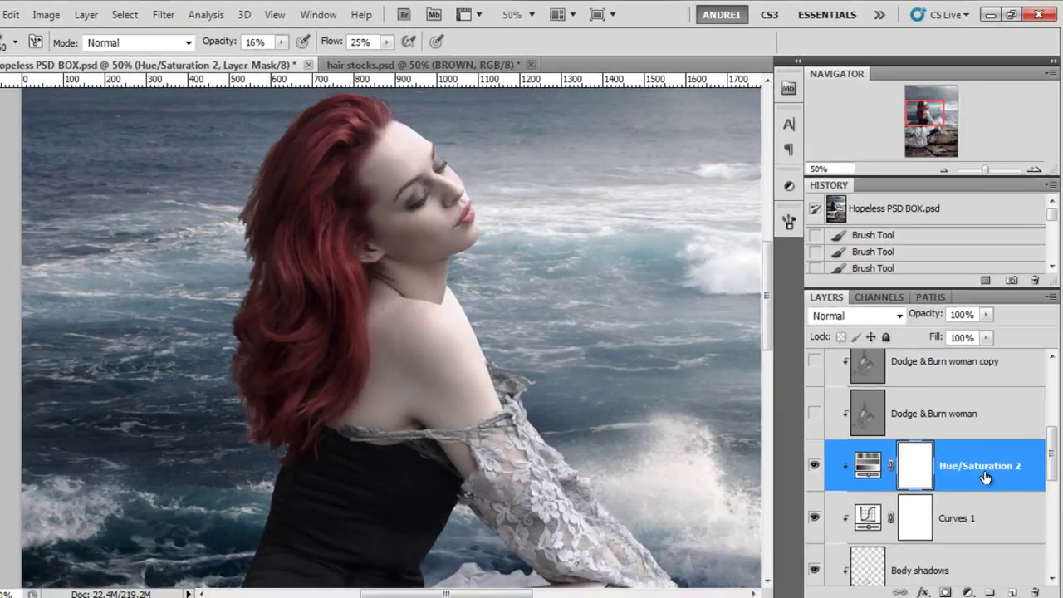
{"action": "scroll", "coordinate": [1002, 473], "scroll_direction": "up", "scroll_amount": 3}
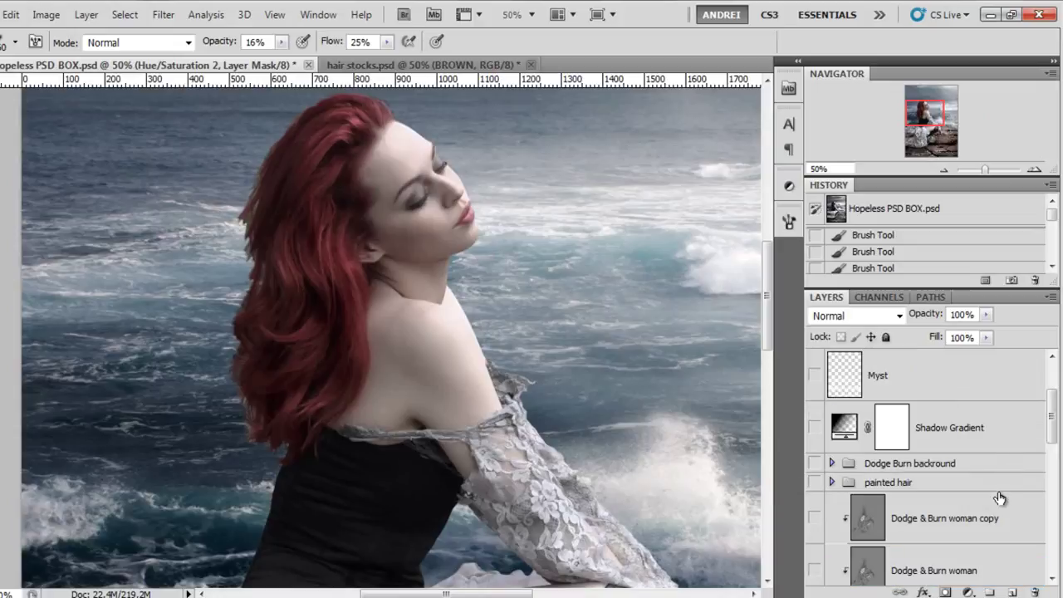
{"action": "left_click", "coordinate": [979, 515]}
{"action": "scroll", "coordinate": [981, 516], "scroll_direction": "down", "scroll_amount": 1}
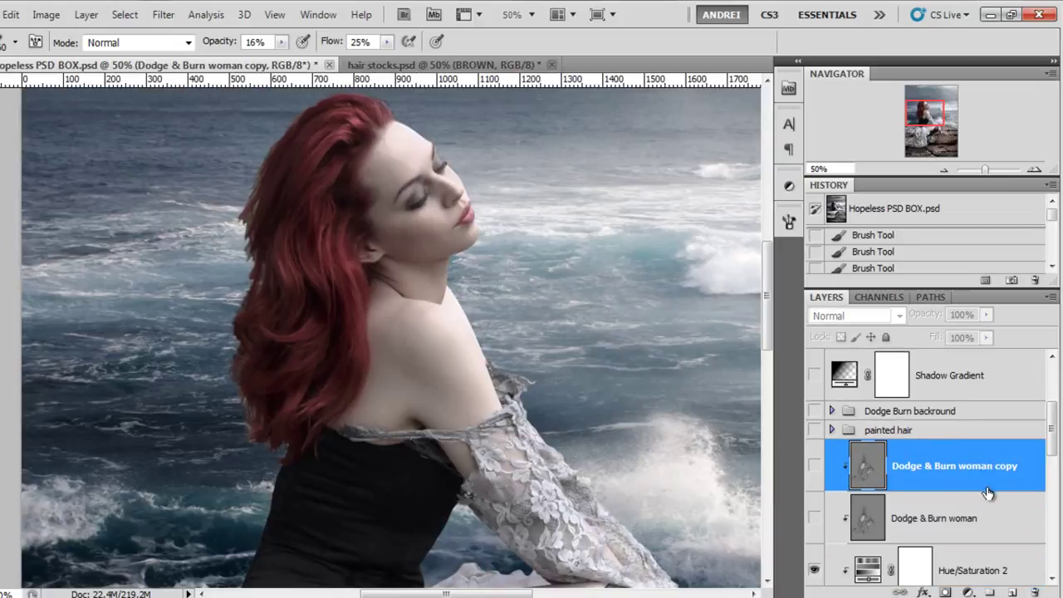
{"action": "key", "text": "ctrl+v"}
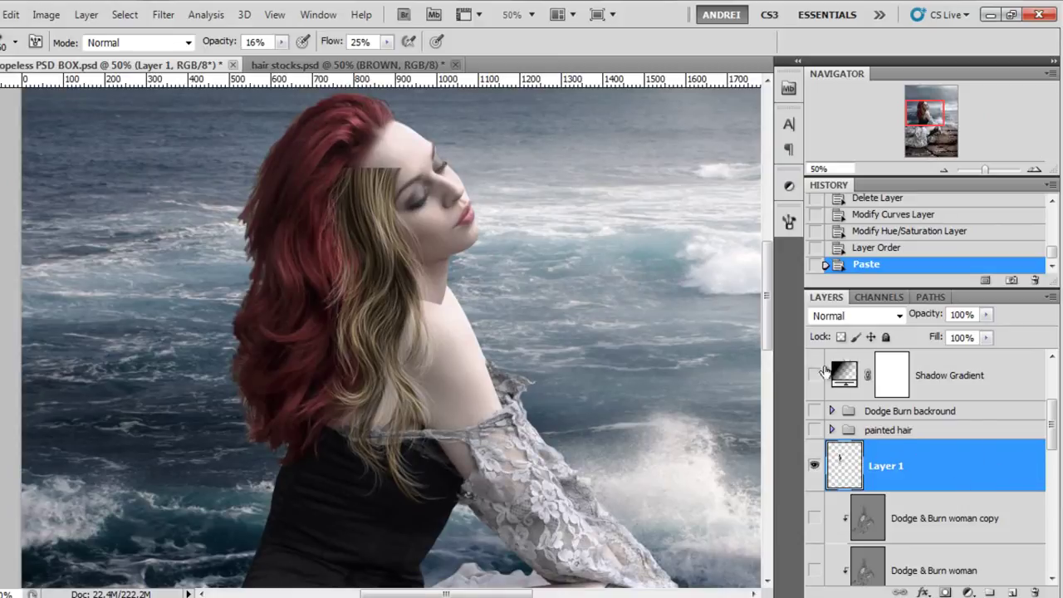
{"action": "double_click", "coordinate": [889, 469]}
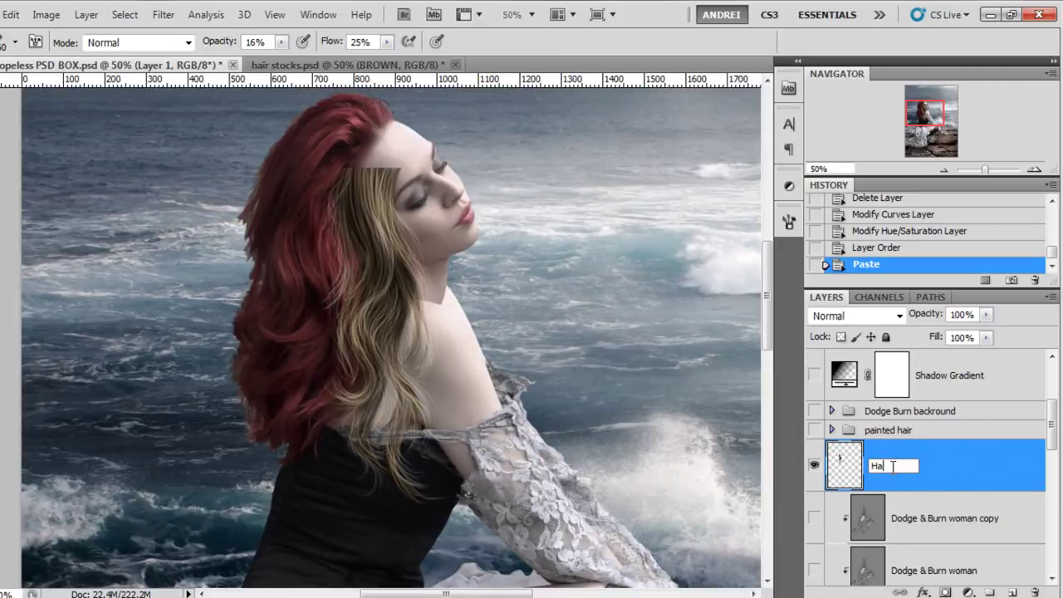
{"action": "key", "text": "Return"}
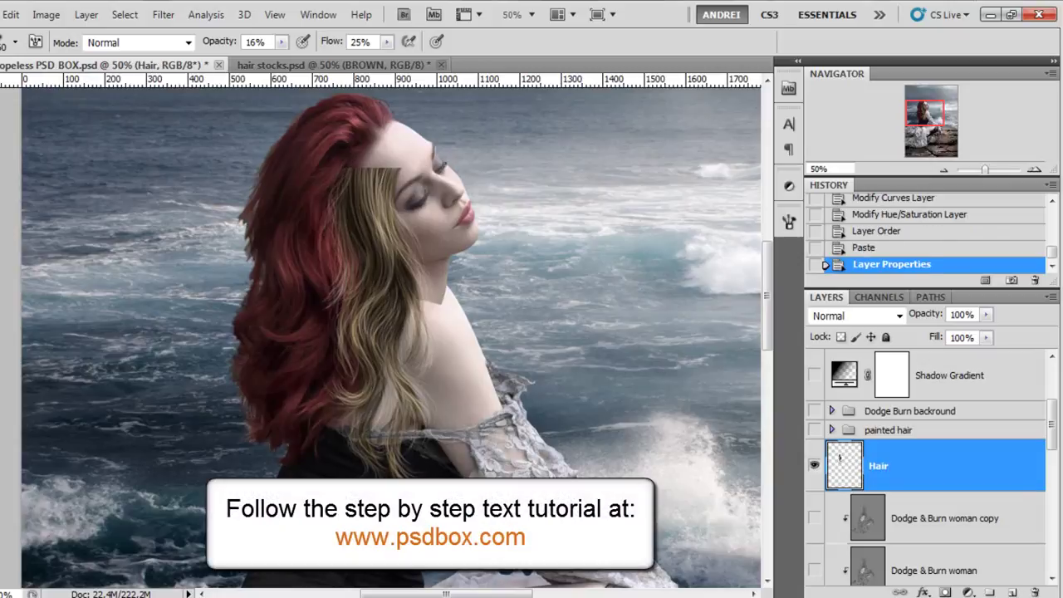
Move the strand over the back of the woman's hair, rotate it 10.12° and scale it to 89.38% with Free Transform
{"action": "key", "text": "v"}
{"action": "mouse_move", "coordinate": [382, 313]}
{"action": "left_mouse_down"}
{"action": "mouse_move", "coordinate": [307, 332]}
{"action": "mouse_move", "coordinate": [291, 328]}
{"action": "mouse_move", "coordinate": [297, 312]}
{"action": "left_mouse_up"}
{"action": "key", "text": "ctrl+t"}
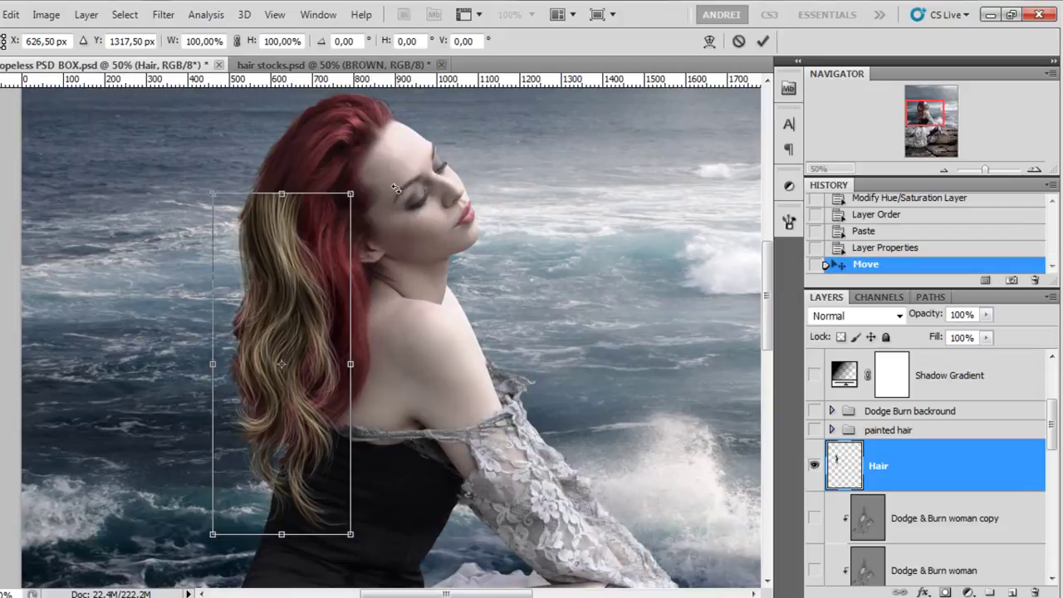
{"action": "left_click_drag", "start_coordinate": [389, 177], "coordinate": [415, 210]}
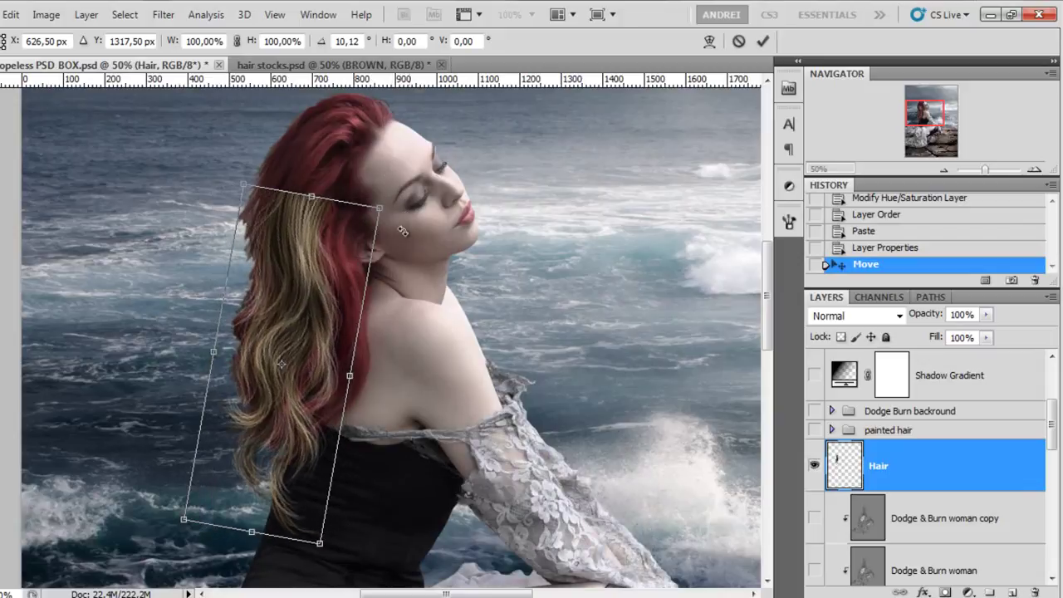
{"action": "left_click_drag", "start_coordinate": [306, 334], "coordinate": [302, 324]}
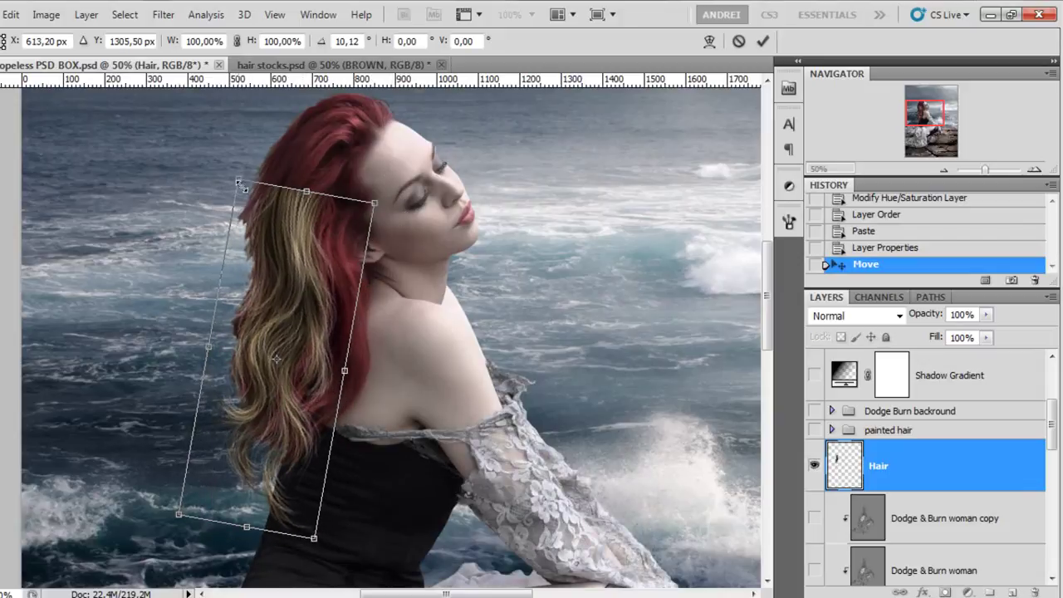
{"action": "left_click_drag", "start_coordinate": [240, 184], "coordinate": [246, 217]}
{"action": "mouse_move", "coordinate": [310, 307]}
{"action": "left_mouse_down"}
{"action": "mouse_move", "coordinate": [295, 283]}
{"action": "mouse_move", "coordinate": [302, 298]}
{"action": "left_mouse_up"}
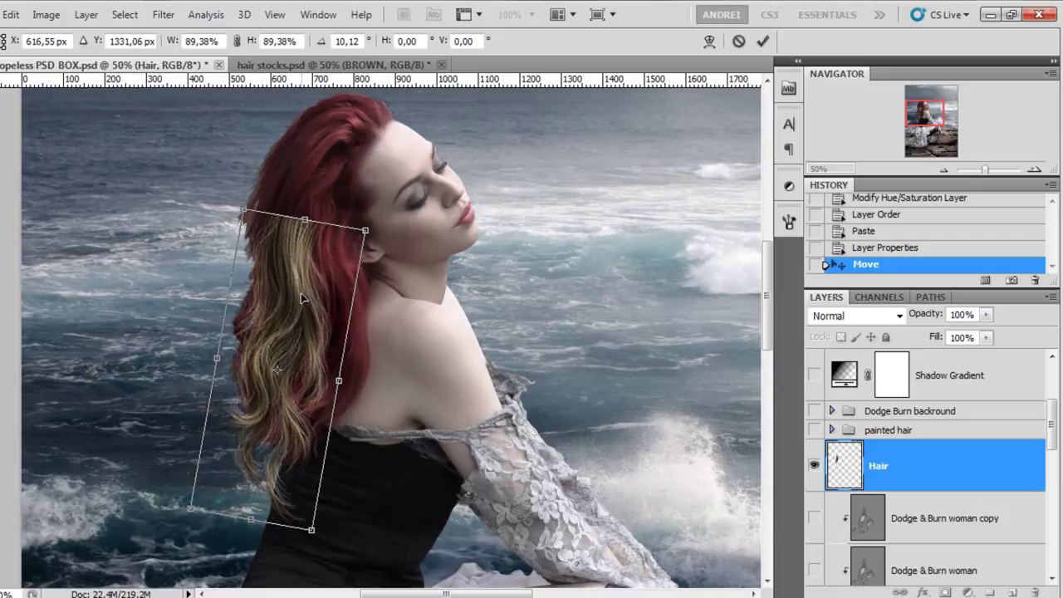
{"action": "key", "text": "Return"}
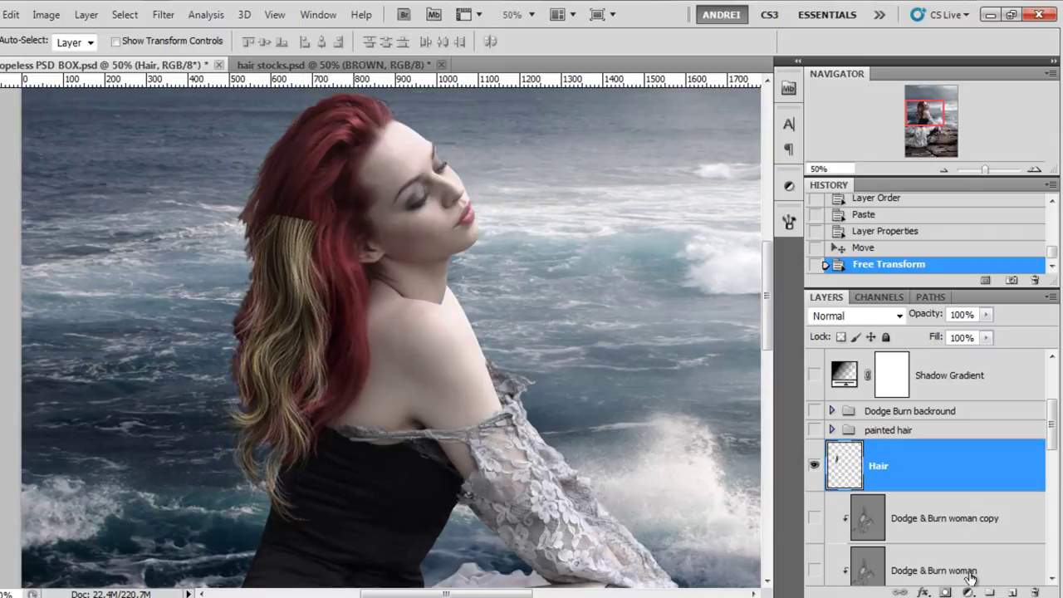
Add a layer mask to the Hair layer and set up a soft brush with 100% opacity, 100% flow and 0% hardness
{"action": "left_click", "coordinate": [945, 592]}
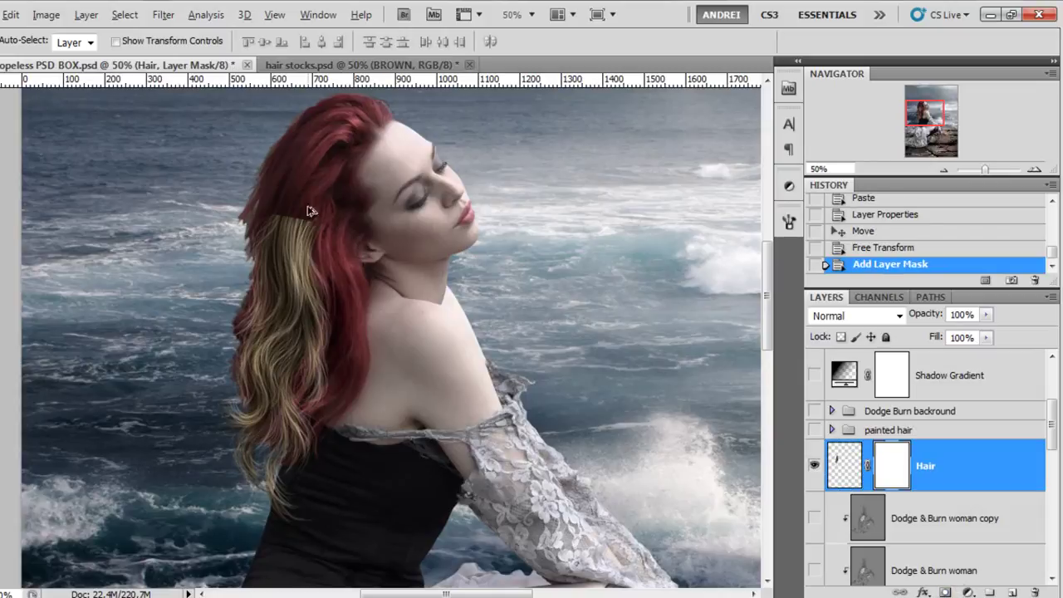
{"action": "scroll", "coordinate": [253, 212], "scroll_direction": "up", "scroll_amount": 1}
{"action": "key", "text": "b"}
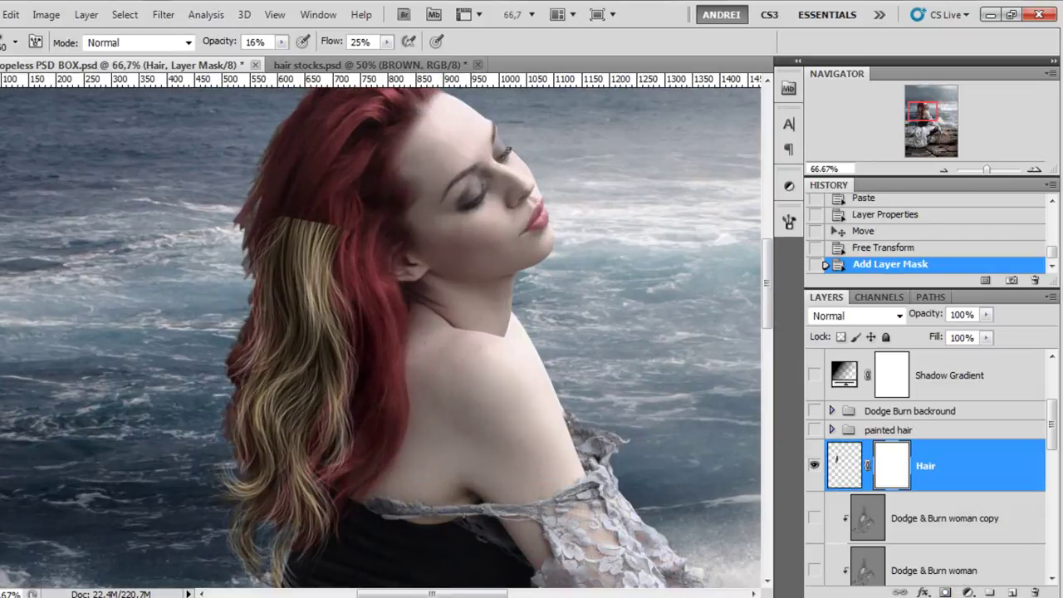
{"action": "mouse_move", "coordinate": [282, 42]}
{"action": "left_mouse_down"}
{"action": "mouse_move", "coordinate": [297, 73]}
{"action": "mouse_move", "coordinate": [405, 62]}
{"action": "left_mouse_up"}
{"action": "left_click", "coordinate": [386, 42]}
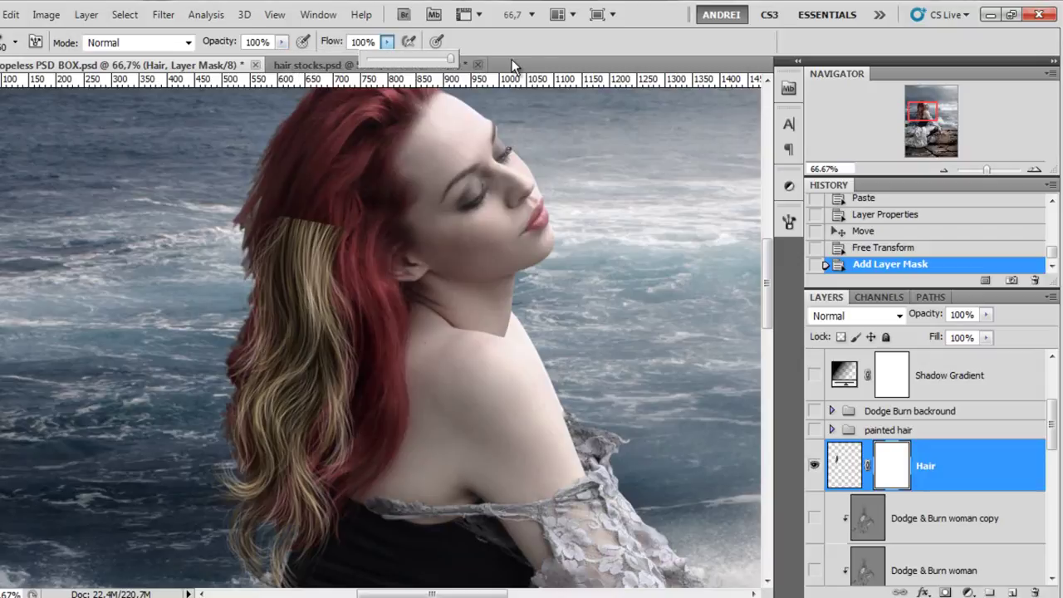
{"action": "right_click", "coordinate": [366, 195]}
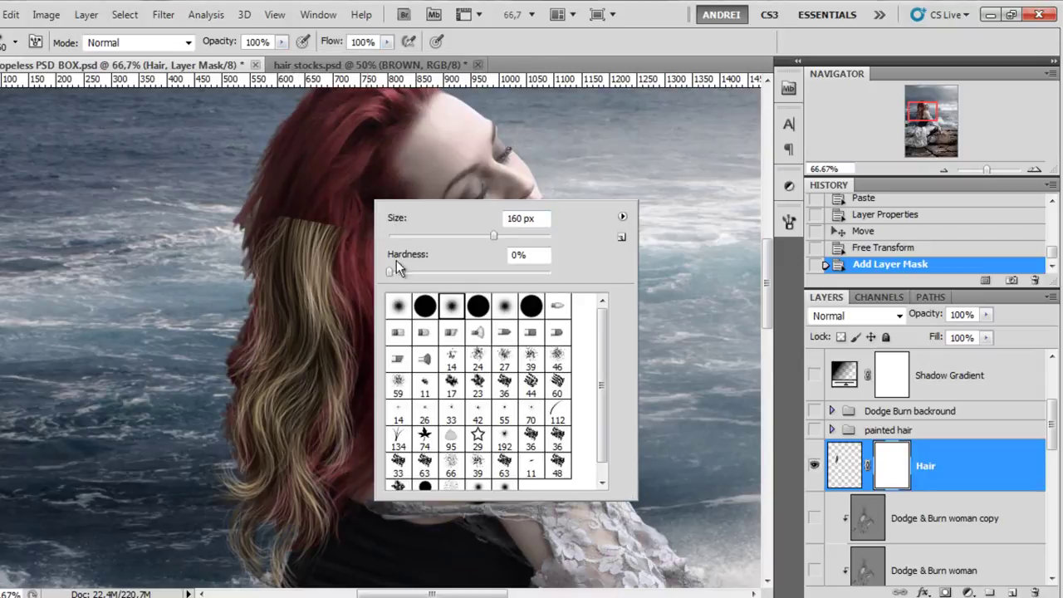
{"action": "left_click", "coordinate": [389, 271]}
{"action": "left_click", "coordinate": [507, 236]}
{"action": "left_click", "coordinate": [890, 466]}
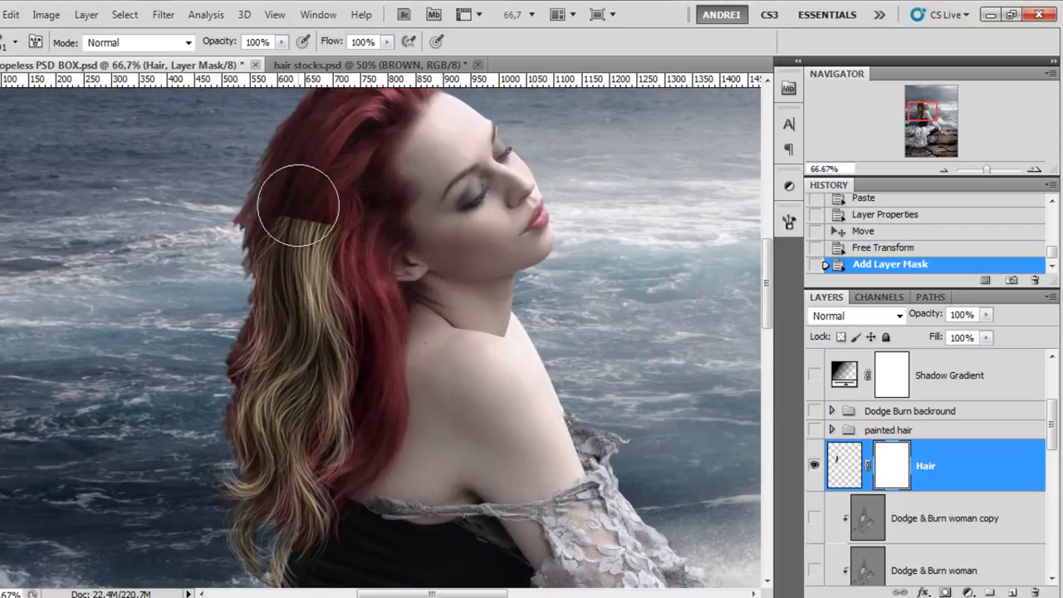
Paint on the Hair mask to hide the strand's hard top edge and blend it into the red hair
{"action": "left_click_drag", "start_coordinate": [335, 222], "coordinate": [292, 179]}
{"action": "mouse_move", "coordinate": [334, 254]}
{"action": "left_mouse_down"}
{"action": "mouse_move", "coordinate": [288, 144]}
{"action": "mouse_move", "coordinate": [367, 285]}
{"action": "mouse_move", "coordinate": [325, 229]}
{"action": "mouse_move", "coordinate": [327, 286]}
{"action": "mouse_move", "coordinate": [298, 272]}
{"action": "mouse_move", "coordinate": [292, 194]}
{"action": "left_mouse_up"}
{"action": "key", "text": "ctrl+z"}
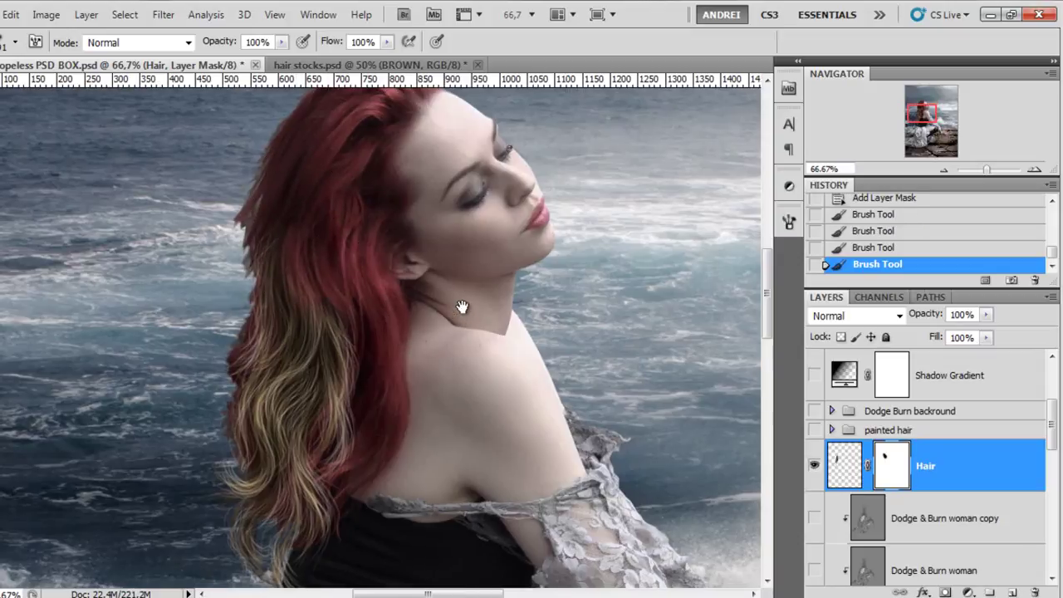
{"action": "mouse_move", "coordinate": [462, 307]}
{"action": "left_mouse_down"}
{"action": "mouse_move", "coordinate": [481, 253]}
{"action": "mouse_move", "coordinate": [450, 339]}
{"action": "left_mouse_up"}
Select the Hair layer's image instead of its mask and move the strand down along the outer lower edge of the red hair
{"action": "left_click", "coordinate": [845, 466]}
{"action": "key", "text": "v"}
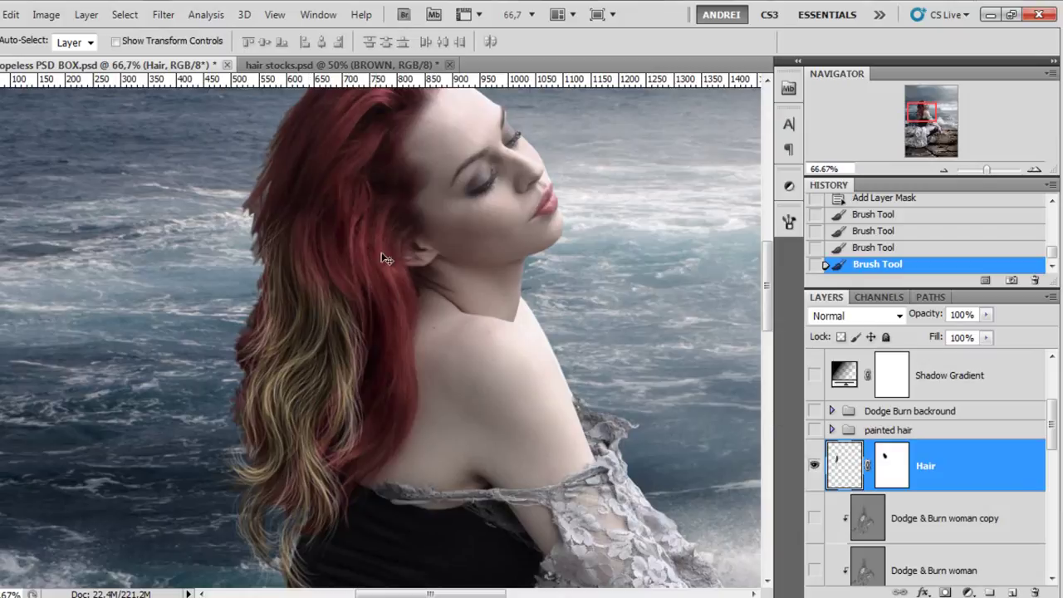
{"action": "left_click_drag", "start_coordinate": [331, 362], "coordinate": [322, 396]}
{"action": "left_click_drag", "start_coordinate": [300, 448], "coordinate": [316, 379]}
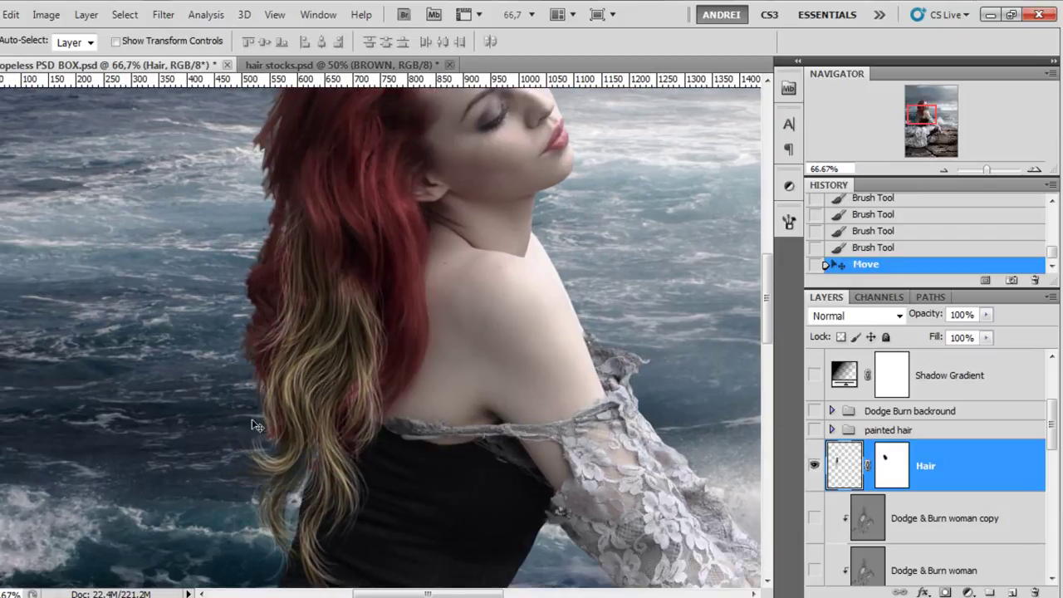
{"action": "left_click_drag", "start_coordinate": [288, 419], "coordinate": [288, 419]}
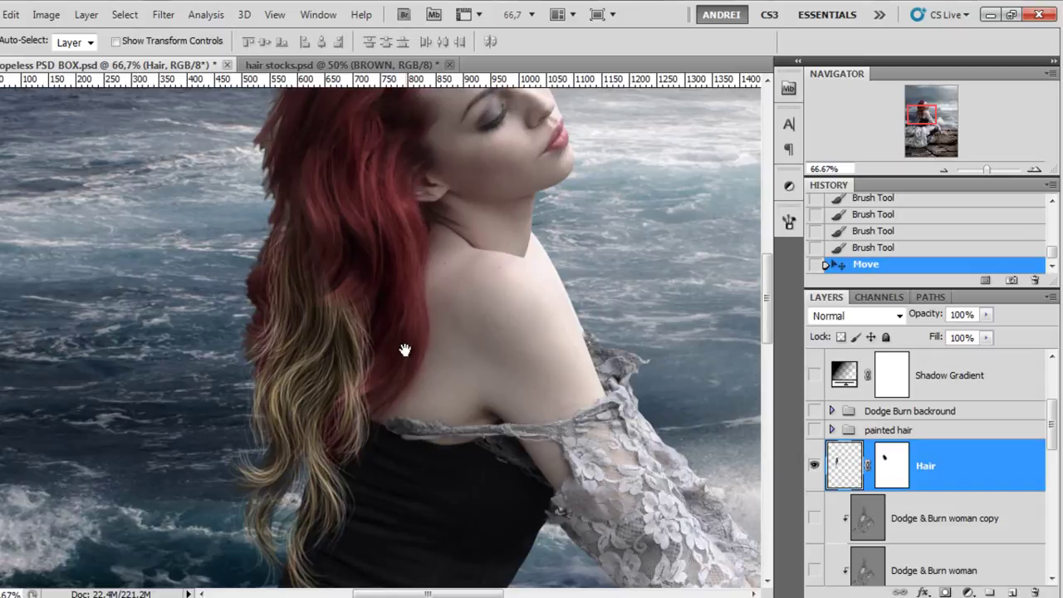
{"action": "left_click_drag", "start_coordinate": [404, 350], "coordinate": [426, 353]}
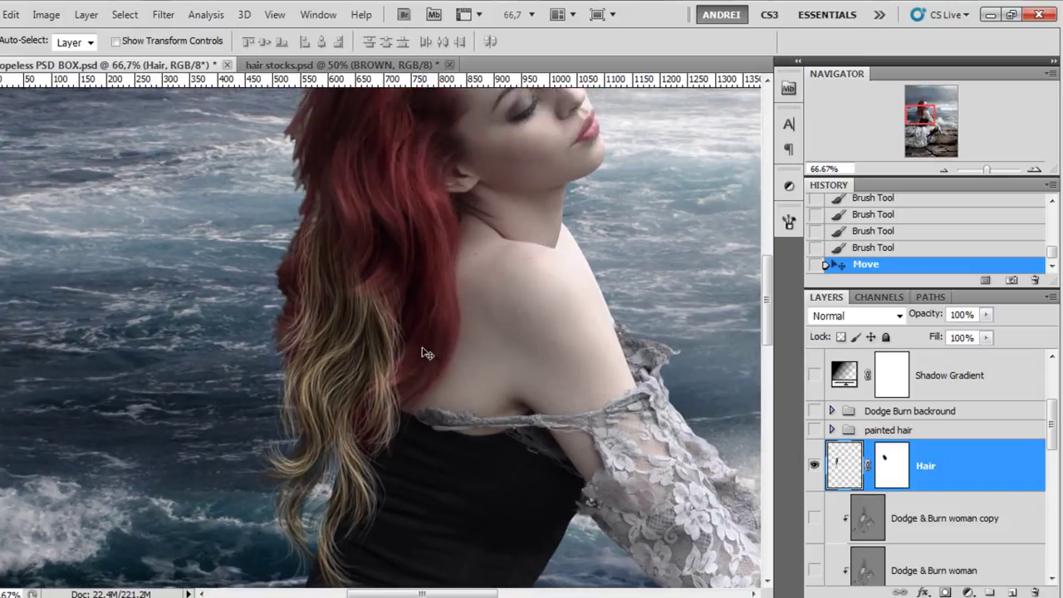
Rotate the Hair layer's strand 6.94° with Free Transform and reposition it along the outer back edge of the red hair
{"action": "left_click_drag", "start_coordinate": [360, 364], "coordinate": [365, 352]}
{"action": "key", "text": "ctrl+t"}
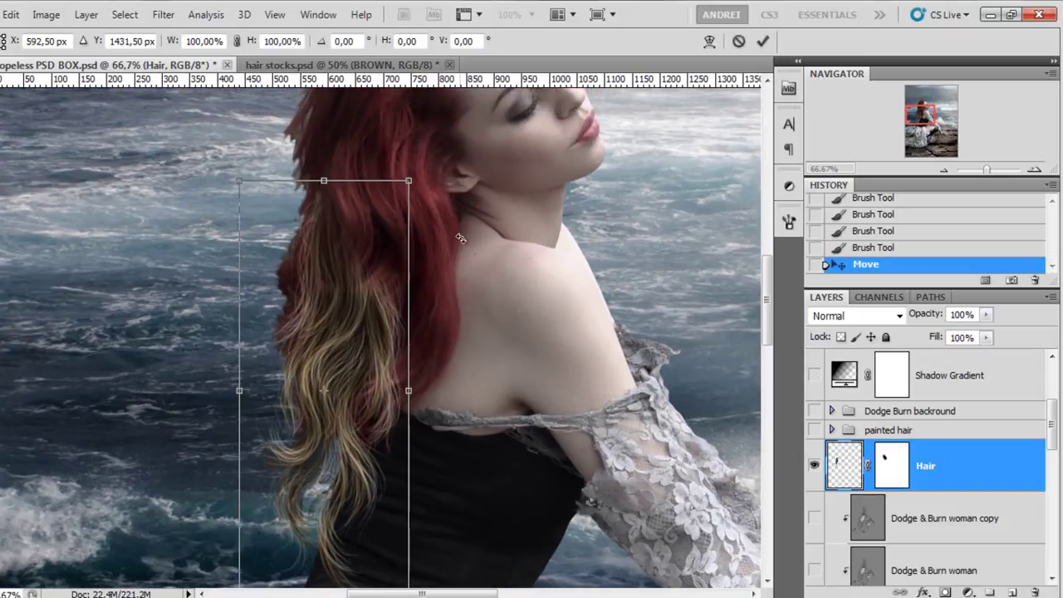
{"action": "left_click_drag", "start_coordinate": [462, 240], "coordinate": [465, 221]}
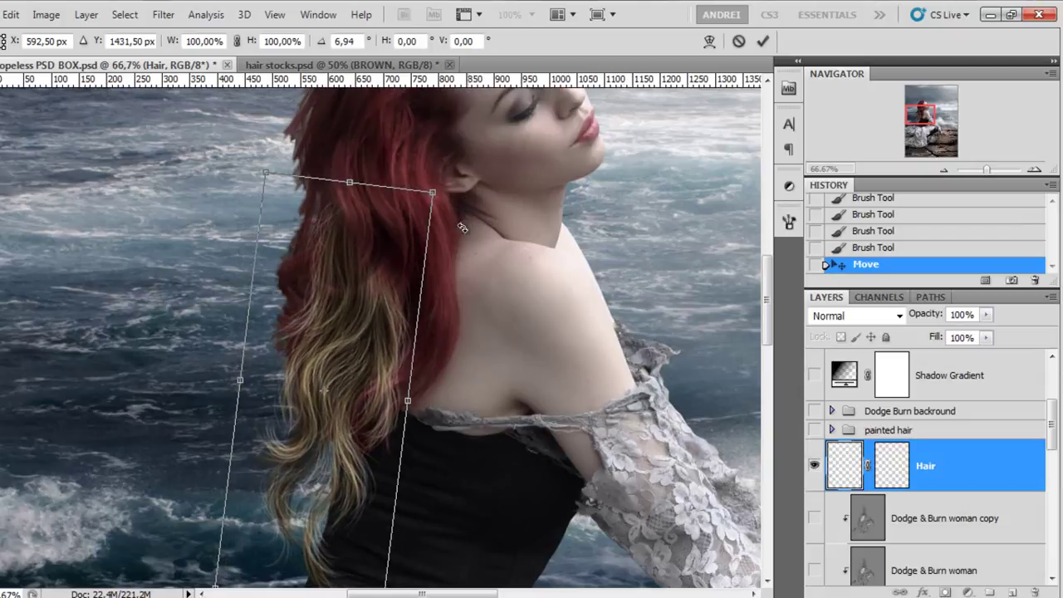
{"action": "key", "text": "Return"}
{"action": "left_click_drag", "start_coordinate": [359, 275], "coordinate": [424, 276]}
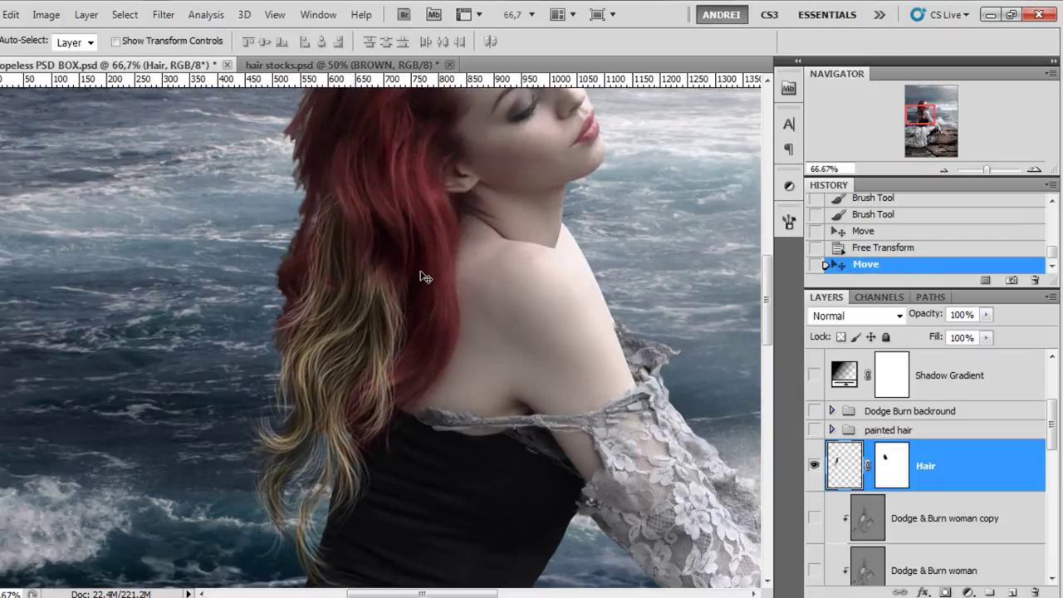
Open the image adjustment options for the Hair layer's blond strand
{"action": "scroll", "coordinate": [444, 287], "scroll_direction": "down", "scroll_amount": 1}
{"action": "scroll", "coordinate": [418, 303], "scroll_direction": "up", "scroll_amount": 1}
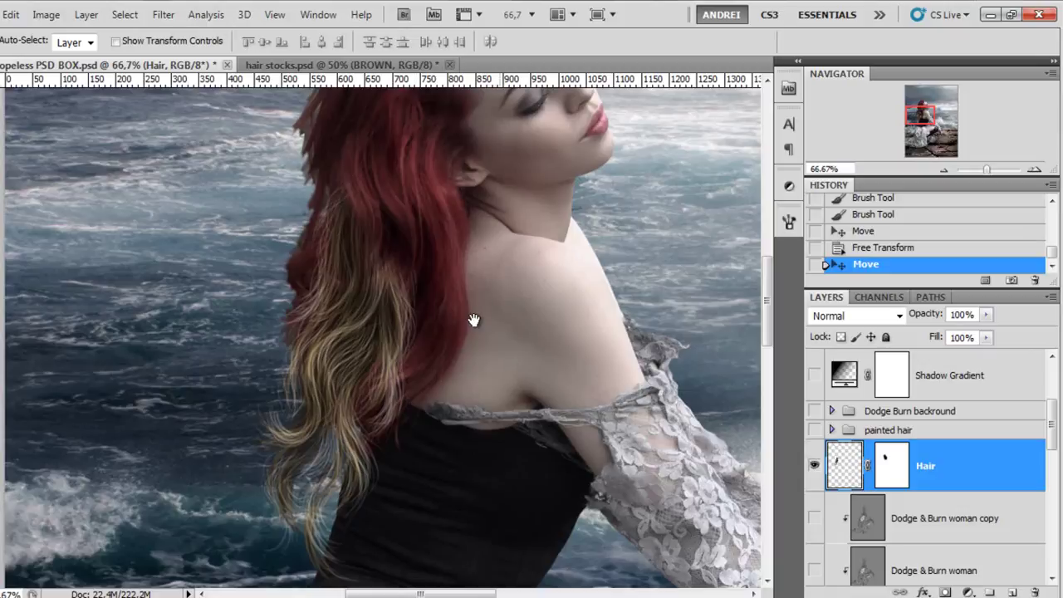
{"action": "left_click_drag", "start_coordinate": [474, 320], "coordinate": [468, 323]}
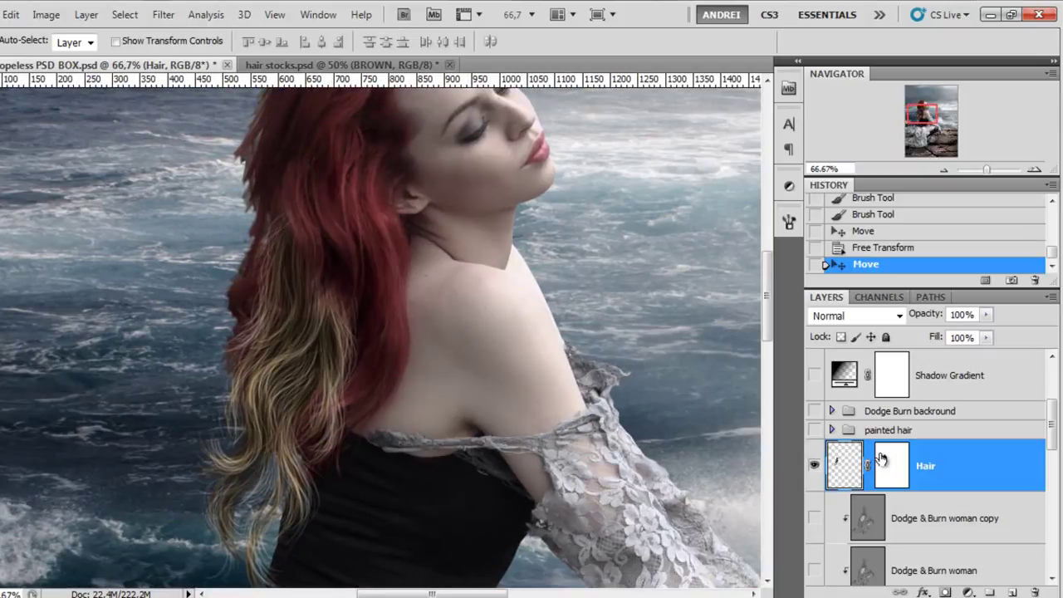
{"action": "left_click", "coordinate": [46, 14]}
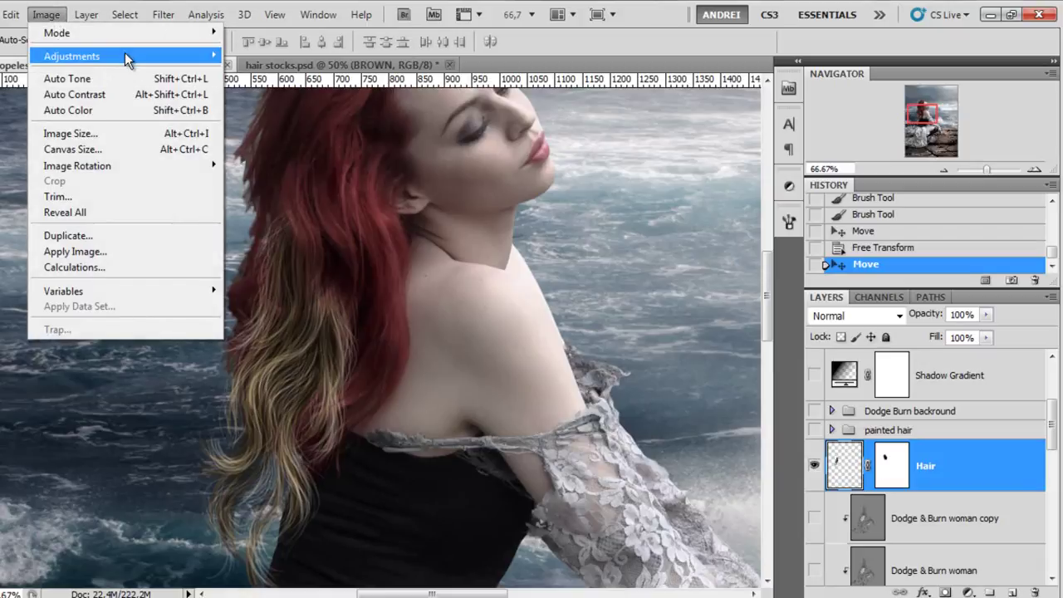
Recolor the blonde strand on the Hair layer with Hue/Saturation: Hue -41, Saturation +38, Lightness -37
{"action": "mouse_move", "coordinate": [127, 58]}
{"action": "left_click", "coordinate": [343, 149]}
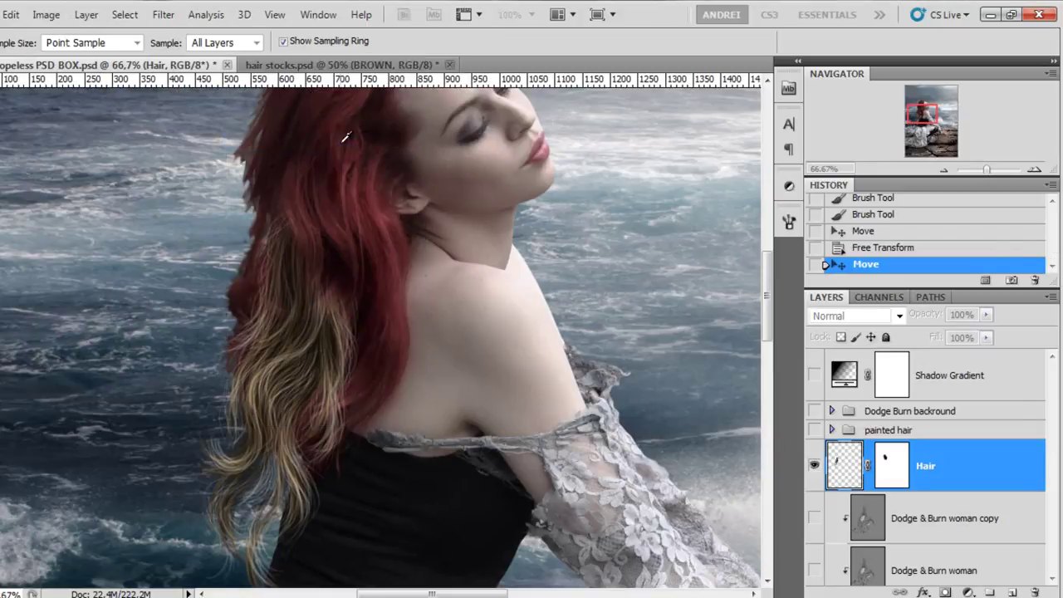
{"action": "left_click_drag", "start_coordinate": [861, 147], "coordinate": [660, 131]}
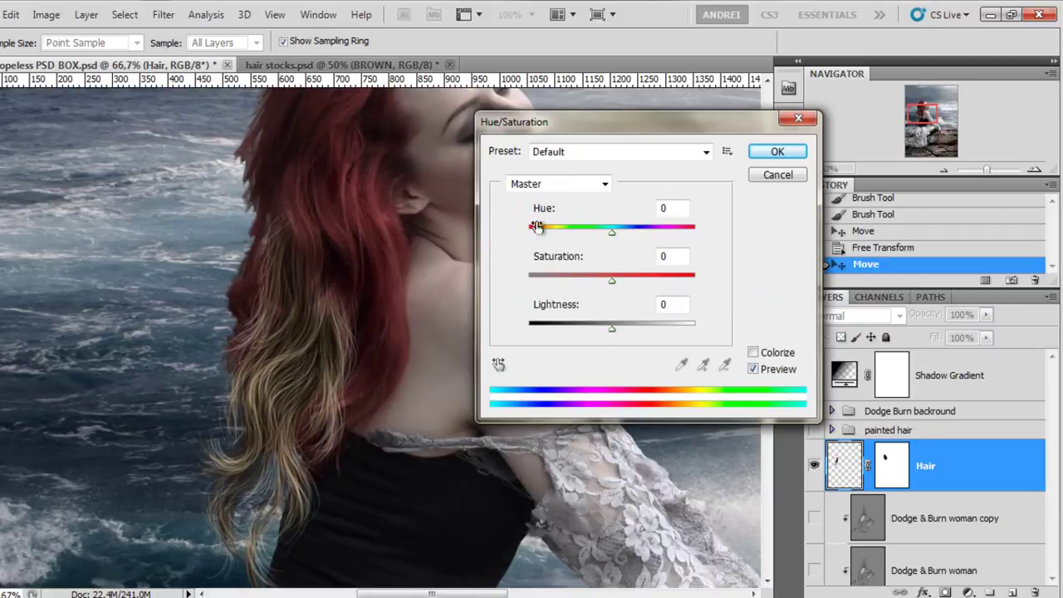
{"action": "left_click_drag", "start_coordinate": [619, 134], "coordinate": [581, 137]}
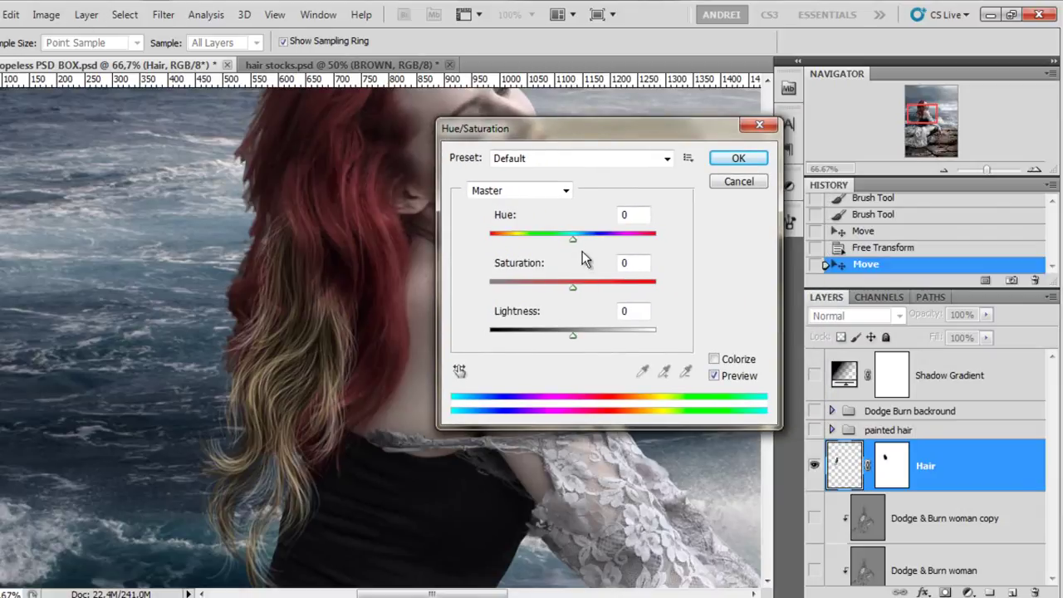
{"action": "left_click_drag", "start_coordinate": [569, 239], "coordinate": [535, 237]}
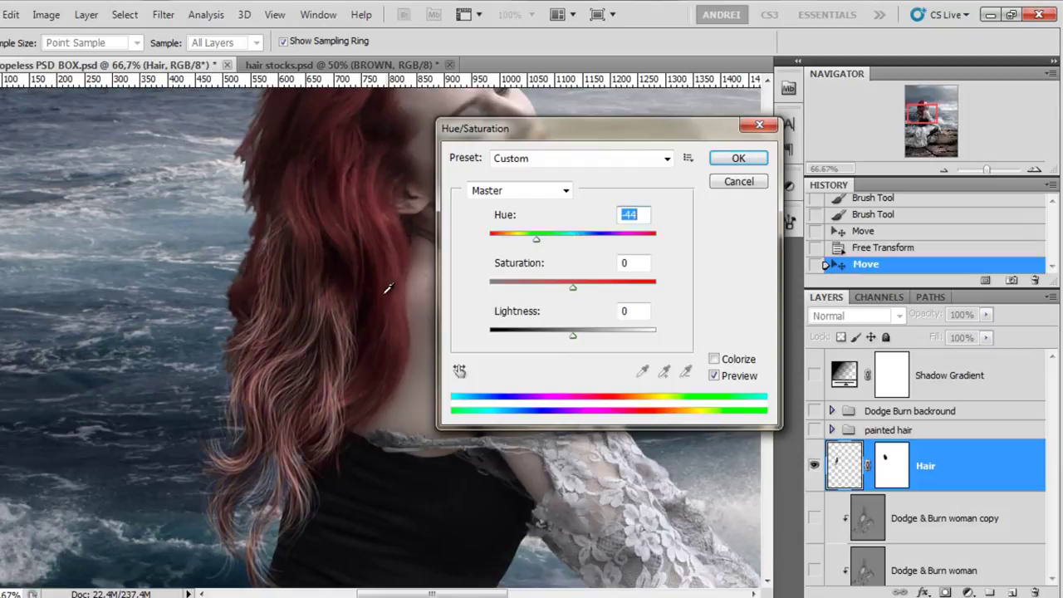
{"action": "mouse_move", "coordinate": [536, 237]}
{"action": "left_mouse_down"}
{"action": "mouse_move", "coordinate": [526, 235]}
{"action": "mouse_move", "coordinate": [538, 235]}
{"action": "left_mouse_up"}
{"action": "left_click_drag", "start_coordinate": [573, 287], "coordinate": [591, 290]}
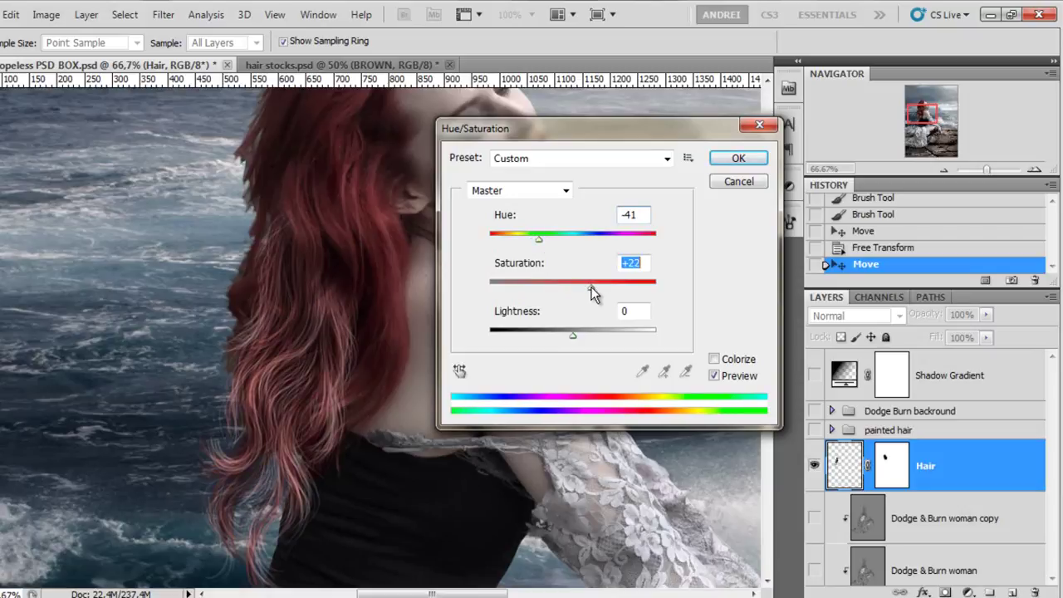
{"action": "left_click_drag", "start_coordinate": [572, 337], "coordinate": [557, 335]}
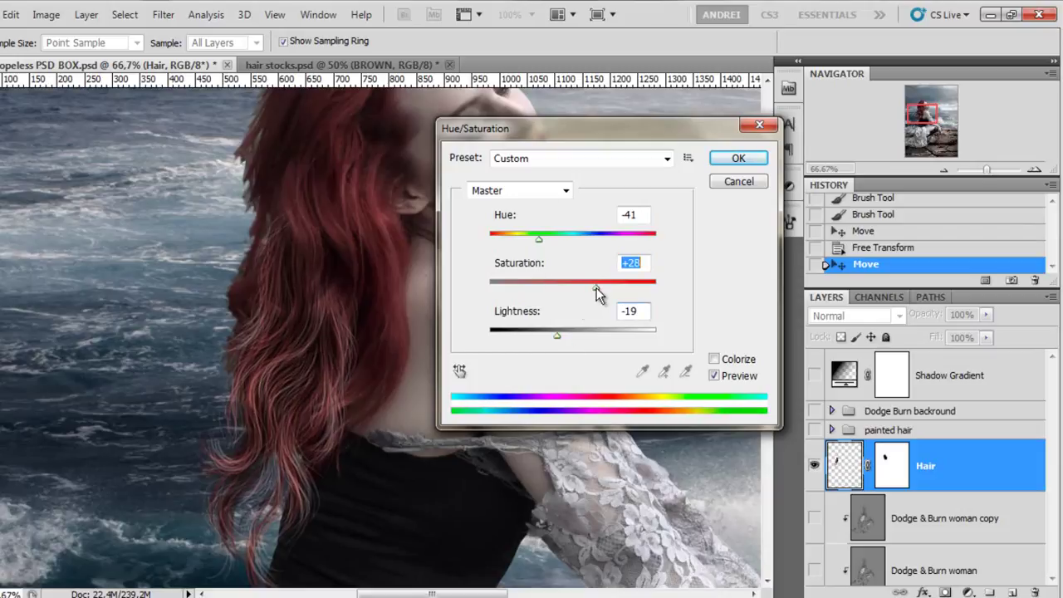
{"action": "left_click_drag", "start_coordinate": [596, 287], "coordinate": [598, 287]}
{"action": "left_click_drag", "start_coordinate": [559, 332], "coordinate": [548, 337]}
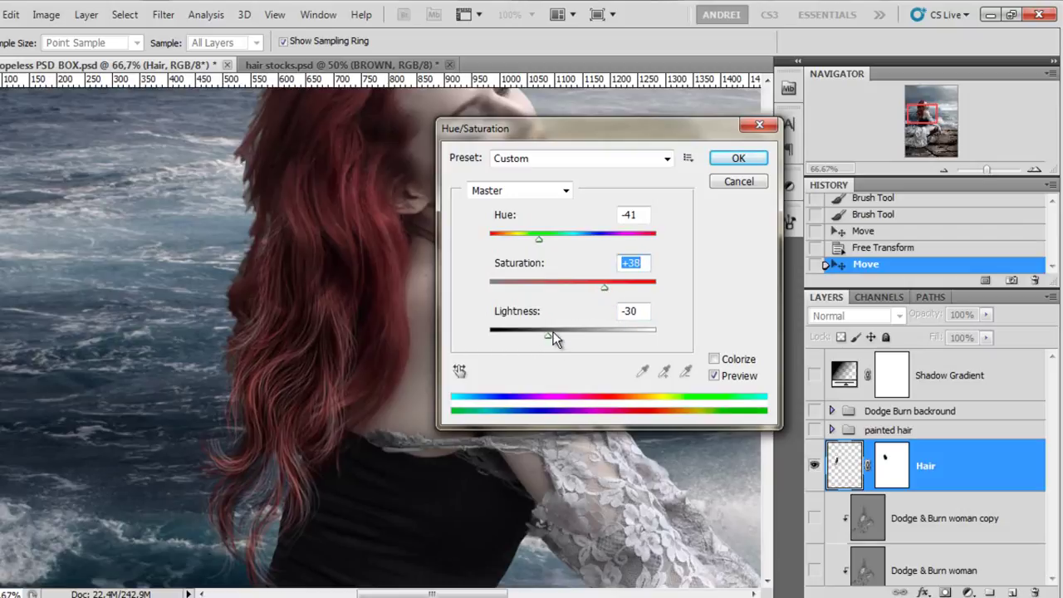
{"action": "left_click_drag", "start_coordinate": [553, 335], "coordinate": [542, 341]}
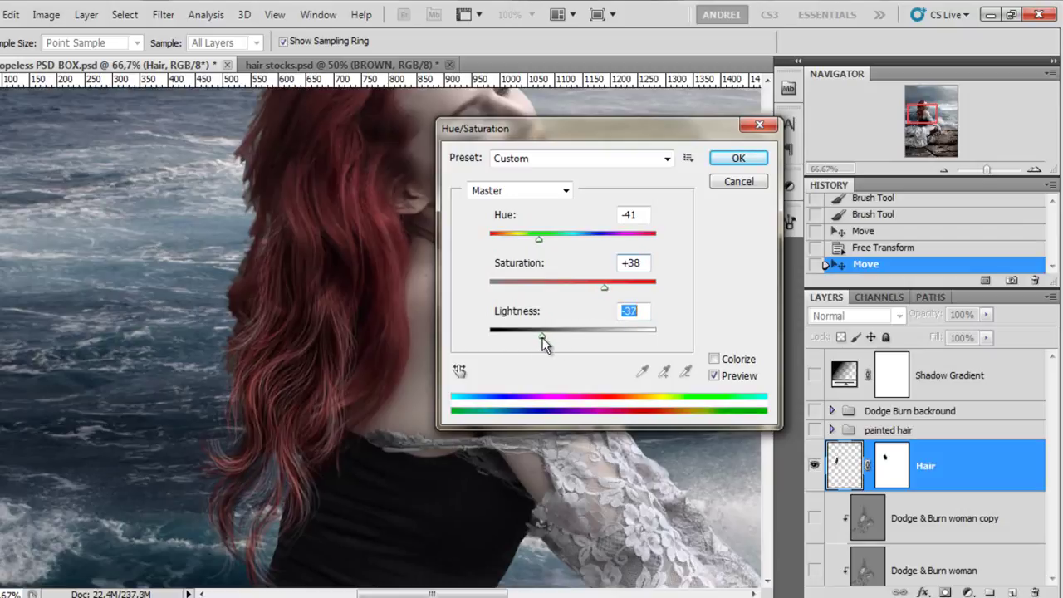
{"action": "left_click", "coordinate": [739, 159]}
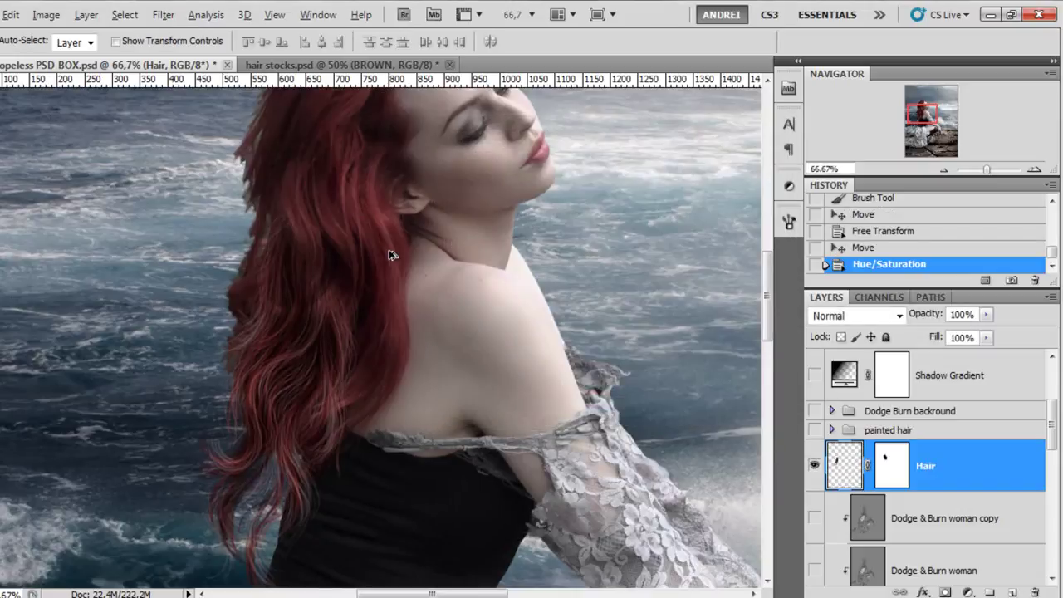
Hide the BROWN strand in hair stocks.psd and preview the BLACK and LIGHT strand layers above it one at a time
{"action": "key", "text": "ctrl+minus"}
{"action": "key", "text": "ctrl+minus"}
{"action": "key", "text": "ctrl+plus"}
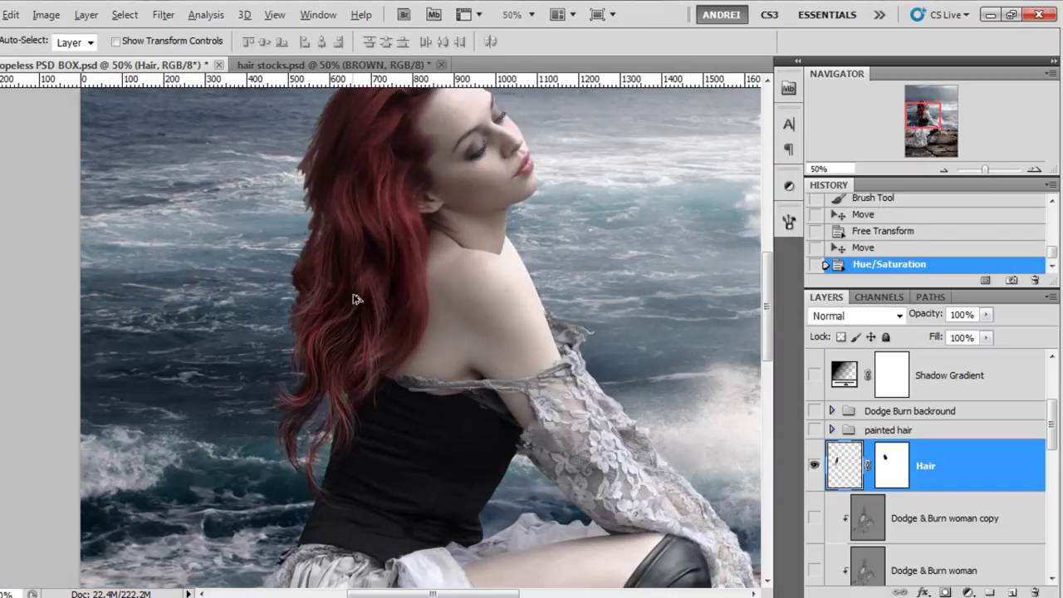
{"action": "left_click", "coordinate": [343, 64]}
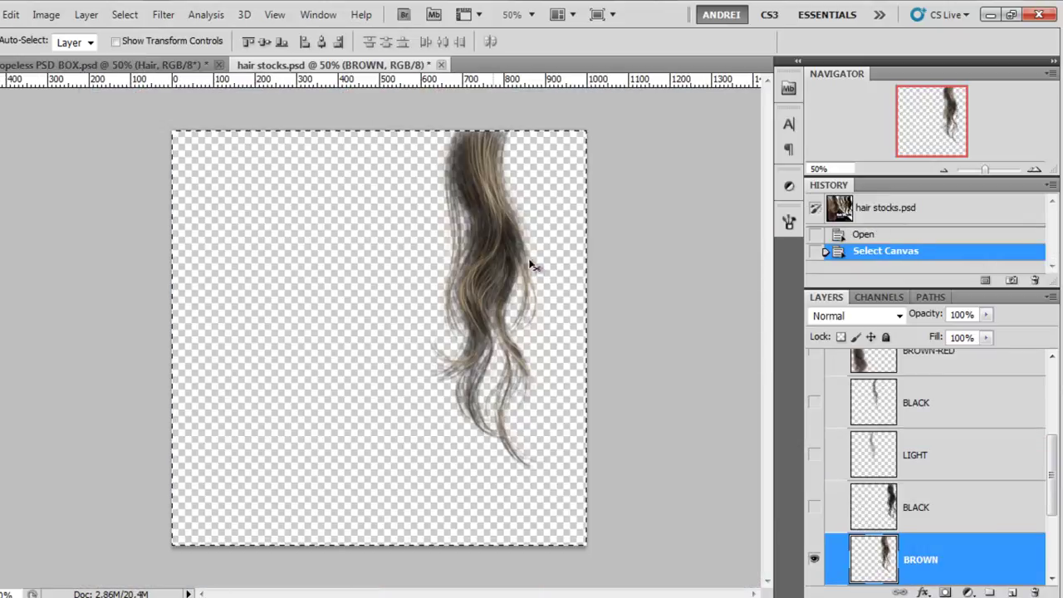
{"action": "left_click", "coordinate": [813, 558]}
{"action": "left_click", "coordinate": [814, 506]}
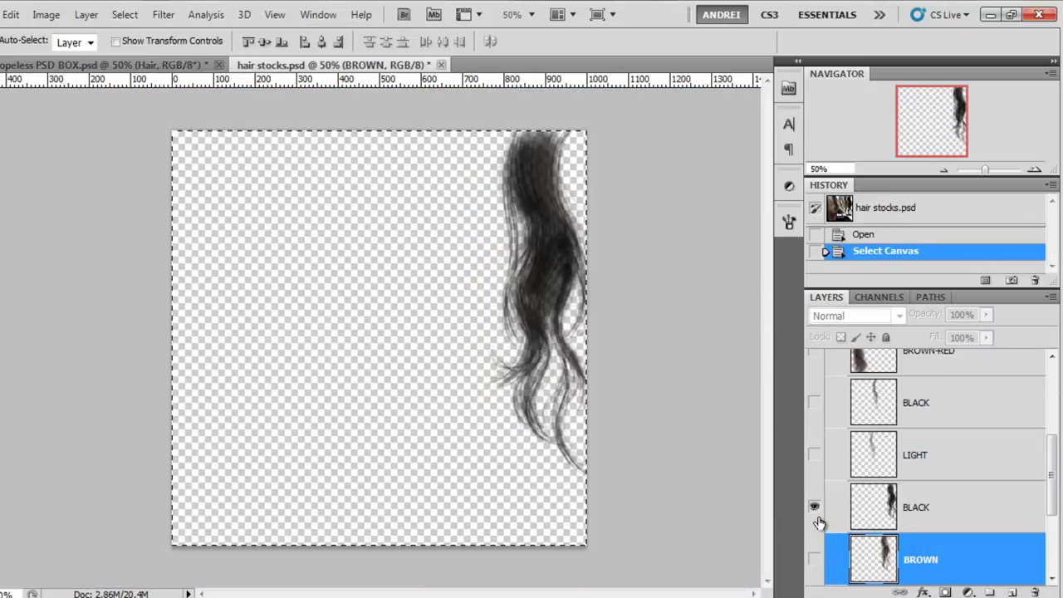
{"action": "left_click", "coordinate": [813, 506]}
{"action": "left_click", "coordinate": [826, 456]}
{"action": "left_click", "coordinate": [814, 455]}
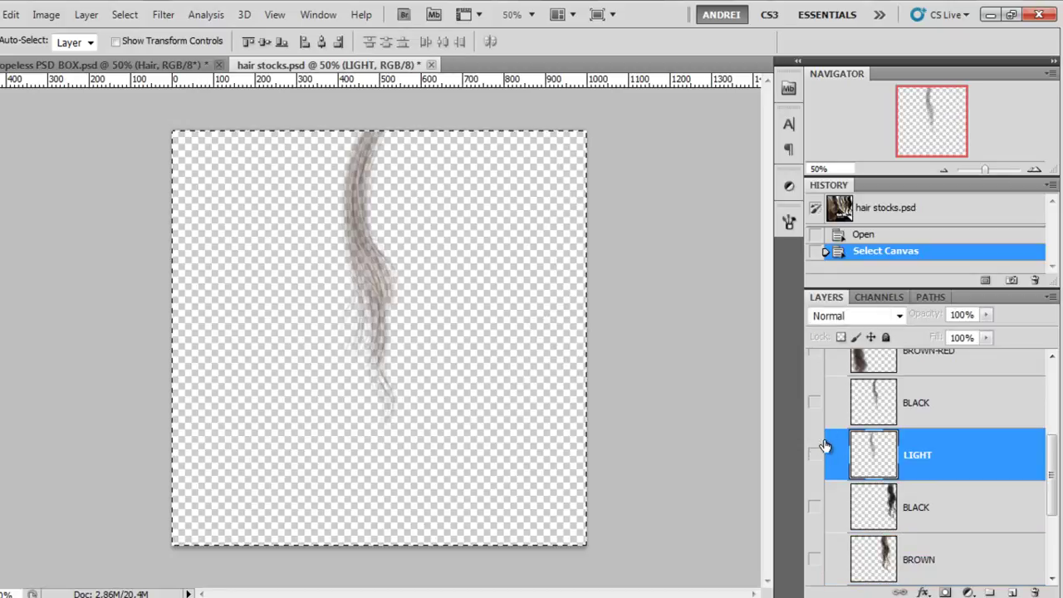
{"action": "left_click", "coordinate": [814, 455]}
{"action": "left_click", "coordinate": [822, 407]}
{"action": "left_click", "coordinate": [822, 407]}
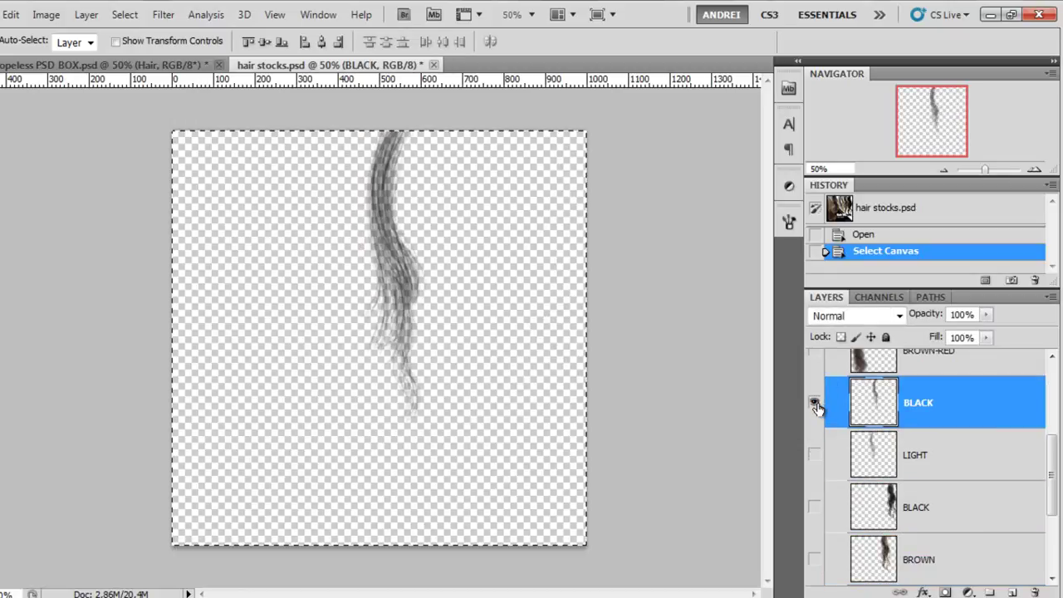
{"action": "left_click", "coordinate": [822, 407]}
Show the blonde LIGHT strand layer just above Lager 2 and copy it into the portrait document as a new layer
{"action": "scroll", "coordinate": [825, 415], "scroll_direction": "down", "scroll_amount": 2}
{"action": "left_click", "coordinate": [814, 506]}
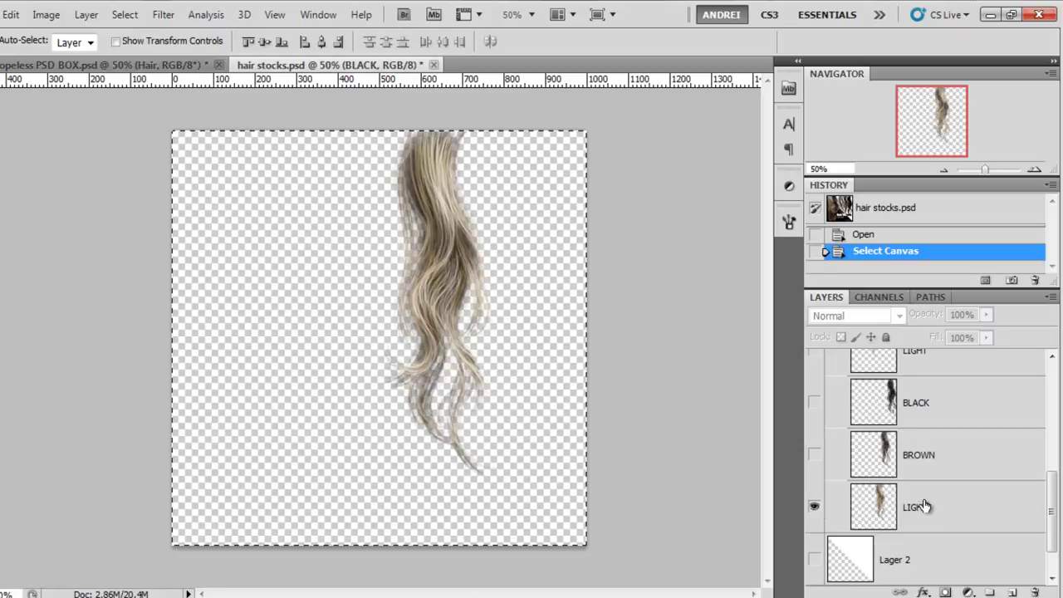
{"action": "left_click", "coordinate": [923, 507]}
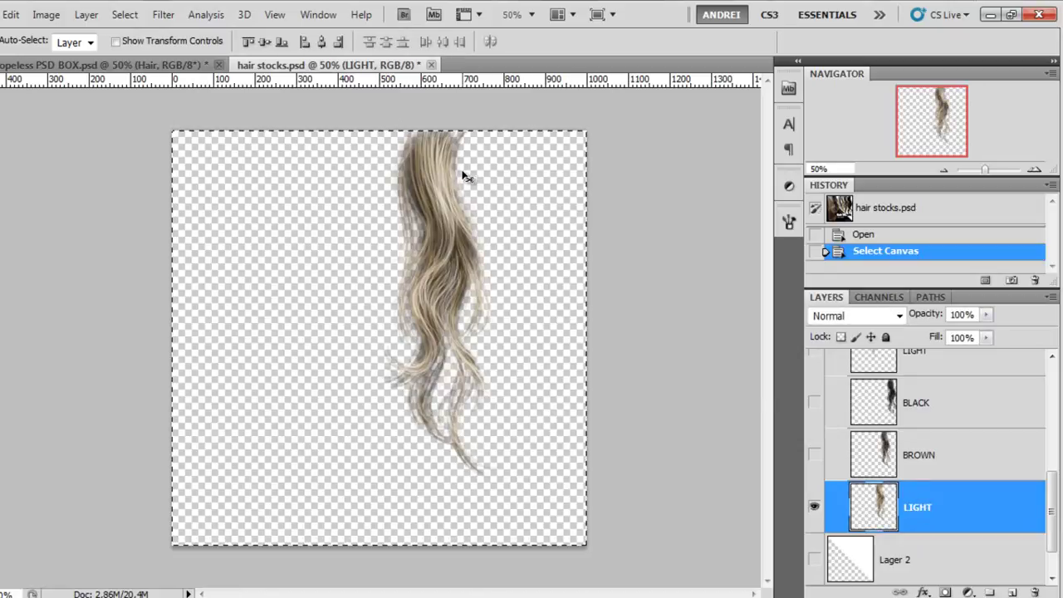
{"action": "scroll", "coordinate": [465, 174], "scroll_direction": "up", "scroll_amount": 2}
{"action": "scroll", "coordinate": [465, 178], "scroll_direction": "down", "scroll_amount": 2}
{"action": "left_click", "coordinate": [13, 16]}
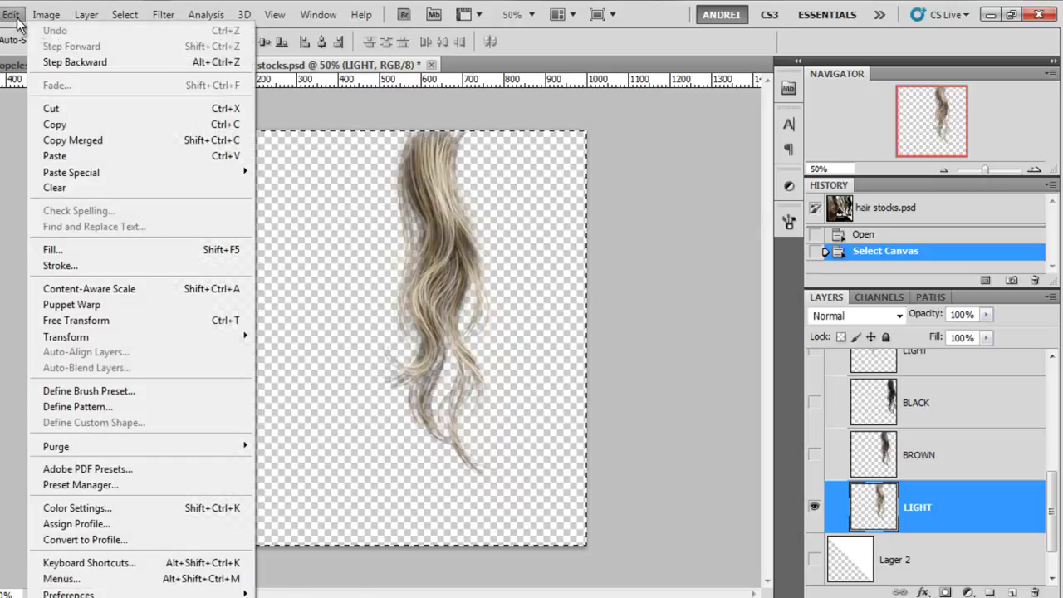
{"action": "left_click", "coordinate": [58, 124]}
{"action": "left_click", "coordinate": [103, 65]}
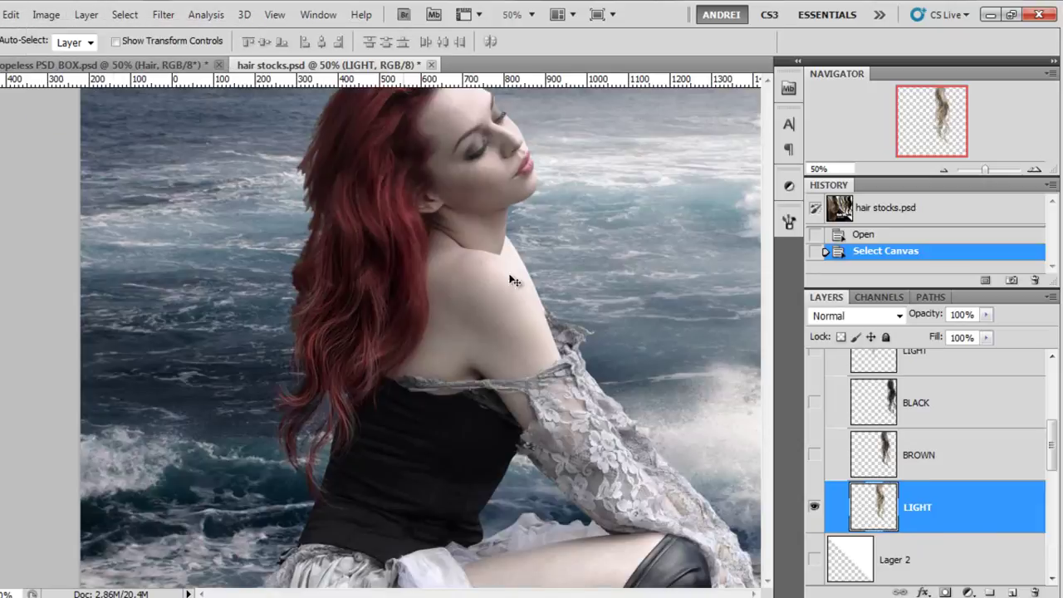
{"action": "key", "text": "ctrl+v"}
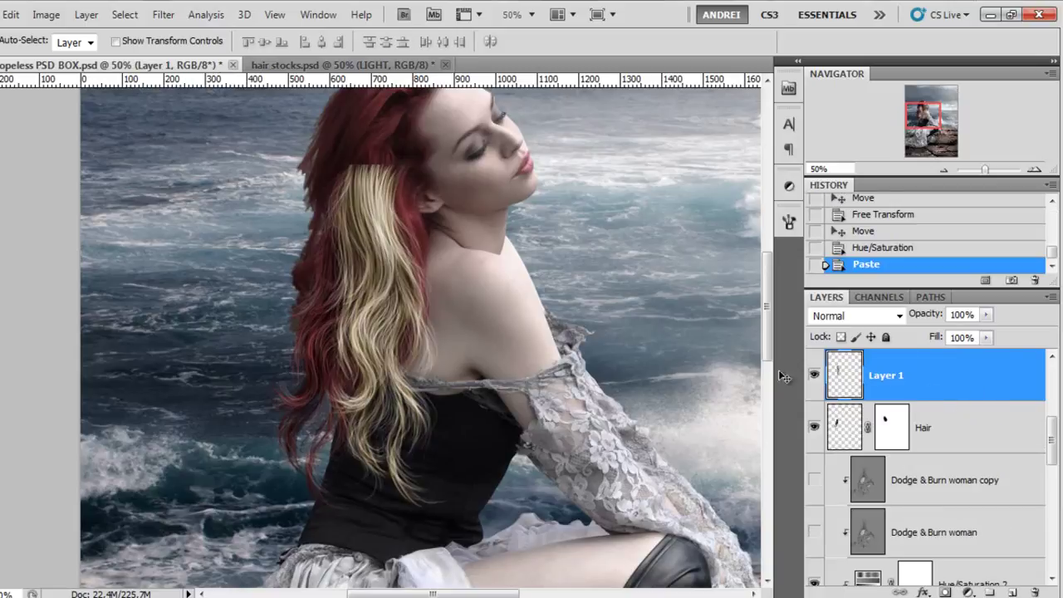
Scale down and tilt the pasted blonde strand with Free Transform, placing it along the back edge of the woman's hair
{"action": "key", "text": "ctrl+t"}
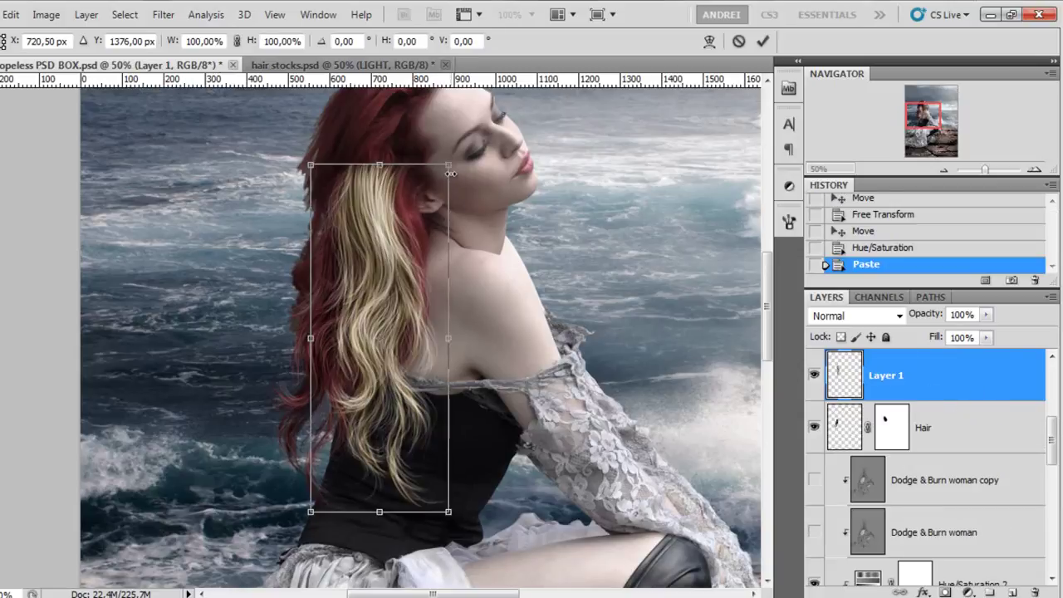
{"action": "left_click_drag", "start_coordinate": [450, 172], "coordinate": [342, 249]}
{"action": "left_click_drag", "start_coordinate": [340, 252], "coordinate": [457, 285]}
{"action": "left_click_drag", "start_coordinate": [366, 352], "coordinate": [318, 219]}
{"action": "key", "text": "Return"}
Add a layer mask to Layer 1 and brush away the strand's hard upper edge so it blends into the red hair
{"action": "scroll", "coordinate": [312, 191], "scroll_direction": "up", "scroll_amount": 1}
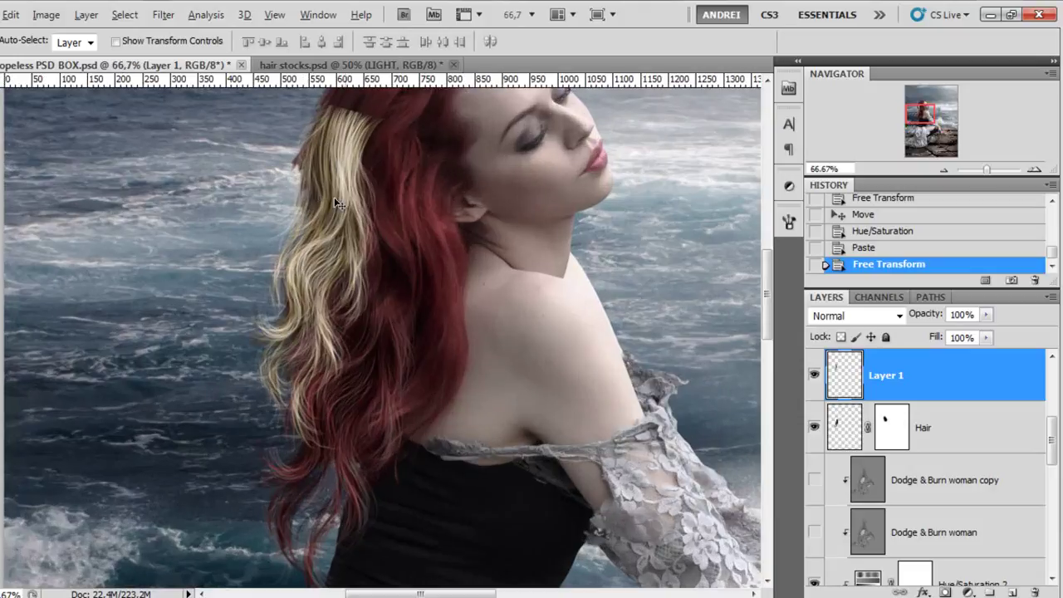
{"action": "left_click", "coordinate": [813, 374]}
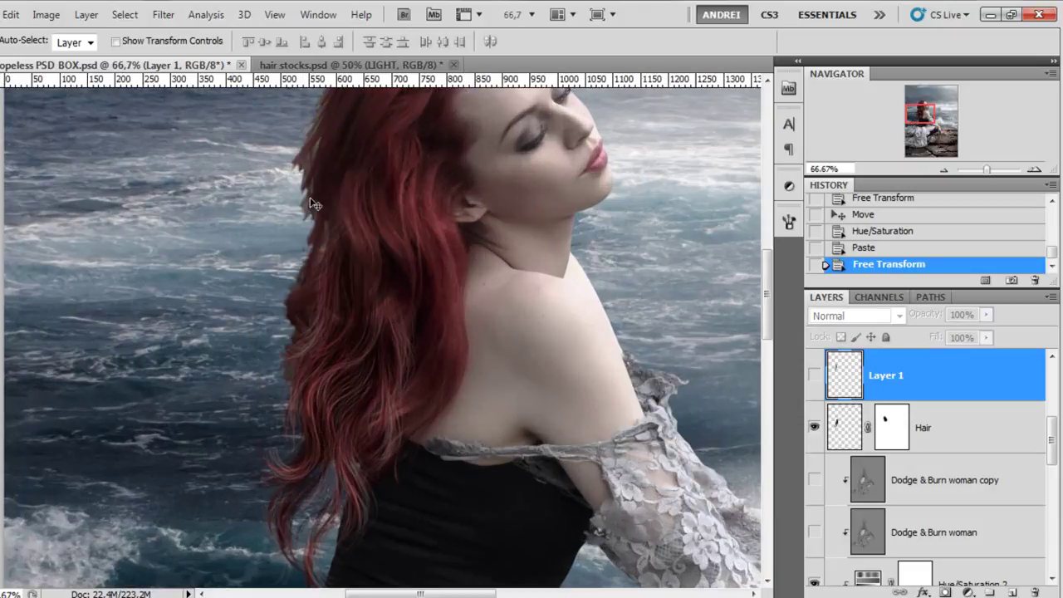
{"action": "left_click", "coordinate": [813, 374]}
{"action": "left_click_drag", "start_coordinate": [505, 214], "coordinate": [539, 319]}
{"action": "left_click", "coordinate": [945, 592]}
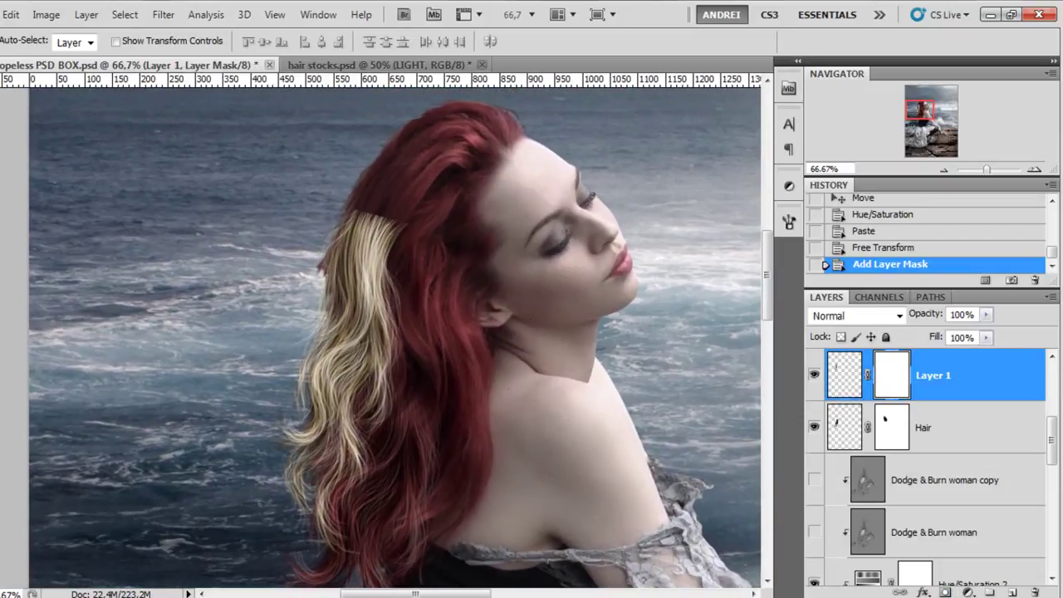
{"action": "key", "text": "b"}
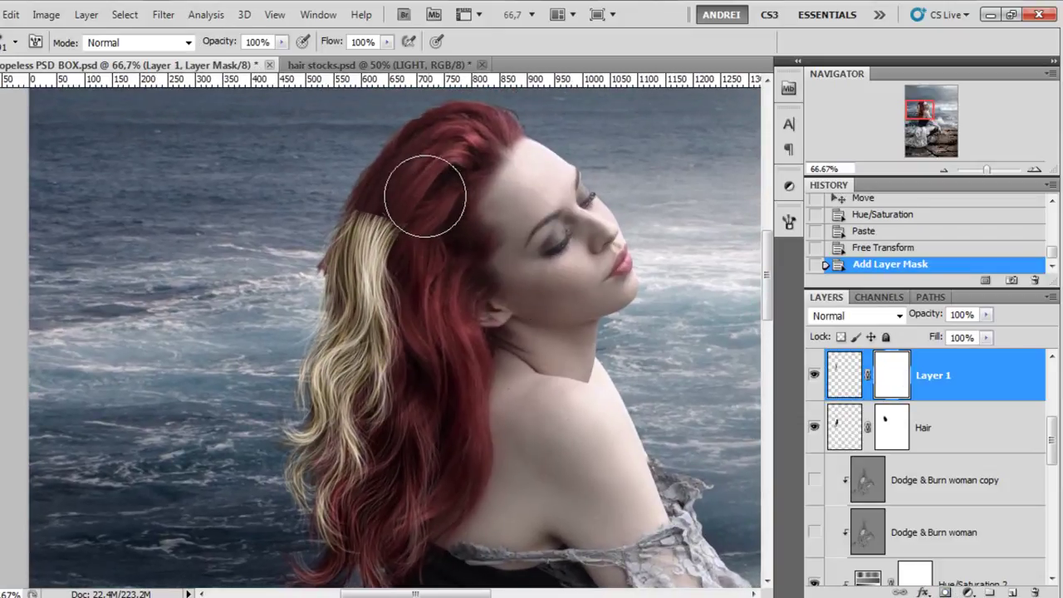
{"action": "mouse_move", "coordinate": [426, 196]}
{"action": "left_mouse_down"}
{"action": "mouse_move", "coordinate": [400, 247]}
{"action": "mouse_move", "coordinate": [395, 198]}
{"action": "mouse_move", "coordinate": [385, 194]}
{"action": "mouse_move", "coordinate": [404, 153]}
{"action": "mouse_move", "coordinate": [421, 278]}
{"action": "mouse_move", "coordinate": [408, 283]}
{"action": "mouse_move", "coordinate": [403, 305]}
{"action": "mouse_move", "coordinate": [399, 259]}
{"action": "mouse_move", "coordinate": [434, 174]}
{"action": "left_mouse_up"}
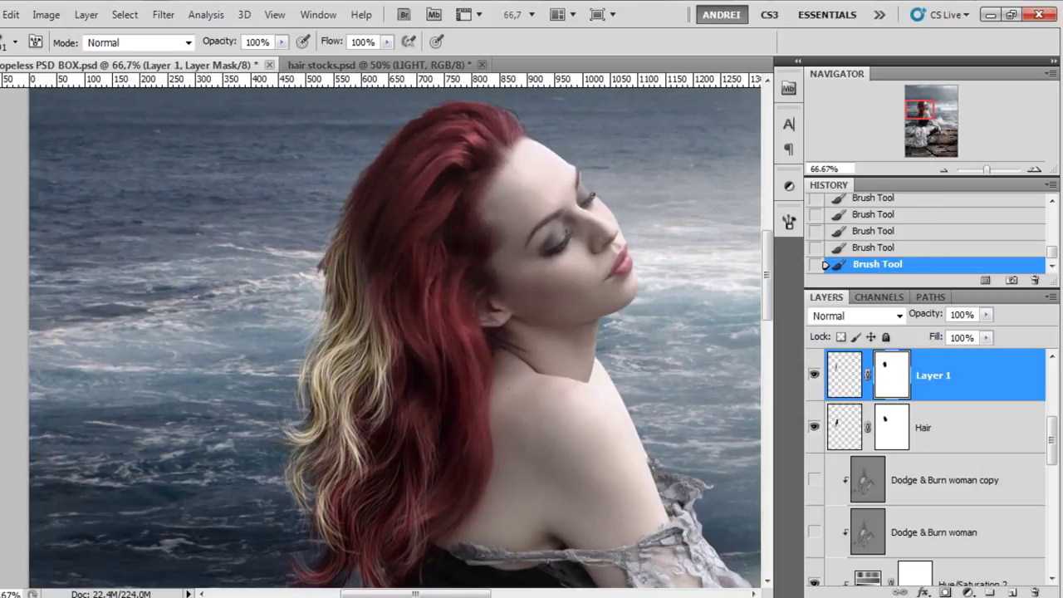
Shift the masked strand slightly outward along the back of the hair and touch up its mask with the Brush tool
{"action": "key", "text": "v"}
{"action": "mouse_move", "coordinate": [391, 336]}
{"action": "left_mouse_down"}
{"action": "mouse_move", "coordinate": [374, 334]}
{"action": "mouse_move", "coordinate": [332, 237]}
{"action": "mouse_move", "coordinate": [379, 216]}
{"action": "mouse_move", "coordinate": [403, 225]}
{"action": "mouse_move", "coordinate": [409, 257]}
{"action": "left_mouse_up"}
{"action": "key", "text": "b"}
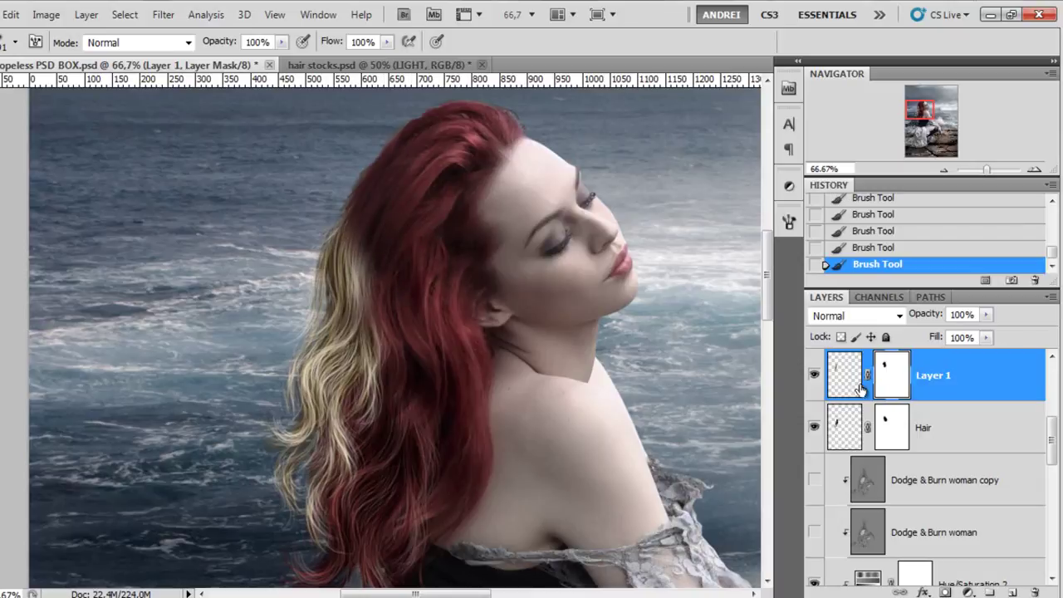
Recolor the Layer 1 strand itself, not its mask, with Hue/Saturation: Hue -44, Saturation +61, Lightness -42
{"action": "left_click", "coordinate": [854, 386]}
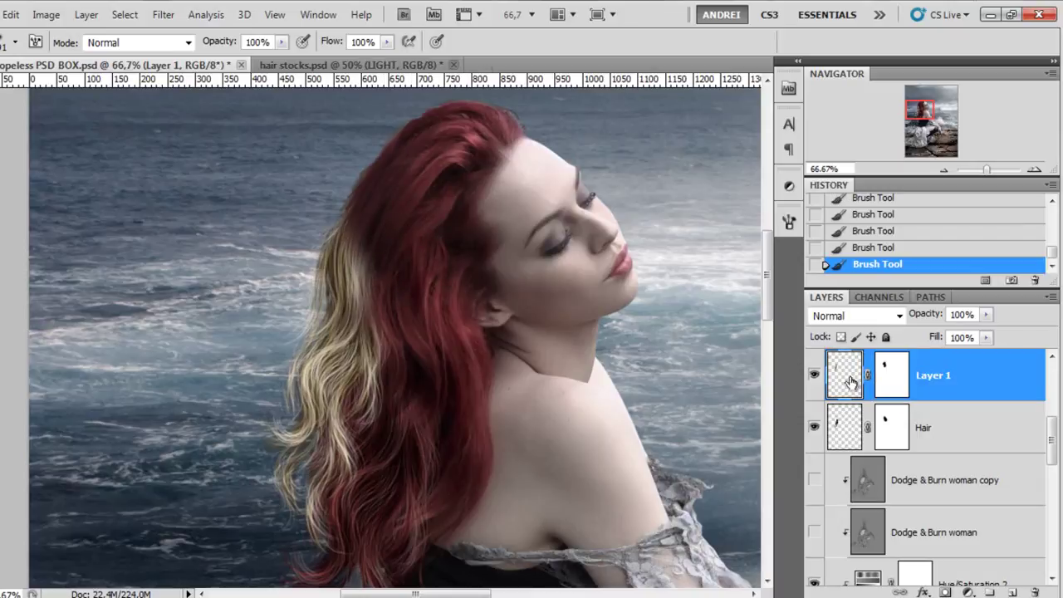
{"action": "left_click", "coordinate": [41, 16]}
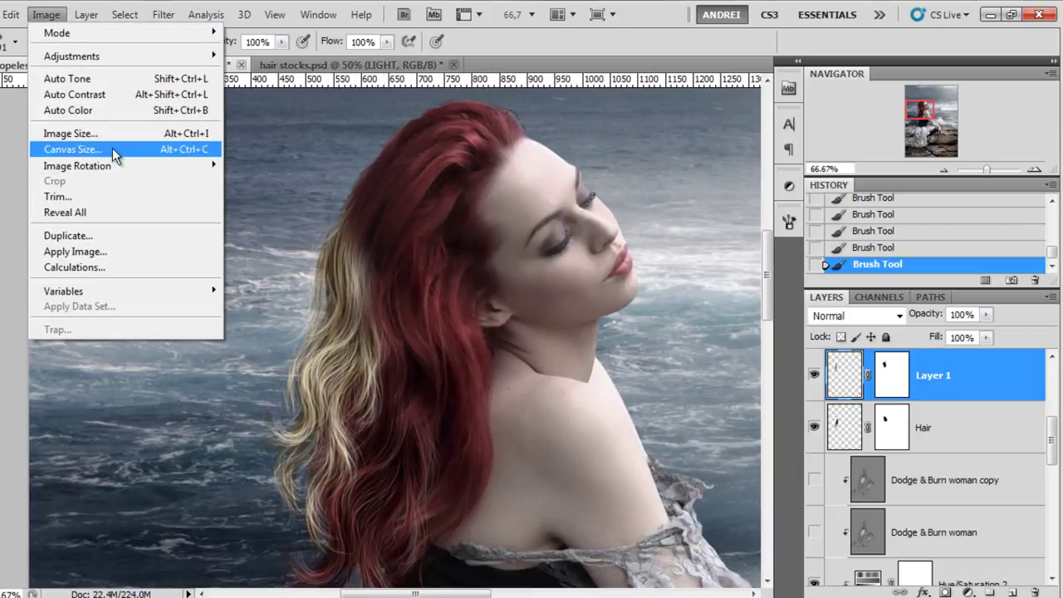
{"action": "mouse_move", "coordinate": [130, 60]}
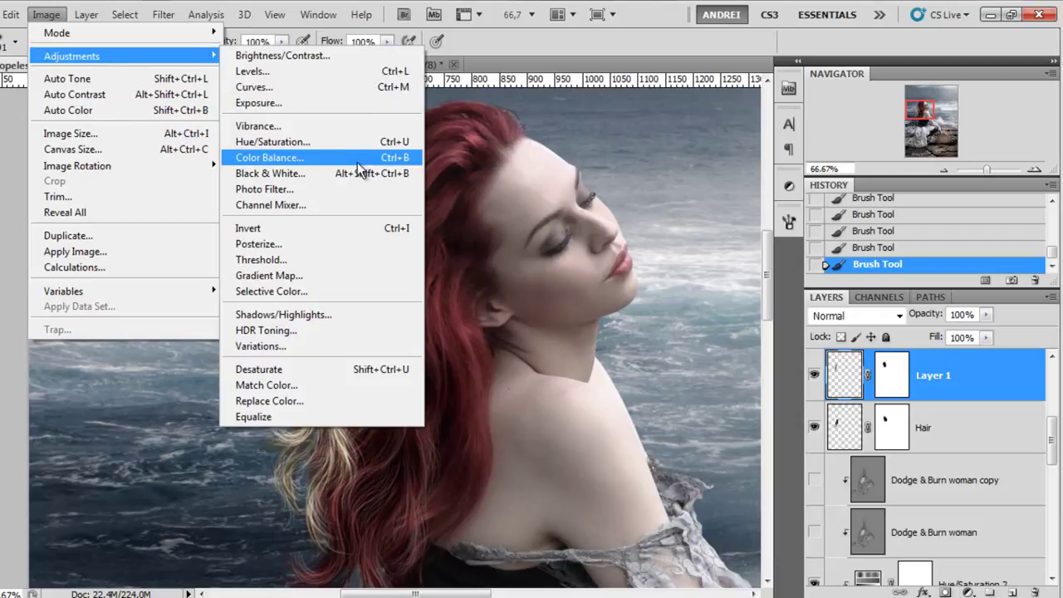
{"action": "left_click", "coordinate": [306, 147]}
{"action": "left_click_drag", "start_coordinate": [622, 130], "coordinate": [755, 187]}
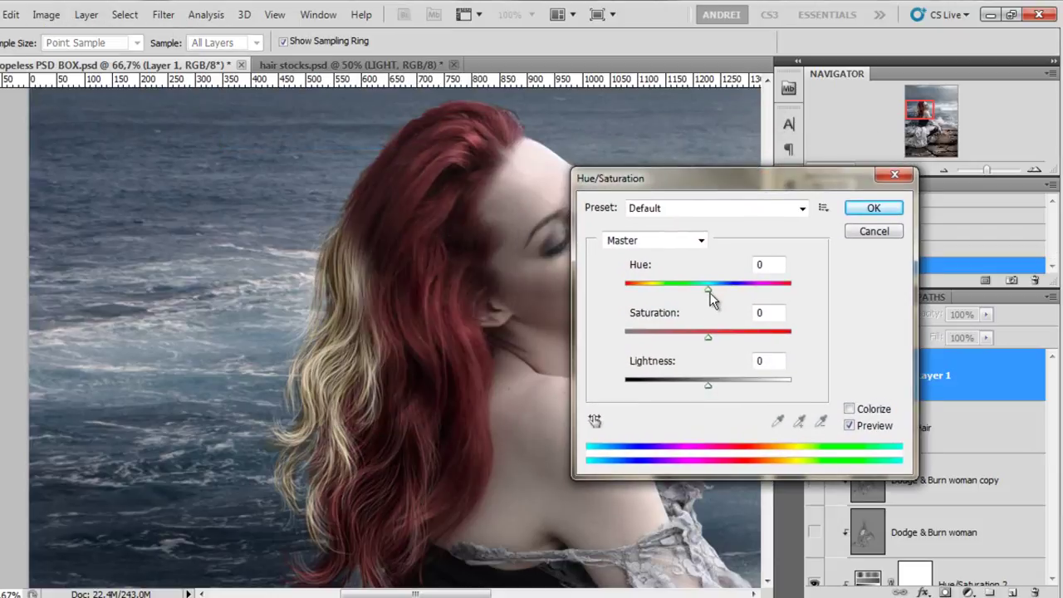
{"action": "left_click_drag", "start_coordinate": [708, 290], "coordinate": [671, 292]}
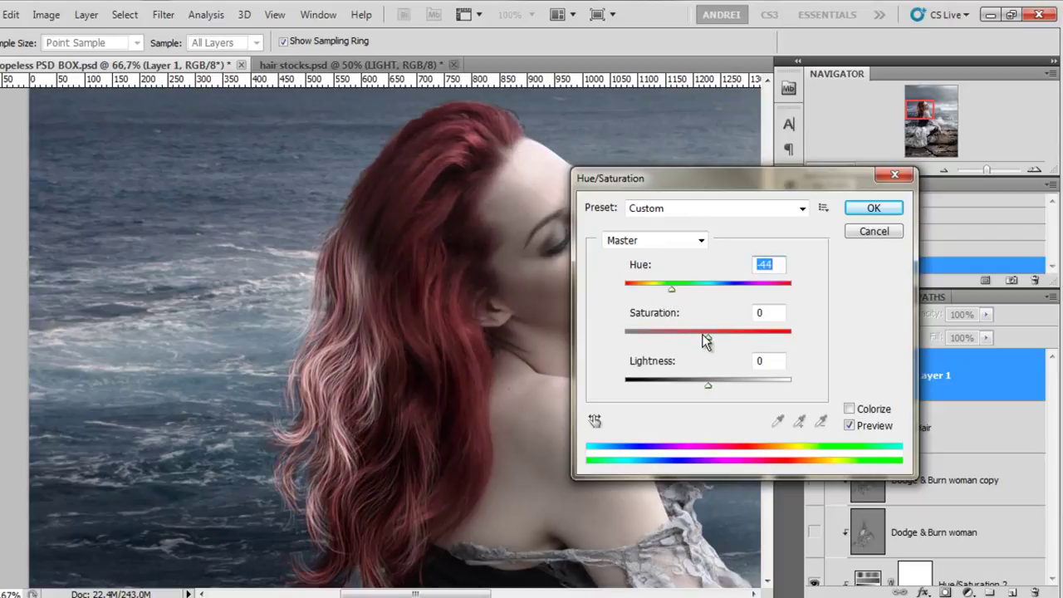
{"action": "left_click_drag", "start_coordinate": [708, 337], "coordinate": [745, 337]}
{"action": "left_click_drag", "start_coordinate": [708, 384], "coordinate": [672, 390]}
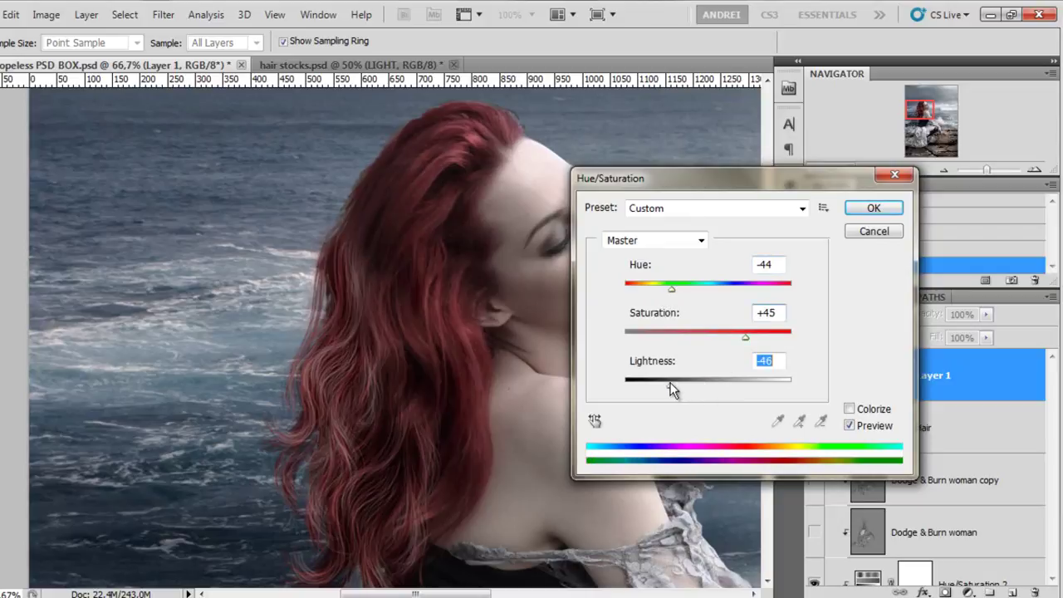
{"action": "left_click_drag", "start_coordinate": [768, 337], "coordinate": [775, 336]}
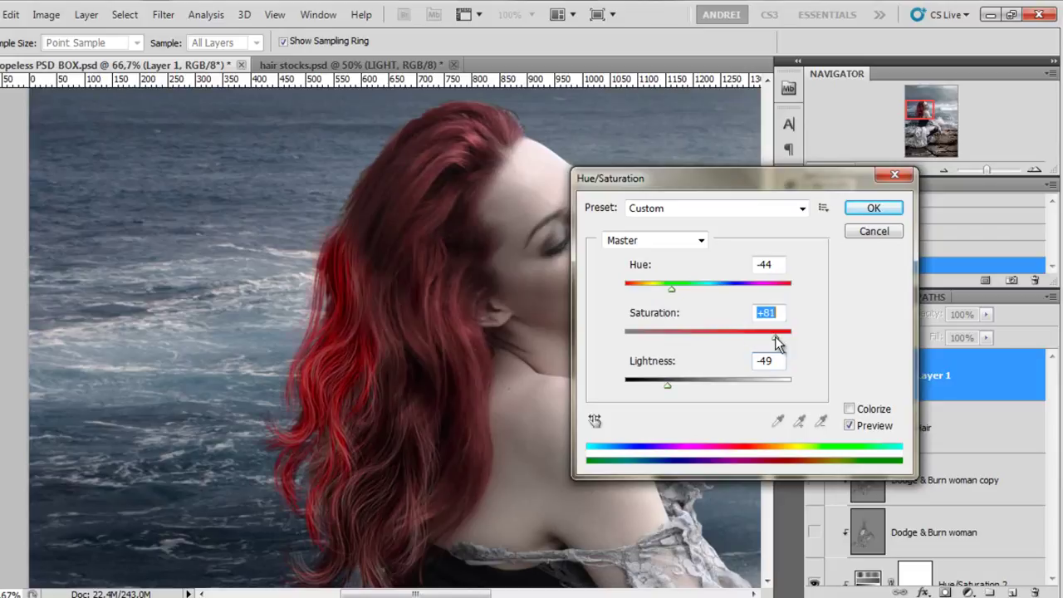
{"action": "left_click", "coordinate": [681, 384]}
{"action": "left_click_drag", "start_coordinate": [680, 385], "coordinate": [672, 385]}
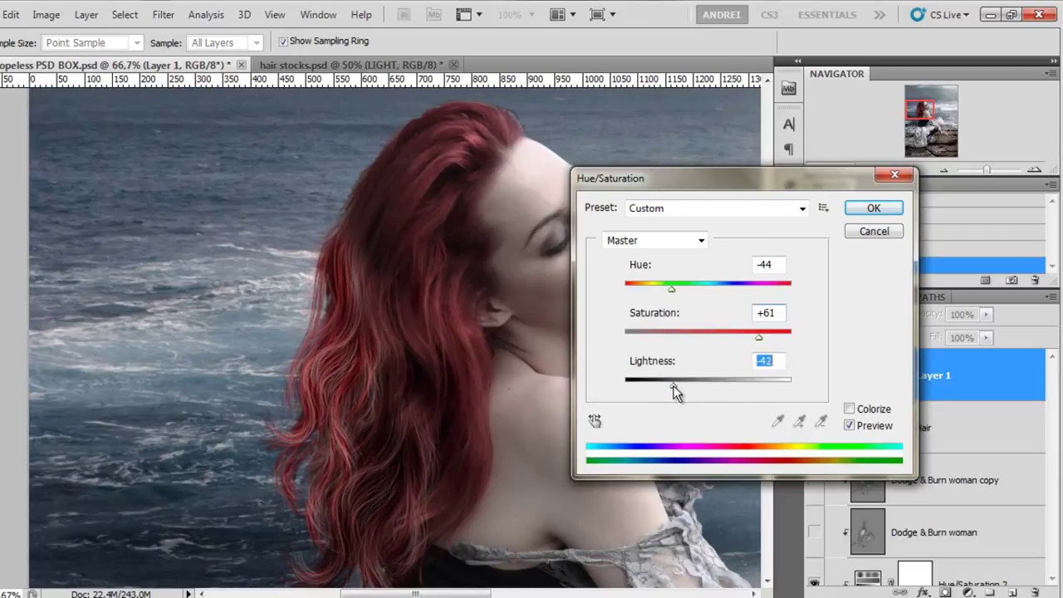
{"action": "left_click", "coordinate": [856, 213]}
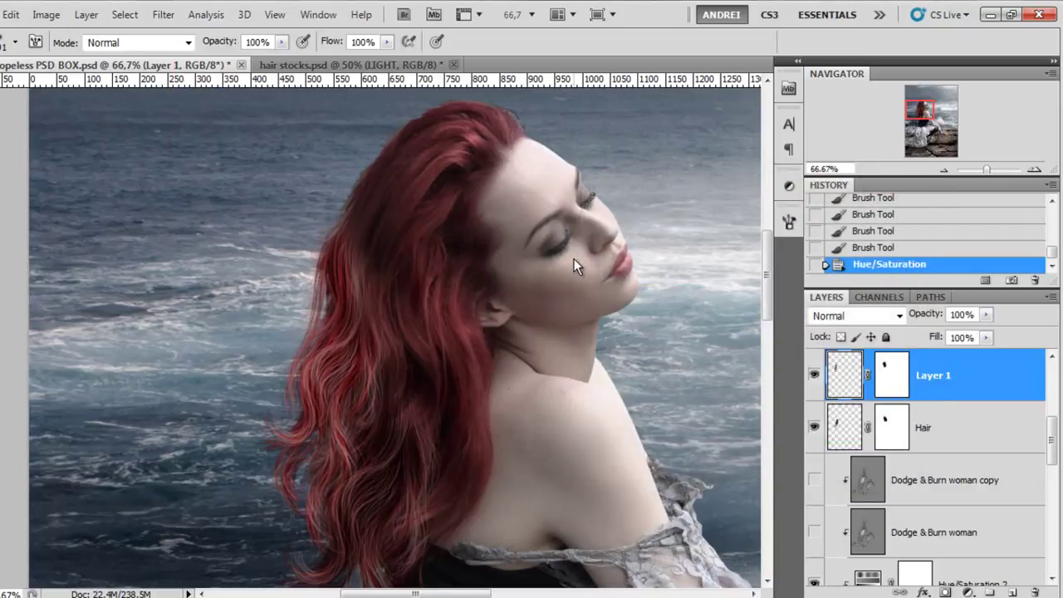
Darken the Layer 1 strand with Levels: midtone input 0.90 and white output level 228
{"action": "key", "text": "ctrl+l"}
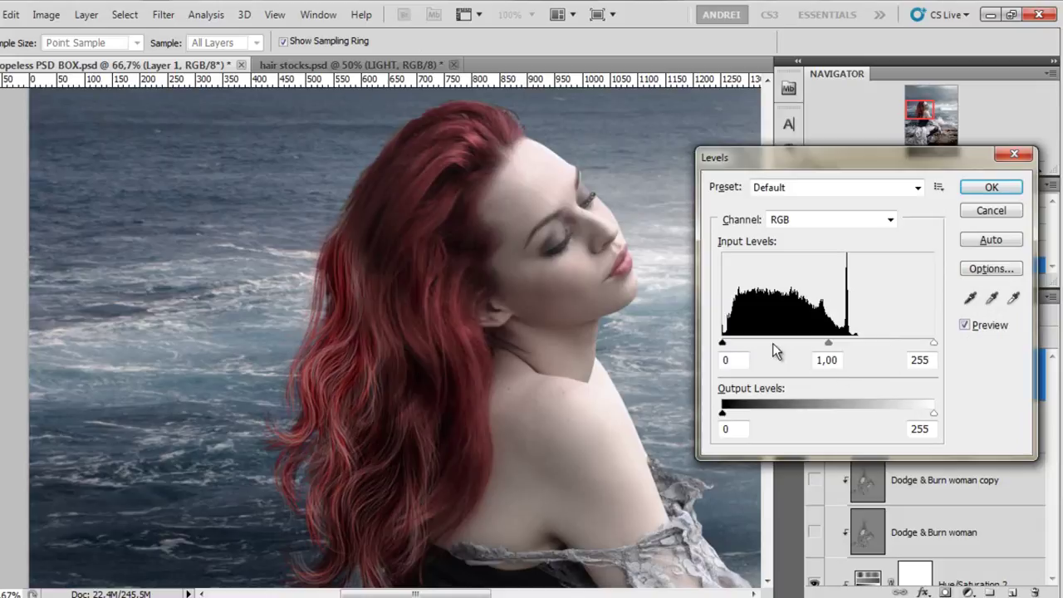
{"action": "left_click_drag", "start_coordinate": [931, 414], "coordinate": [920, 414]}
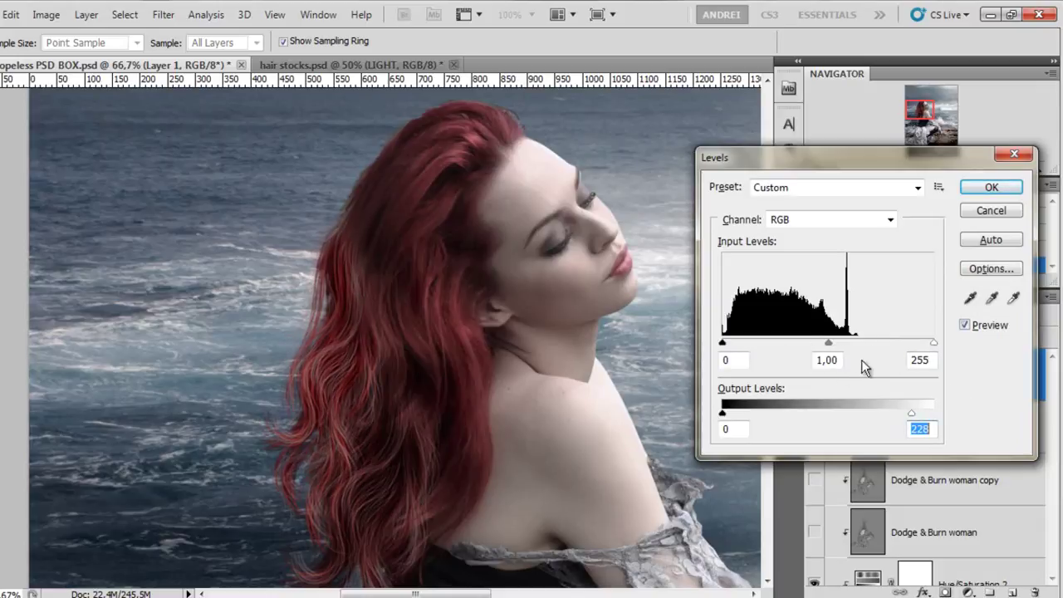
{"action": "left_click_drag", "start_coordinate": [833, 352], "coordinate": [841, 352]}
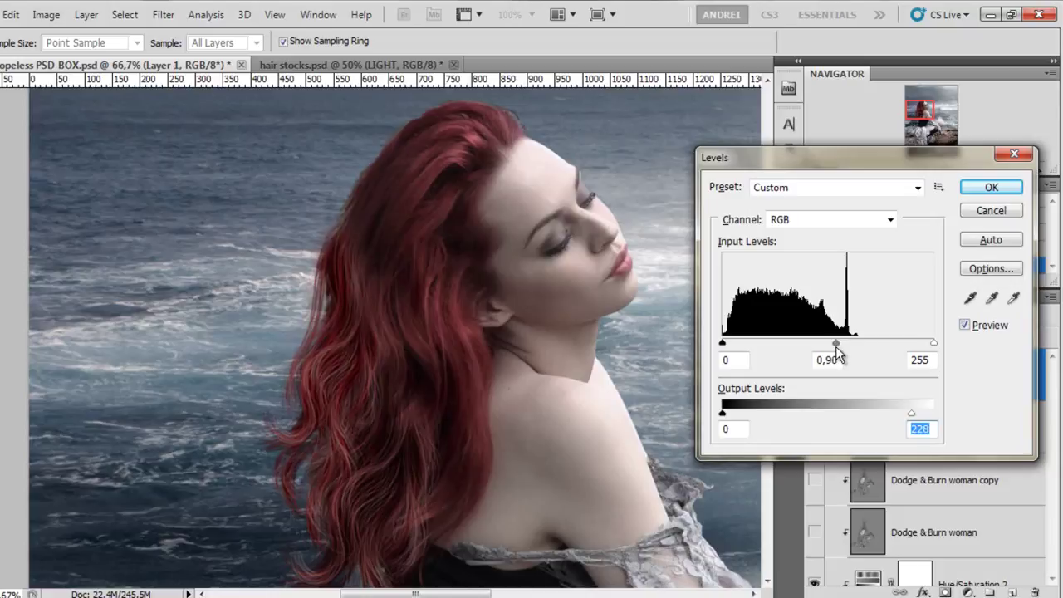
{"action": "left_click", "coordinate": [992, 187]}
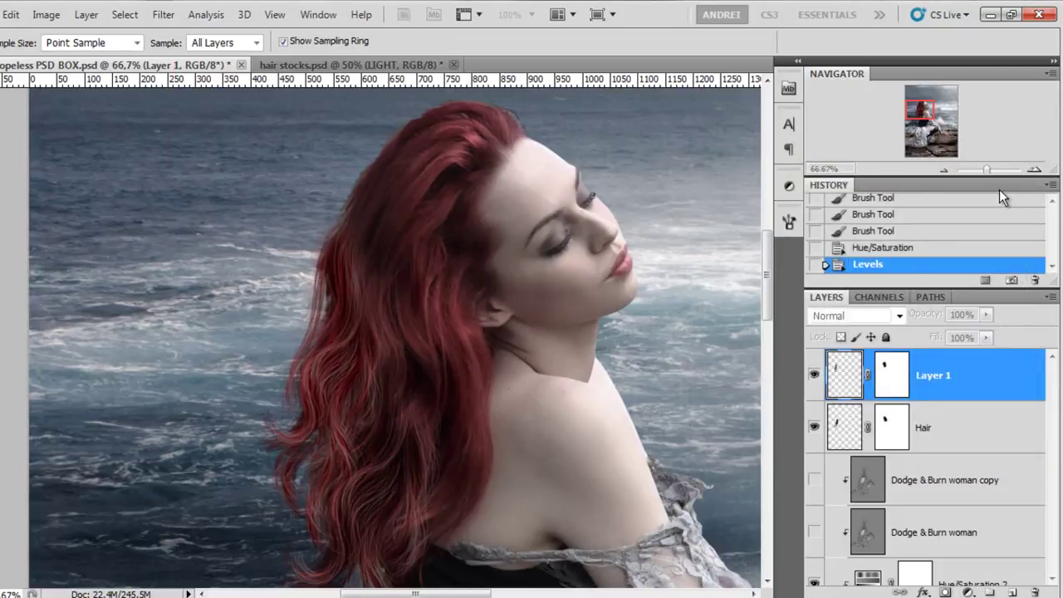
Lower the strand's saturation slightly with Hue/Saturation and move the strand a little inward over the woman's hair
{"action": "key", "text": "ctrl+u"}
{"action": "left_click_drag", "start_coordinate": [708, 335], "coordinate": [700, 345]}
{"action": "left_click", "coordinate": [871, 209]}
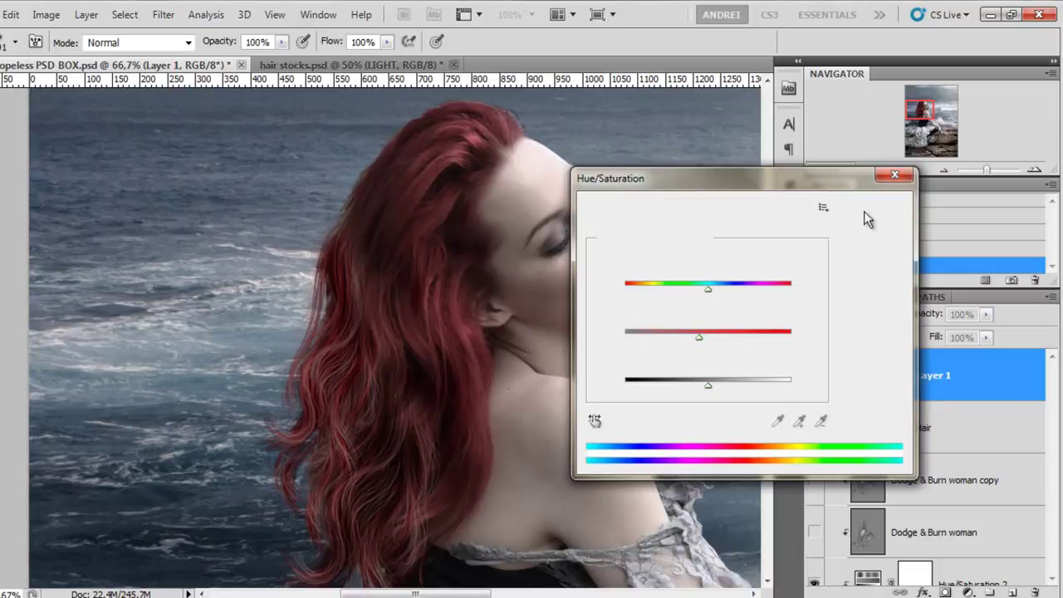
{"action": "key", "text": "v"}
{"action": "left_click_drag", "start_coordinate": [359, 265], "coordinate": [372, 261]}
{"action": "key", "text": "ctrl+minus"}
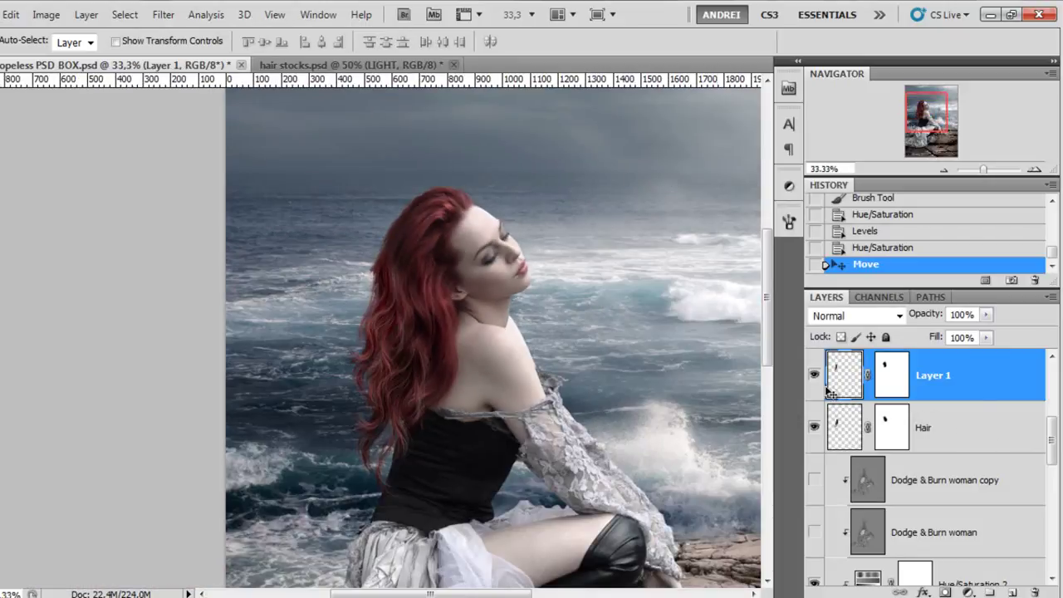
Merge Layer 1 with the Hair layer and compare the image with and without the merged strands
{"action": "left_click", "coordinate": [996, 429], "text": "shift"}
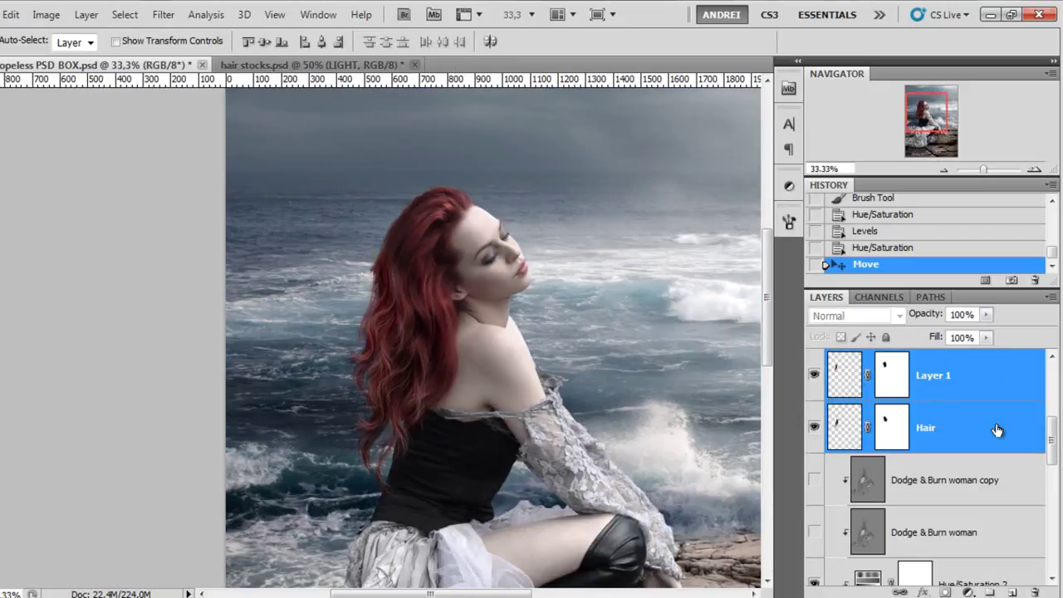
{"action": "key", "text": "ctrl+e"}
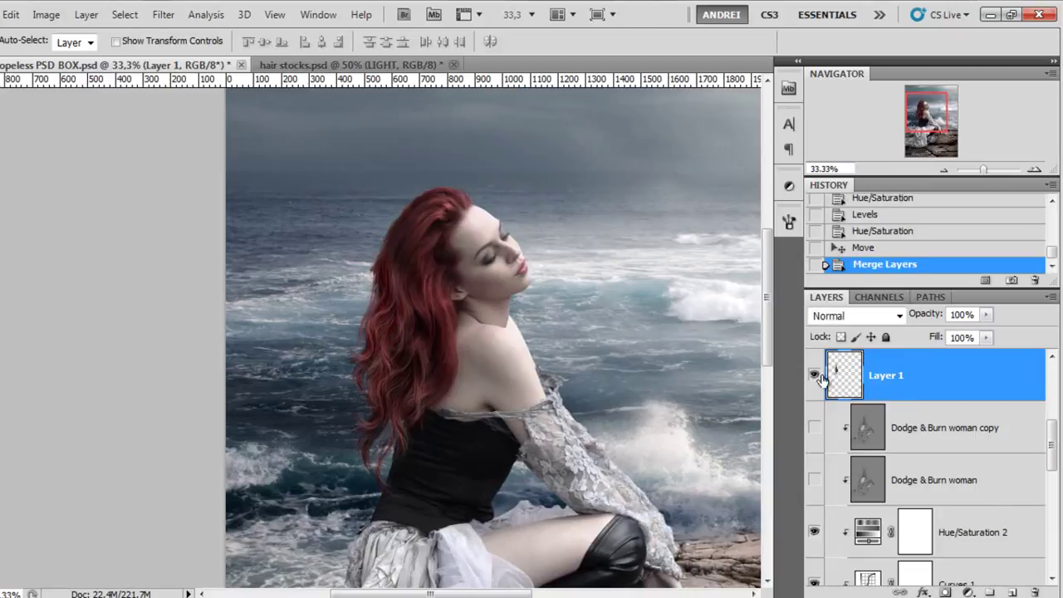
{"action": "scroll", "coordinate": [664, 353], "scroll_direction": "up", "scroll_amount": 1}
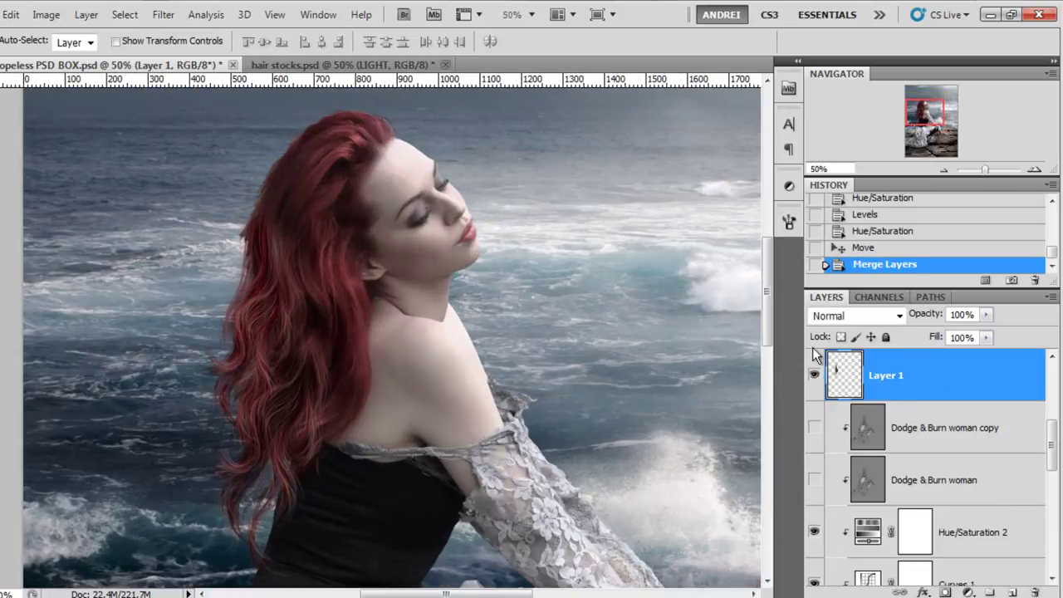
{"action": "left_click", "coordinate": [815, 376]}
{"action": "left_click", "coordinate": [814, 377]}
Delete the merged strand layer and make the painted hair group visible in its place
{"action": "left_click_drag", "start_coordinate": [1039, 395], "coordinate": [1034, 592]}
{"action": "left_click", "coordinate": [923, 396]}
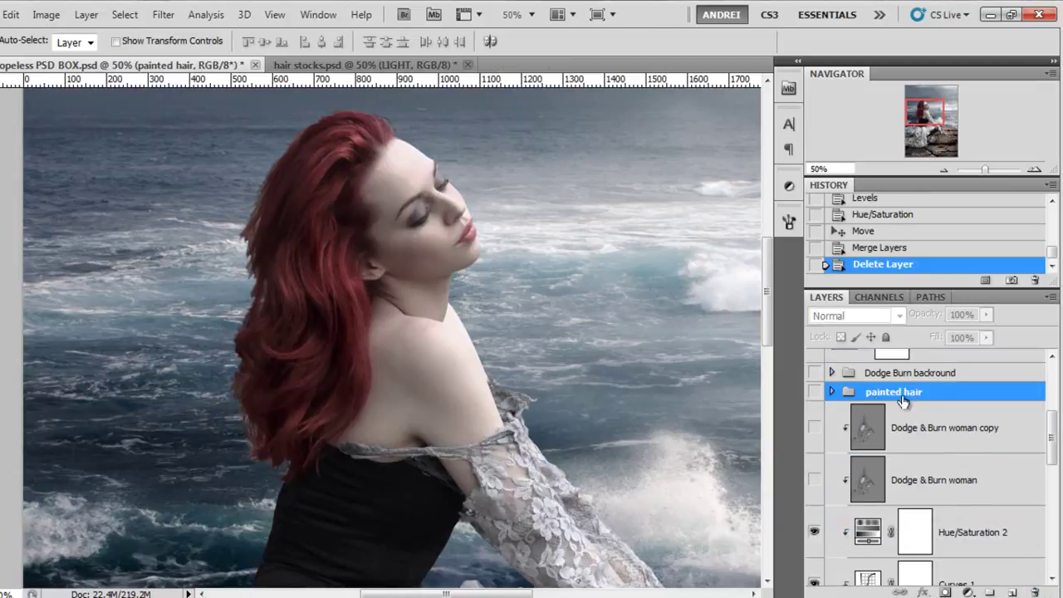
{"action": "left_click", "coordinate": [814, 391]}
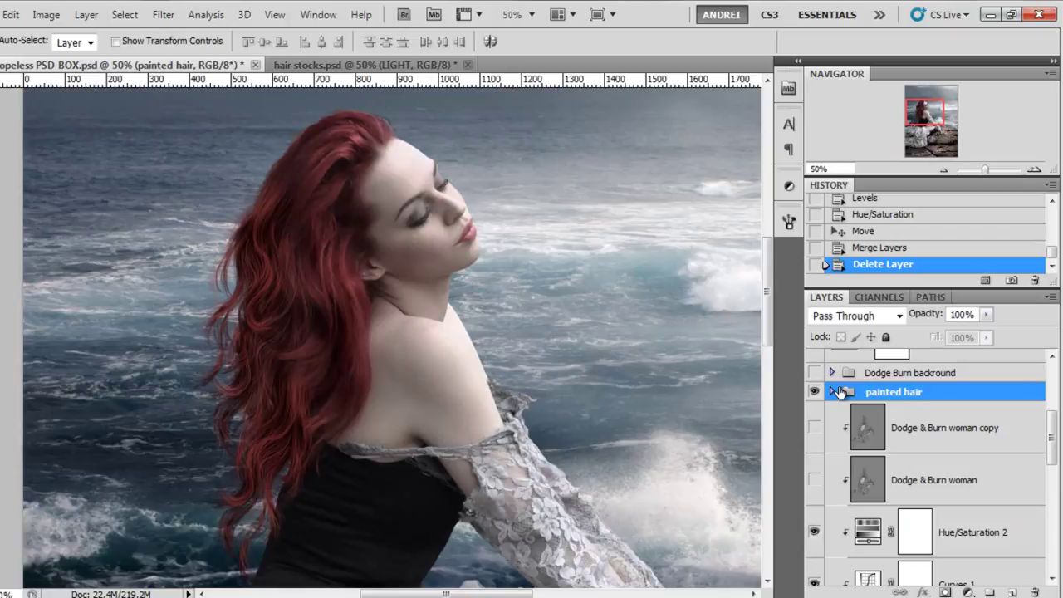
Examine the masked hair layers inside the painted hair group and compare the image with the group hidden and shown
{"action": "left_click", "coordinate": [832, 392]}
{"action": "left_click", "coordinate": [983, 439]}
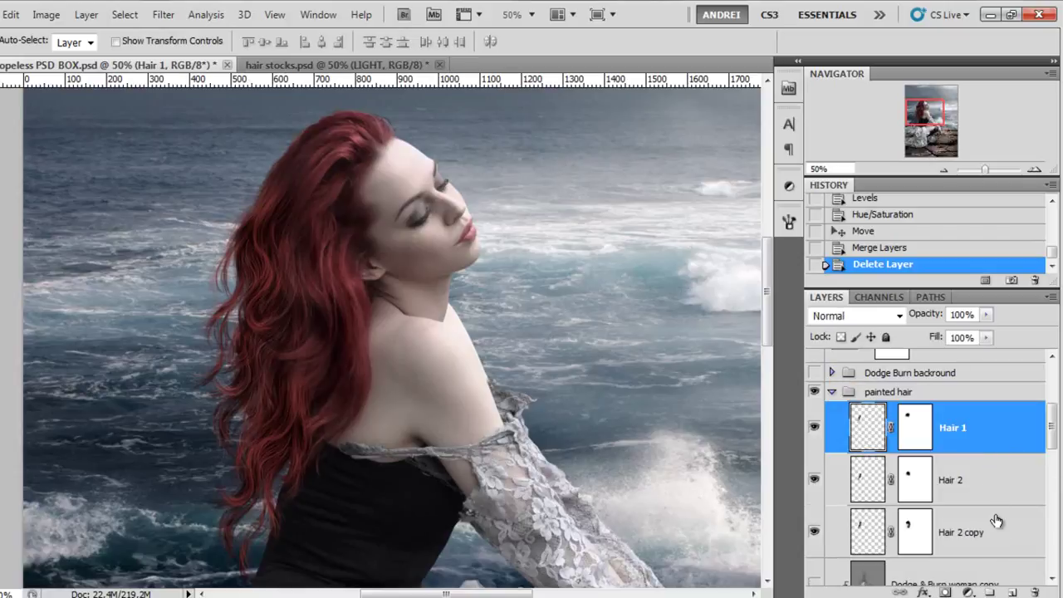
{"action": "left_click", "coordinate": [980, 473]}
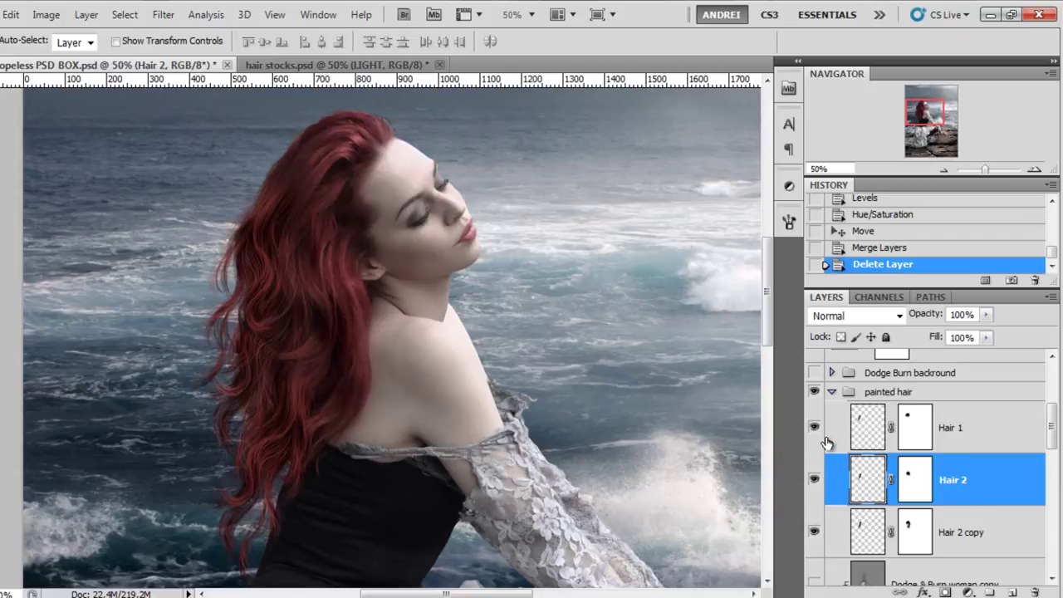
{"action": "left_click", "coordinate": [815, 392]}
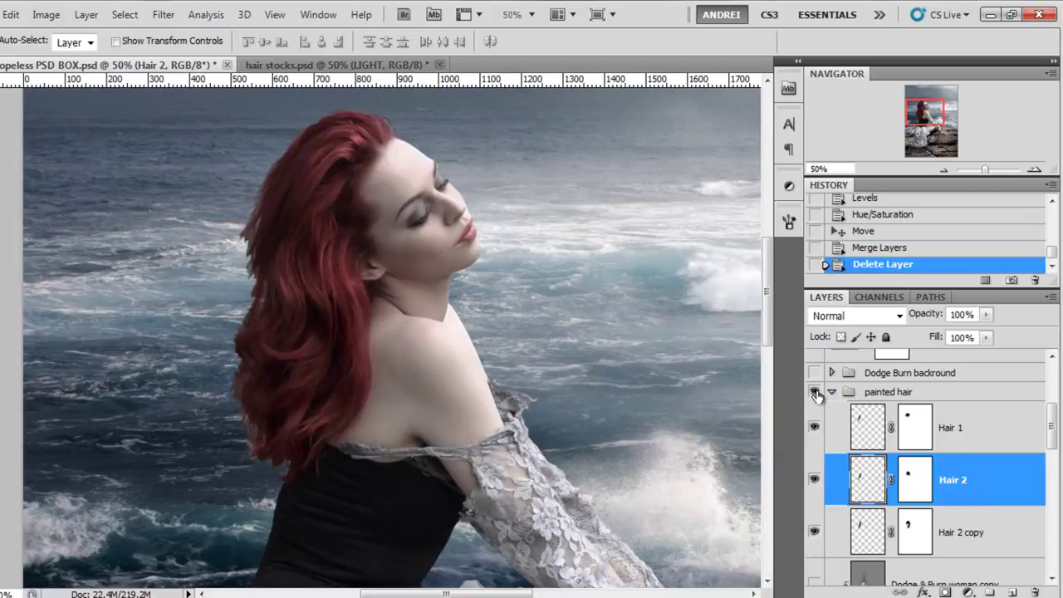
{"action": "left_click", "coordinate": [816, 393]}
{"action": "left_click", "coordinate": [832, 392]}
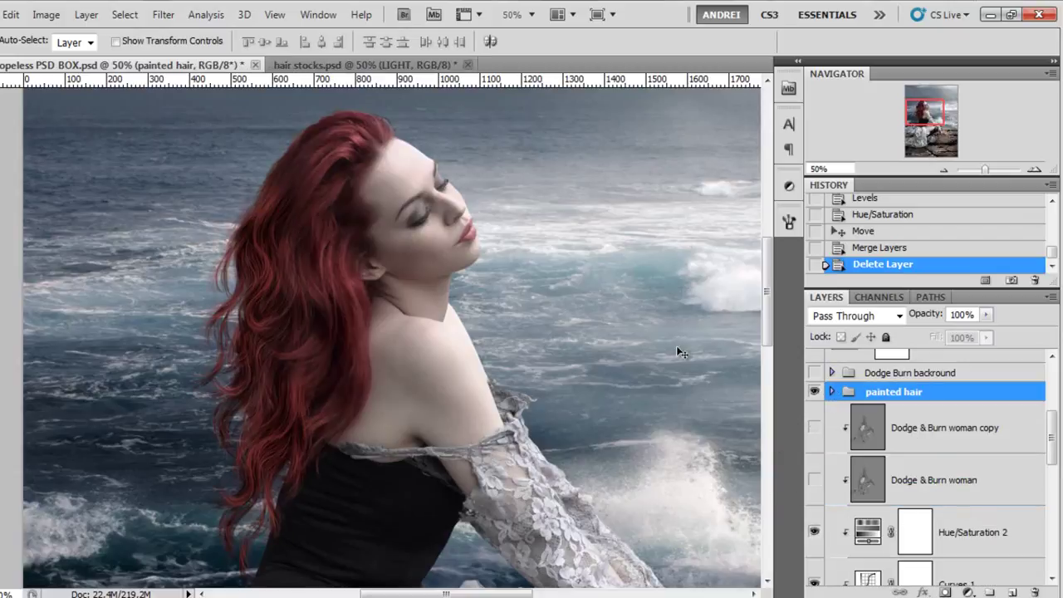
Switch to Firefox, read Step 7 of the tutorial about blending the painted hair, and return to Photoshop
{"action": "key", "text": "ctrl+minus"}
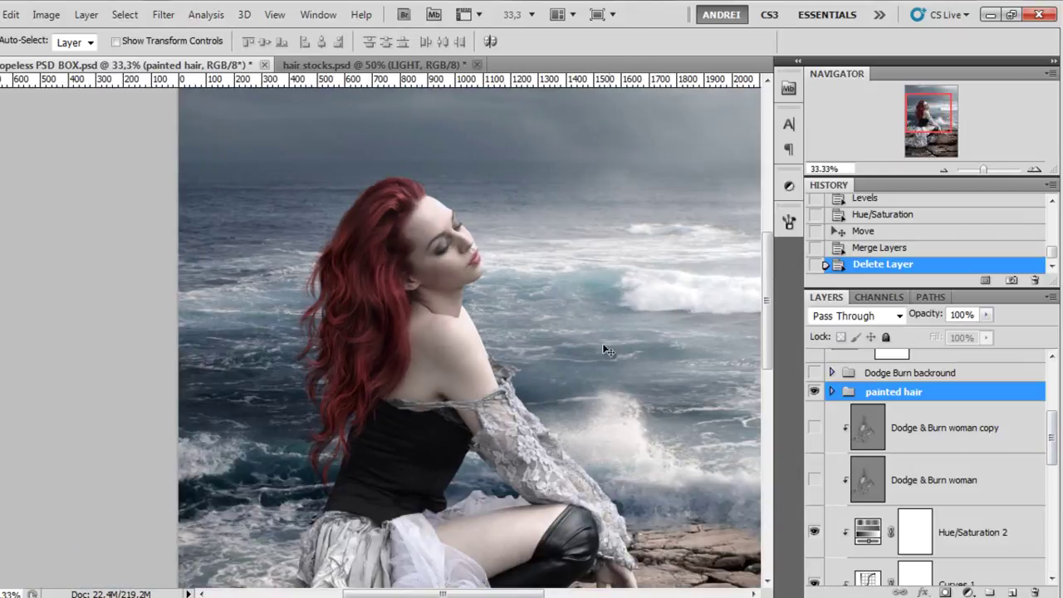
{"action": "left_click", "coordinate": [241, 597]}
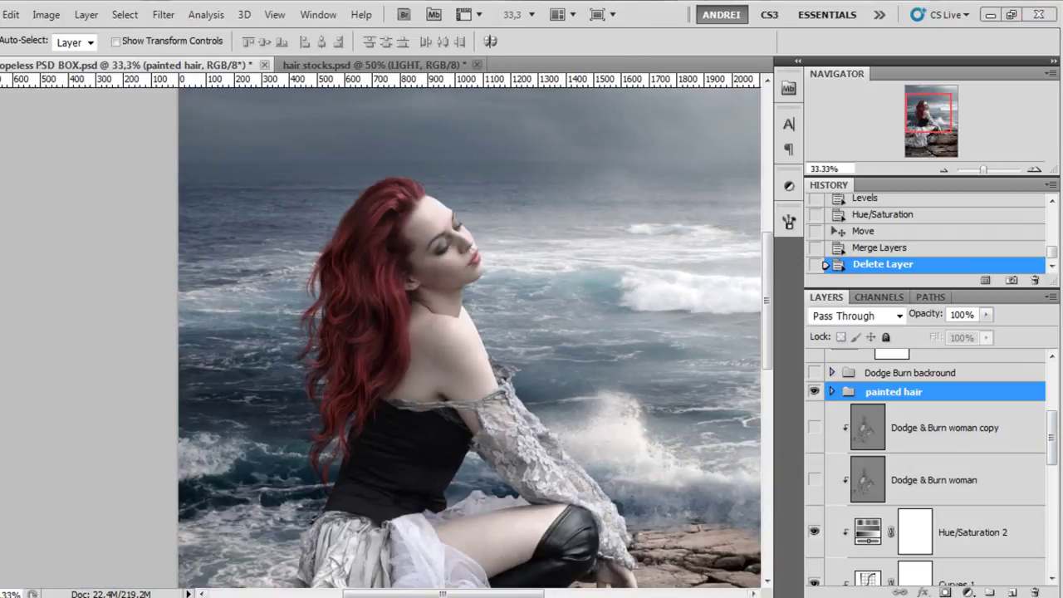
{"action": "scroll", "coordinate": [212, 363], "scroll_direction": "up", "scroll_amount": 2}
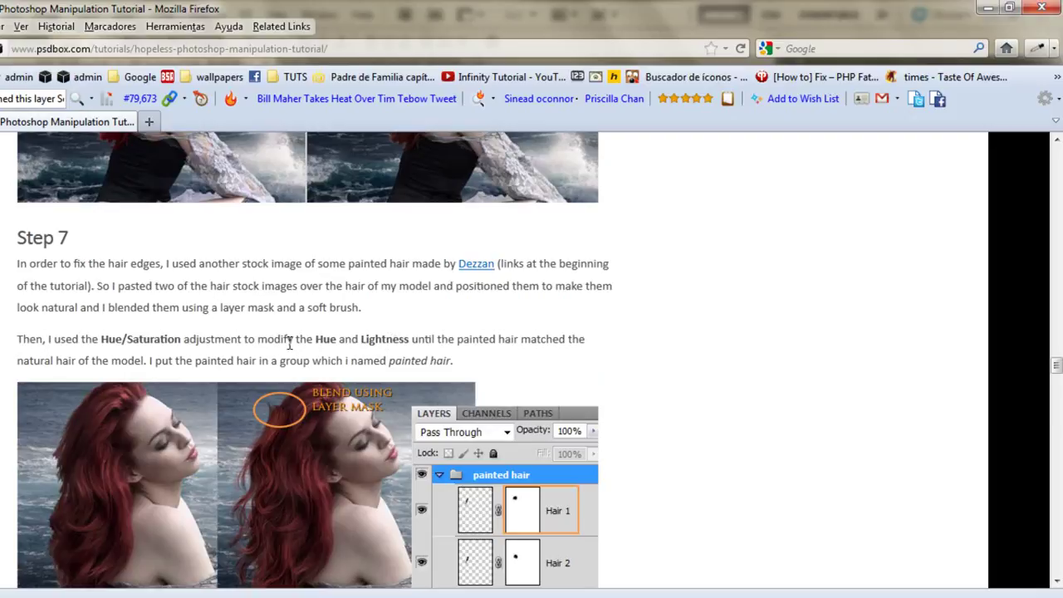
{"action": "scroll", "coordinate": [243, 420], "scroll_direction": "down", "scroll_amount": 2}
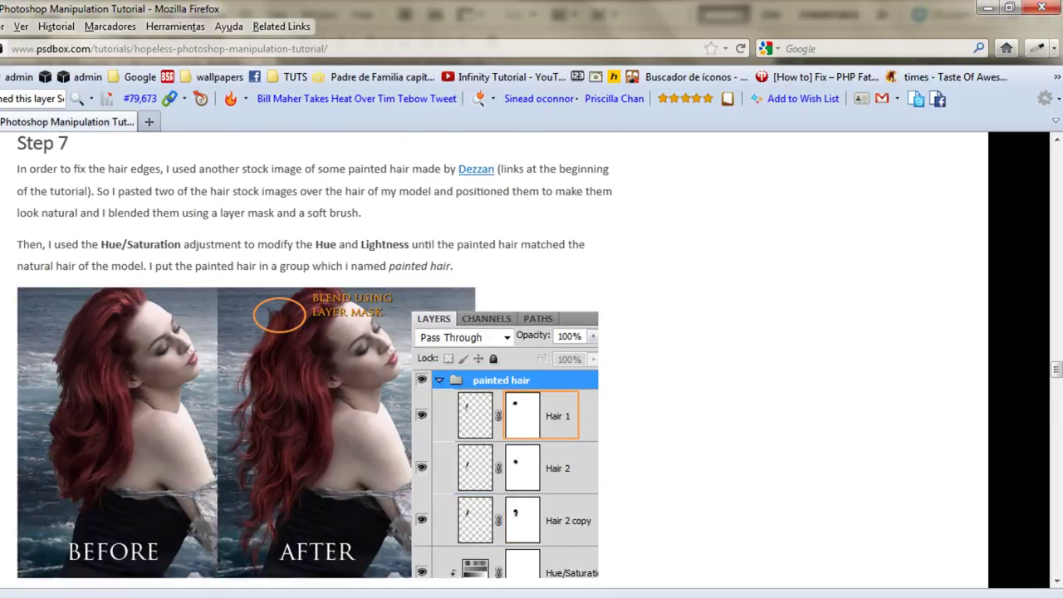
{"action": "key", "text": "alt+Tab"}
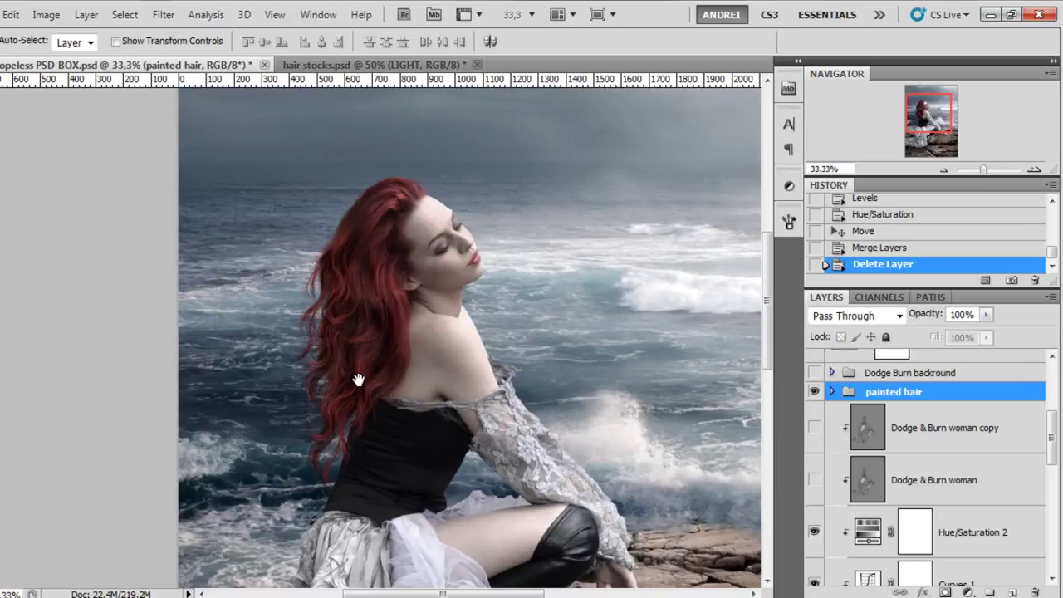
Try a clipped gray Overlay layer named Dodge & Burn above the Hue/Saturation 2 layer, and delete it
{"action": "left_click_drag", "start_coordinate": [545, 450], "coordinate": [514, 410]}
{"action": "left_click", "coordinate": [977, 489]}
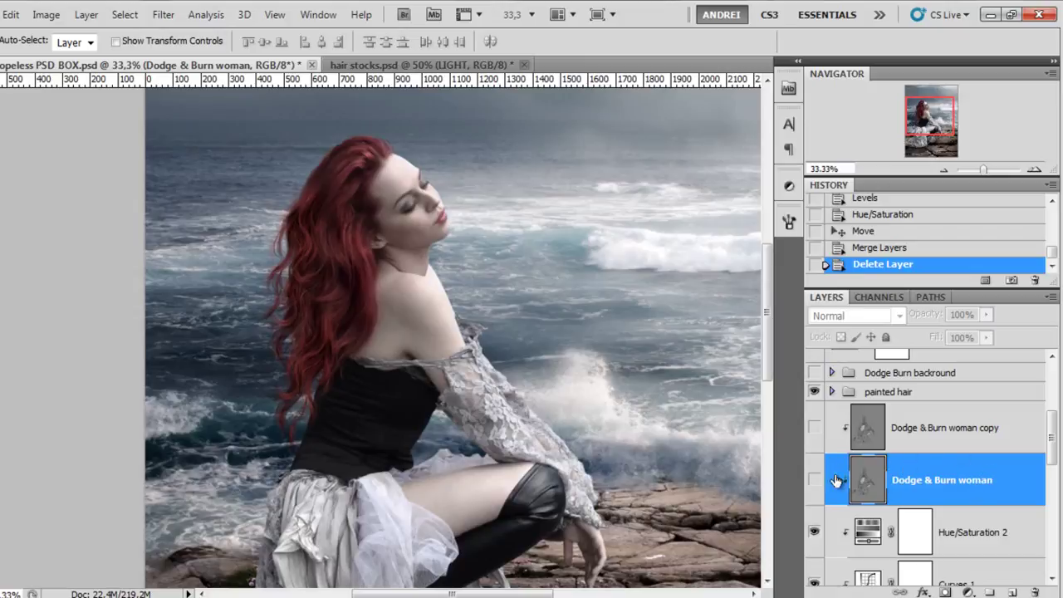
{"action": "left_click_drag", "start_coordinate": [689, 385], "coordinate": [616, 367]}
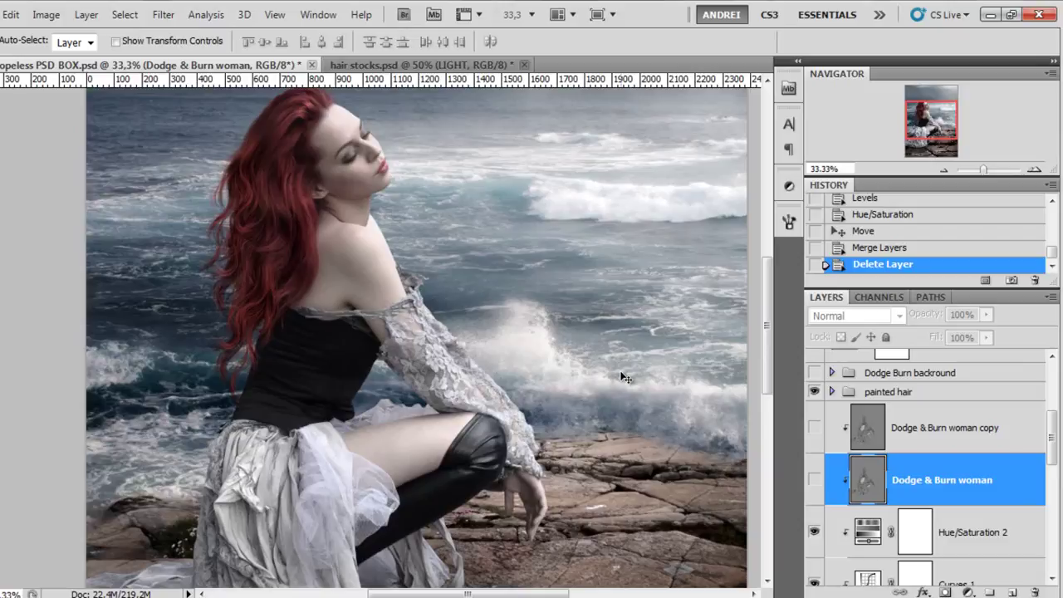
{"action": "left_click_drag", "start_coordinate": [619, 342], "coordinate": [596, 346]}
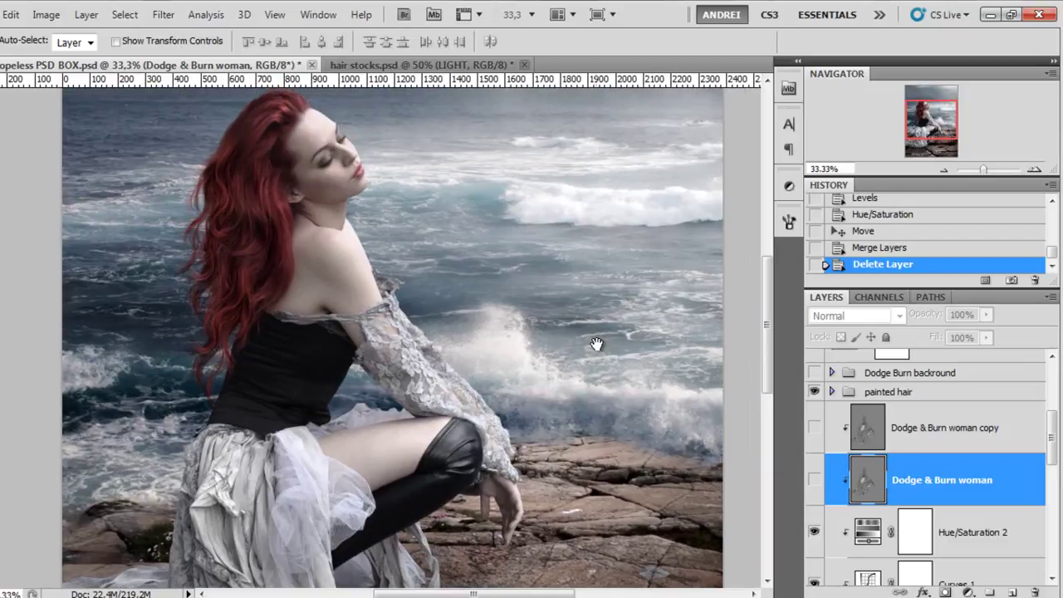
{"action": "scroll", "coordinate": [999, 493], "scroll_direction": "down", "scroll_amount": 1}
{"action": "left_click", "coordinate": [995, 494]}
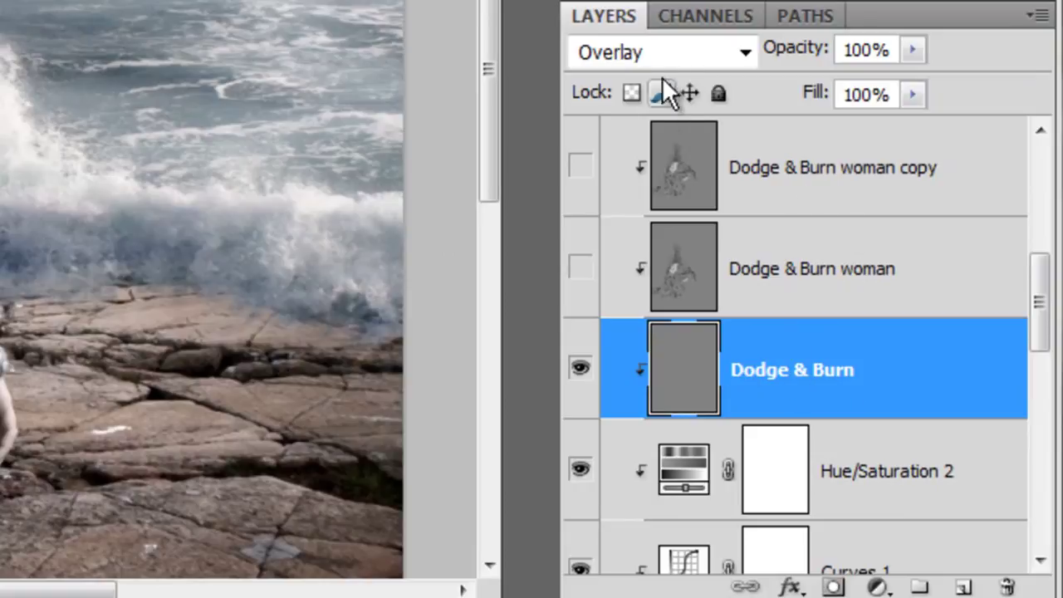
{"action": "mouse_move", "coordinate": [980, 396]}
{"action": "left_mouse_down"}
{"action": "mouse_move", "coordinate": [1015, 576]}
{"action": "mouse_move", "coordinate": [1007, 587]}
{"action": "left_mouse_up"}
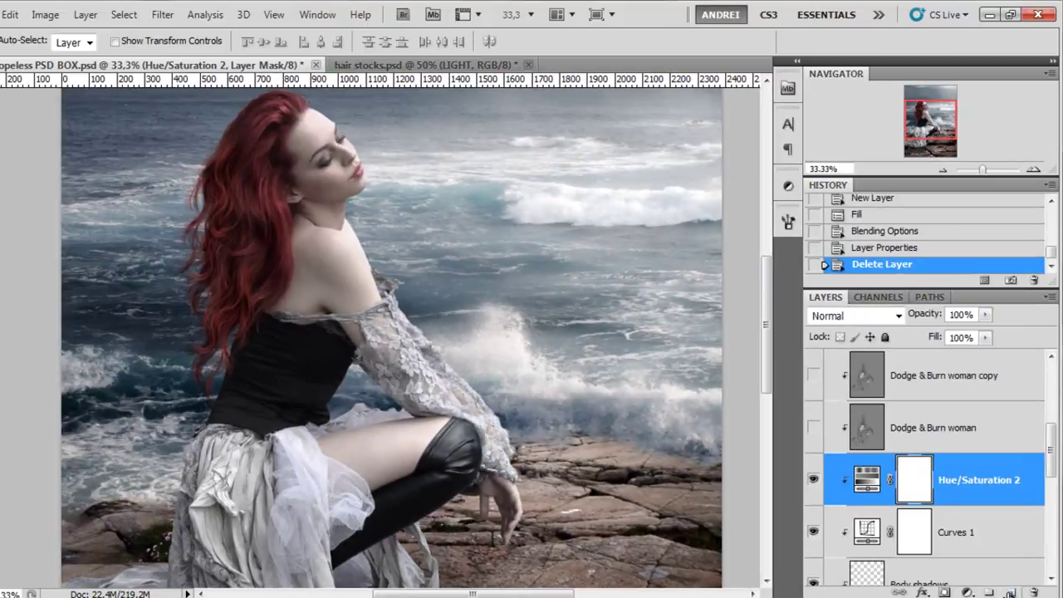
Add a new layer directly above Hue/Saturation 2 and fill it with 50% Gray in Normal mode at 100% opacity
{"action": "left_click", "coordinate": [1009, 593]}
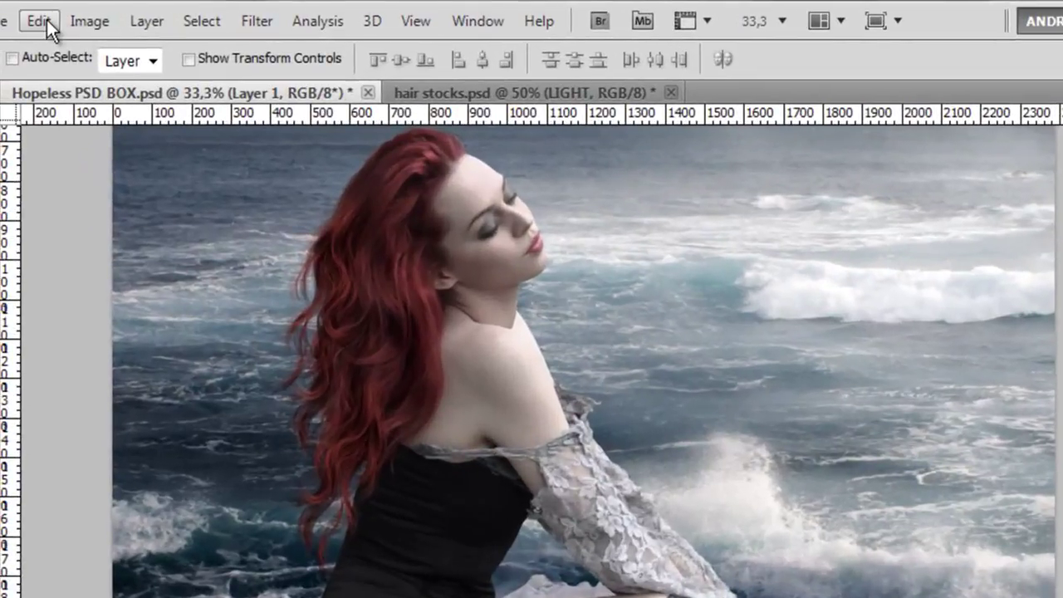
{"action": "left_click", "coordinate": [14, 16]}
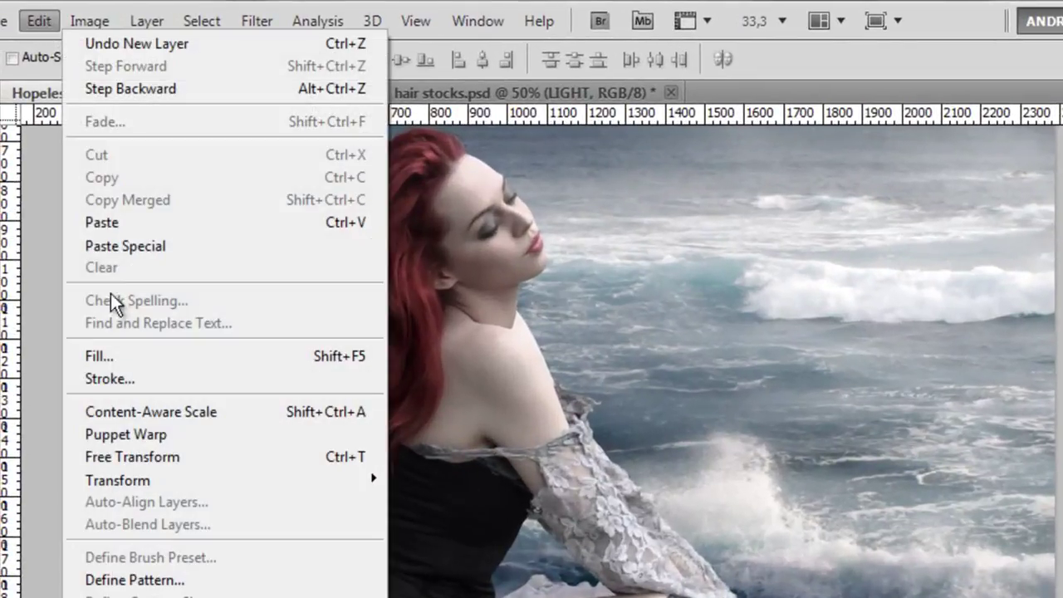
{"action": "left_click", "coordinate": [146, 354]}
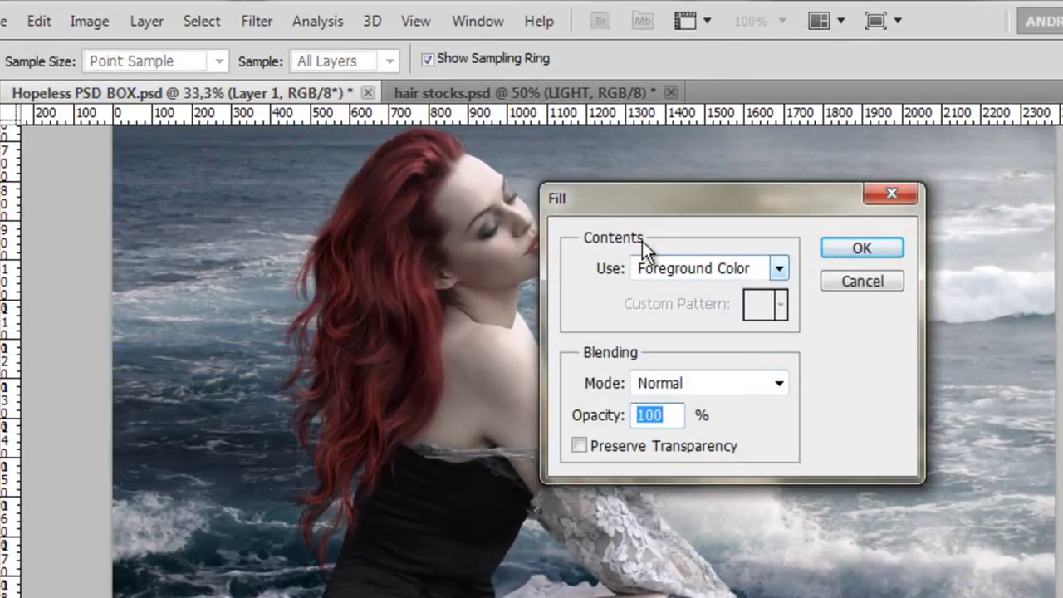
{"action": "left_click", "coordinate": [780, 269]}
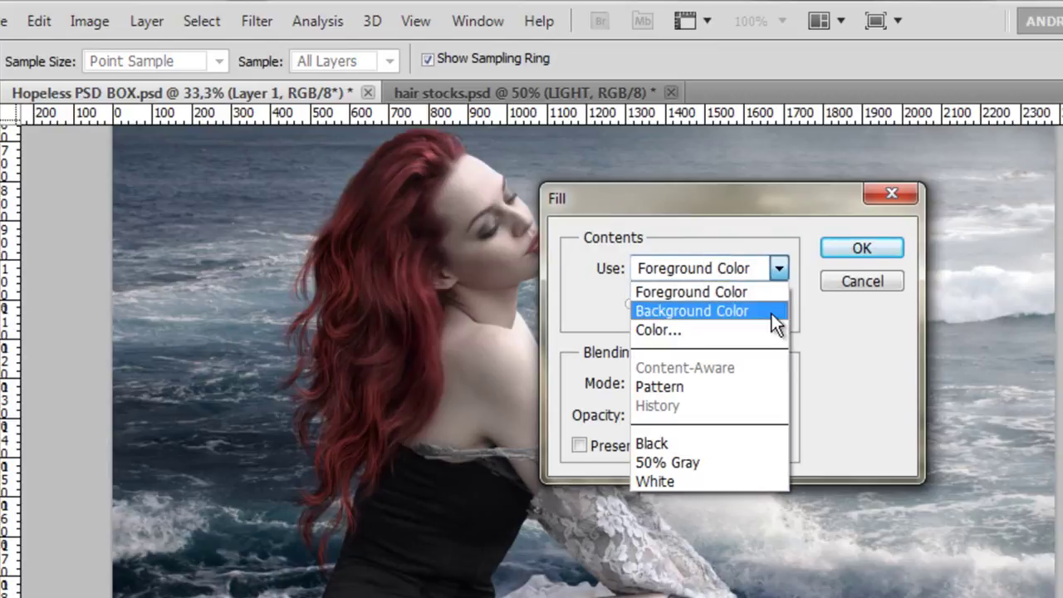
{"action": "left_click", "coordinate": [708, 462]}
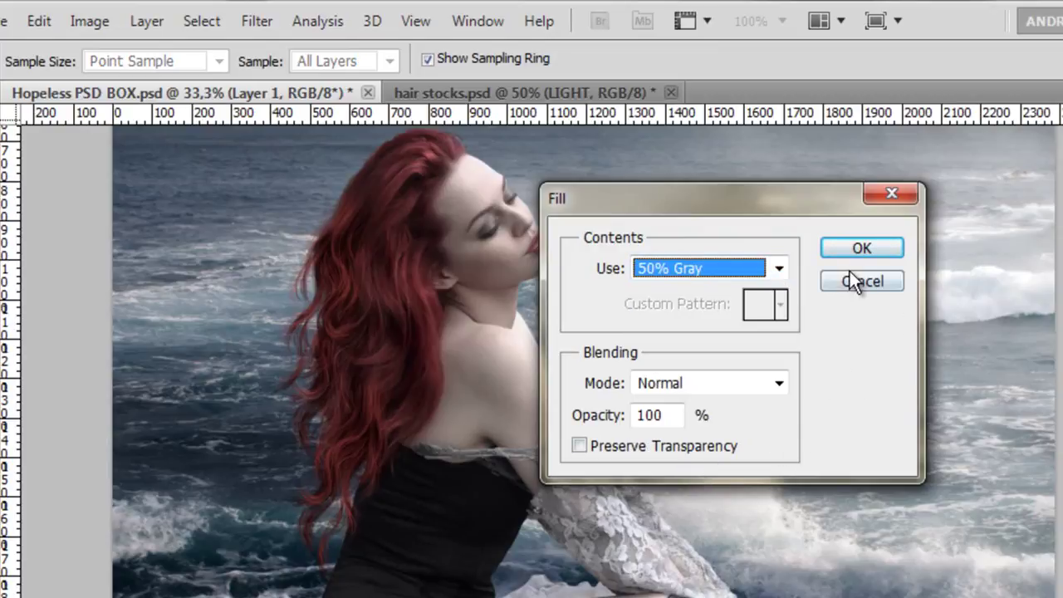
{"action": "left_click", "coordinate": [862, 247]}
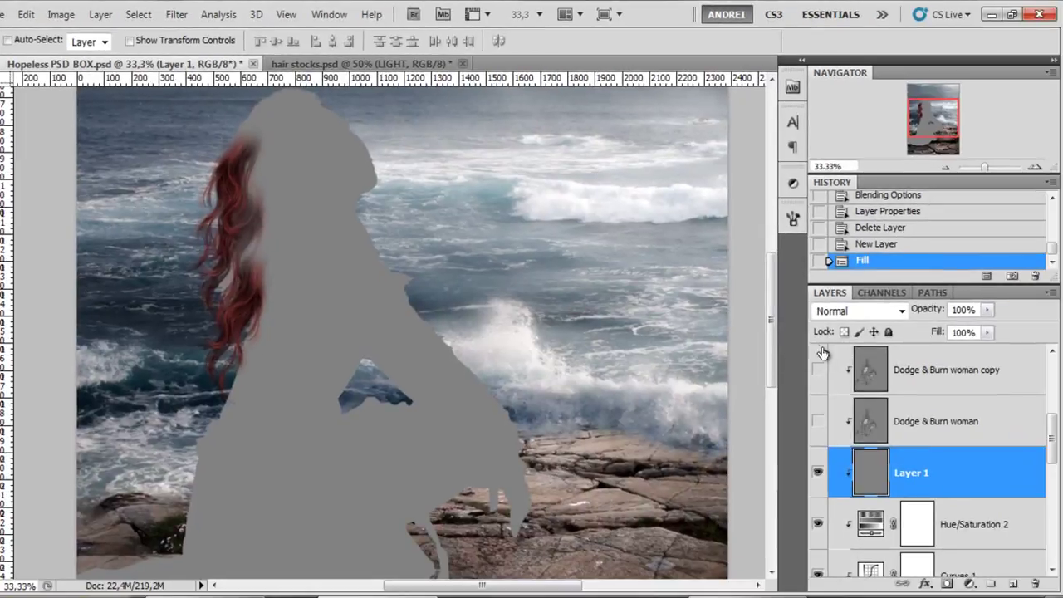
Set the blend mode of the gray-filled Layer 1 to Overlay and keep that layer selected
{"action": "left_click", "coordinate": [867, 313]}
{"action": "left_click", "coordinate": [855, 206]}
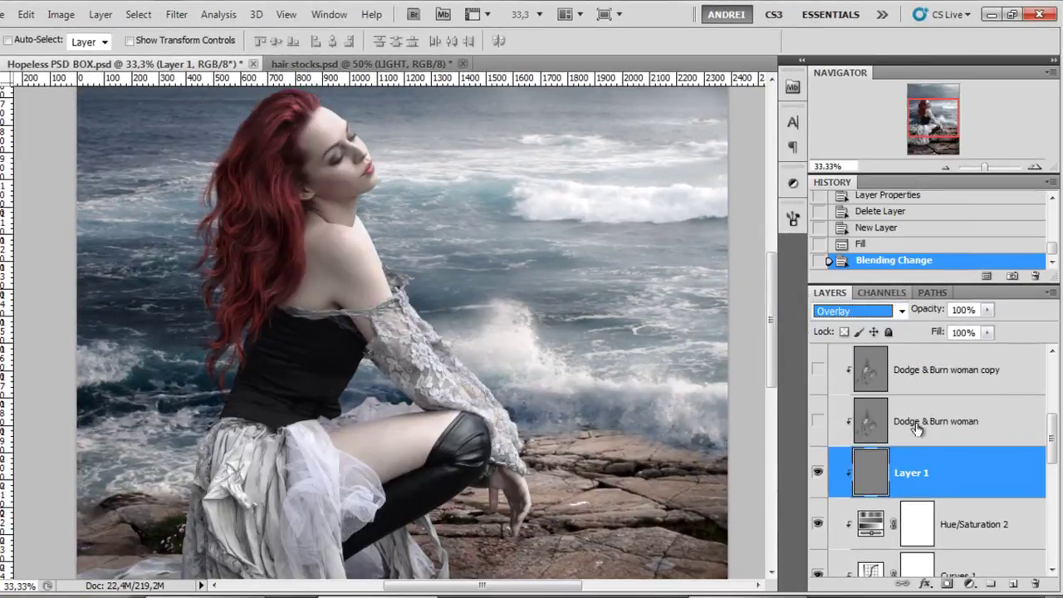
{"action": "left_click", "coordinate": [946, 425]}
{"action": "left_click", "coordinate": [919, 472]}
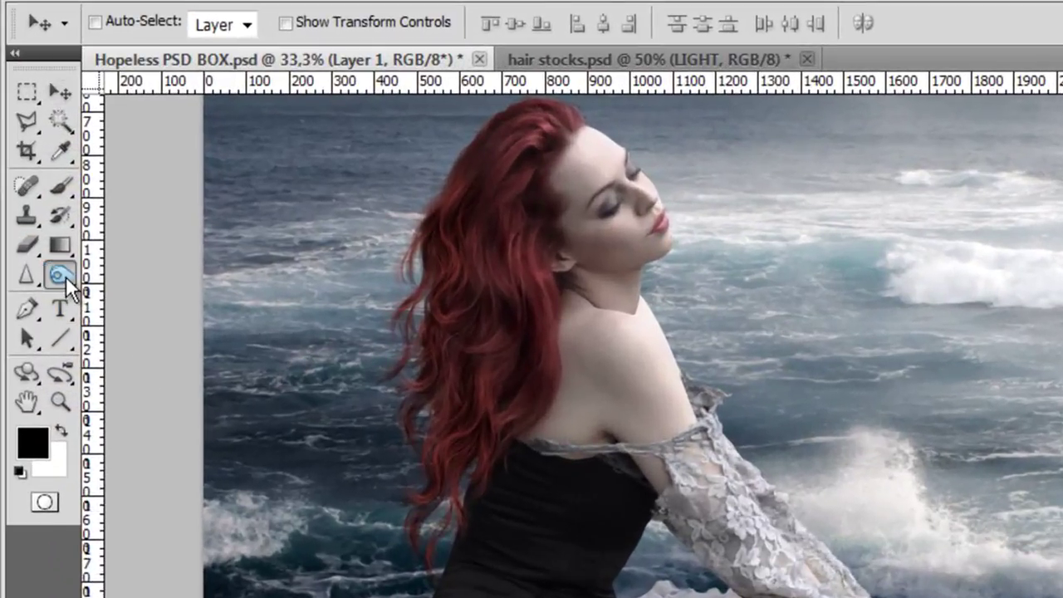
Choose the Dodge tool with the Midtones range and set its exposure to 60%
{"action": "left_click", "coordinate": [0, 206]}
{"action": "left_click", "coordinate": [167, 270]}
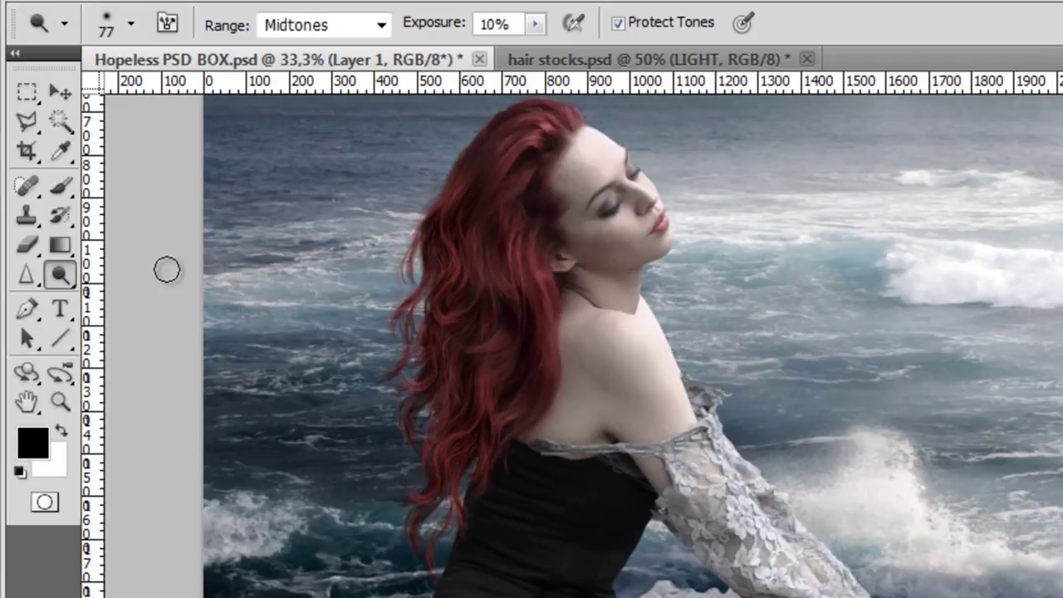
{"action": "left_click", "coordinate": [514, 23]}
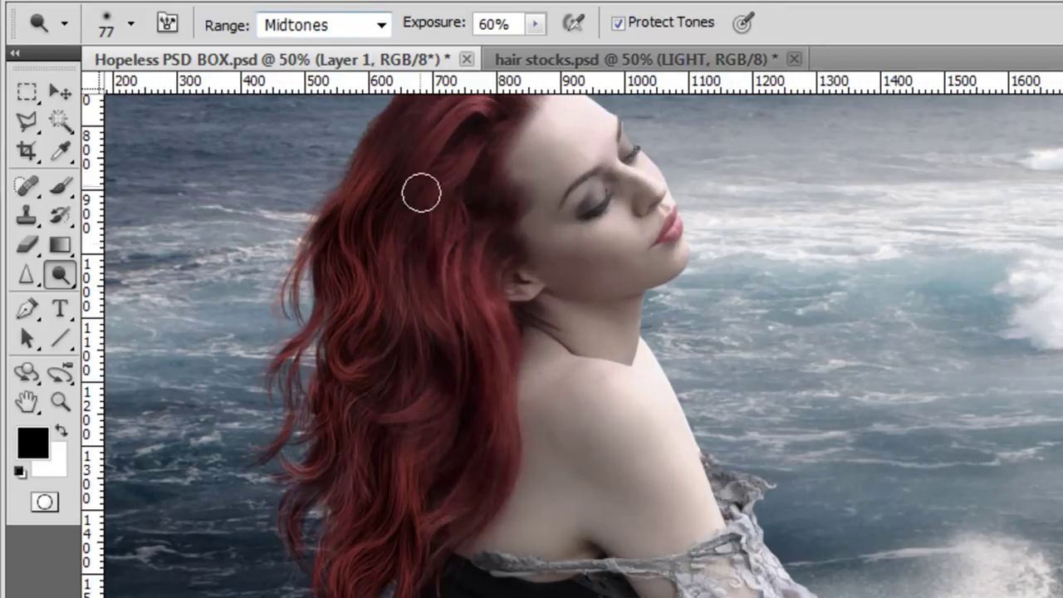
Set the Dodge exposure to 10% and brighten the red hair strands beside the woman's ear and neck
{"action": "scroll", "coordinate": [427, 287], "scroll_direction": "up", "scroll_amount": 2}
{"action": "left_click_drag", "start_coordinate": [721, 592], "coordinate": [503, 511]}
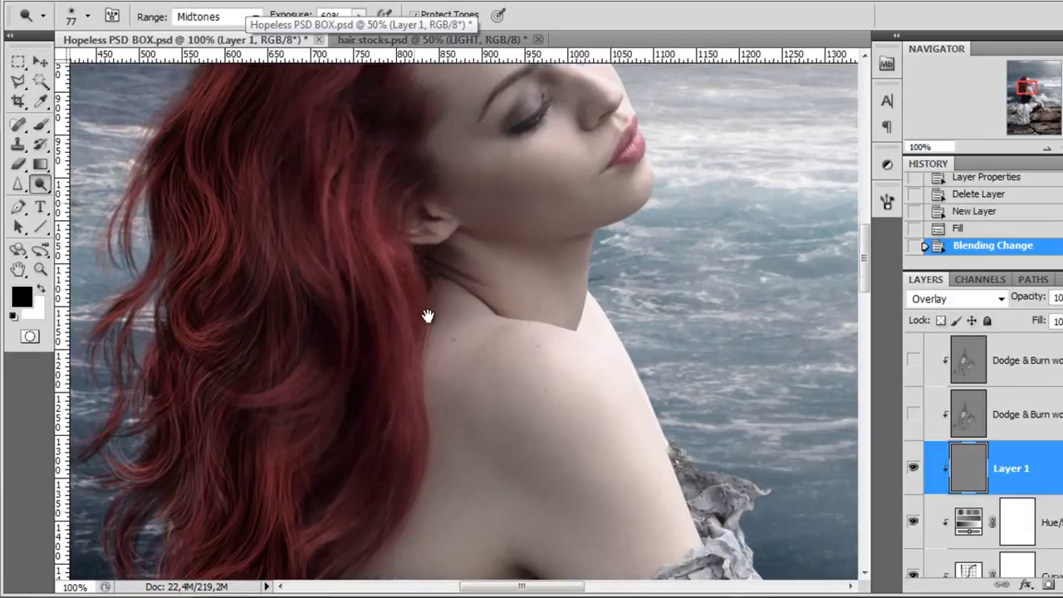
{"action": "left_click_drag", "start_coordinate": [414, 202], "coordinate": [429, 316]}
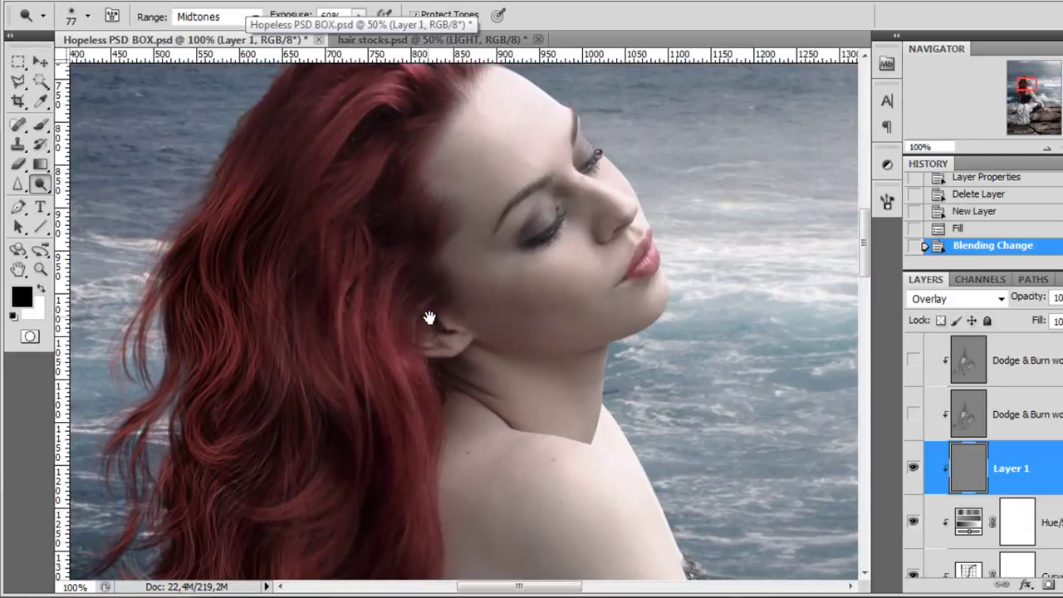
{"action": "left_click", "coordinate": [417, 405]}
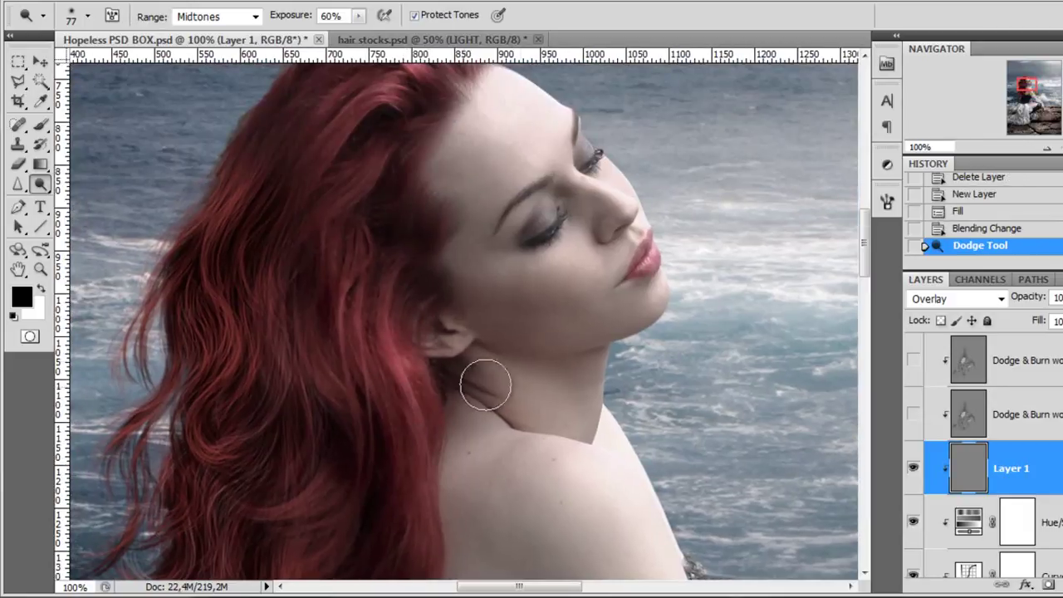
{"action": "key", "text": "ctrl+z"}
{"action": "left_click_drag", "start_coordinate": [290, 17], "coordinate": [282, 17]}
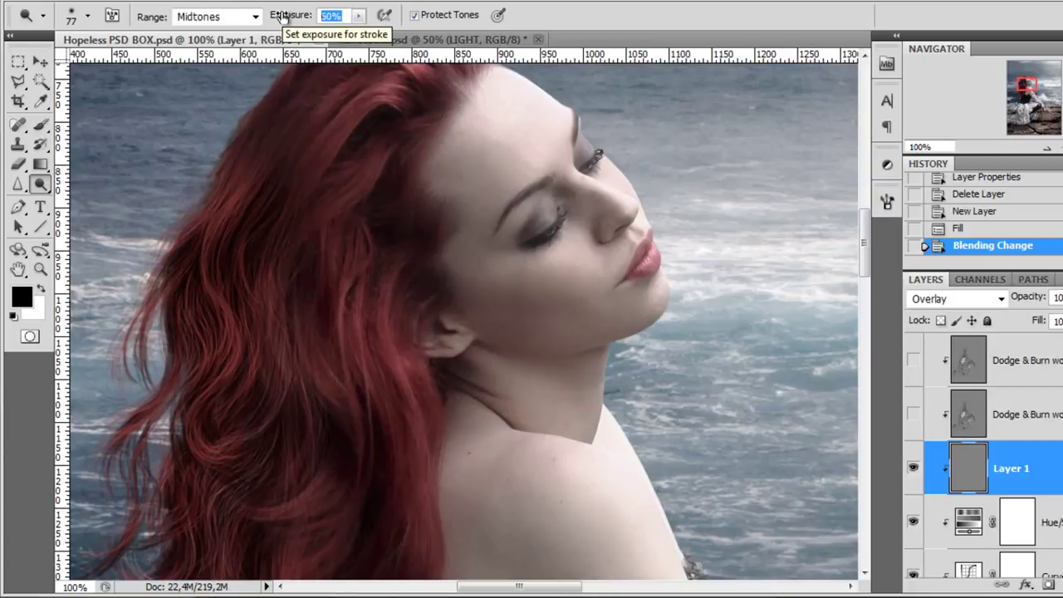
{"action": "type", "text": "10"}
{"action": "mouse_move", "coordinate": [363, 249]}
{"action": "left_mouse_down"}
{"action": "mouse_move", "coordinate": [374, 347]}
{"action": "mouse_move", "coordinate": [394, 342]}
{"action": "mouse_move", "coordinate": [376, 351]}
{"action": "mouse_move", "coordinate": [423, 481]}
{"action": "left_mouse_up"}
Reduce the dodge brush to 64 px and brighten more highlights along the hair strands and at the crown
{"action": "right_click", "coordinate": [512, 355]}
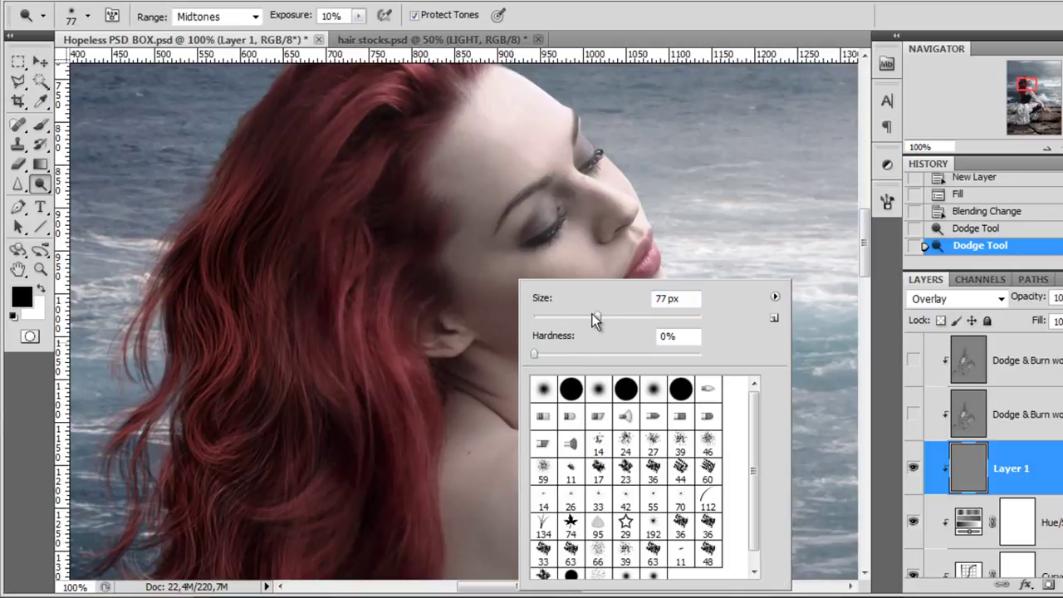
{"action": "left_click_drag", "start_coordinate": [594, 315], "coordinate": [585, 315]}
{"action": "left_click", "coordinate": [421, 421]}
{"action": "left_click_drag", "start_coordinate": [391, 283], "coordinate": [420, 299]}
{"action": "key", "text": "space"}
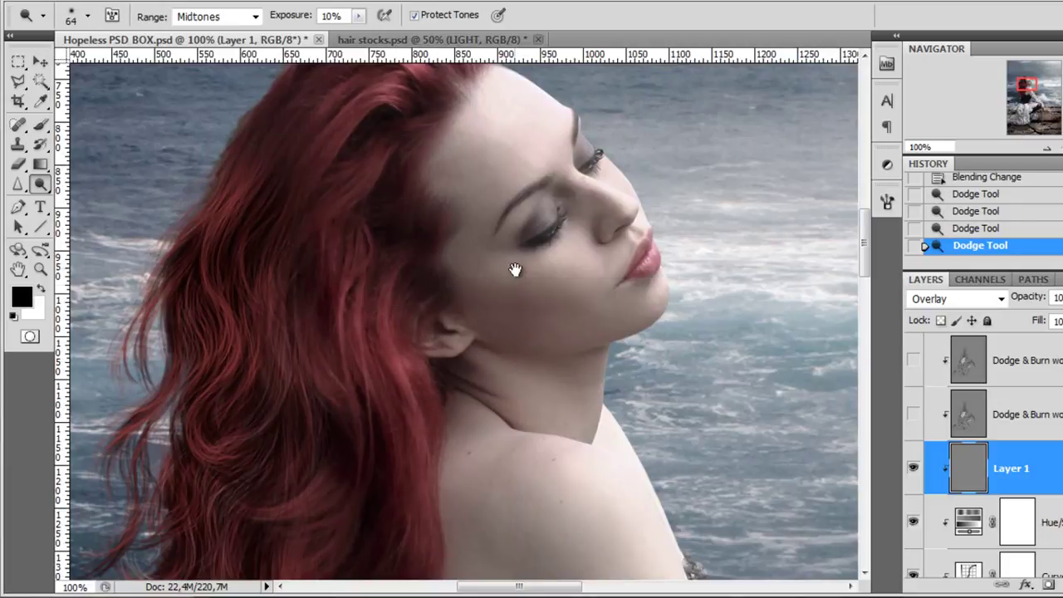
{"action": "left_click_drag", "start_coordinate": [516, 270], "coordinate": [474, 406]}
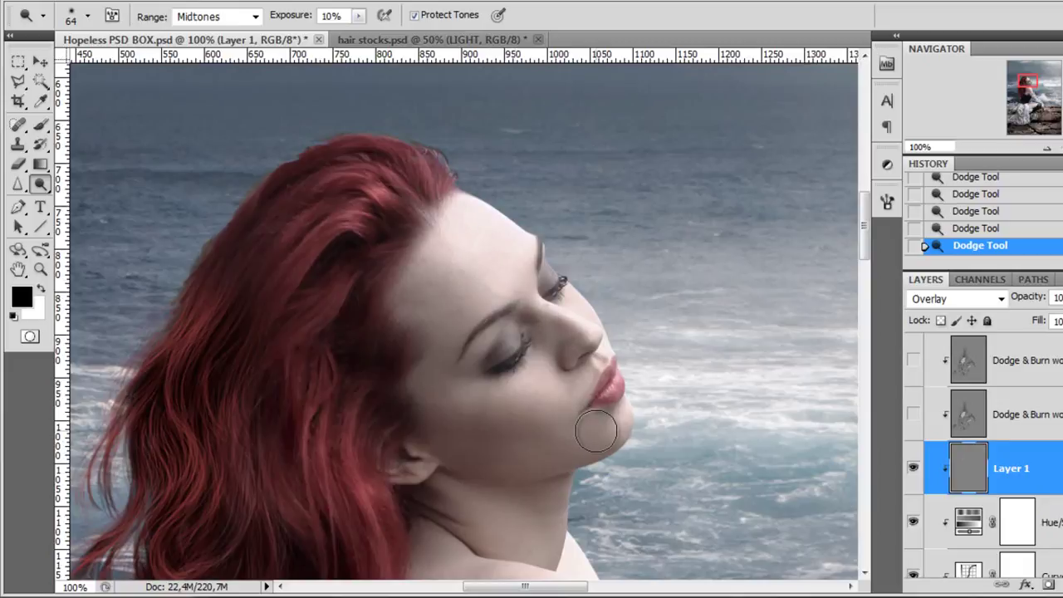
Reduce the dodge brush to 33 px and brighten the eyelid of the woman's closed eye
{"action": "mouse_move", "coordinate": [618, 420]}
{"action": "left_mouse_down"}
{"action": "mouse_move", "coordinate": [523, 311]}
{"action": "mouse_move", "coordinate": [484, 214]}
{"action": "mouse_move", "coordinate": [579, 263]}
{"action": "left_mouse_up"}
{"action": "scroll", "coordinate": [485, 213], "scroll_direction": "up", "scroll_amount": 1}
{"action": "right_click", "coordinate": [736, 278]}
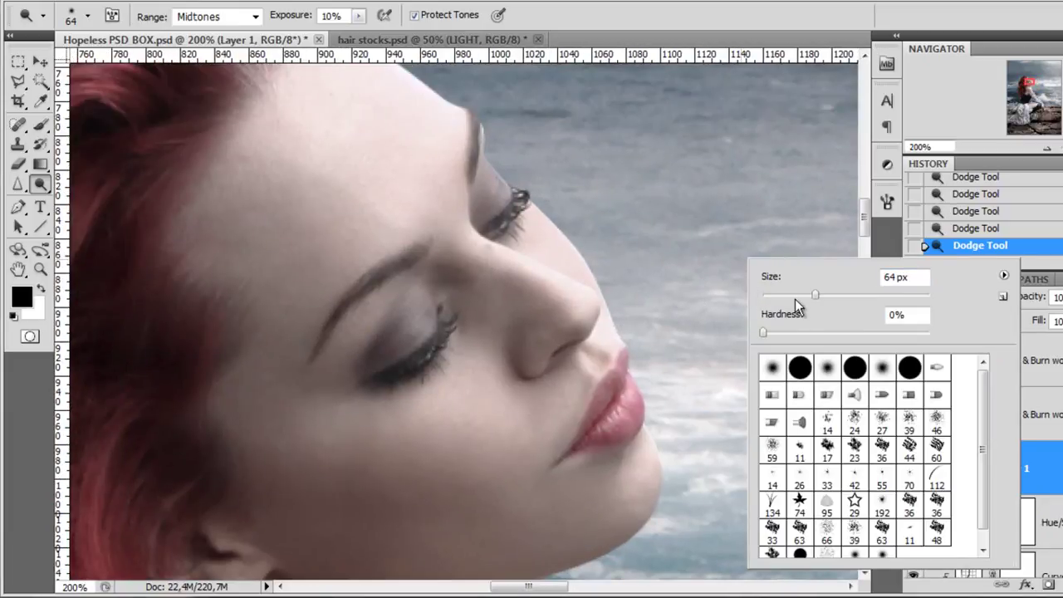
{"action": "key", "text": "Return"}
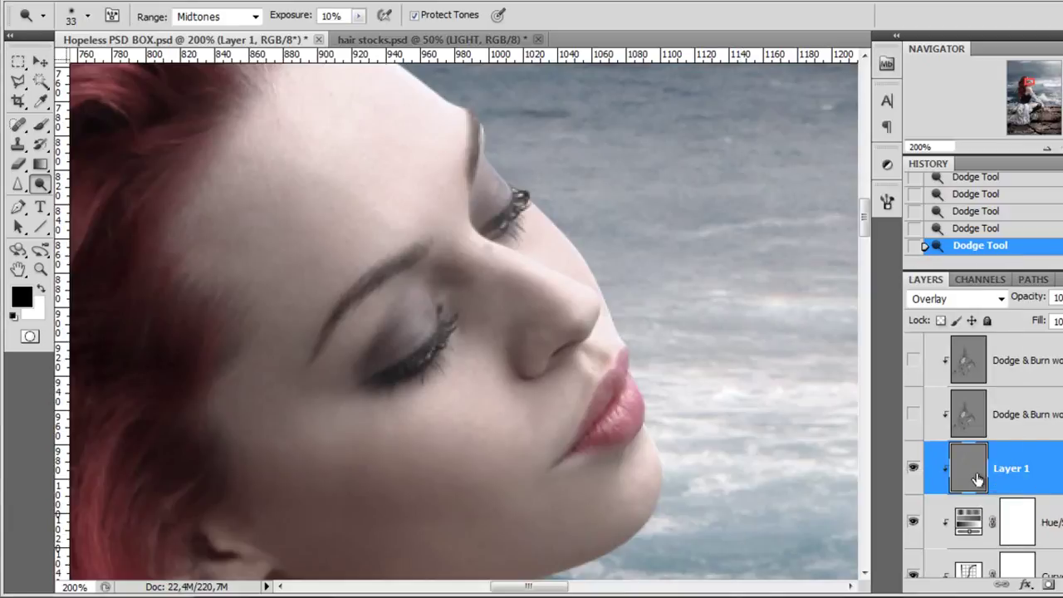
{"action": "right_click", "coordinate": [498, 254]}
{"action": "left_click_drag", "start_coordinate": [422, 325], "coordinate": [407, 349]}
Reduce the dodge brush to 13 px and brighten the highlights on the woman's lips
{"action": "right_click", "coordinate": [494, 281]}
{"action": "left_click_drag", "start_coordinate": [540, 317], "coordinate": [524, 317]}
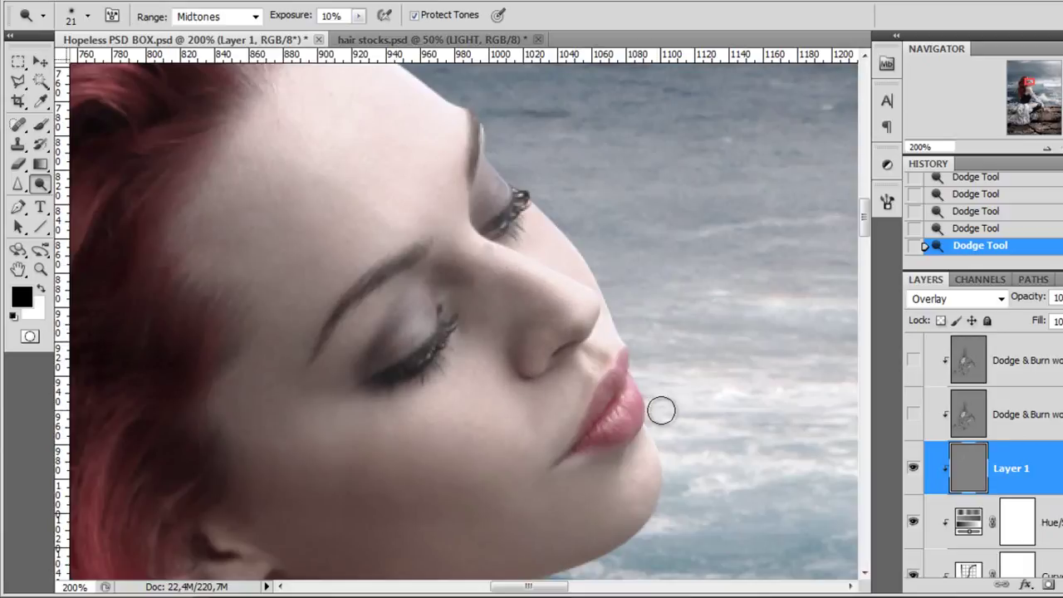
{"action": "scroll", "coordinate": [662, 410], "scroll_direction": "up", "scroll_amount": 2}
{"action": "right_click", "coordinate": [746, 330]}
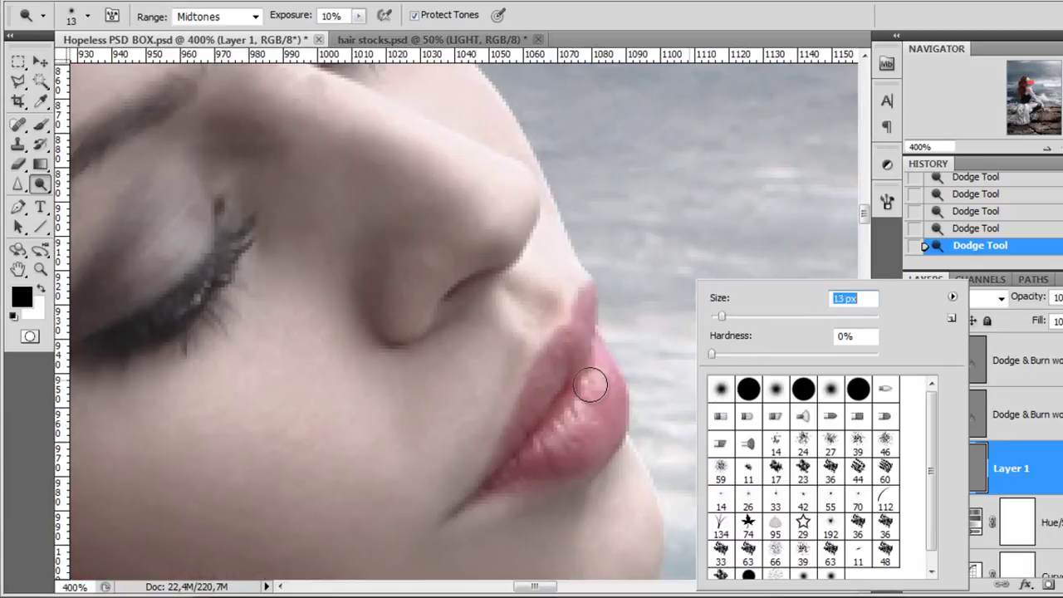
{"action": "left_click", "coordinate": [589, 384]}
{"action": "key", "text": "space"}
{"action": "left_click_drag", "start_coordinate": [594, 279], "coordinate": [593, 244]}
Enlarge the dodge brush to 125 px and brighten the skin of the woman's neck
{"action": "scroll", "coordinate": [590, 261], "scroll_direction": "down", "scroll_amount": 1}
{"action": "scroll", "coordinate": [565, 372], "scroll_direction": "down", "scroll_amount": 1}
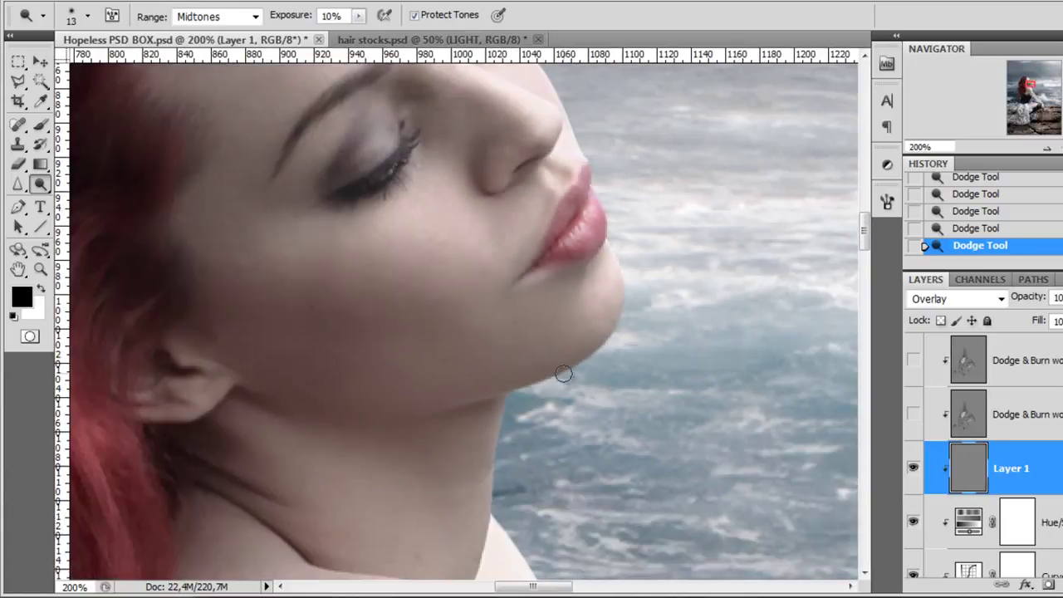
{"action": "scroll", "coordinate": [598, 294], "scroll_direction": "down", "scroll_amount": 3}
{"action": "scroll", "coordinate": [565, 299], "scroll_direction": "down", "scroll_amount": 2}
{"action": "key", "text": "space"}
{"action": "left_click_drag", "start_coordinate": [566, 319], "coordinate": [490, 323]}
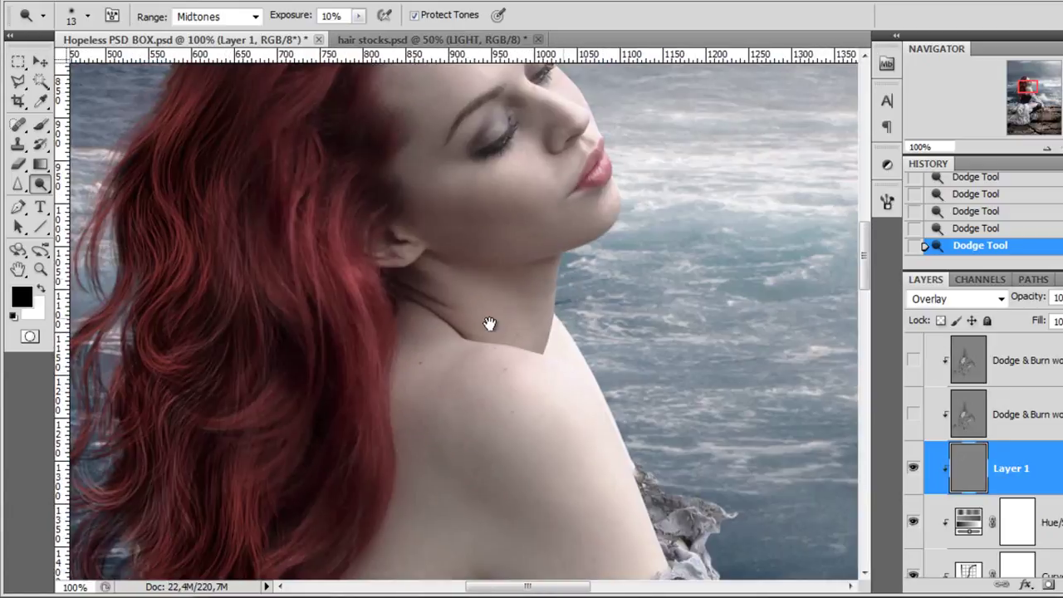
{"action": "right_click", "coordinate": [528, 314]}
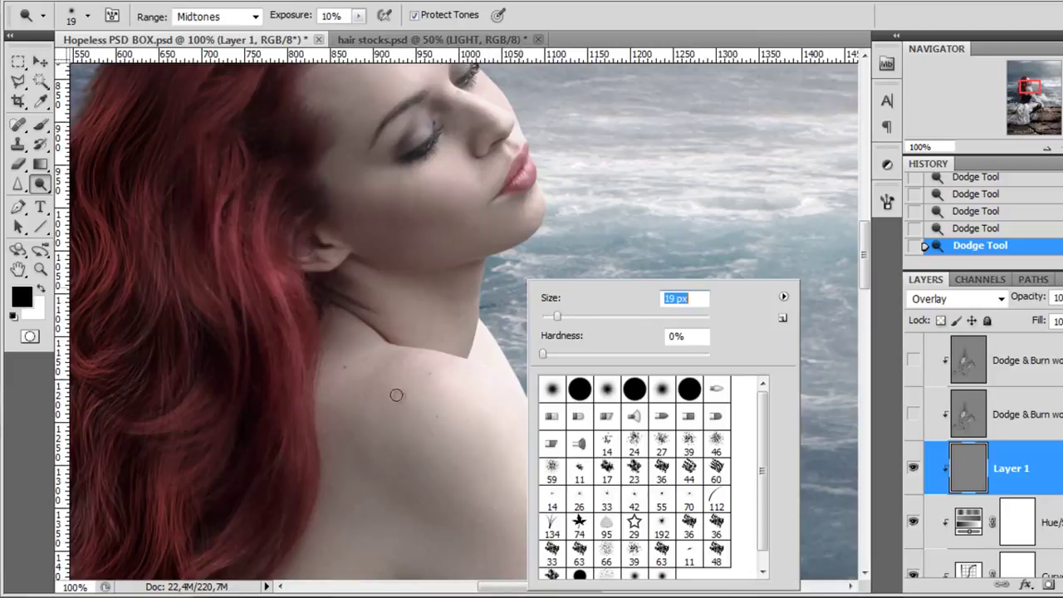
{"action": "left_click", "coordinate": [407, 297]}
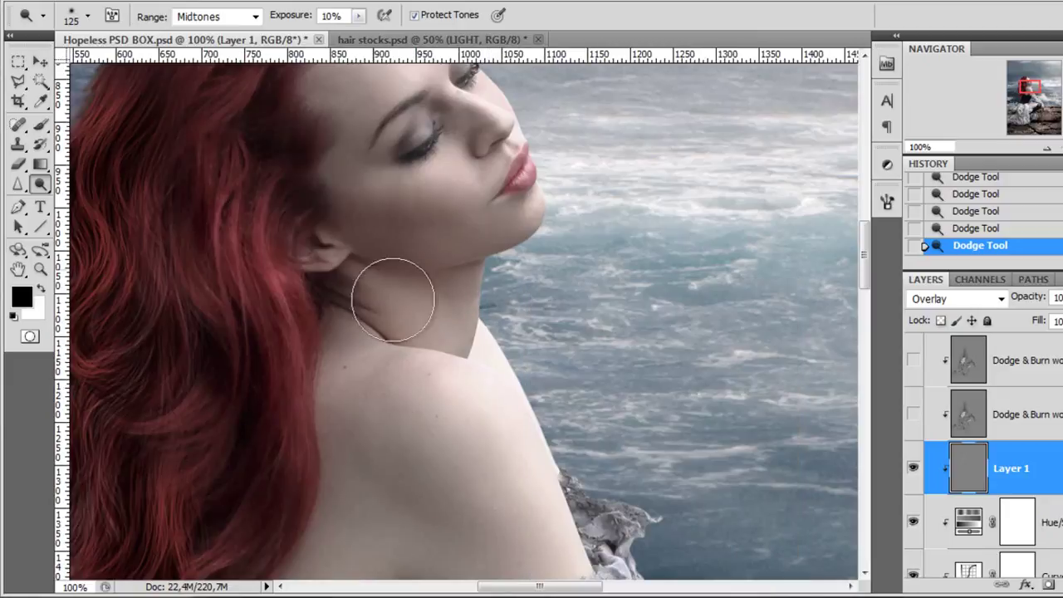
Set the Dodge exposure to 8% for softer brightening of the woman's back and dress
{"action": "scroll", "coordinate": [462, 380], "scroll_direction": "down", "scroll_amount": 1}
{"action": "scroll", "coordinate": [499, 482], "scroll_direction": "down", "scroll_amount": 2}
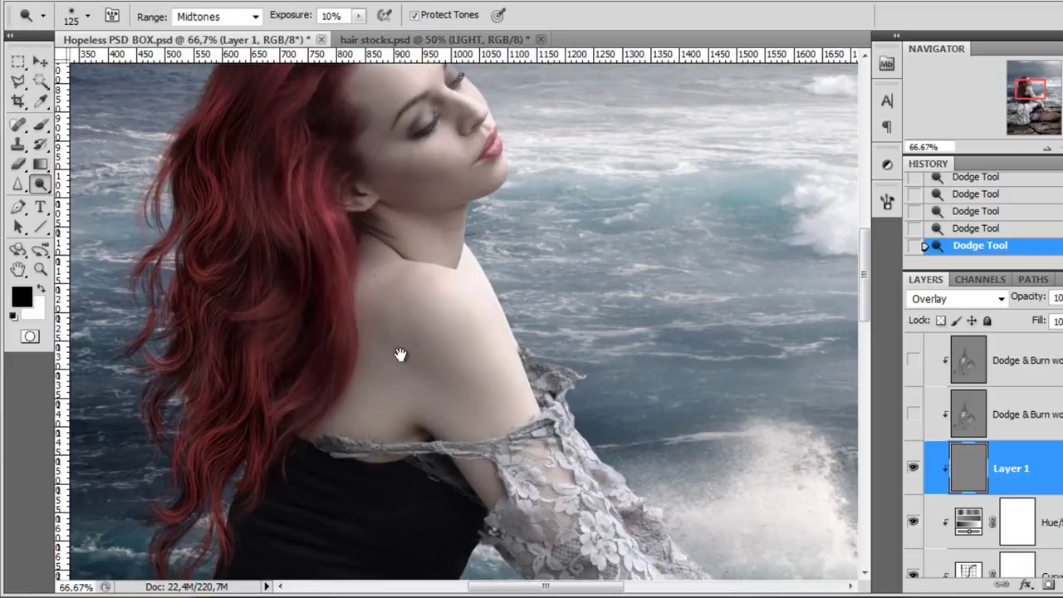
{"action": "scroll", "coordinate": [379, 310], "scroll_direction": "down", "scroll_amount": 4}
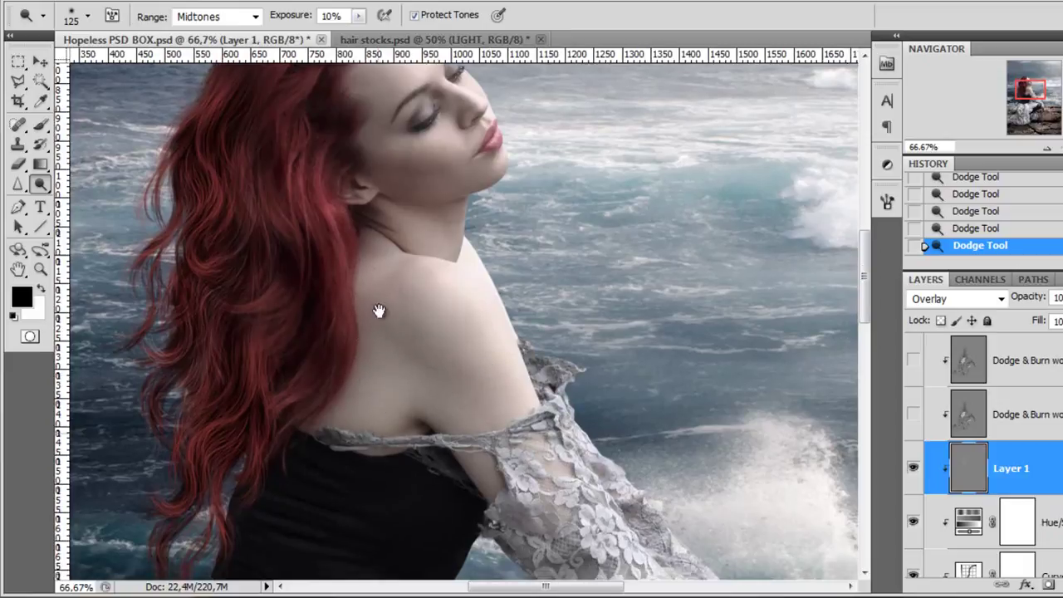
{"action": "double_click", "coordinate": [332, 16]}
{"action": "type", "text": "7"}
{"action": "key", "text": "Return"}
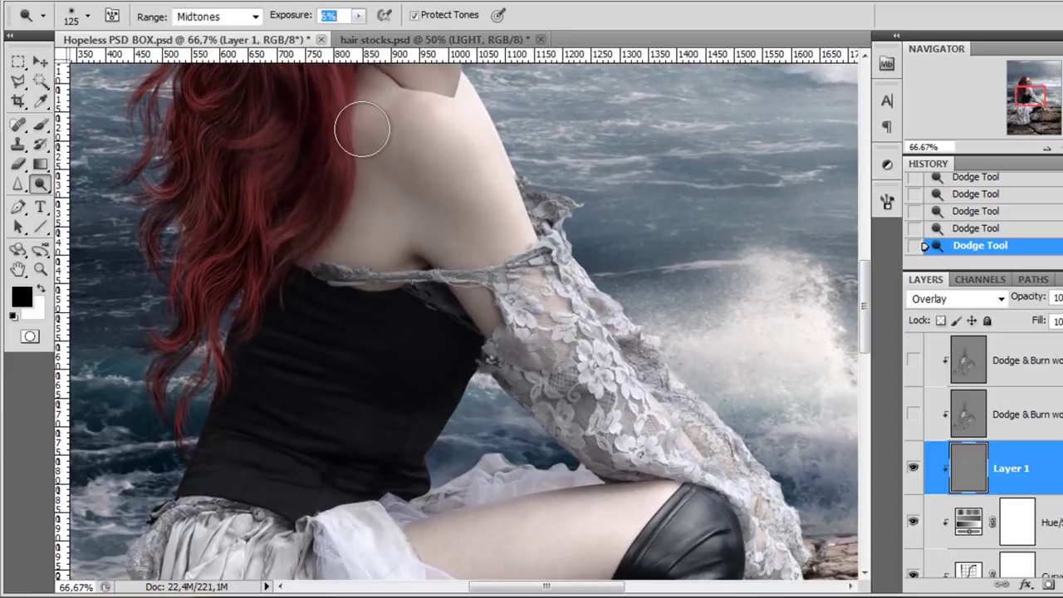
{"action": "type", "text": "8"}
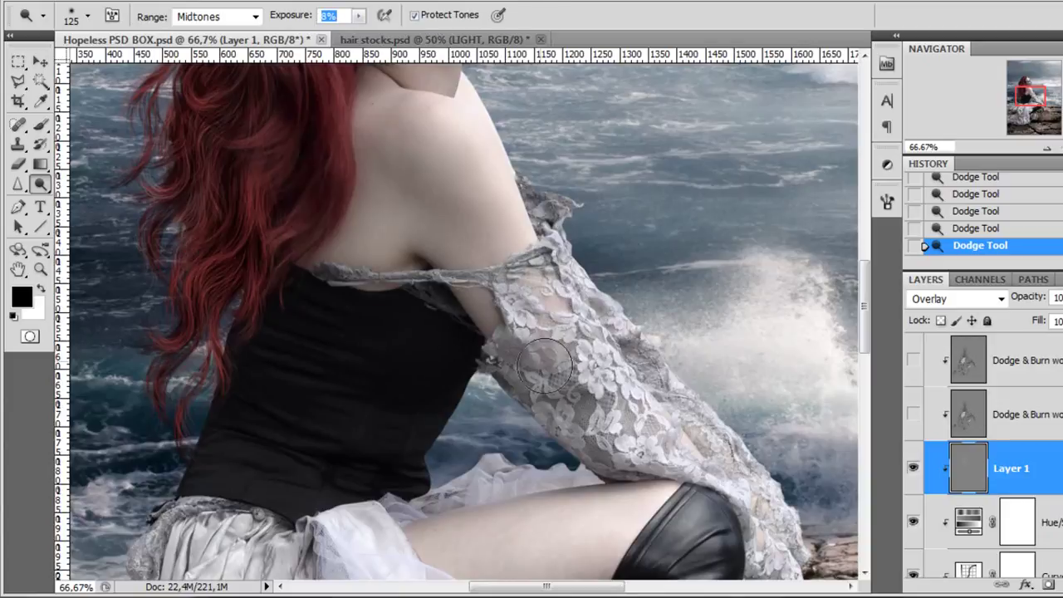
Reduce the dodge brush to 31 px and brighten the fold highlights across the black bodice
{"action": "left_click_drag", "start_coordinate": [445, 334], "coordinate": [530, 432]}
{"action": "mouse_move", "coordinate": [429, 416]}
{"action": "left_mouse_down"}
{"action": "mouse_move", "coordinate": [507, 502]}
{"action": "mouse_move", "coordinate": [416, 285]}
{"action": "left_mouse_up"}
{"action": "key", "text": "ctrl+plus"}
{"action": "right_click", "coordinate": [515, 283]}
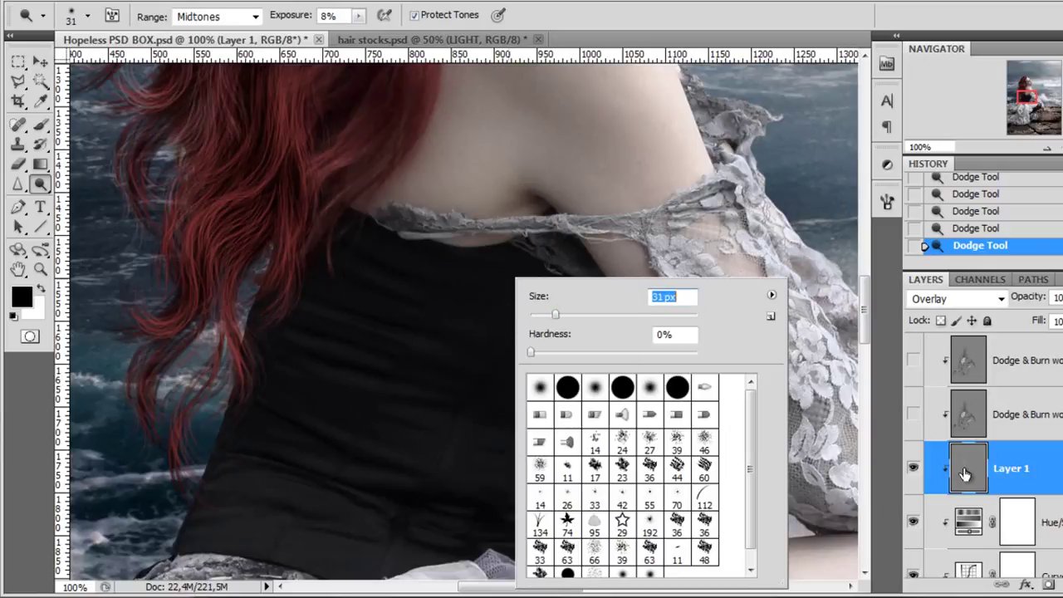
{"action": "key", "text": "Return"}
{"action": "key", "text": "ctrl+plus"}
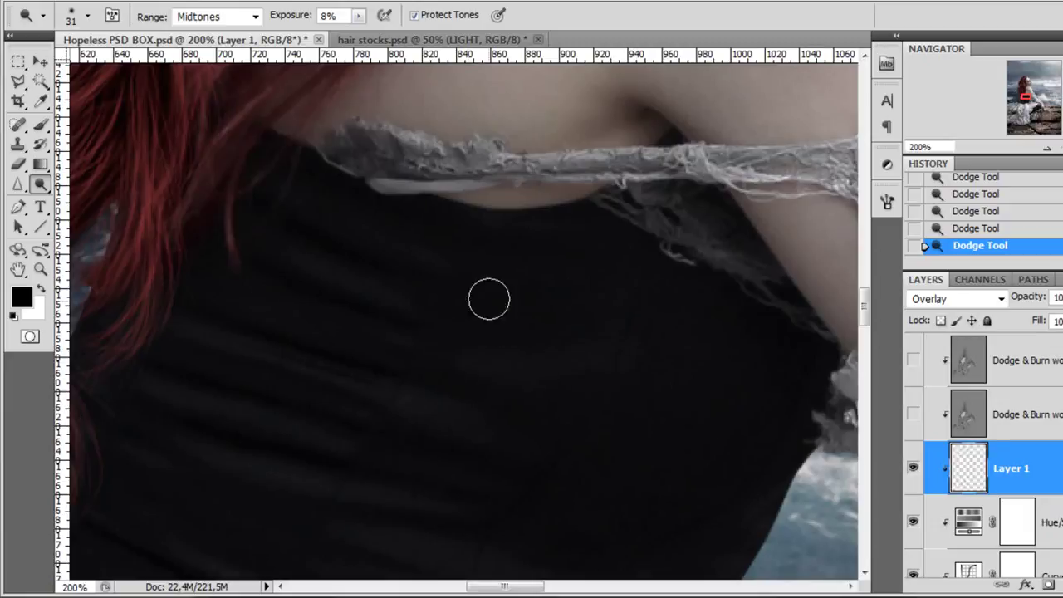
{"action": "left_click_drag", "start_coordinate": [224, 424], "coordinate": [389, 476]}
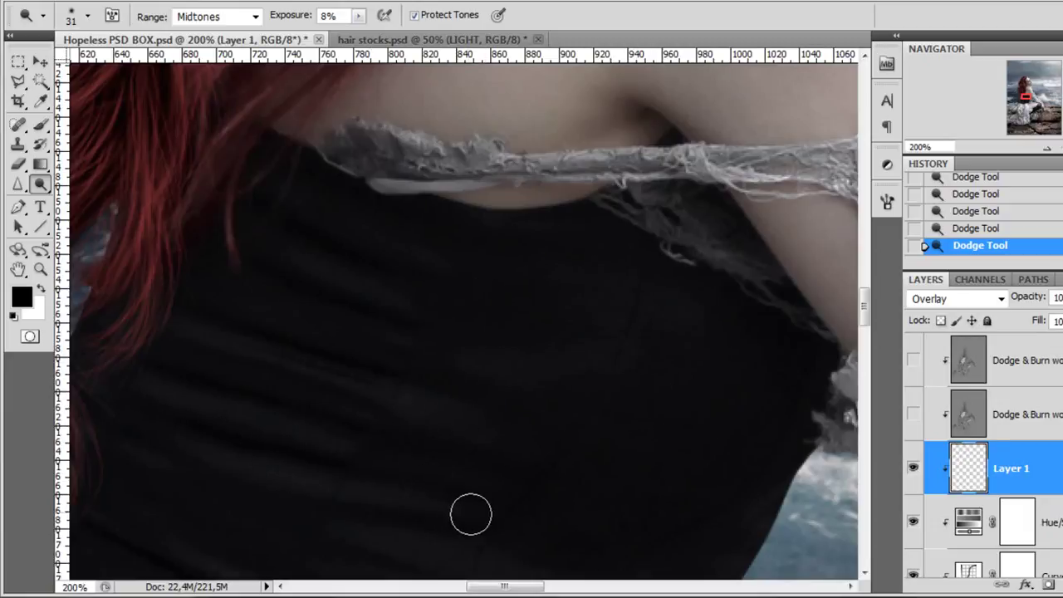
{"action": "left_click_drag", "start_coordinate": [500, 435], "coordinate": [510, 316]}
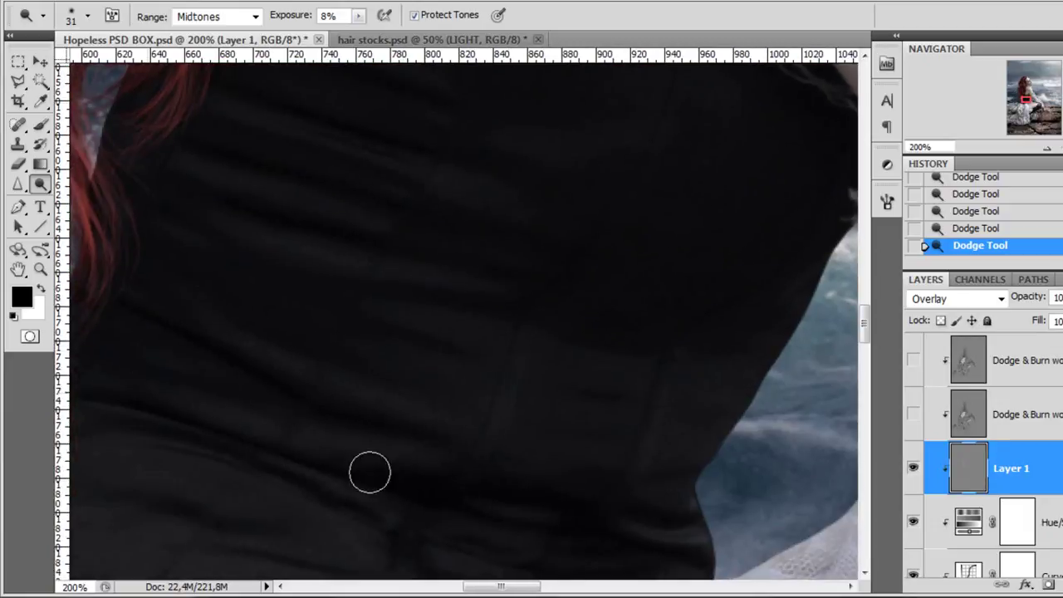
Reduce the dodge brush to 15 px and brighten the upper folds of the white skirt below the waistband
{"action": "scroll", "coordinate": [640, 465], "scroll_direction": "down", "scroll_amount": 1}
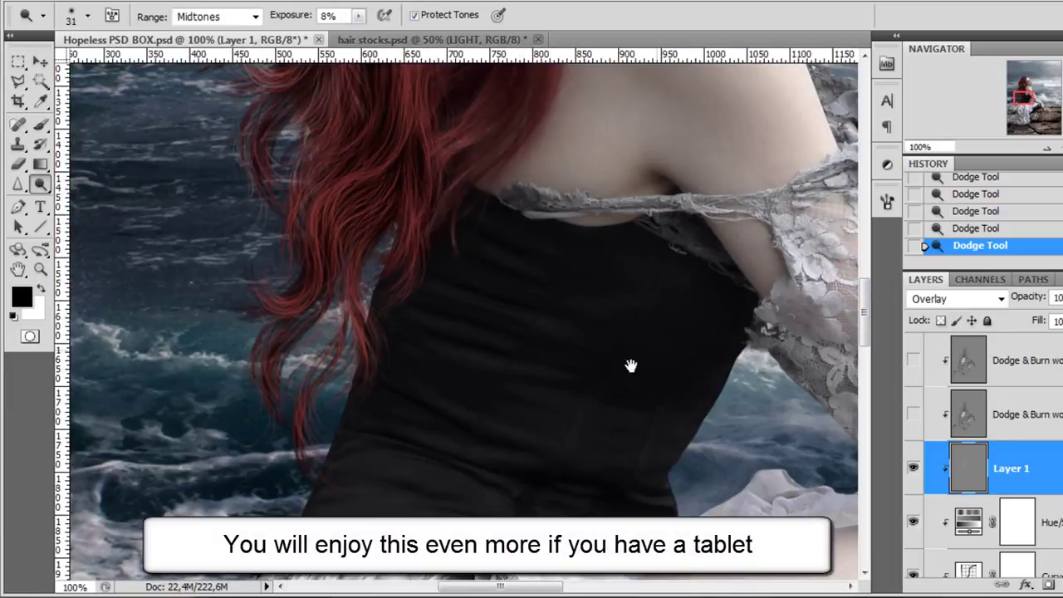
{"action": "left_click_drag", "start_coordinate": [631, 365], "coordinate": [528, 407]}
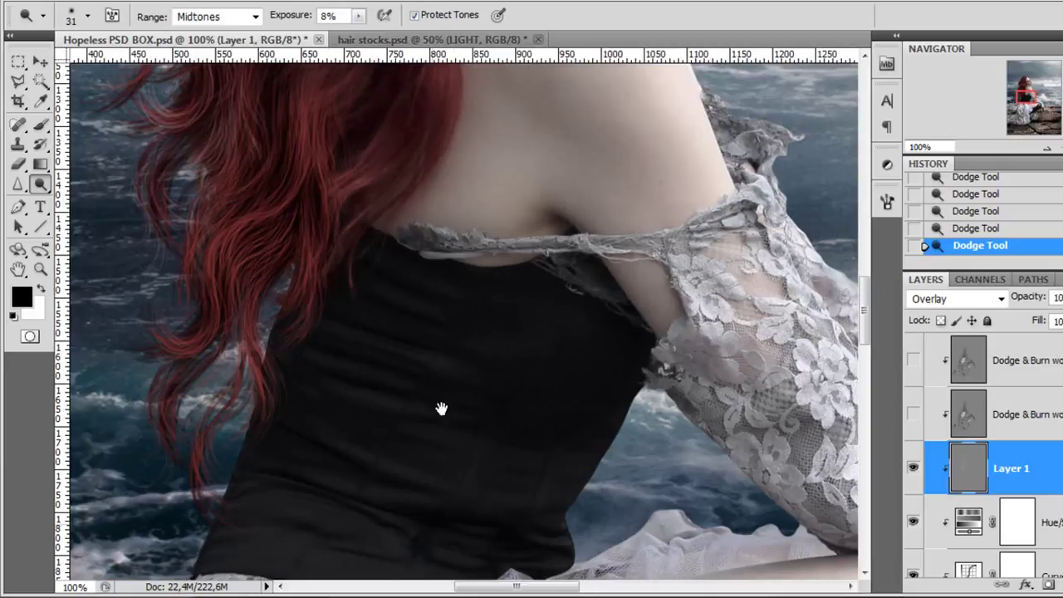
{"action": "left_click_drag", "start_coordinate": [441, 409], "coordinate": [456, 211]}
{"action": "left_click_drag", "start_coordinate": [441, 365], "coordinate": [464, 203]}
{"action": "scroll", "coordinate": [247, 302], "scroll_direction": "up", "scroll_amount": 1}
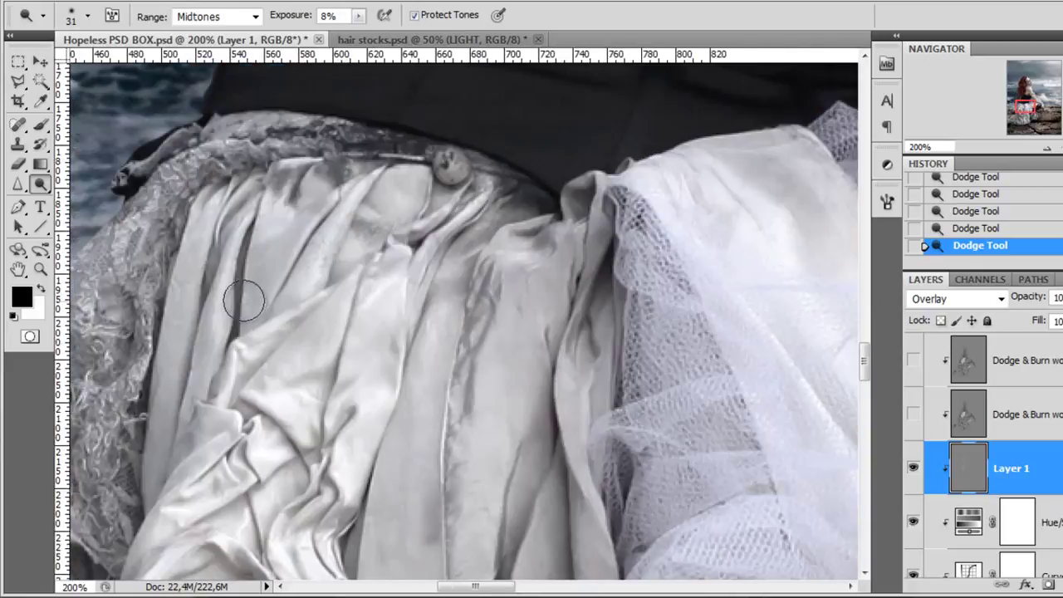
{"action": "right_click", "coordinate": [366, 217]}
{"action": "left_click_drag", "start_coordinate": [360, 179], "coordinate": [318, 292]}
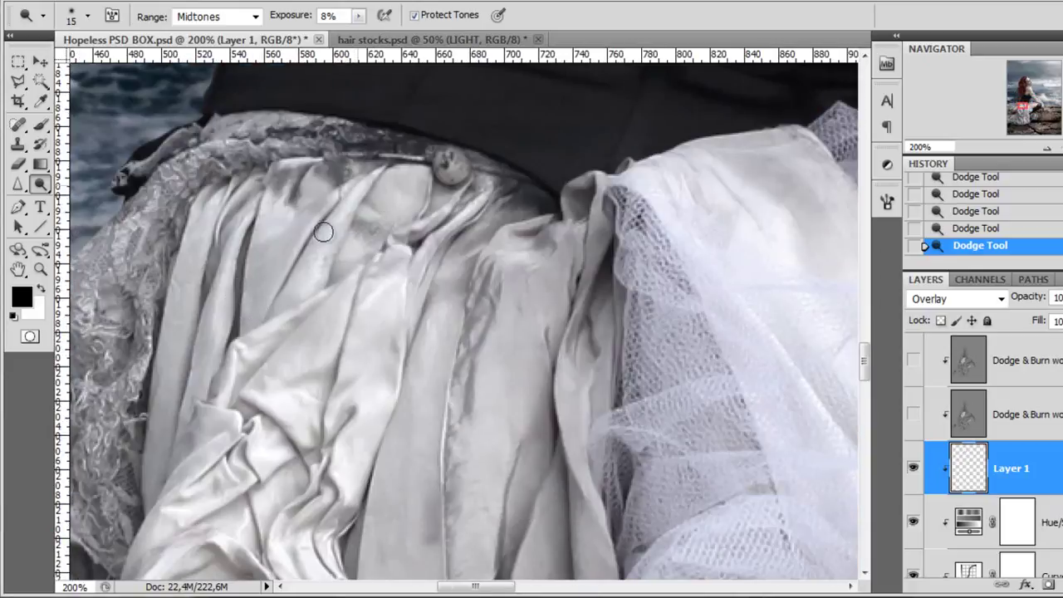
Set the Dodge exposure to 11% and brighten the ridges of the gathered skirt folds, following their lines
{"action": "left_click_drag", "start_coordinate": [359, 17], "coordinate": [309, 26]}
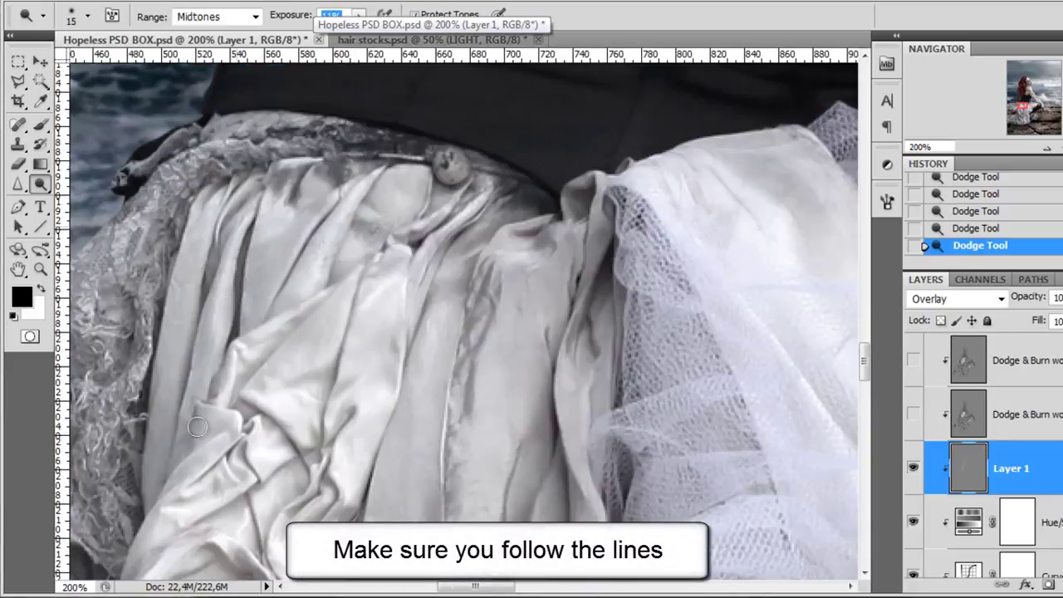
{"action": "mouse_move", "coordinate": [199, 427]}
{"action": "left_mouse_down"}
{"action": "mouse_move", "coordinate": [322, 237]}
{"action": "mouse_move", "coordinate": [215, 392]}
{"action": "mouse_move", "coordinate": [287, 354]}
{"action": "left_mouse_up"}
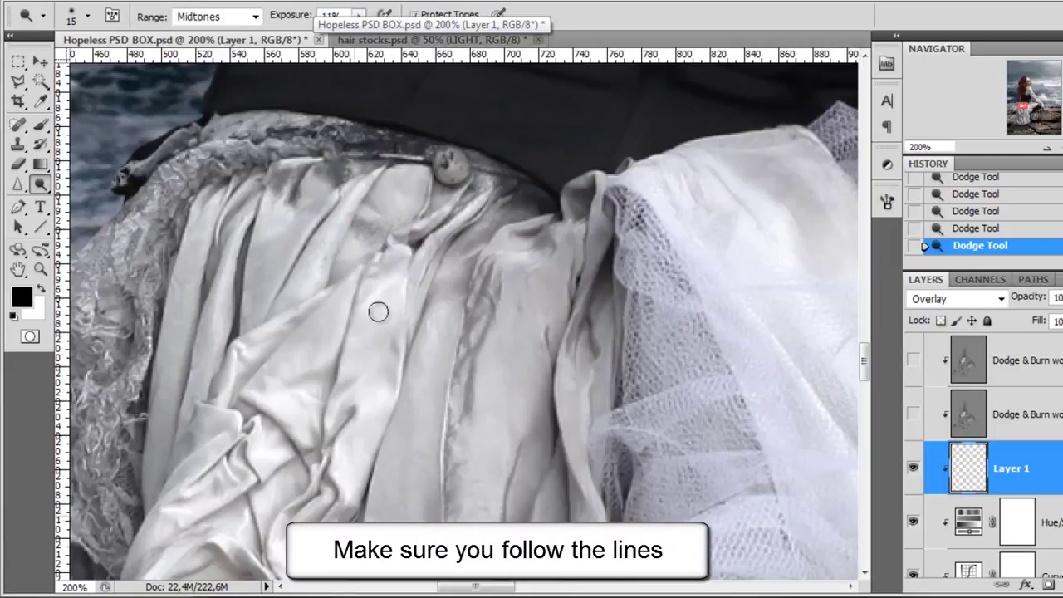
{"action": "left_click_drag", "start_coordinate": [622, 538], "coordinate": [563, 346]}
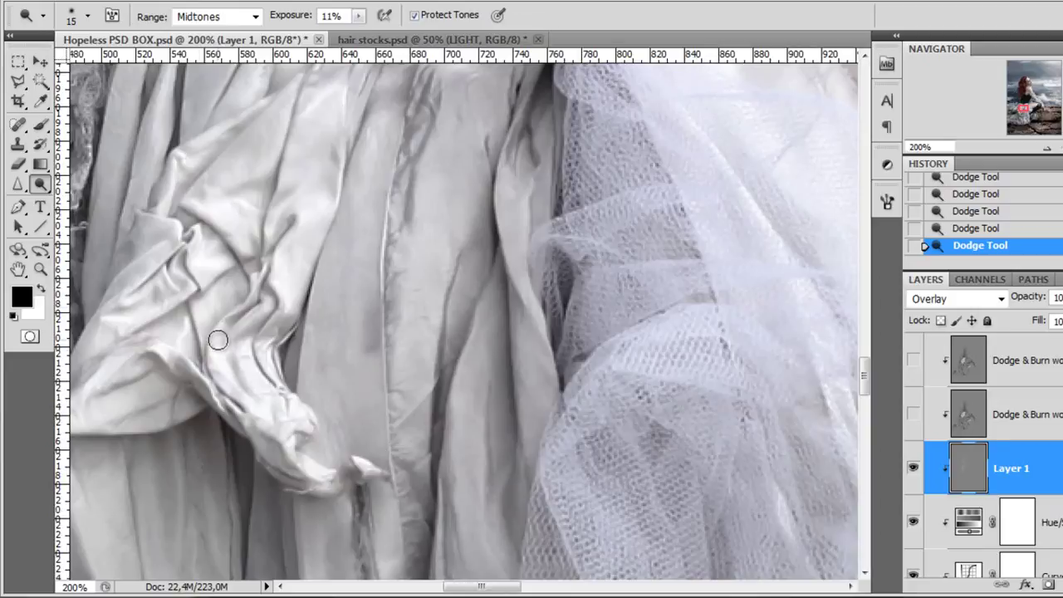
Brighten the highlights on the lower skirt folds, the lace trim and the crumpled fabric on the rocks
{"action": "scroll", "coordinate": [312, 482], "scroll_direction": "down", "scroll_amount": 5}
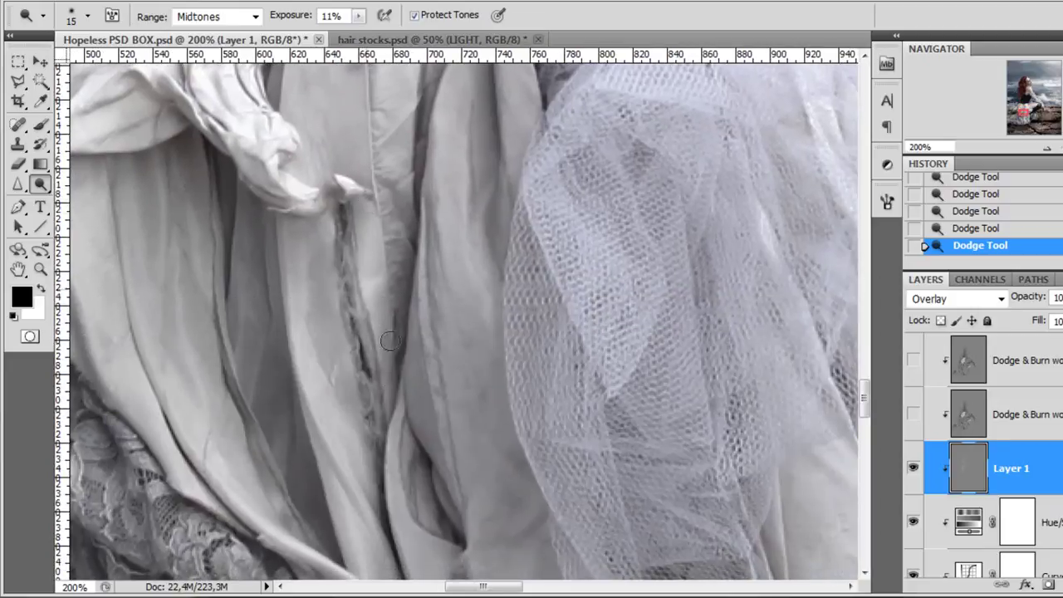
{"action": "left_click_drag", "start_coordinate": [499, 344], "coordinate": [548, 299]}
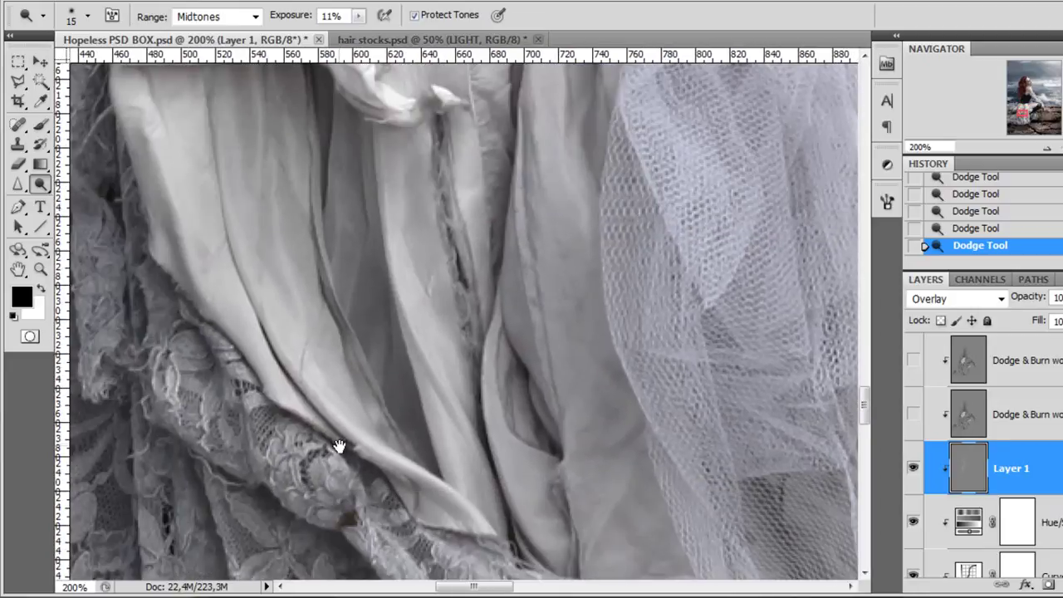
{"action": "left_click_drag", "start_coordinate": [213, 423], "coordinate": [450, 226]}
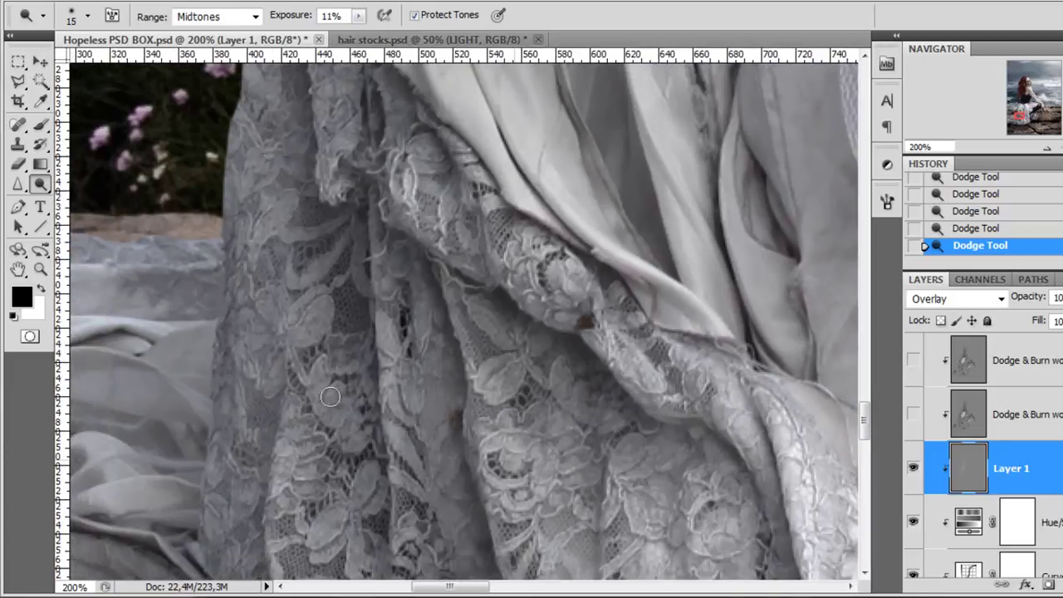
{"action": "mouse_move", "coordinate": [284, 471]}
{"action": "left_mouse_down"}
{"action": "mouse_move", "coordinate": [619, 327]}
{"action": "mouse_move", "coordinate": [631, 293]}
{"action": "left_mouse_up"}
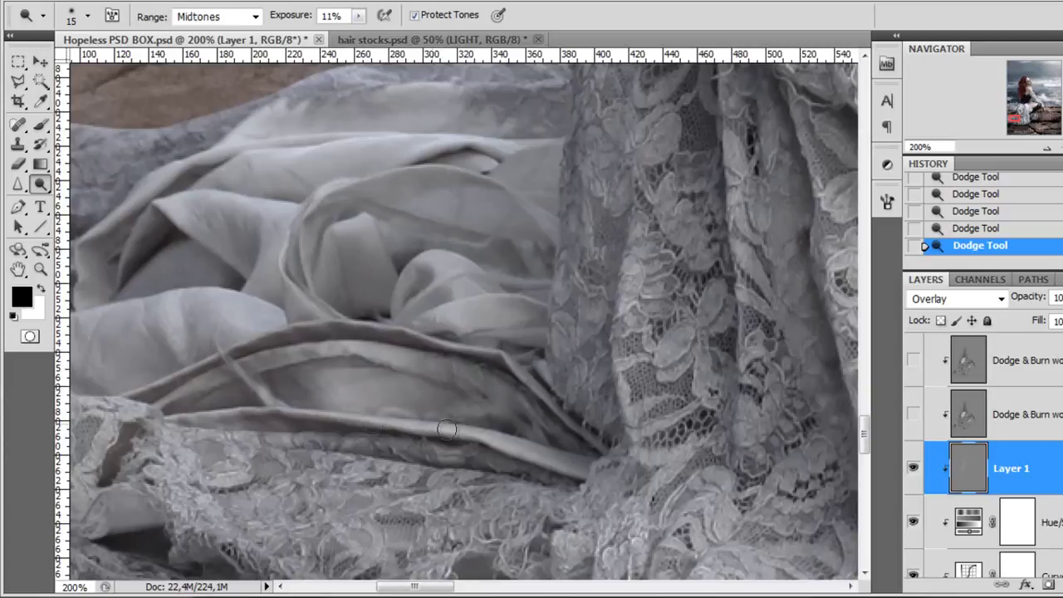
{"action": "key", "text": "ctrl+minus"}
{"action": "key", "text": "ctrl+minus"}
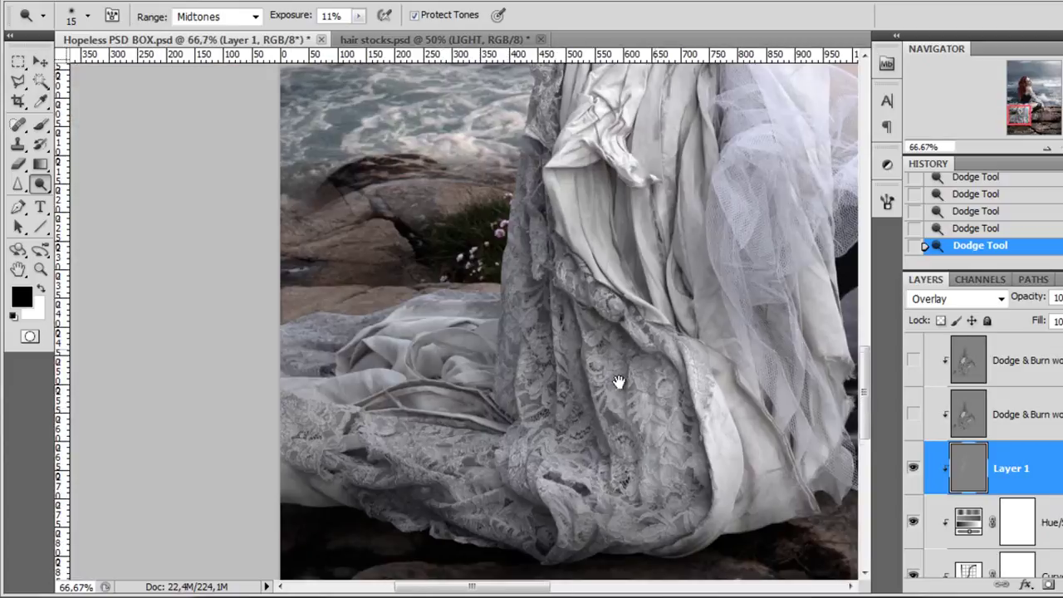
Set the dodge brush to 70 px and brighten the highlights around the hand and the leather-covered knee
{"action": "left_click_drag", "start_coordinate": [617, 380], "coordinate": [537, 379]}
{"action": "key", "text": "ctrl+minus"}
{"action": "key", "text": "ctrl+minus"}
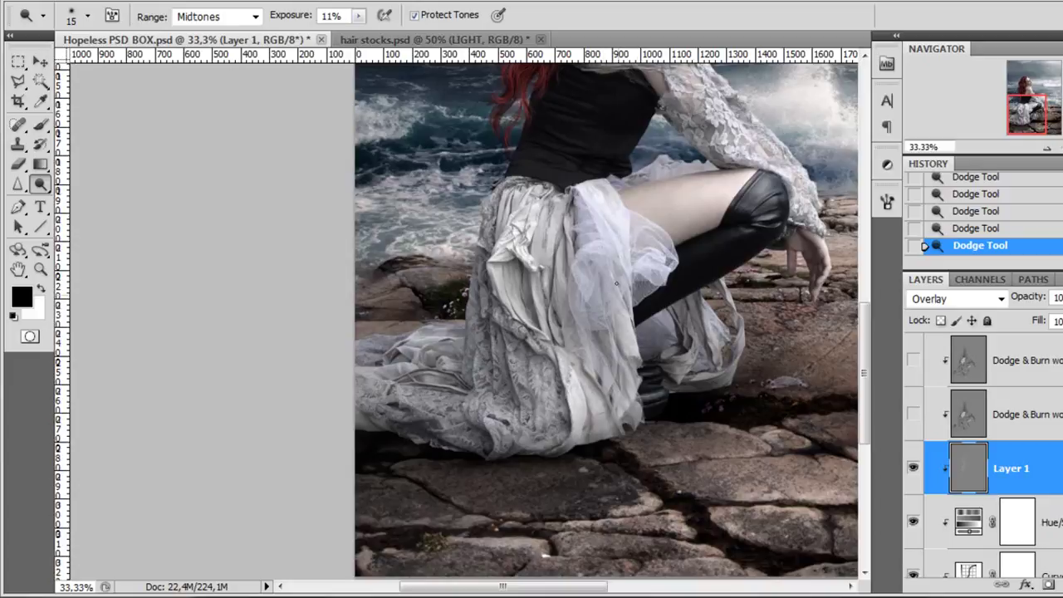
{"action": "left_click_drag", "start_coordinate": [574, 338], "coordinate": [409, 401]}
{"action": "left_click_drag", "start_coordinate": [531, 355], "coordinate": [471, 376]}
{"action": "scroll", "coordinate": [777, 321], "scroll_direction": "up", "scroll_amount": 2}
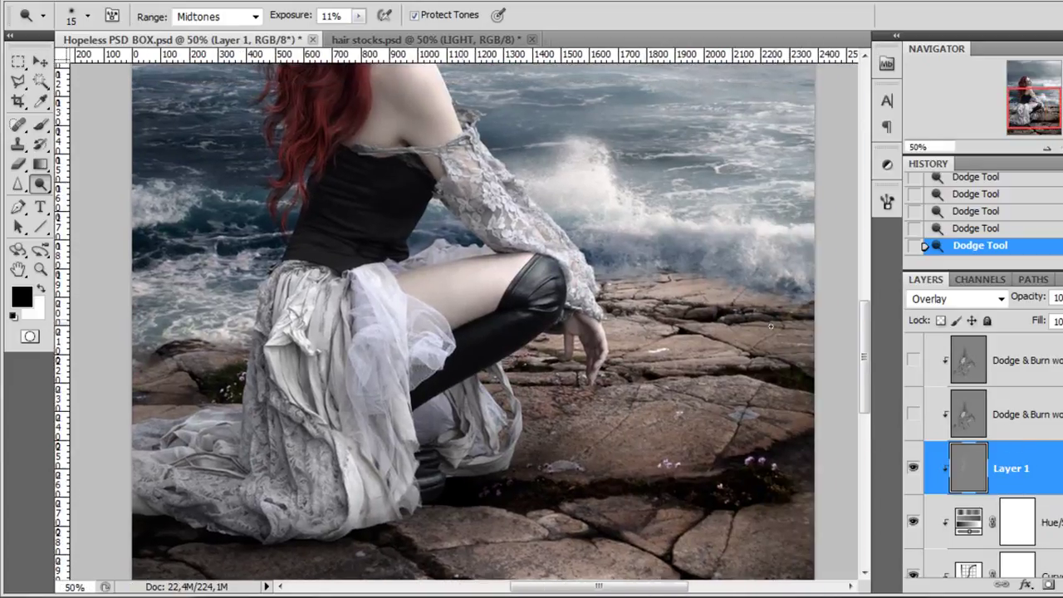
{"action": "right_click", "coordinate": [729, 318]}
{"action": "left_click", "coordinate": [495, 388]}
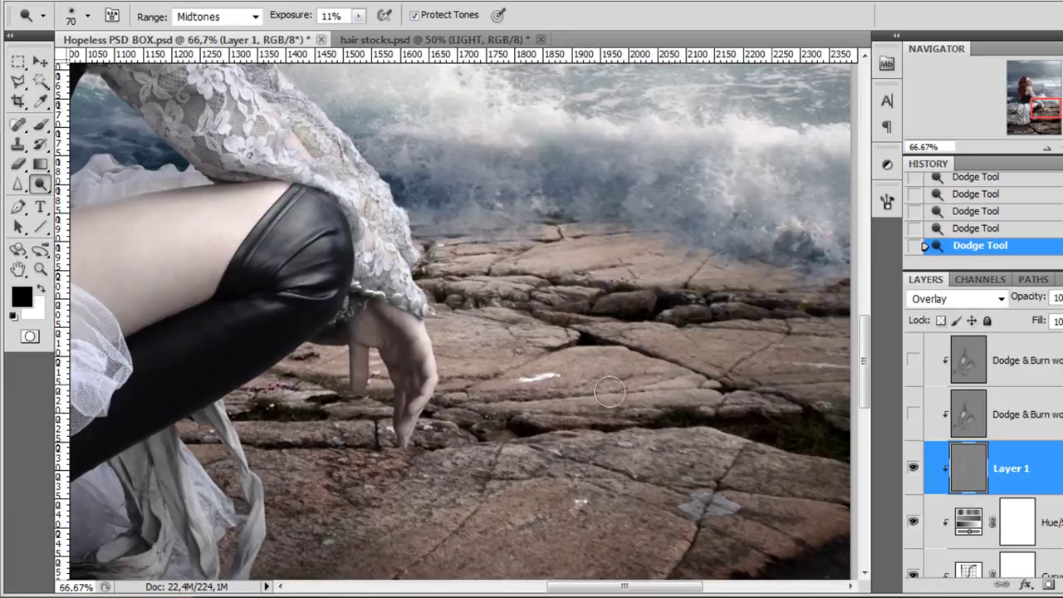
{"action": "left_click_drag", "start_coordinate": [556, 403], "coordinate": [830, 507]}
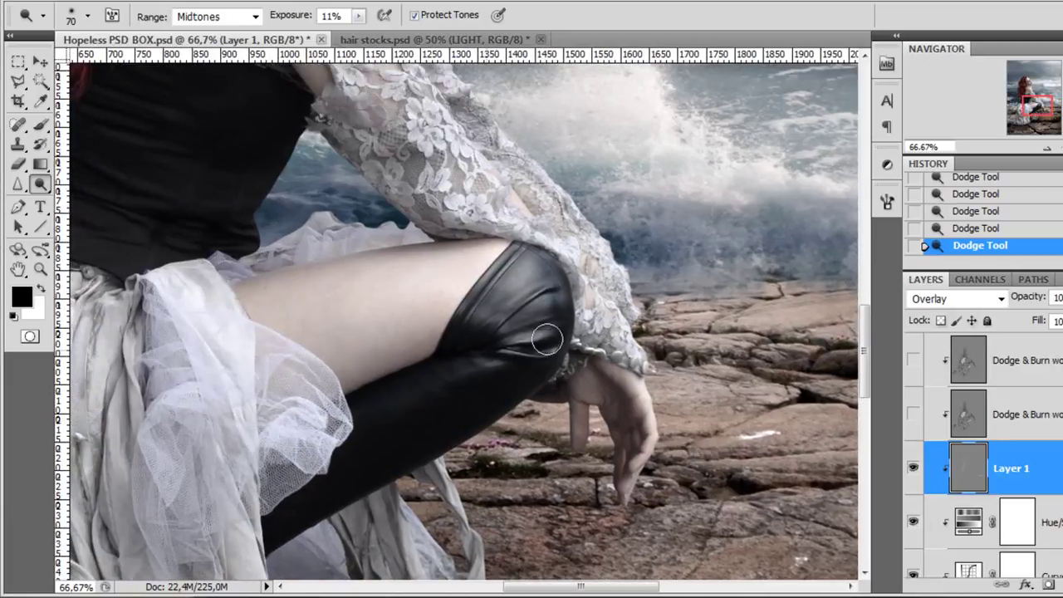
{"action": "scroll", "coordinate": [513, 336], "scroll_direction": "down", "scroll_amount": 2}
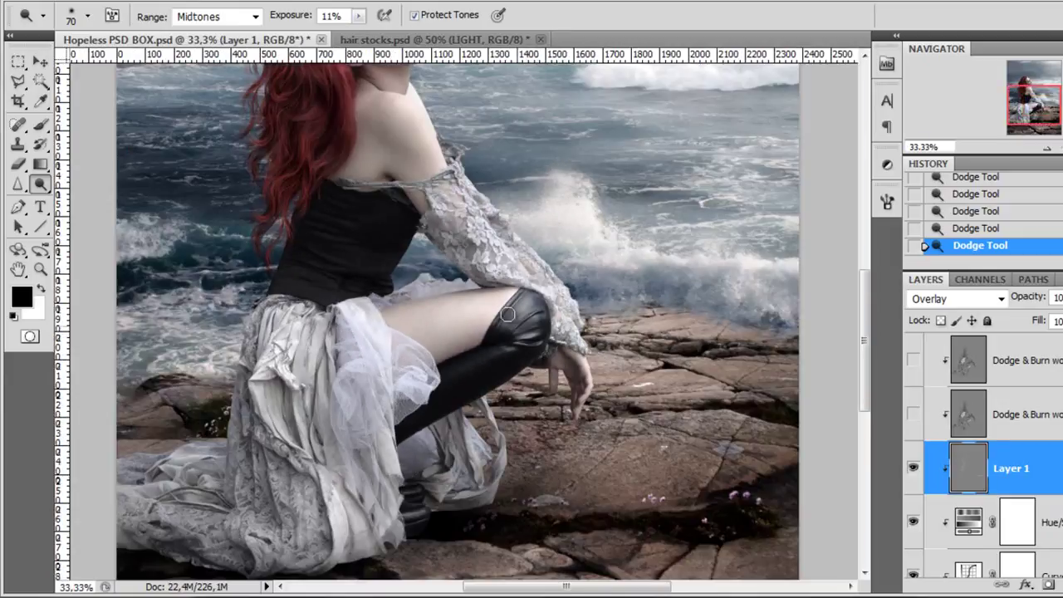
Set up the Burn tool for Midtones at 10% exposure with an 81 px brush for darkening the hair
{"action": "scroll", "coordinate": [433, 396], "scroll_direction": "up", "scroll_amount": 5}
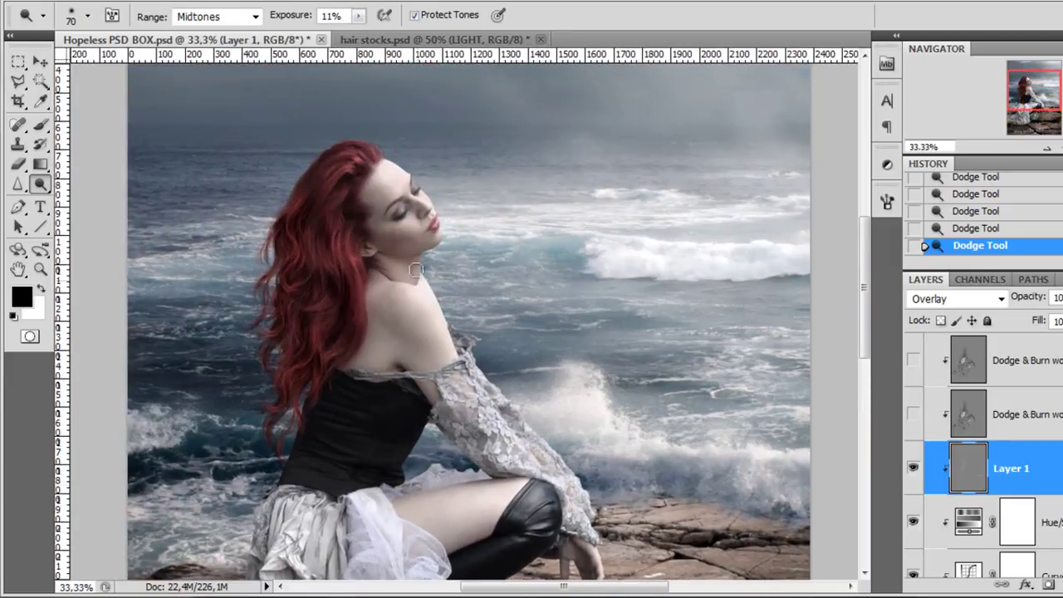
{"action": "scroll", "coordinate": [416, 260], "scroll_direction": "up", "scroll_amount": 1}
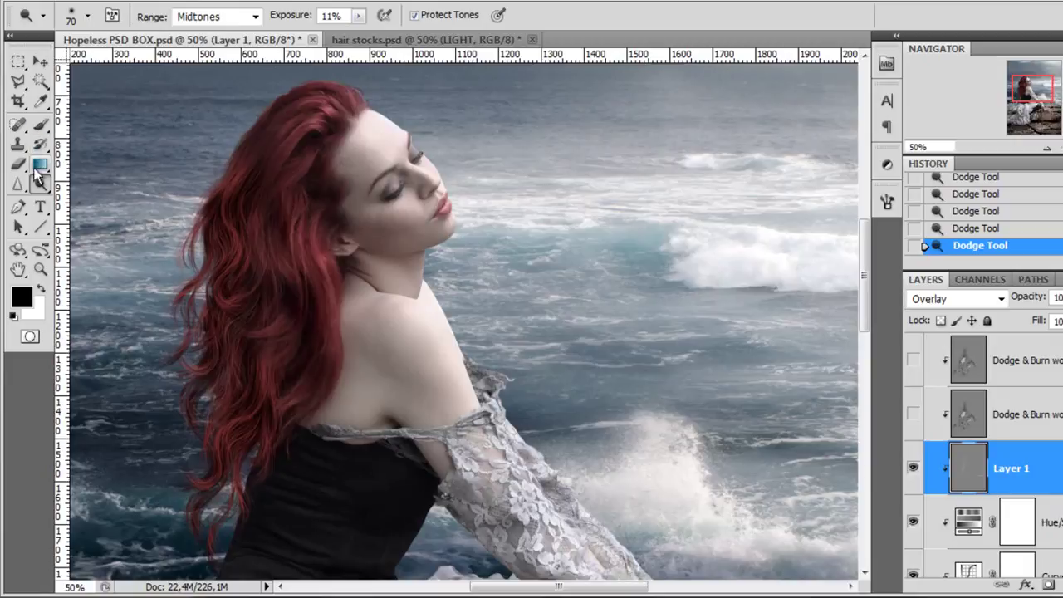
{"action": "left_click_drag", "start_coordinate": [39, 184], "coordinate": [104, 198]}
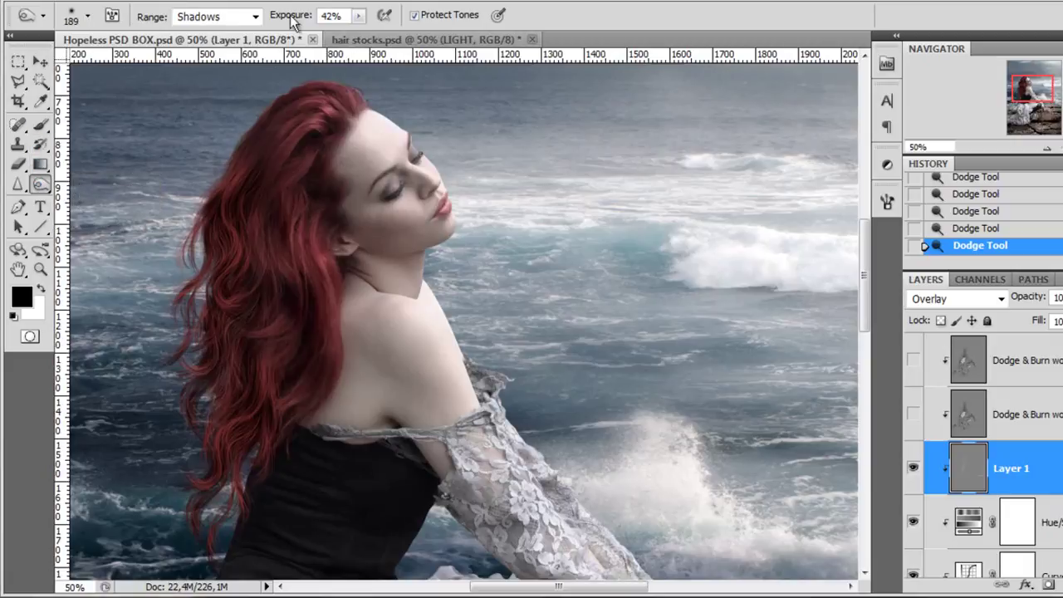
{"action": "left_click", "coordinate": [252, 19]}
{"action": "left_click", "coordinate": [220, 46]}
{"action": "left_click", "coordinate": [310, 12]}
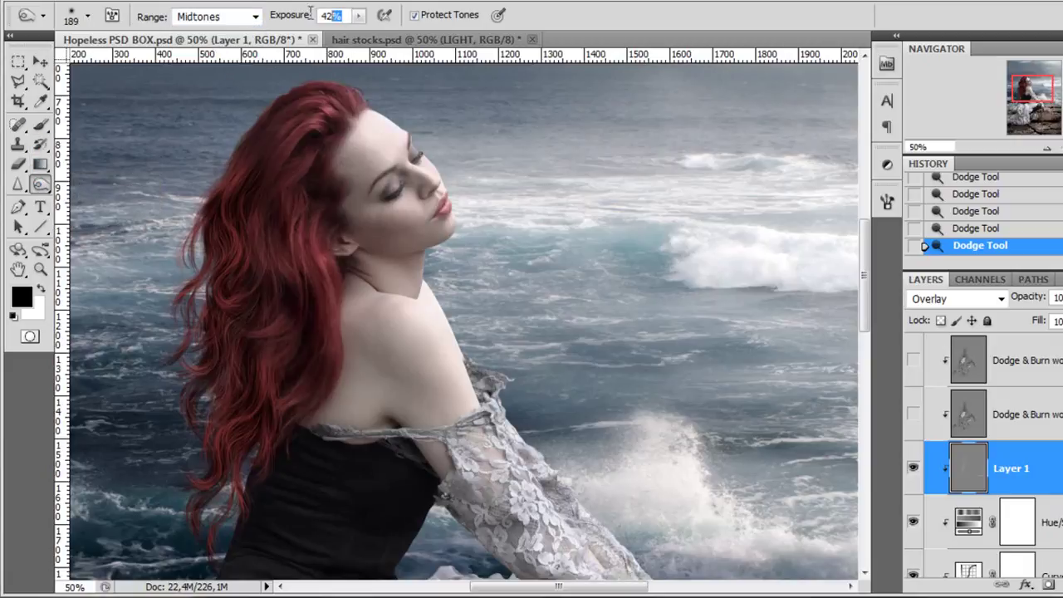
{"action": "type", "text": "10"}
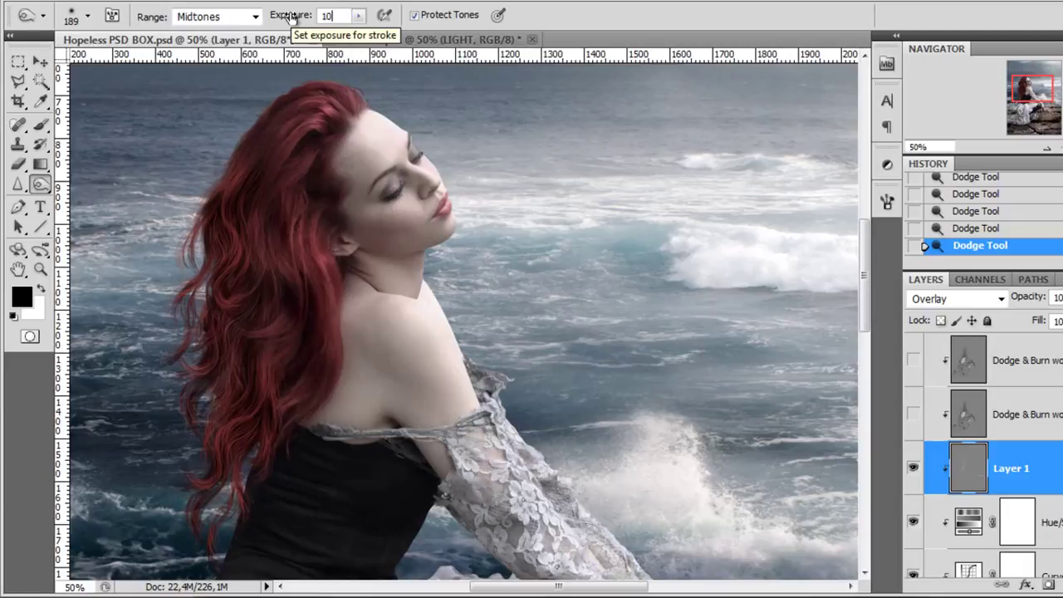
{"action": "right_click", "coordinate": [335, 197]}
{"action": "left_click", "coordinate": [418, 235]}
{"action": "left_click", "coordinate": [964, 470]}
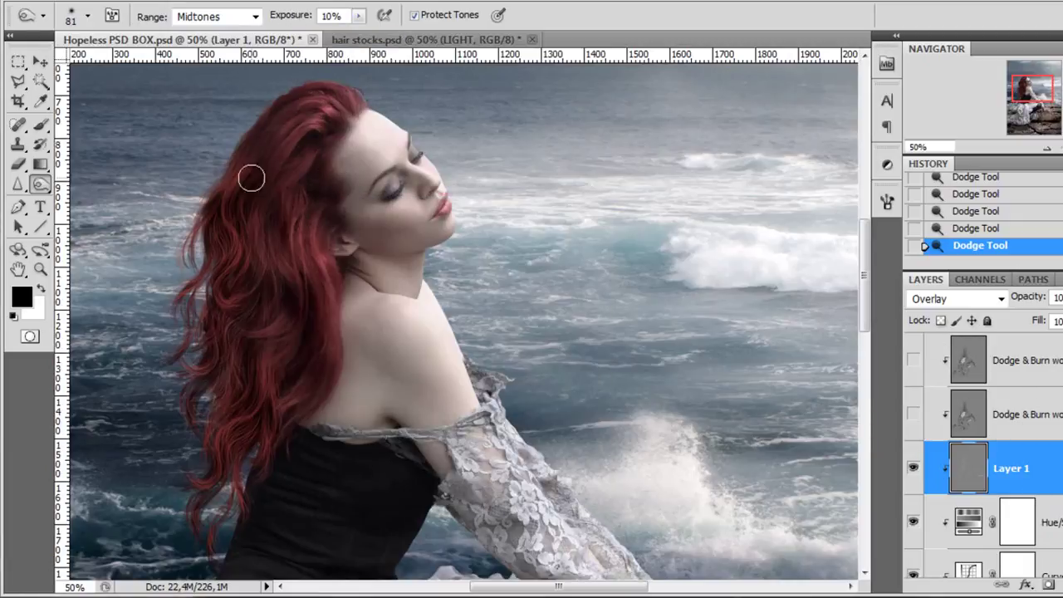
Reduce the burn brush to 63 px and darken the shadows between the red hair locks and beside the neck
{"action": "left_click", "coordinate": [19, 61]}
{"action": "scroll", "coordinate": [225, 171], "scroll_direction": "up", "scroll_amount": 2}
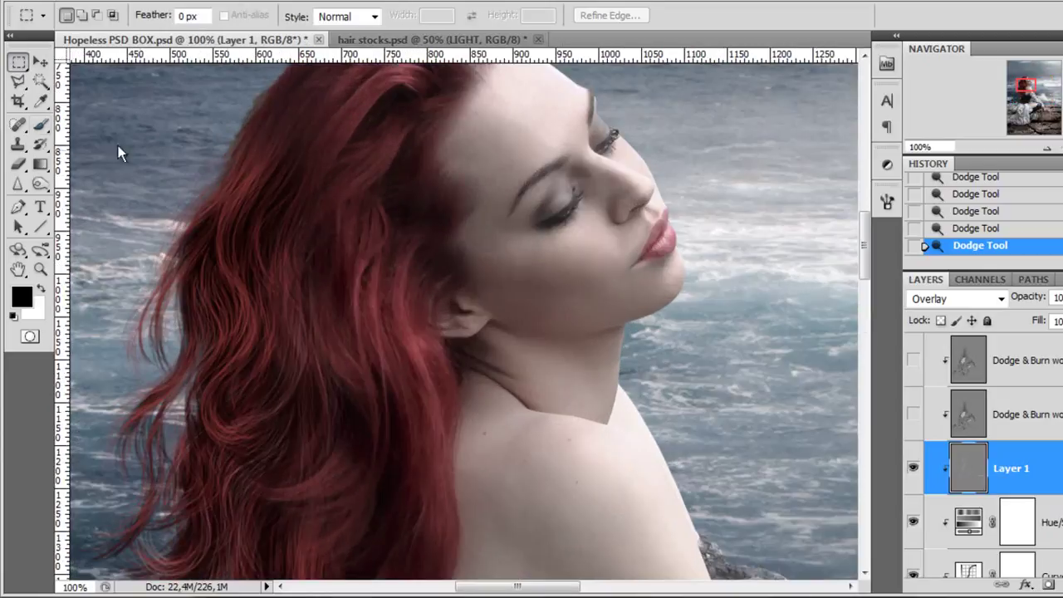
{"action": "left_click", "coordinate": [41, 129]}
{"action": "left_click_drag", "start_coordinate": [311, 304], "coordinate": [342, 230]}
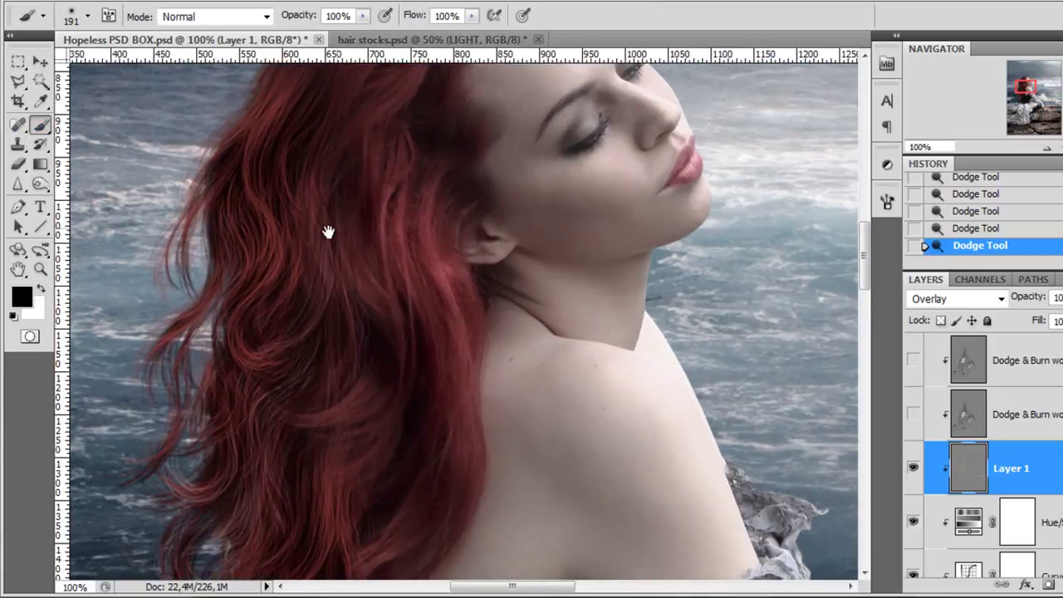
{"action": "left_click", "coordinate": [39, 183]}
{"action": "right_click", "coordinate": [430, 299]}
{"action": "left_click", "coordinate": [509, 316]}
{"action": "left_click_drag", "start_coordinate": [347, 346], "coordinate": [368, 441]}
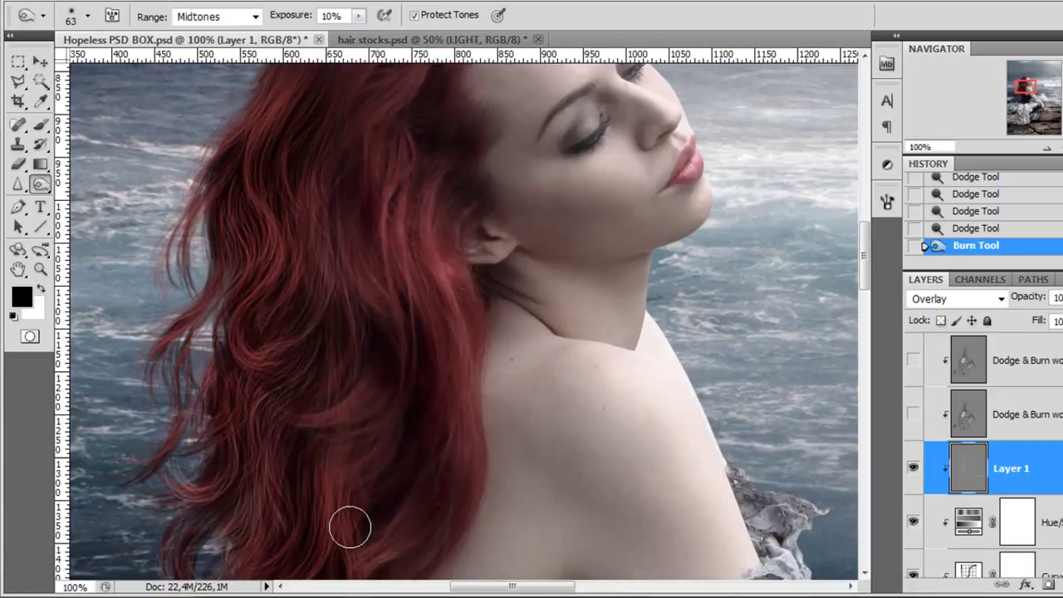
{"action": "left_click_drag", "start_coordinate": [436, 357], "coordinate": [486, 204]}
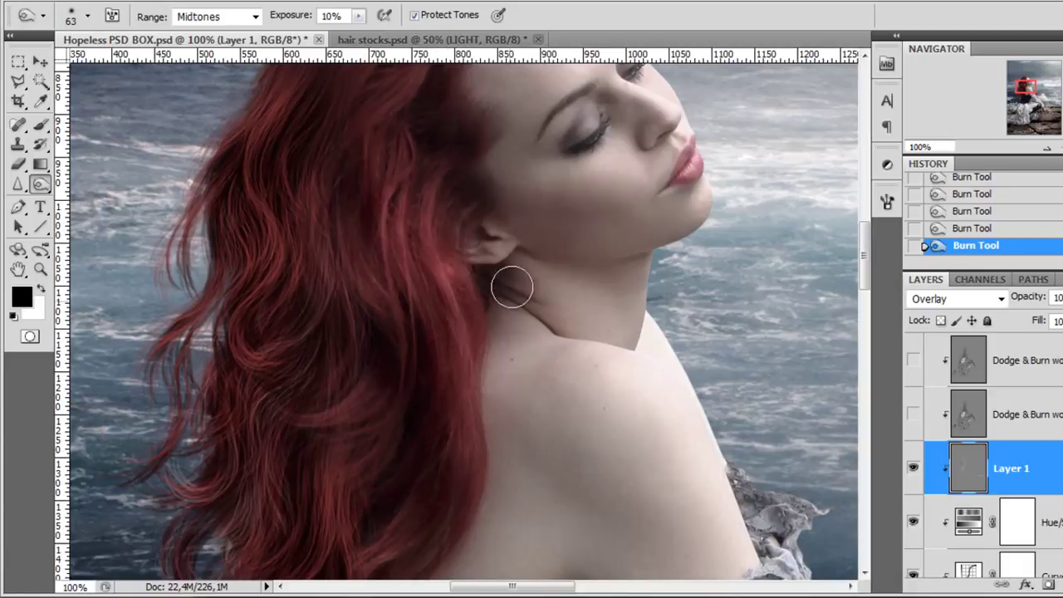
Enlarge the burn brush to 93 px, undo the last stroke on the face, and burn the cheek and jaw shadows with exposure lowered to 7%
{"action": "mouse_move", "coordinate": [588, 235]}
{"action": "left_mouse_down"}
{"action": "mouse_move", "coordinate": [576, 228]}
{"action": "mouse_move", "coordinate": [503, 335]}
{"action": "left_mouse_up"}
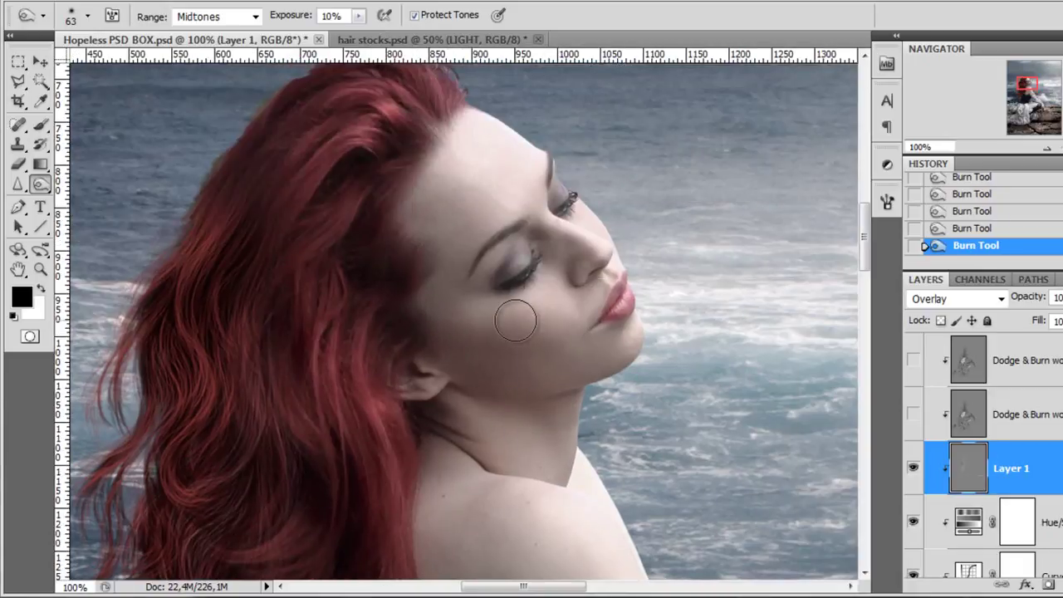
{"action": "right_click", "coordinate": [521, 282]}
{"action": "key", "text": "Return"}
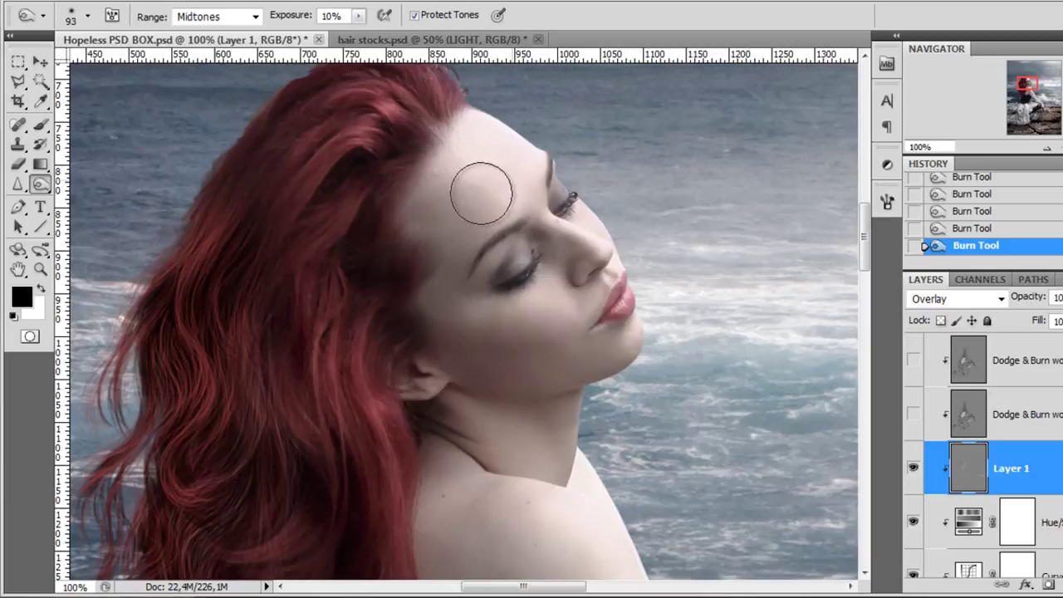
{"action": "key", "text": "ctrl+z"}
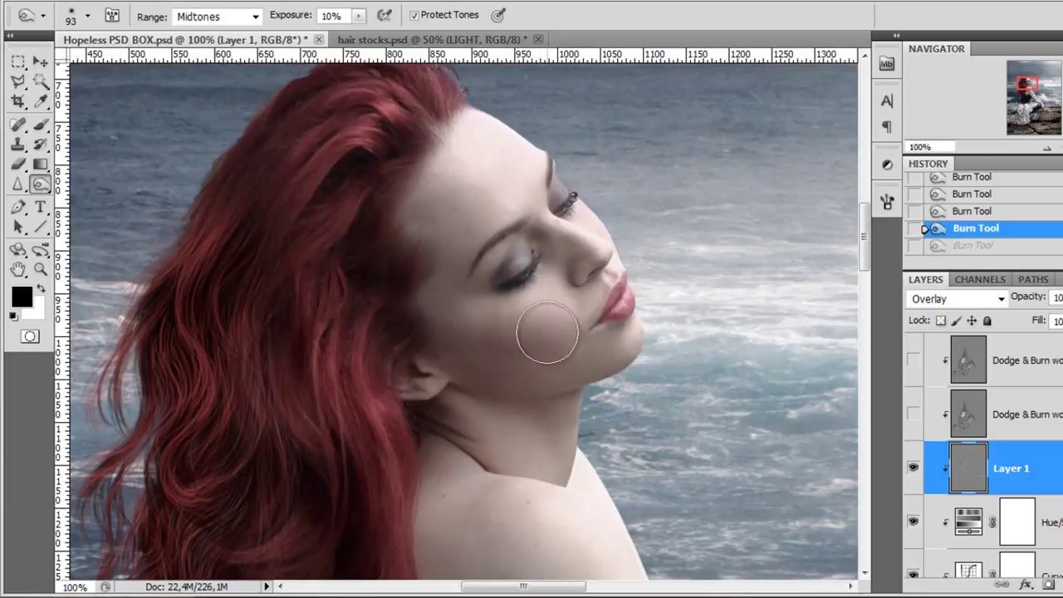
{"action": "left_click_drag", "start_coordinate": [581, 342], "coordinate": [581, 323]}
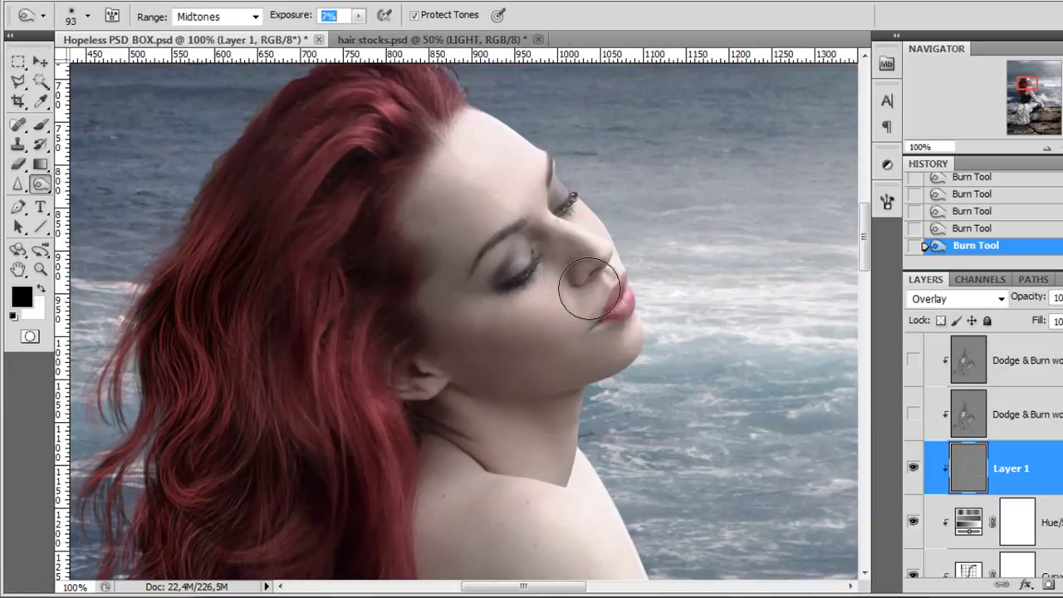
{"action": "type", "text": "7"}
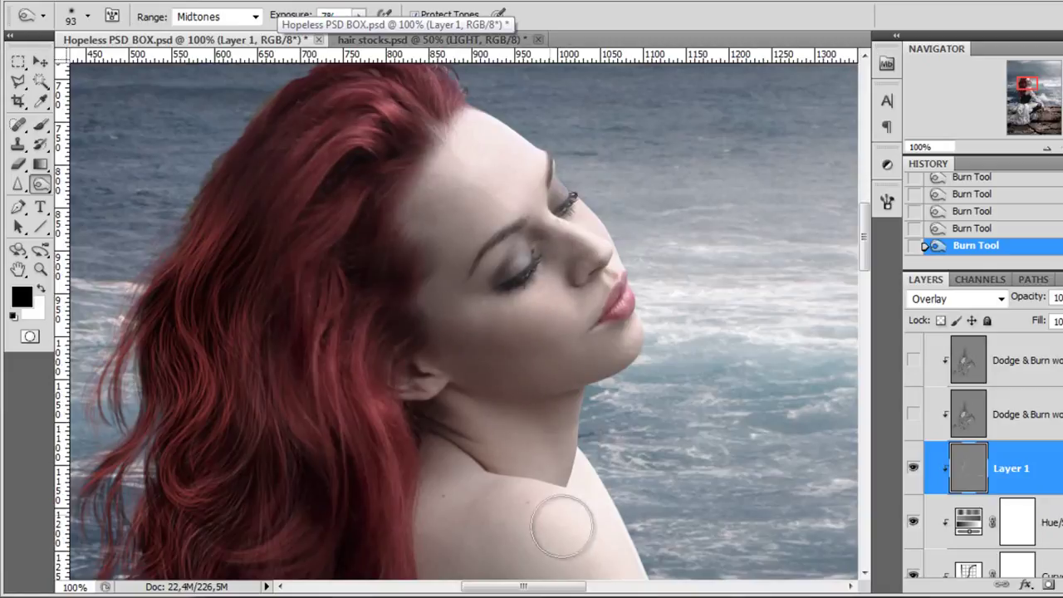
Darken the shaded skin on the shoulder and upper back with the Burn tool
{"action": "left_click_drag", "start_coordinate": [503, 507], "coordinate": [460, 239]}
{"action": "left_click_drag", "start_coordinate": [552, 507], "coordinate": [509, 284]}
{"action": "scroll", "coordinate": [562, 395], "scroll_direction": "up", "scroll_amount": 6}
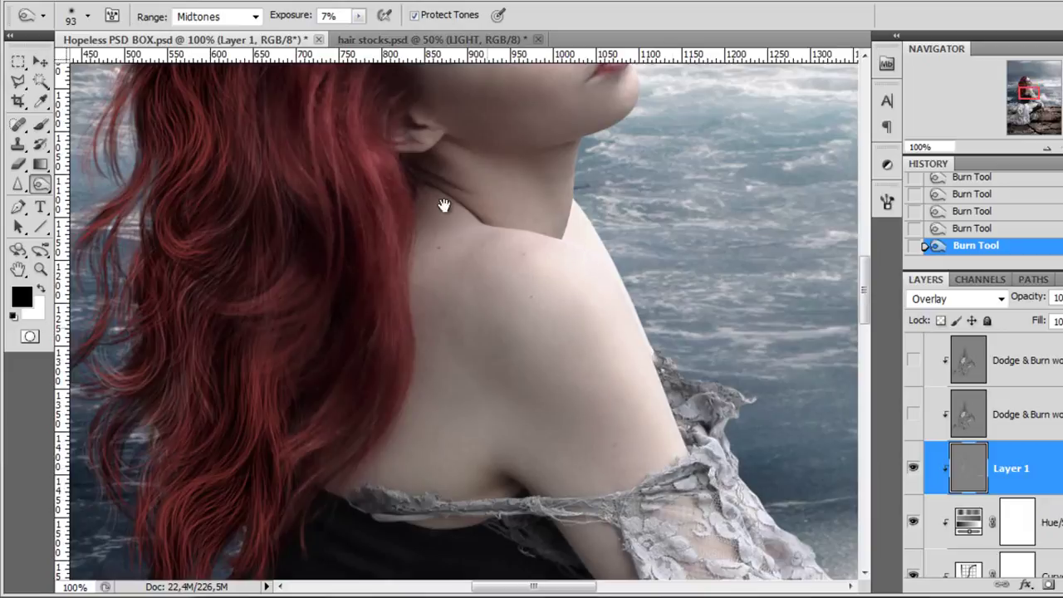
Burn the shaded underside of the lace sleeve above the thigh, raising the exposure to 9%
{"action": "scroll", "coordinate": [613, 442], "scroll_direction": "down", "scroll_amount": 8}
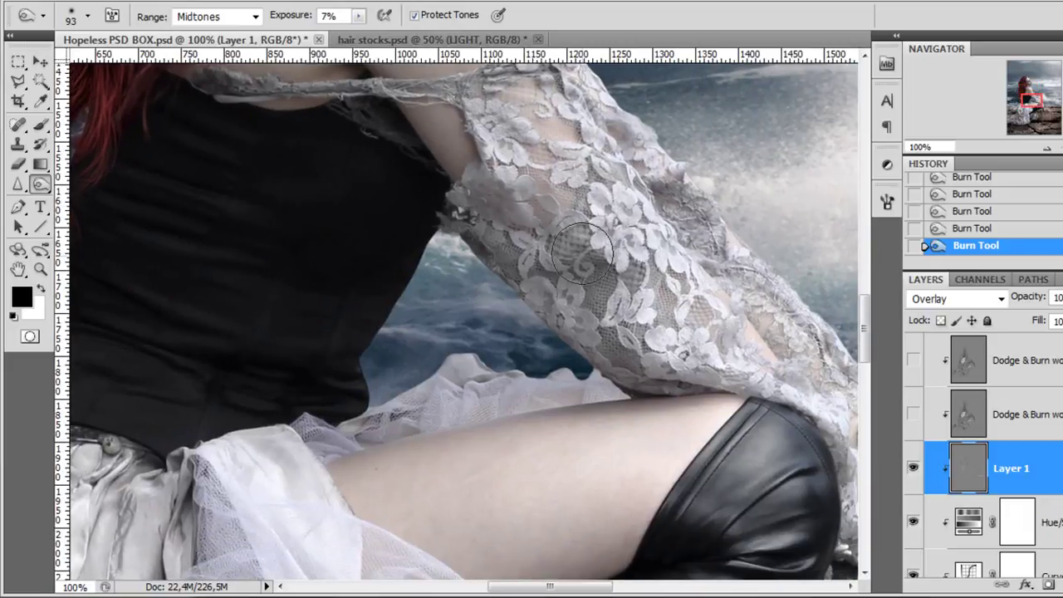
{"action": "mouse_move", "coordinate": [643, 428]}
{"action": "left_mouse_down"}
{"action": "mouse_move", "coordinate": [543, 330]}
{"action": "mouse_move", "coordinate": [496, 332]}
{"action": "left_mouse_up"}
{"action": "key", "text": "ctrl+r"}
{"action": "scroll", "coordinate": [700, 443], "scroll_direction": "right", "scroll_amount": 3}
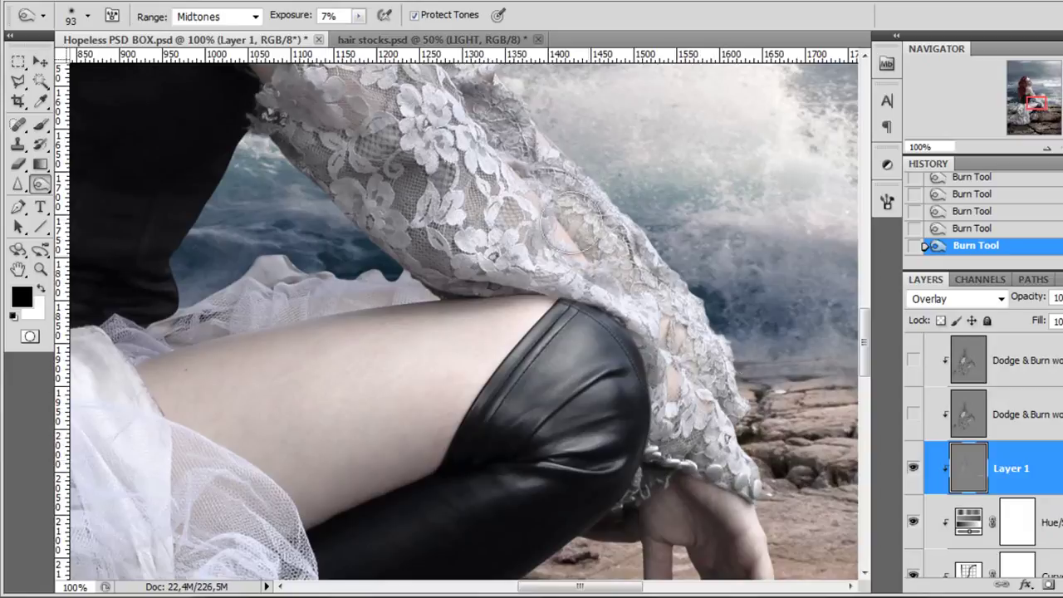
{"action": "mouse_move", "coordinate": [453, 254]}
{"action": "left_mouse_down"}
{"action": "mouse_move", "coordinate": [434, 232]}
{"action": "mouse_move", "coordinate": [376, 199]}
{"action": "mouse_move", "coordinate": [533, 278]}
{"action": "left_mouse_up"}
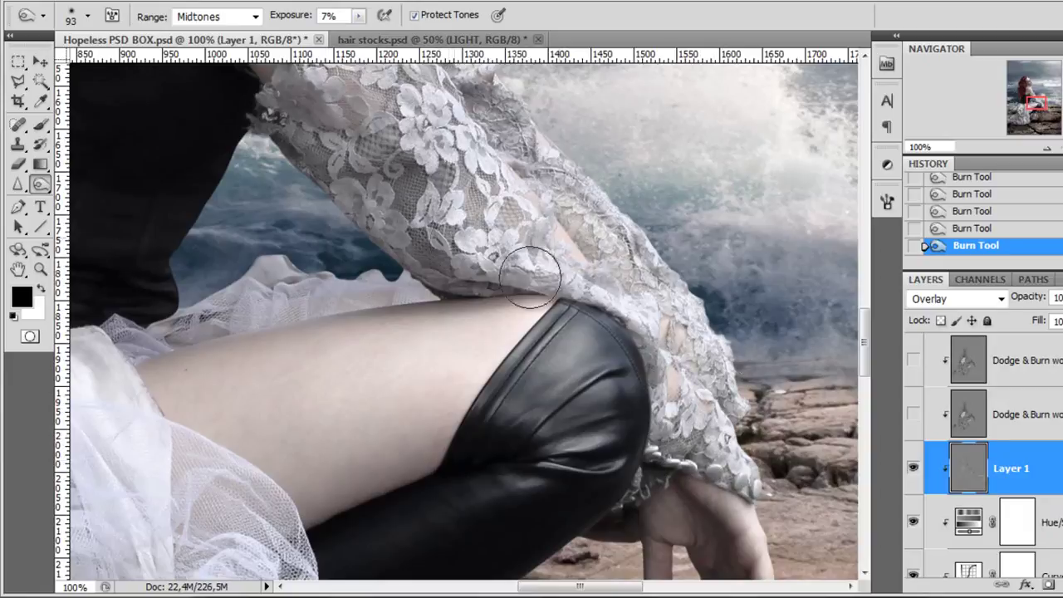
{"action": "left_click_drag", "start_coordinate": [358, 15], "coordinate": [360, 16]}
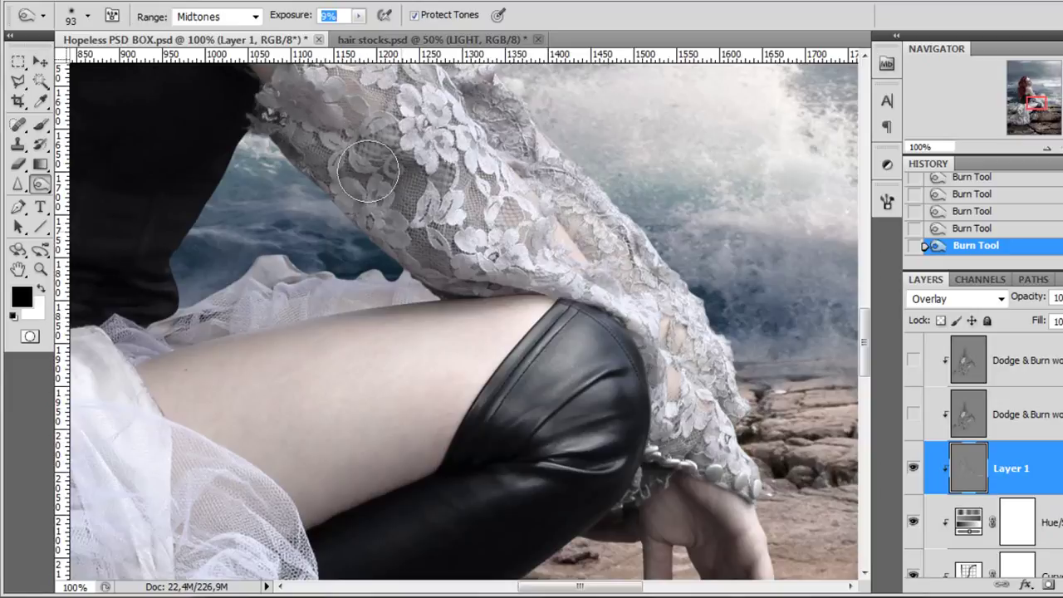
Reduce the burn brush to 48 px and darken the shadows on the hand and between its fingers
{"action": "scroll", "coordinate": [525, 316], "scroll_direction": "down", "scroll_amount": 5}
{"action": "scroll", "coordinate": [525, 316], "scroll_direction": "right", "scroll_amount": 2}
{"action": "right_click", "coordinate": [834, 306]}
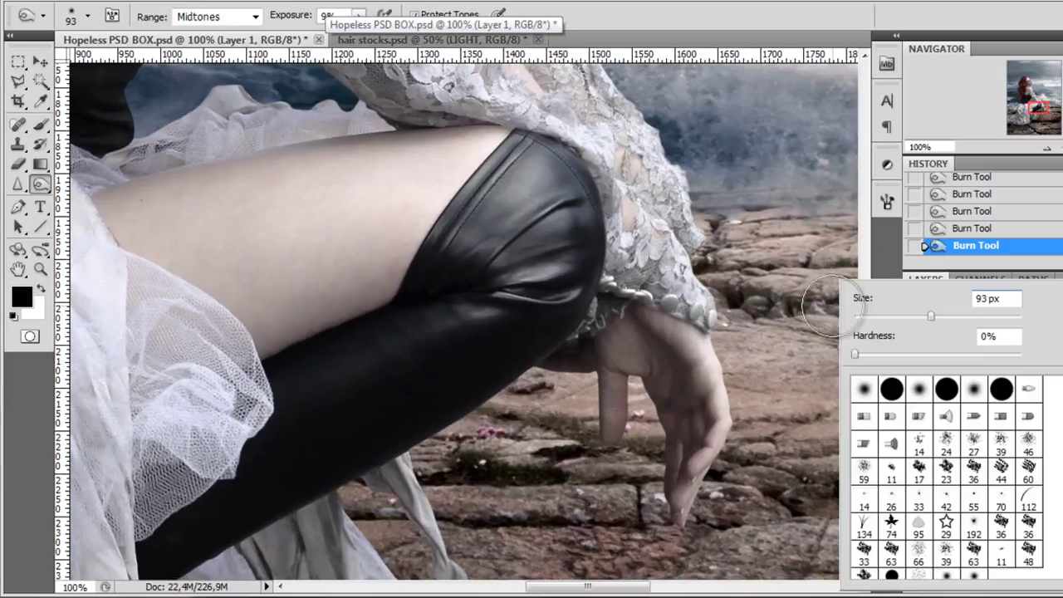
{"action": "left_click", "coordinate": [892, 319]}
{"action": "left_click", "coordinate": [624, 407]}
{"action": "left_click_drag", "start_coordinate": [613, 405], "coordinate": [615, 392]}
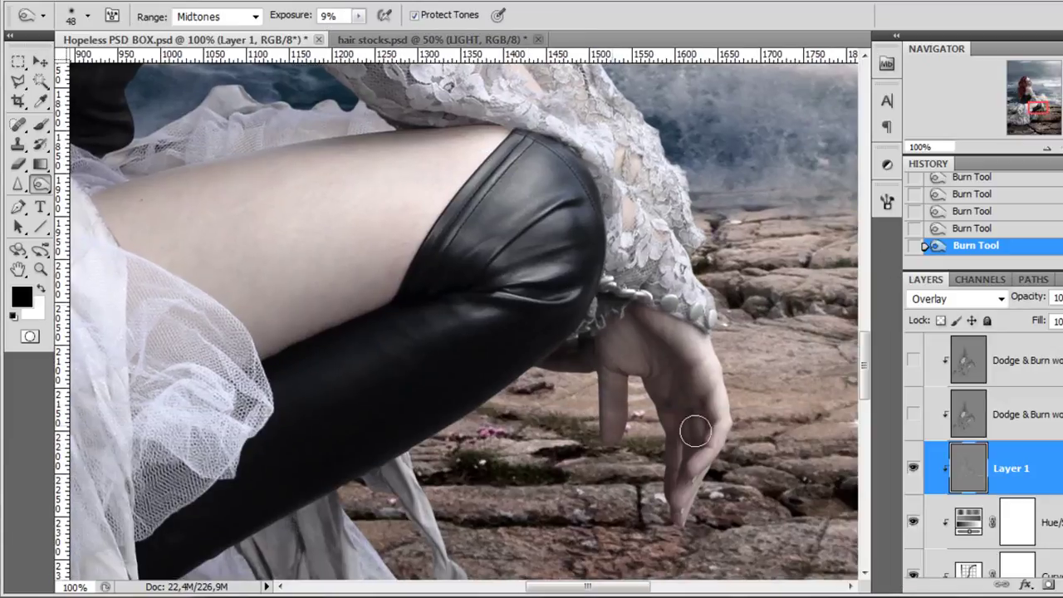
Burn the shadows in the hanging fabric strips beneath the bent leg and beside the boots
{"action": "scroll", "coordinate": [664, 191], "scroll_direction": "down", "scroll_amount": 7}
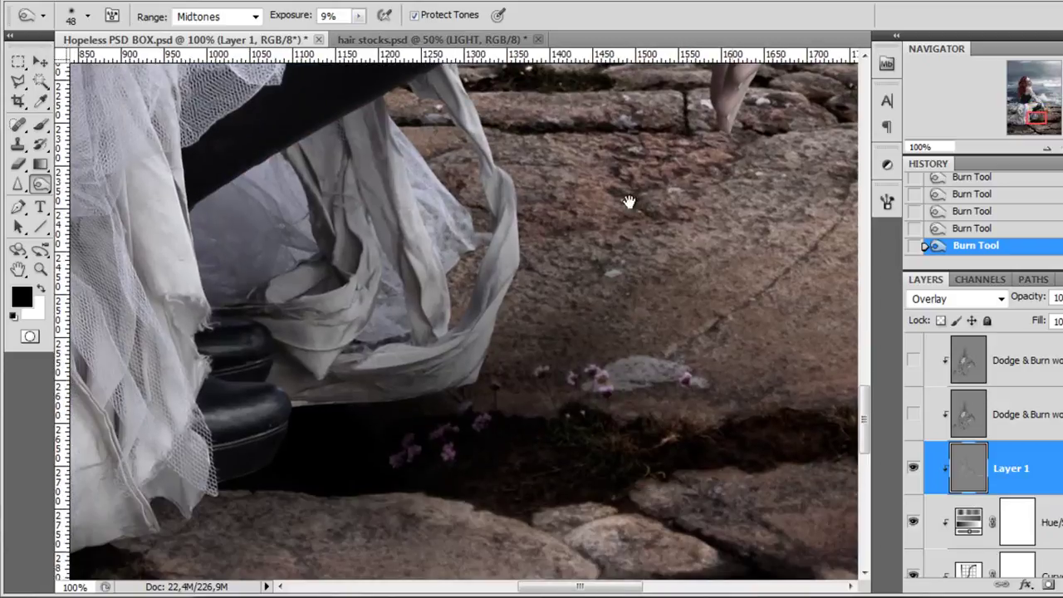
{"action": "scroll", "coordinate": [623, 353], "scroll_direction": "left", "scroll_amount": 3}
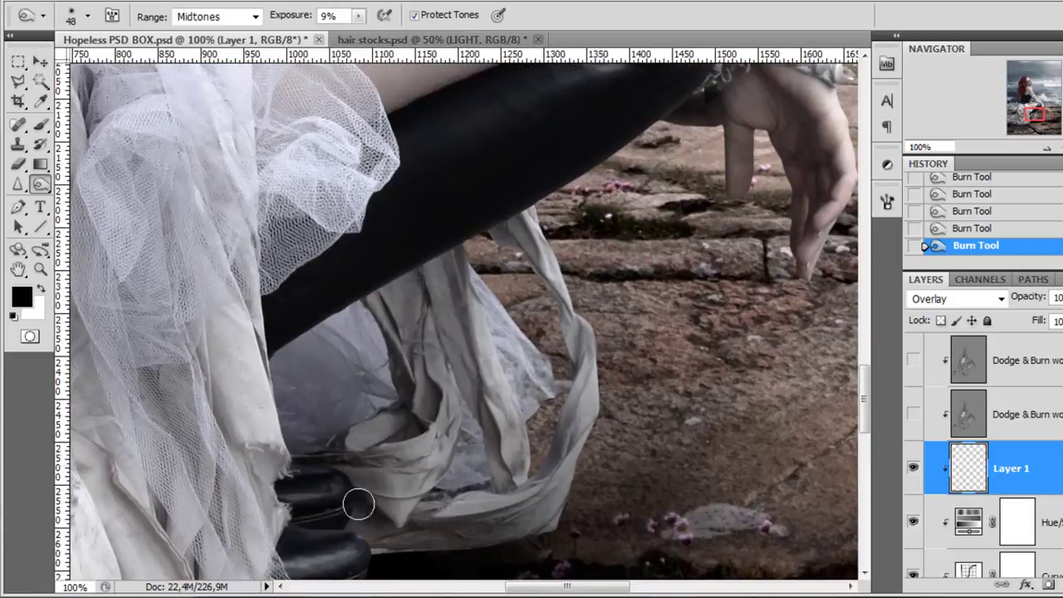
{"action": "mouse_move", "coordinate": [312, 525]}
{"action": "left_mouse_down"}
{"action": "mouse_move", "coordinate": [640, 343]}
{"action": "mouse_move", "coordinate": [728, 266]}
{"action": "mouse_move", "coordinate": [740, 379]}
{"action": "left_mouse_up"}
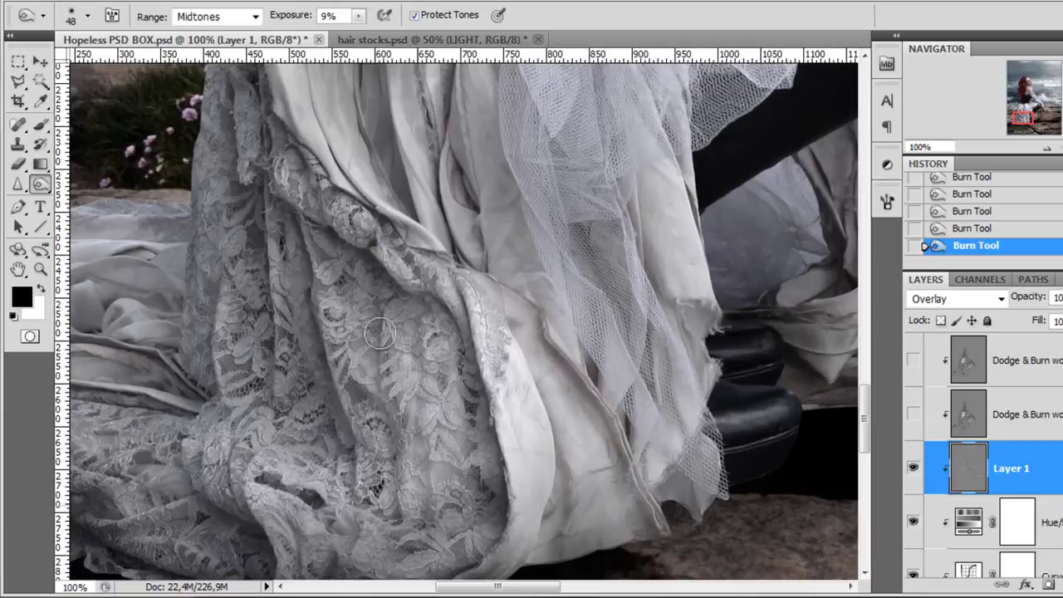
Darken the recesses of the lace skirt and the crumpled fabric lying on the rocks with the Burn tool
{"action": "scroll", "coordinate": [390, 499], "scroll_direction": "left", "scroll_amount": 5}
{"action": "scroll", "coordinate": [624, 379], "scroll_direction": "down", "scroll_amount": 3}
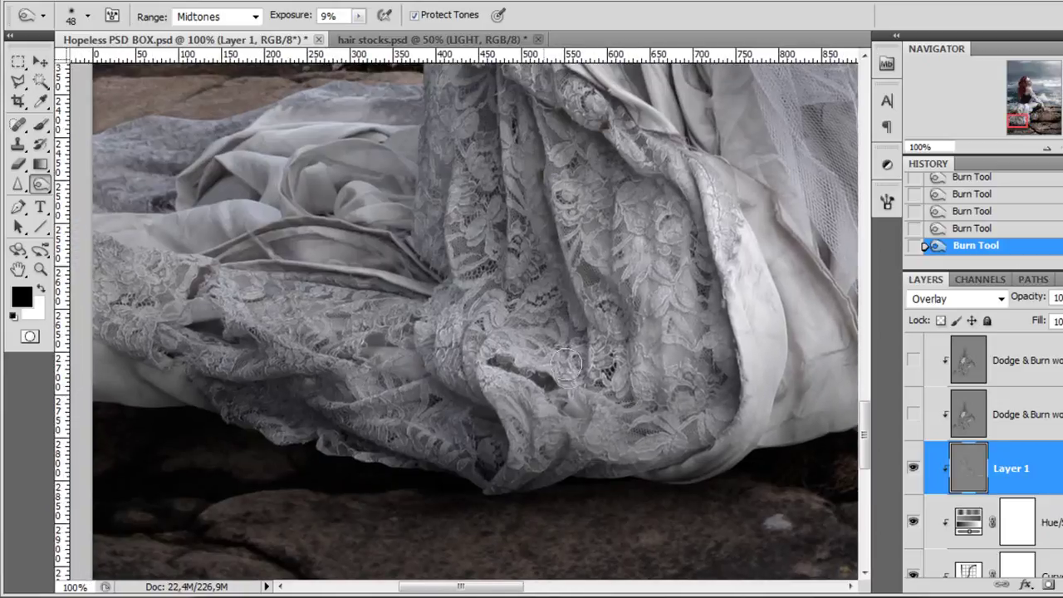
{"action": "scroll", "coordinate": [607, 429], "scroll_direction": "up", "scroll_amount": 3}
{"action": "scroll", "coordinate": [612, 446], "scroll_direction": "left", "scroll_amount": 1}
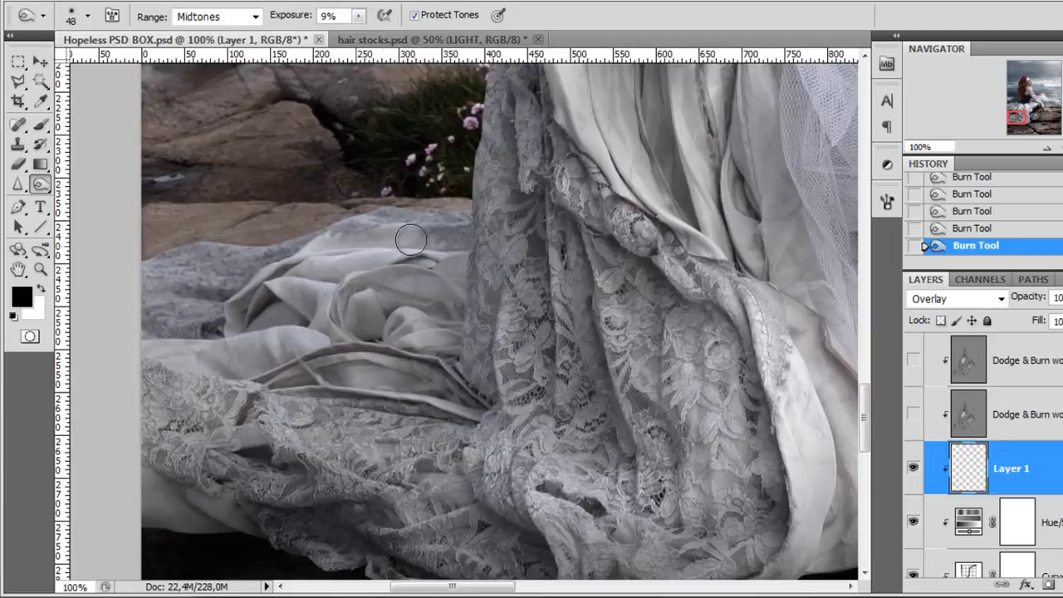
{"action": "left_click_drag", "start_coordinate": [333, 297], "coordinate": [306, 301]}
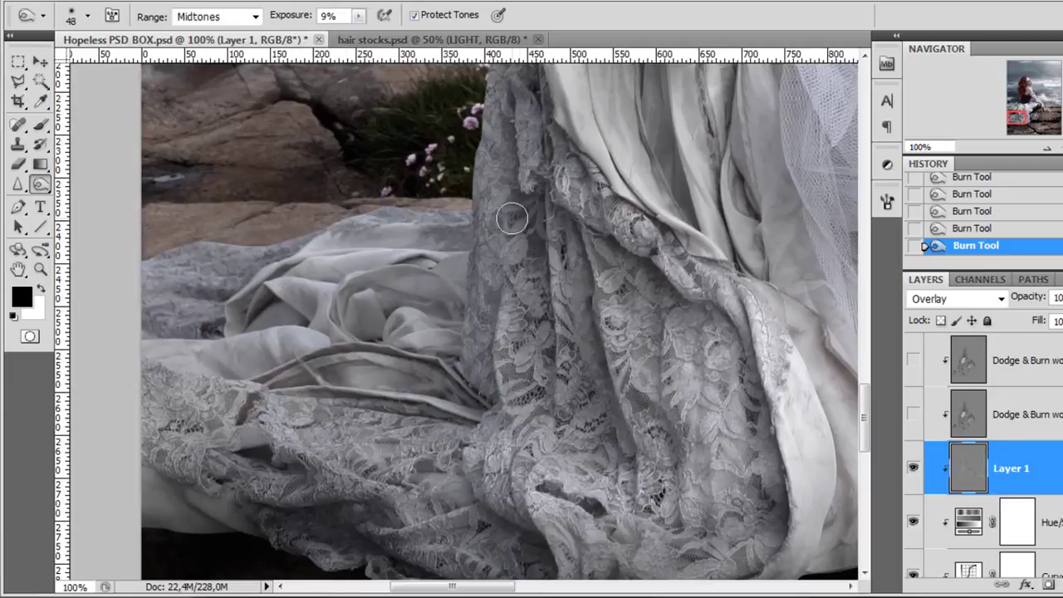
{"action": "scroll", "coordinate": [593, 309], "scroll_direction": "down", "scroll_amount": 2}
{"action": "left_click_drag", "start_coordinate": [694, 344], "coordinate": [629, 404]}
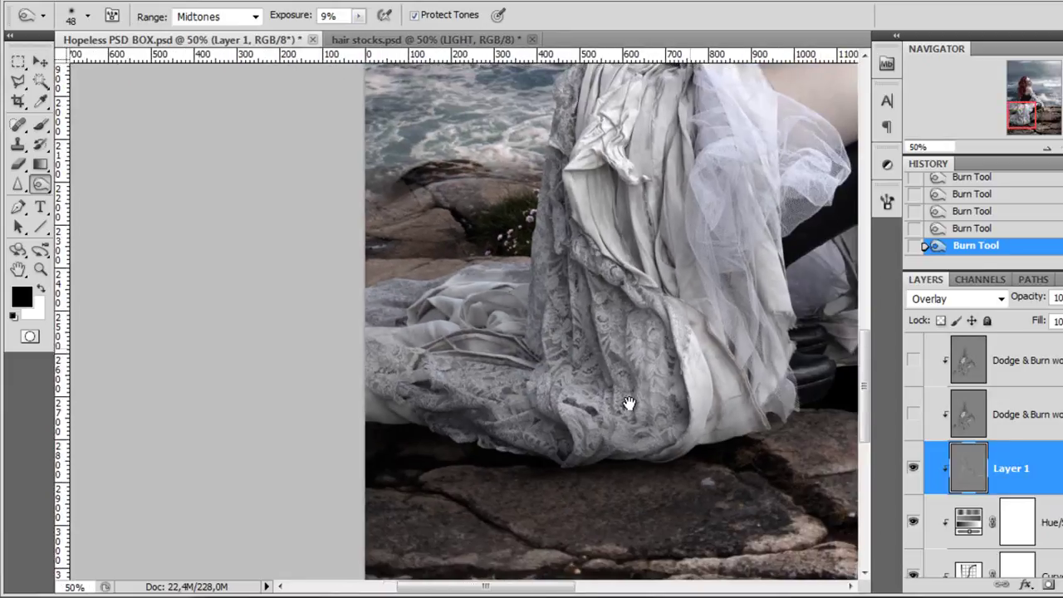
{"action": "left_click_drag", "start_coordinate": [701, 436], "coordinate": [639, 446]}
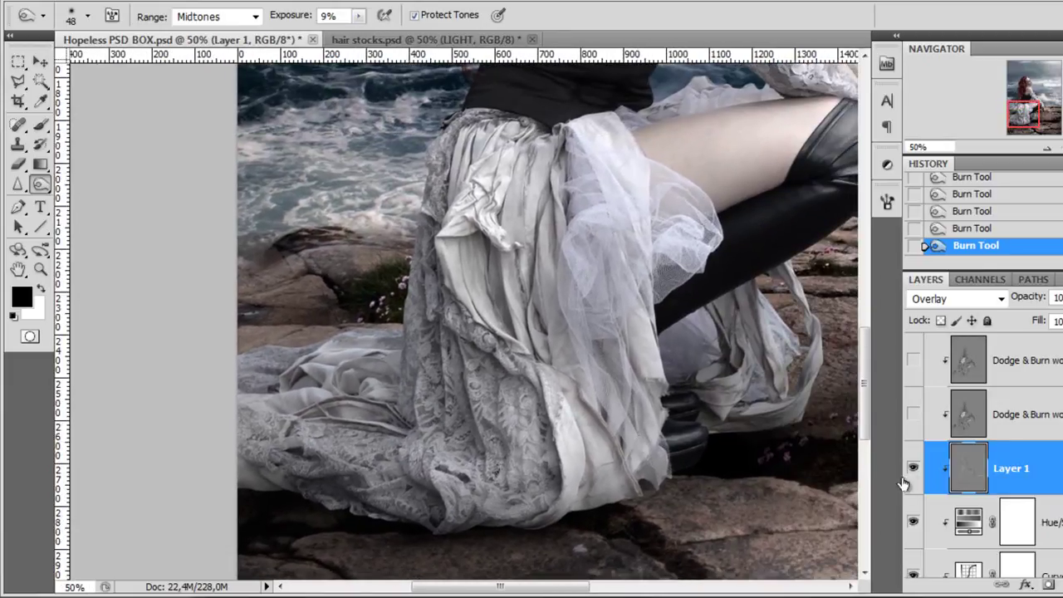
Compare the woman's dress, hair and skin with and without the dodging and burning on Layer 1
{"action": "left_click", "coordinate": [911, 470]}
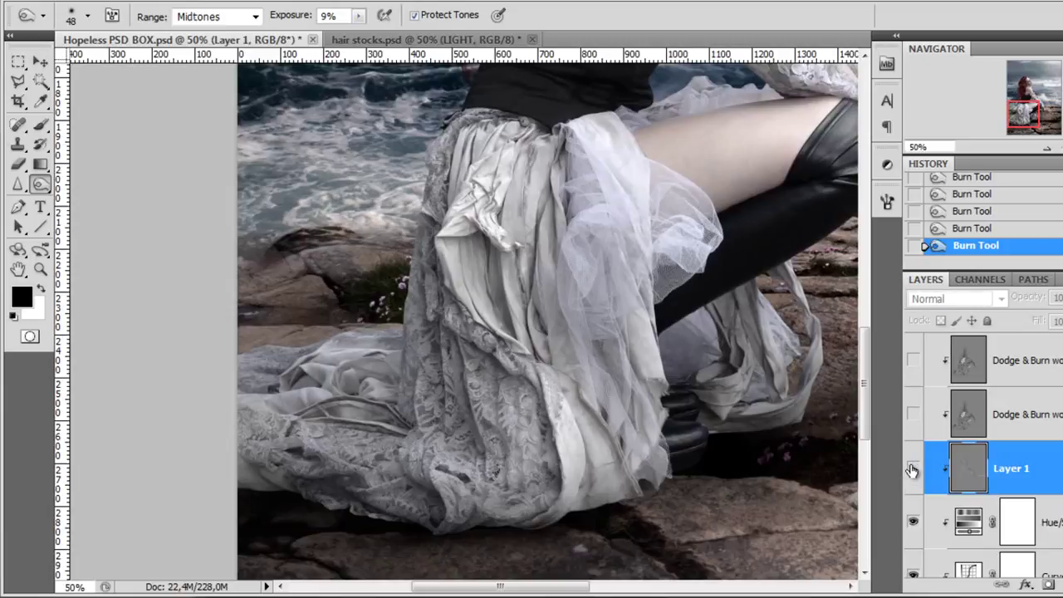
{"action": "left_click", "coordinate": [911, 470]}
{"action": "mouse_move", "coordinate": [612, 460]}
{"action": "left_mouse_down"}
{"action": "mouse_move", "coordinate": [635, 332]}
{"action": "mouse_move", "coordinate": [606, 449]}
{"action": "left_mouse_up"}
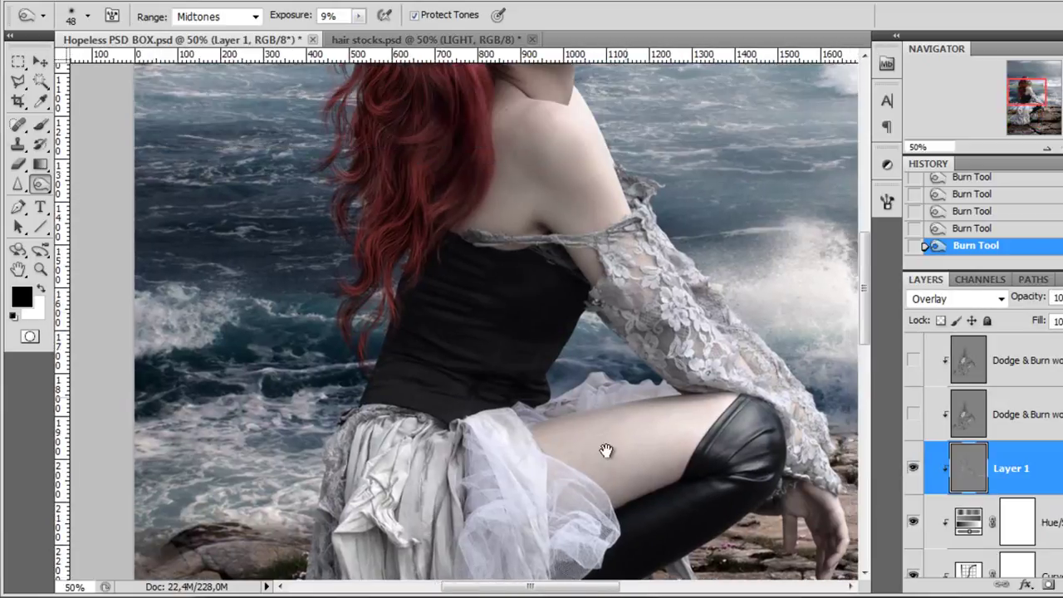
{"action": "left_click_drag", "start_coordinate": [644, 150], "coordinate": [614, 291]}
{"action": "left_click_drag", "start_coordinate": [633, 195], "coordinate": [617, 274]}
{"action": "scroll", "coordinate": [573, 228], "scroll_direction": "up", "scroll_amount": 1}
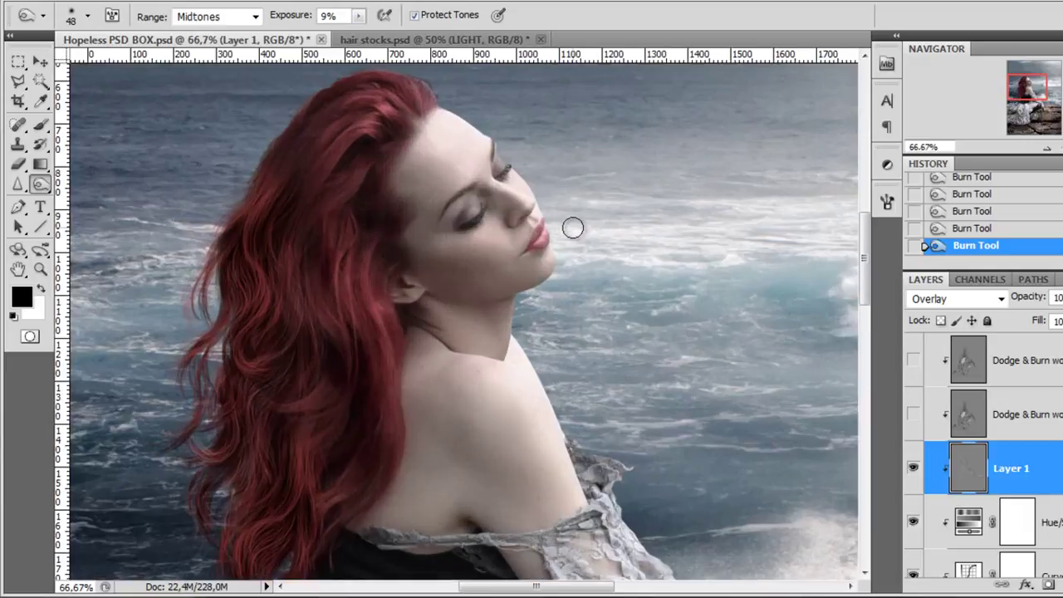
{"action": "left_click", "coordinate": [913, 470]}
{"action": "left_click", "coordinate": [912, 470]}
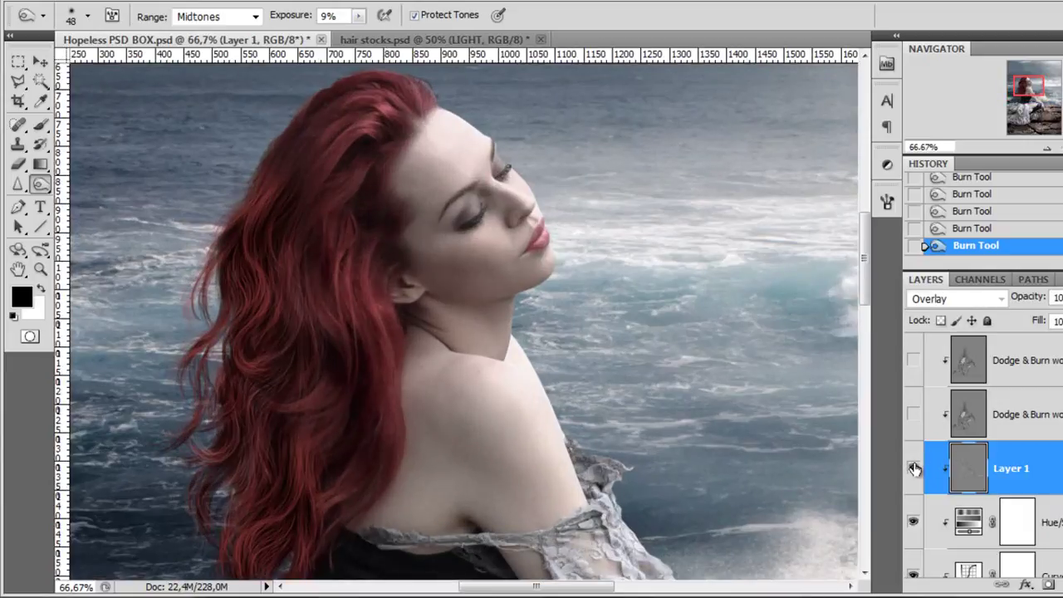
{"action": "left_click", "coordinate": [913, 470]}
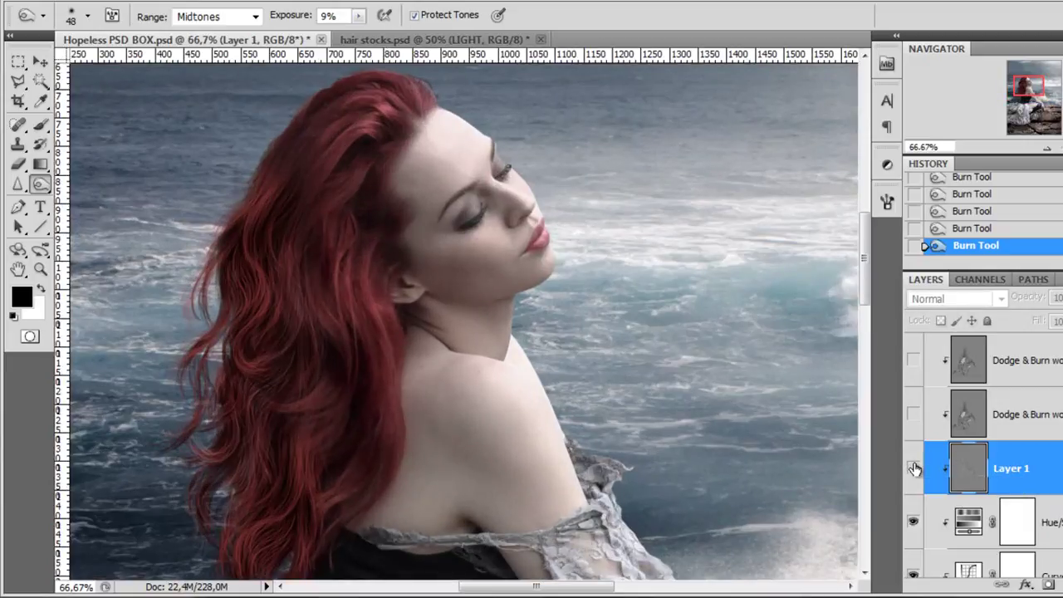
{"action": "left_click", "coordinate": [913, 470]}
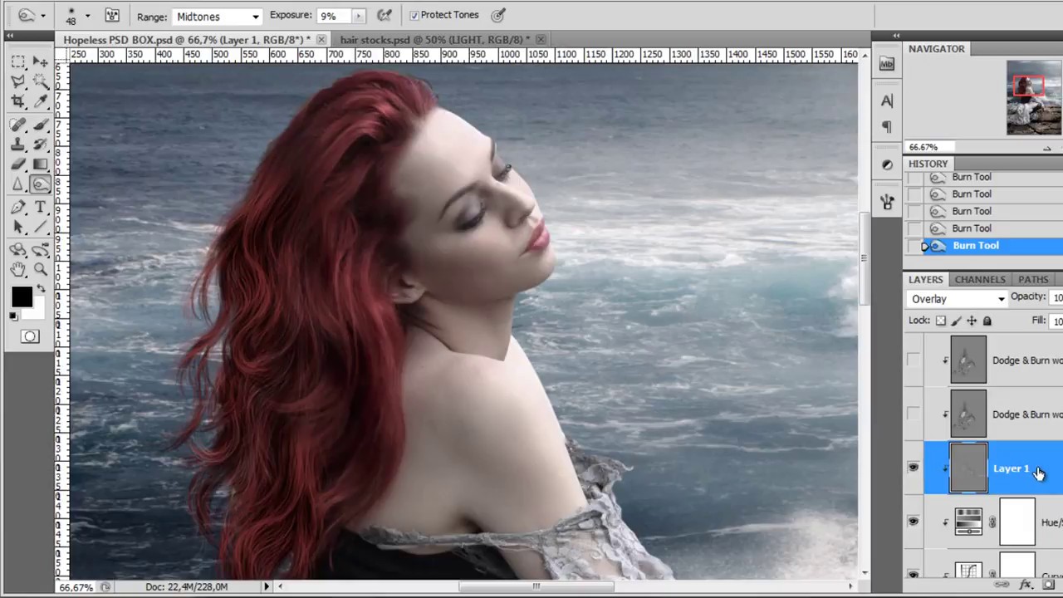
Duplicate Layer 1, lower the copy's opacity to 53% and clip it to the layers below
{"action": "key", "text": "ctrl+j"}
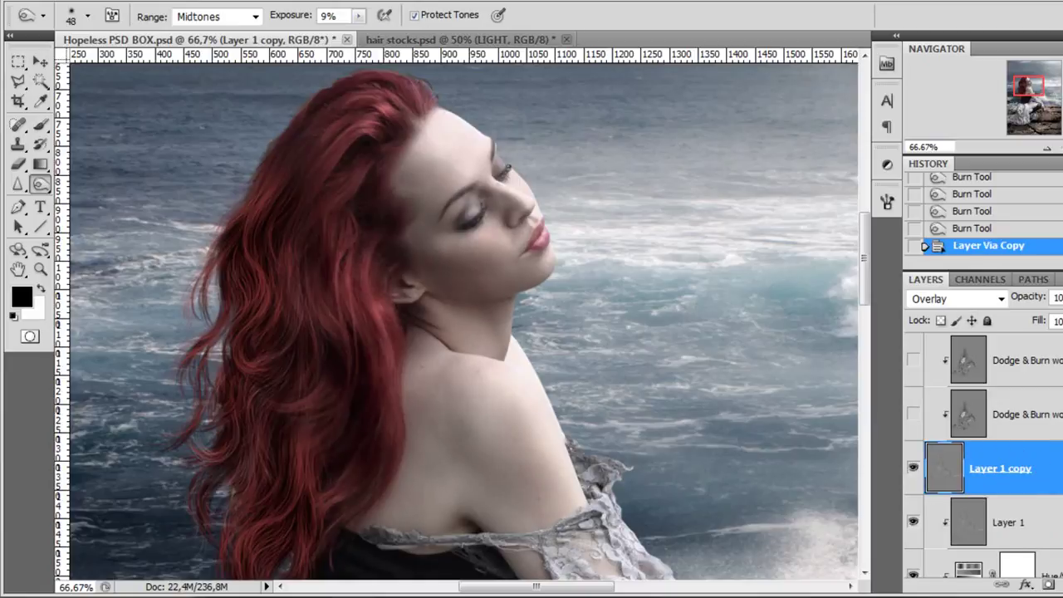
{"action": "left_click", "coordinate": [1062, 297]}
{"action": "left_click_drag", "start_coordinate": [1062, 320], "coordinate": [1052, 325]}
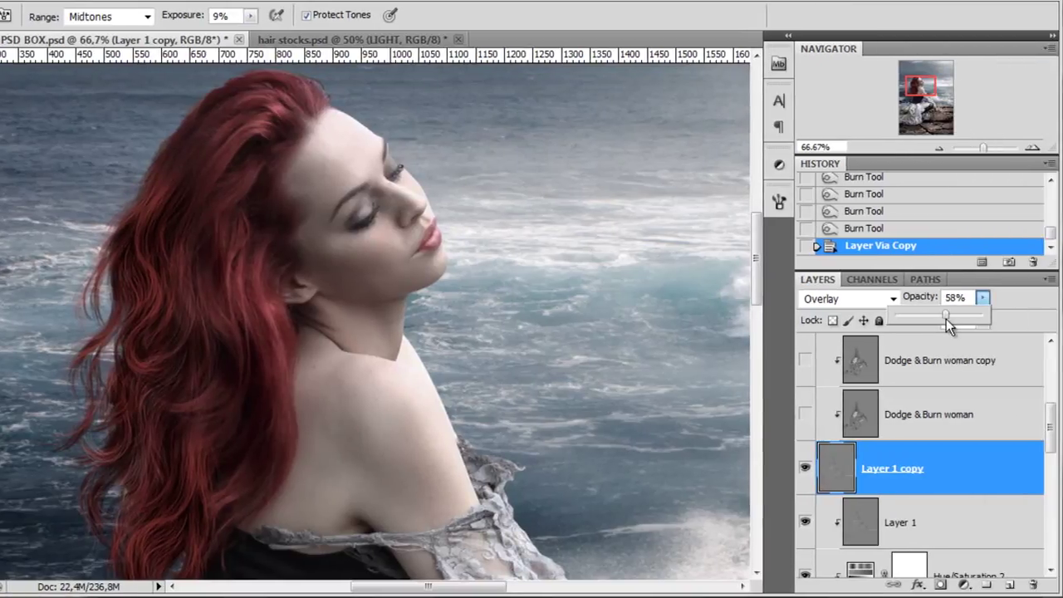
{"action": "left_click_drag", "start_coordinate": [945, 325], "coordinate": [945, 325]}
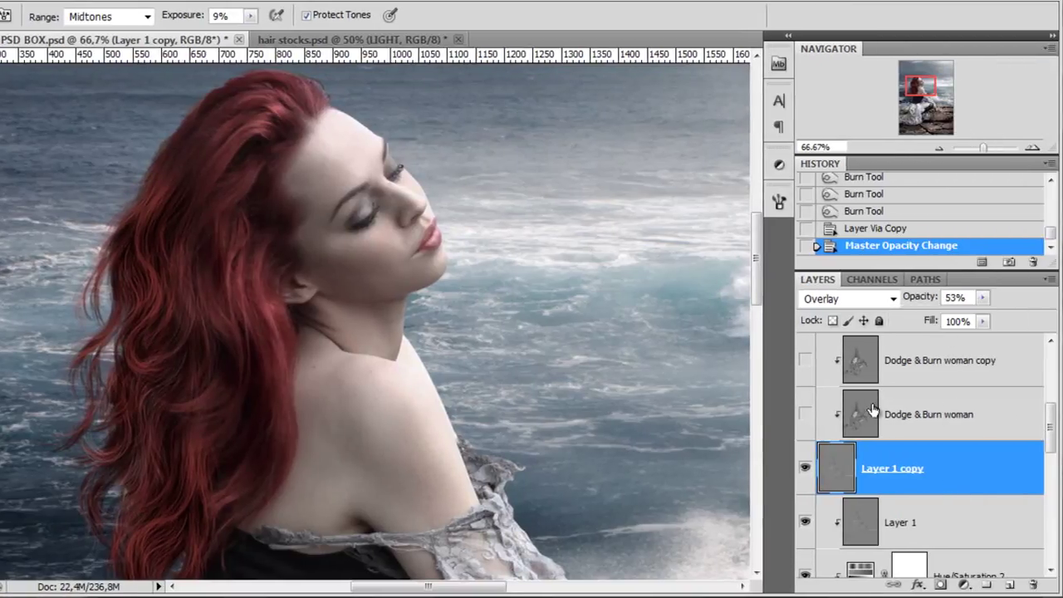
{"action": "left_click", "coordinate": [992, 495], "text": "alt"}
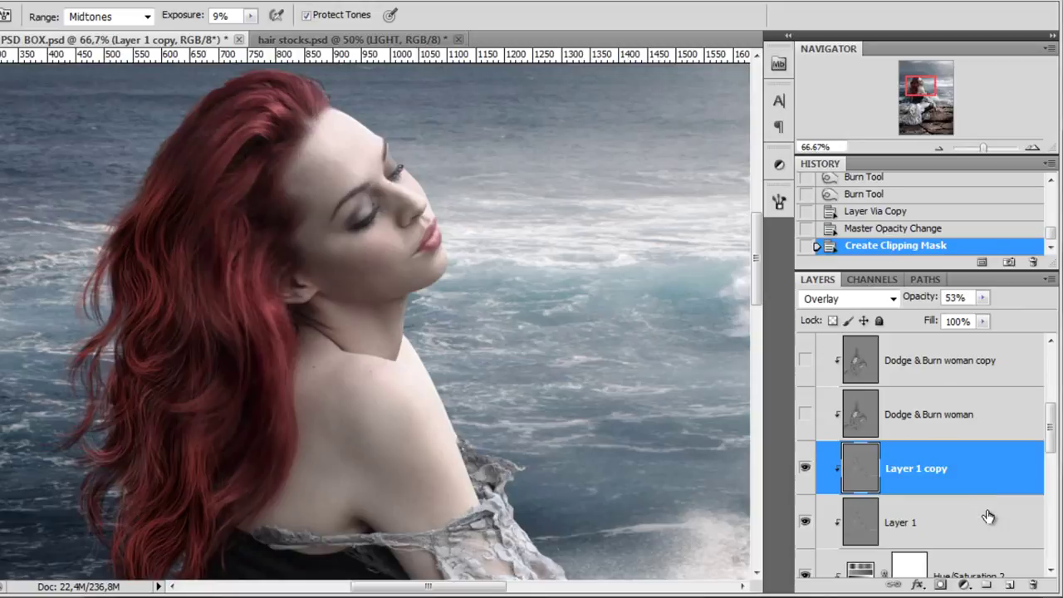
Delete Layer 1 and its copy, and make the Dodge & Burn woman layer visible instead
{"action": "left_click", "coordinate": [991, 535], "text": "shift"}
{"action": "left_click_drag", "start_coordinate": [1024, 534], "coordinate": [1034, 585]}
{"action": "left_click", "coordinate": [871, 407]}
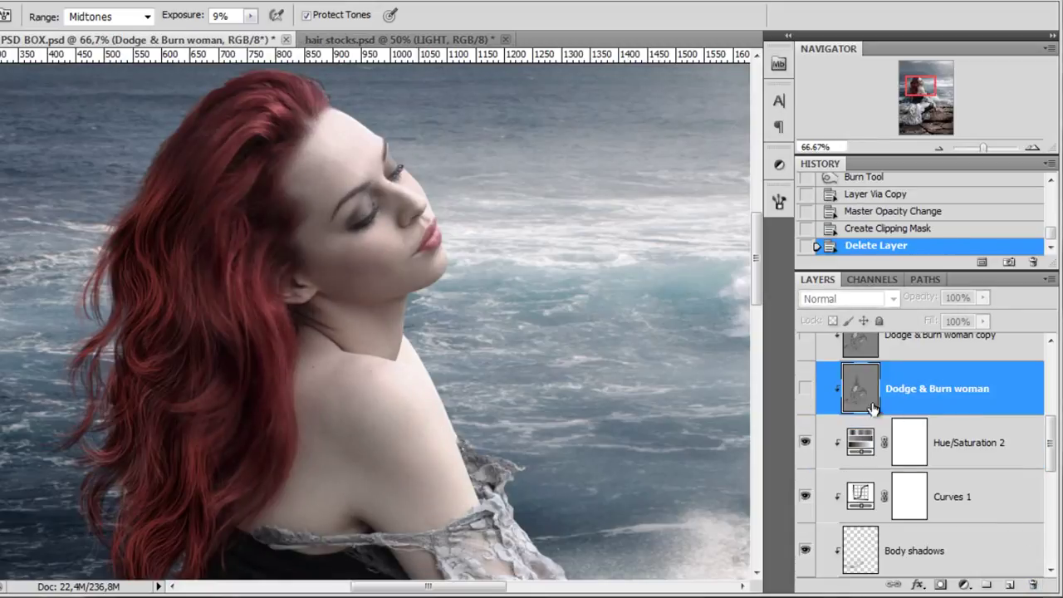
{"action": "left_click", "coordinate": [805, 398]}
Compare the woman's body and dress with and without the Dodge & Burn woman layer
{"action": "scroll", "coordinate": [544, 367], "scroll_direction": "down", "scroll_amount": 1}
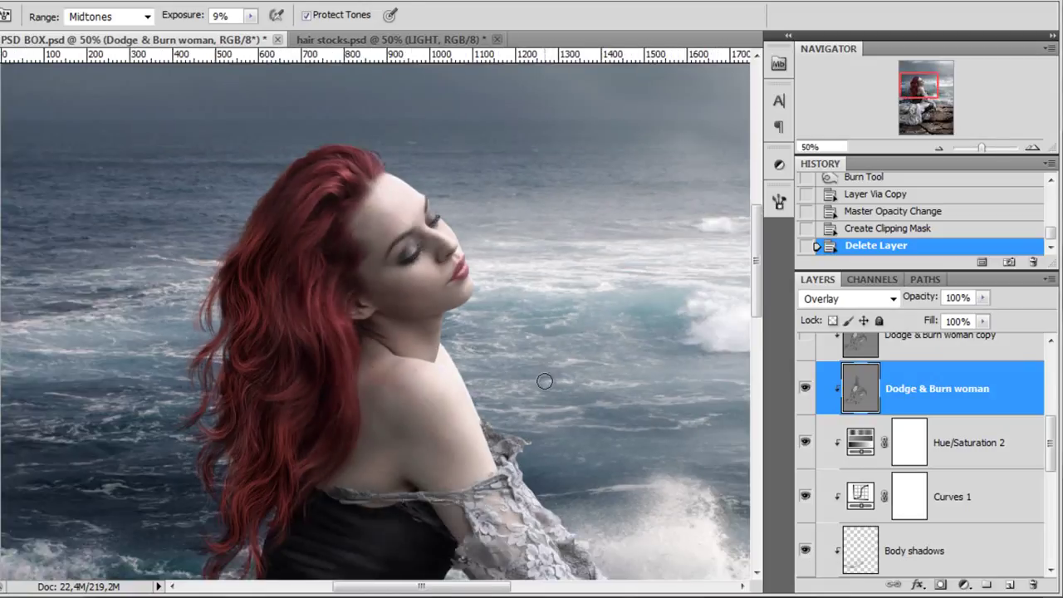
{"action": "left_click_drag", "start_coordinate": [539, 366], "coordinate": [536, 319]}
{"action": "scroll", "coordinate": [529, 236], "scroll_direction": "down", "scroll_amount": 3}
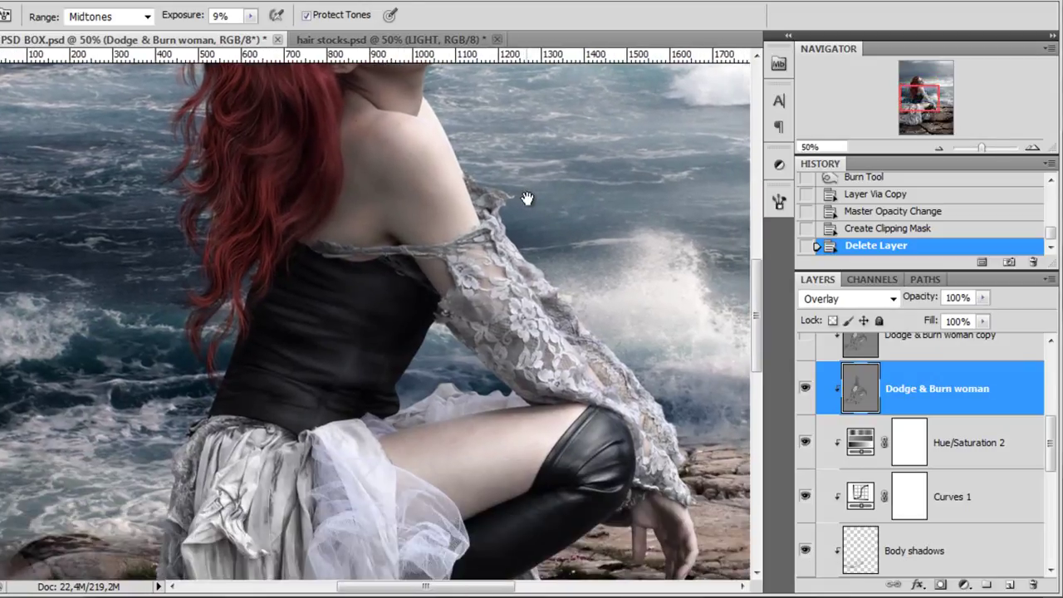
{"action": "left_click", "coordinate": [804, 388]}
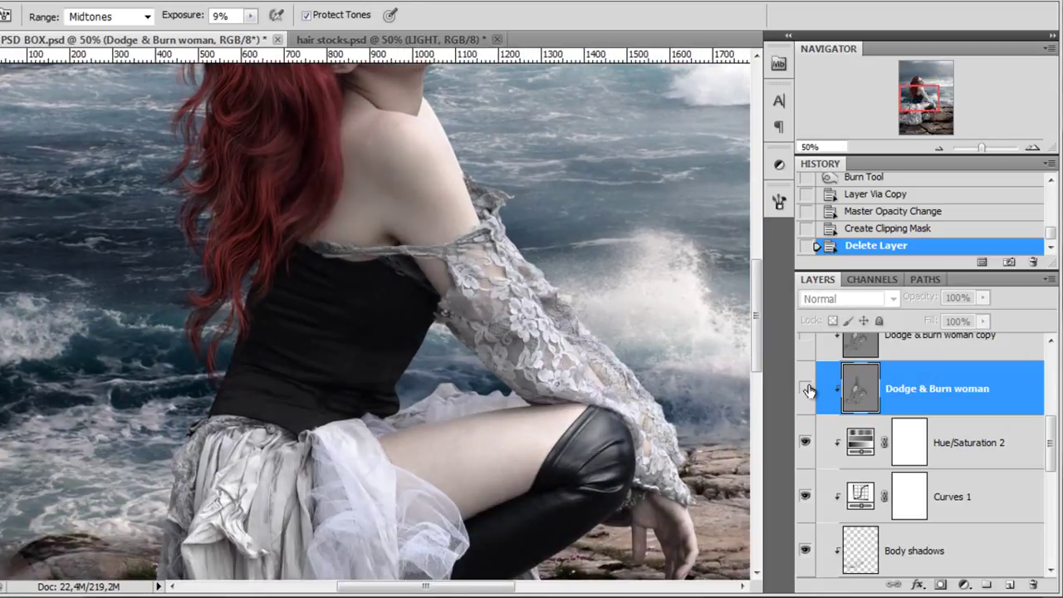
{"action": "left_click", "coordinate": [806, 388]}
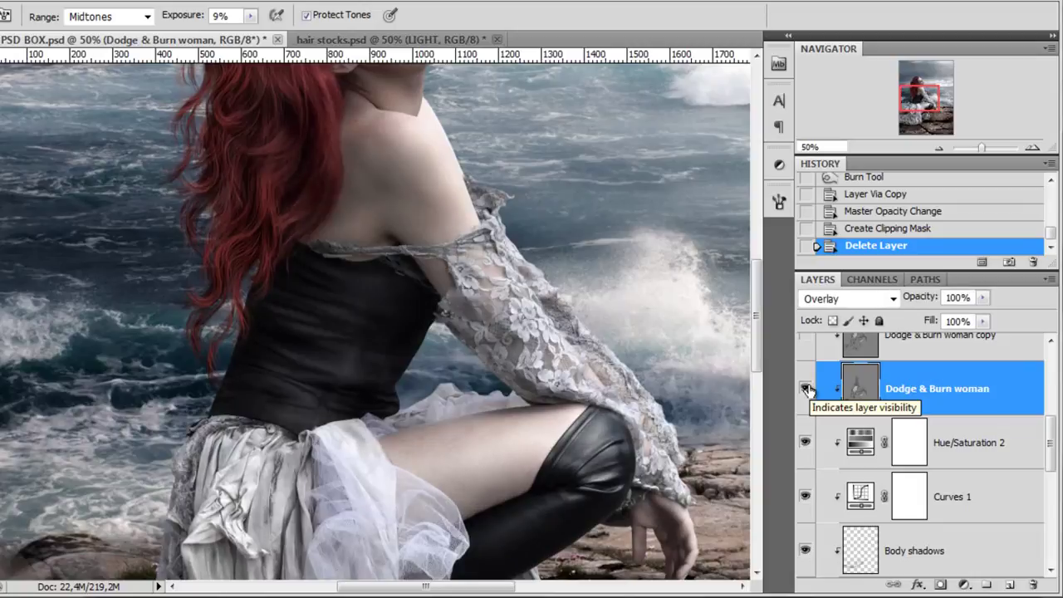
{"action": "left_click", "coordinate": [805, 389]}
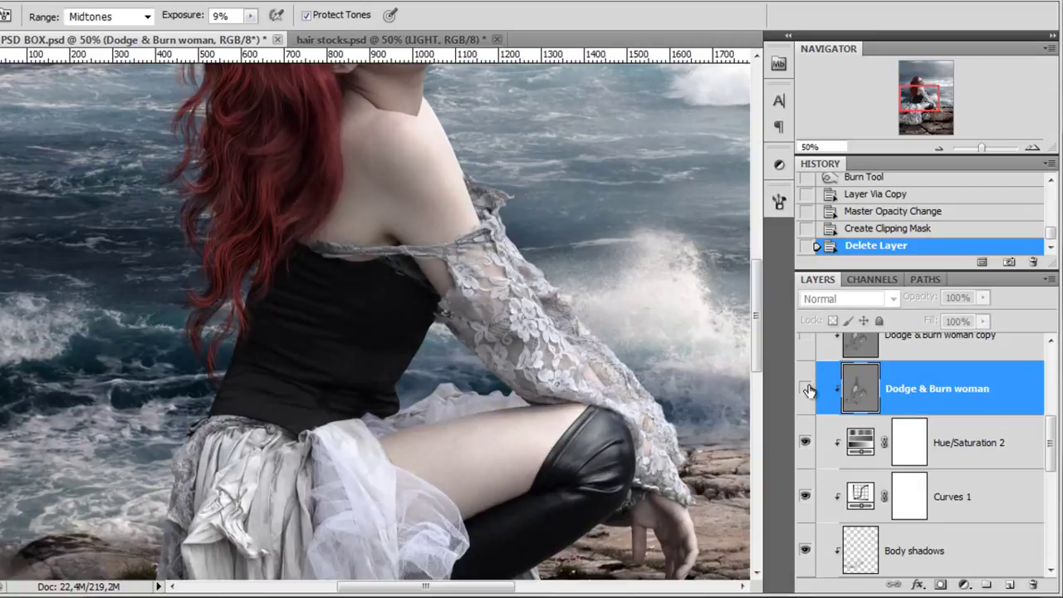
{"action": "left_click", "coordinate": [817, 398]}
Temporarily set the Dodge & Burn woman layer to Normal blending, examine its gray painted strokes, and restore Overlay
{"action": "left_click", "coordinate": [855, 310]}
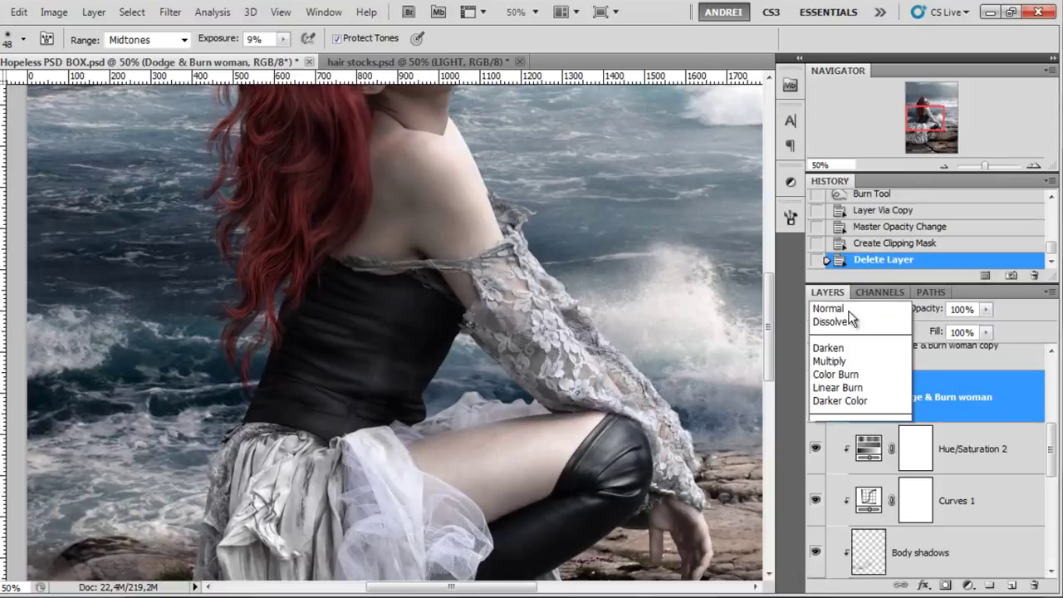
{"action": "left_click", "coordinate": [843, 6]}
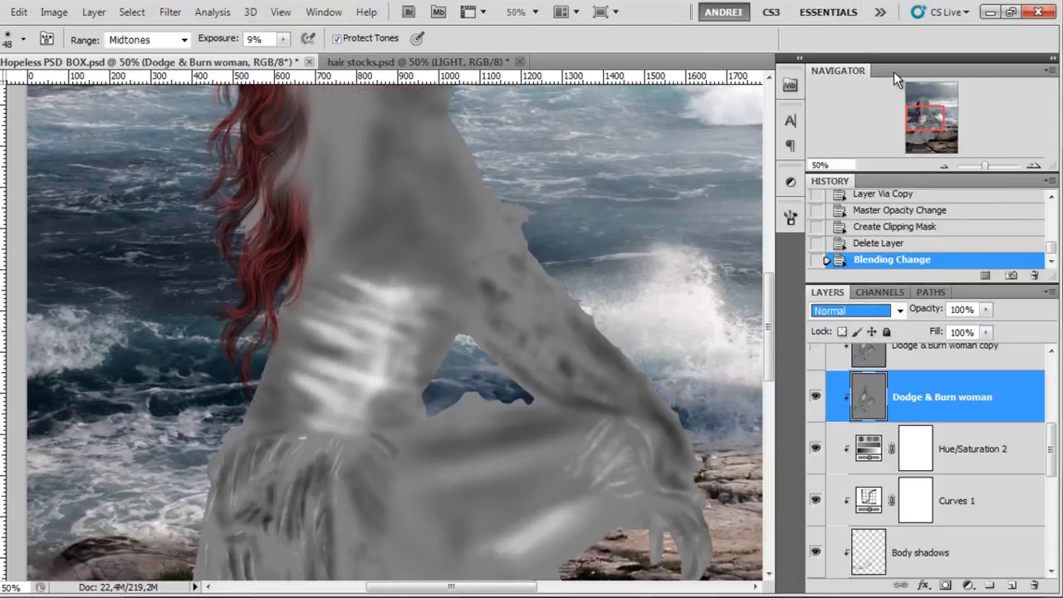
{"action": "left_click_drag", "start_coordinate": [917, 123], "coordinate": [919, 133]}
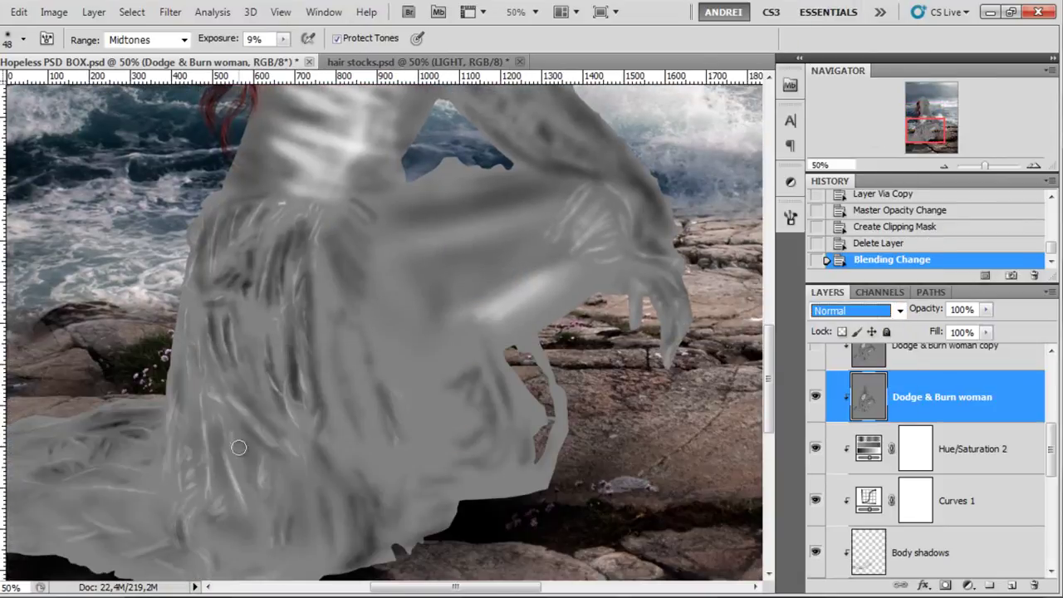
{"action": "key", "text": "space"}
{"action": "left_click_drag", "start_coordinate": [327, 309], "coordinate": [327, 368]}
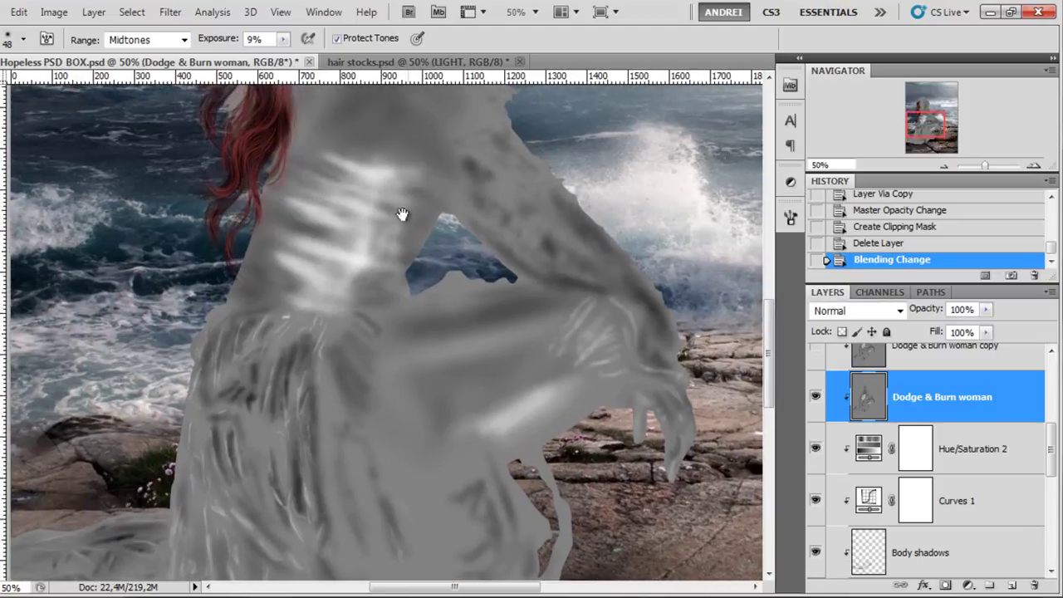
{"action": "left_click_drag", "start_coordinate": [403, 216], "coordinate": [418, 284]}
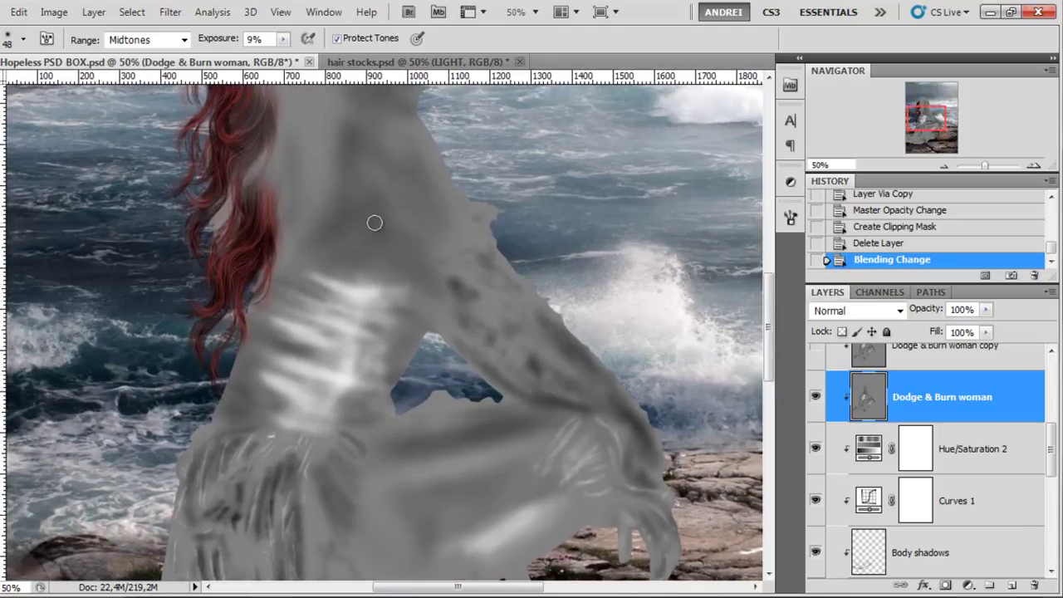
{"action": "mouse_move", "coordinate": [399, 450]}
{"action": "left_mouse_down"}
{"action": "mouse_move", "coordinate": [399, 301]}
{"action": "mouse_move", "coordinate": [385, 230]}
{"action": "mouse_move", "coordinate": [415, 440]}
{"action": "left_mouse_up"}
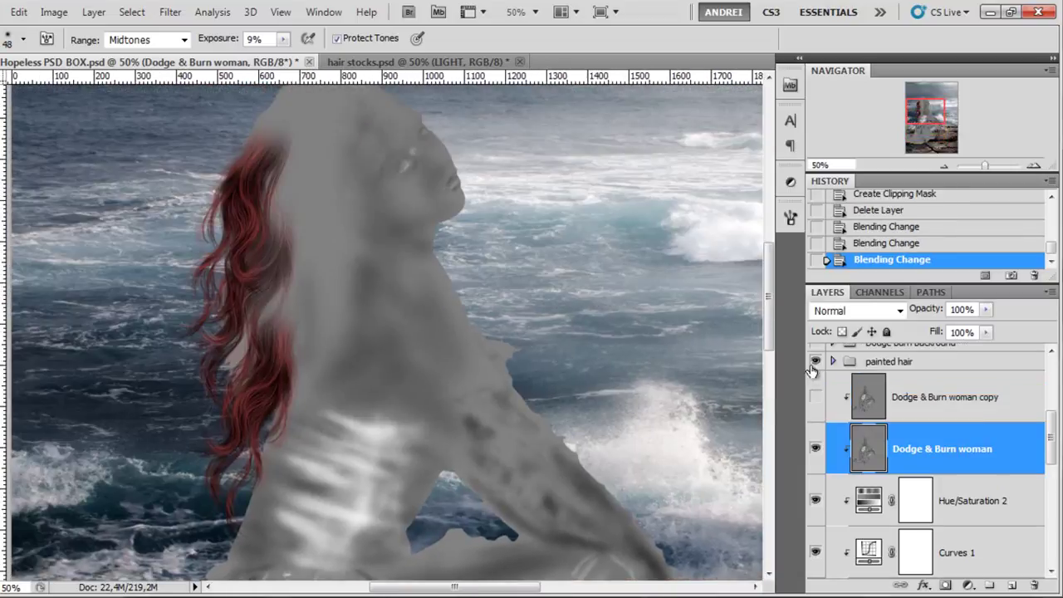
{"action": "left_click", "coordinate": [855, 311]}
{"action": "left_click", "coordinate": [863, 204]}
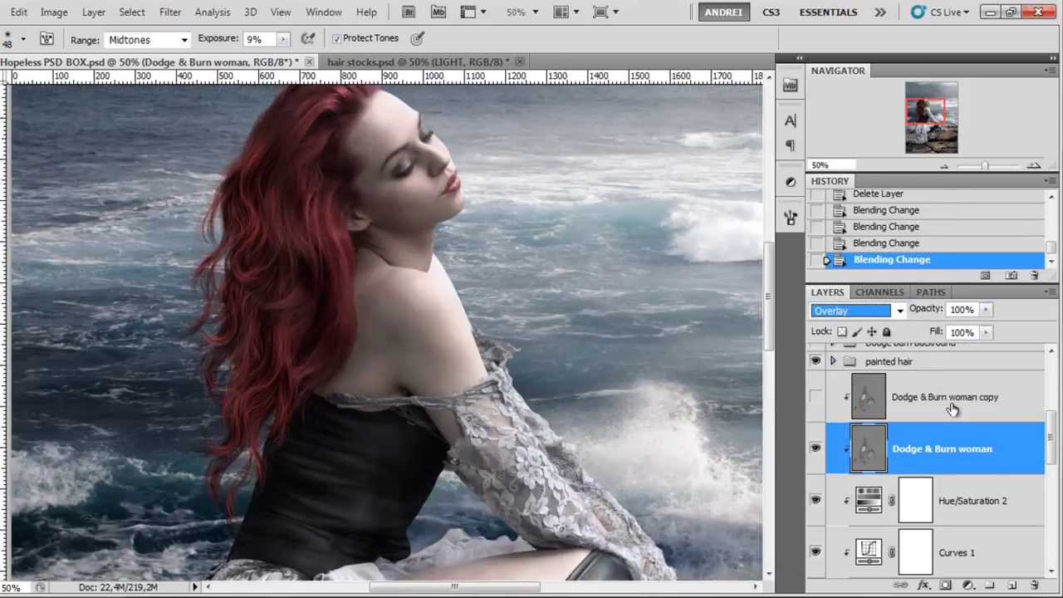
Make the Dodge & Burn woman copy layer visible and set its opacity to 60%
{"action": "left_click", "coordinate": [912, 405]}
{"action": "left_click", "coordinate": [815, 397]}
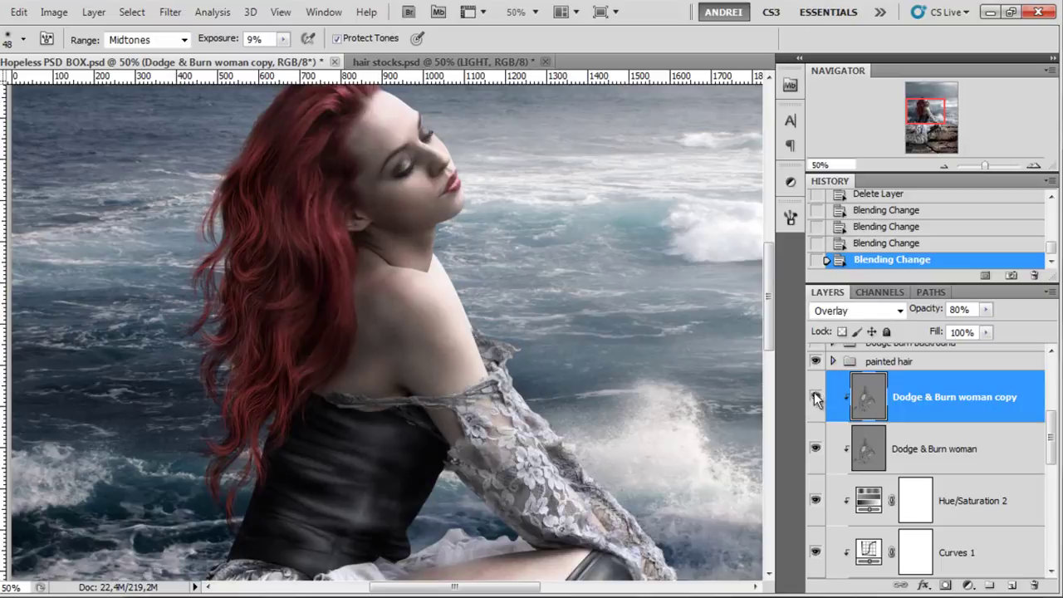
{"action": "left_click_drag", "start_coordinate": [553, 318], "coordinate": [543, 374]}
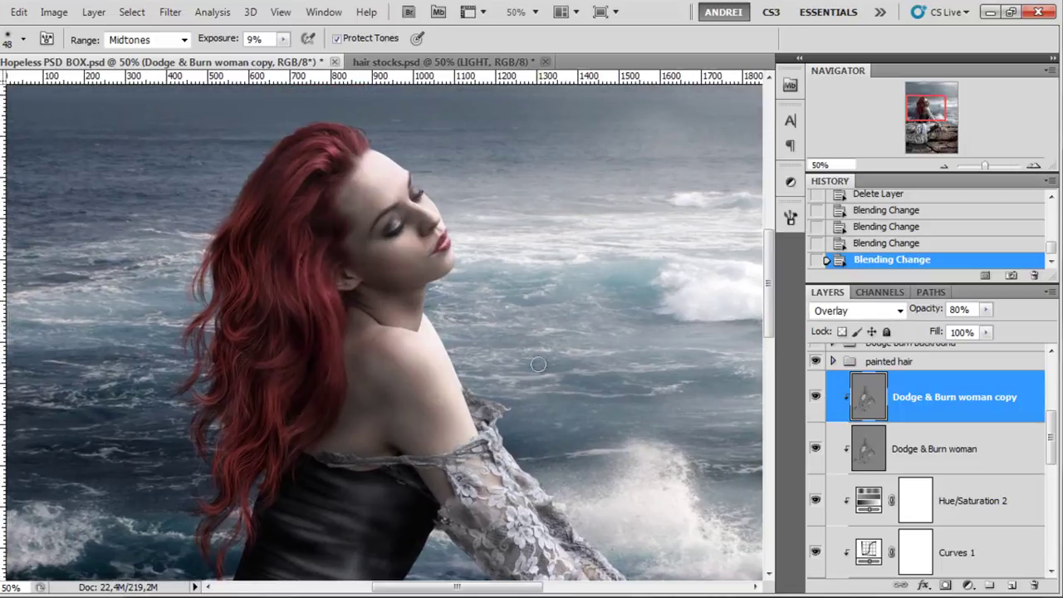
{"action": "left_click", "coordinate": [985, 309]}
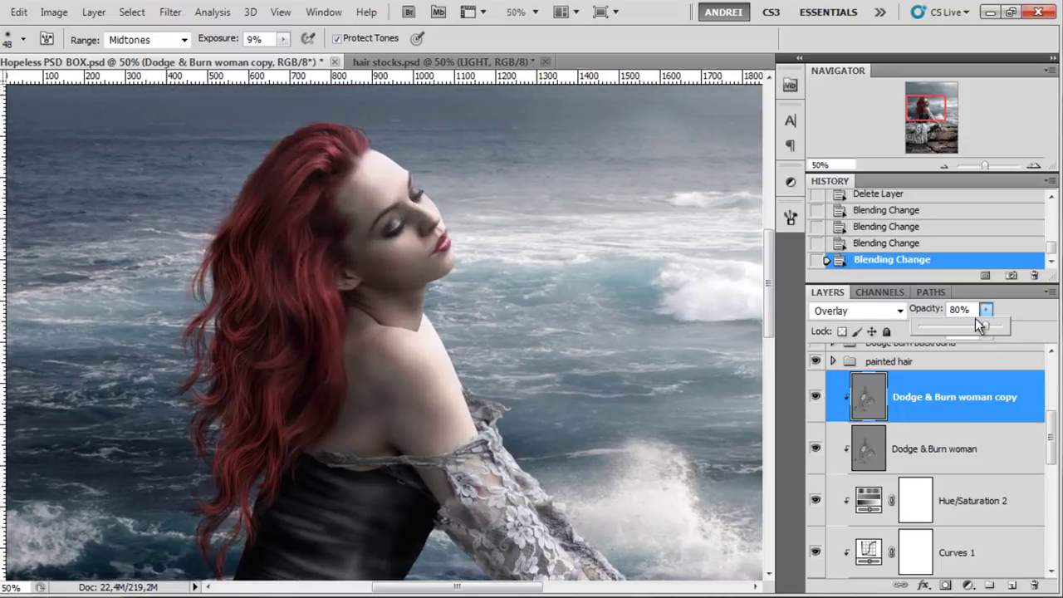
{"action": "left_click_drag", "start_coordinate": [982, 326], "coordinate": [933, 310]}
{"action": "left_click", "coordinate": [963, 308]}
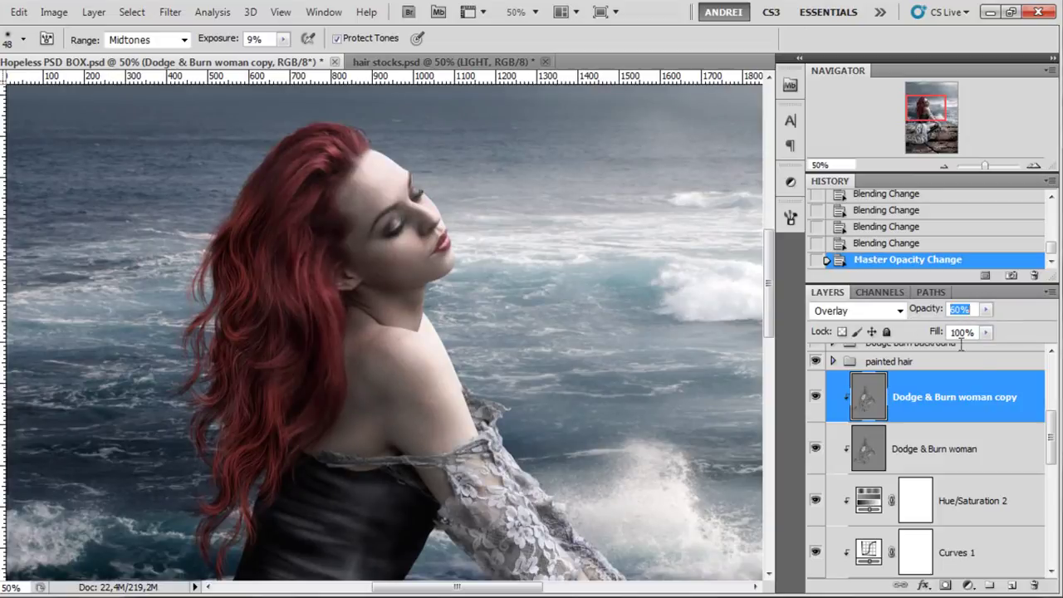
Show the Dodge Burn backround group with its copy layer hidden, and select the Dodge & Burn background layer inside it
{"action": "mouse_move", "coordinate": [1051, 441]}
{"action": "left_mouse_down"}
{"action": "mouse_move", "coordinate": [1051, 461]}
{"action": "mouse_move", "coordinate": [1051, 438]}
{"action": "left_mouse_up"}
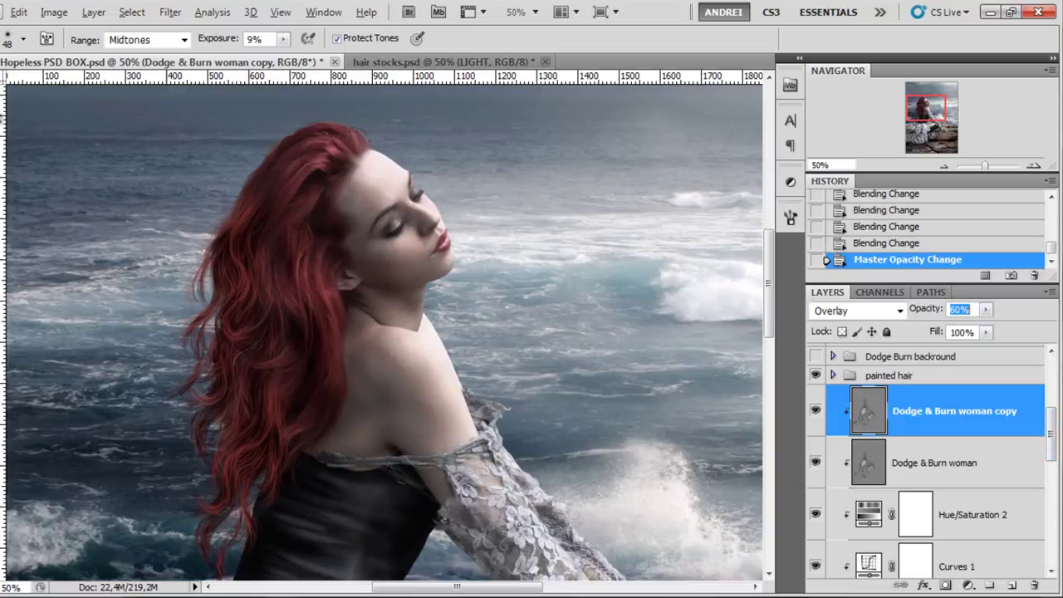
{"action": "key", "text": "m"}
{"action": "scroll", "coordinate": [243, 182], "scroll_direction": "down", "scroll_amount": 2}
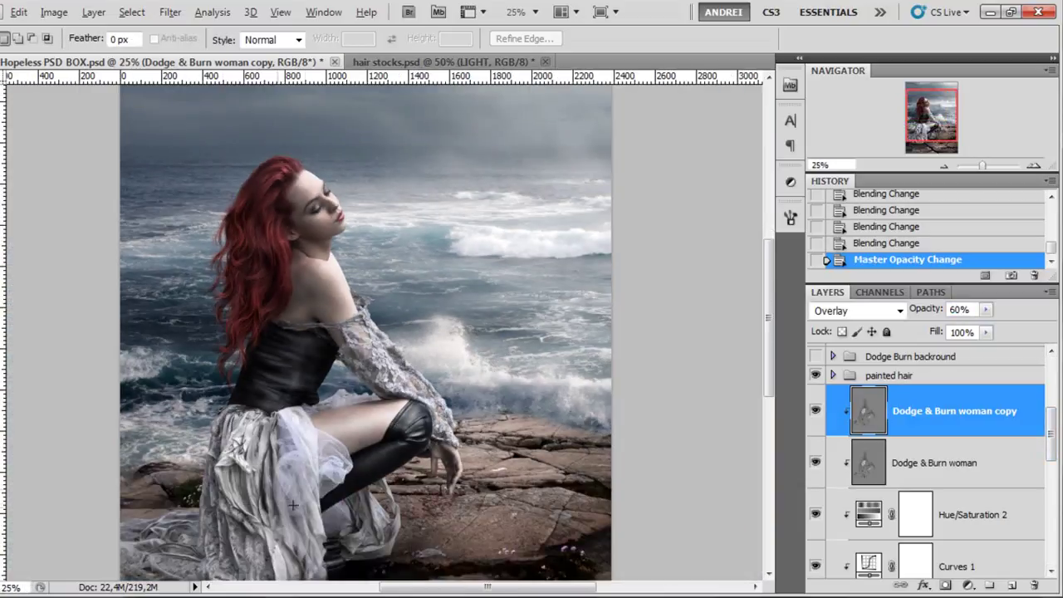
{"action": "left_click_drag", "start_coordinate": [394, 471], "coordinate": [395, 462]}
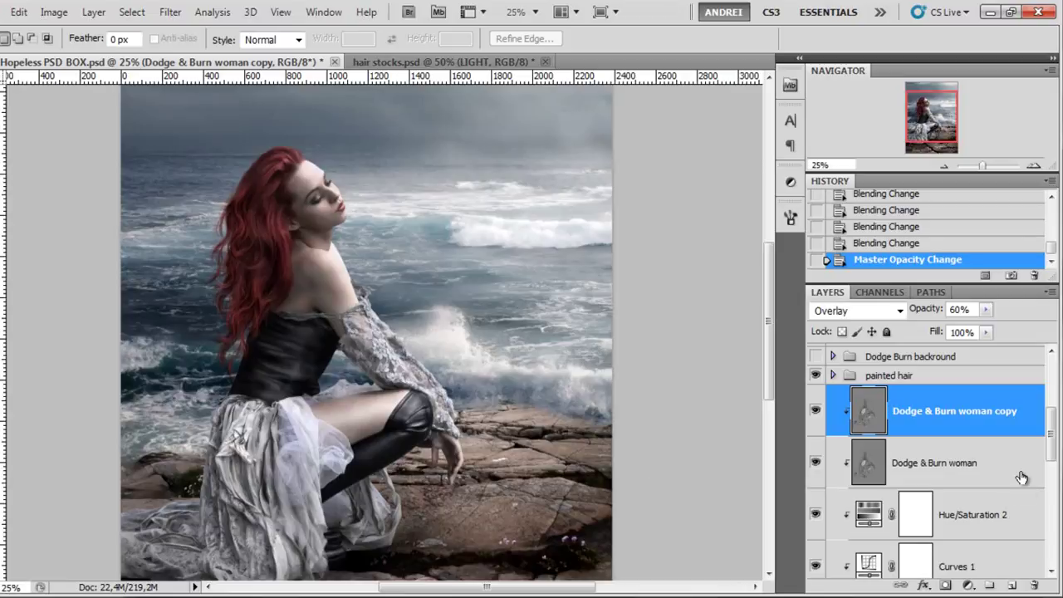
{"action": "scroll", "coordinate": [990, 429], "scroll_direction": "up", "scroll_amount": 1}
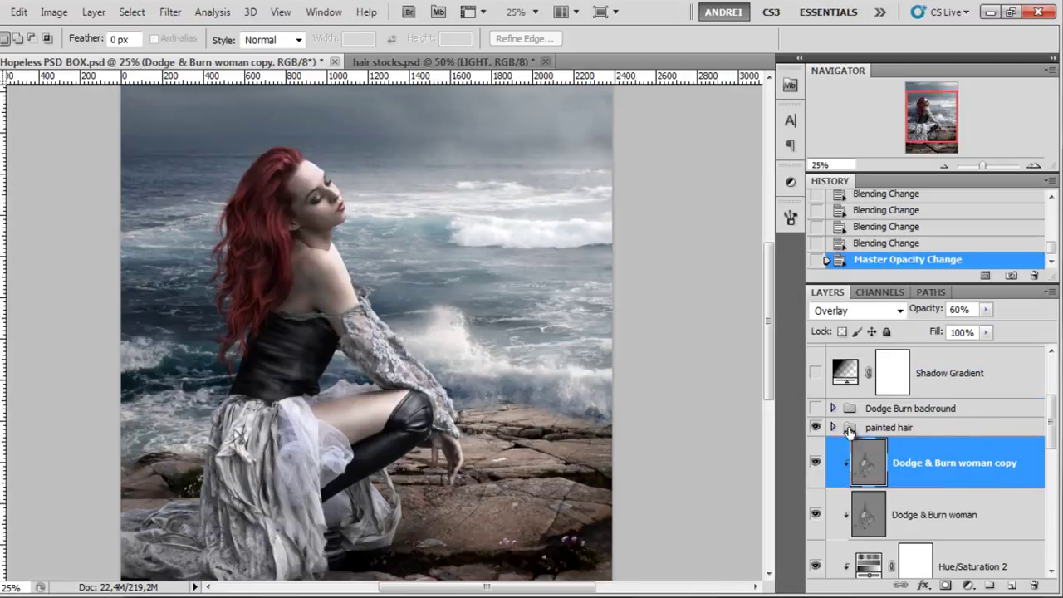
{"action": "left_click", "coordinate": [816, 409]}
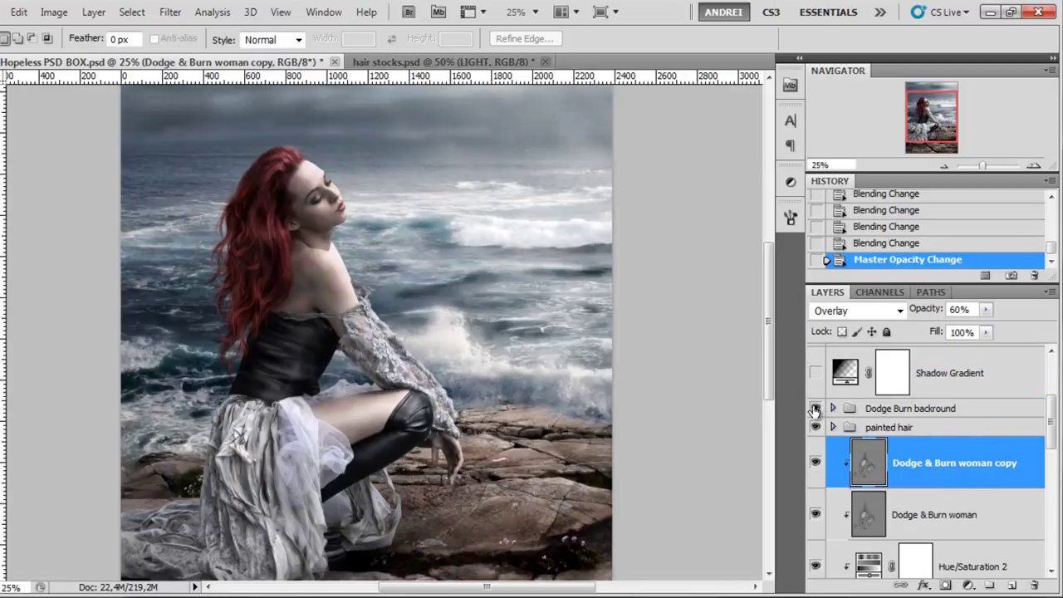
{"action": "left_click", "coordinate": [832, 408]}
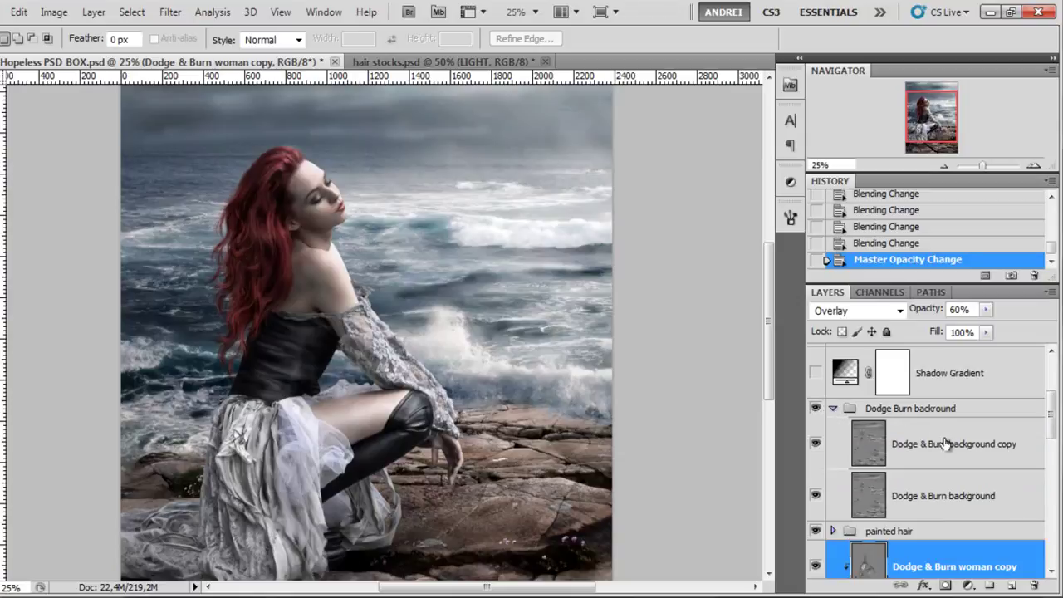
{"action": "left_click", "coordinate": [815, 444]}
{"action": "left_click", "coordinate": [963, 500]}
Examine the sea, dress and foreground rocks with only the Dodge & Burn background layer of the group showing
{"action": "mouse_move", "coordinate": [571, 394]}
{"action": "left_mouse_down"}
{"action": "mouse_move", "coordinate": [569, 367]}
{"action": "mouse_move", "coordinate": [632, 340]}
{"action": "left_mouse_up"}
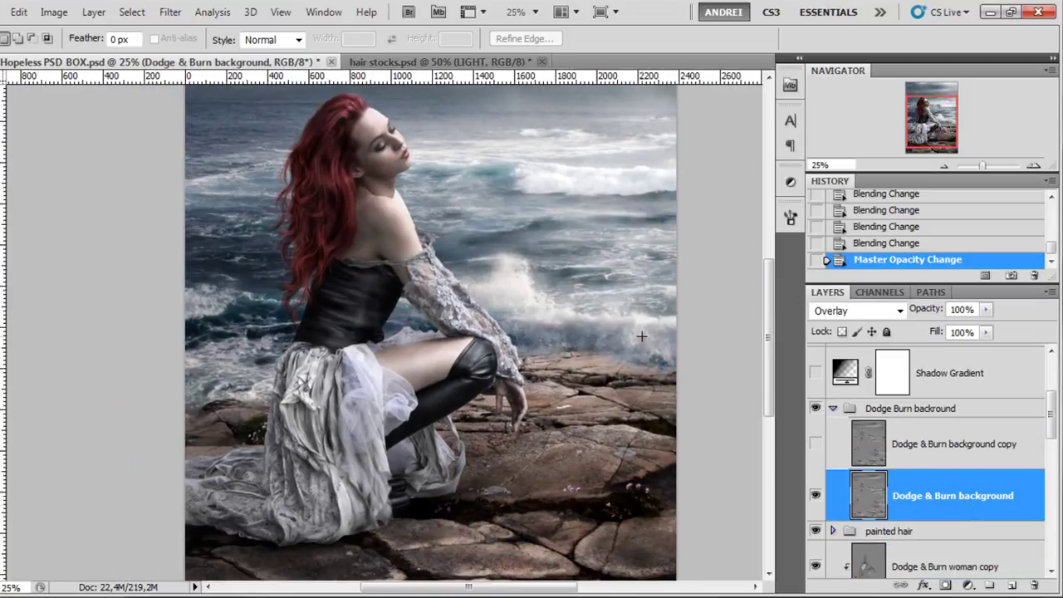
{"action": "left_click", "coordinate": [18, 12]}
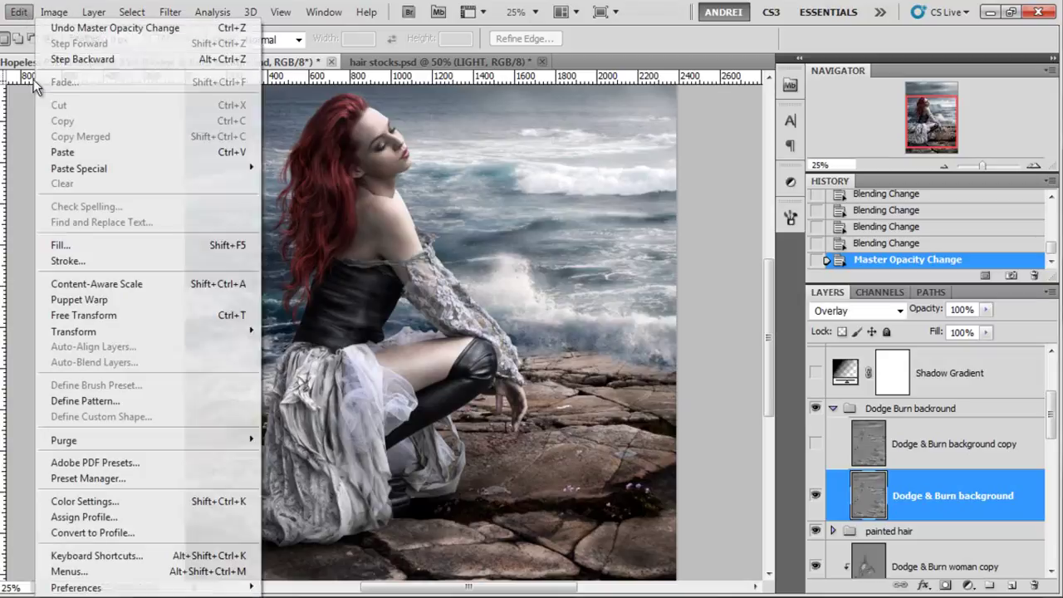
{"action": "left_click", "coordinate": [953, 507]}
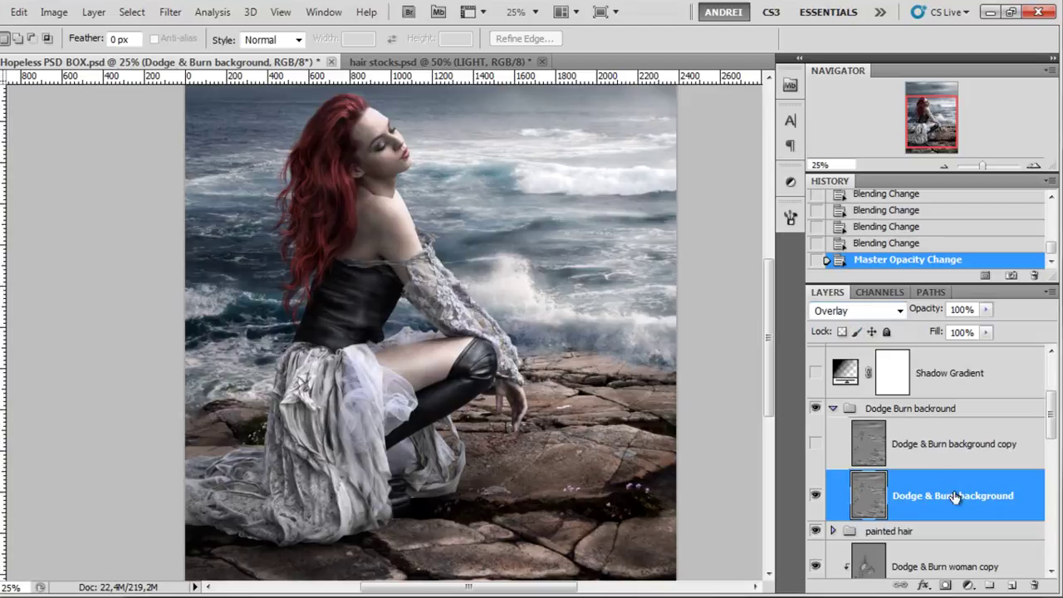
{"action": "left_click_drag", "start_coordinate": [582, 424], "coordinate": [577, 374]}
{"action": "left_click_drag", "start_coordinate": [533, 471], "coordinate": [534, 392]}
{"action": "left_click_drag", "start_coordinate": [598, 378], "coordinate": [584, 218]}
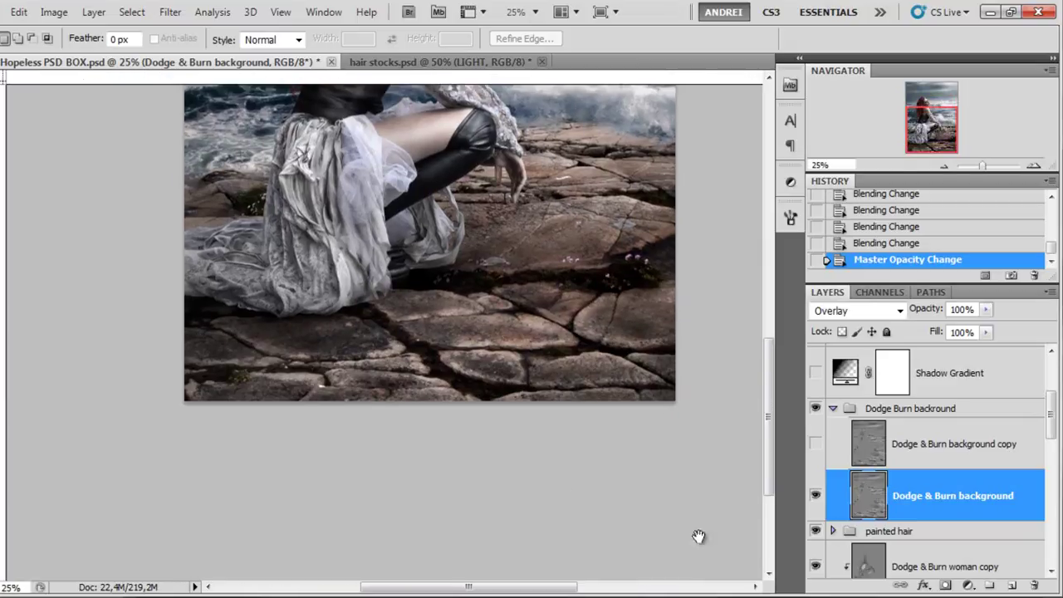
{"action": "left_click_drag", "start_coordinate": [541, 283], "coordinate": [541, 442]}
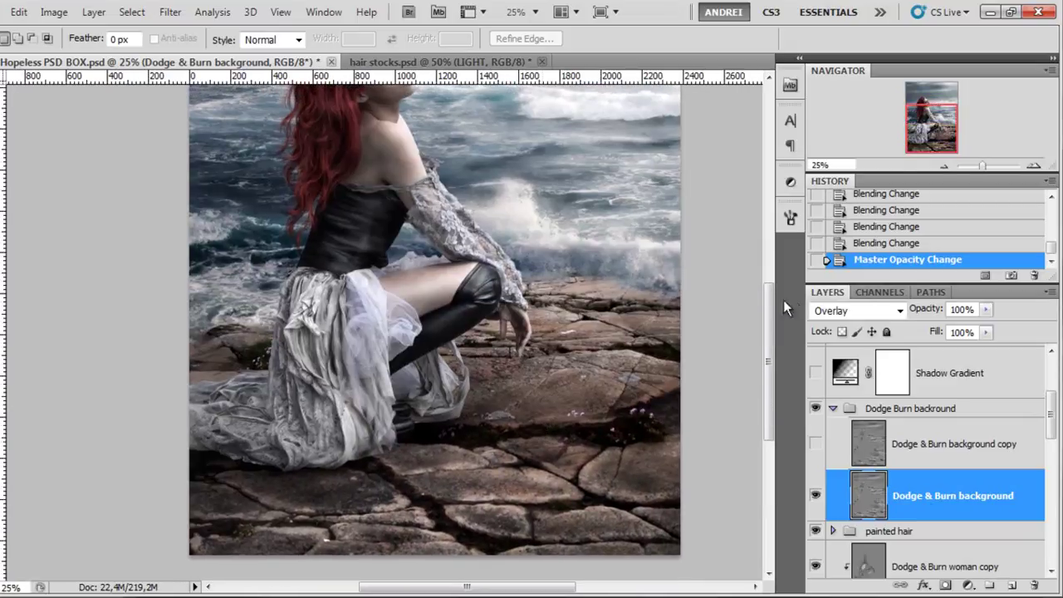
Temporarily set the Dodge & Burn background layer to Normal blending, examine its gray painted strokes across the image, and restore Overlay
{"action": "left_click", "coordinate": [856, 310]}
{"action": "left_click", "coordinate": [829, 6]}
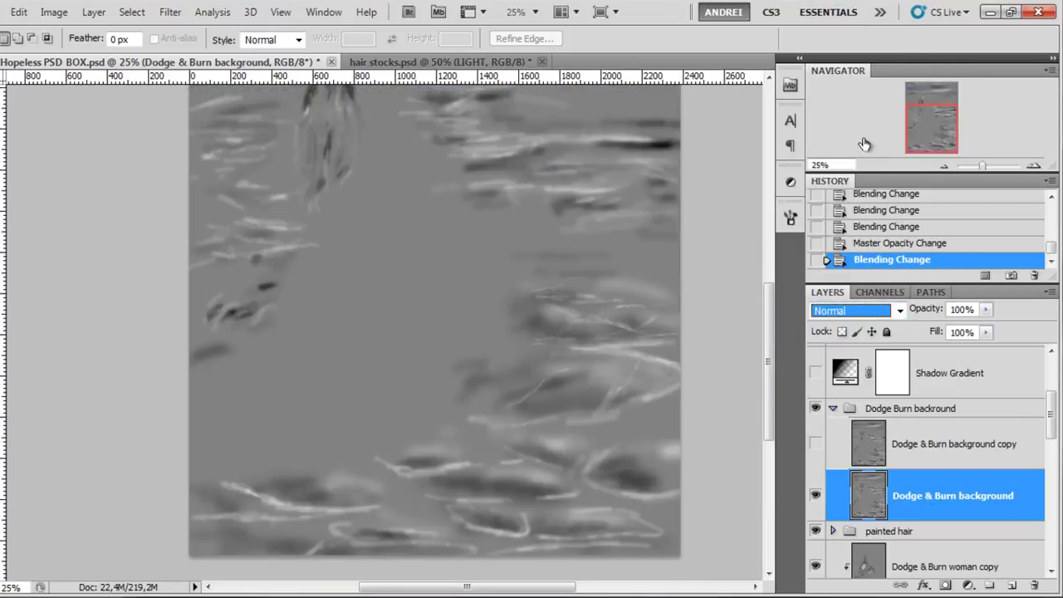
{"action": "left_click_drag", "start_coordinate": [933, 116], "coordinate": [927, 97]}
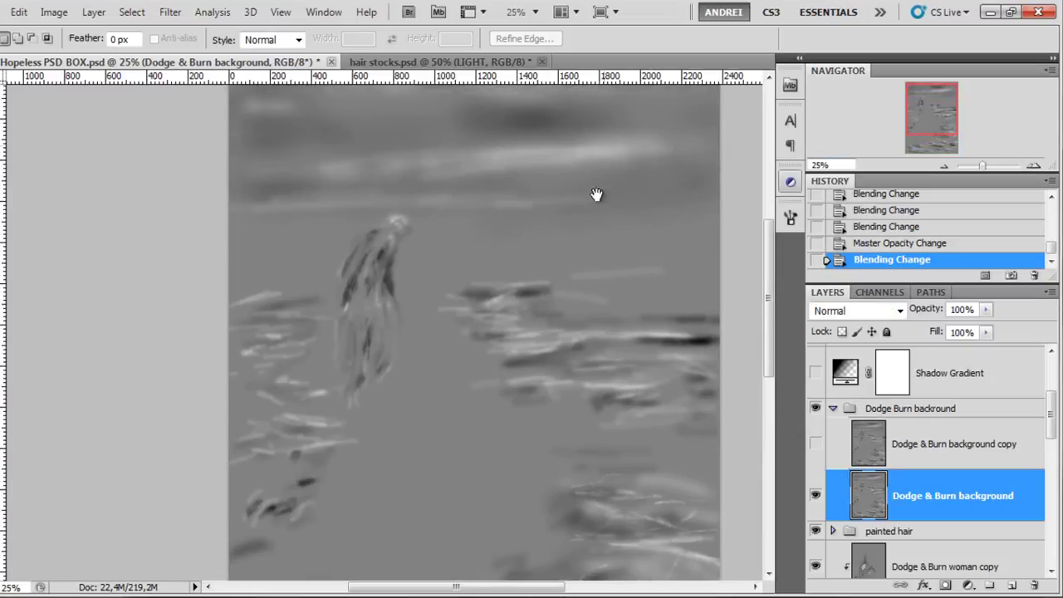
{"action": "left_click_drag", "start_coordinate": [598, 196], "coordinate": [573, 292]}
{"action": "left_click_drag", "start_coordinate": [547, 475], "coordinate": [555, 333]}
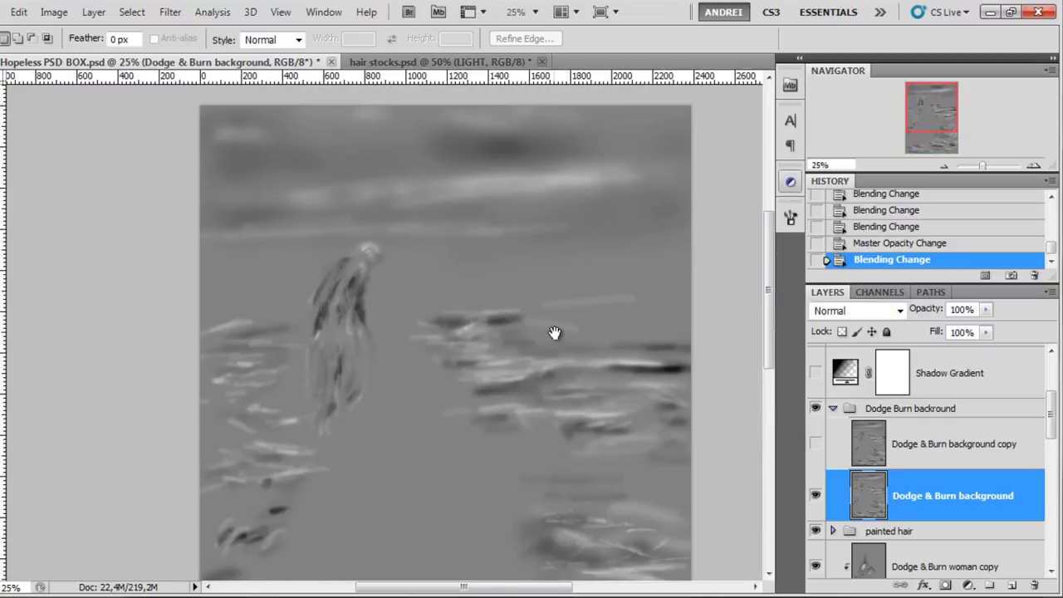
{"action": "left_click_drag", "start_coordinate": [619, 454], "coordinate": [602, 252]}
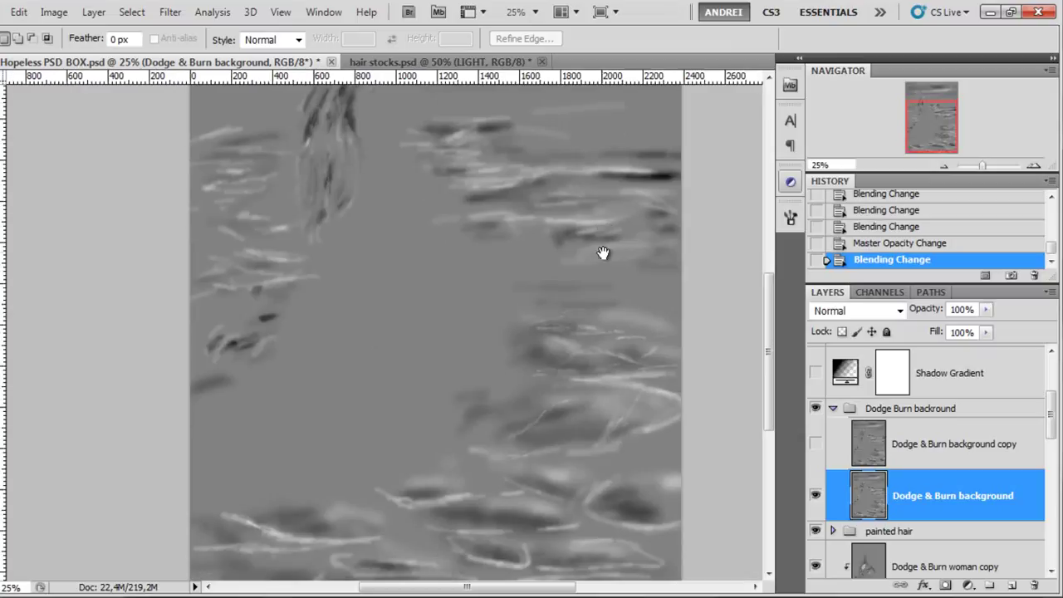
{"action": "left_click_drag", "start_coordinate": [548, 523], "coordinate": [545, 470]}
{"action": "left_click", "coordinate": [857, 311]}
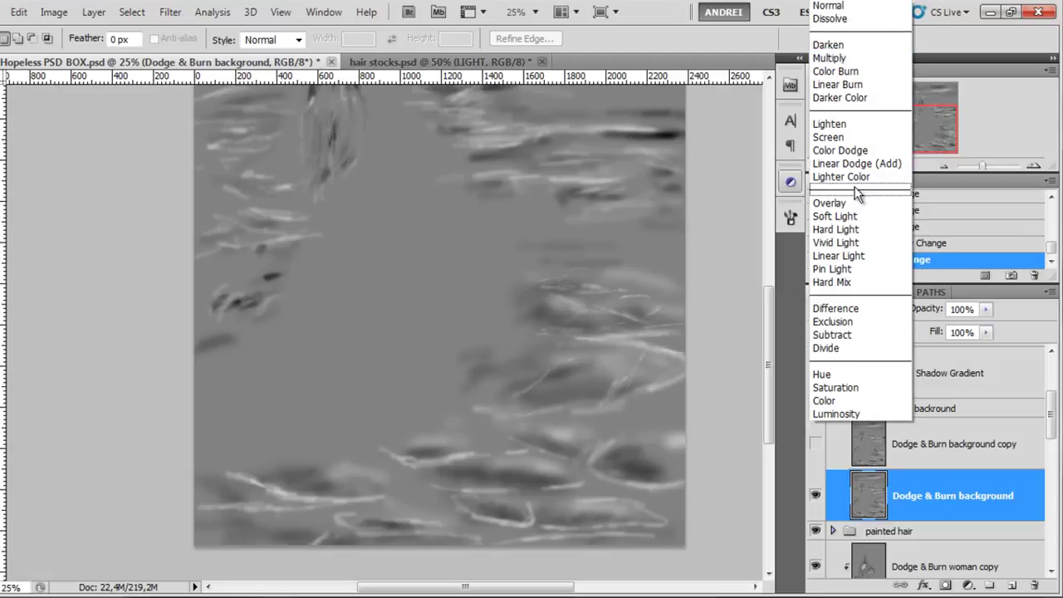
{"action": "left_click", "coordinate": [828, 203]}
Make the Dodge & Burn background copy layer visible and select it
{"action": "left_click", "coordinate": [837, 451]}
{"action": "left_click", "coordinate": [814, 443]}
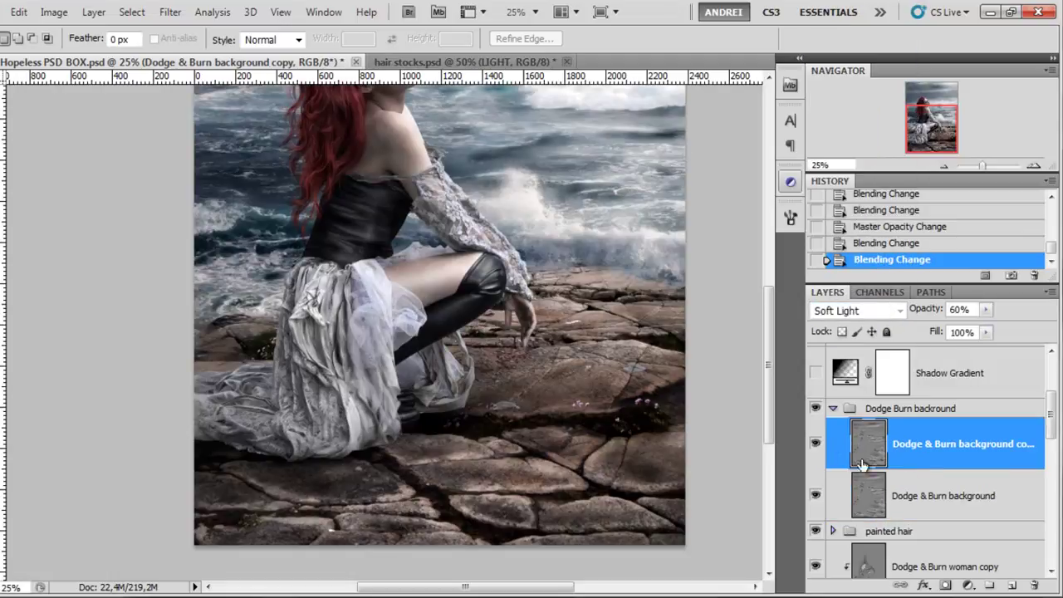
{"action": "left_click", "coordinate": [930, 483]}
{"action": "left_click", "coordinate": [950, 444]}
Try Hard Mix blending on the Dodge & Burn background copy layer and restore Soft Light
{"action": "left_click", "coordinate": [873, 309]}
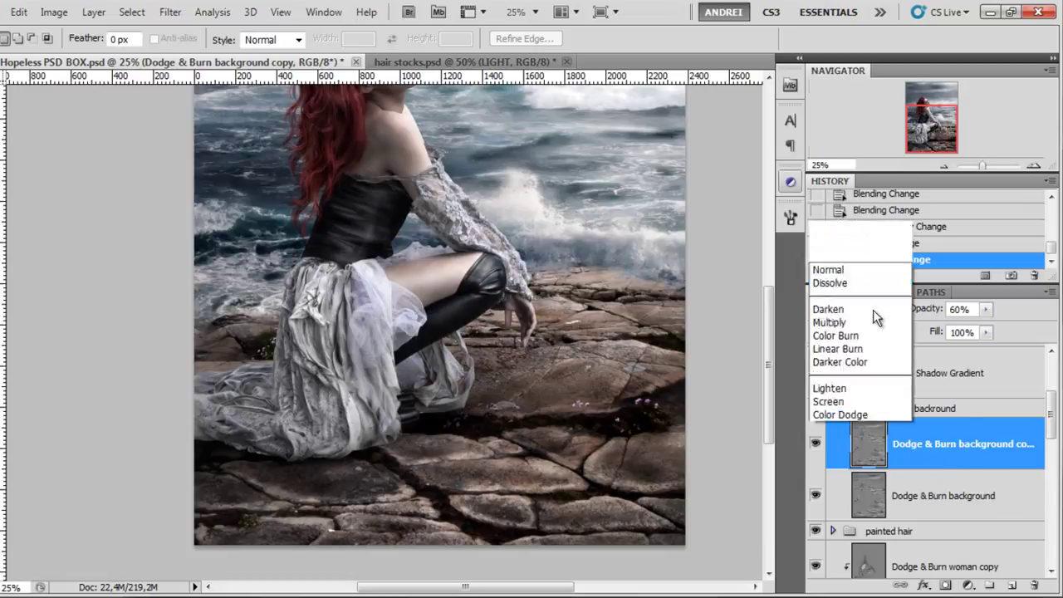
{"action": "left_click", "coordinate": [876, 282]}
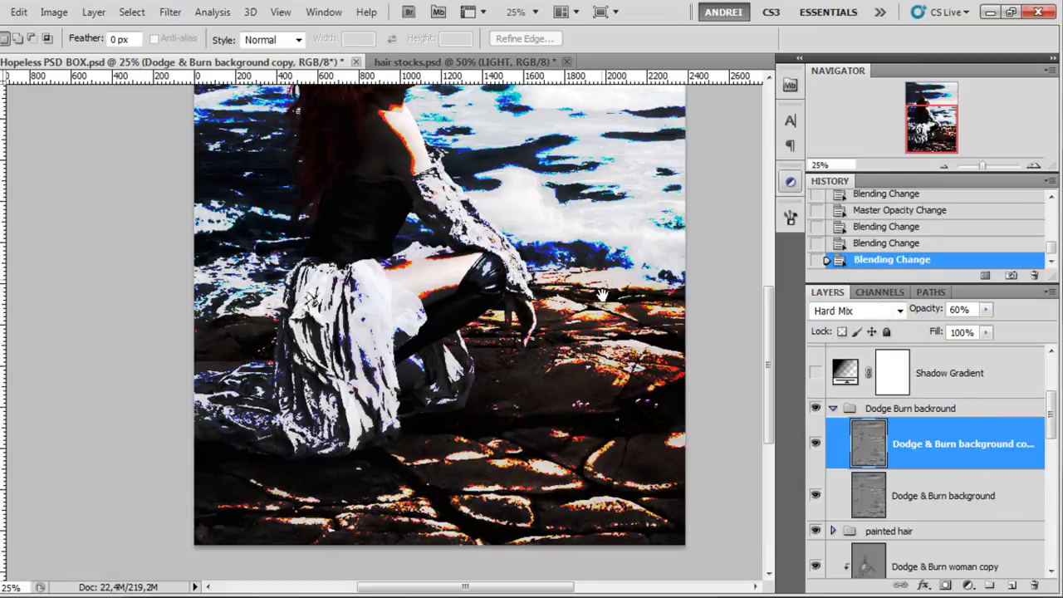
{"action": "left_click_drag", "start_coordinate": [603, 287], "coordinate": [602, 313]}
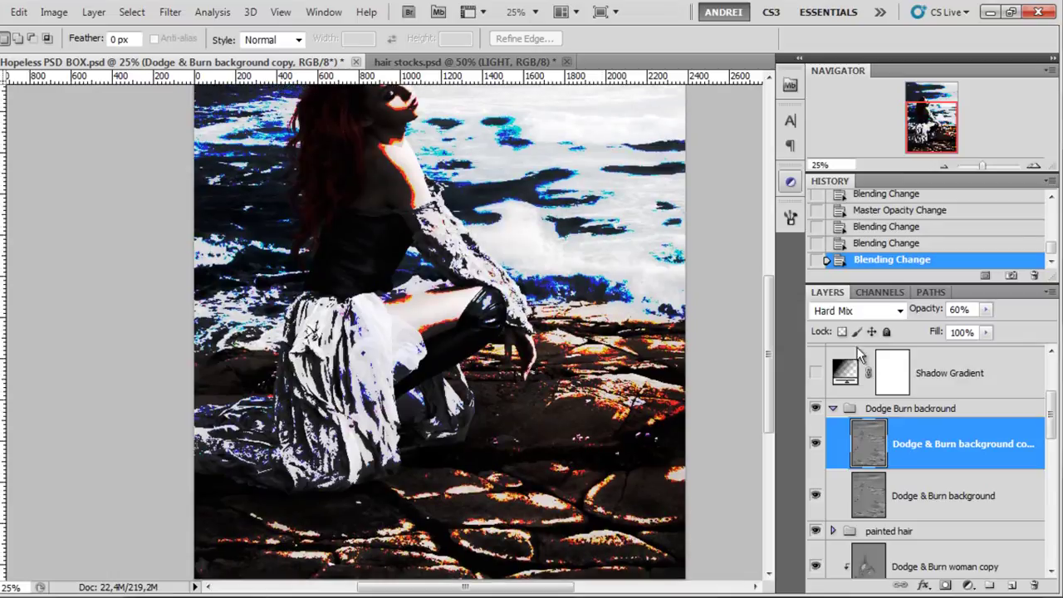
{"action": "left_click", "coordinate": [870, 312]}
{"action": "left_click", "coordinate": [860, 217]}
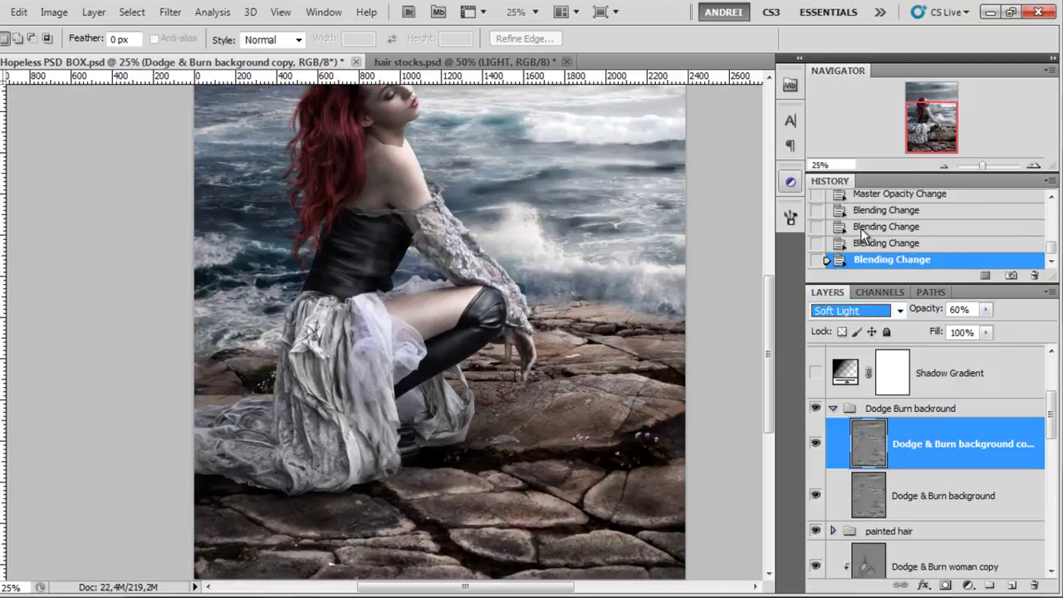
{"action": "left_click", "coordinate": [0, 86]}
{"action": "left_click", "coordinate": [0, 107]}
{"action": "left_click", "coordinate": [324, 224]}
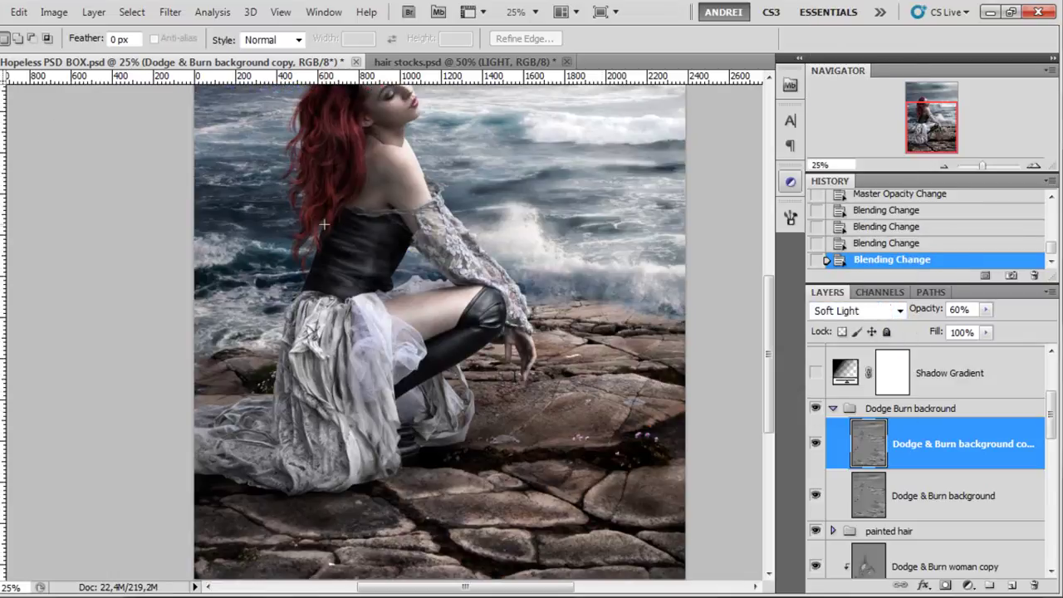
Collapse the Dodge Burn backround group and compare the whole image and a closer view with and without the group
{"action": "left_click", "coordinate": [832, 408]}
{"action": "key", "text": "ctrl+minus"}
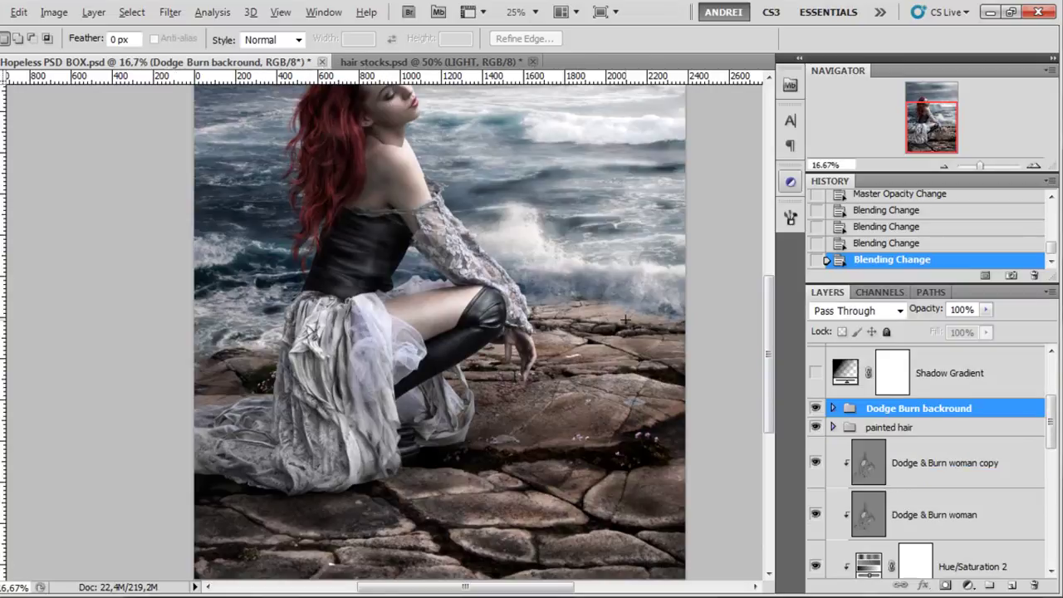
{"action": "left_click", "coordinate": [815, 408]}
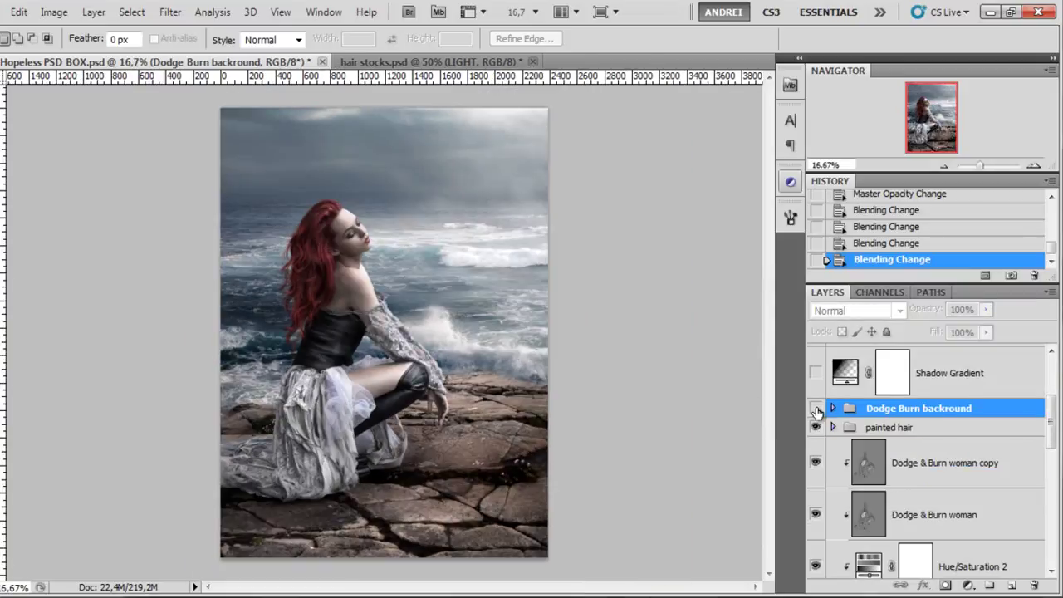
{"action": "left_click", "coordinate": [815, 408]}
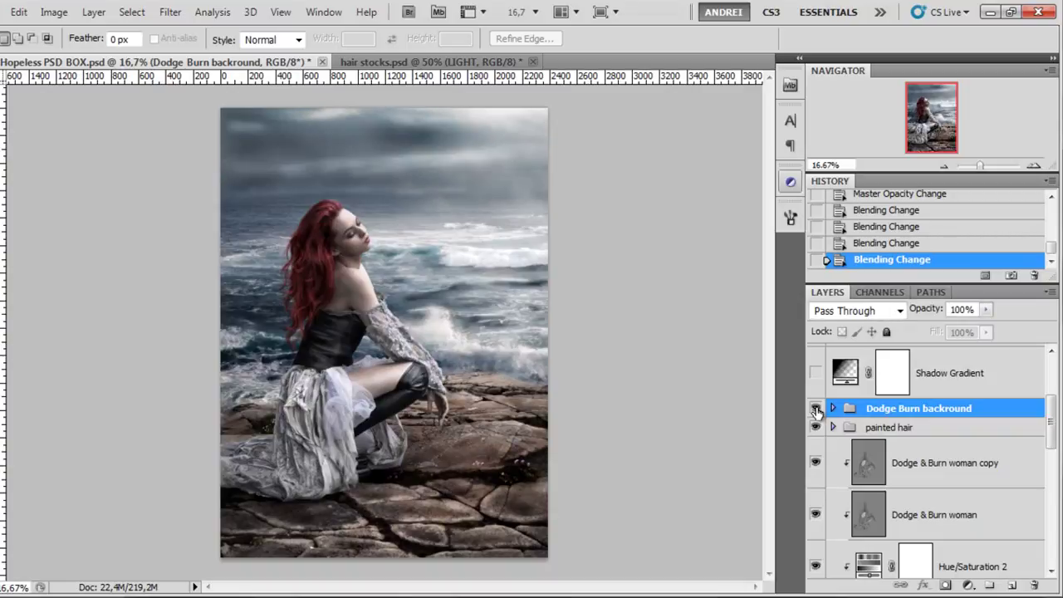
{"action": "left_click", "coordinate": [815, 409]}
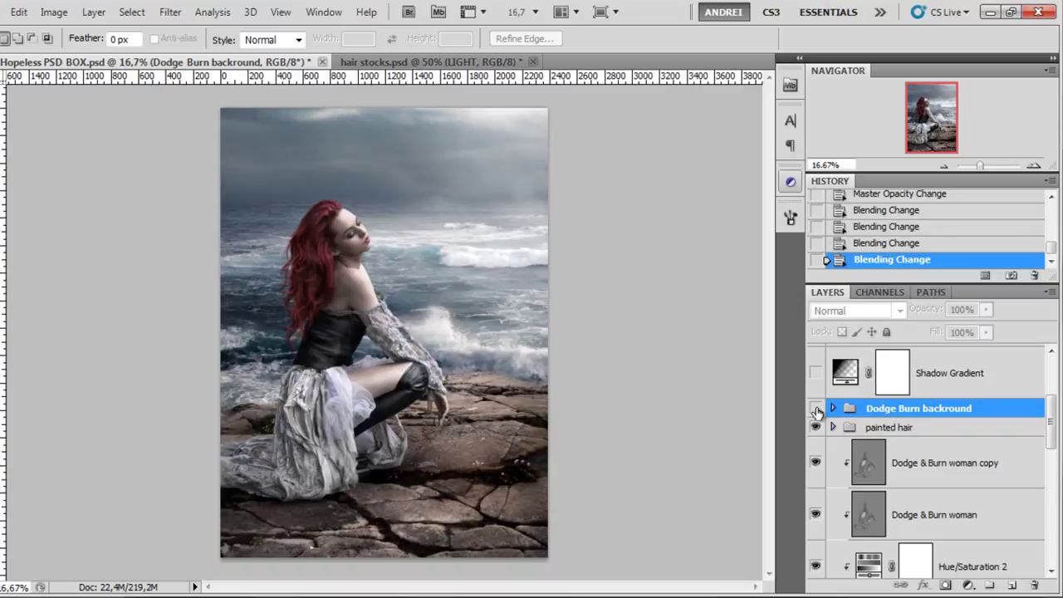
{"action": "left_click", "coordinate": [816, 408]}
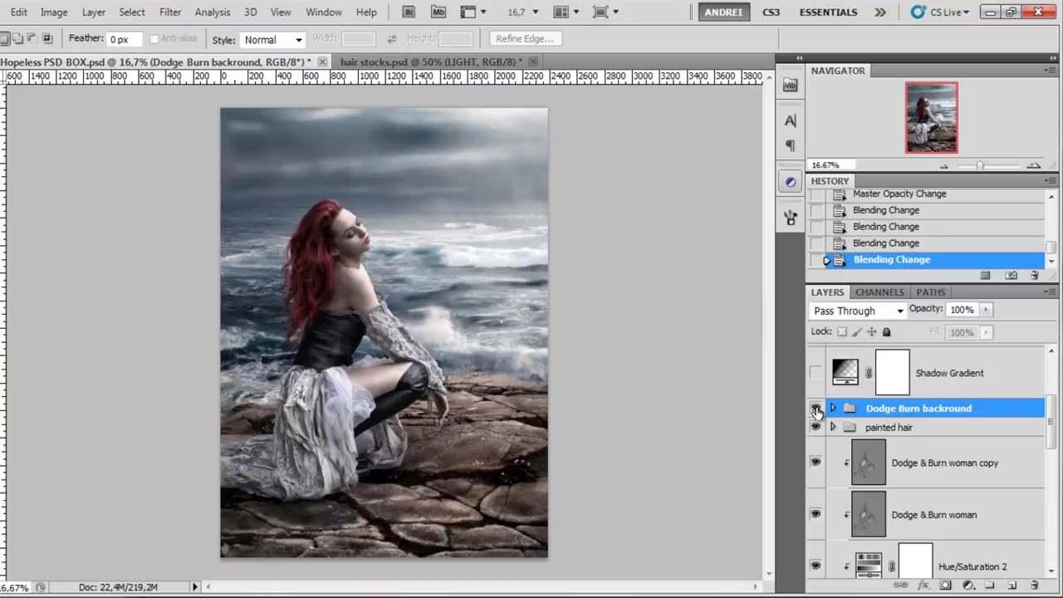
{"action": "left_click", "coordinate": [816, 409]}
{"action": "left_click", "coordinate": [815, 409]}
{"action": "key", "text": "ctrl+plus"}
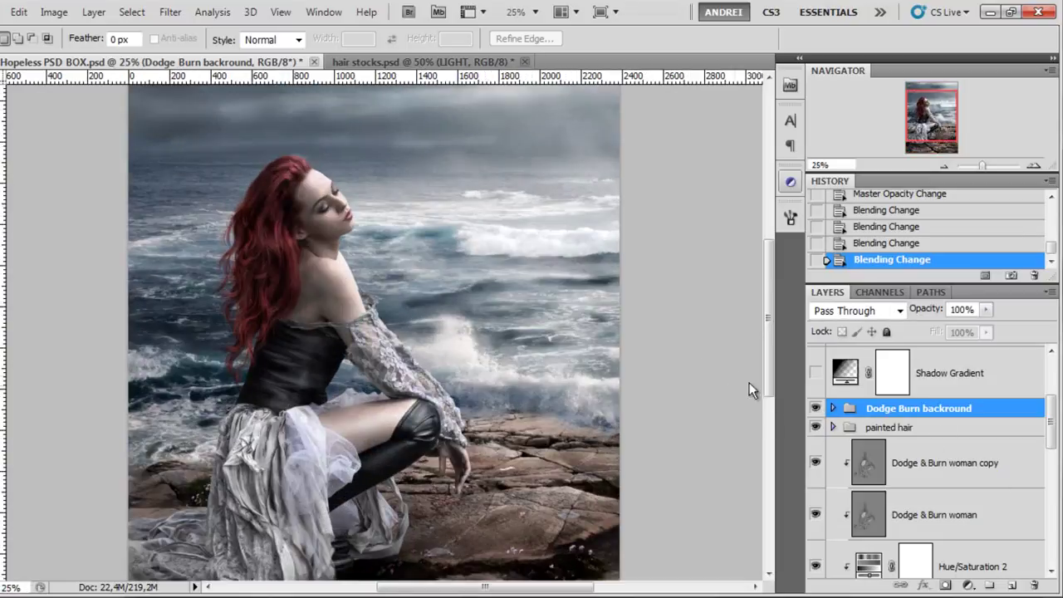
{"action": "left_click", "coordinate": [815, 407]}
{"action": "left_click", "coordinate": [815, 408]}
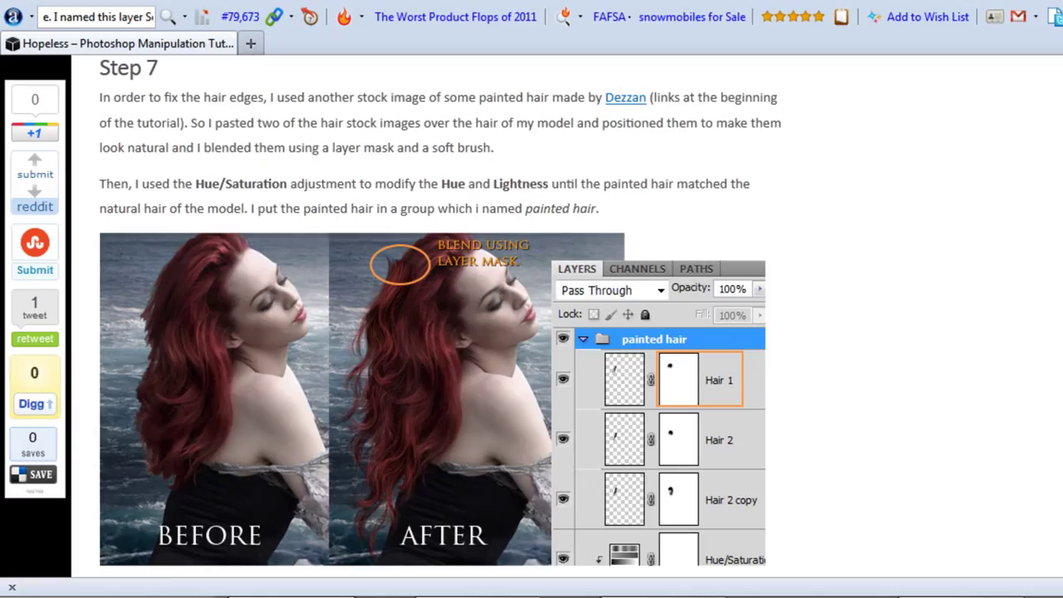
Switch to the web browser, open the PSD Box Tutorials listing, and find the Hopeless – Photoshop Manipulation Tutorial entry
{"action": "scroll", "coordinate": [349, 223], "scroll_direction": "up", "scroll_amount": 20}
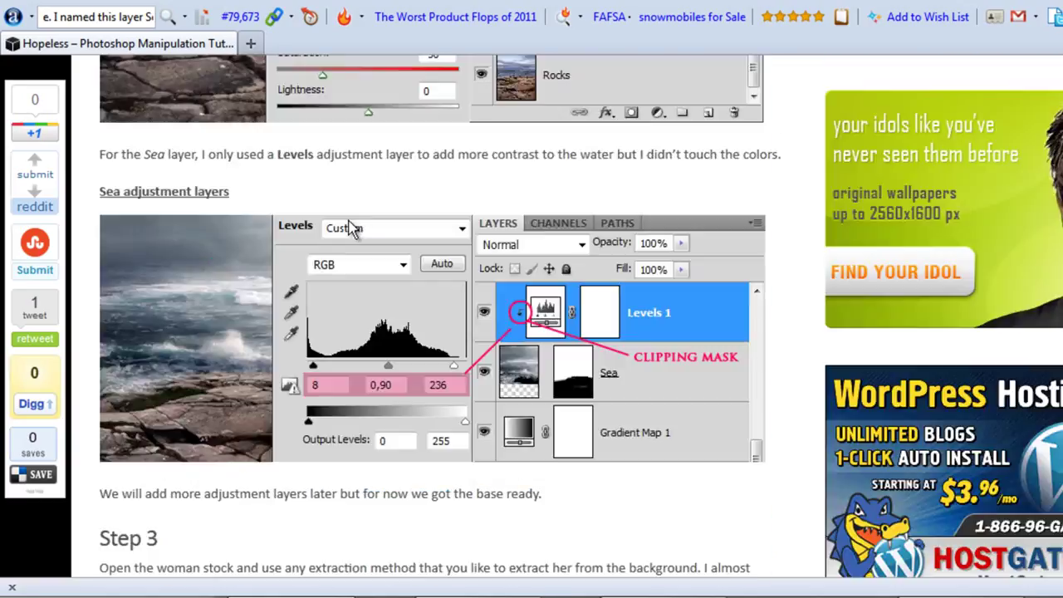
{"action": "scroll", "coordinate": [351, 208], "scroll_direction": "down", "scroll_amount": 3}
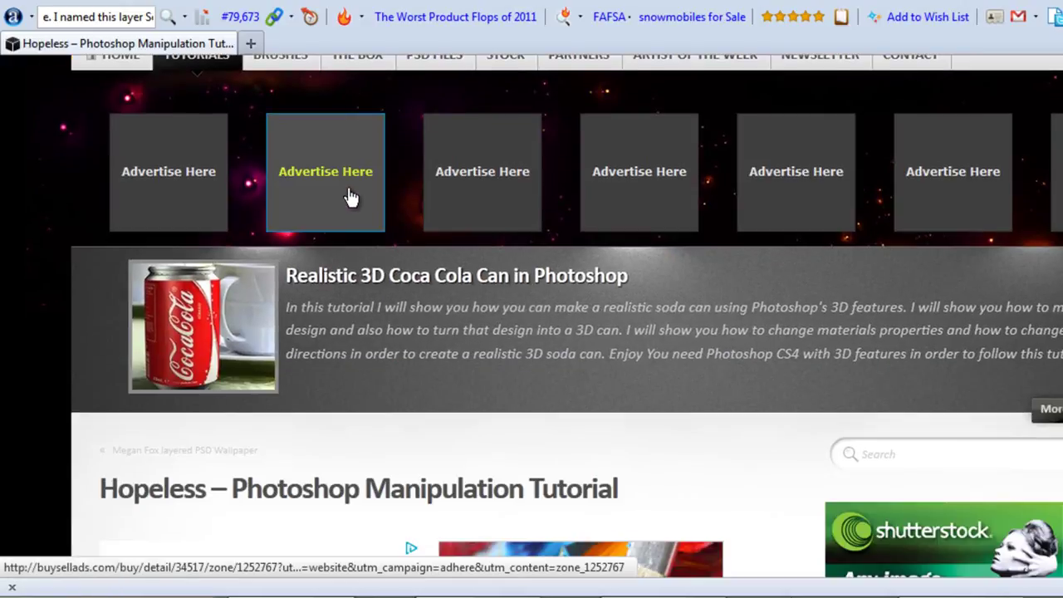
{"action": "scroll", "coordinate": [351, 199], "scroll_direction": "up", "scroll_amount": 1}
{"action": "left_click", "coordinate": [172, 177]}
{"action": "mouse_move", "coordinate": [272, 310]}
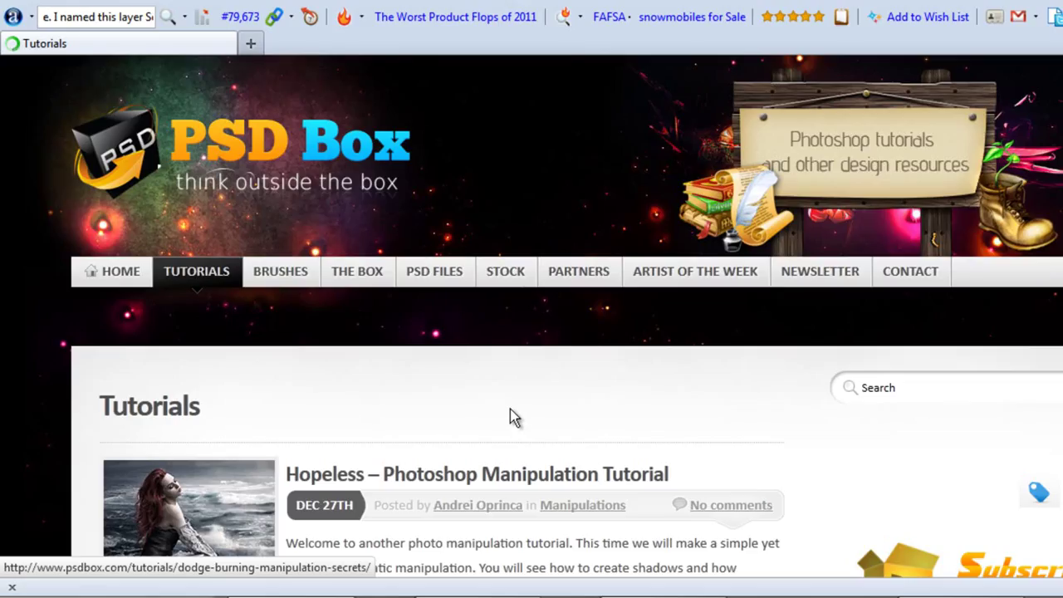
{"action": "scroll", "coordinate": [475, 453], "scroll_direction": "down", "scroll_amount": 3}
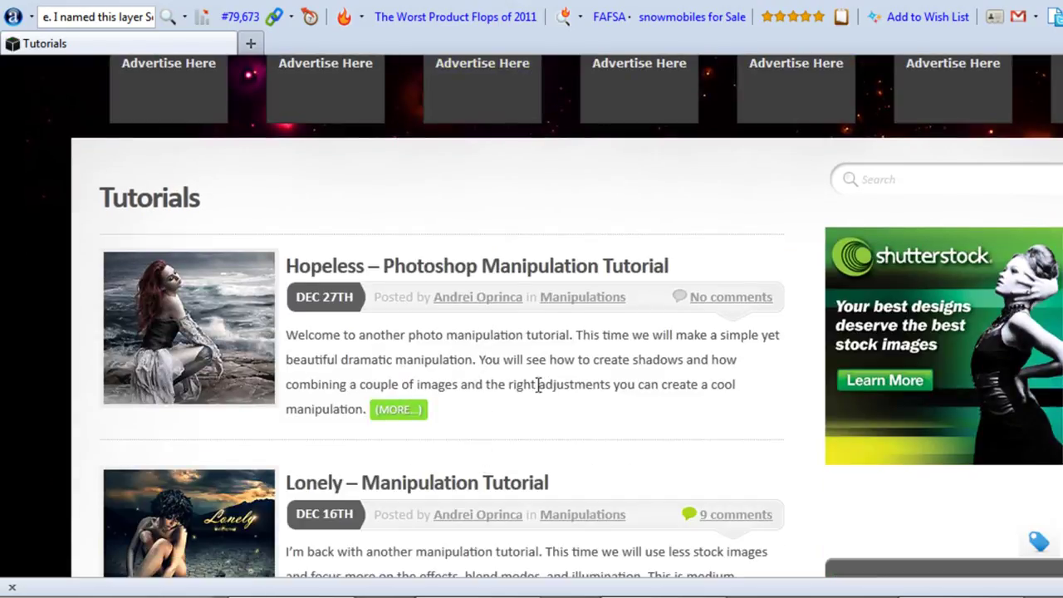
{"action": "scroll", "coordinate": [503, 278], "scroll_direction": "down", "scroll_amount": 1}
{"action": "scroll", "coordinate": [503, 278], "scroll_direction": "up", "scroll_amount": 1}
{"action": "left_click", "coordinate": [503, 273]}
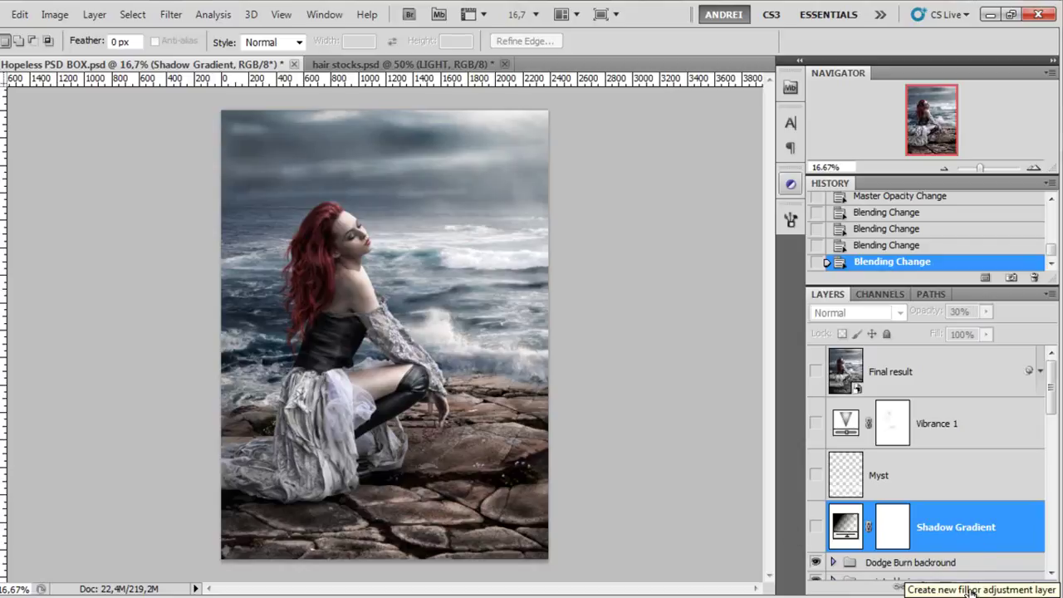
Switch back to Photoshop and compare the image with and without the Shadow Gradient layer
{"action": "left_click", "coordinate": [815, 527]}
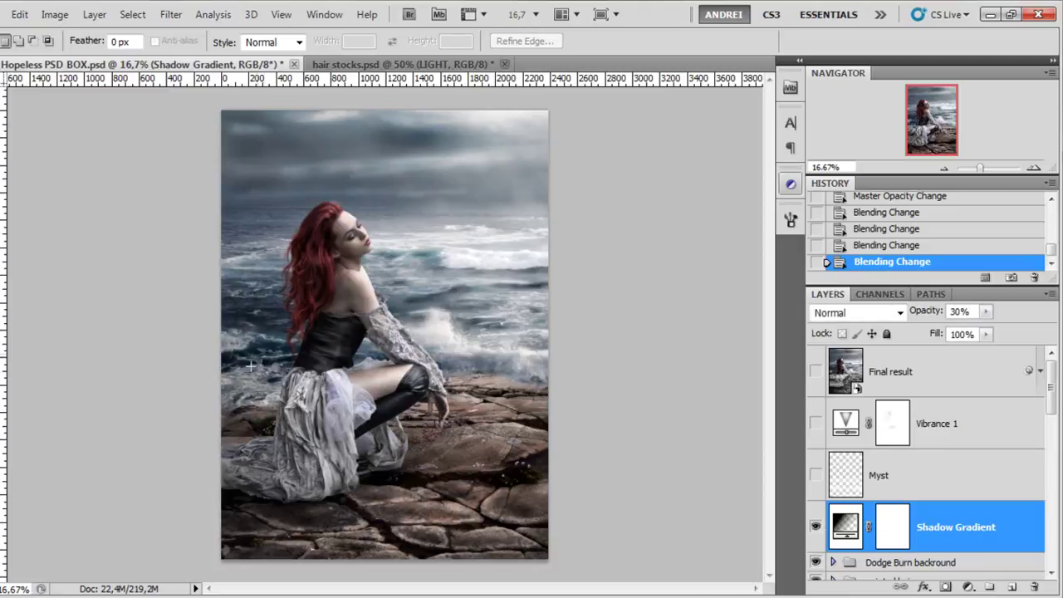
{"action": "left_click", "coordinate": [815, 528]}
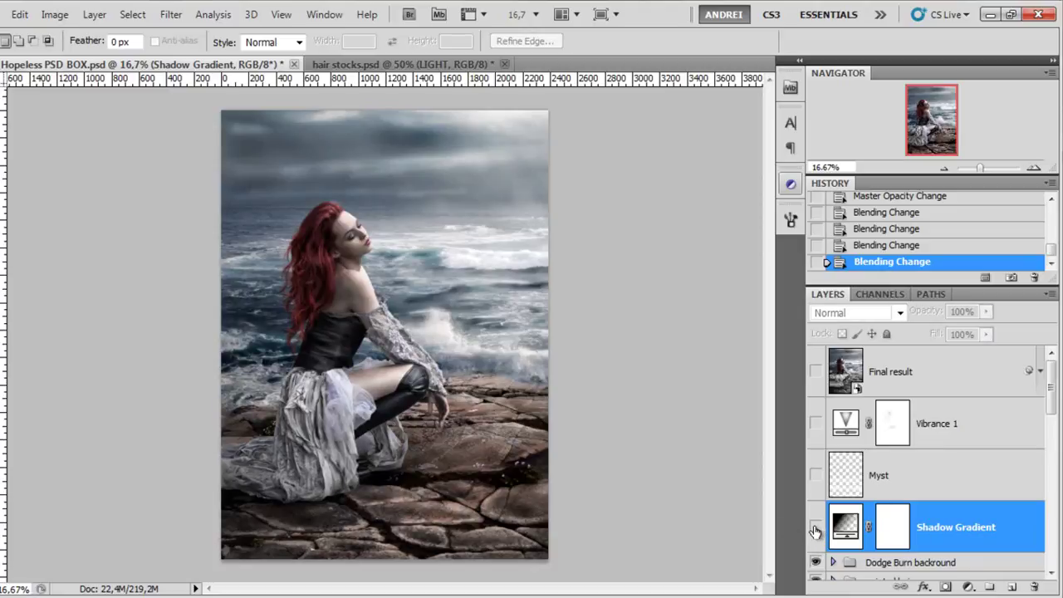
{"action": "left_click", "coordinate": [814, 528]}
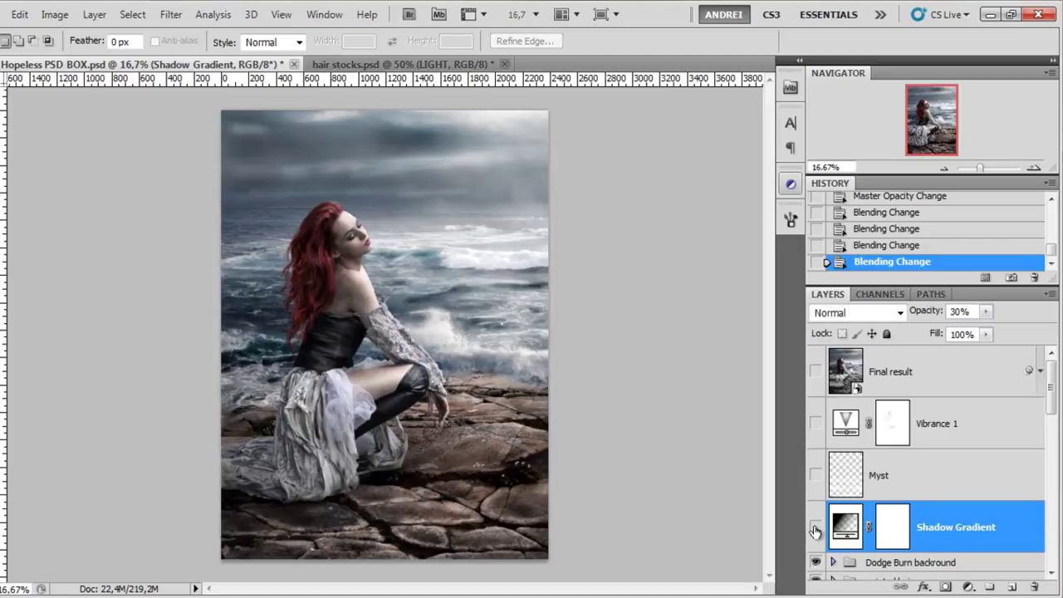
{"action": "left_click", "coordinate": [815, 530]}
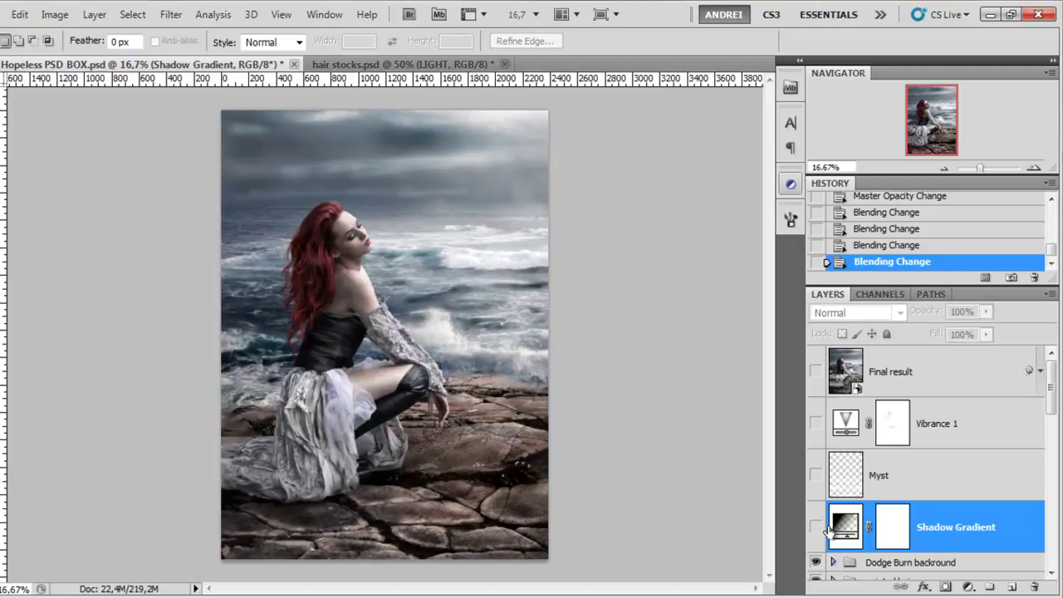
{"action": "left_click", "coordinate": [968, 588]}
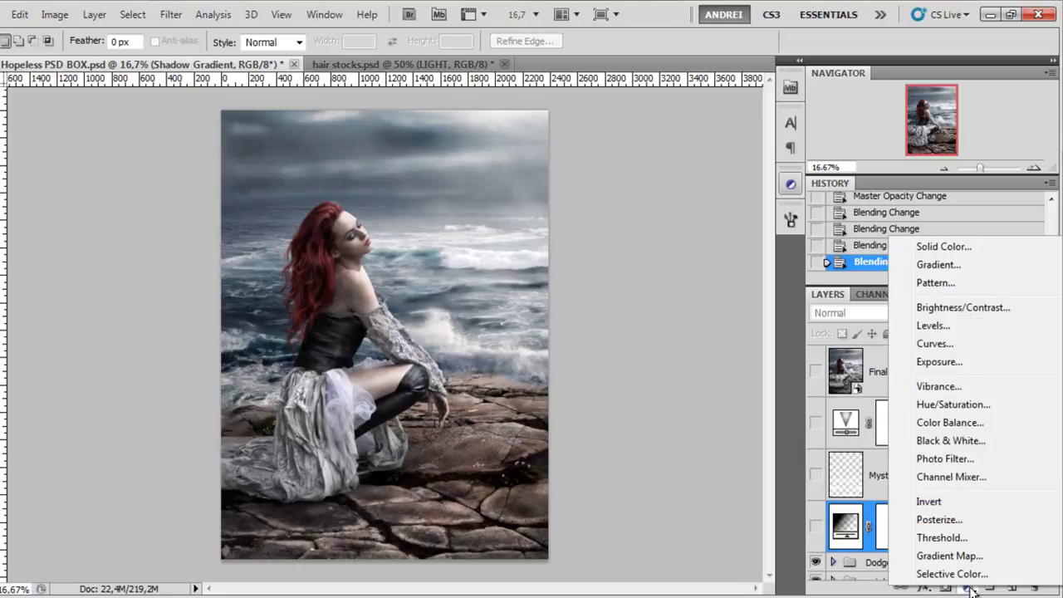
{"action": "left_click", "coordinate": [949, 267]}
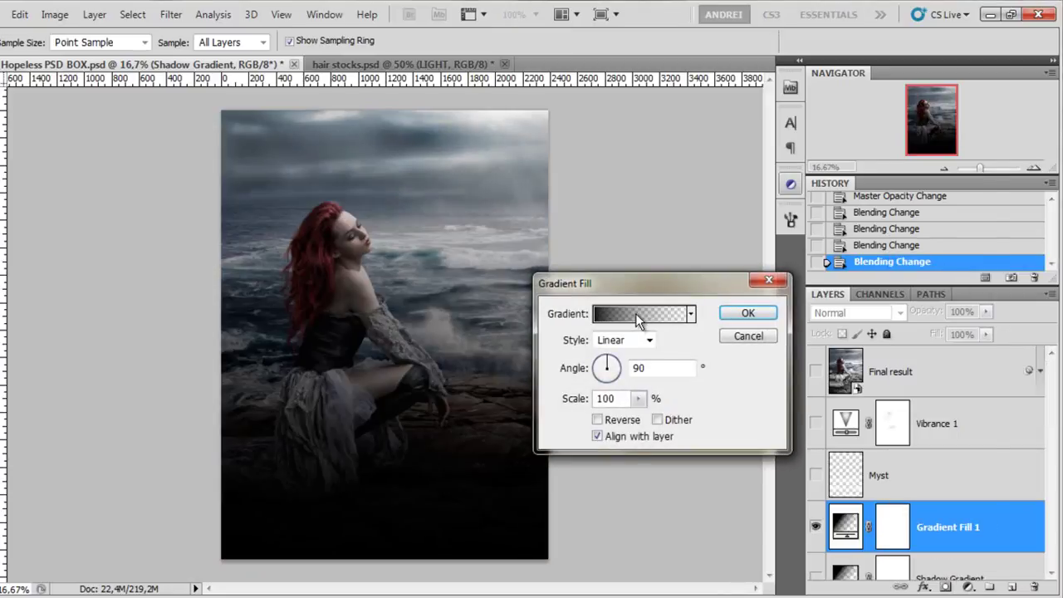
{"action": "left_click", "coordinate": [635, 313]}
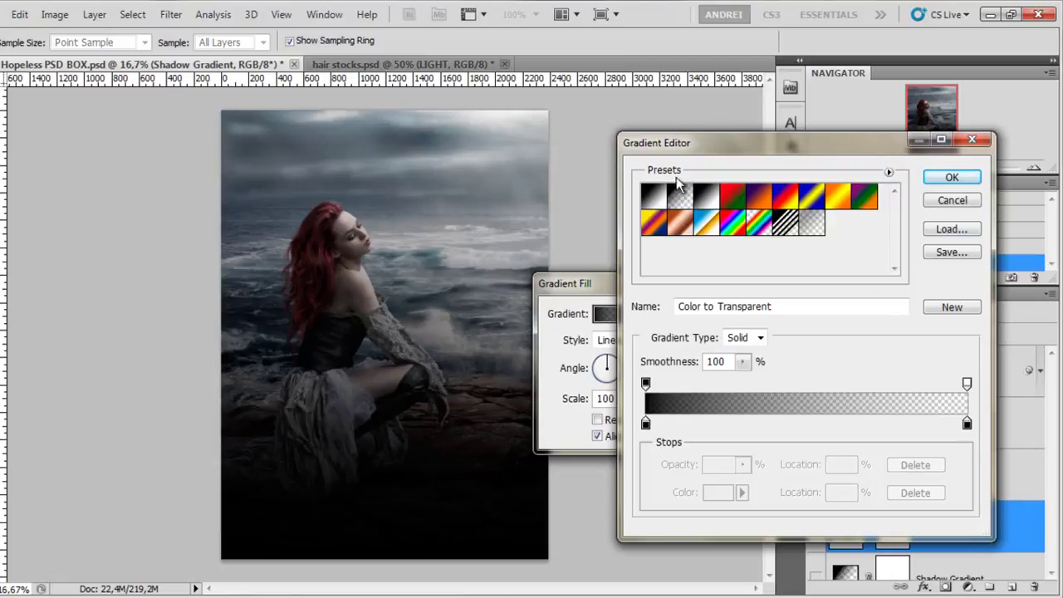
{"action": "left_click", "coordinate": [967, 206]}
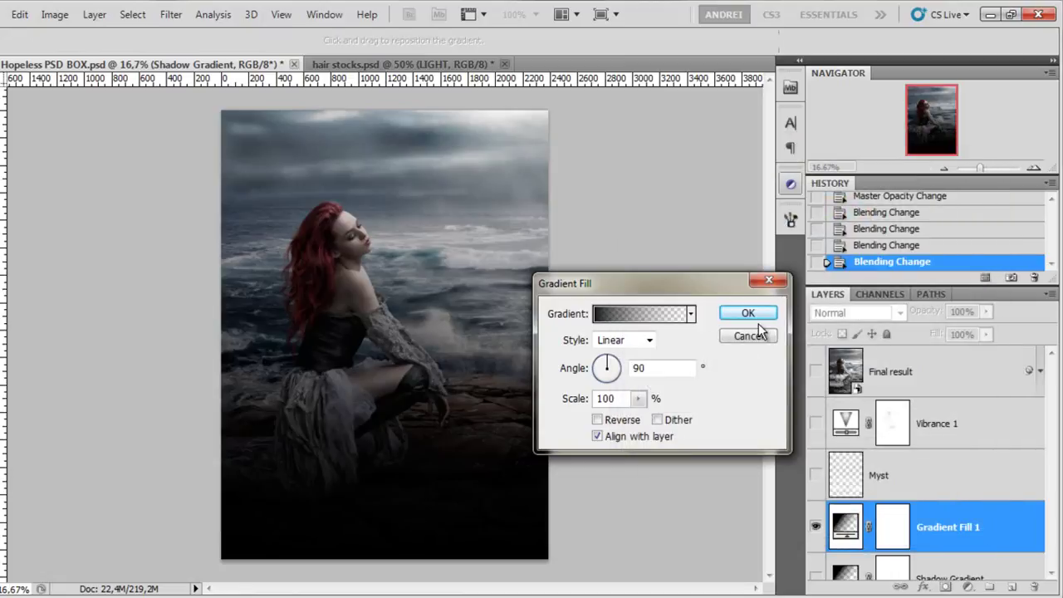
{"action": "left_click", "coordinate": [760, 334]}
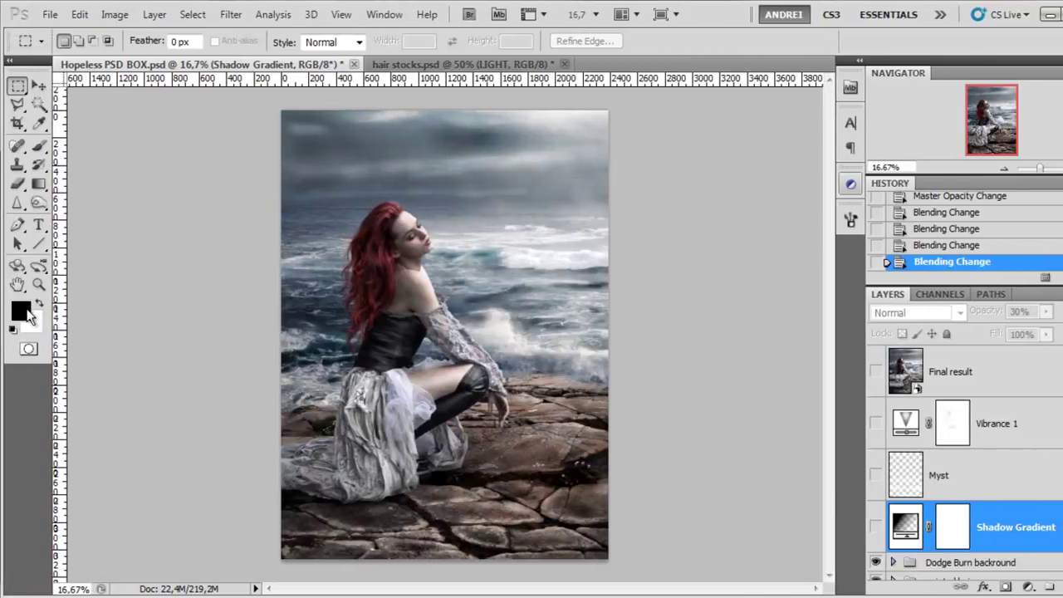
Add a linear black-to-transparent gradient fill layer with a 26.57° angle and 109% scale, repositioned toward the image's lower-left corner
{"action": "left_click", "coordinate": [1028, 587]}
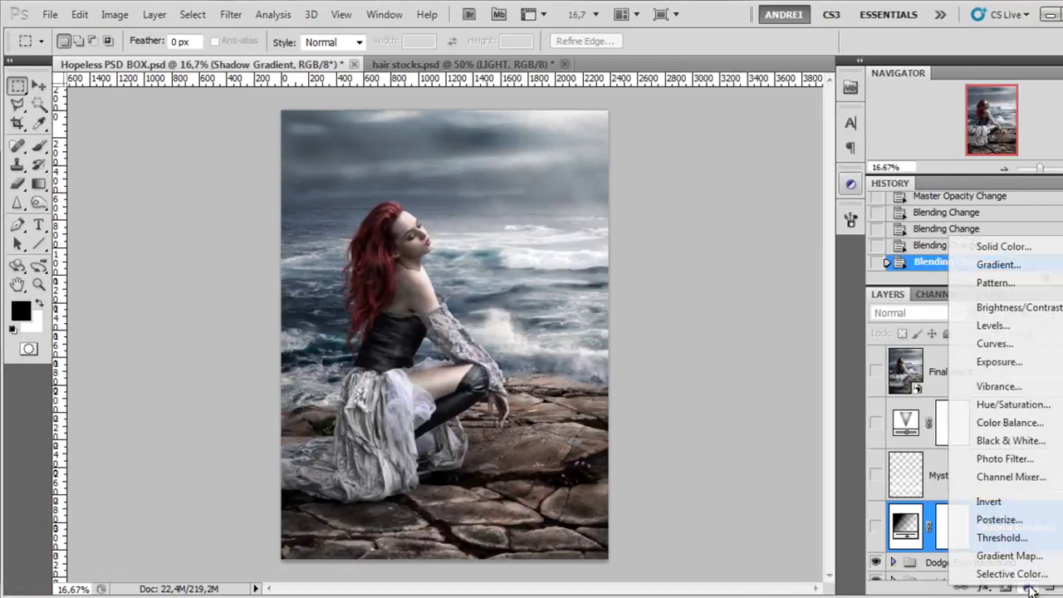
{"action": "left_click", "coordinate": [1009, 267]}
{"action": "left_click", "coordinate": [664, 313]}
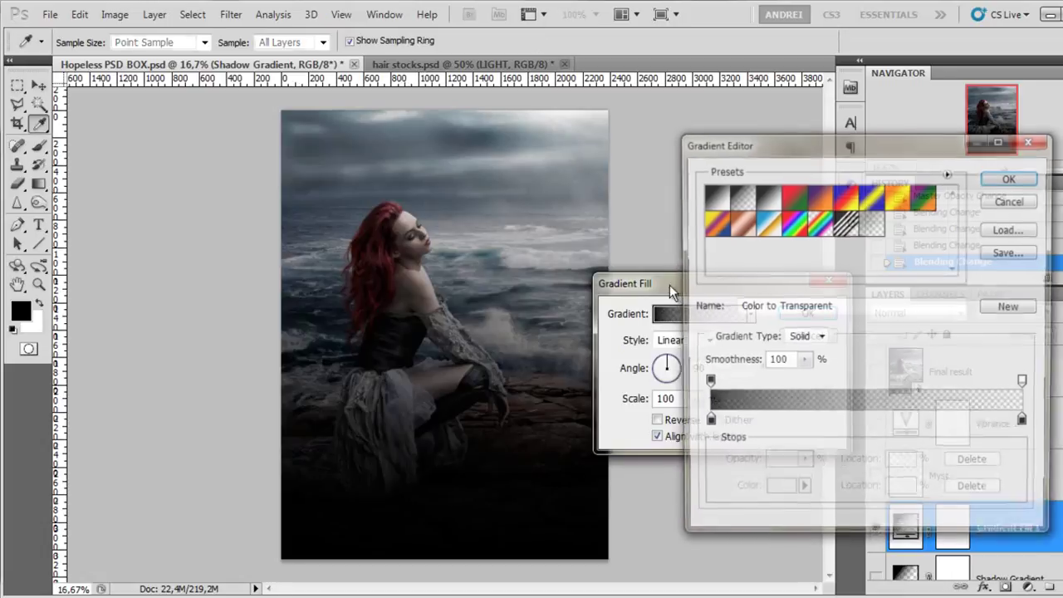
{"action": "left_click", "coordinate": [952, 178]}
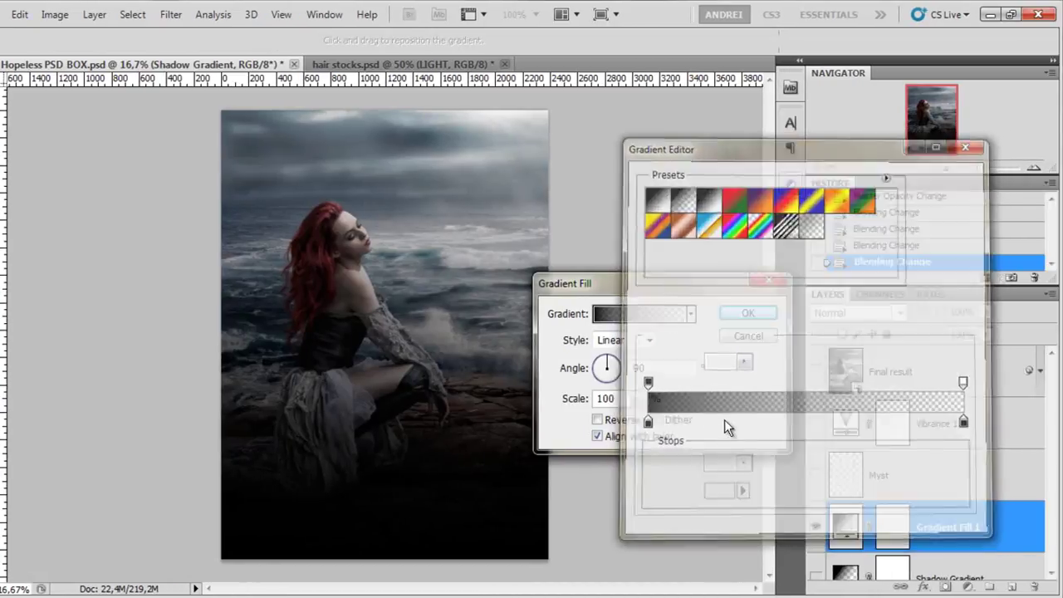
{"action": "left_click_drag", "start_coordinate": [613, 373], "coordinate": [627, 360]}
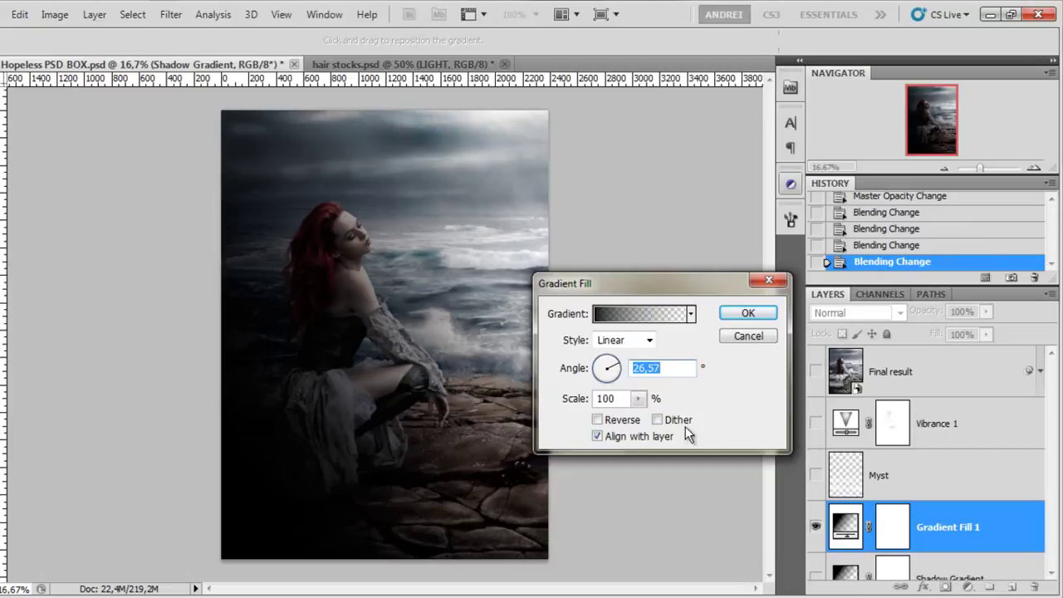
{"action": "left_click", "coordinate": [637, 400]}
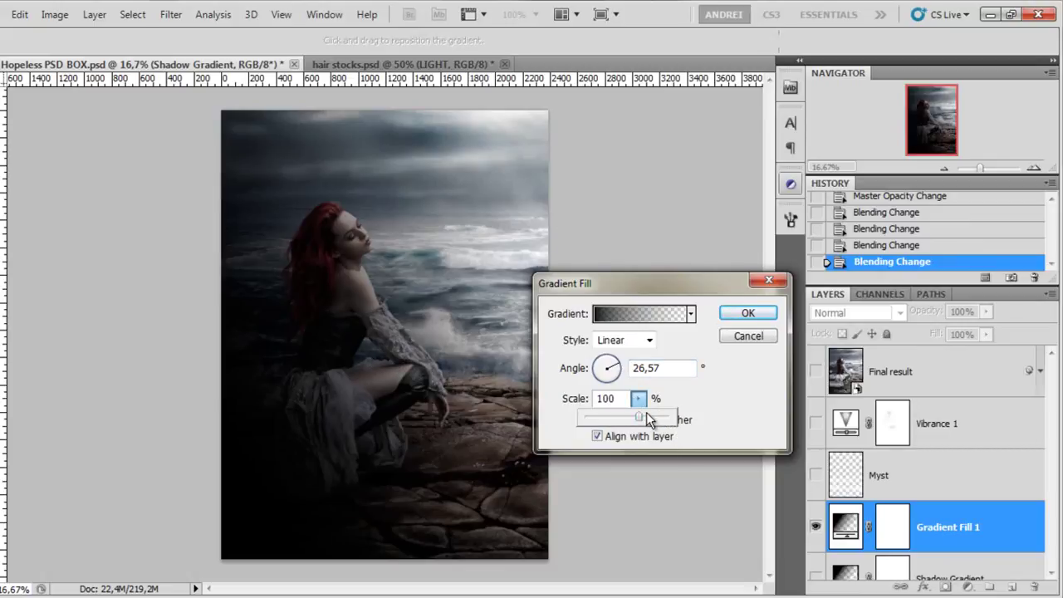
{"action": "left_click_drag", "start_coordinate": [647, 414], "coordinate": [647, 414]}
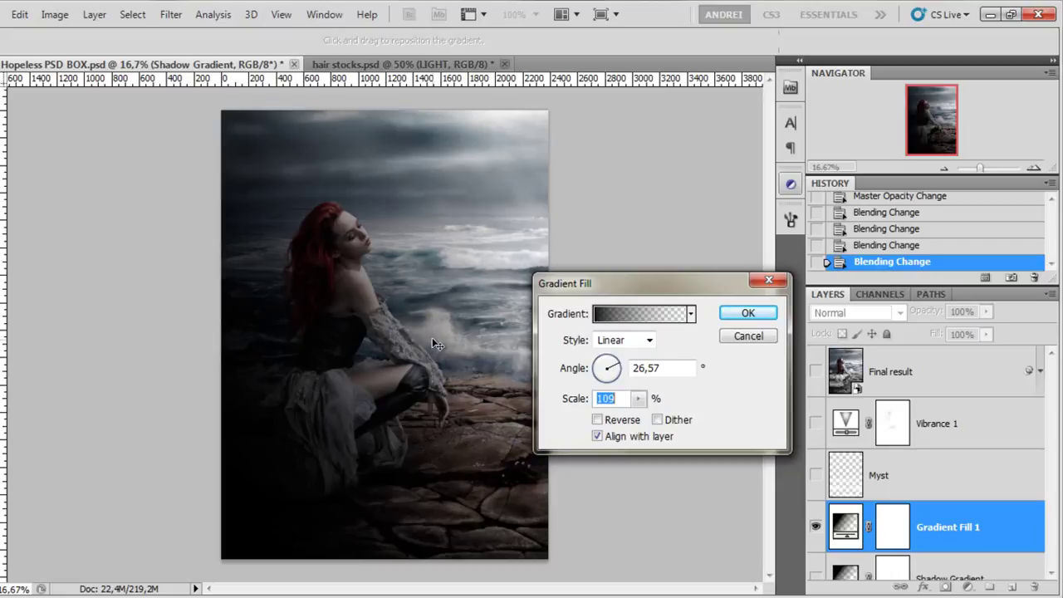
{"action": "left_click_drag", "start_coordinate": [432, 337], "coordinate": [274, 482]}
{"action": "left_click_drag", "start_coordinate": [303, 477], "coordinate": [318, 472]}
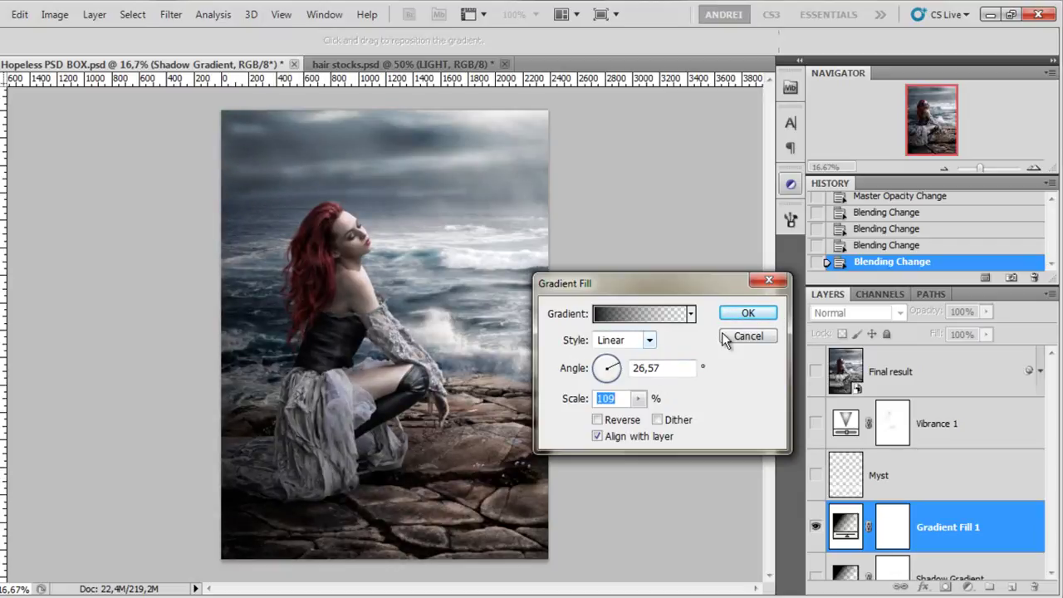
{"action": "left_click", "coordinate": [754, 313]}
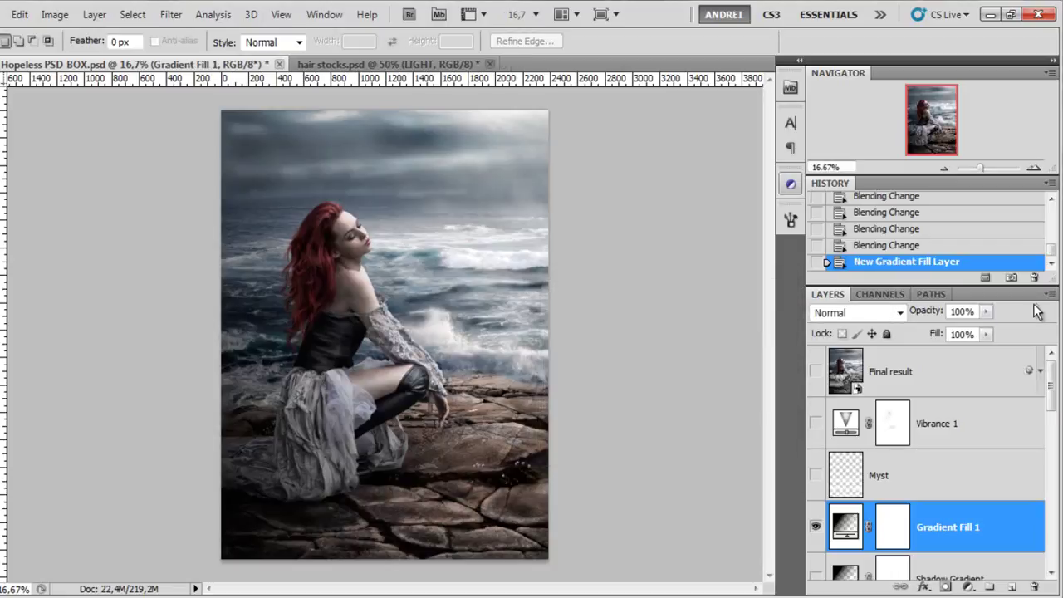
Set the new gradient fill layer's opacity to 32% and compare the image with and without it
{"action": "left_click", "coordinate": [988, 311]}
{"action": "left_click_drag", "start_coordinate": [937, 330], "coordinate": [929, 333]}
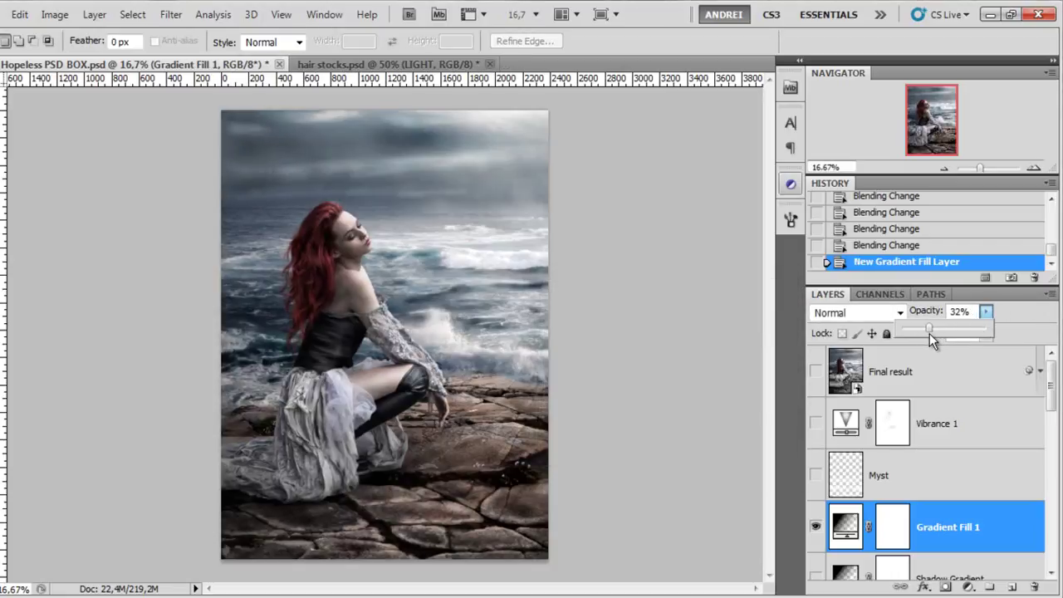
{"action": "left_click", "coordinate": [815, 527]}
{"action": "left_click", "coordinate": [816, 528]}
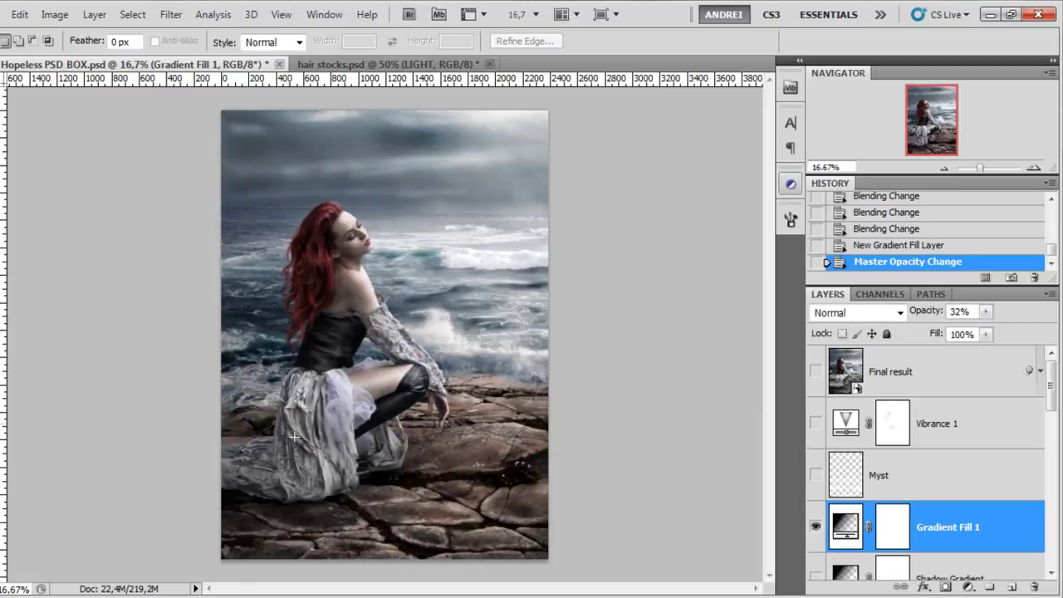
Delete the trial gradient fill layer and show the existing Shadow Gradient layer
{"action": "left_click_drag", "start_coordinate": [1036, 536], "coordinate": [1038, 588]}
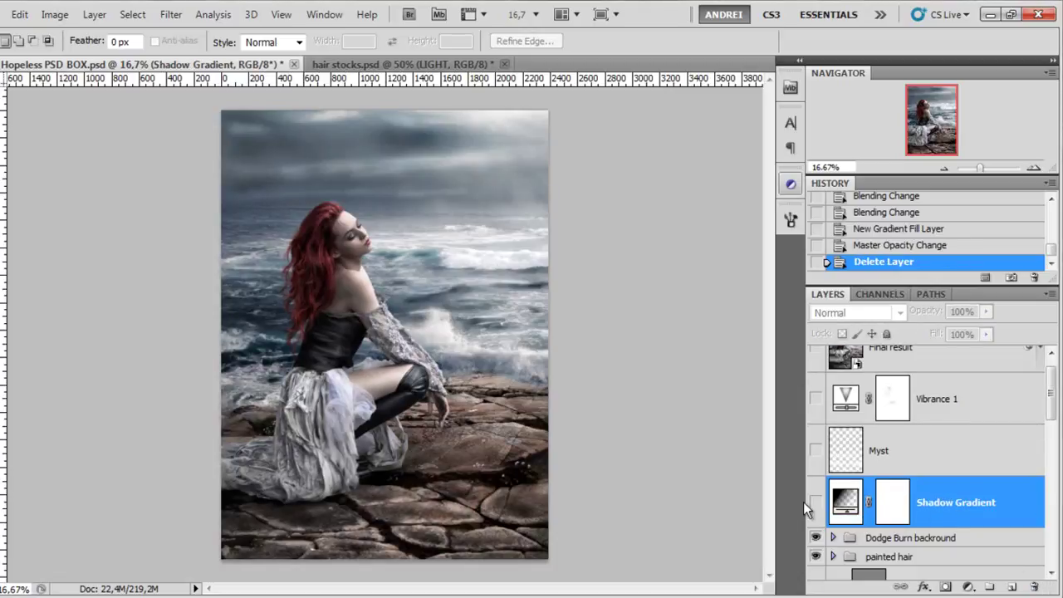
{"action": "left_click", "coordinate": [815, 501]}
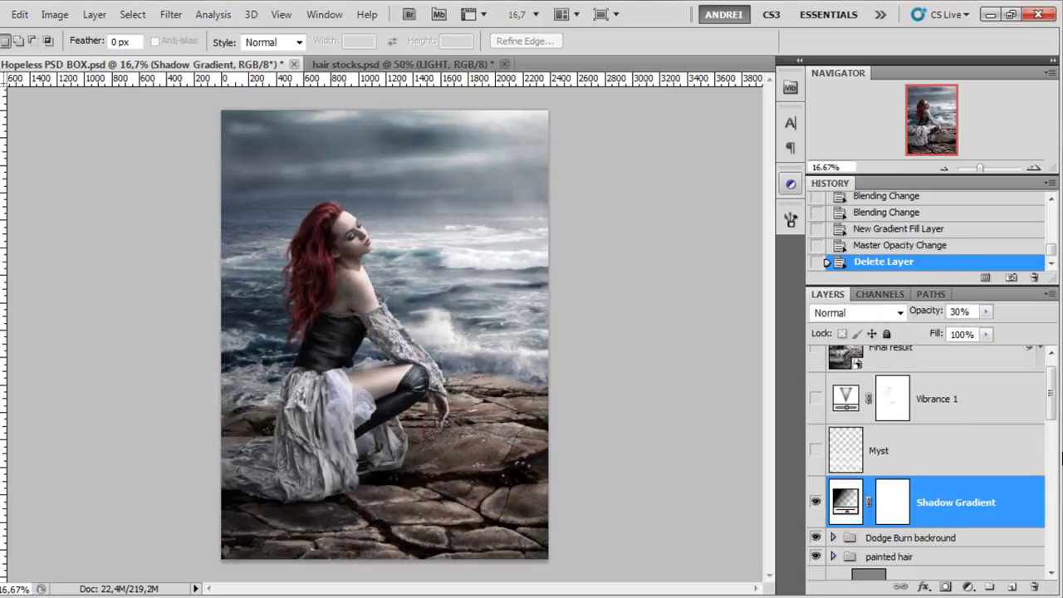
Rename the Myst layer to Mist and compare the image with and without it
{"action": "left_click", "coordinate": [971, 437]}
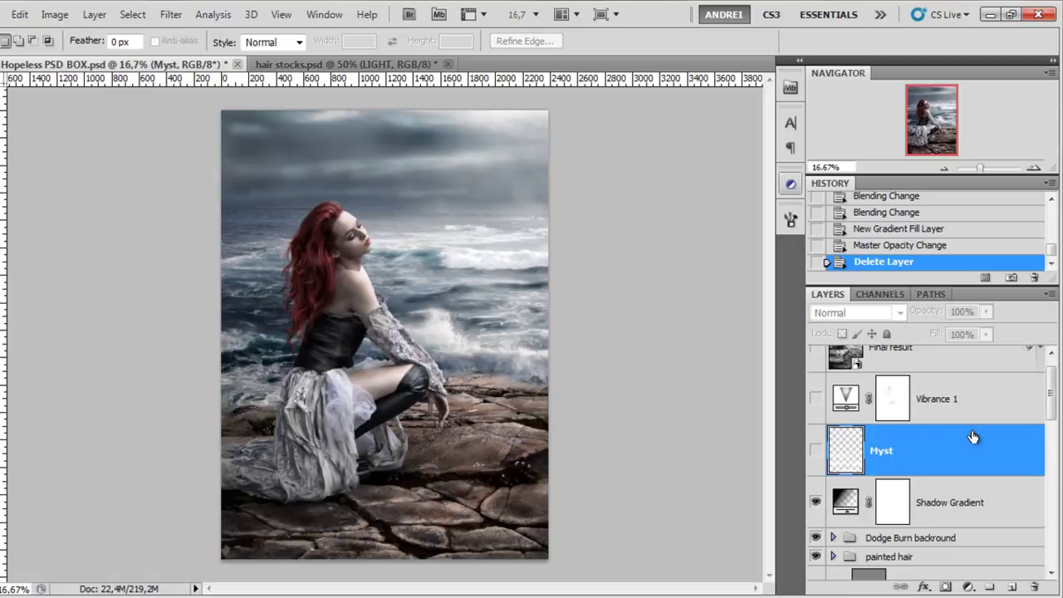
{"action": "double_click", "coordinate": [880, 452]}
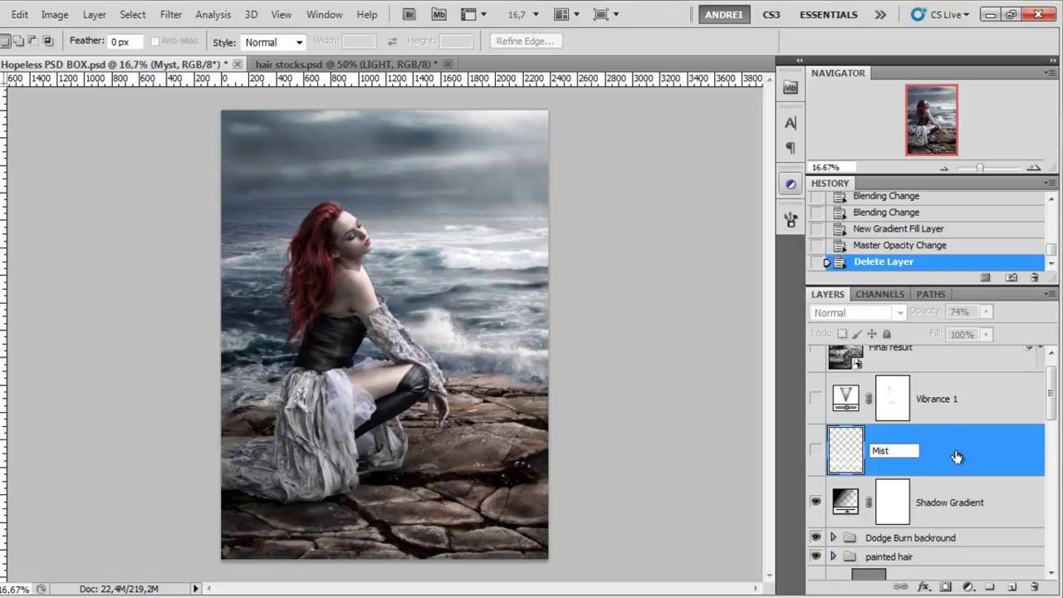
{"action": "key", "text": "Return"}
{"action": "left_click", "coordinate": [816, 452]}
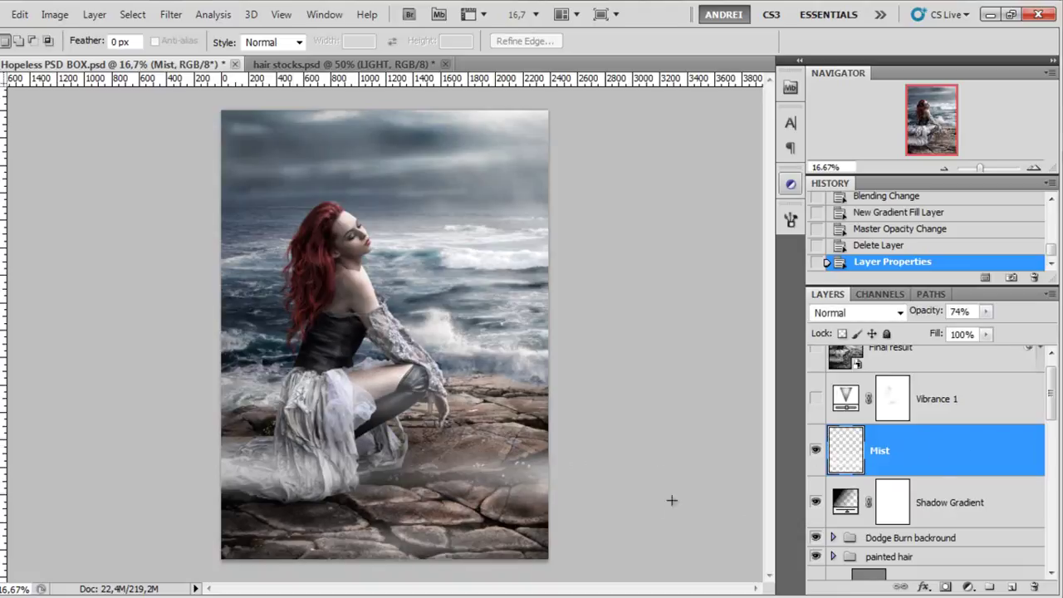
{"action": "left_click", "coordinate": [815, 452]}
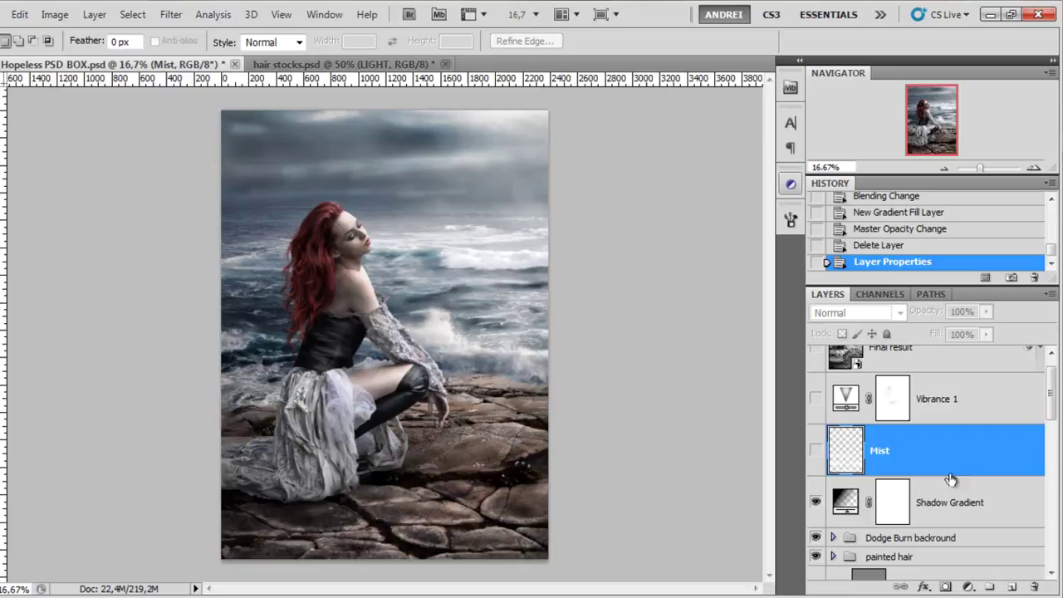
Add a new layer above Mist and set up a soft round brush at 442 px with 0% hardness
{"action": "left_click", "coordinate": [1013, 587]}
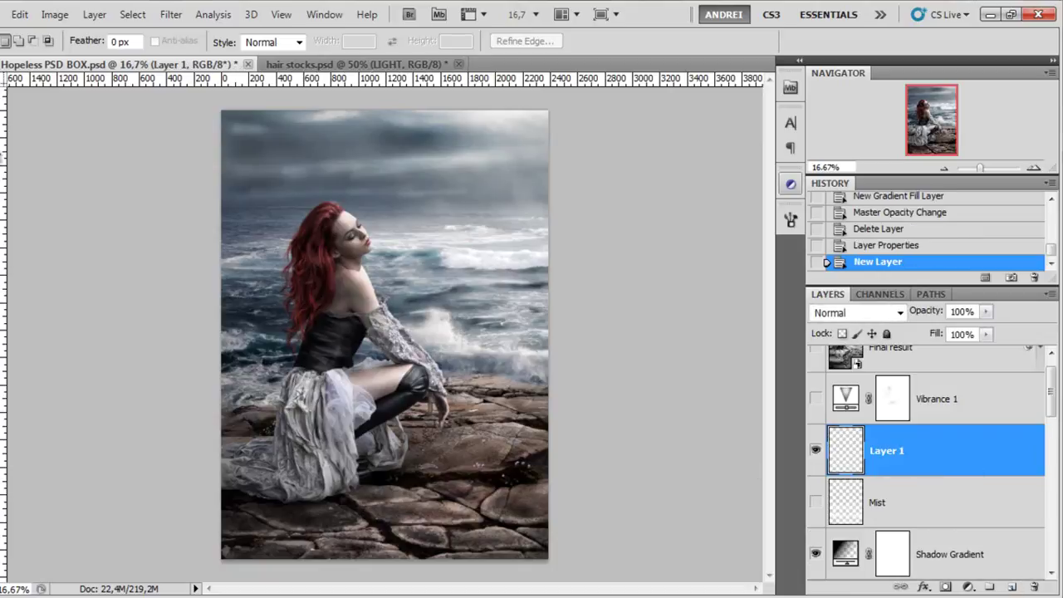
{"action": "key", "text": "b"}
{"action": "right_click", "coordinate": [299, 307]}
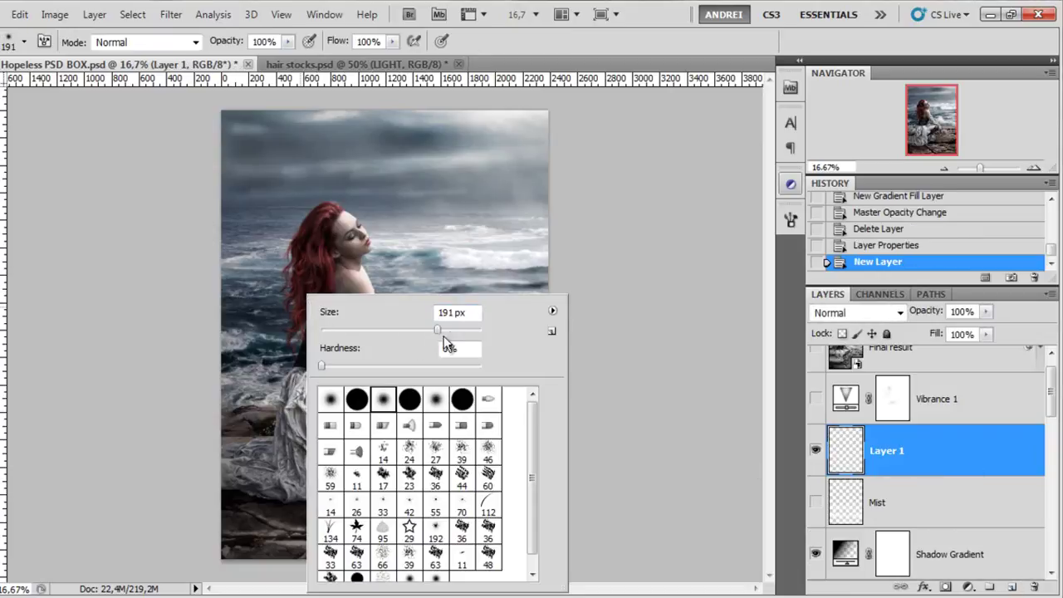
{"action": "left_click_drag", "start_coordinate": [443, 335], "coordinate": [463, 334]}
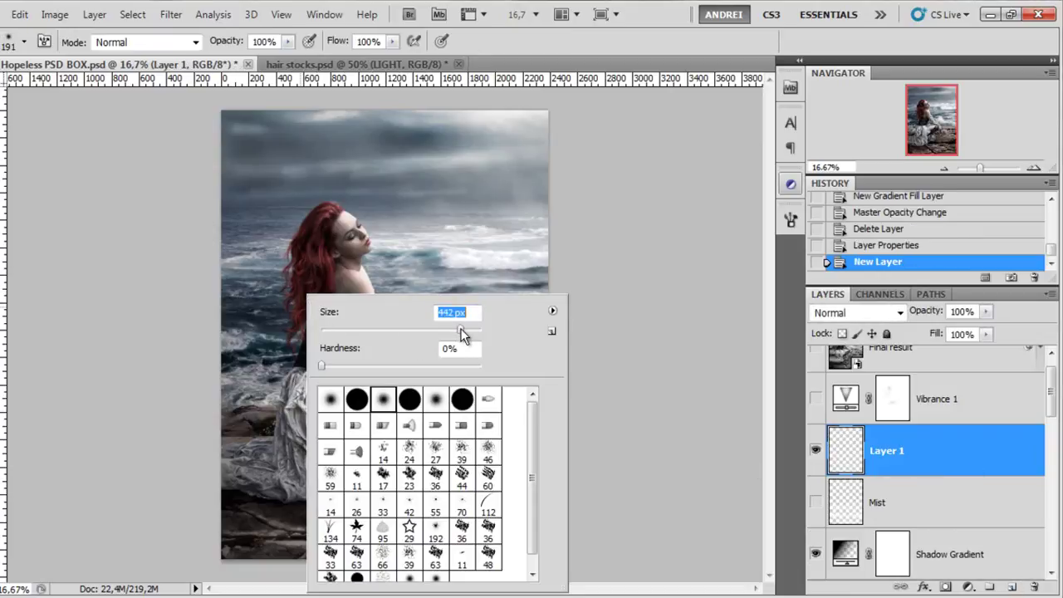
{"action": "left_click", "coordinate": [323, 365]}
{"action": "left_click", "coordinate": [557, 53]}
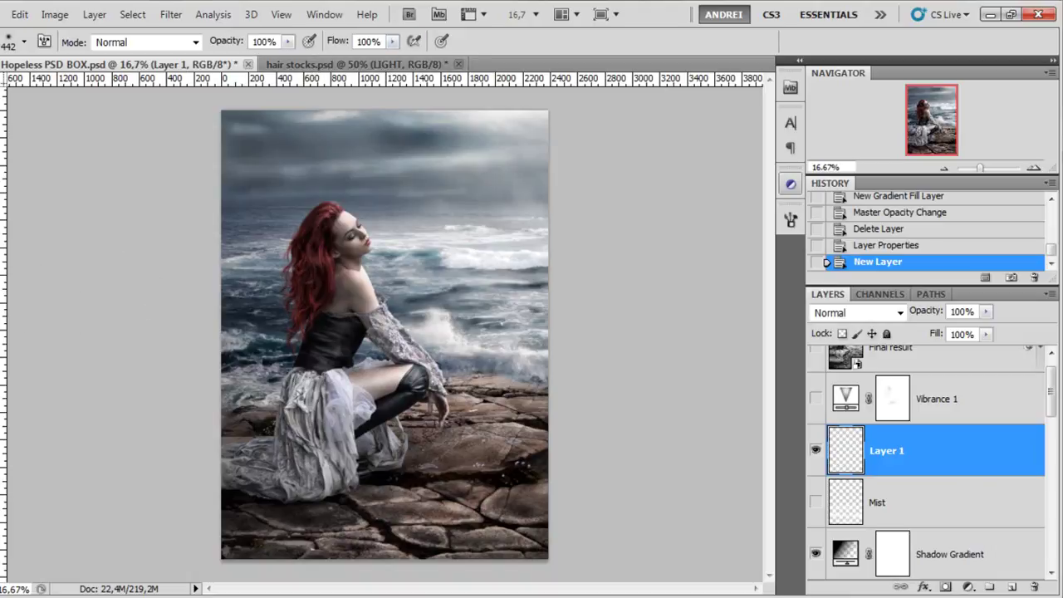
Paint scattered soft white strokes over the skirt, rocks and shoreline, using brush sizes of 442, 119 and 453 px
{"action": "left_click_drag", "start_coordinate": [162, 433], "coordinate": [402, 436]}
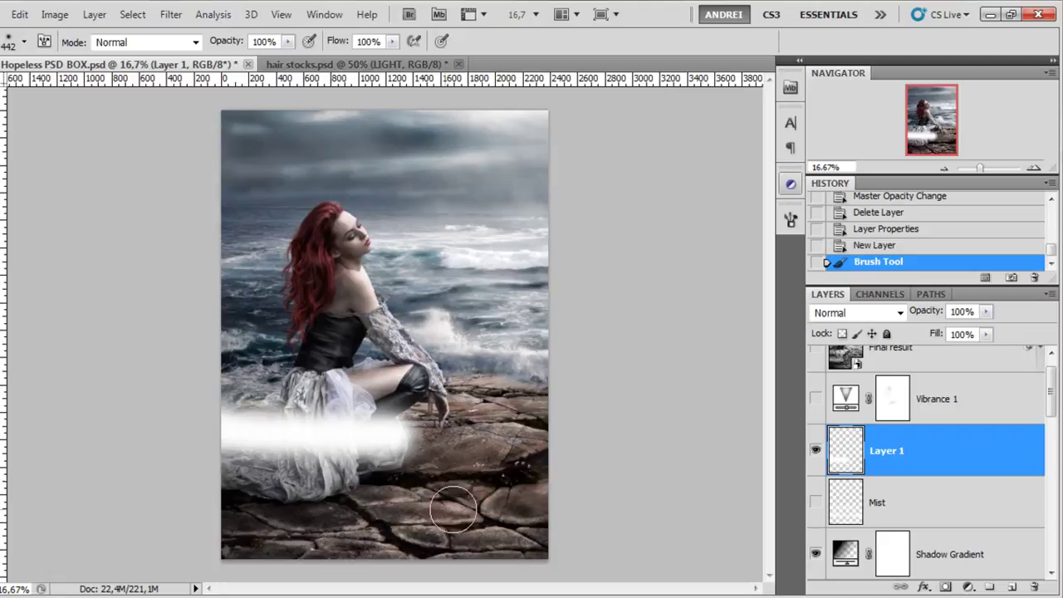
{"action": "left_click", "coordinate": [538, 495]}
{"action": "right_click", "coordinate": [559, 383]}
{"action": "right_click", "coordinate": [536, 361]}
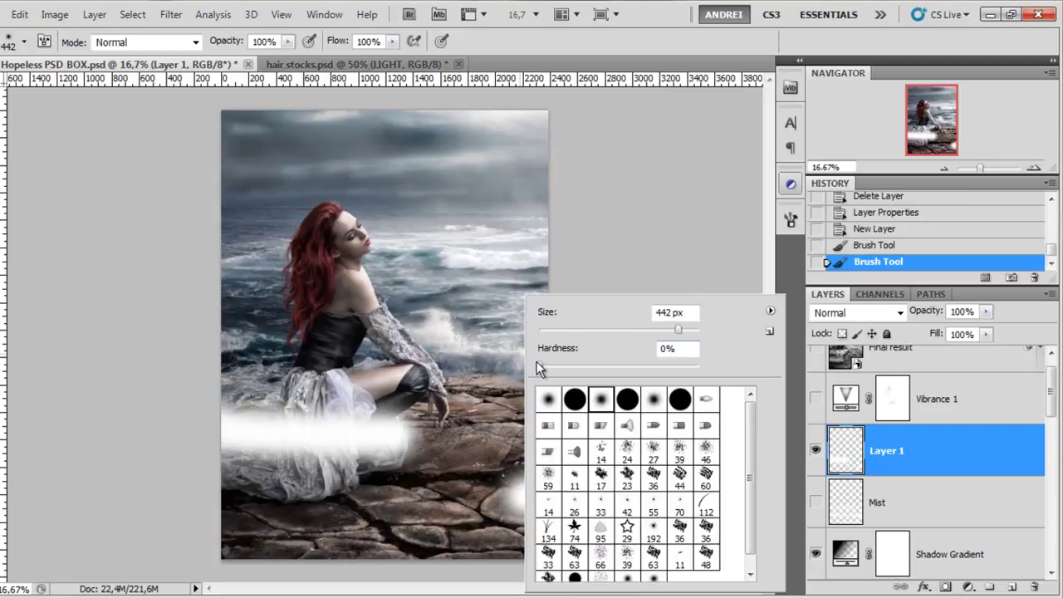
{"action": "left_click", "coordinate": [625, 330]}
{"action": "left_click_drag", "start_coordinate": [178, 502], "coordinate": [306, 501]}
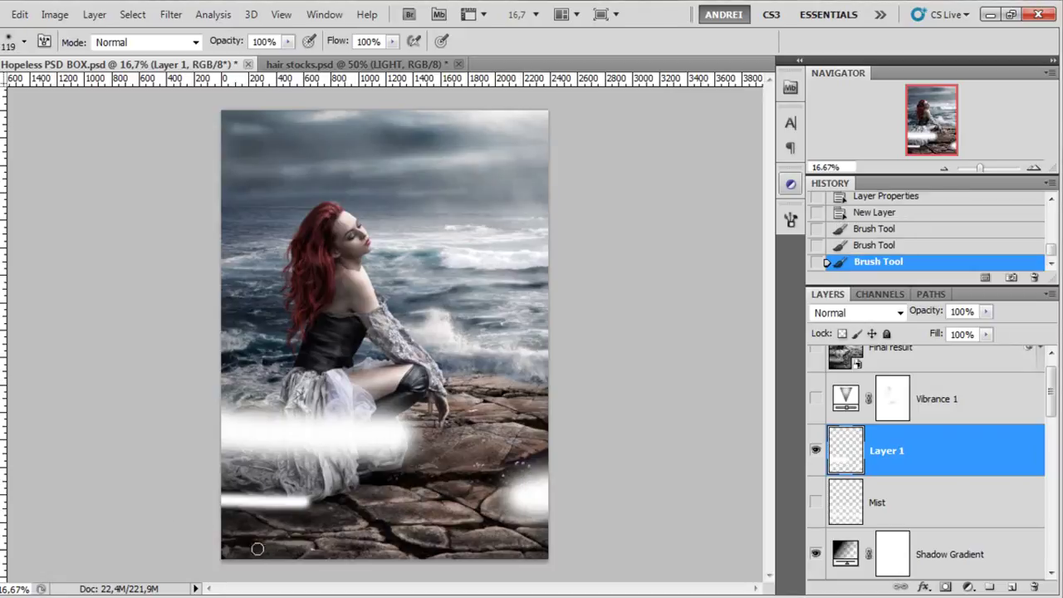
{"action": "right_click", "coordinate": [409, 497]}
{"action": "left_click", "coordinate": [570, 331]}
{"action": "left_click_drag", "start_coordinate": [174, 358], "coordinate": [236, 369]}
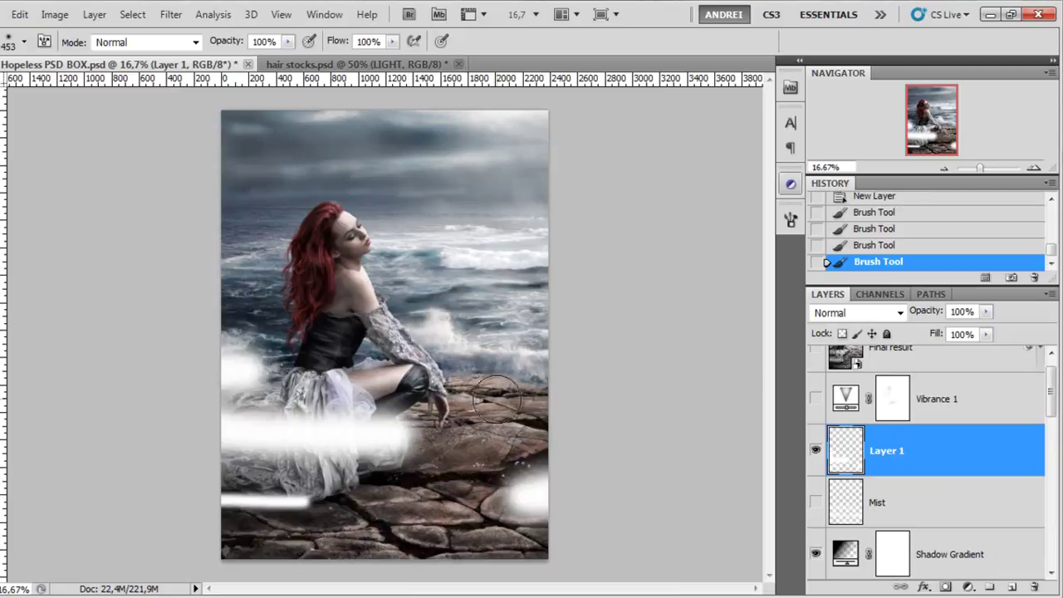
{"action": "left_click", "coordinate": [498, 407]}
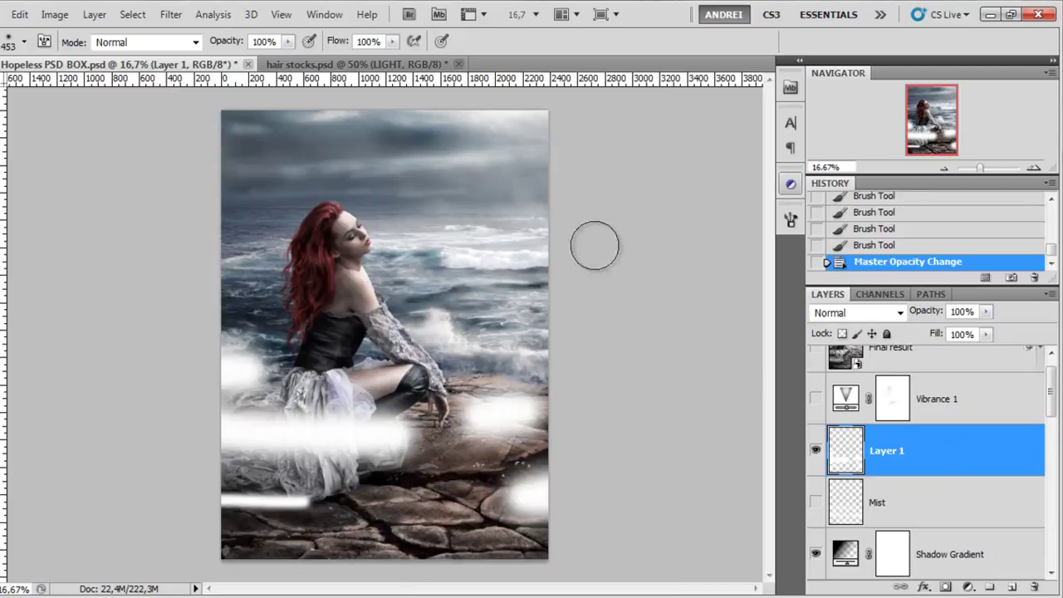
Apply a Motion Blur to the white strokes with a 0° angle and a distance of 998 pixels
{"action": "left_click", "coordinate": [170, 15]}
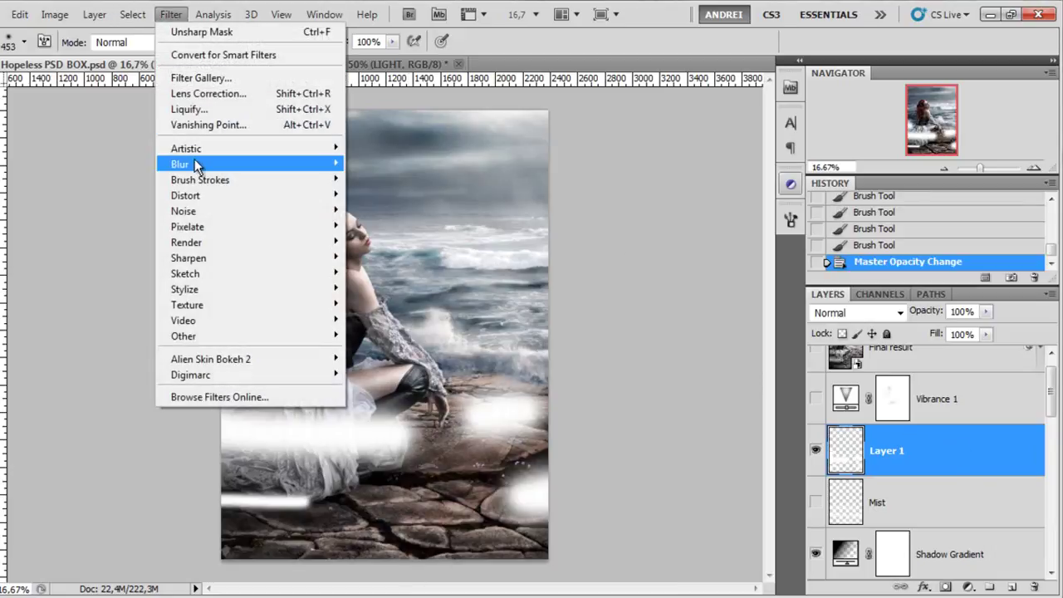
{"action": "mouse_move", "coordinate": [211, 165]}
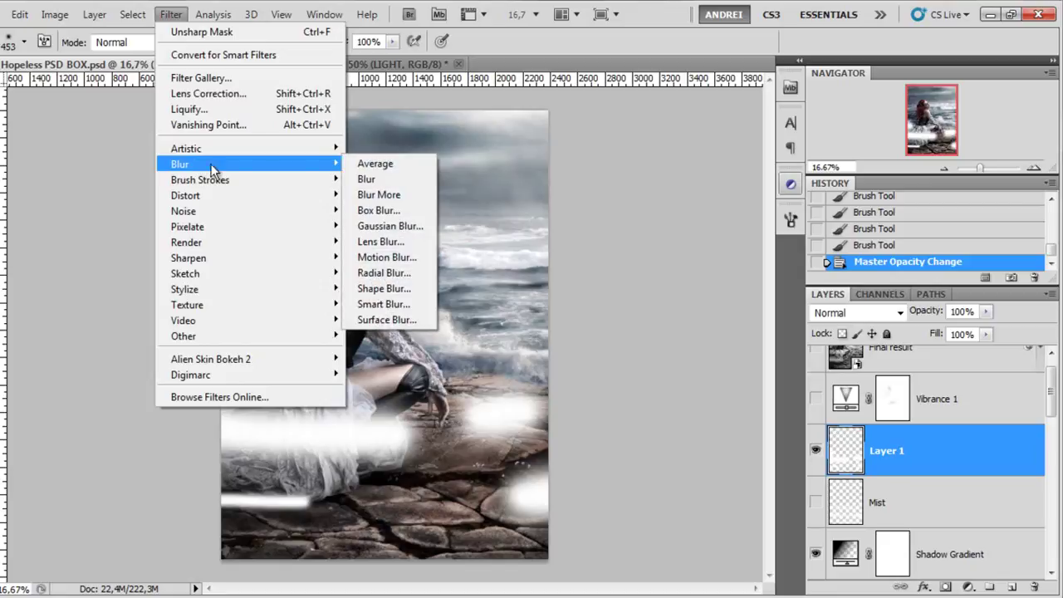
{"action": "left_click", "coordinate": [387, 257]}
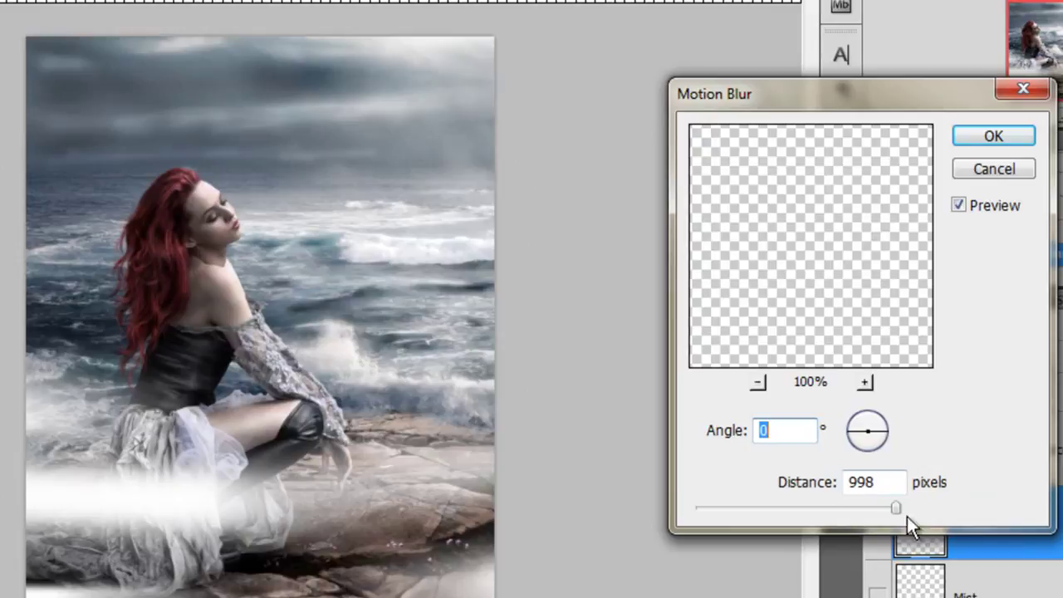
{"action": "left_click", "coordinate": [995, 137]}
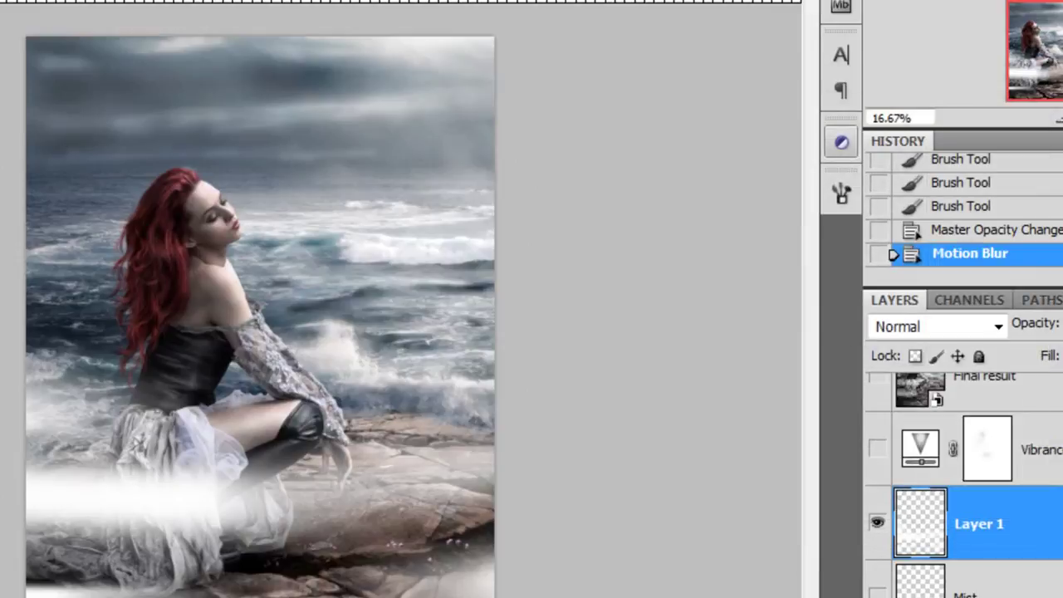
Apply the same Motion Blur again to the white strokes and lower the layer's opacity to 51%
{"action": "key", "text": "alt+t"}
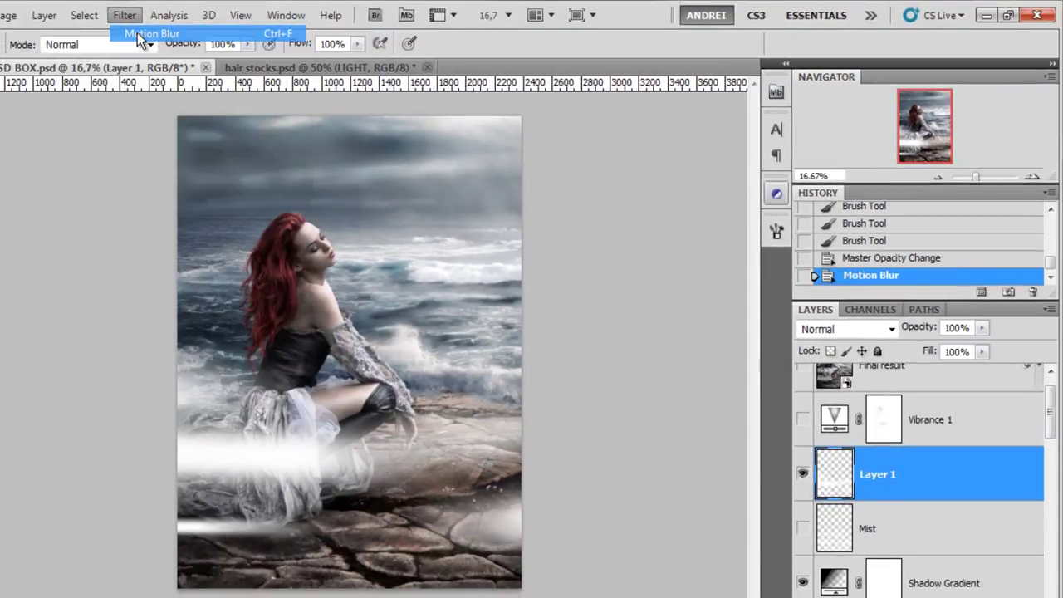
{"action": "key", "text": "Return"}
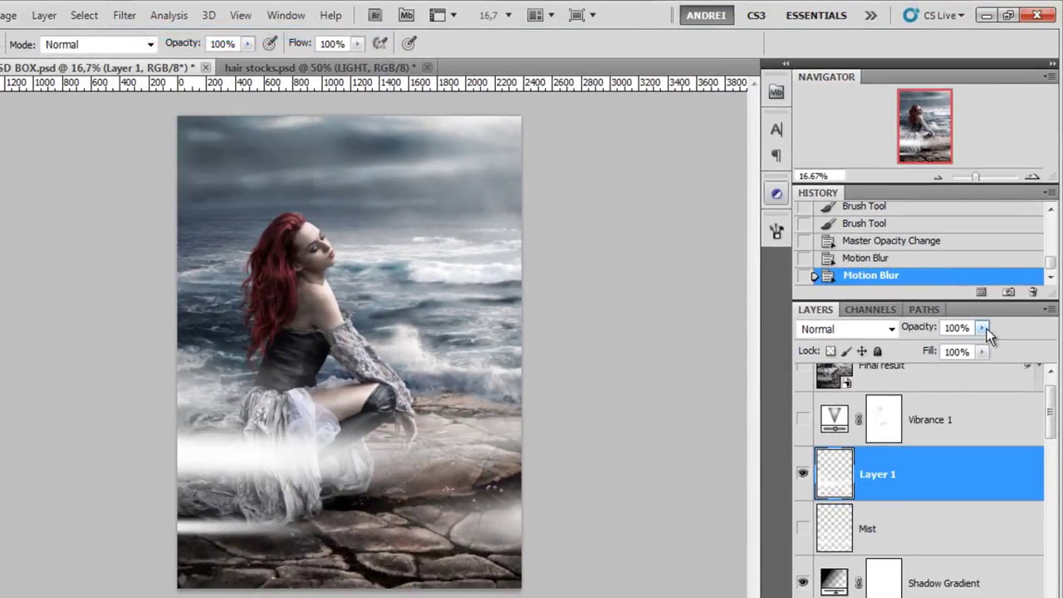
{"action": "left_click_drag", "start_coordinate": [985, 329], "coordinate": [941, 351]}
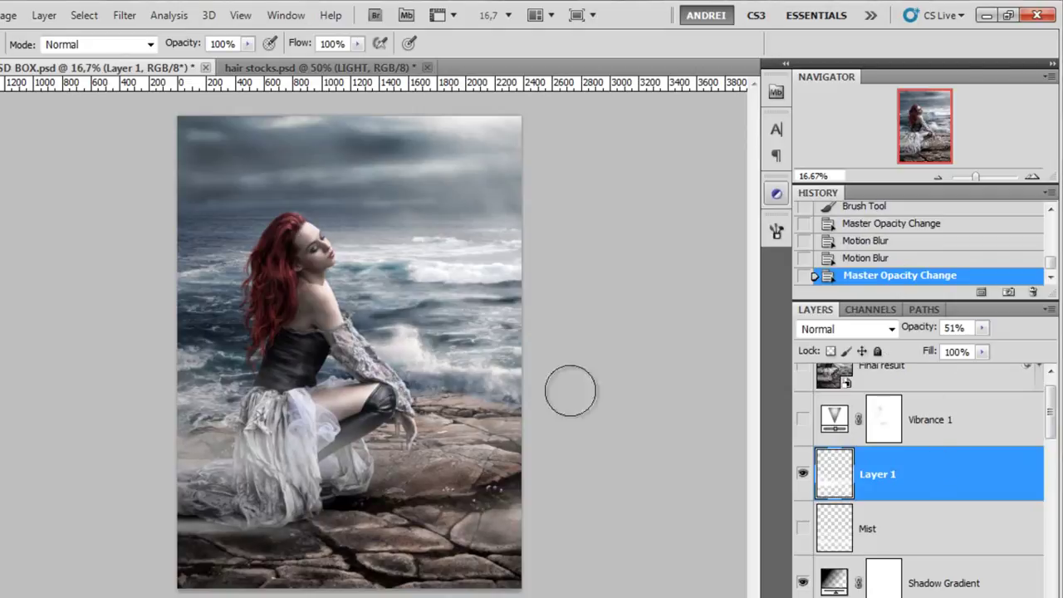
Delete the demonstration layer of blurred strokes and show the original Mist layer again
{"action": "left_click_drag", "start_coordinate": [903, 481], "coordinate": [1035, 597]}
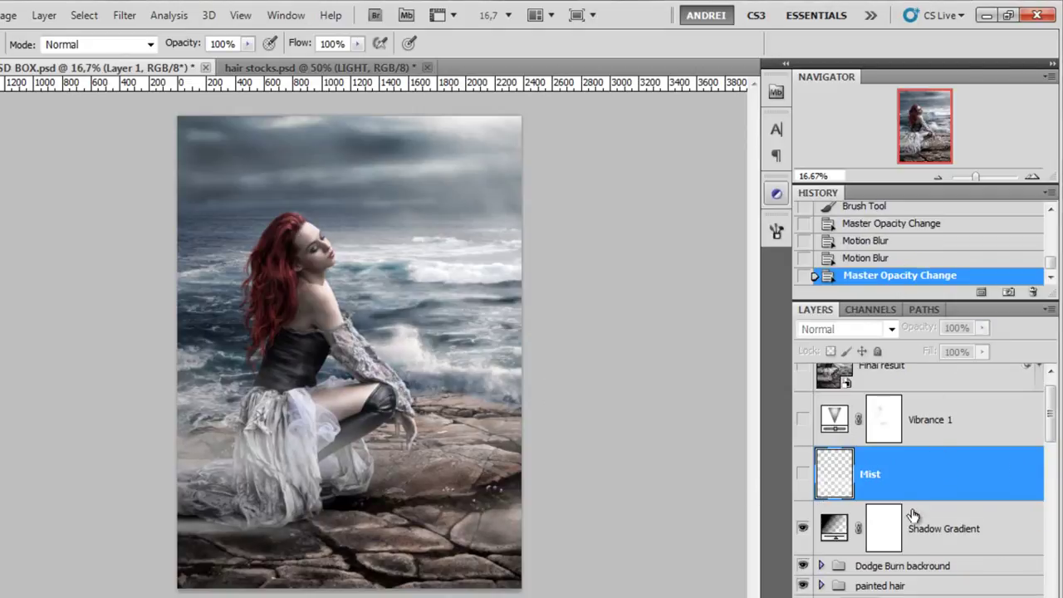
{"action": "left_click", "coordinate": [803, 474]}
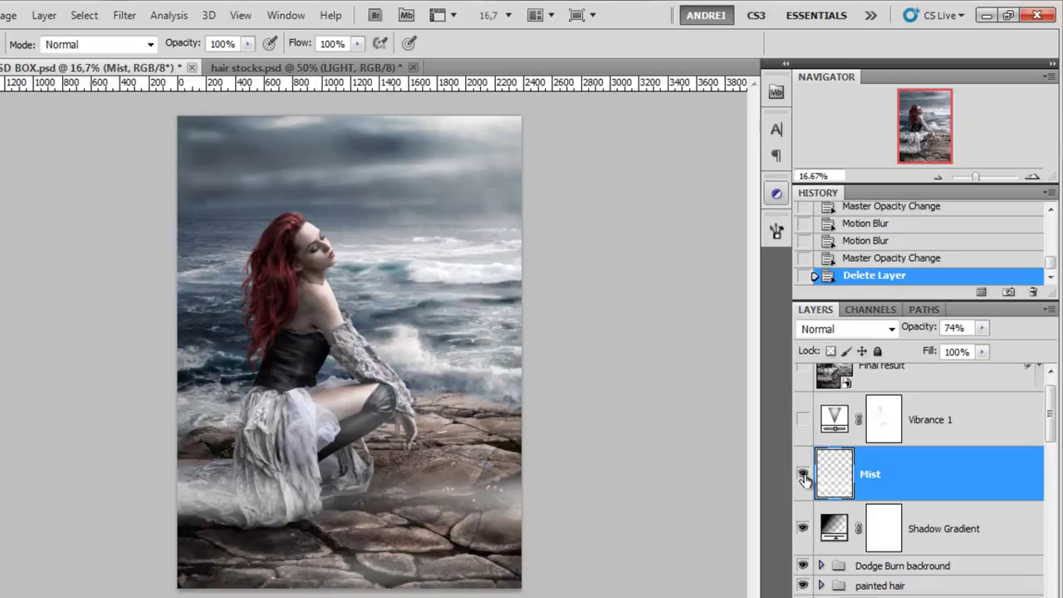
Show the Vibrance 1 layer, open its adjustment settings, and compare the image with and without it
{"action": "left_click", "coordinate": [971, 437]}
{"action": "left_click_drag", "start_coordinate": [1053, 440], "coordinate": [1051, 426]}
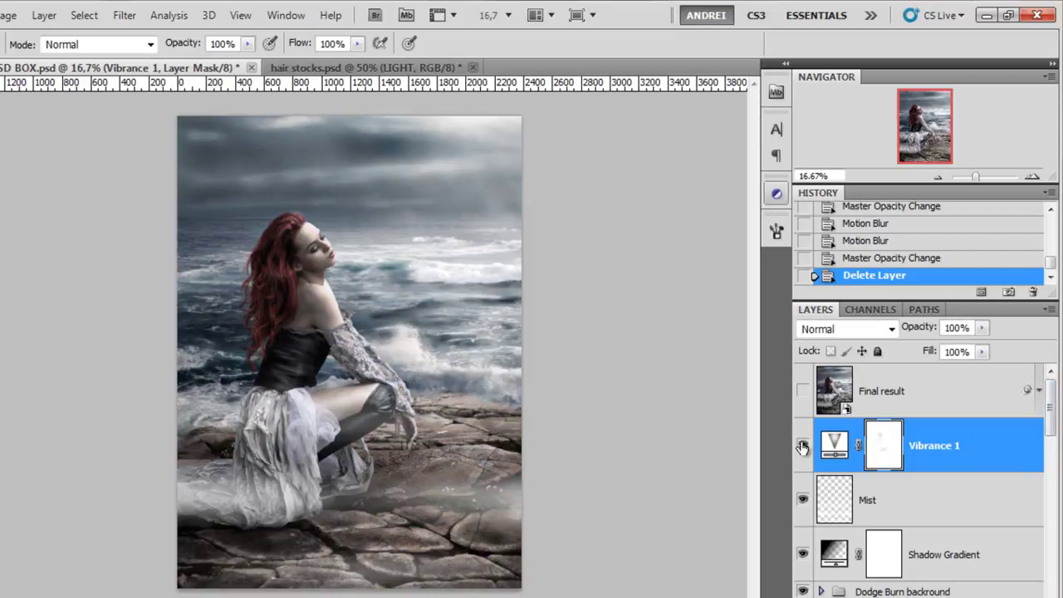
{"action": "double_click", "coordinate": [830, 447]}
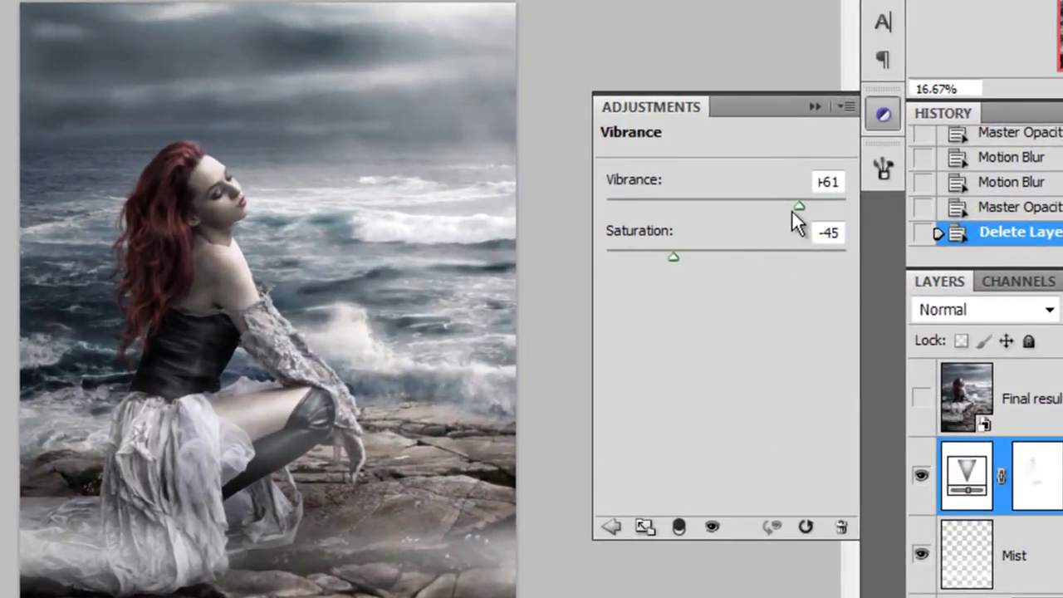
{"action": "left_click", "coordinate": [921, 474]}
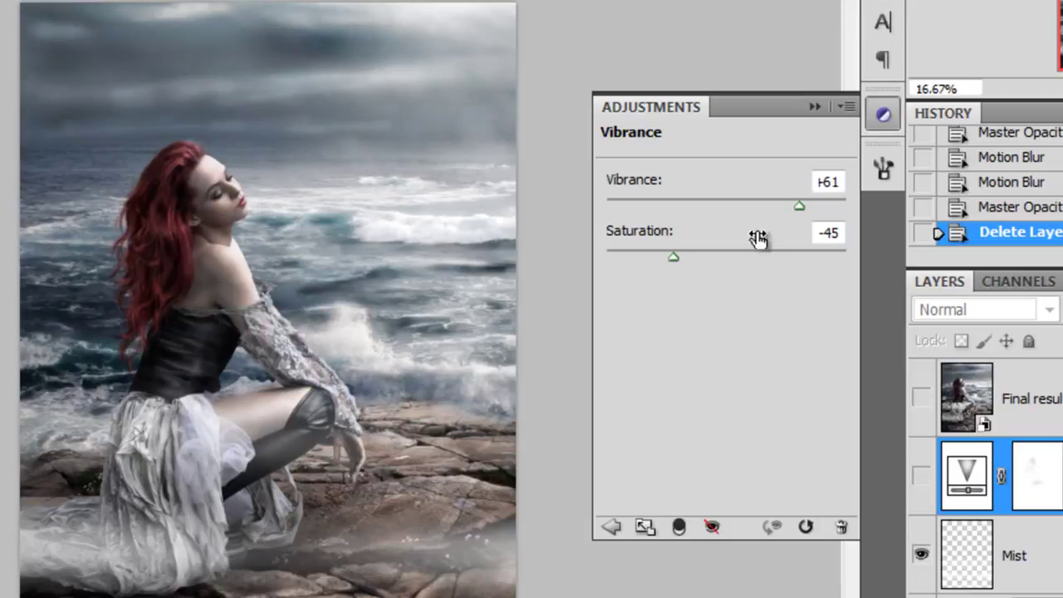
{"action": "left_click", "coordinate": [814, 106]}
{"action": "left_click", "coordinate": [920, 477]}
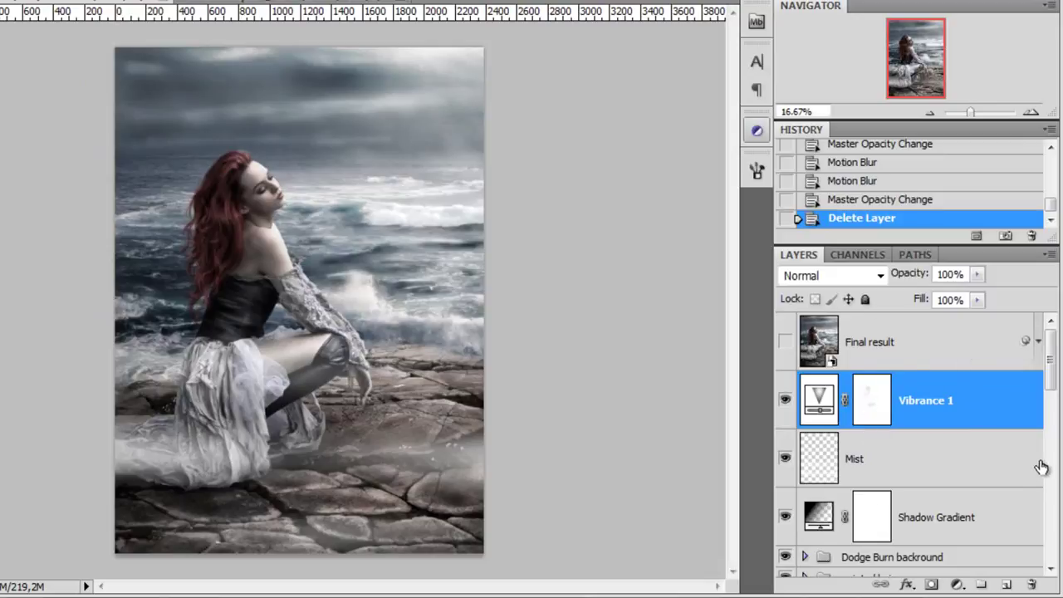
Stamp all visible layers into a new layer above Vibrance 1 and name it Final Result
{"action": "left_click", "coordinate": [954, 456]}
{"action": "left_click", "coordinate": [985, 402]}
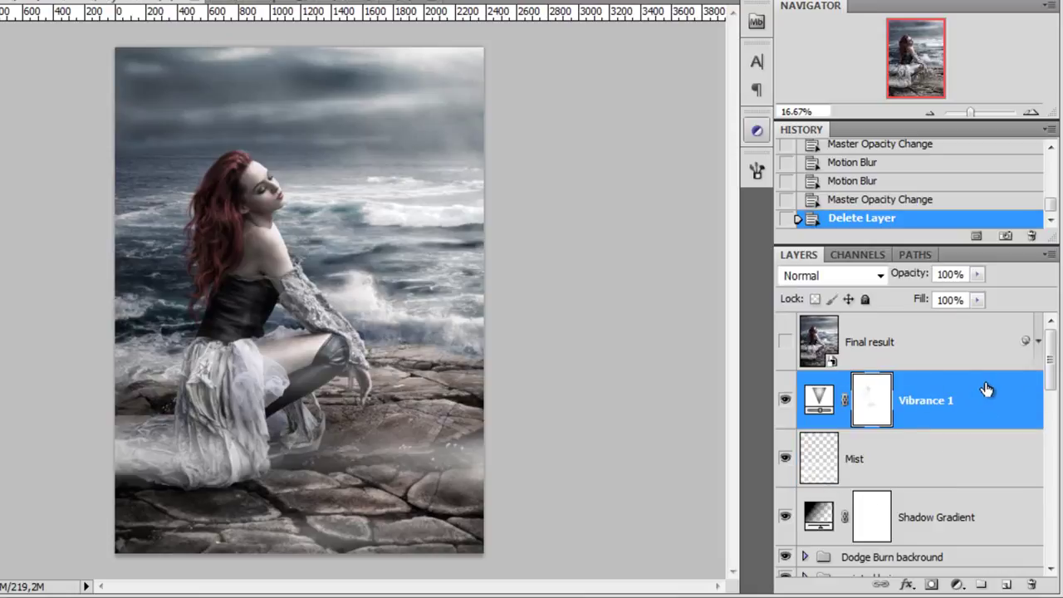
{"action": "key", "text": "ctrl+alt+shift+e"}
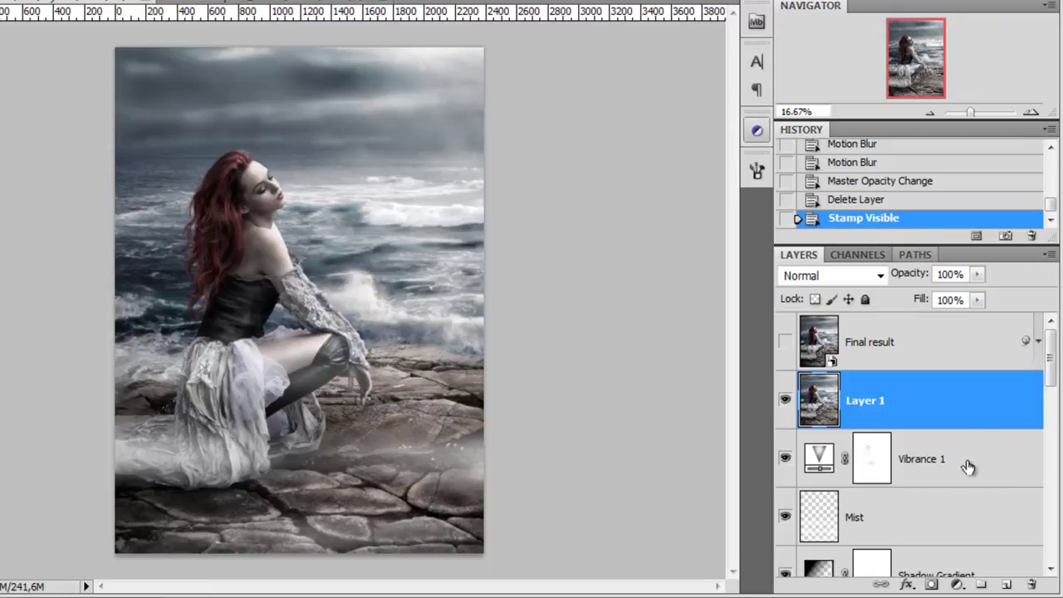
{"action": "double_click", "coordinate": [863, 402]}
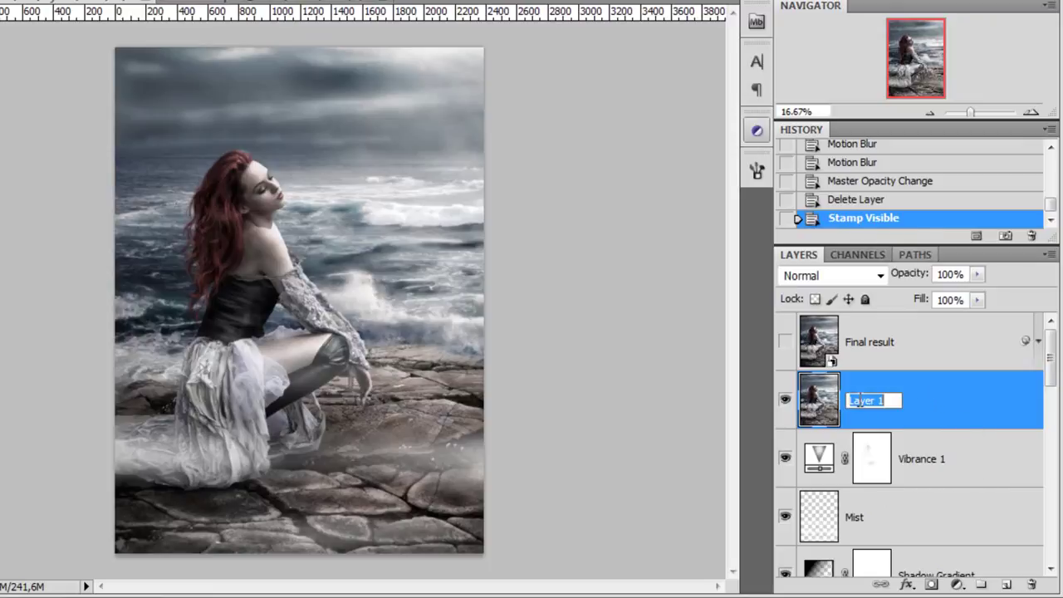
{"action": "type", "text": "Final"}
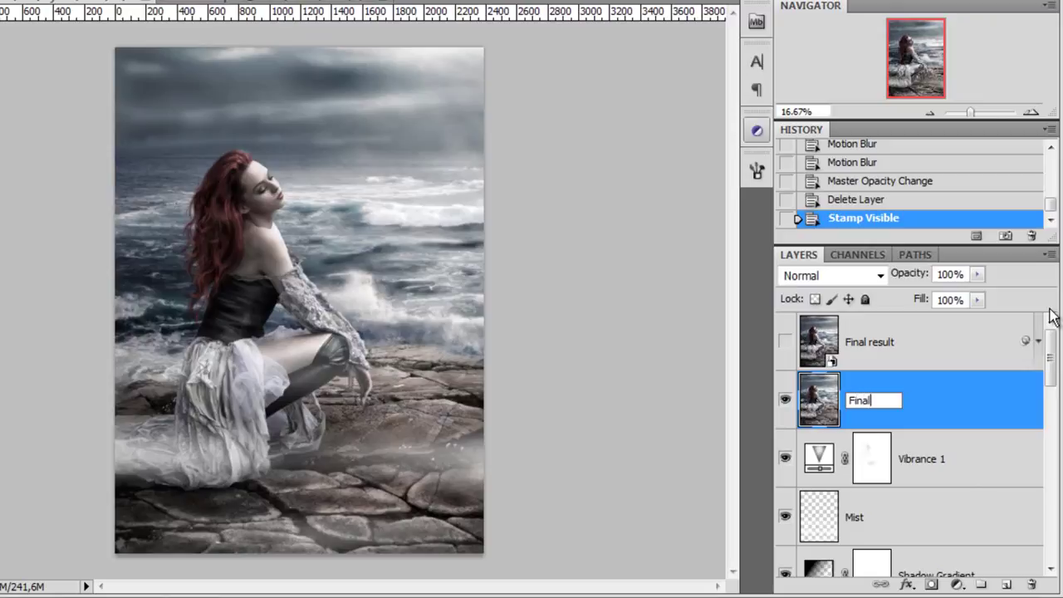
{"action": "type", "text": " Result"}
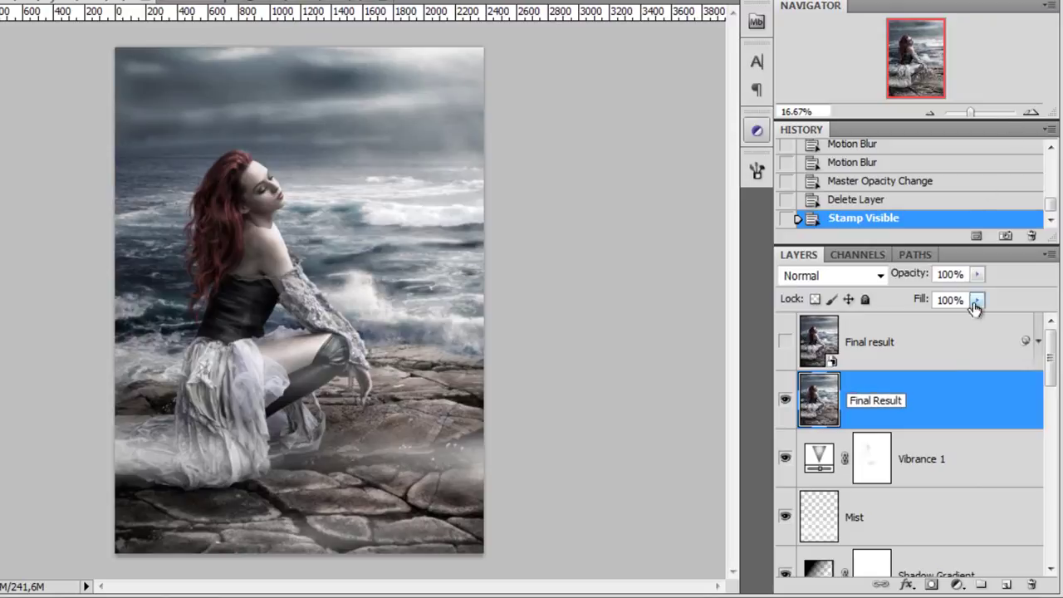
{"action": "left_click", "coordinate": [943, 390]}
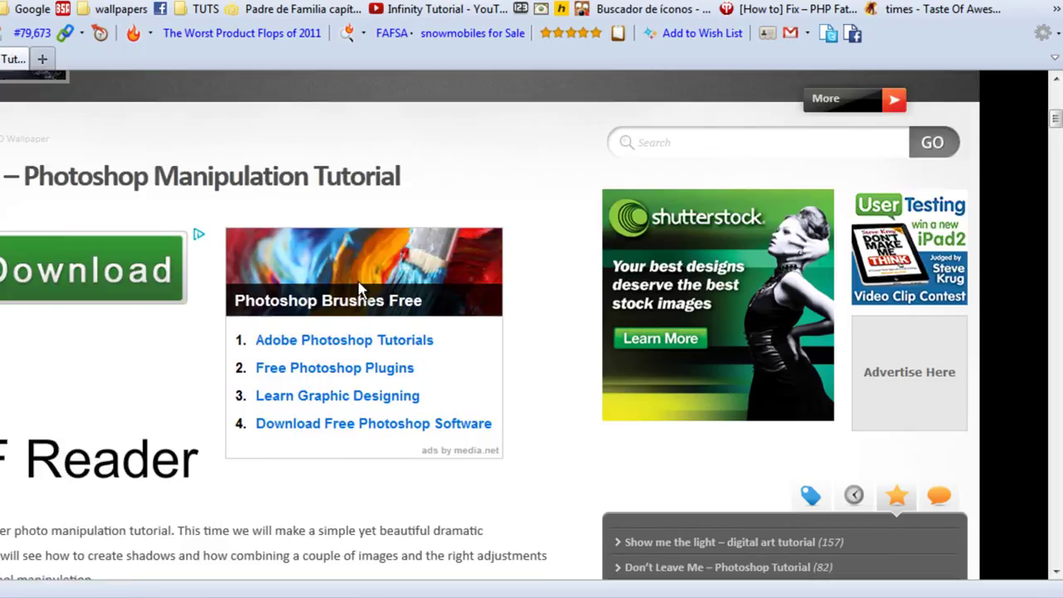
Look up the stamp-visible shortcut and Lighting Effects instructions on the tutorial web page in the browser
{"action": "scroll", "coordinate": [378, 274], "scroll_direction": "down", "scroll_amount": 5}
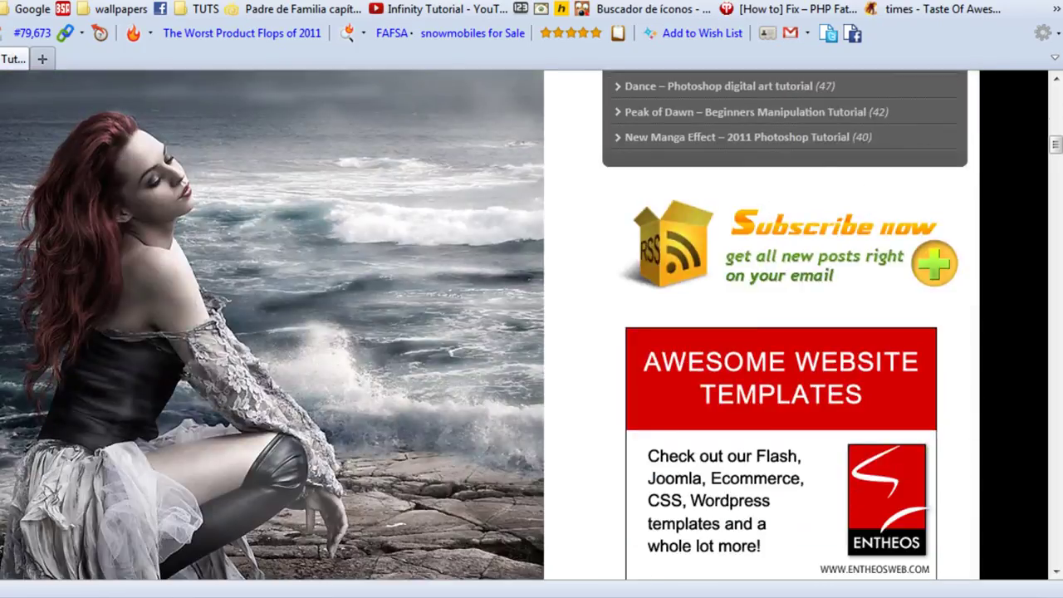
{"action": "left_click_drag", "start_coordinate": [1054, 150], "coordinate": [1047, 473]}
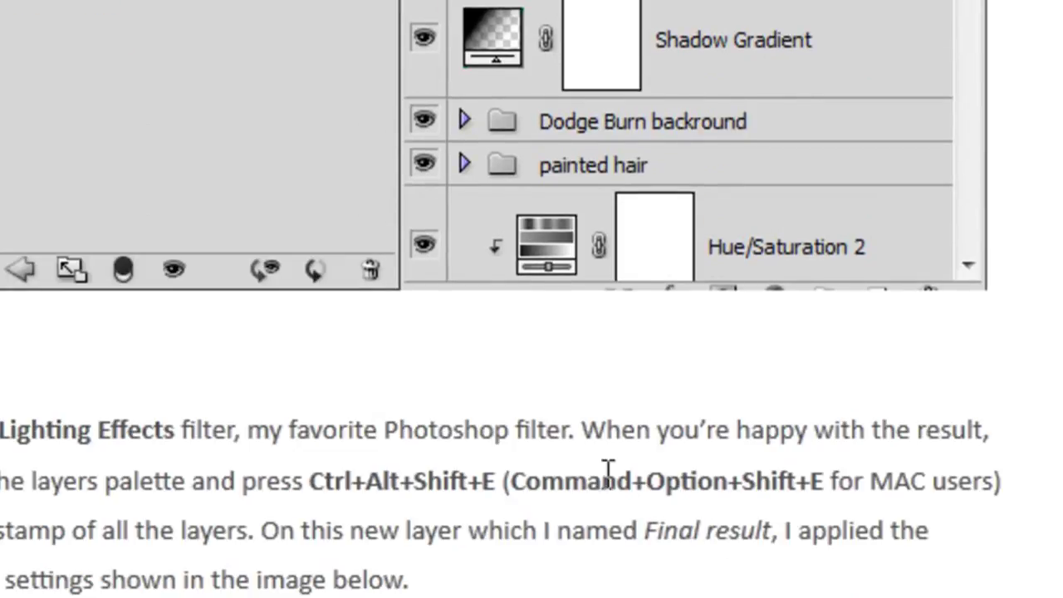
{"action": "left_click_drag", "start_coordinate": [583, 480], "coordinate": [851, 487]}
{"action": "left_click", "coordinate": [851, 487]}
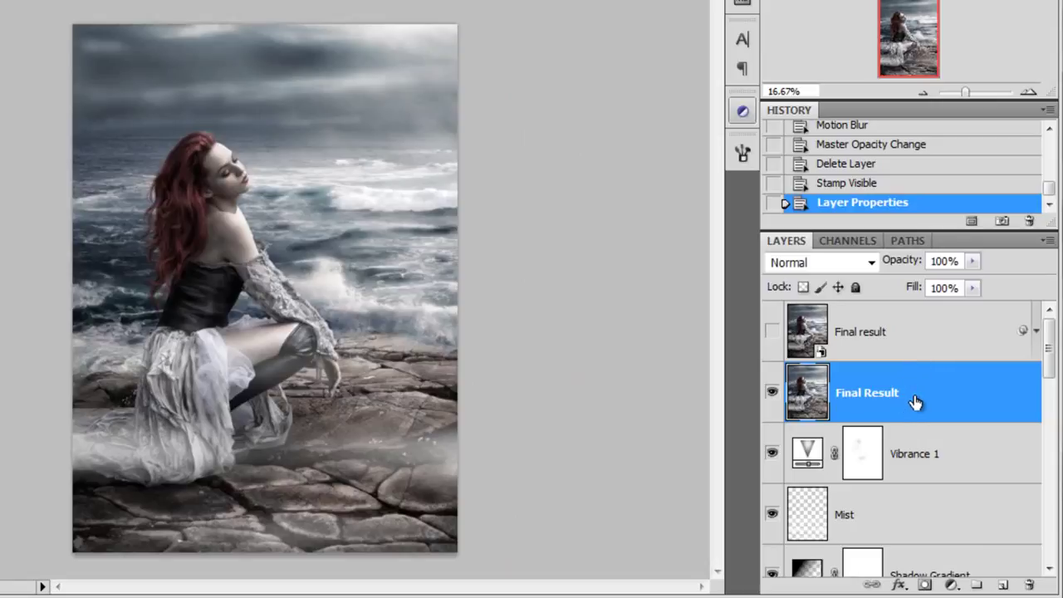
Convert the Final Result layer to a smart object and open the Lighting Effects filter for it
{"action": "right_click", "coordinate": [980, 406]}
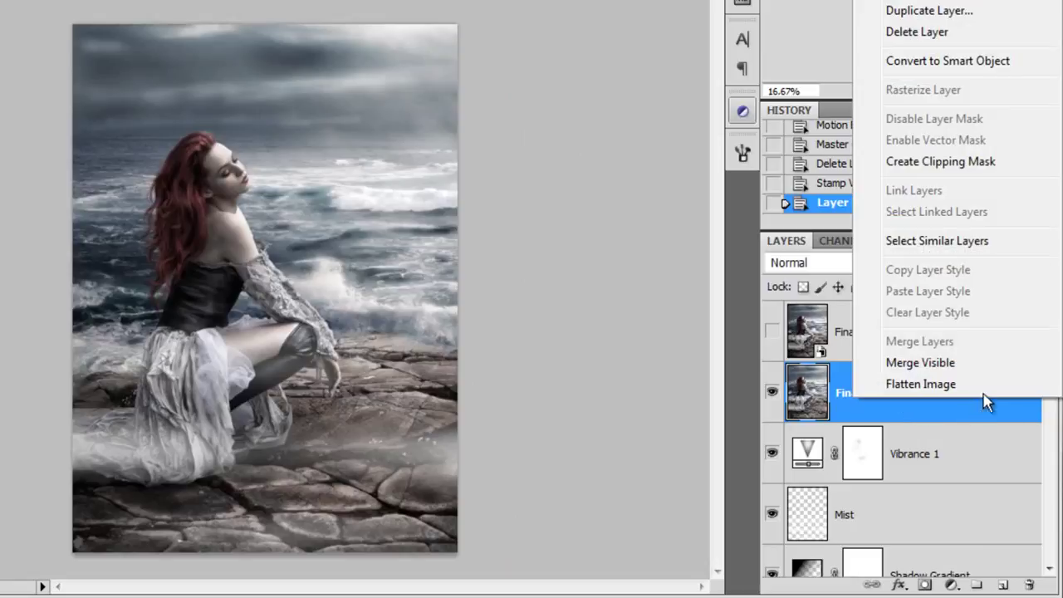
{"action": "left_click", "coordinate": [980, 62]}
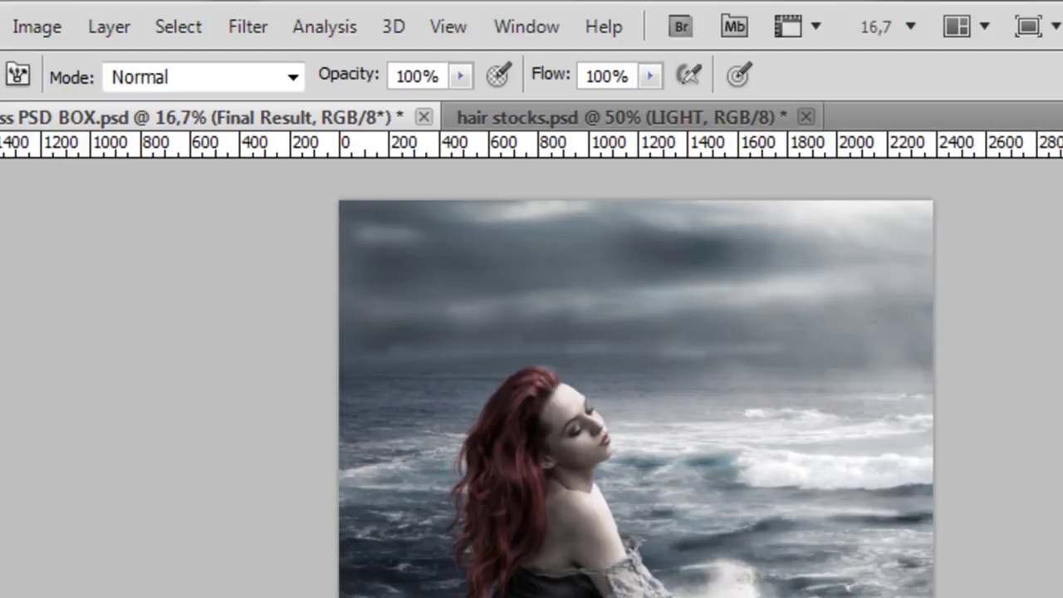
{"action": "left_click", "coordinate": [254, 25]}
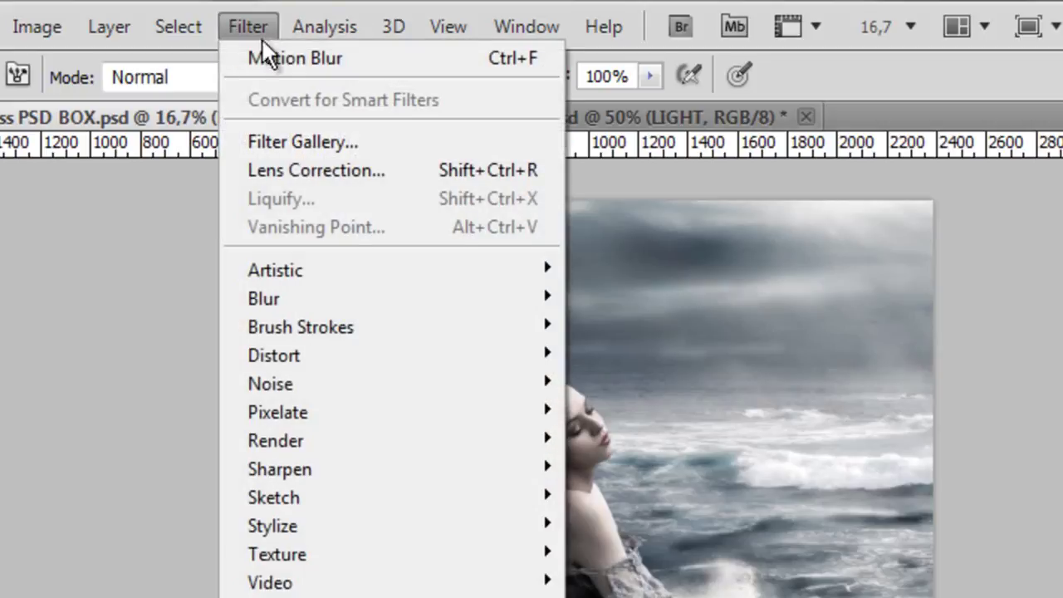
{"action": "mouse_move", "coordinate": [348, 444]}
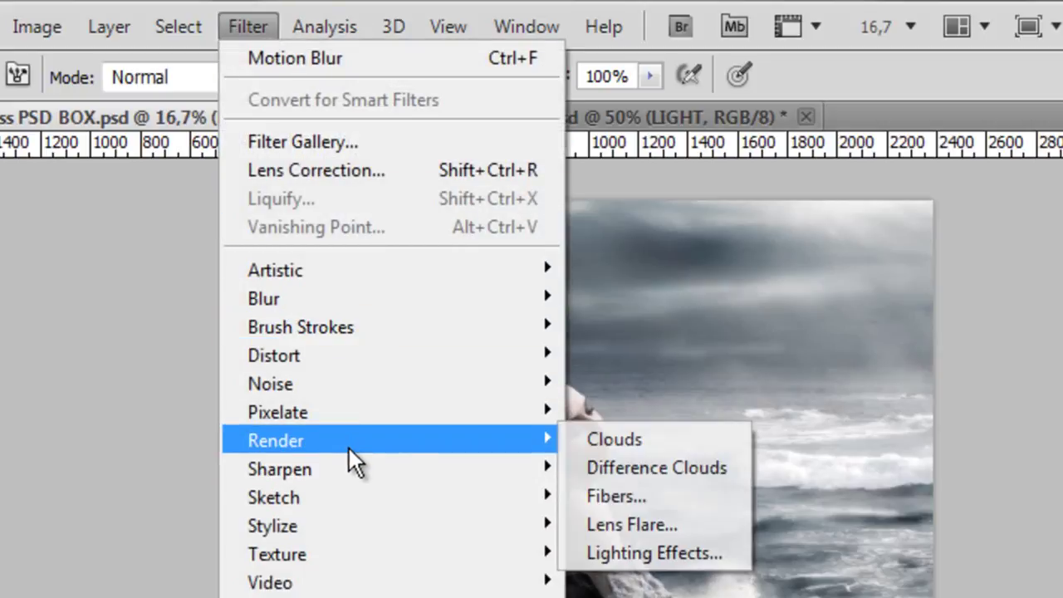
{"action": "left_click", "coordinate": [652, 554]}
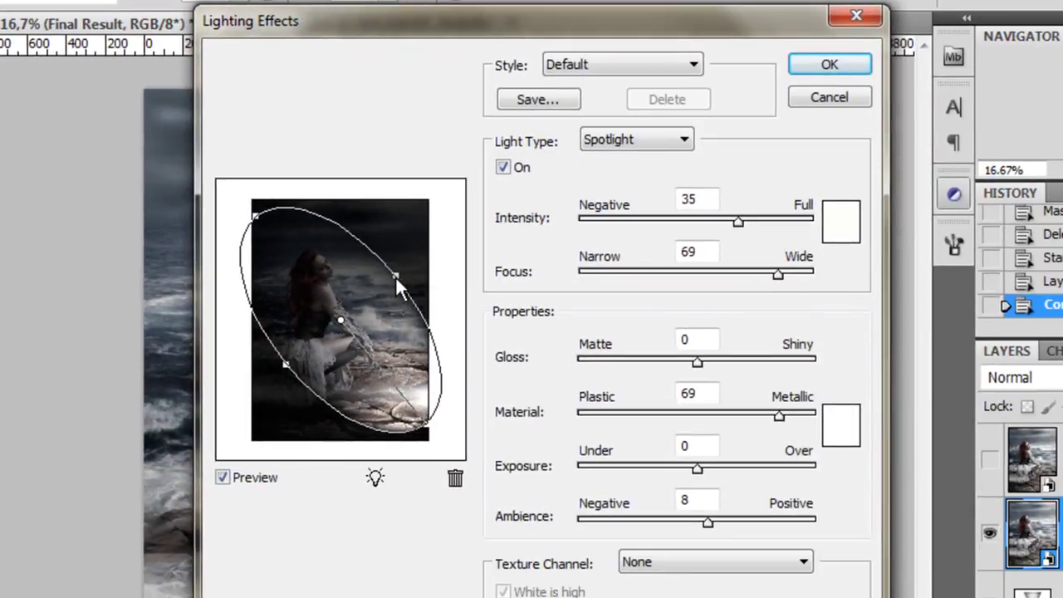
Widen the spotlight into a large circle covering most of the image and center it just beside the woman's shoulder
{"action": "left_click_drag", "start_coordinate": [395, 276], "coordinate": [256, 204]}
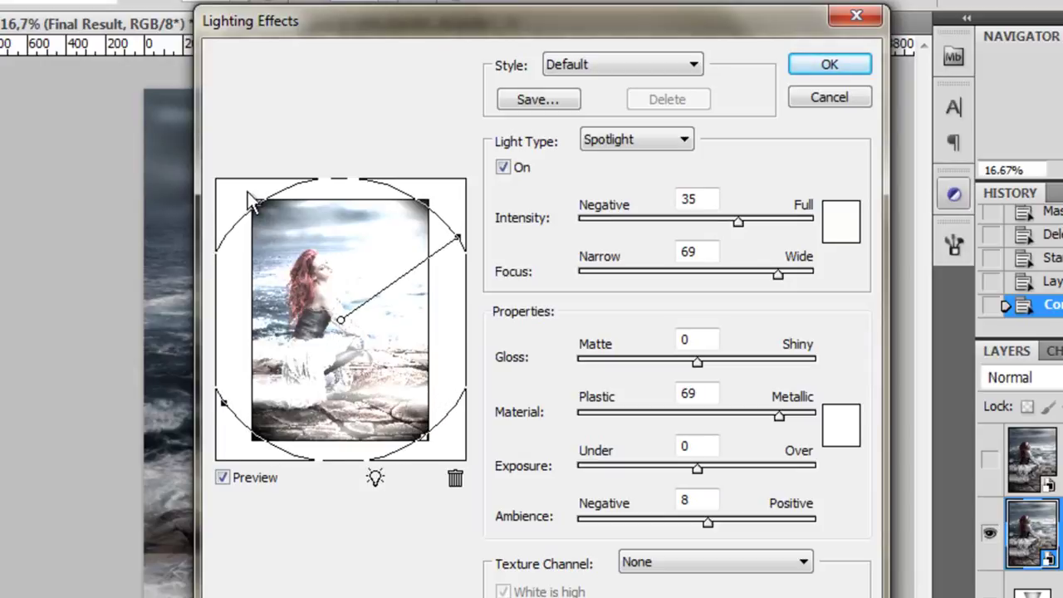
{"action": "left_click_drag", "start_coordinate": [340, 320], "coordinate": [314, 320]}
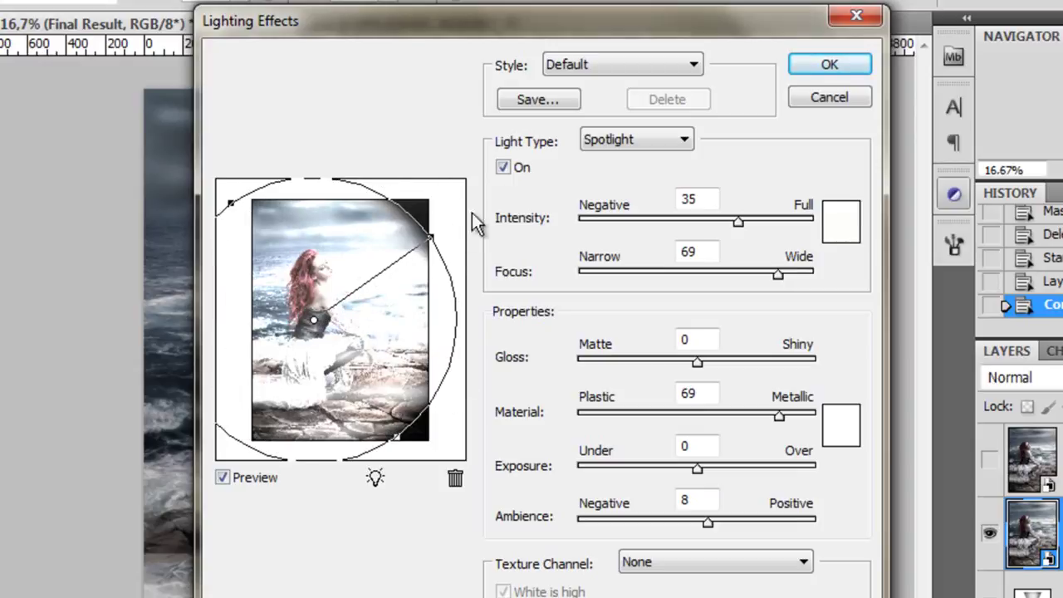
{"action": "left_click_drag", "start_coordinate": [230, 205], "coordinate": [222, 195]}
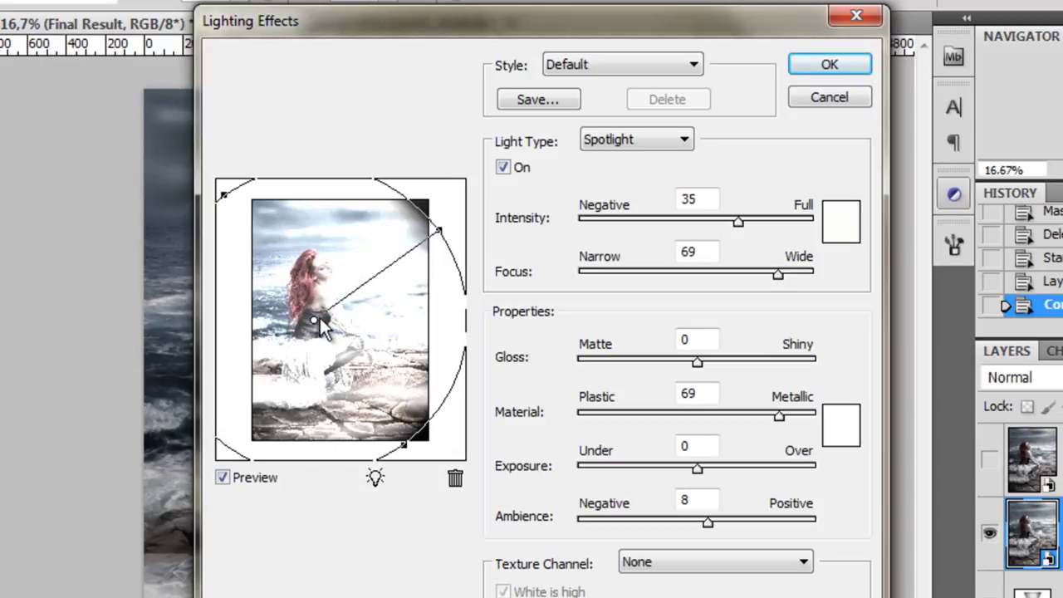
{"action": "left_click_drag", "start_coordinate": [314, 320], "coordinate": [360, 296]}
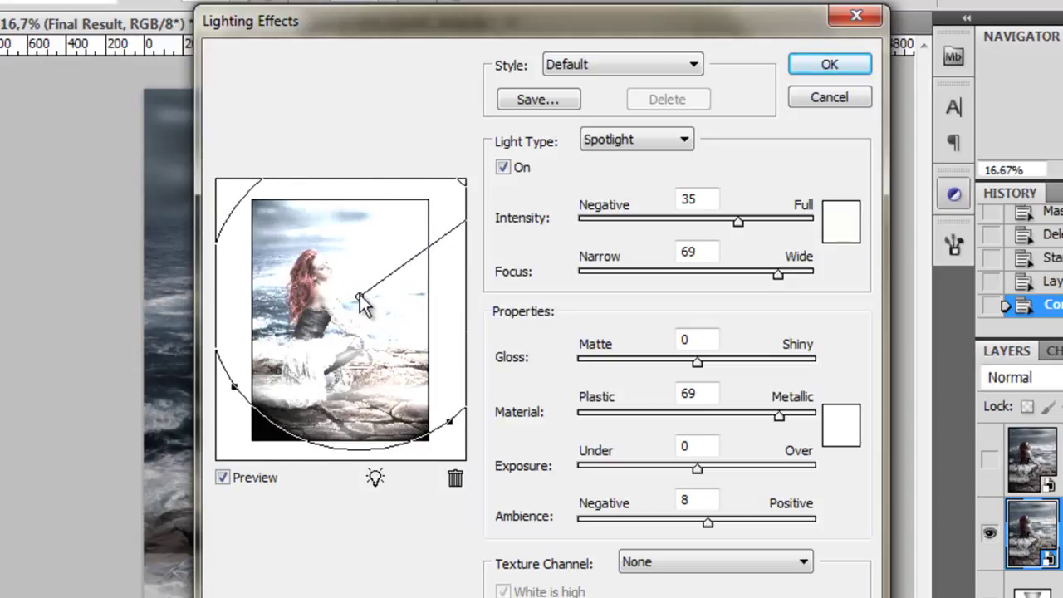
{"action": "left_click_drag", "start_coordinate": [450, 425], "coordinate": [462, 445]}
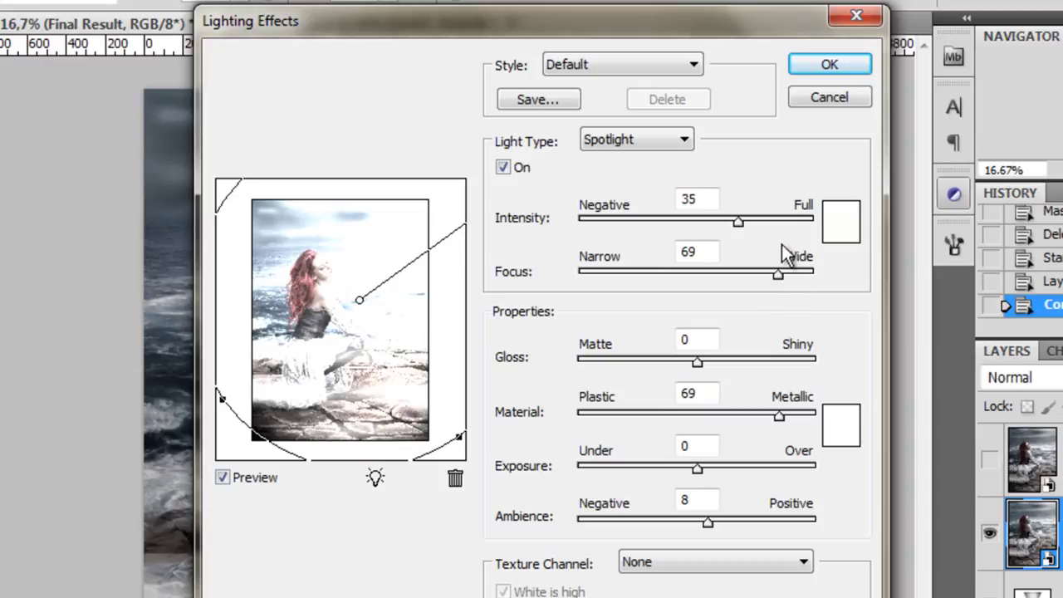
Set the spotlight's intensity to 12 and its focus to 72
{"action": "left_click_drag", "start_coordinate": [787, 280], "coordinate": [727, 273]}
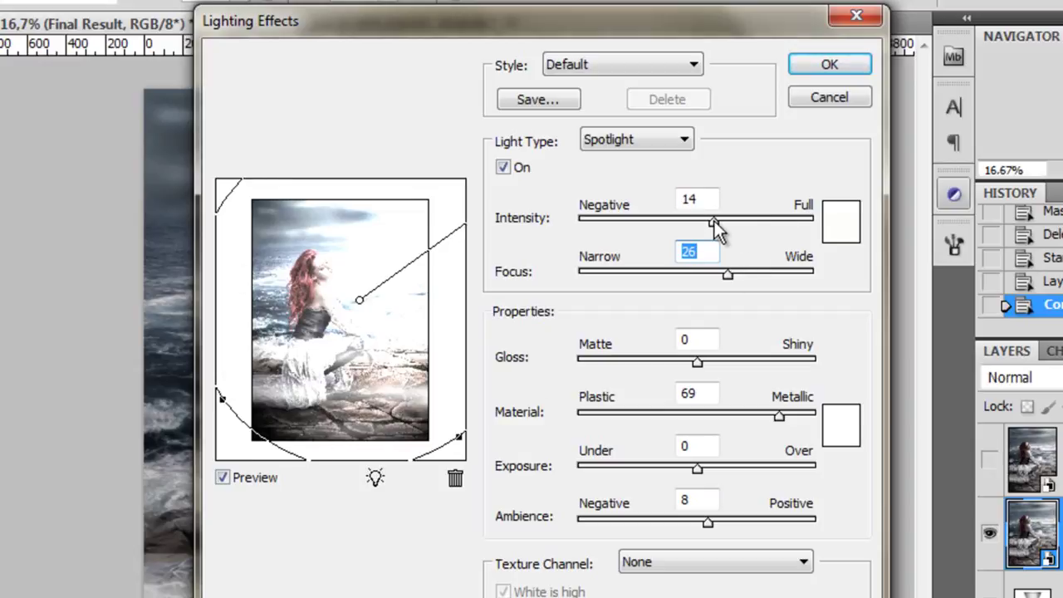
{"action": "left_click_drag", "start_coordinate": [712, 222], "coordinate": [714, 222]}
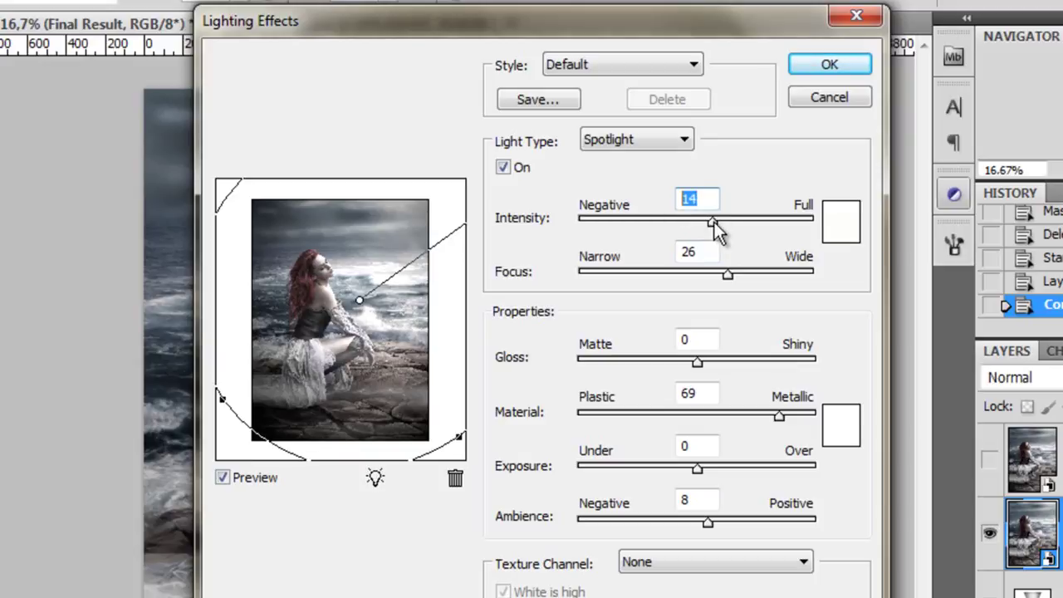
{"action": "type", "text": "12"}
{"action": "left_click", "coordinate": [781, 274]}
Set the Lighting Effects properties to Material 80, Ambience 7 and Gloss 3
{"action": "left_click_drag", "start_coordinate": [779, 415], "coordinate": [756, 417]}
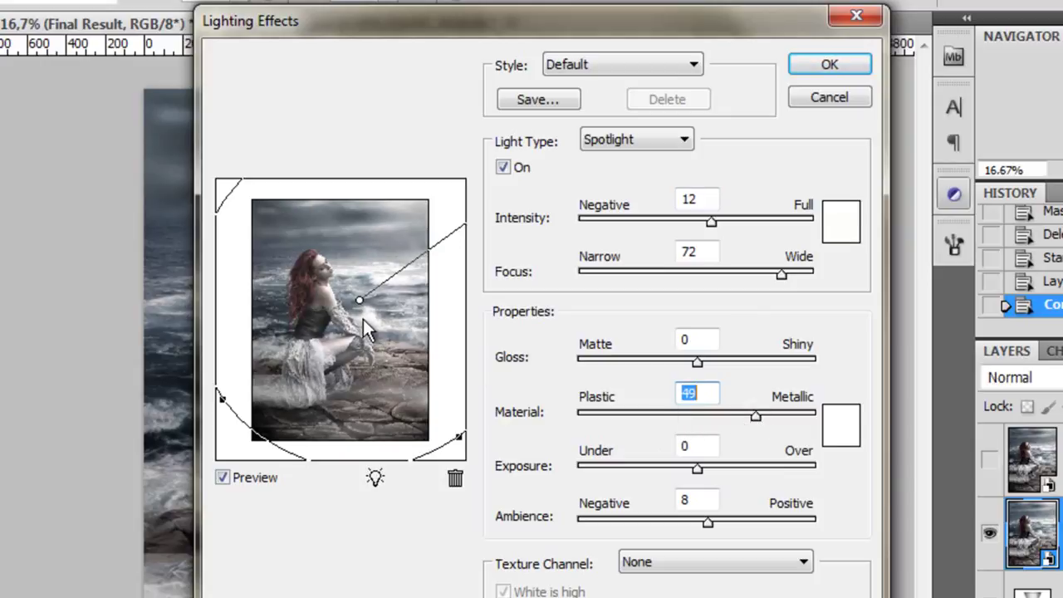
{"action": "left_click_drag", "start_coordinate": [692, 414], "coordinate": [690, 414]}
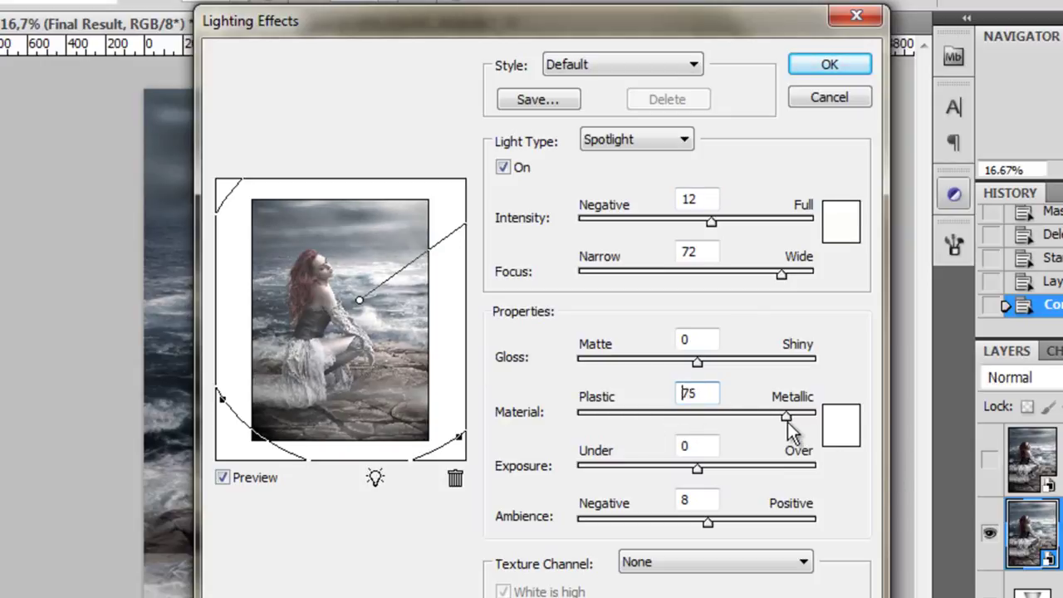
{"action": "left_click_drag", "start_coordinate": [787, 422], "coordinate": [793, 417]}
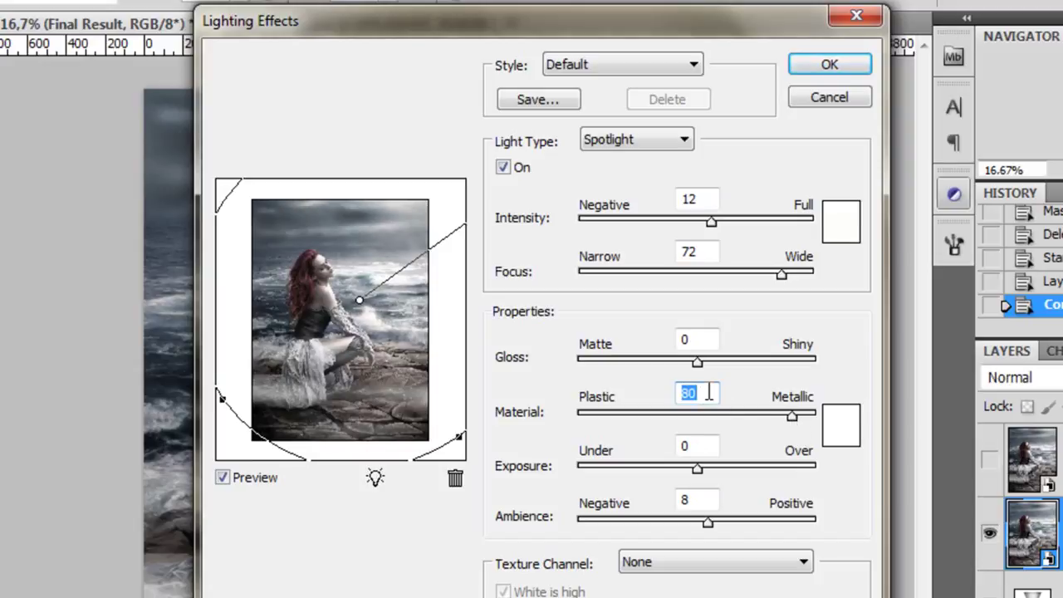
{"action": "left_click_drag", "start_coordinate": [706, 523], "coordinate": [705, 525]}
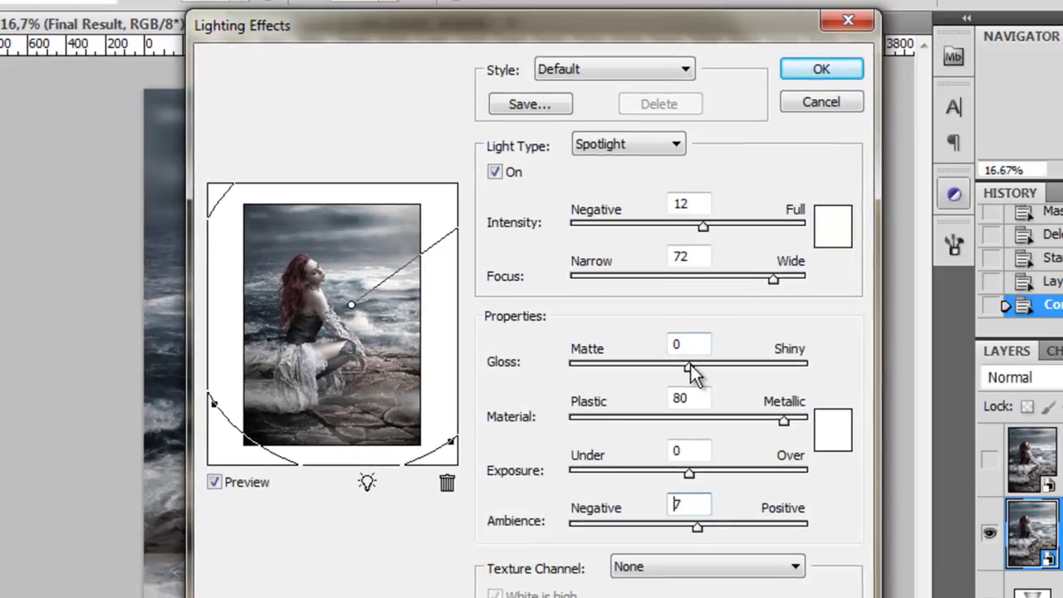
{"action": "mouse_move", "coordinate": [690, 365]}
{"action": "left_mouse_down"}
{"action": "mouse_move", "coordinate": [638, 364]}
{"action": "mouse_move", "coordinate": [714, 365]}
{"action": "mouse_move", "coordinate": [661, 365]}
{"action": "mouse_move", "coordinate": [712, 365]}
{"action": "mouse_move", "coordinate": [692, 366]}
{"action": "left_mouse_up"}
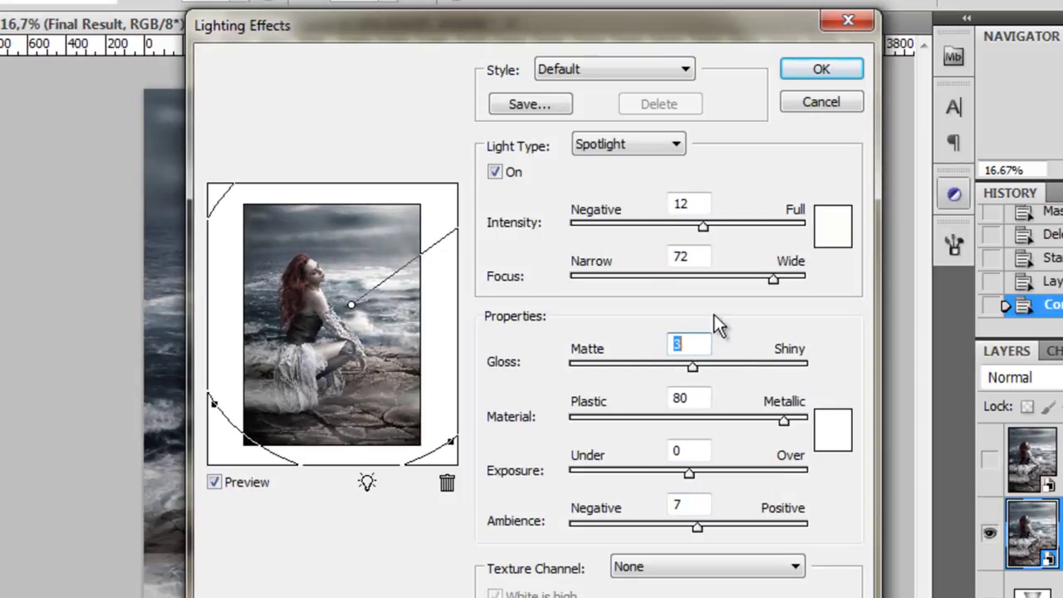
Apply the Lighting Effects filter and toggle the Final Result layer off and on to compare the image without and with it
{"action": "left_click", "coordinate": [805, 70]}
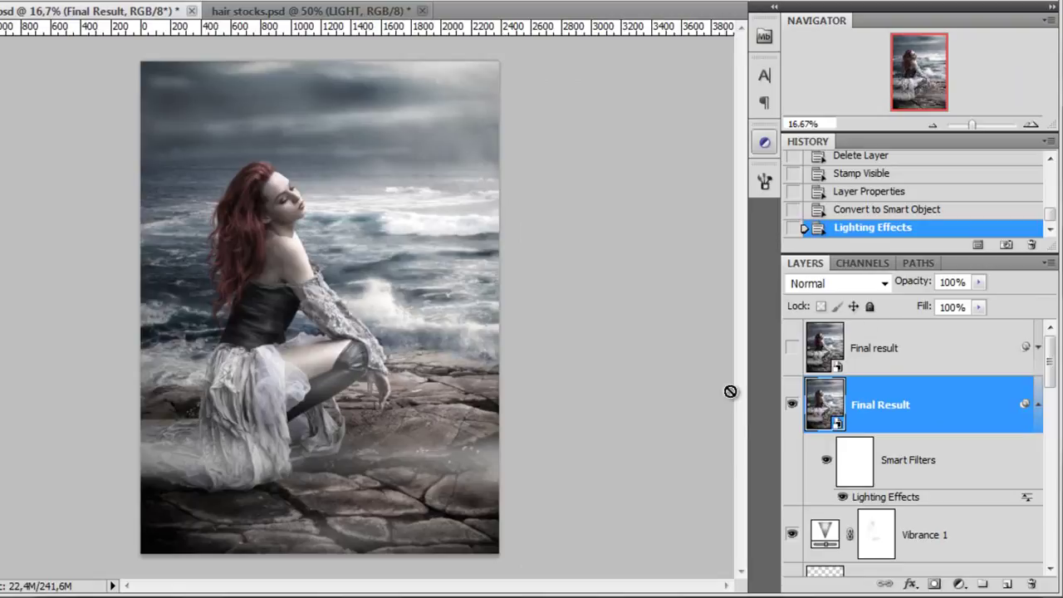
{"action": "left_click", "coordinate": [792, 406]}
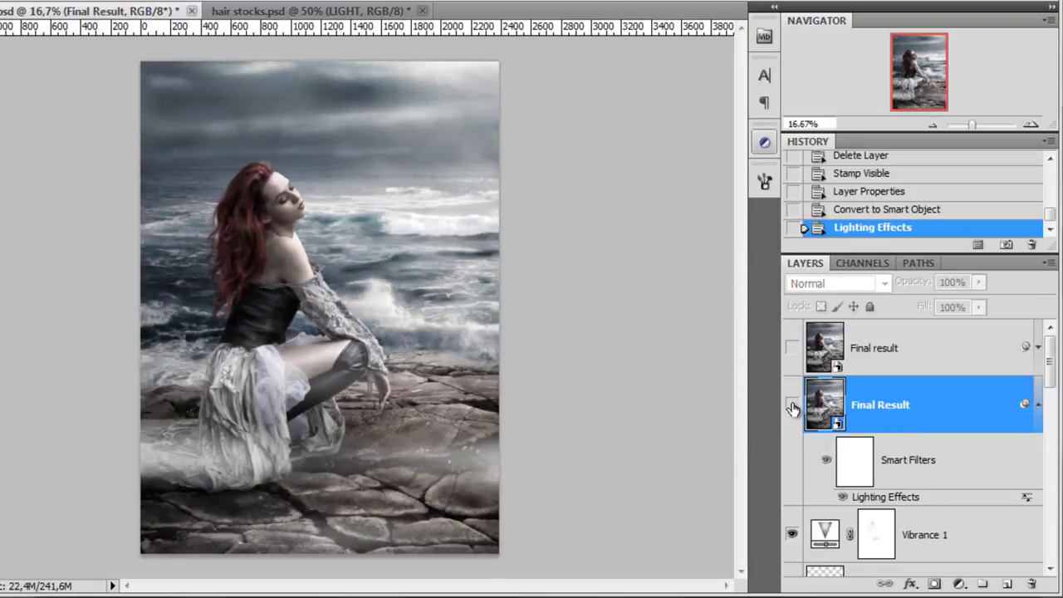
{"action": "left_click", "coordinate": [792, 406]}
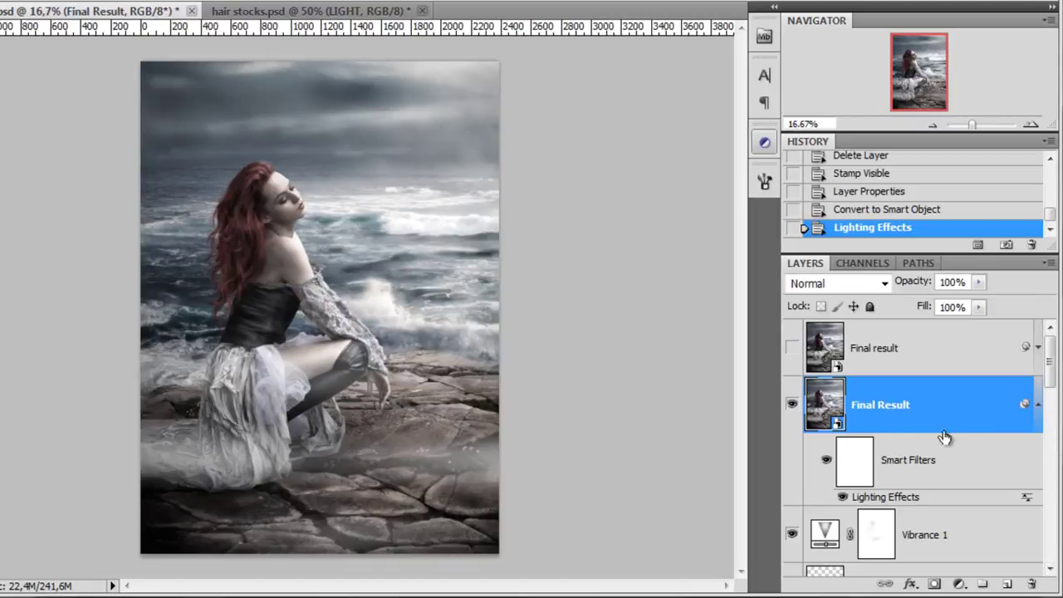
Edit the Lighting Effects smart filter to Material 87 and Focus 99, and slightly lower the Final Result layer's opacity
{"action": "double_click", "coordinate": [882, 497]}
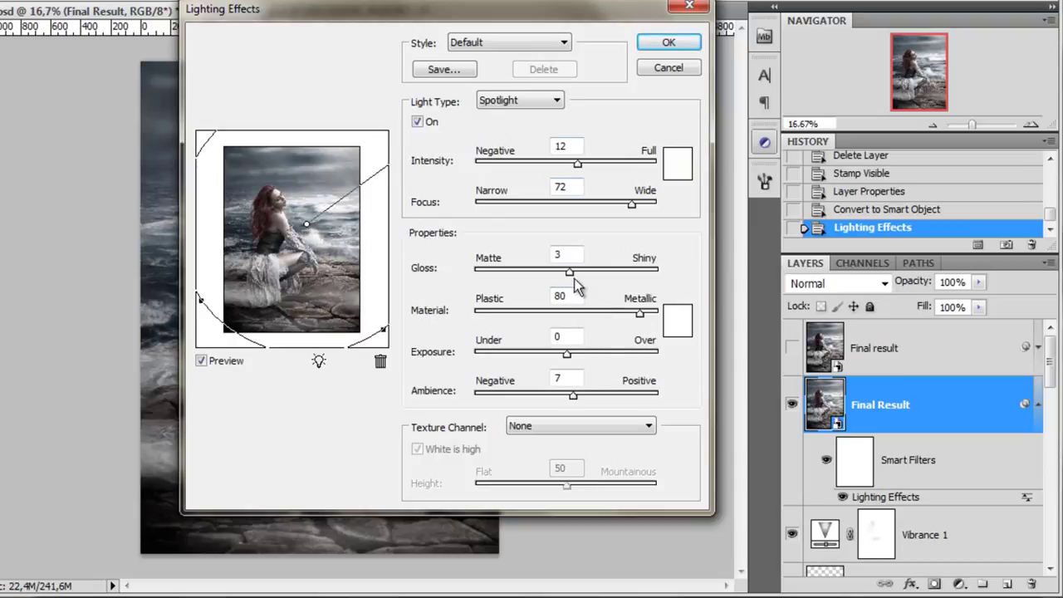
{"action": "left_click_drag", "start_coordinate": [640, 318], "coordinate": [646, 320]}
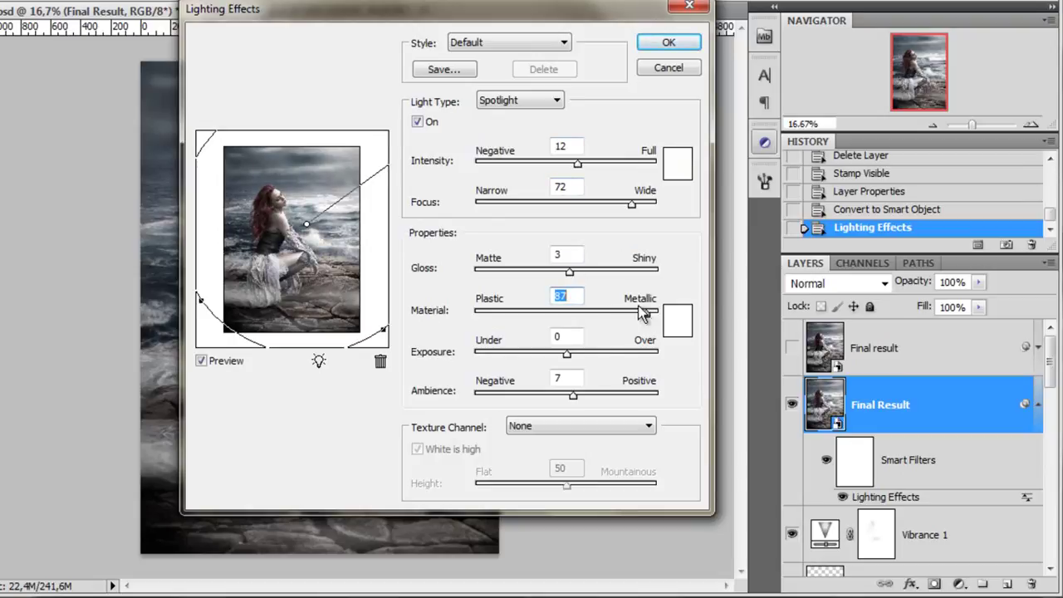
{"action": "left_click_drag", "start_coordinate": [631, 204], "coordinate": [654, 204]}
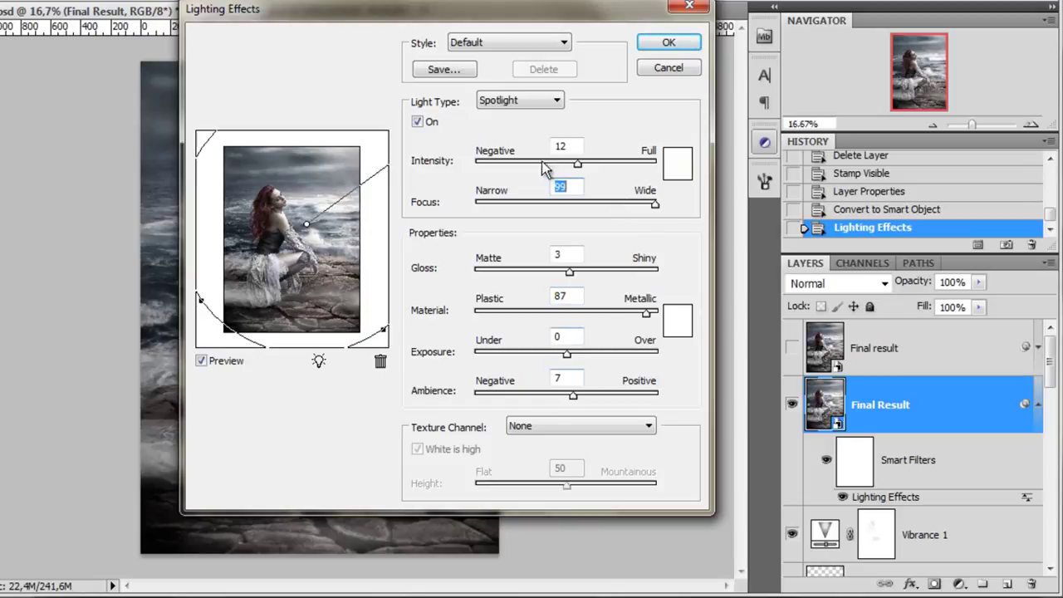
{"action": "left_click", "coordinate": [552, 149]}
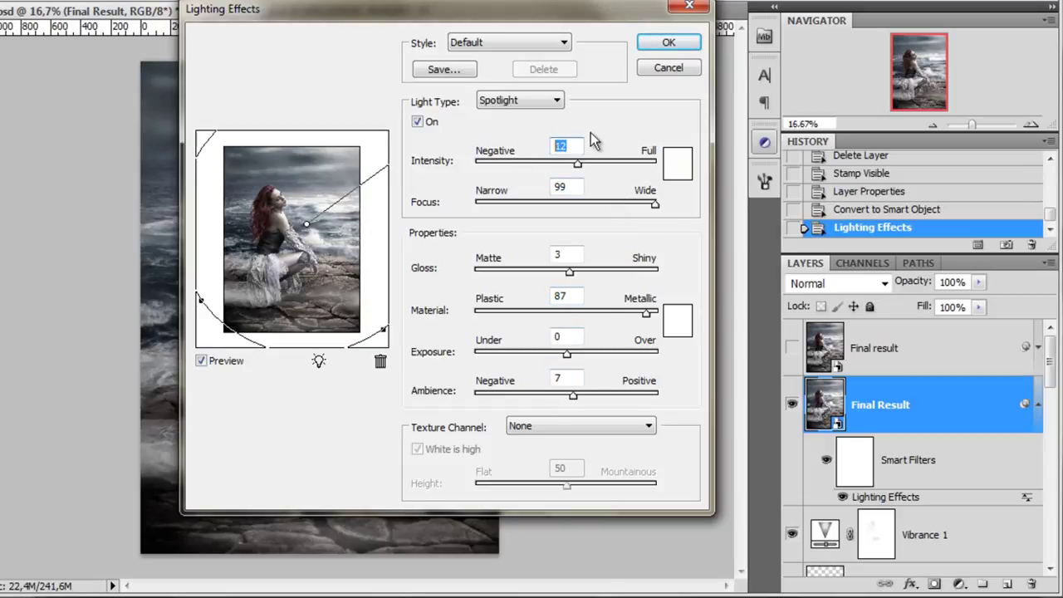
{"action": "left_click", "coordinate": [668, 42]}
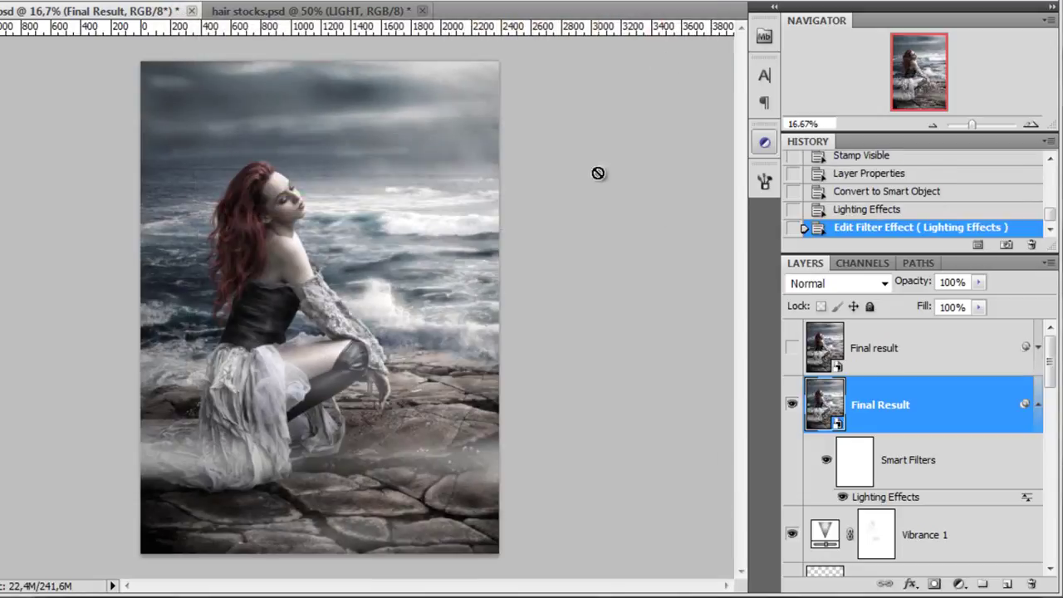
{"action": "left_click", "coordinate": [973, 285]}
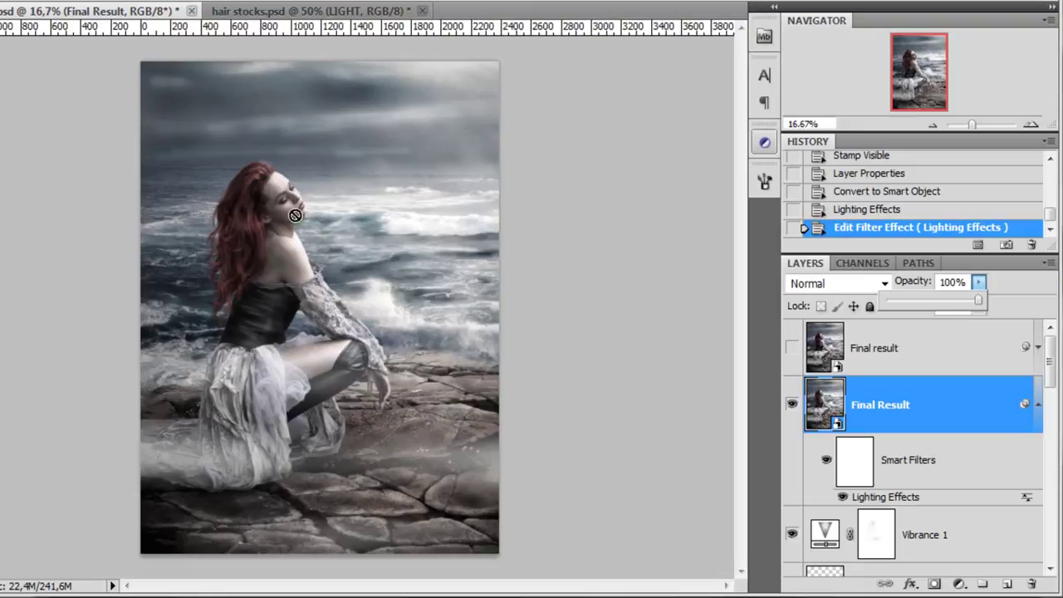
{"action": "left_click_drag", "start_coordinate": [977, 302], "coordinate": [959, 306]}
Delete the new Final Result layer above Vibrance 1 and make the original Final result smart object visible instead
{"action": "left_click_drag", "start_coordinate": [1052, 383], "coordinate": [1053, 360]}
{"action": "left_click_drag", "start_coordinate": [1014, 426], "coordinate": [1030, 584]}
{"action": "scroll", "coordinate": [914, 370], "scroll_direction": "up", "scroll_amount": 1}
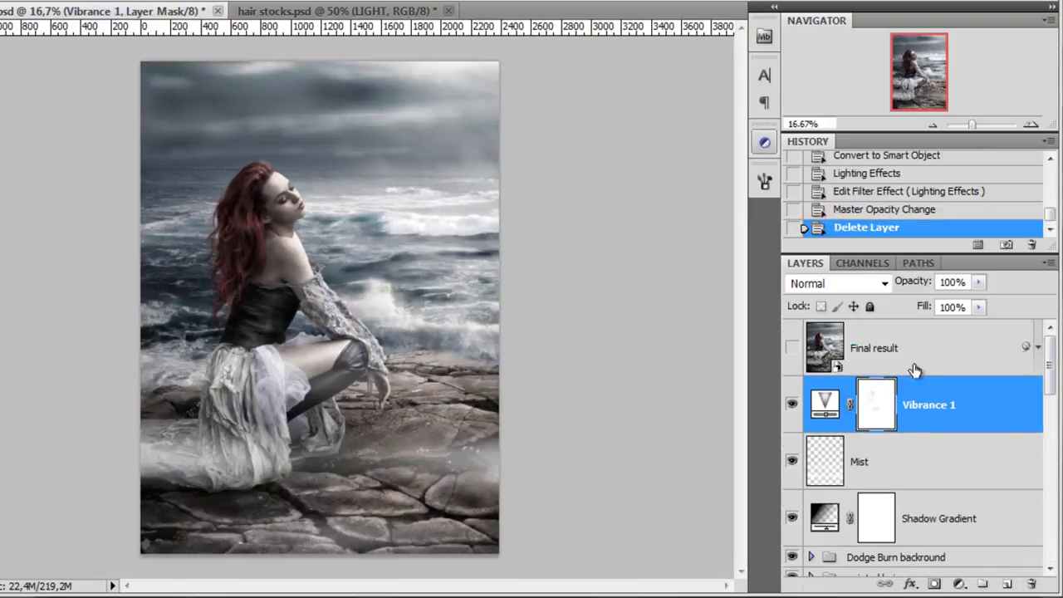
{"action": "left_click", "coordinate": [914, 365]}
{"action": "left_click", "coordinate": [792, 349]}
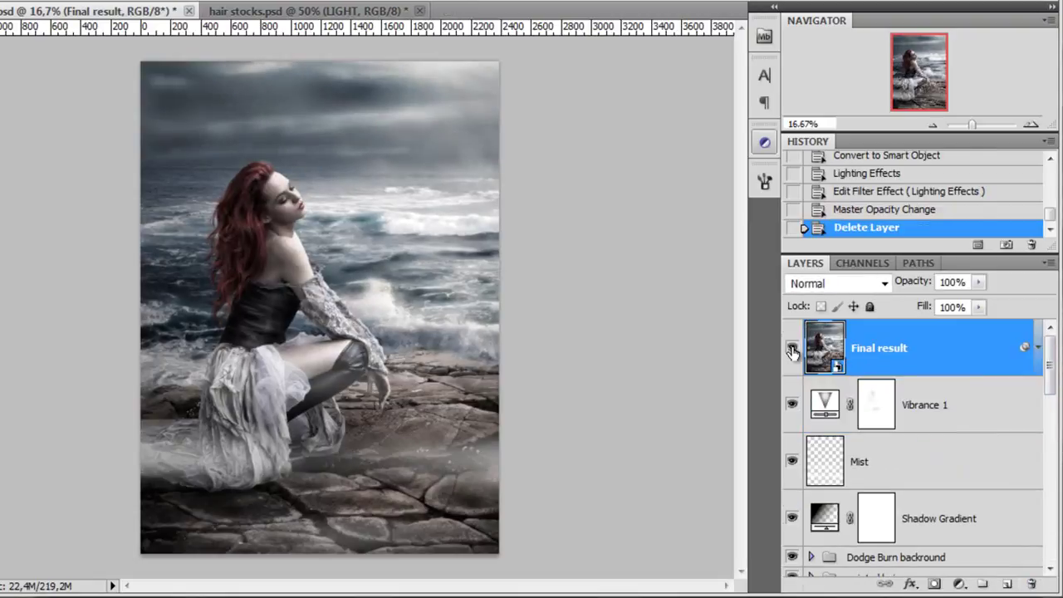